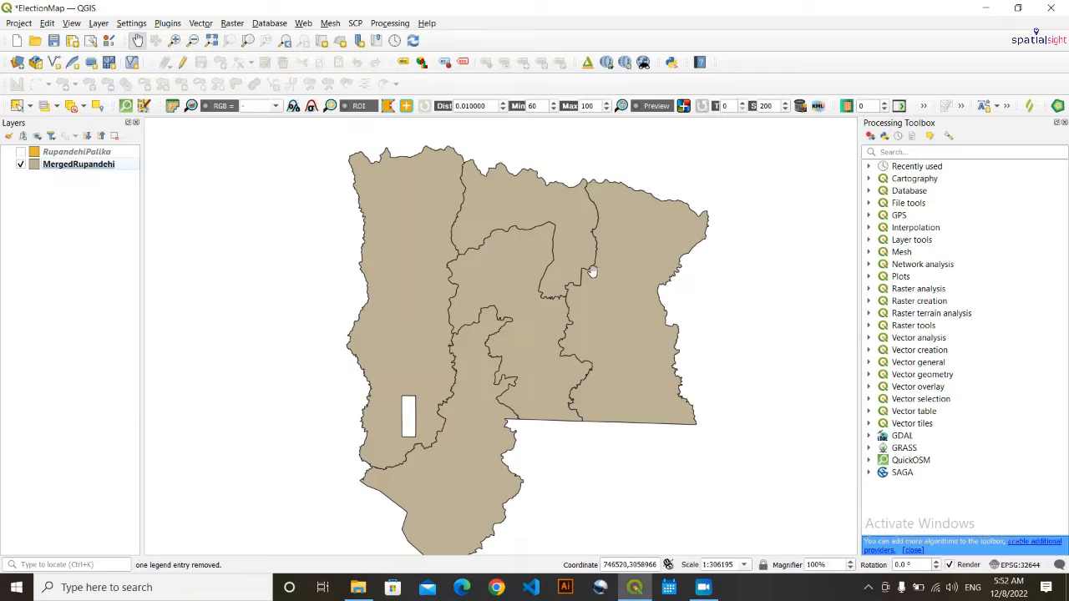
- Examine the MergedRupandehi attribute table, selecting the ChettraNo 1 record to locate its polygon on the map
drag(520, 294, 518, 281)
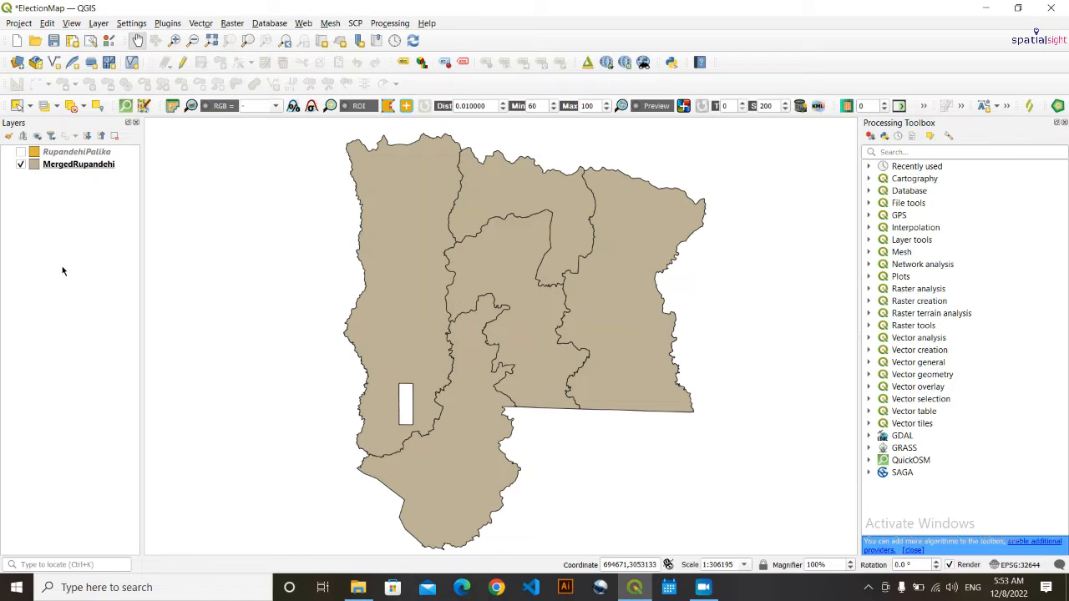
drag(479, 324, 467, 319)
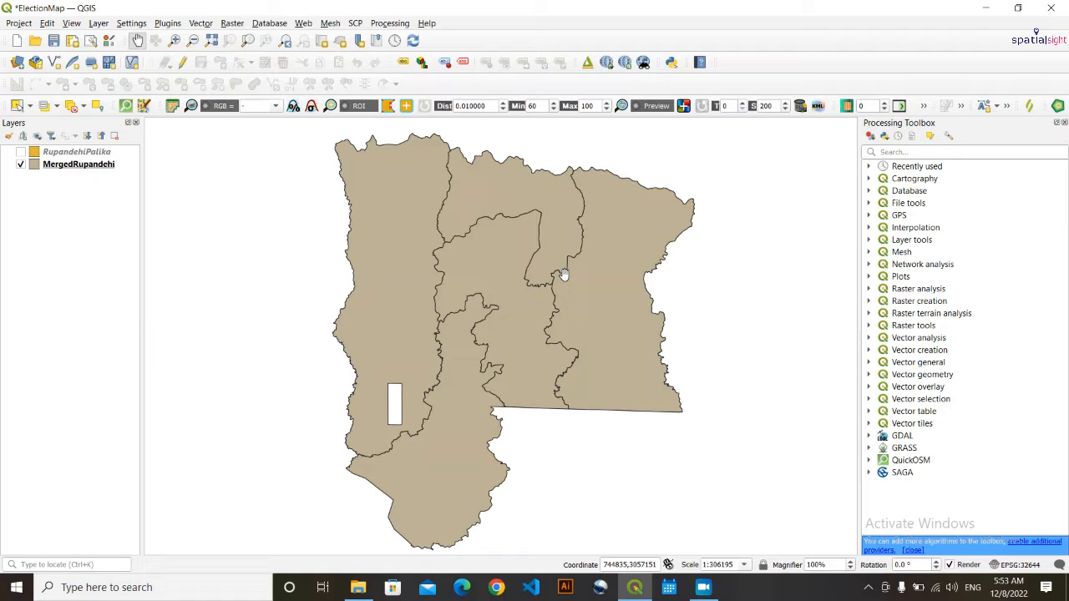
right_click(89, 167)
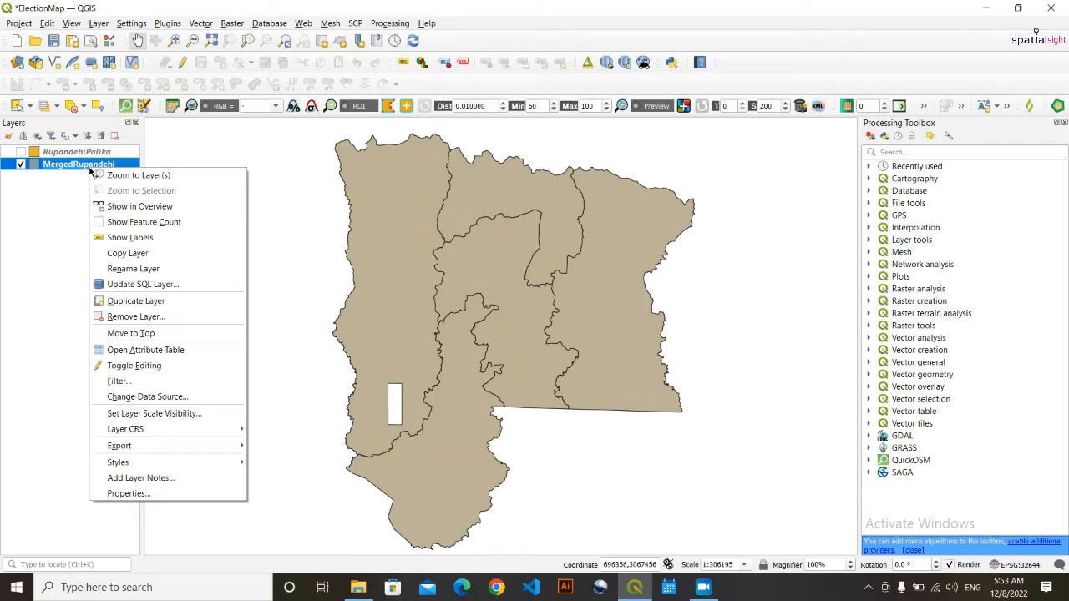
click(156, 352)
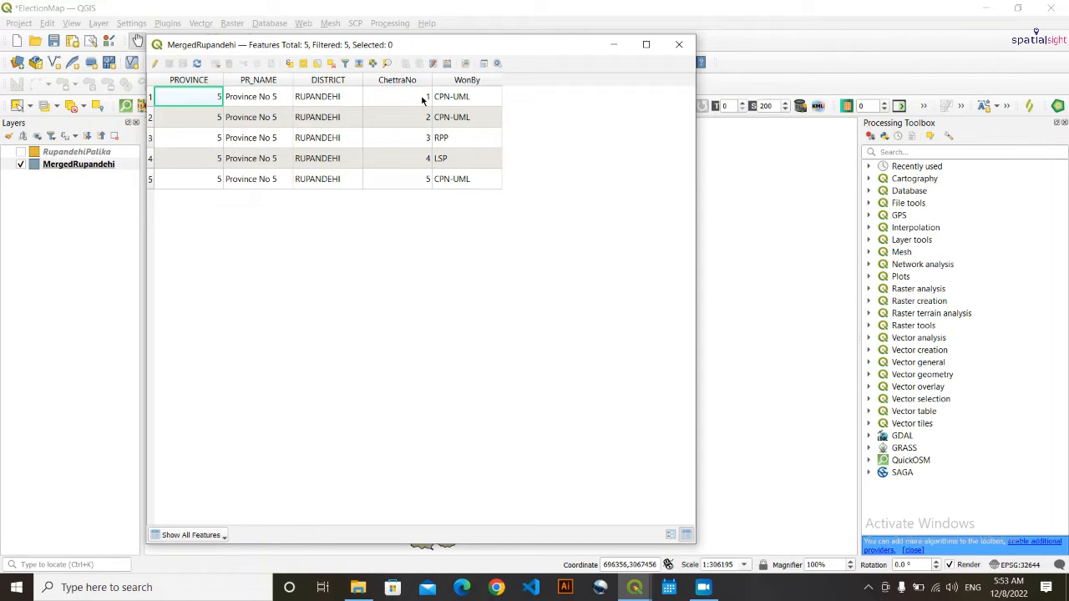
click(150, 97)
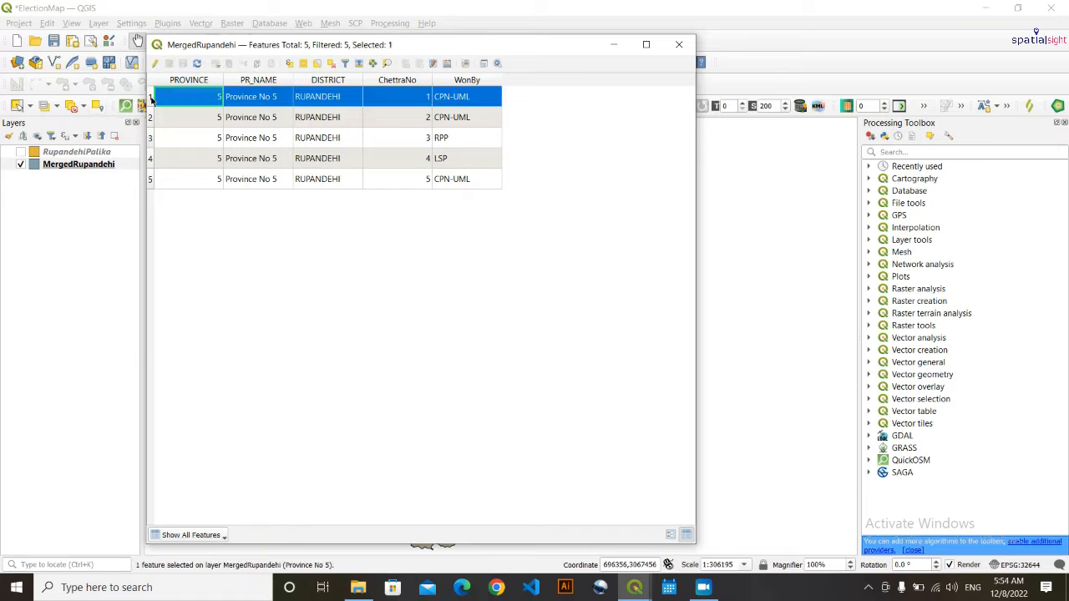
drag(556, 37, 374, 567)
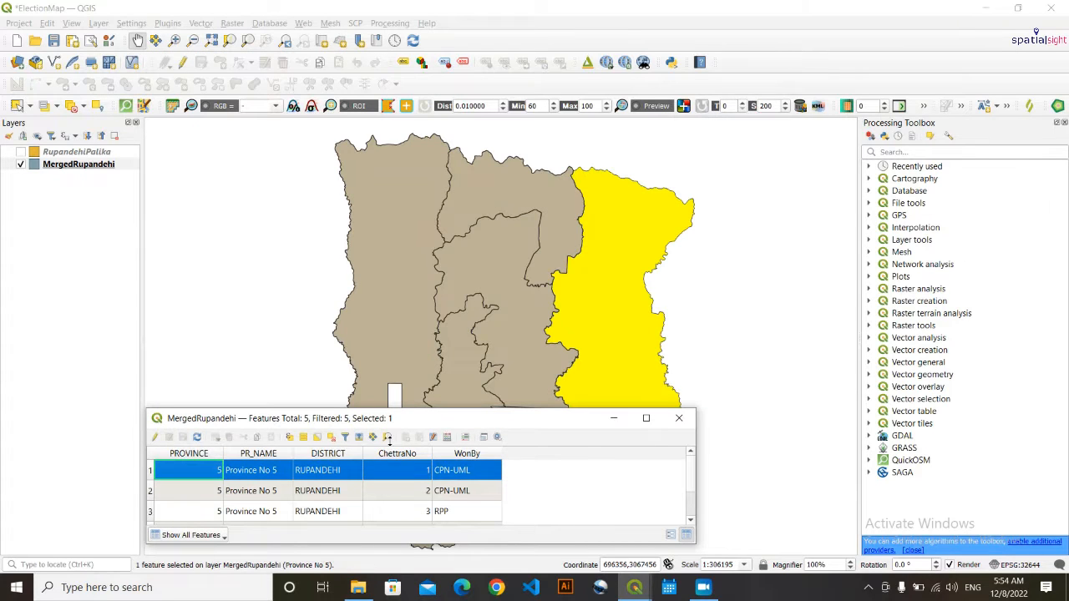
drag(563, 420, 523, 201)
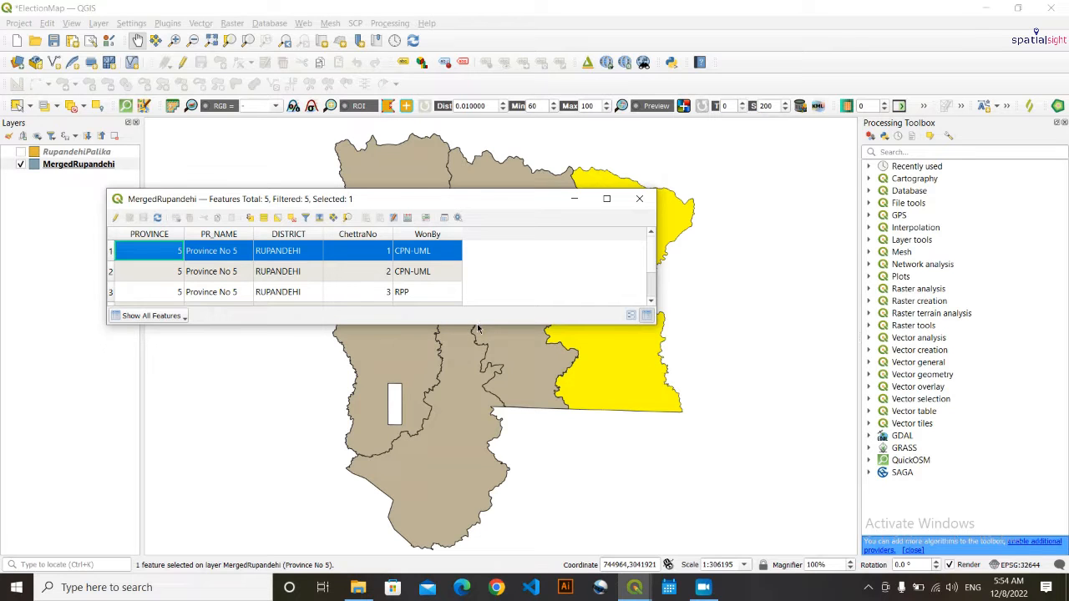
drag(477, 329, 485, 418)
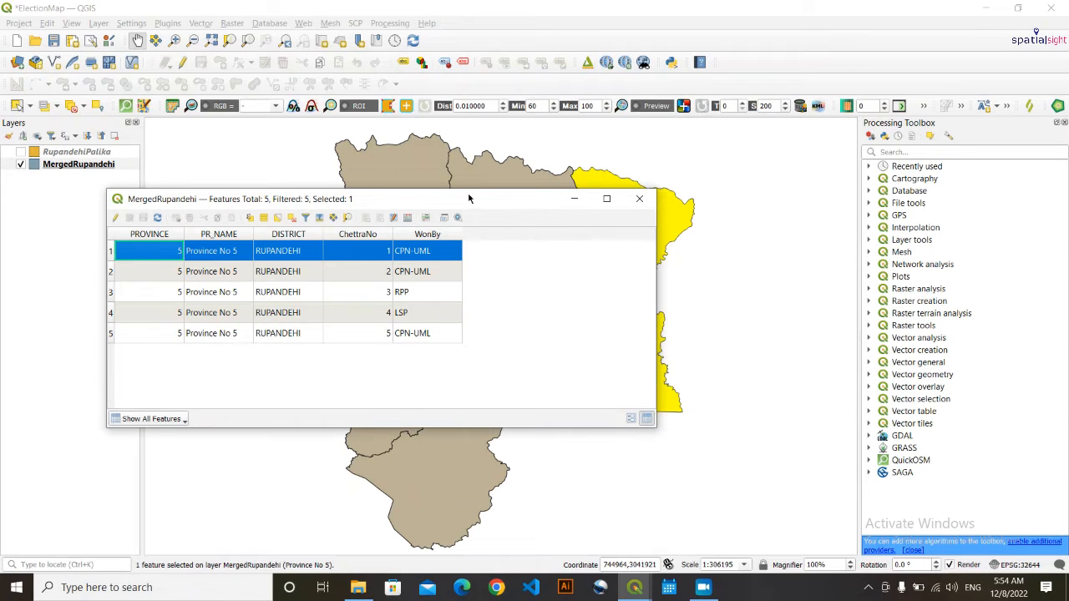
drag(470, 201, 556, 152)
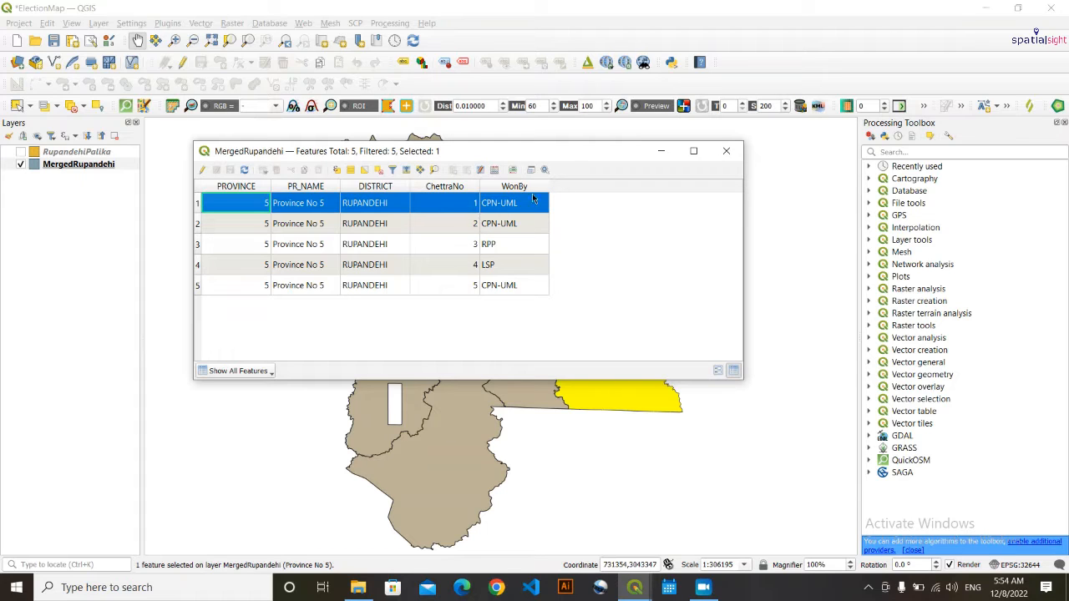
click(726, 150)
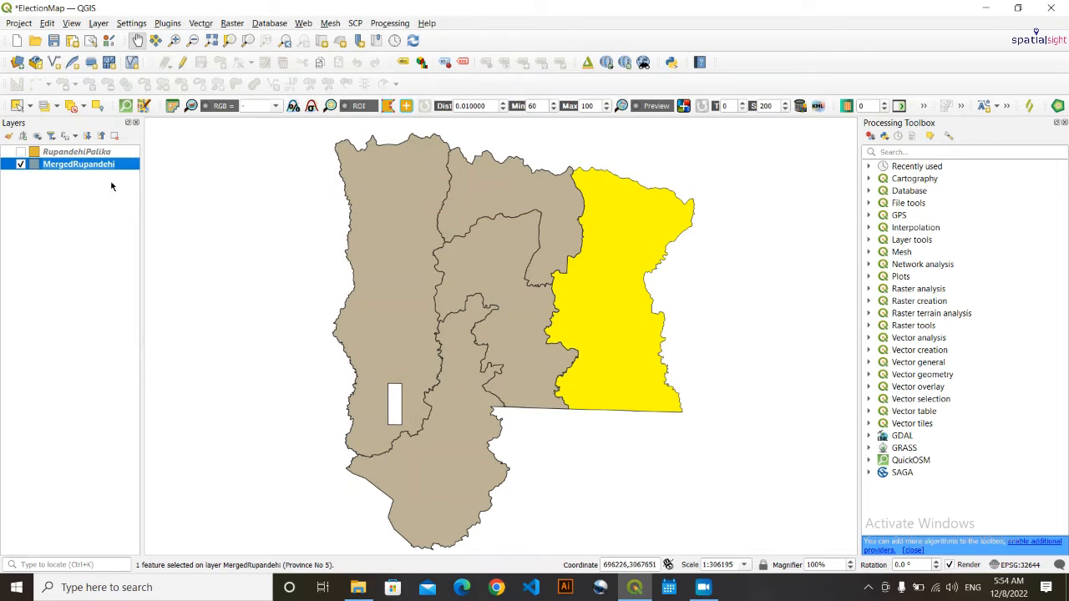
- Remove both the RupandehiPalika and MergedRupandehi layers from the project
ctrl+click(76, 151)
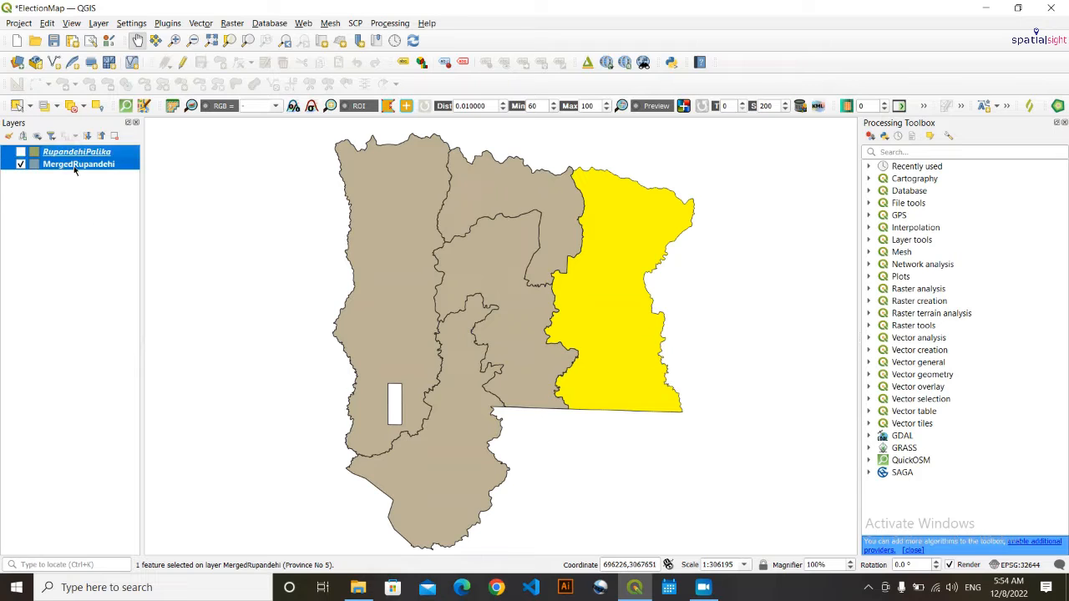
right_click(75, 170)
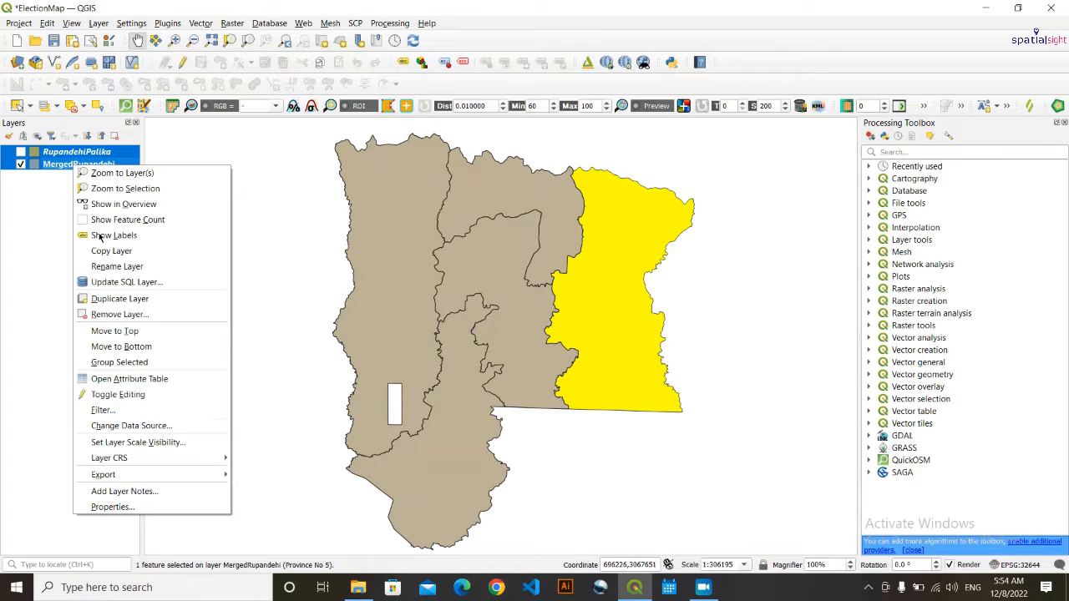
click(129, 315)
key(Return)
- Add MergedRupandehi.shp from the Making election map data folder in File Explorer to the QGIS project
click(357, 587)
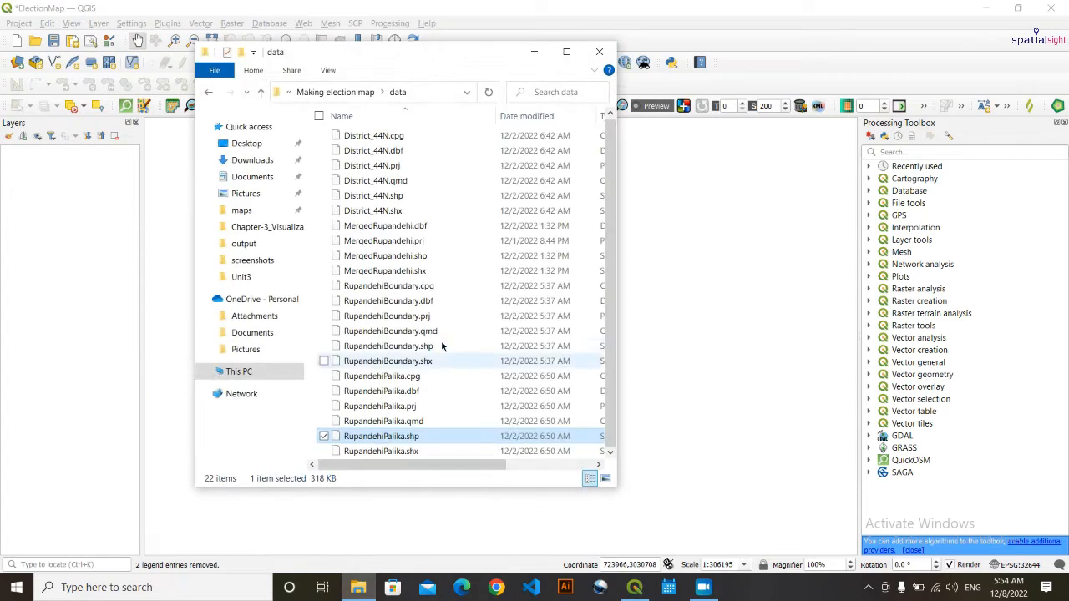
scroll(429, 237, up, 1)
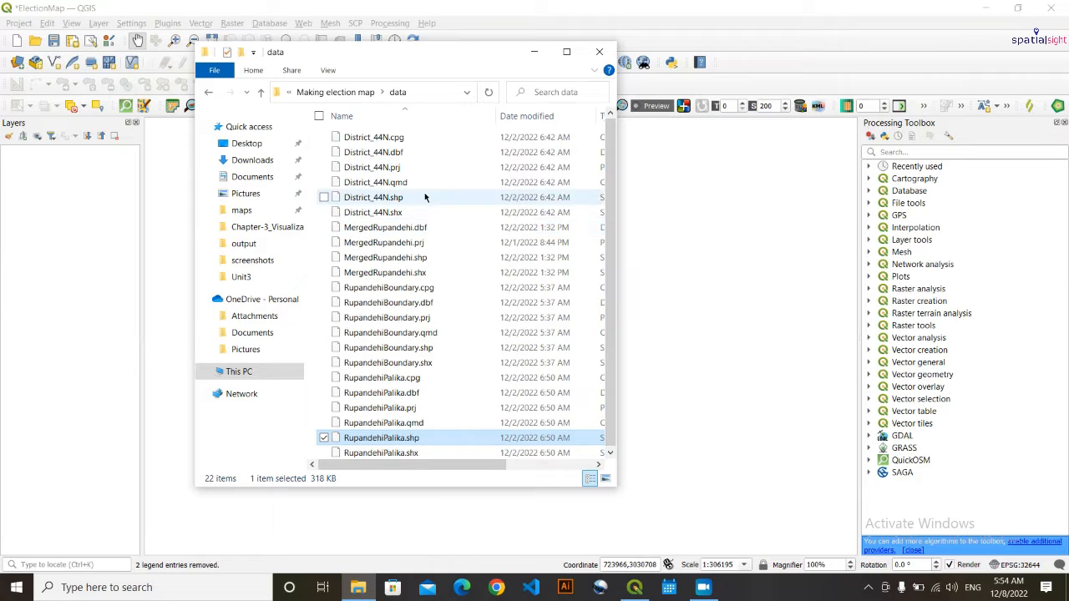
scroll(427, 309, down, 1)
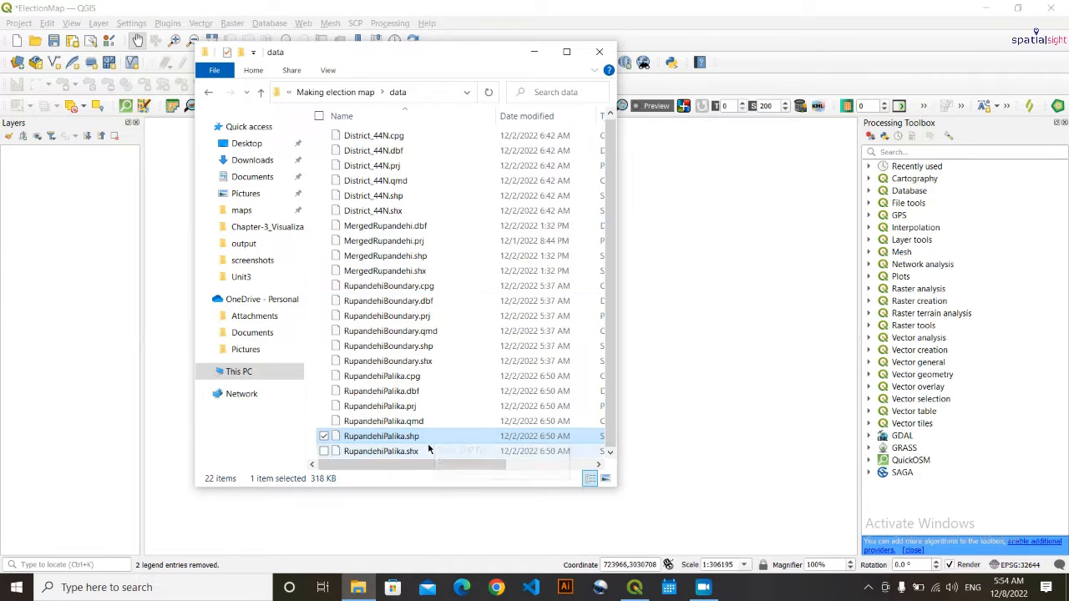
click(427, 257)
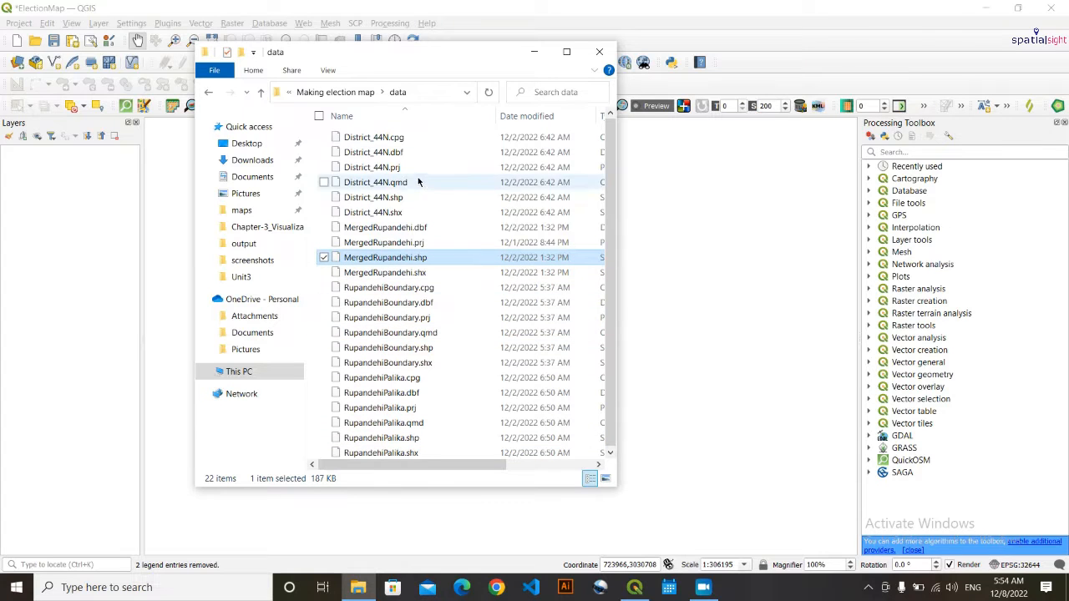
scroll(458, 255, up, 1)
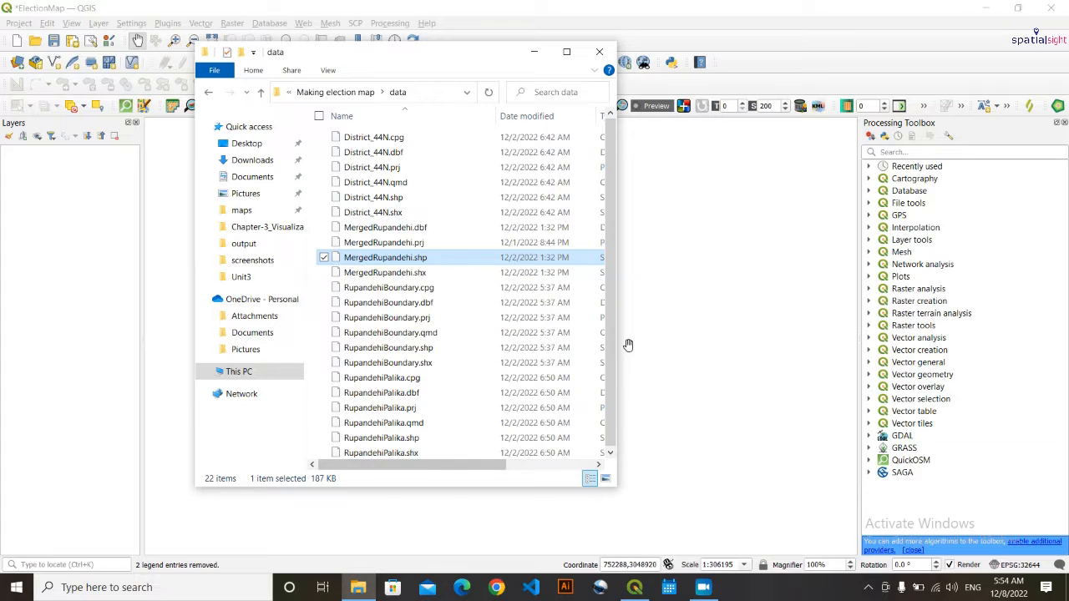
drag(618, 344, 883, 346)
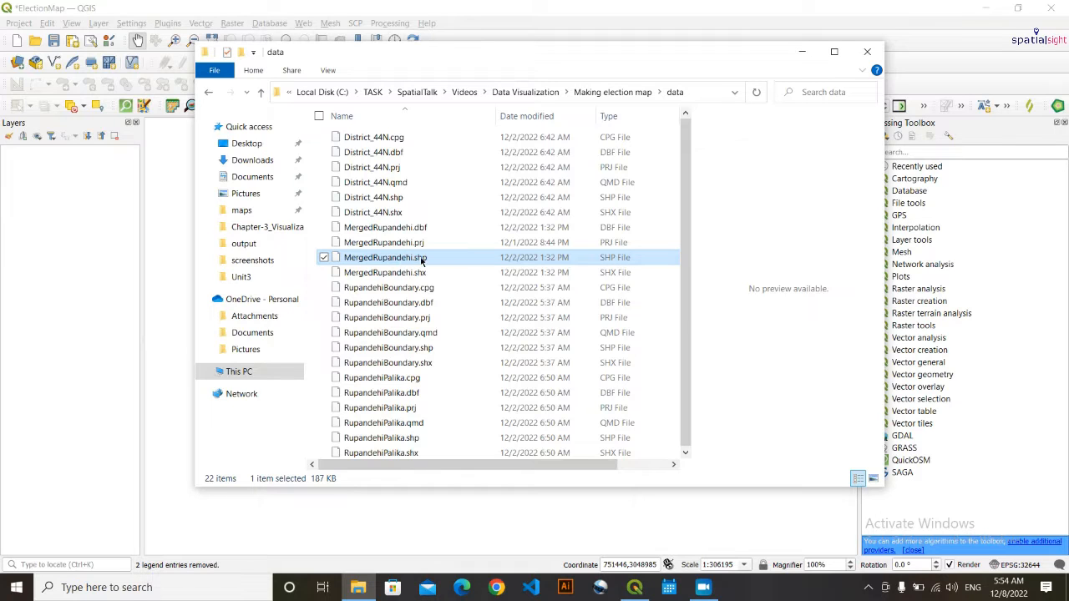
drag(423, 260, 78, 263)
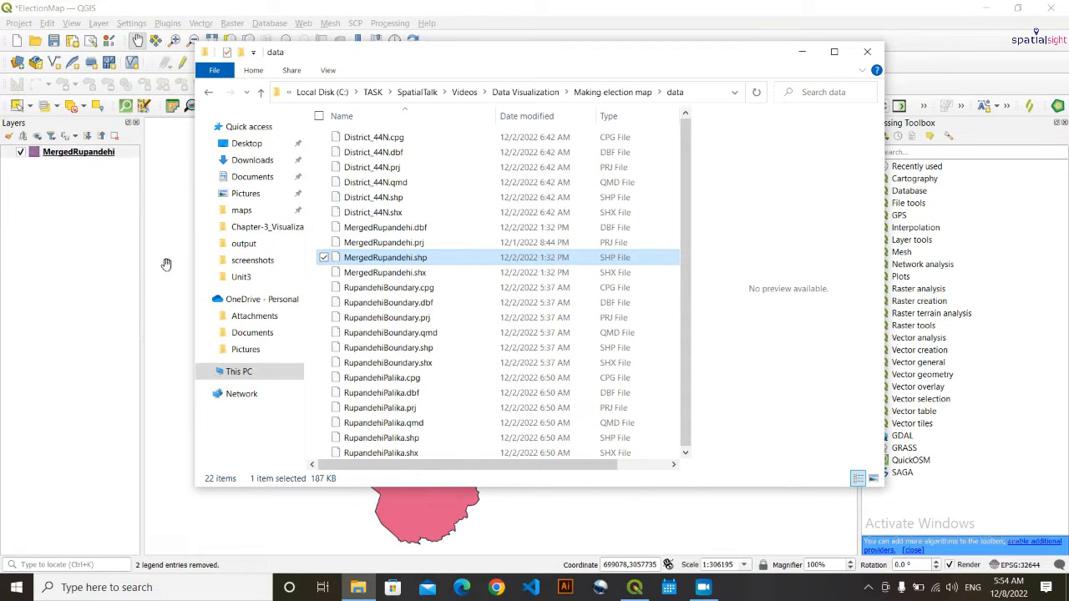
- Add District_44N.shp and RupandehiPalika.shp from the same data folder to the project as layers
scroll(402, 338, down, 1)
scroll(402, 339, up, 1)
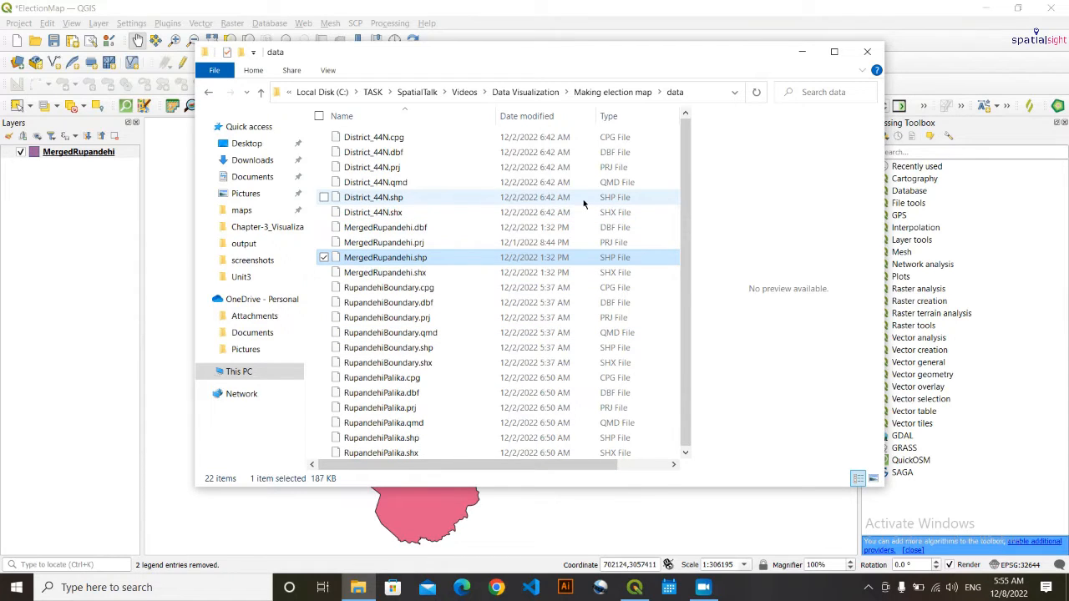
drag(582, 203, 42, 253)
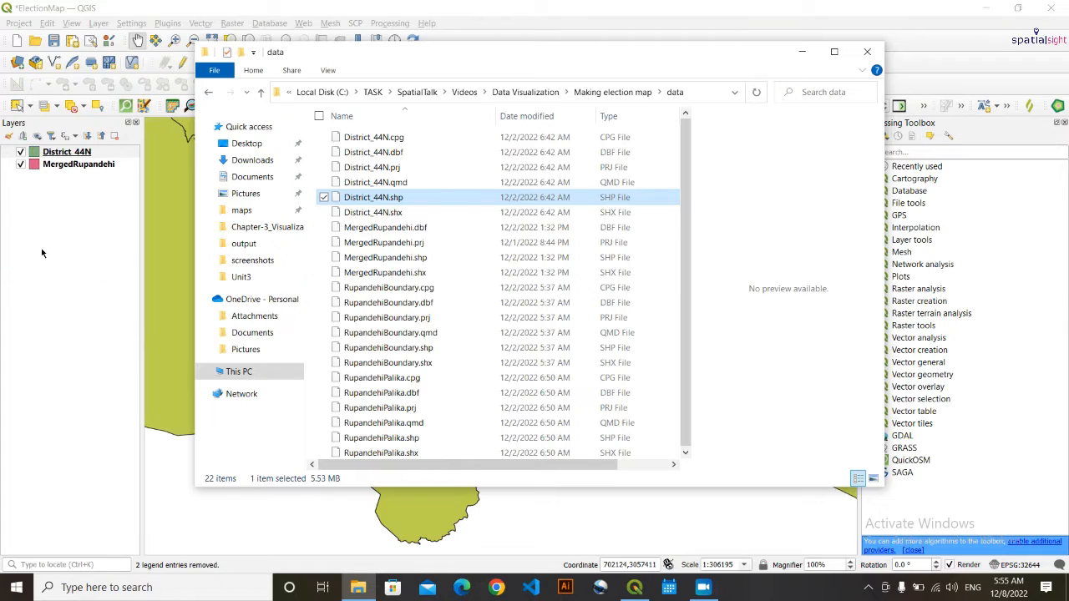
scroll(434, 405, down, 1)
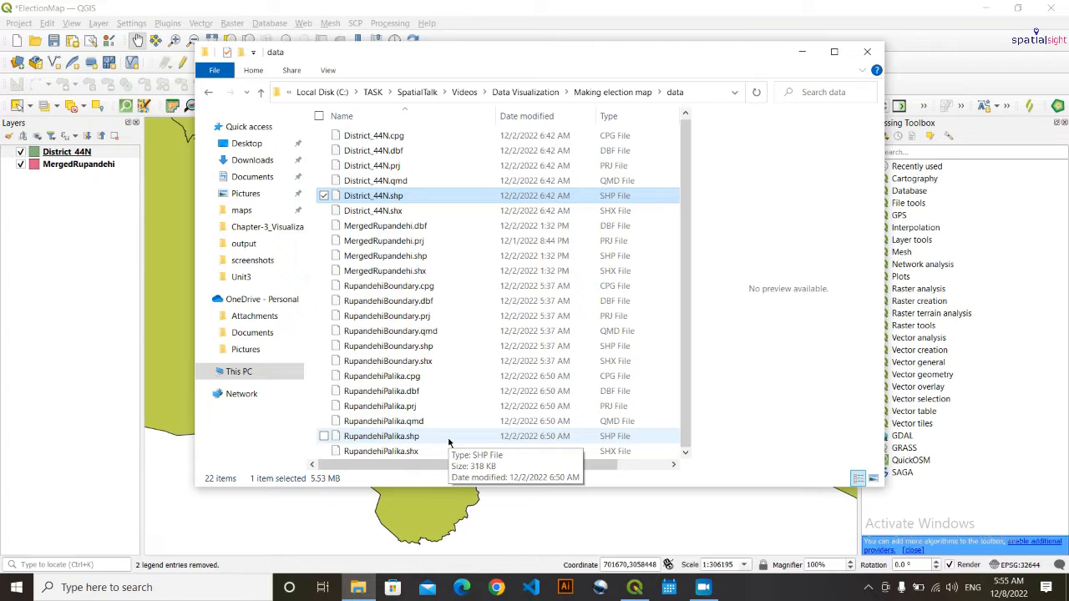
mouse_move(529, 434)
mouse_down()
mouse_move(351, 393)
mouse_move(71, 364)
mouse_move(59, 342)
mouse_up()
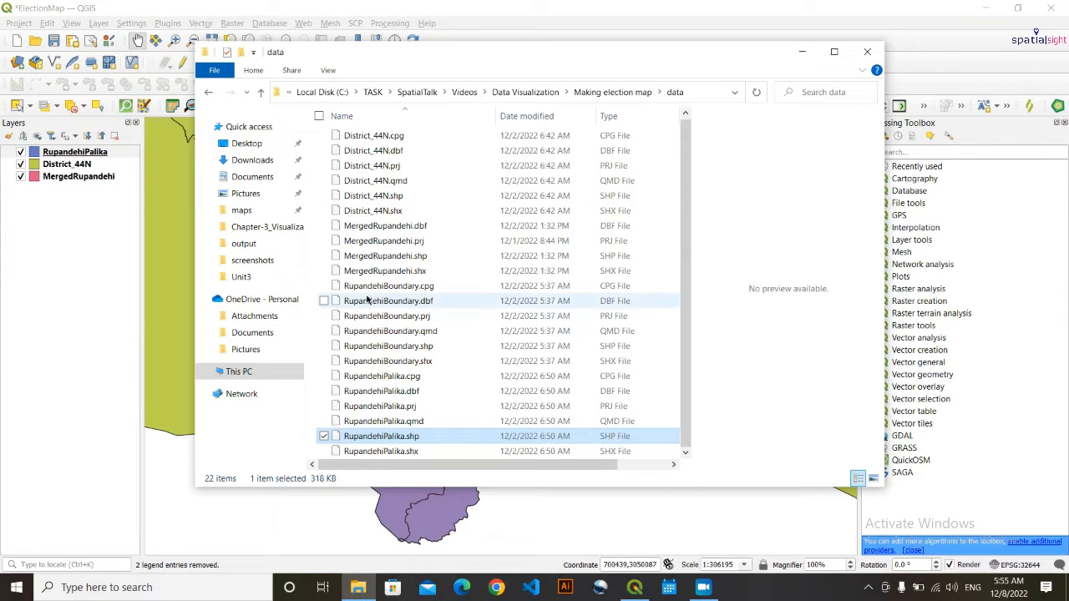
click(801, 51)
- Move the MergedRupandehi layer above RupandehiPalika and District_44N in the layer order
drag(409, 278, 470, 294)
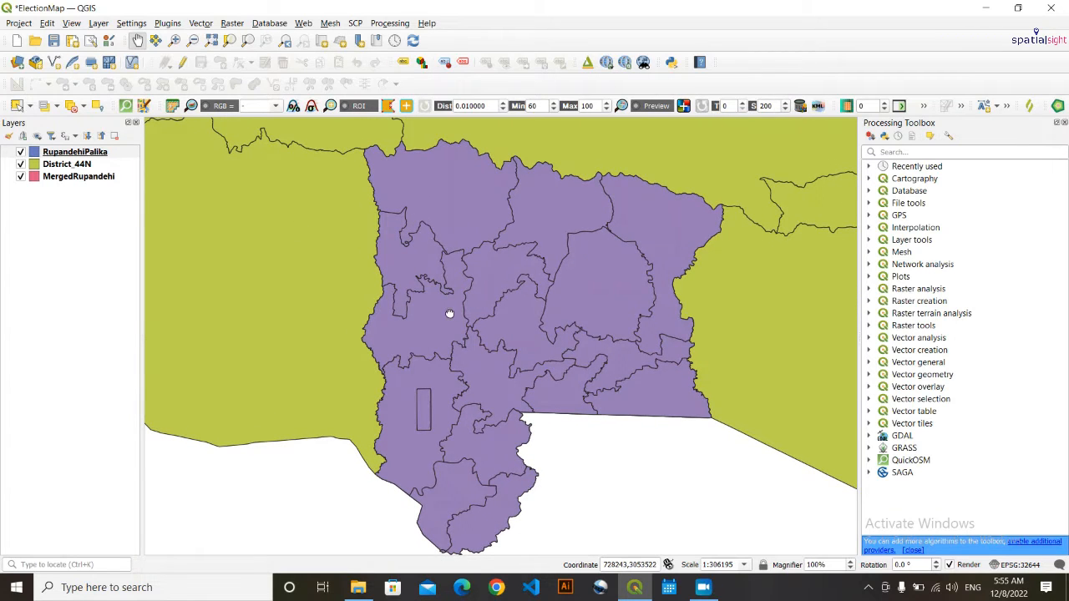
drag(449, 314, 444, 327)
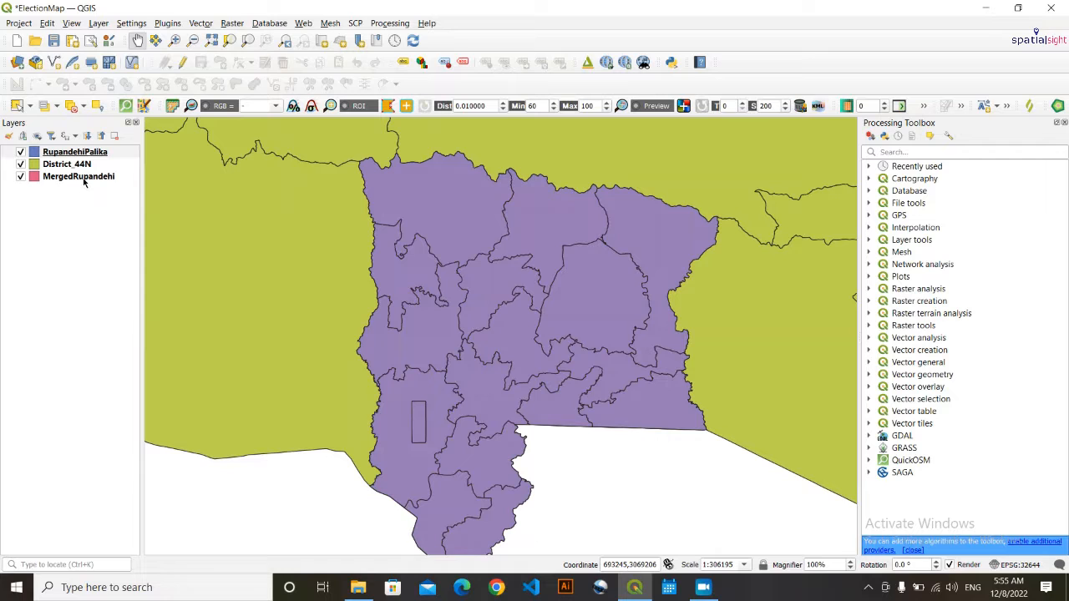
drag(83, 177, 75, 147)
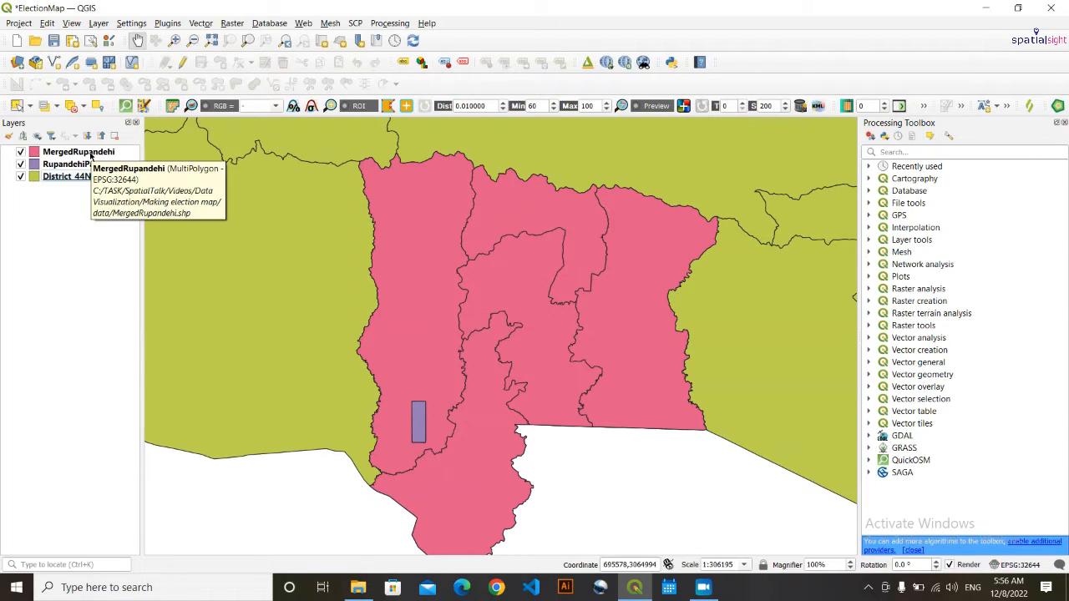
- Open the MergedRupandehi layer's symbology properties and change its renderer to Rule-based
double_click(90, 154)
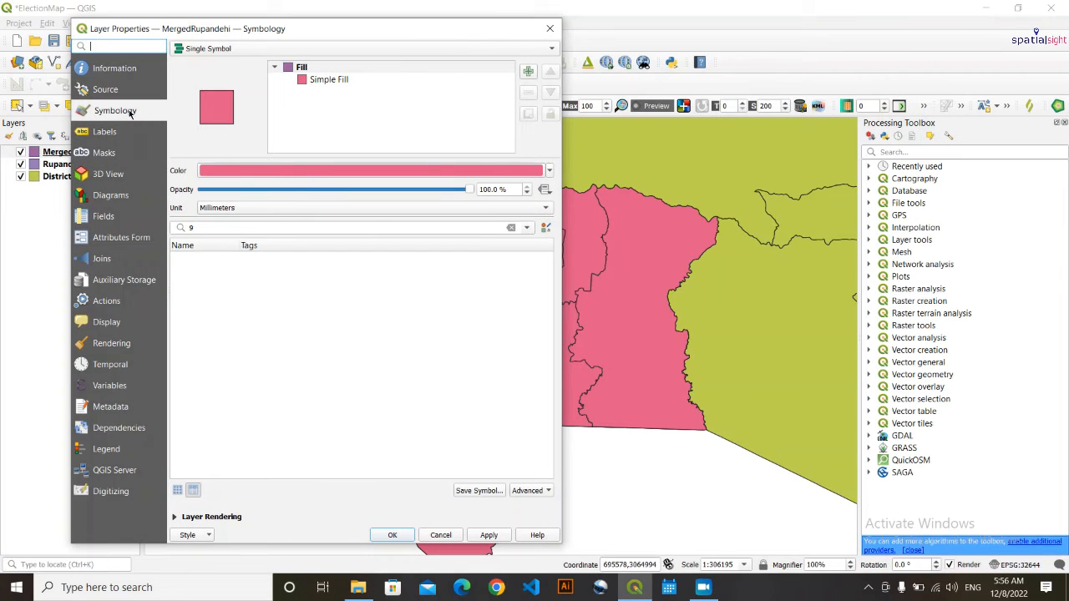
click(121, 131)
click(122, 115)
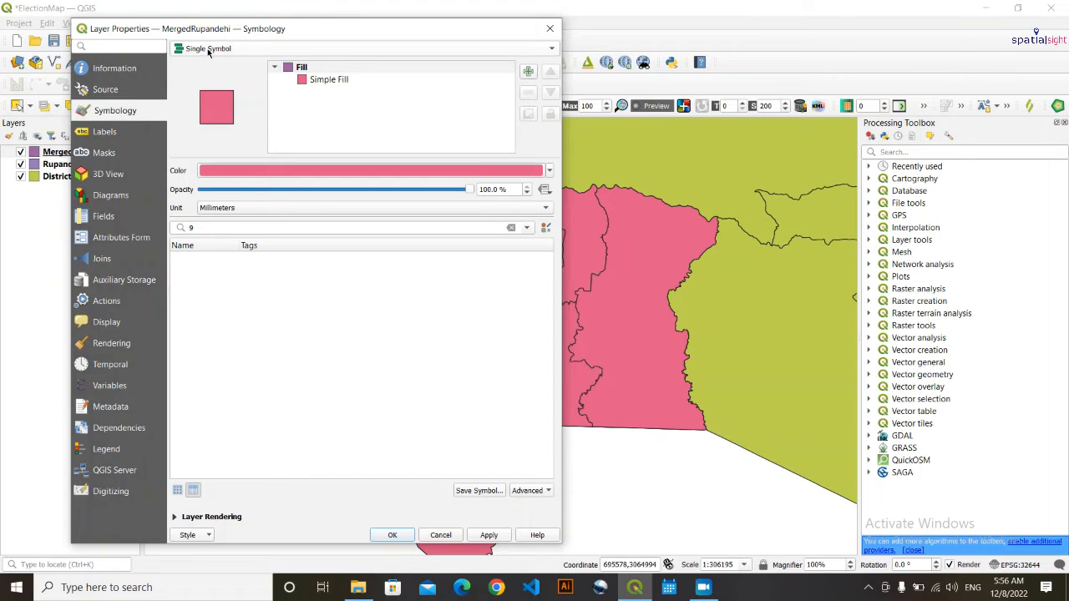
click(247, 52)
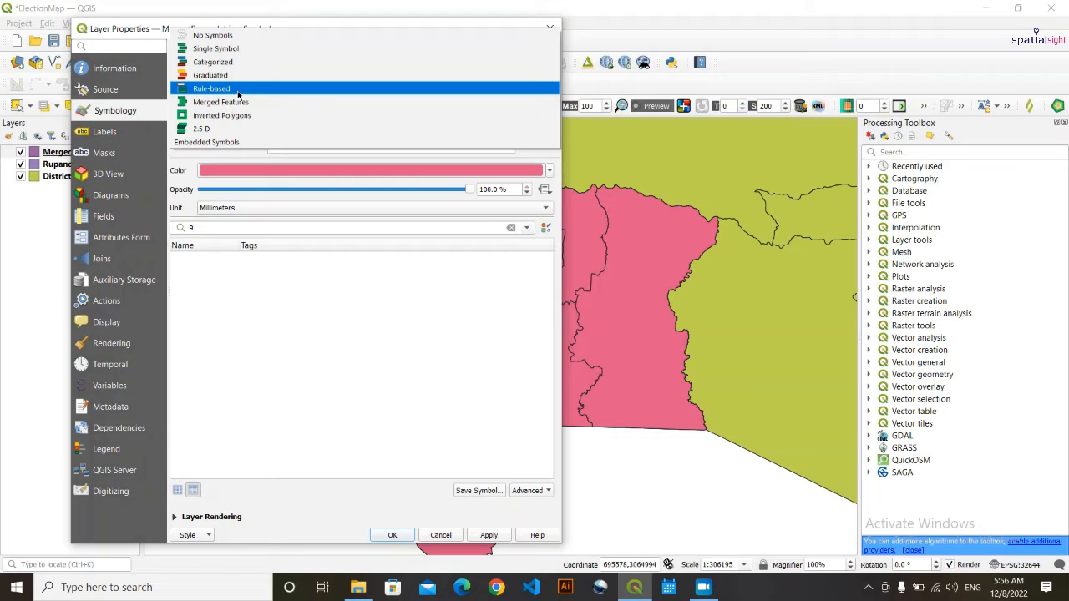
click(237, 90)
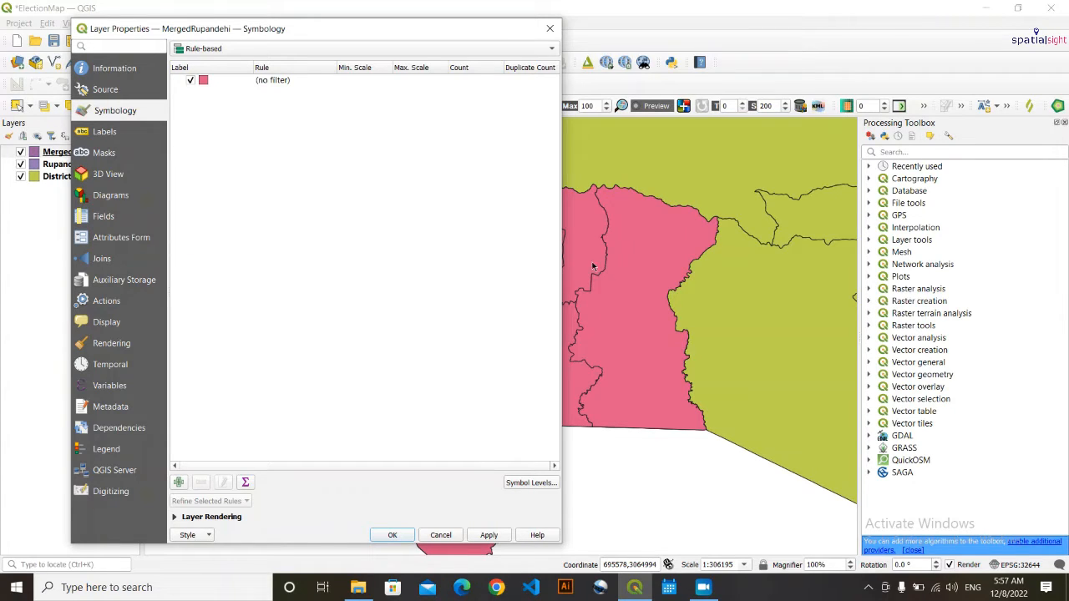
- Delete the default unfiltered rule from the MergedRupandehi layer's rule-based symbology
drag(456, 31, 537, 42)
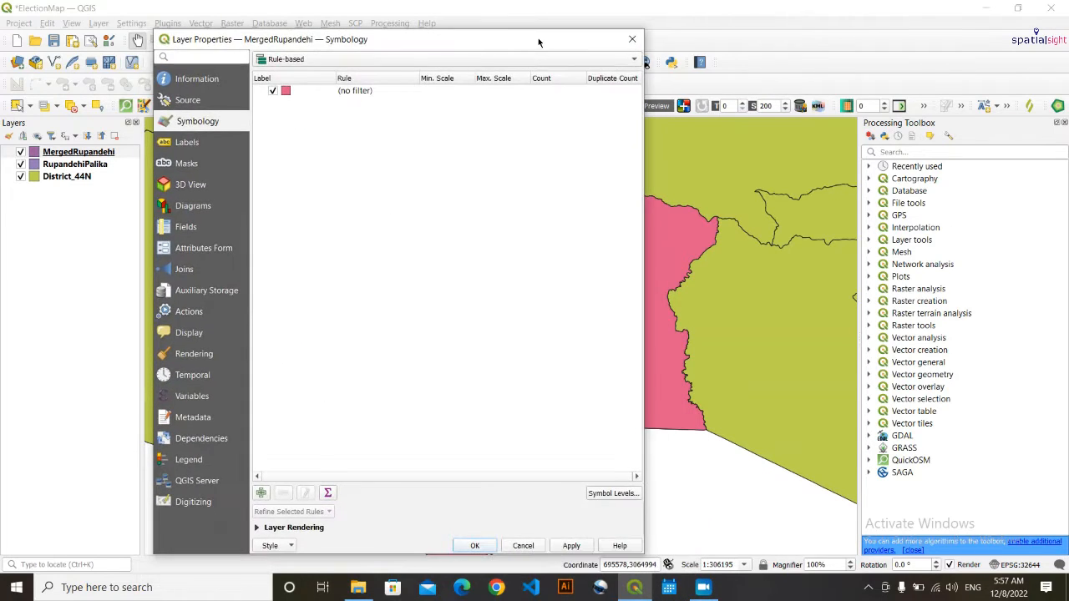
click(356, 91)
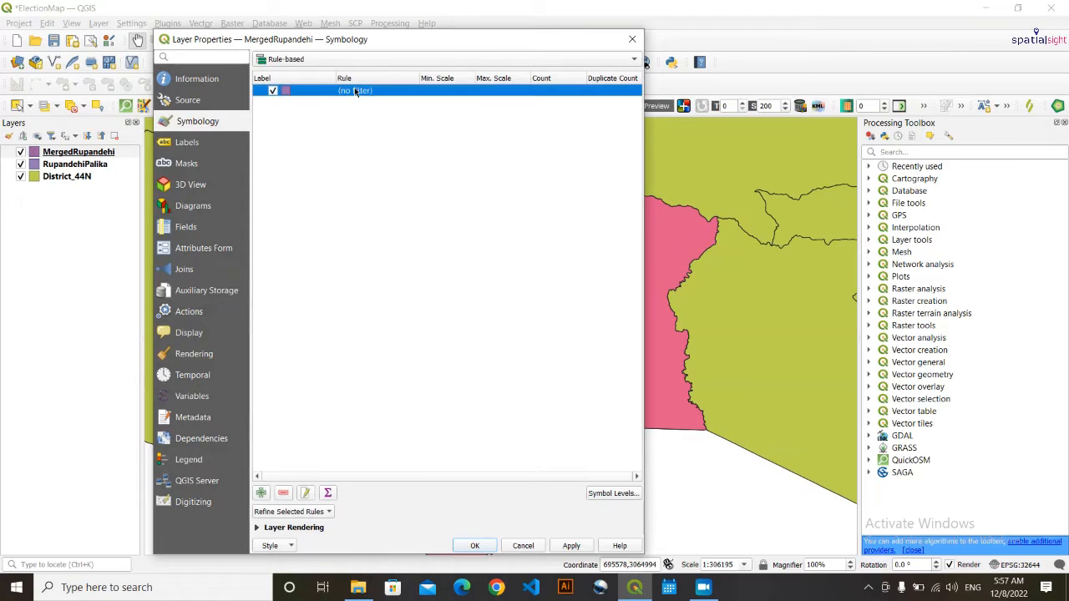
click(283, 494)
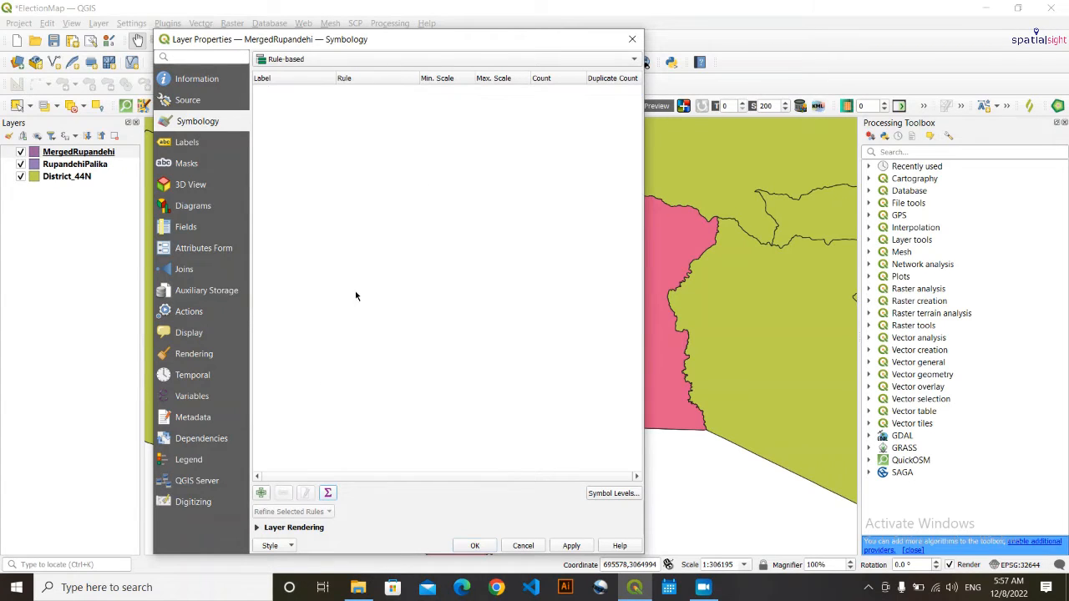
- Add a new rule to the MergedRupandehi symbology and label it Rupandehi125
click(260, 493)
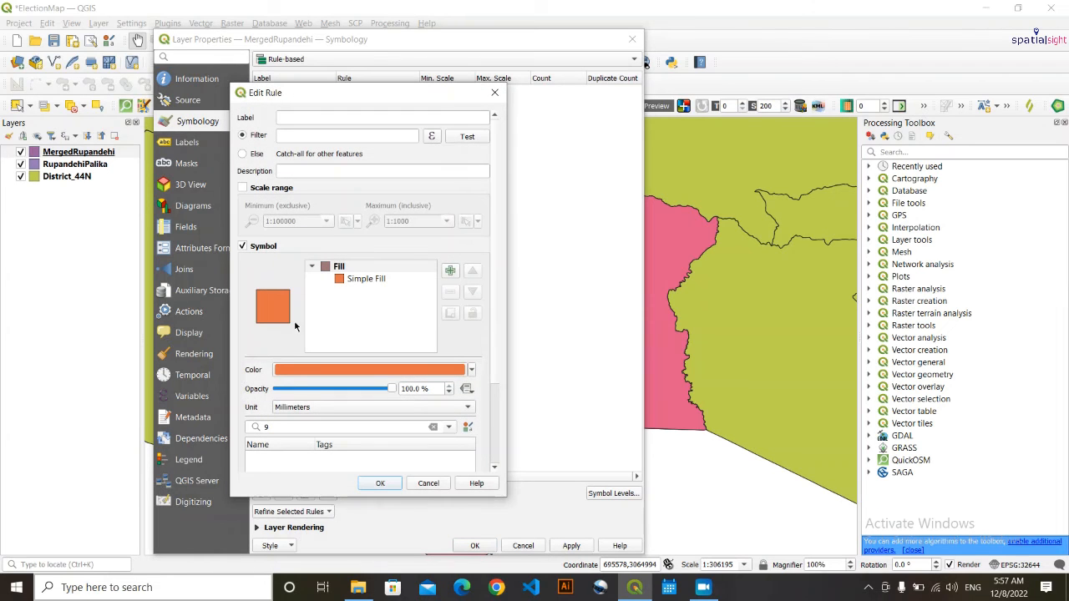
click(305, 116)
text(Rupande)
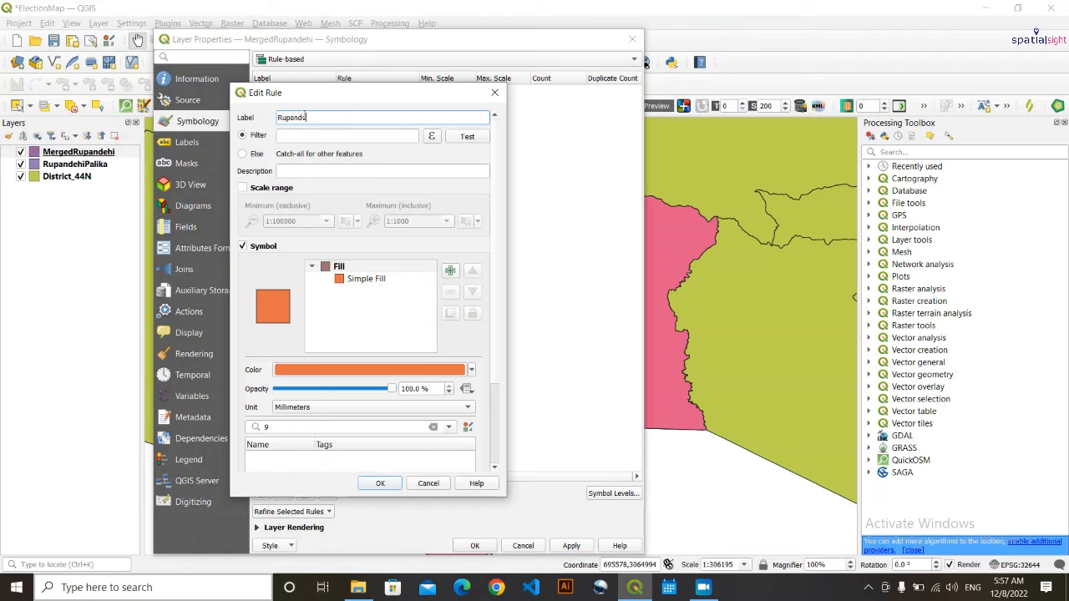
text(hi125)
- Build the rule's filter expression "WonBy" = 'CPN-UML' in the expression builder and accept it
click(431, 138)
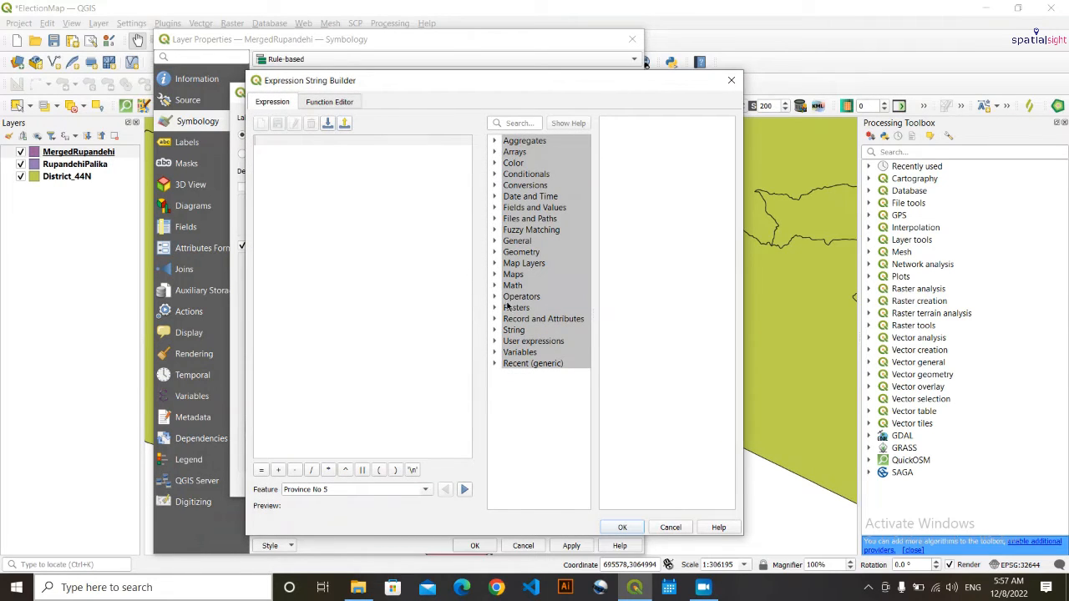
click(494, 208)
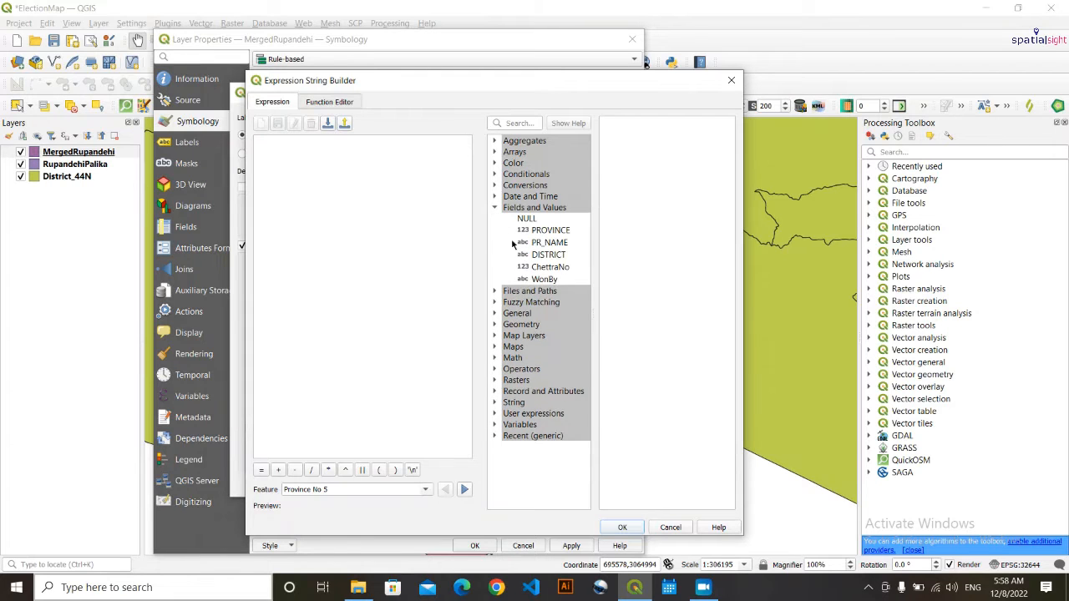
double_click(545, 279)
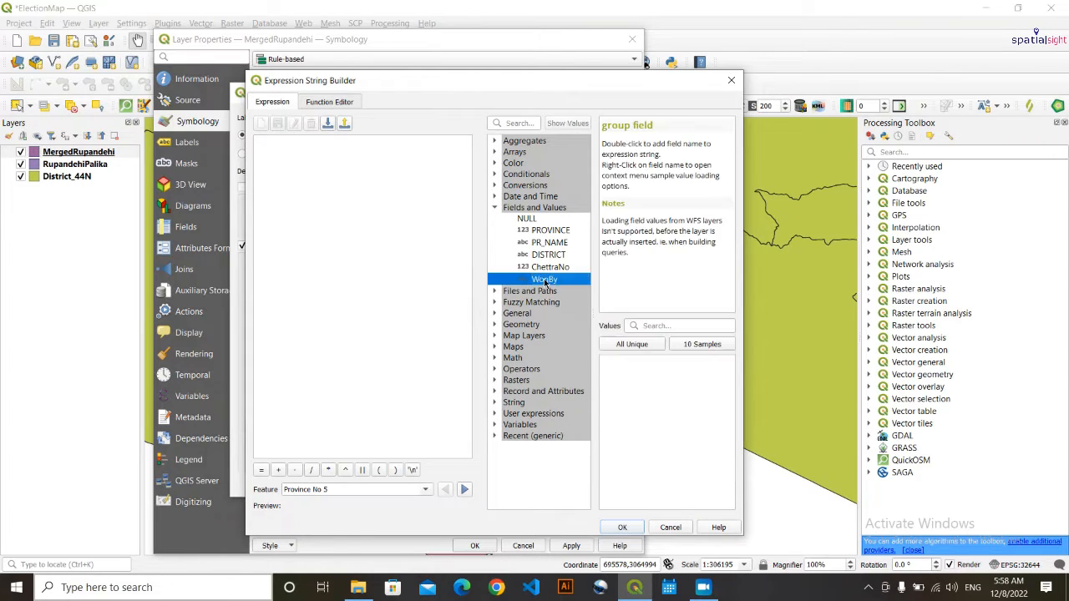
click(263, 470)
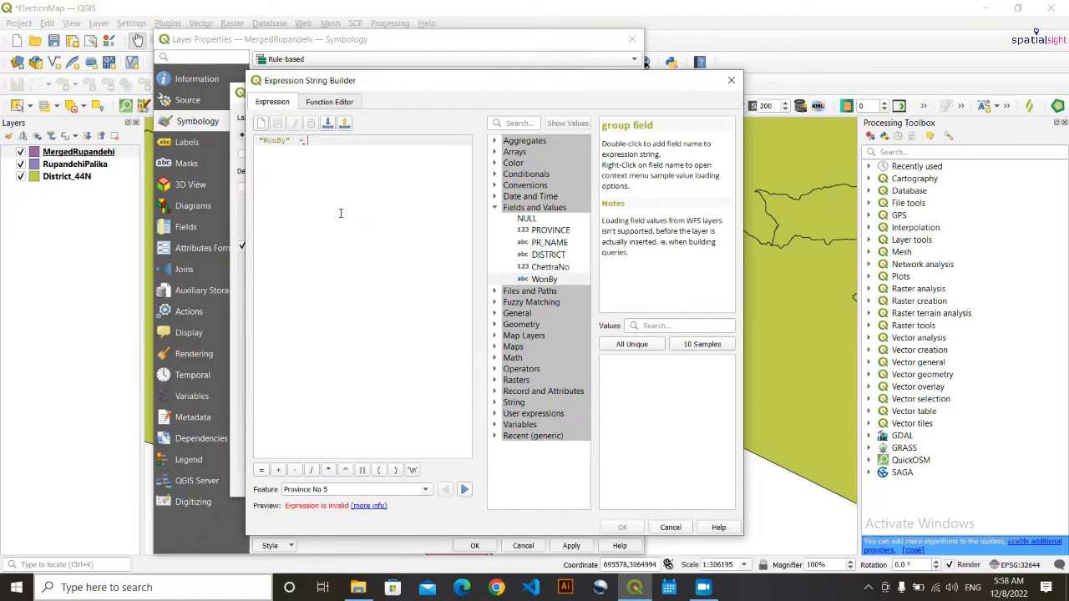
text('')
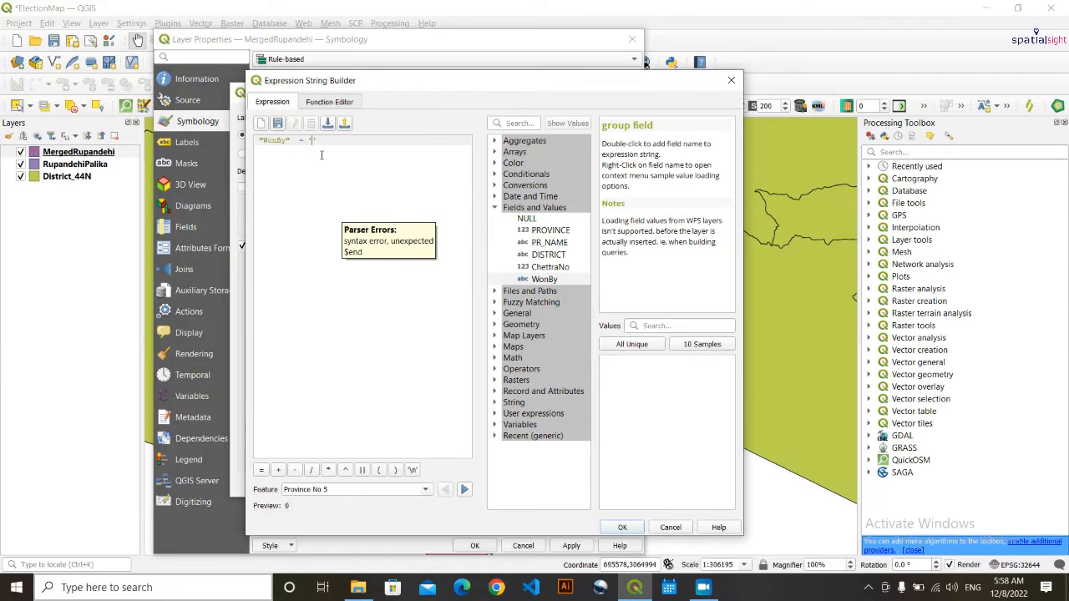
text(CPN-UML)
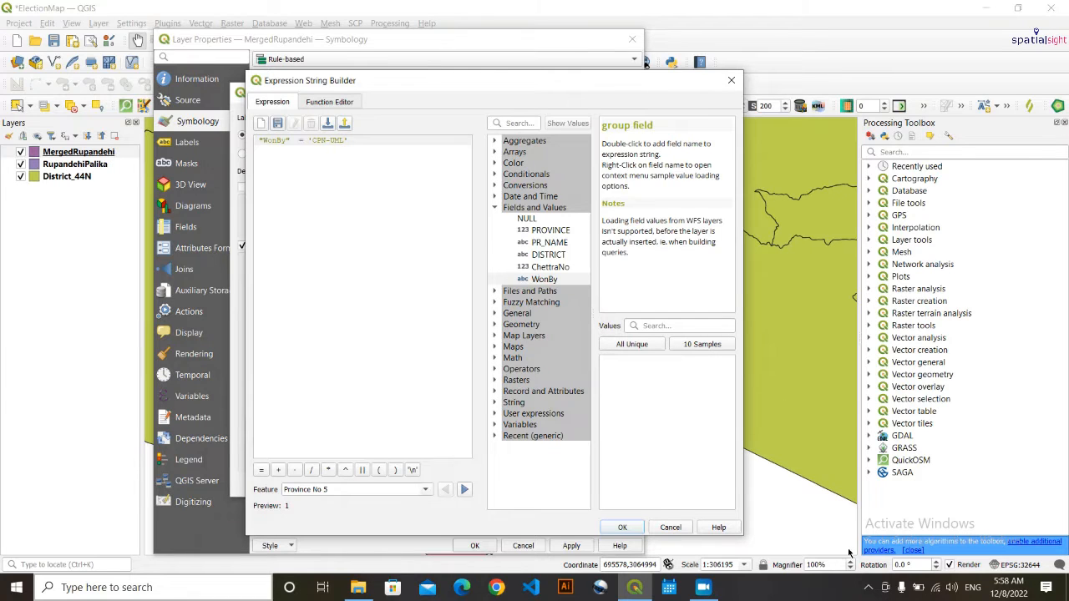
click(629, 530)
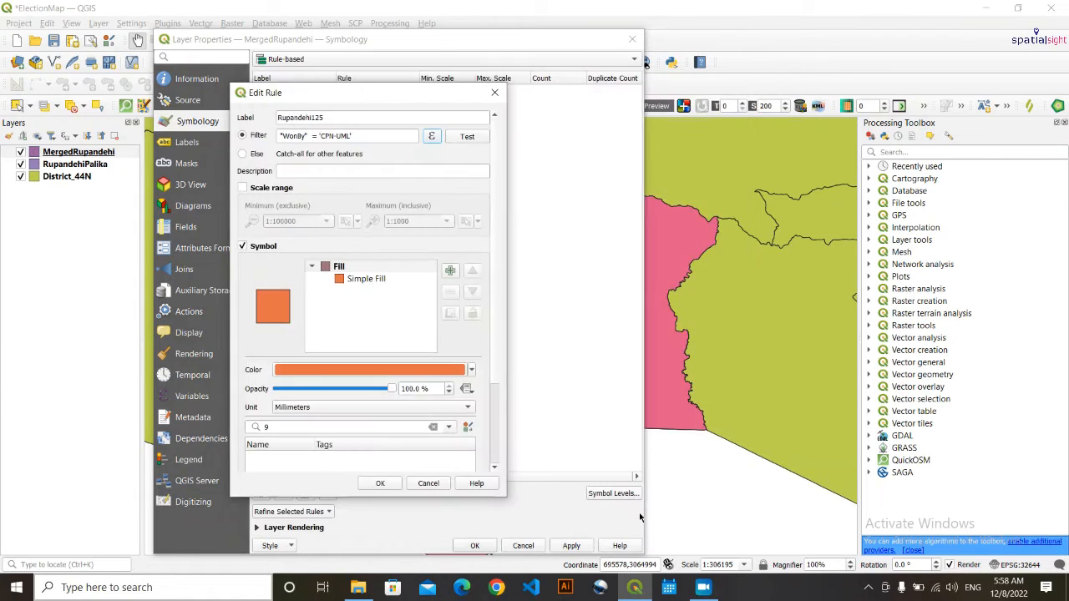
- Set the rule's Simple Fill colour to a soft, muted red and accept the rule
click(361, 281)
click(443, 392)
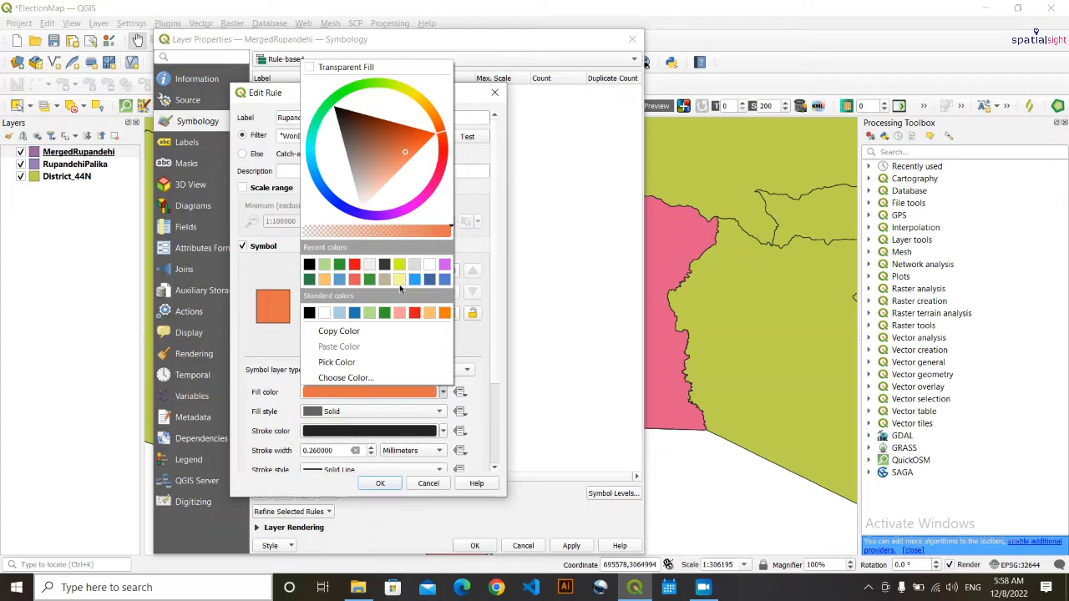
click(355, 265)
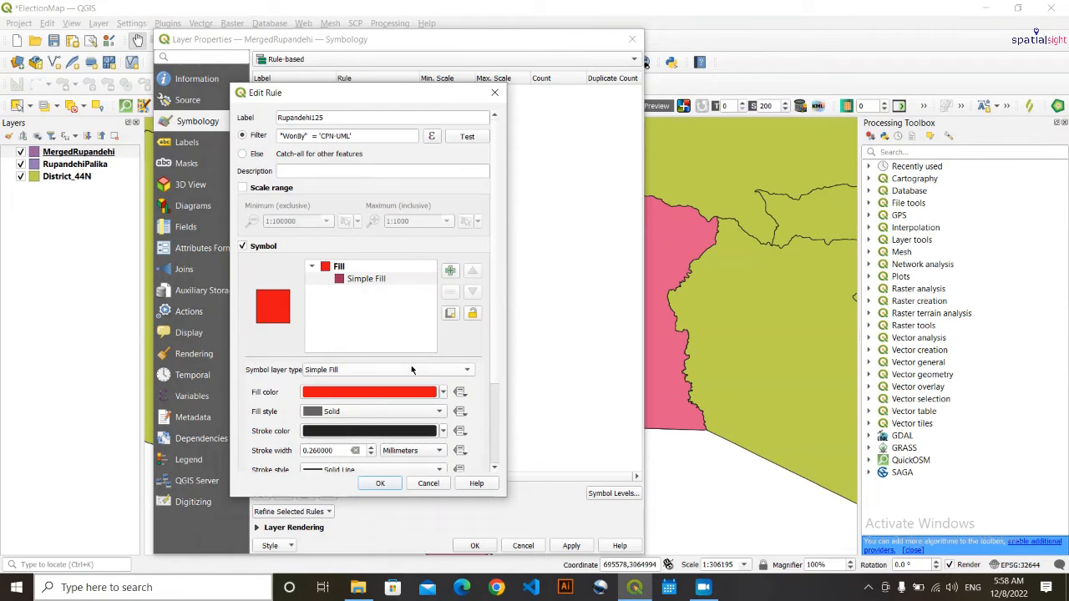
click(441, 393)
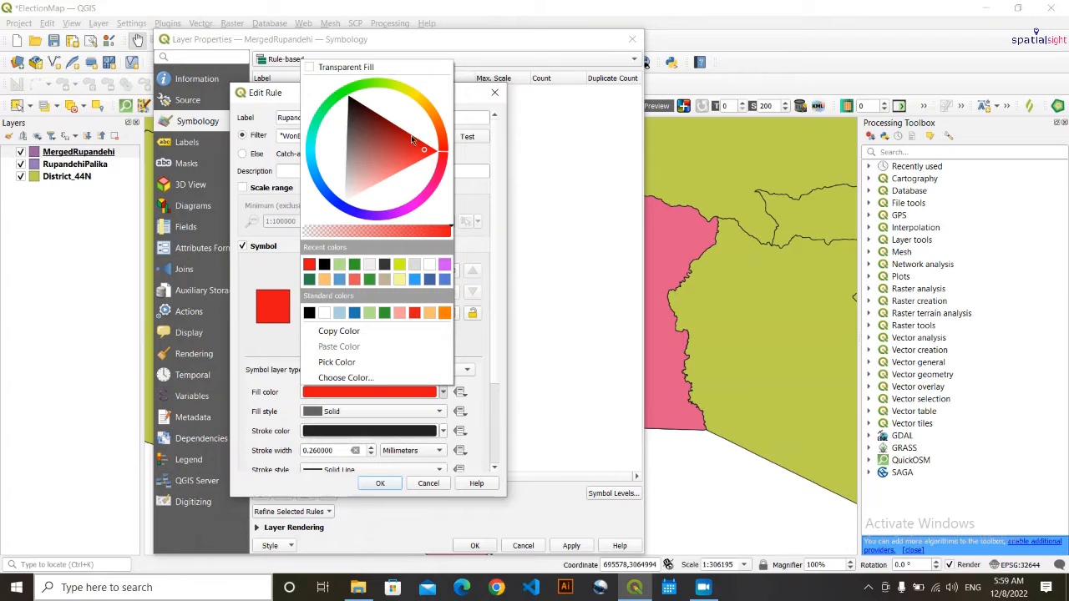
mouse_move(424, 152)
mouse_down()
mouse_move(378, 127)
mouse_move(390, 166)
mouse_up()
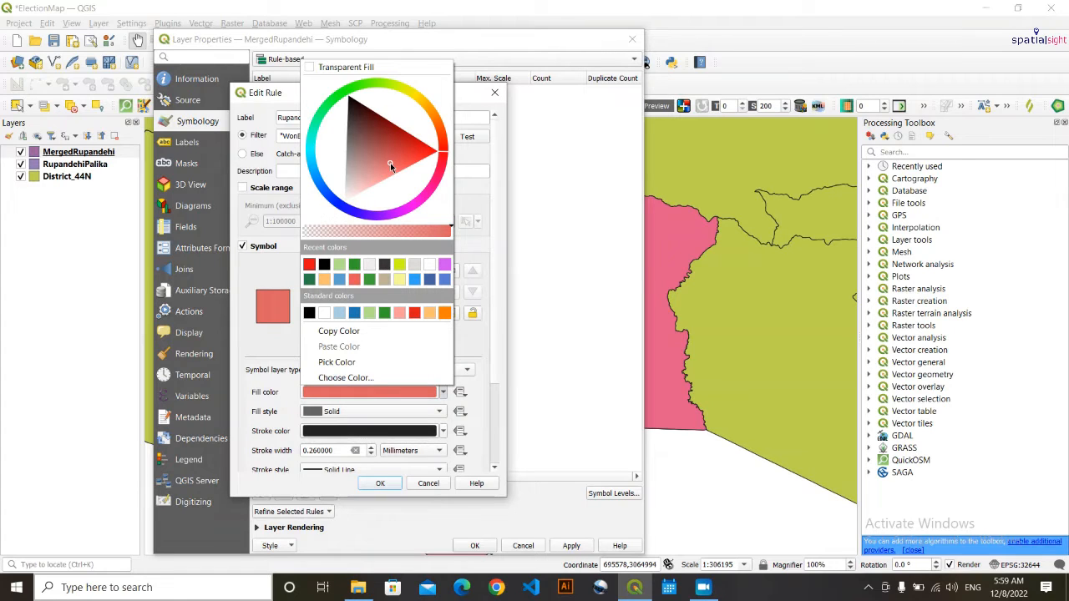
click(569, 254)
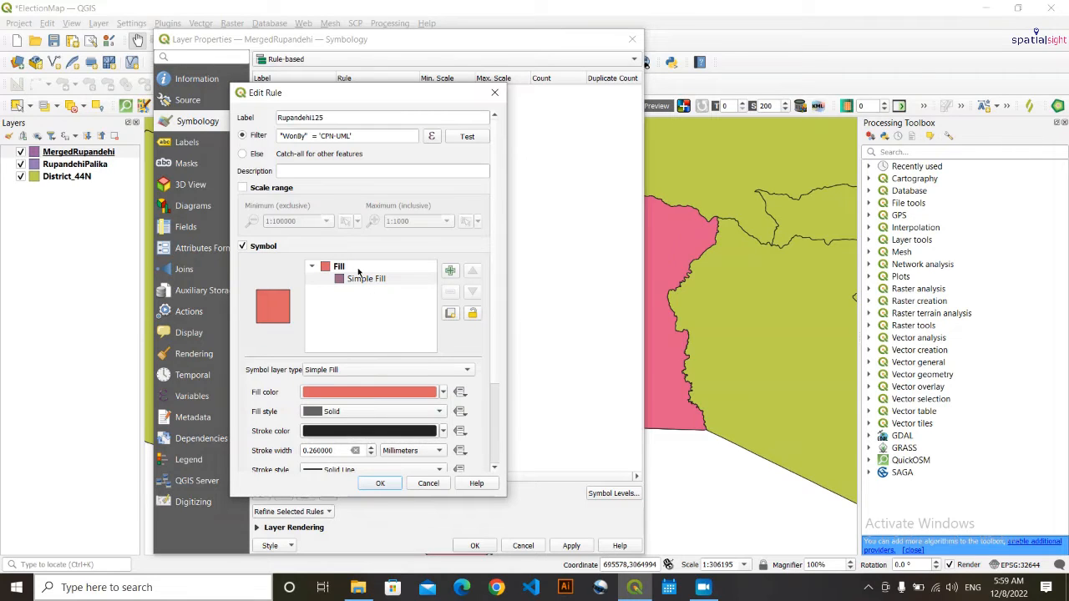
click(389, 485)
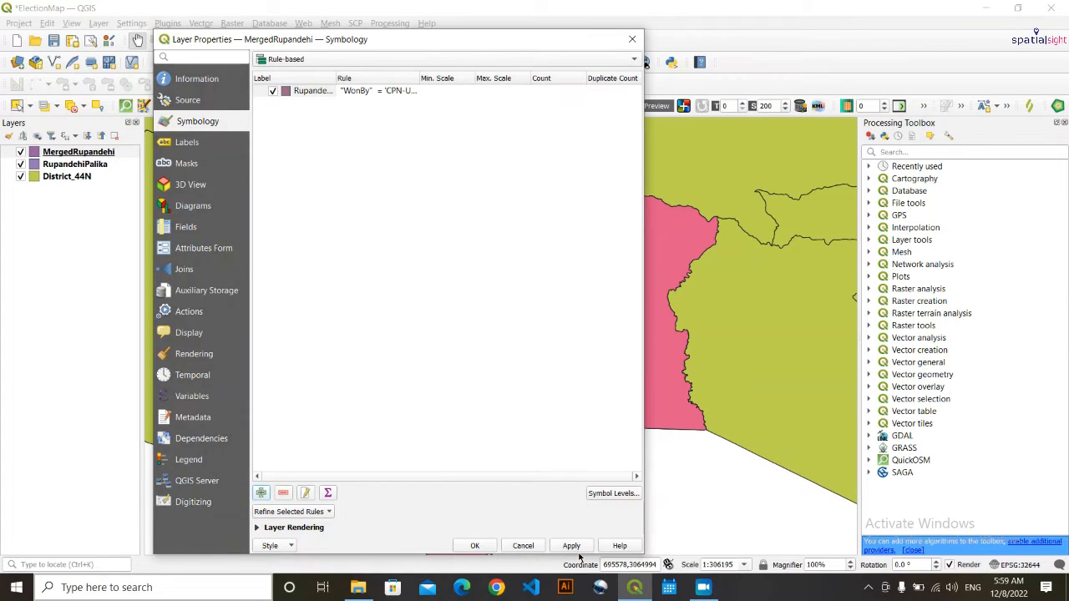
- Apply the rule-based style to the MergedRupandehi layer and close its properties
click(572, 545)
drag(535, 41, 453, 141)
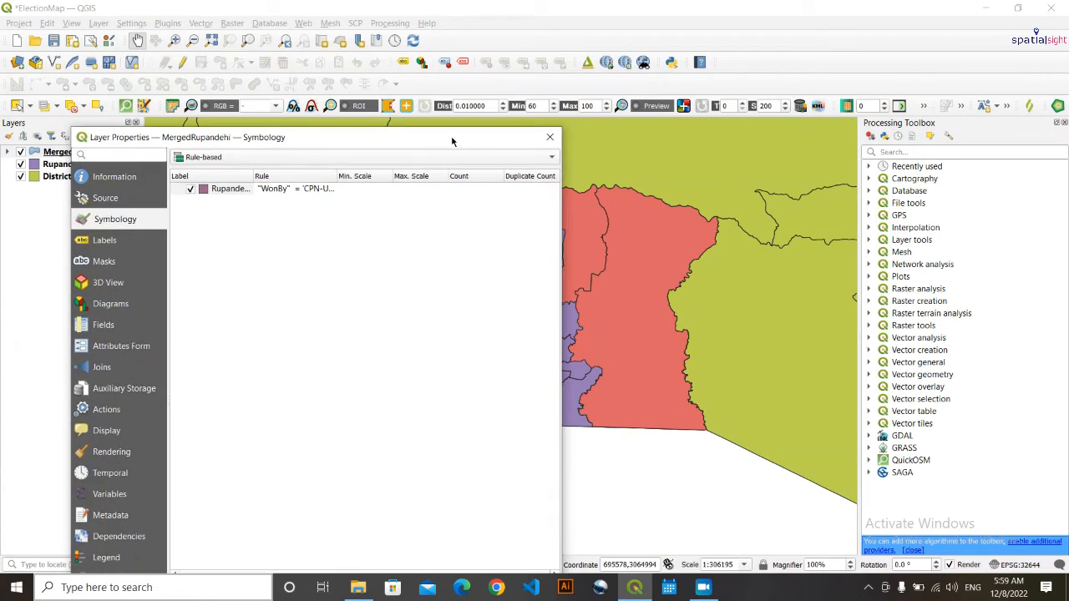
click(554, 136)
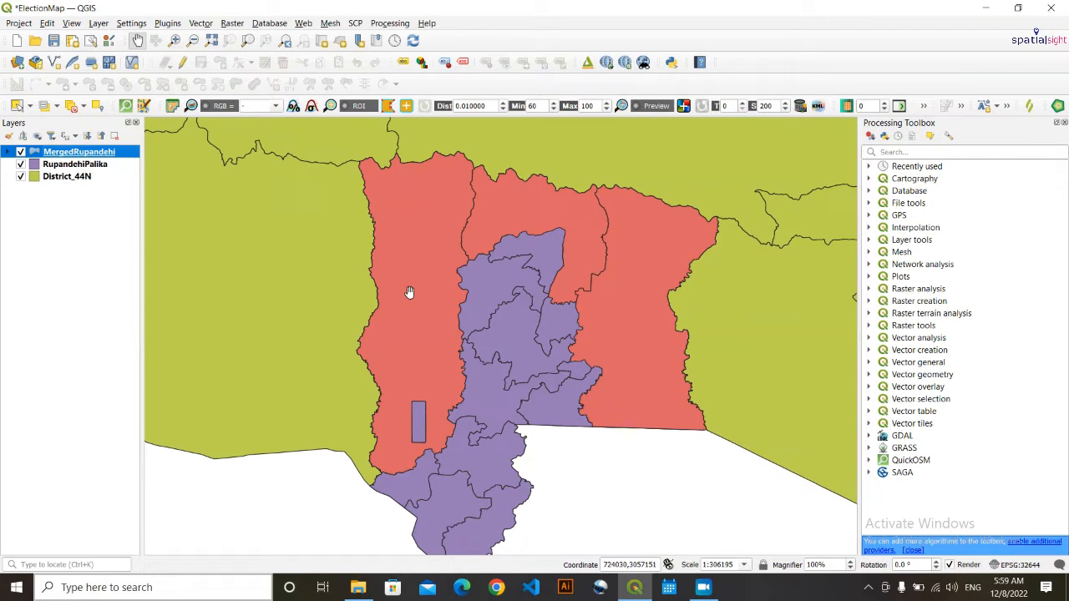
- Hide the RupandehiPalika and District_44N layers, leaving only MergedRupandehi shown on the map
drag(409, 291, 410, 273)
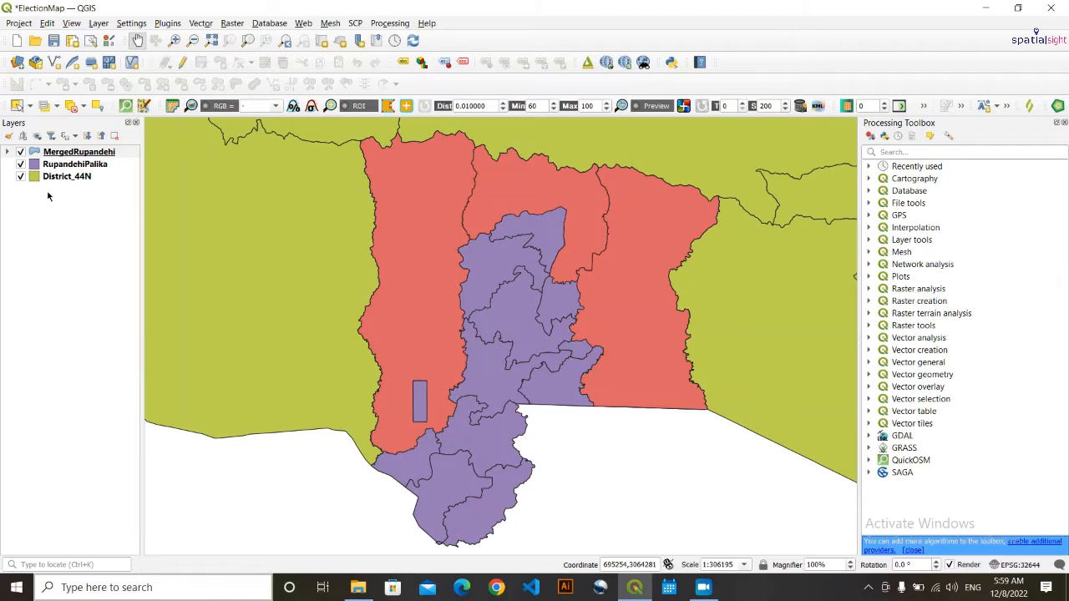
click(21, 164)
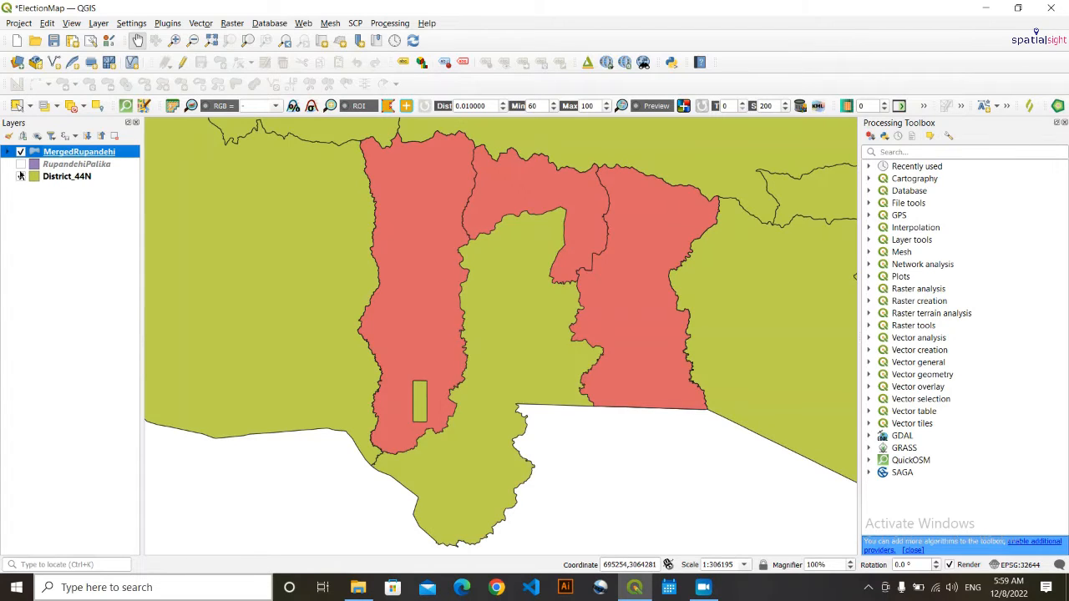
click(22, 176)
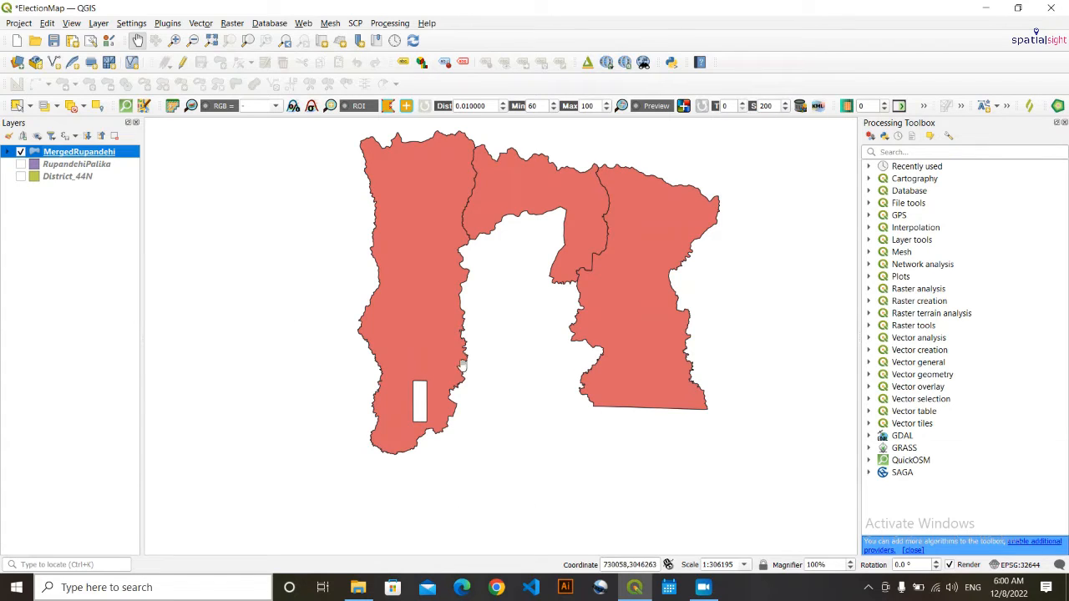
click(87, 359)
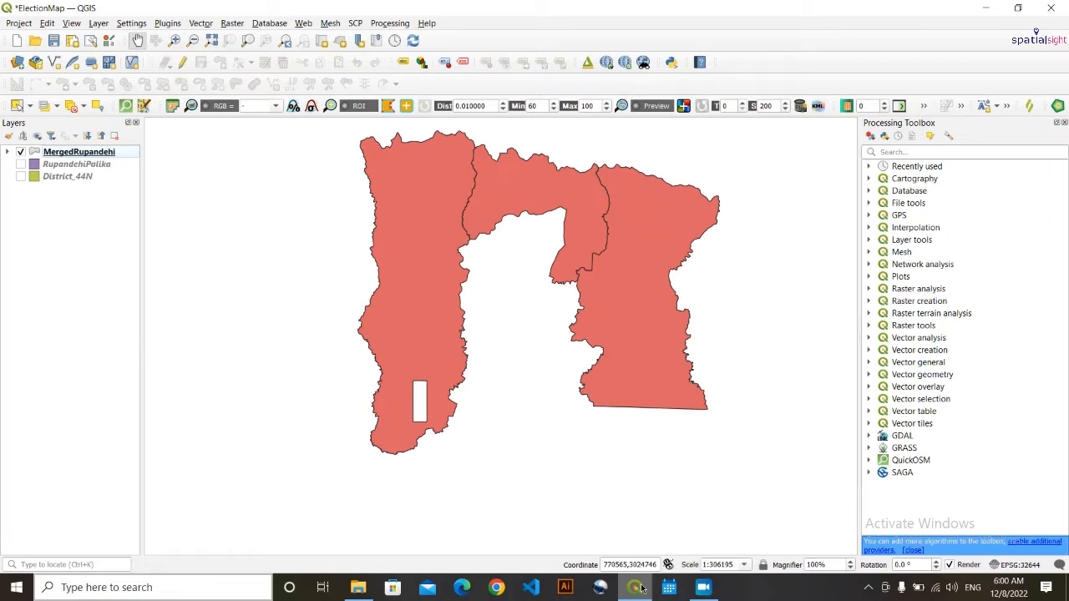
mouse_move(639, 583)
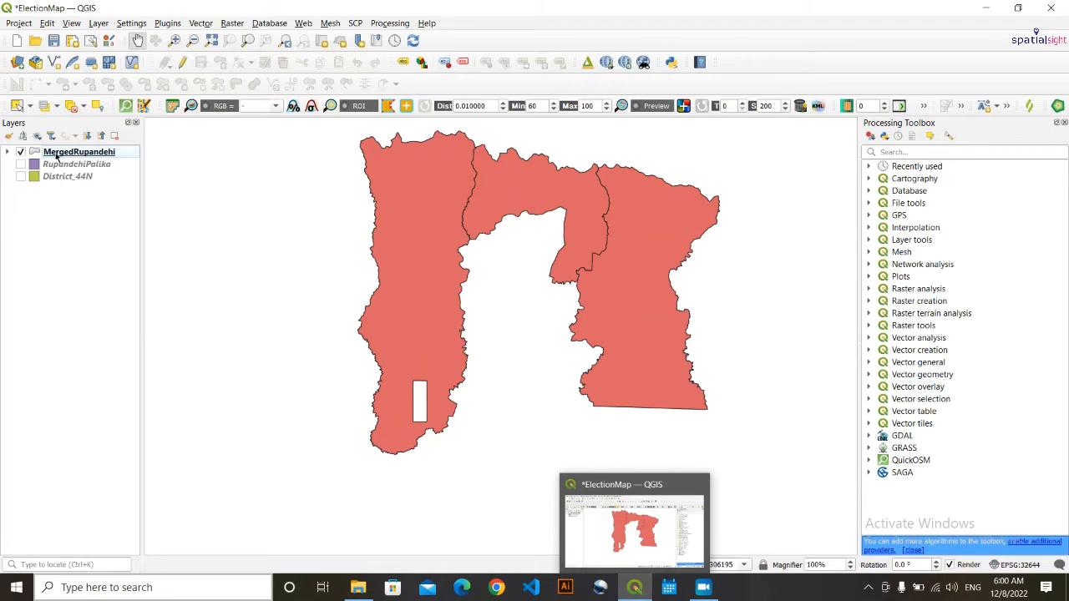
click(86, 155)
double_click(87, 155)
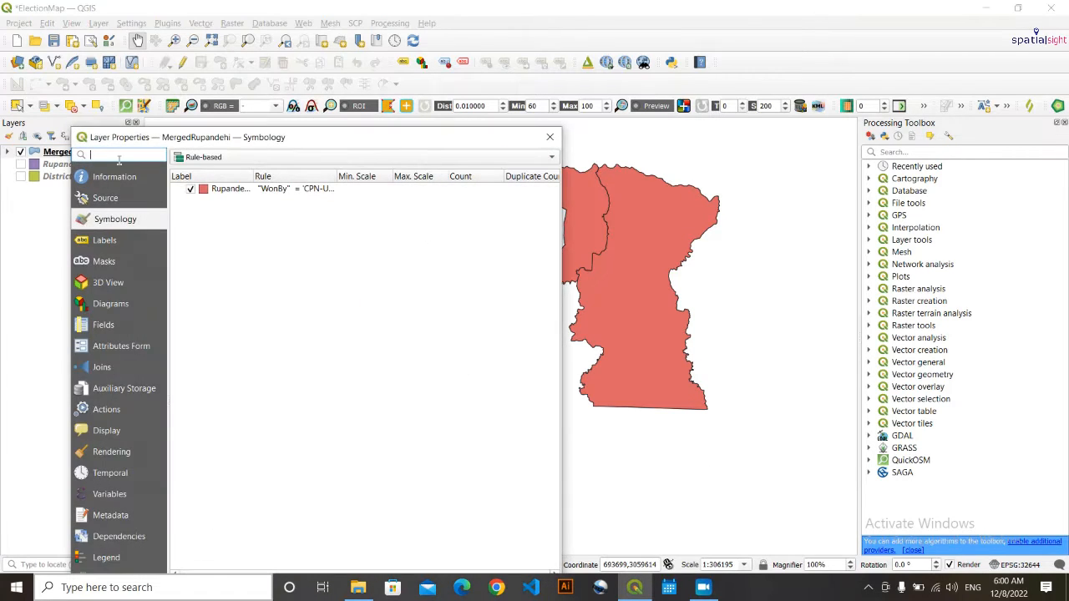
key(Escape)
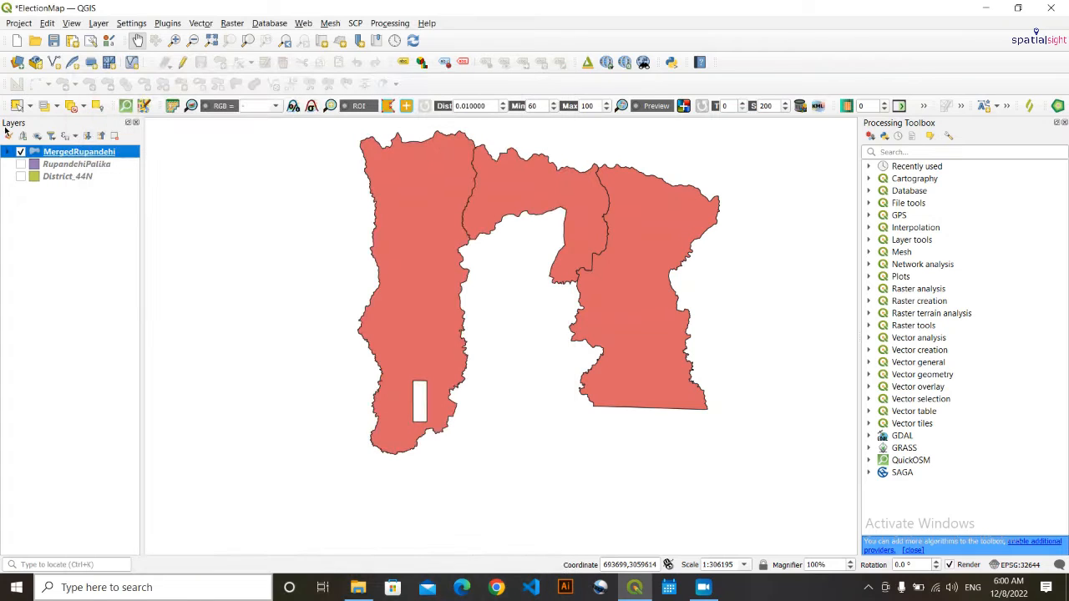
- Examine the ChettraNo and WonBy values in the MergedRupandehi attribute table, and close the table
right_click(92, 153)
click(156, 333)
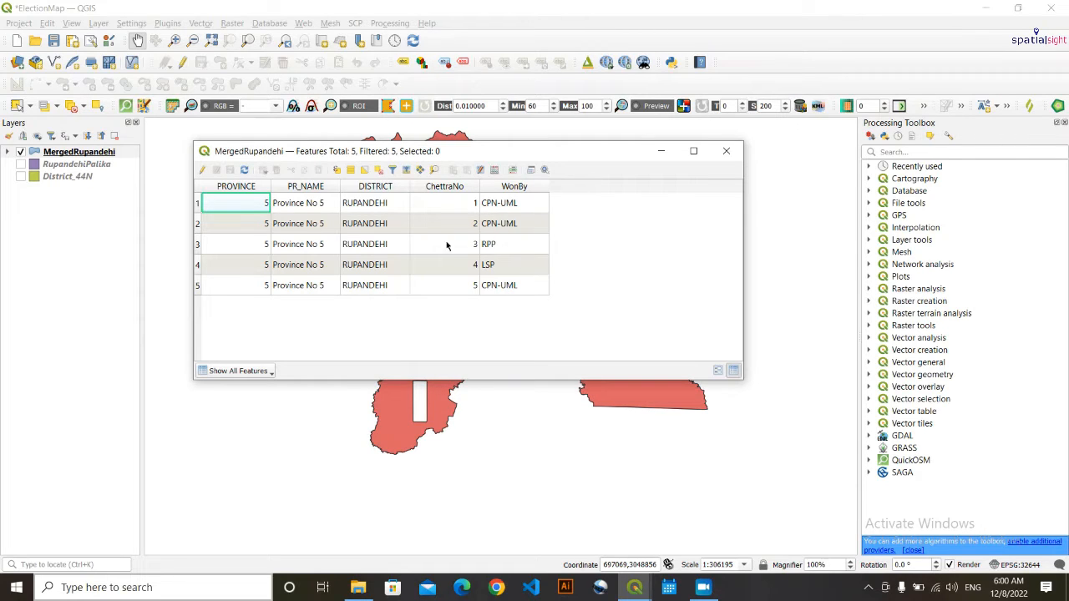
click(726, 151)
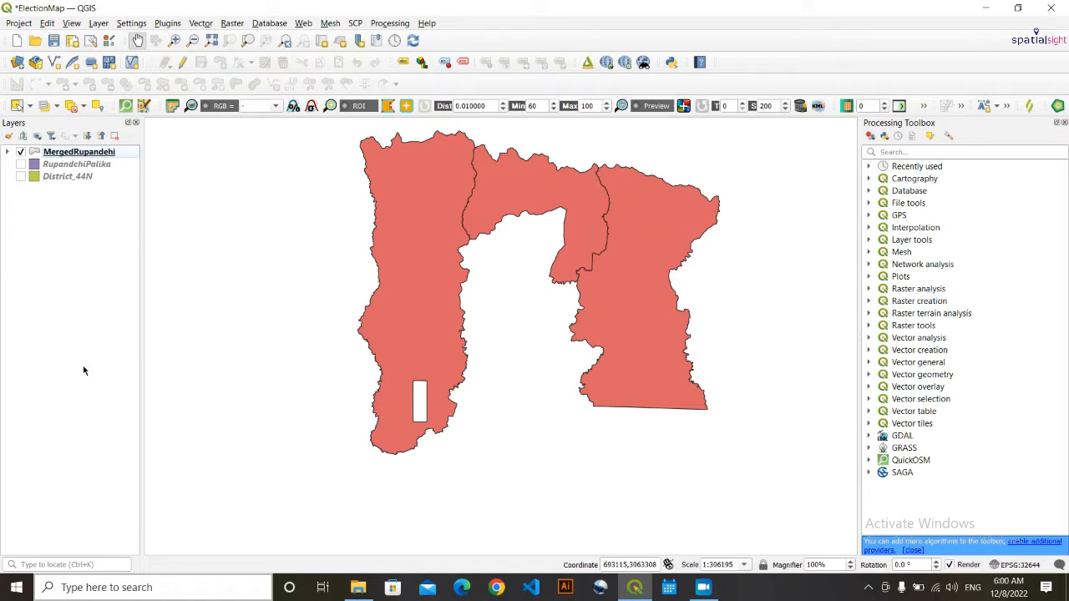
- Turn on Single Labels for the MergedRupandehi layer using the ChettraNo field as the label value
double_click(87, 153)
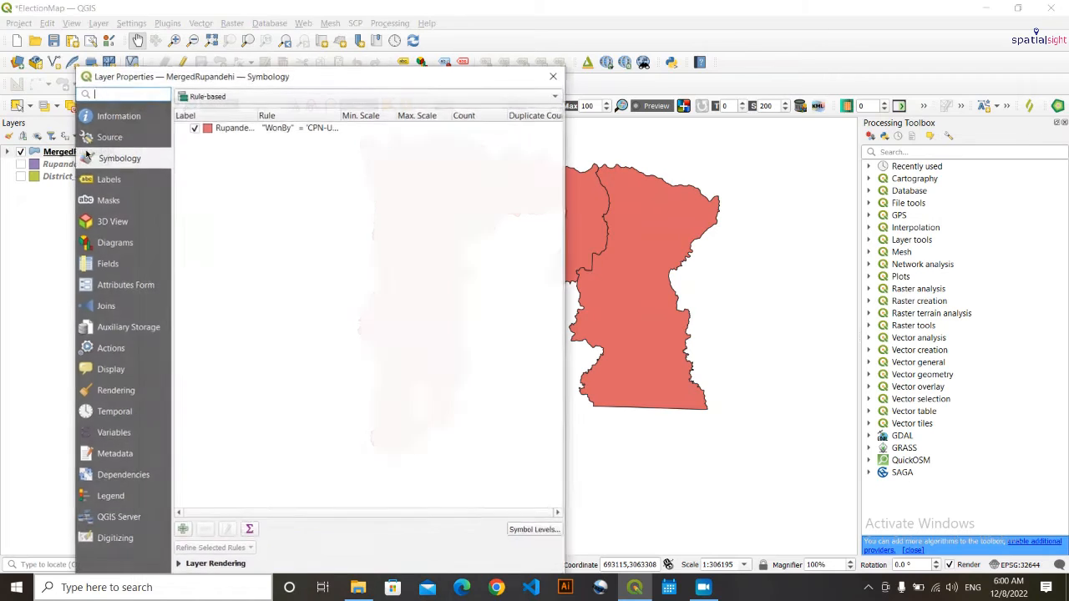
click(108, 179)
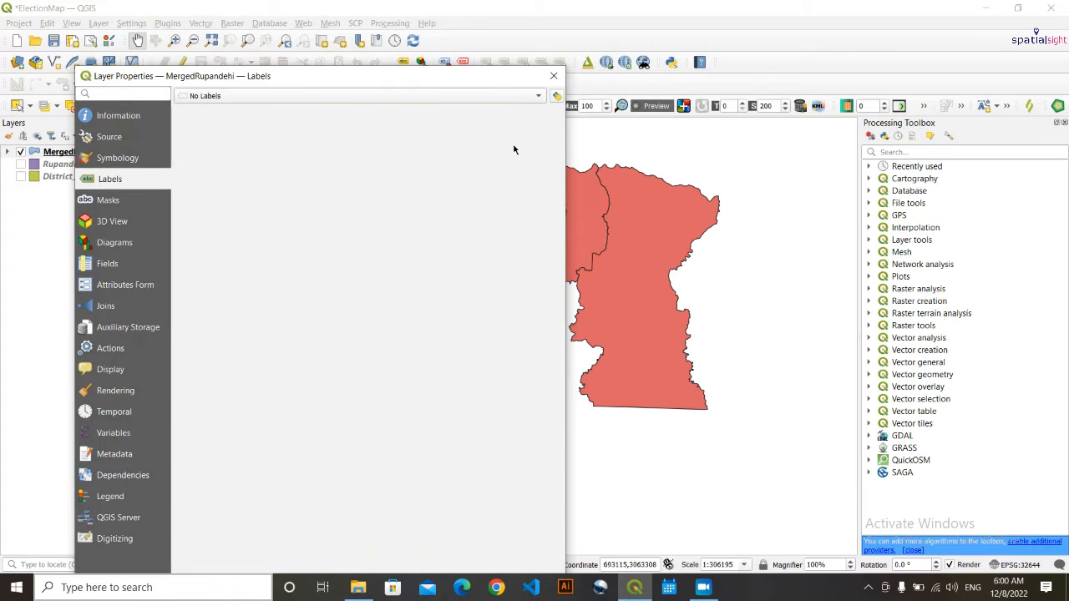
click(524, 97)
click(400, 108)
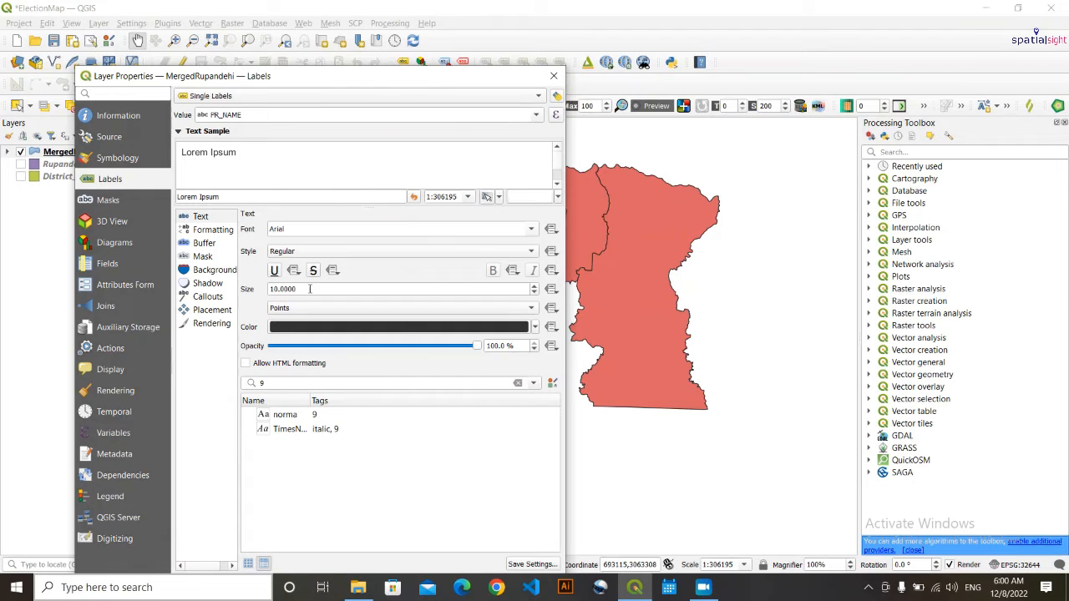
click(539, 117)
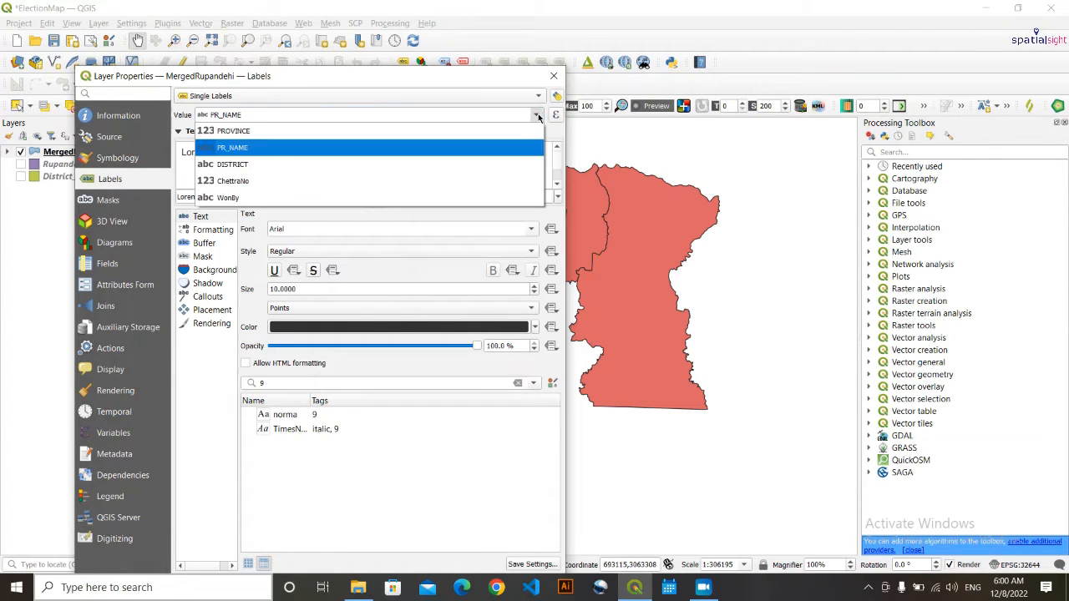
click(251, 180)
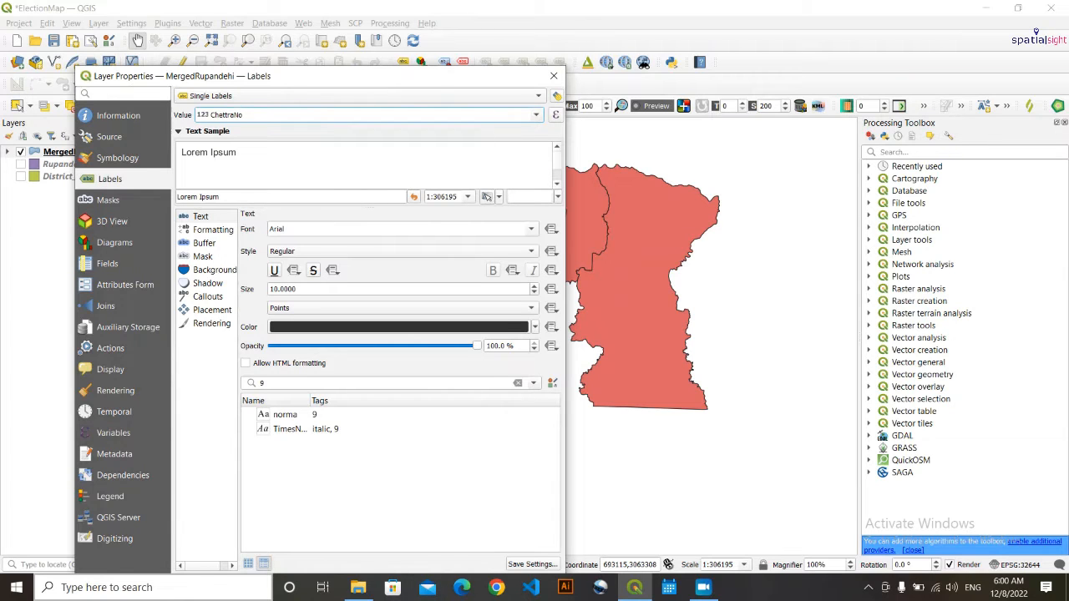
drag(437, 77, 441, 17)
click(496, 521)
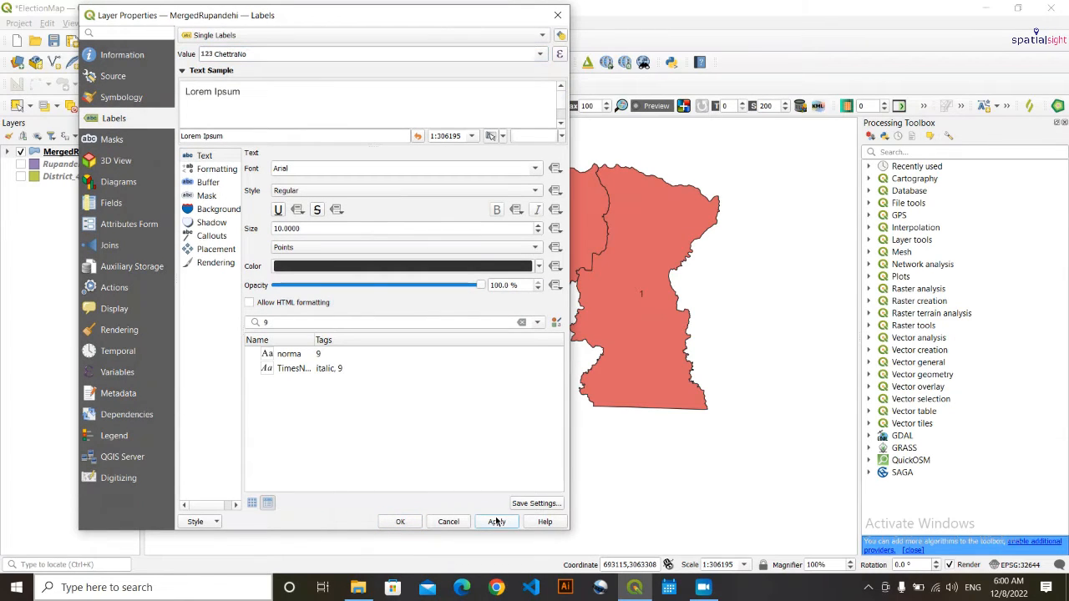
click(400, 521)
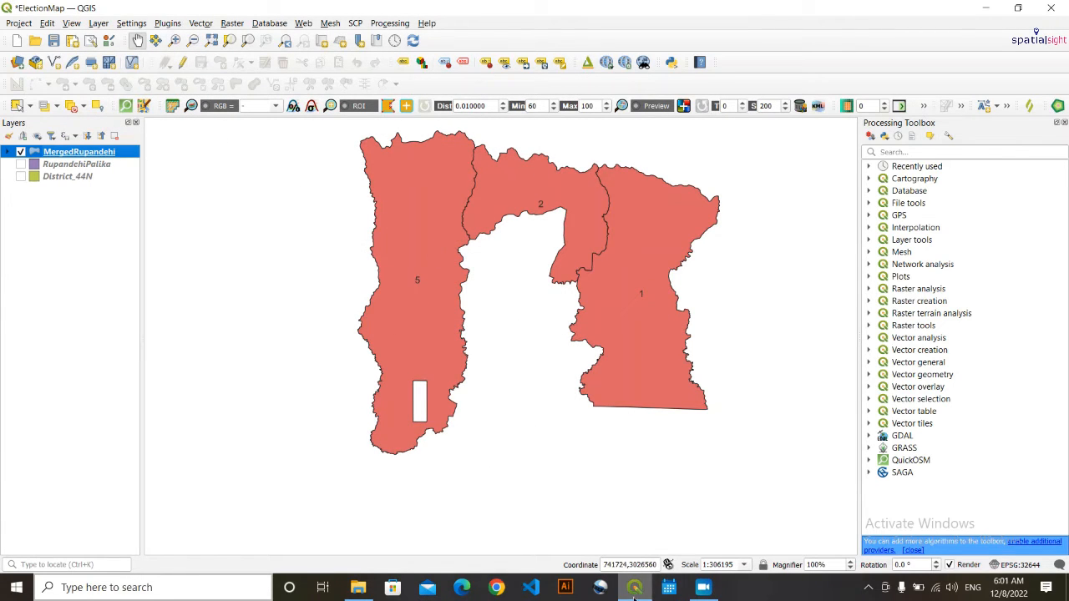
- Open the MergedRupandehi attribute table and move it clear of the constituency labels to compare it with the map
right_click(90, 153)
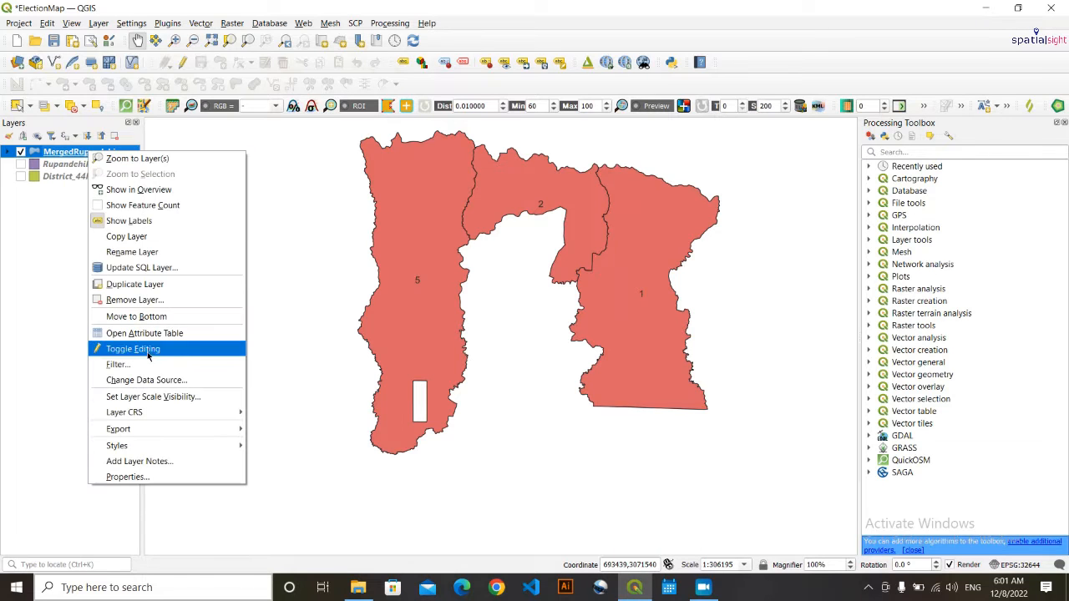
click(150, 332)
drag(592, 155, 760, 335)
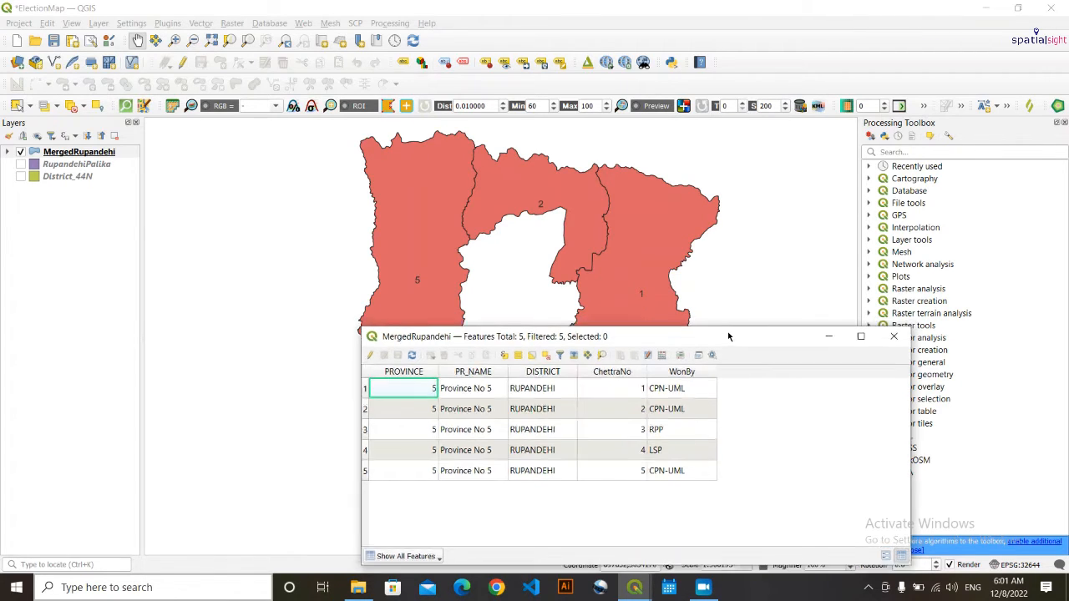
- Check the WonBy values in the attribute table, minimize it, and open the symbology properties of the MergedRupandehi layer
drag(727, 331, 640, 242)
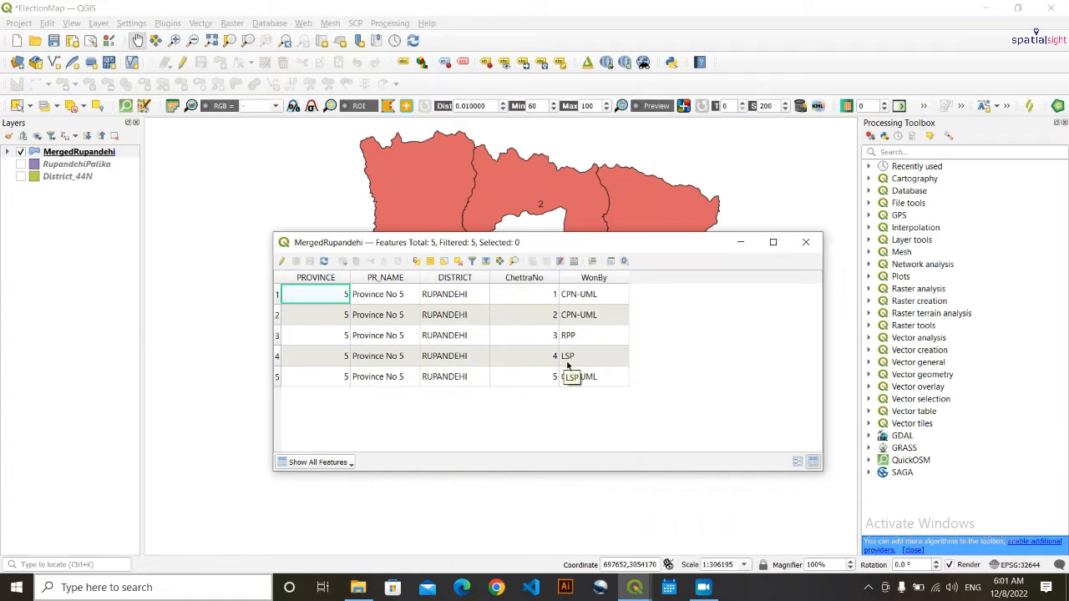
click(739, 243)
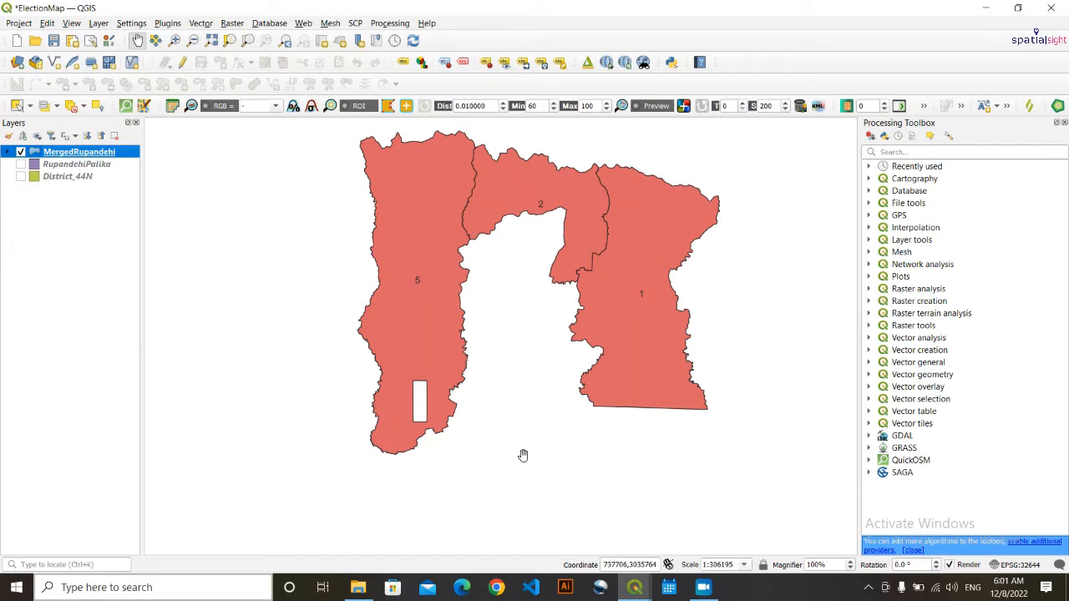
double_click(84, 152)
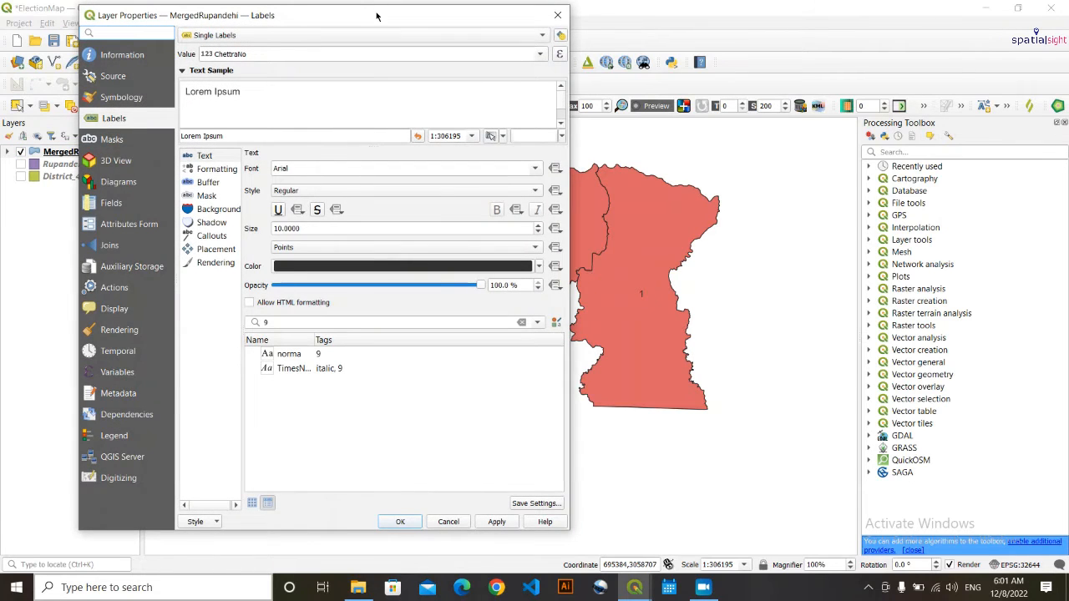
drag(376, 15, 402, 18)
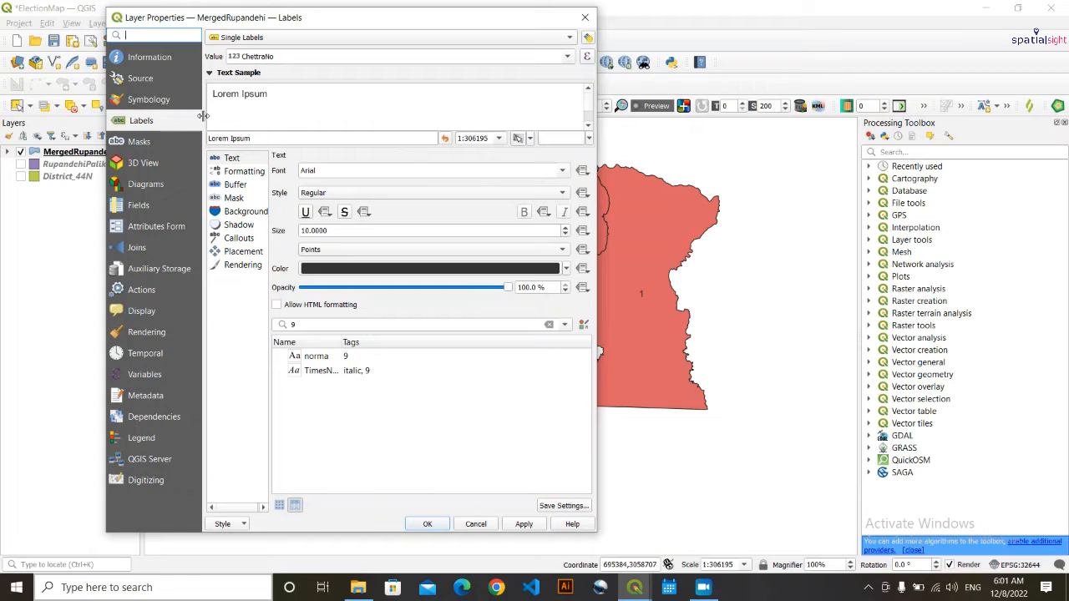
click(167, 99)
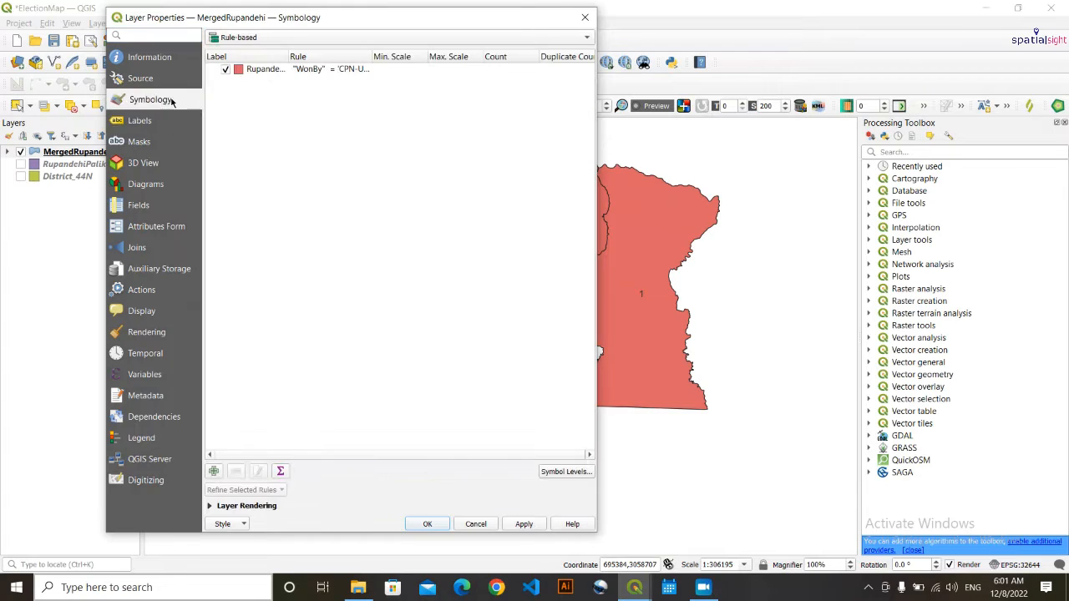
- Add a new rule to the MergedRupandehi symbology and label it Rupandehi3
click(214, 472)
click(320, 119)
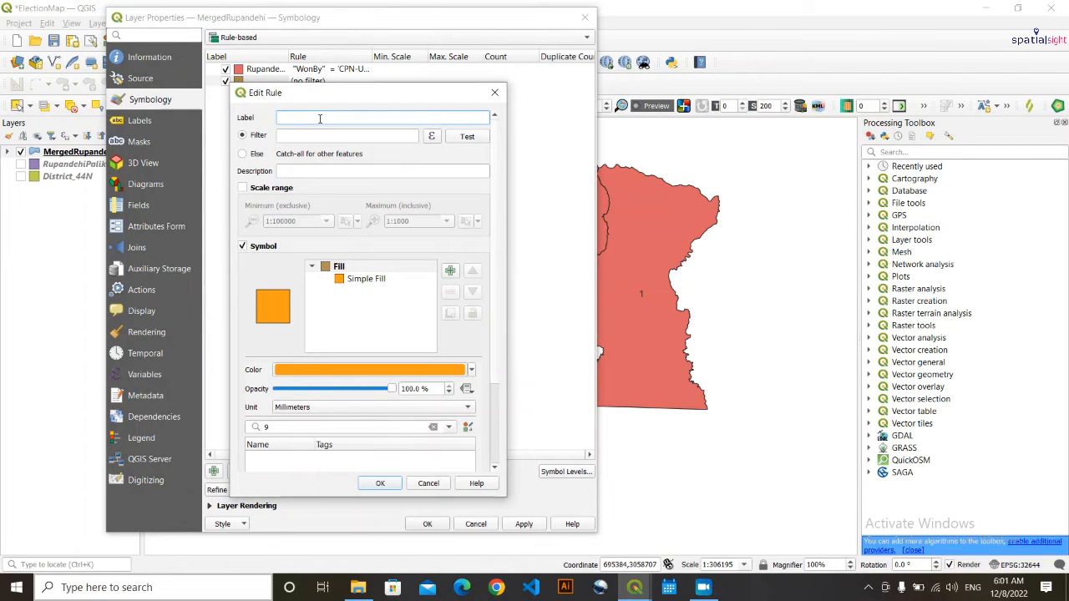
text(Rupandehi3)
click(432, 137)
click(730, 81)
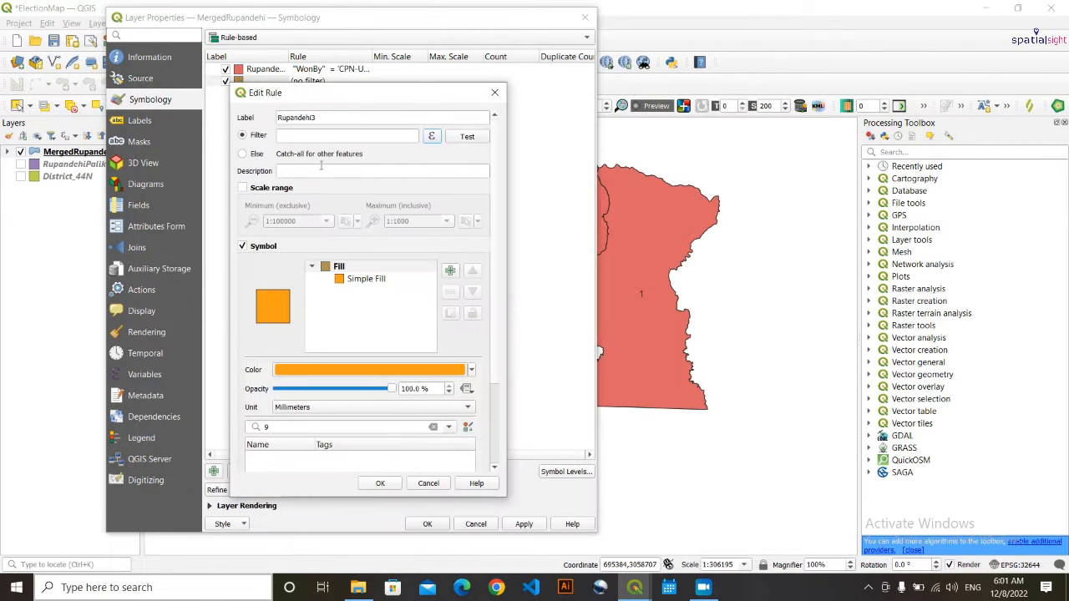
- Build the filter expression "WonBy" = 'RPP' for the Rupandehi3 rule
click(433, 138)
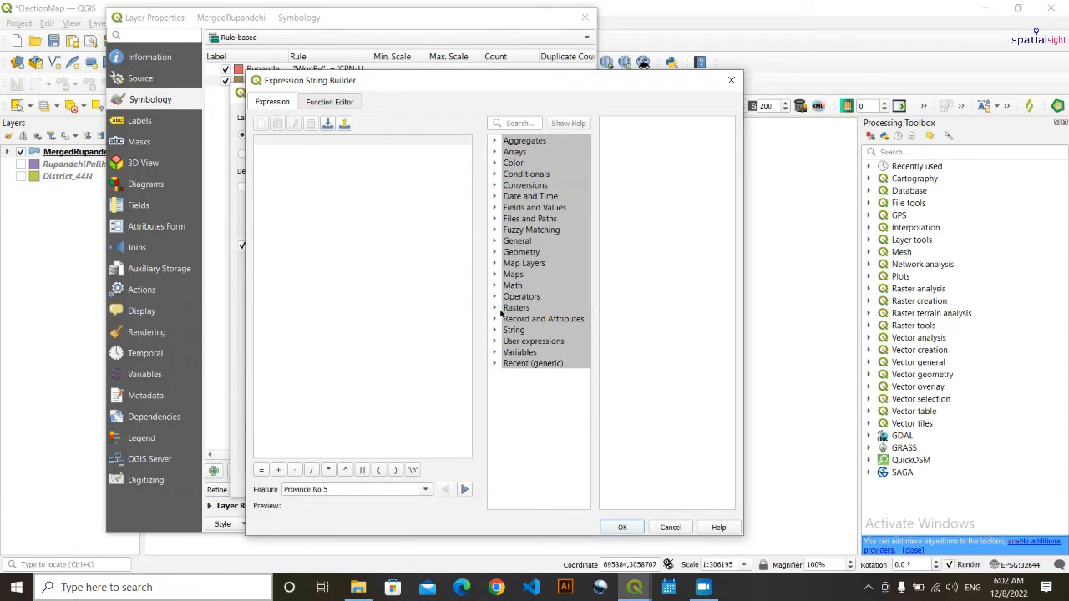
click(496, 208)
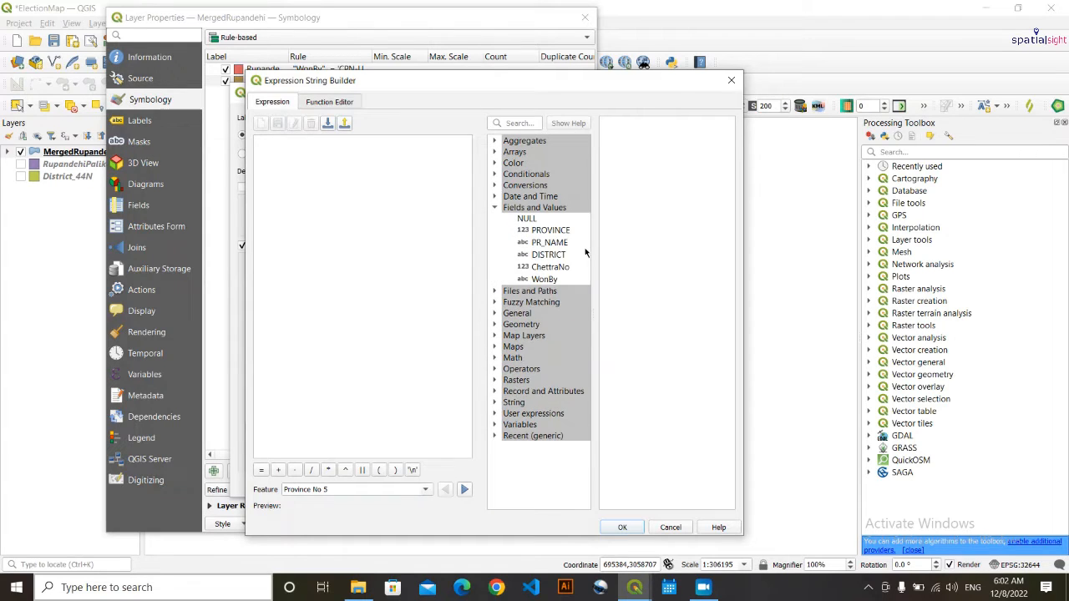
double_click(555, 282)
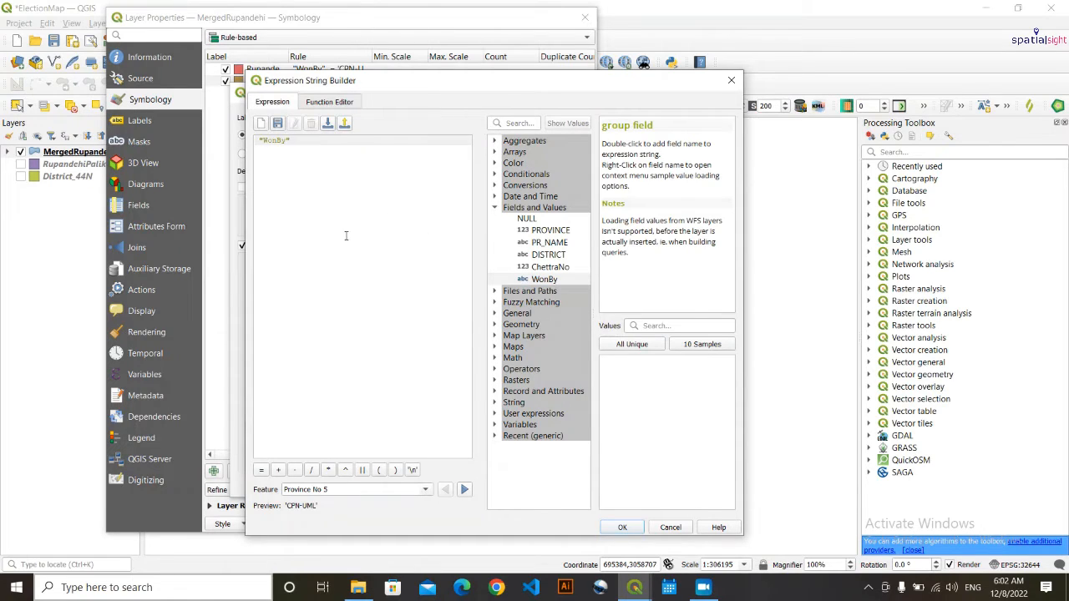
click(259, 472)
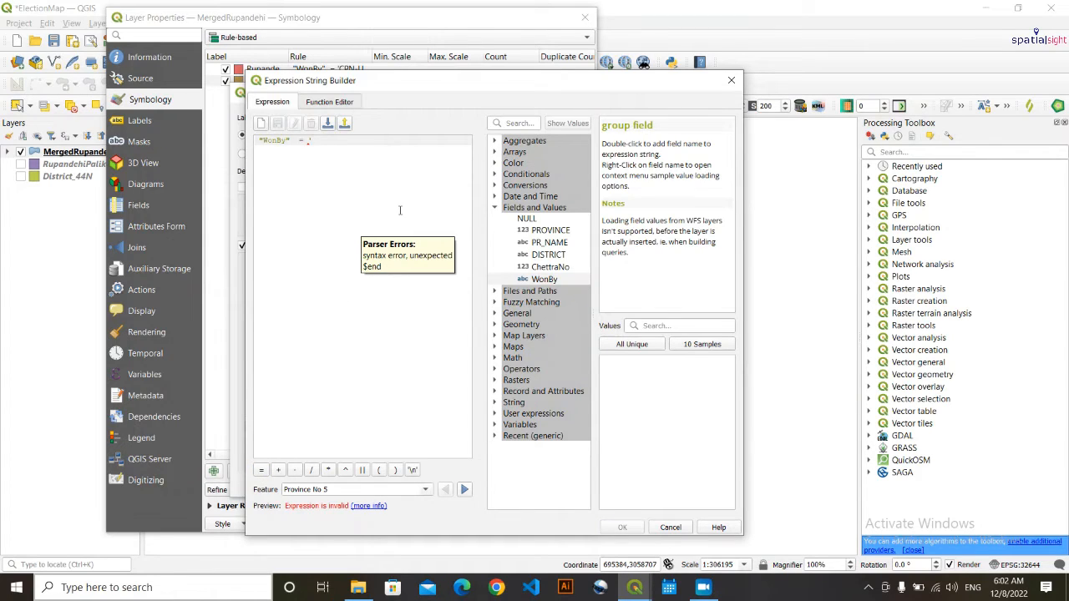
text('')
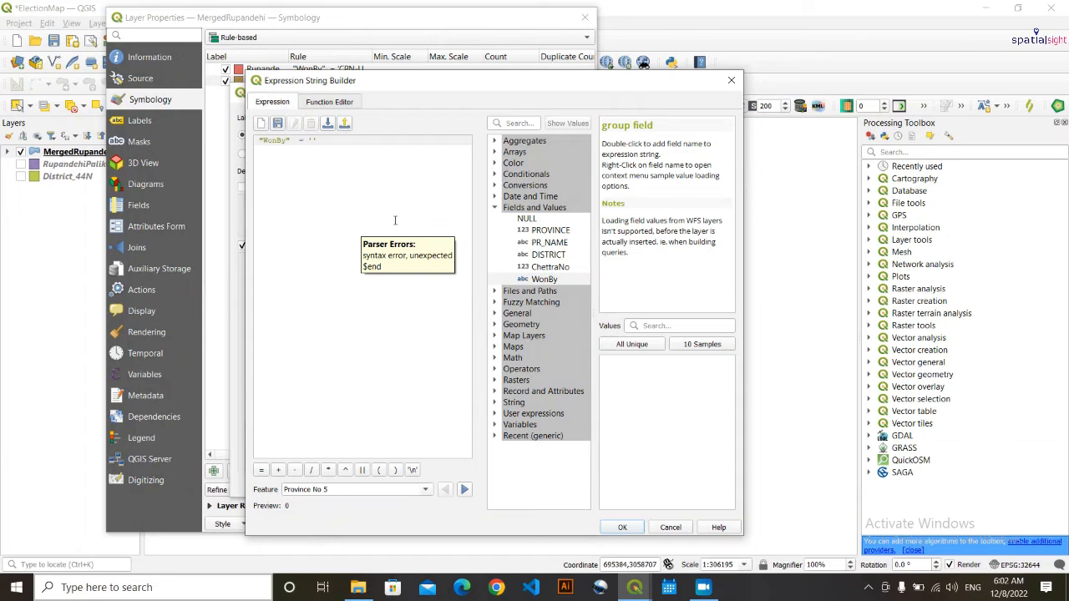
text(RPP)
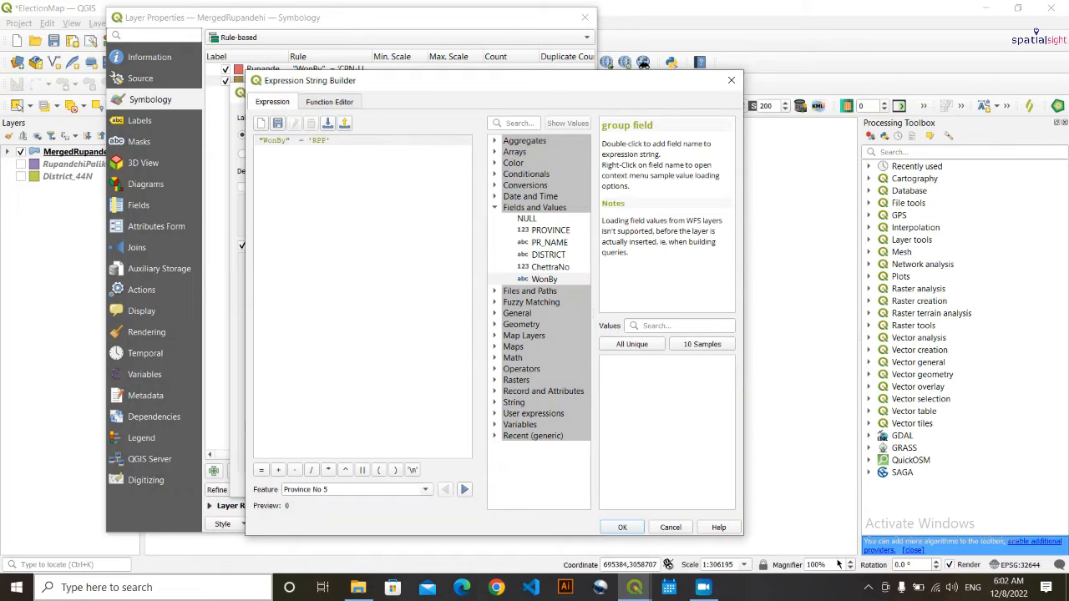
click(622, 526)
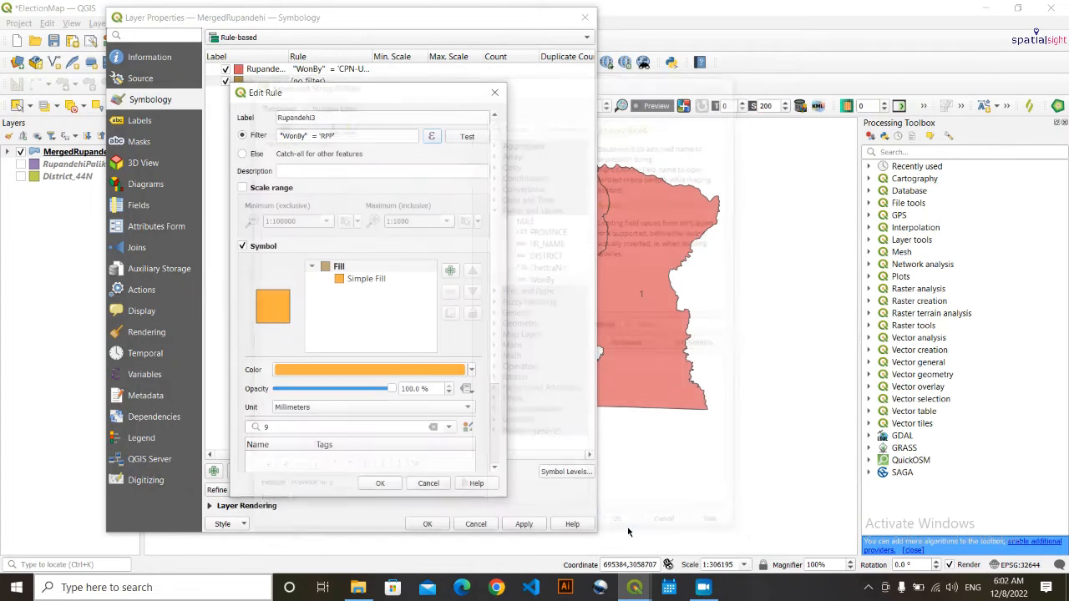
- Set the Rupandehi3 rule's simple fill to light yellow, apply the rule, and check the constituency's colour on the map
click(367, 279)
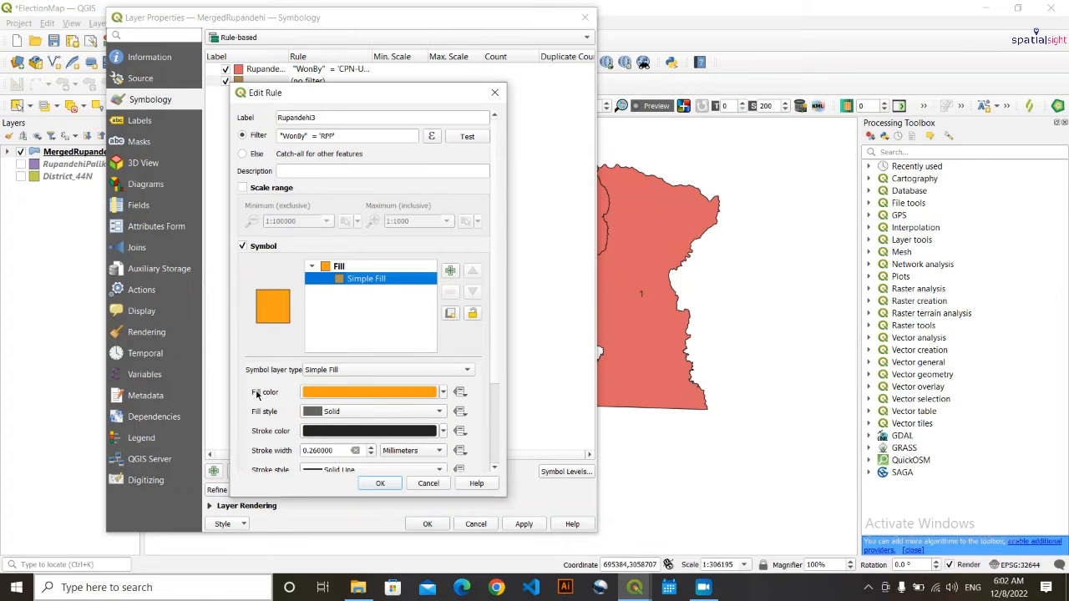
click(443, 392)
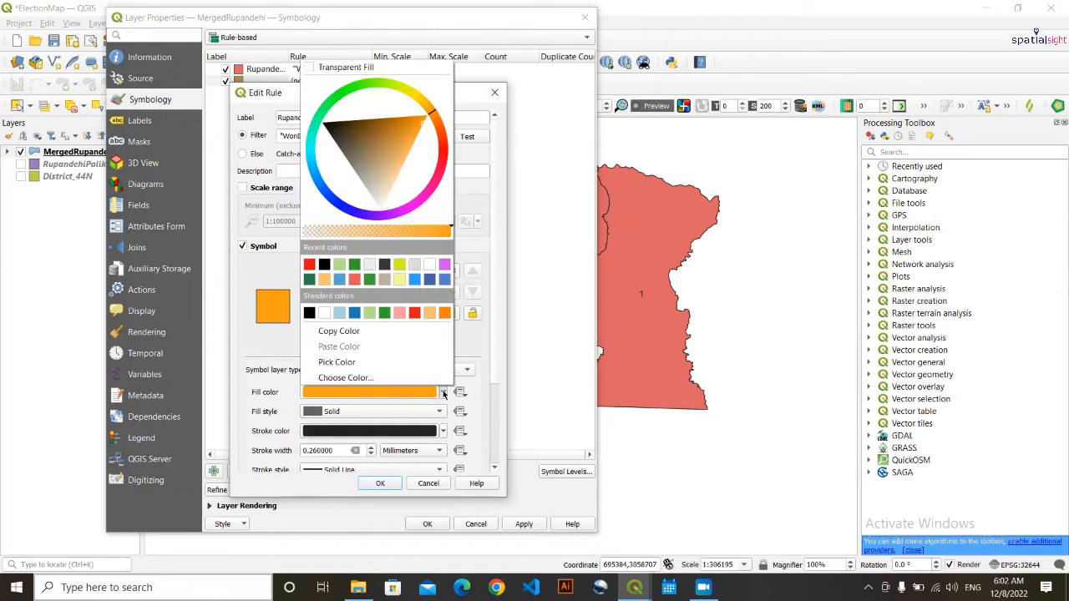
click(443, 391)
click(444, 391)
mouse_move(424, 127)
mouse_down()
mouse_move(405, 154)
mouse_move(419, 99)
mouse_move(400, 177)
mouse_move(406, 163)
mouse_up()
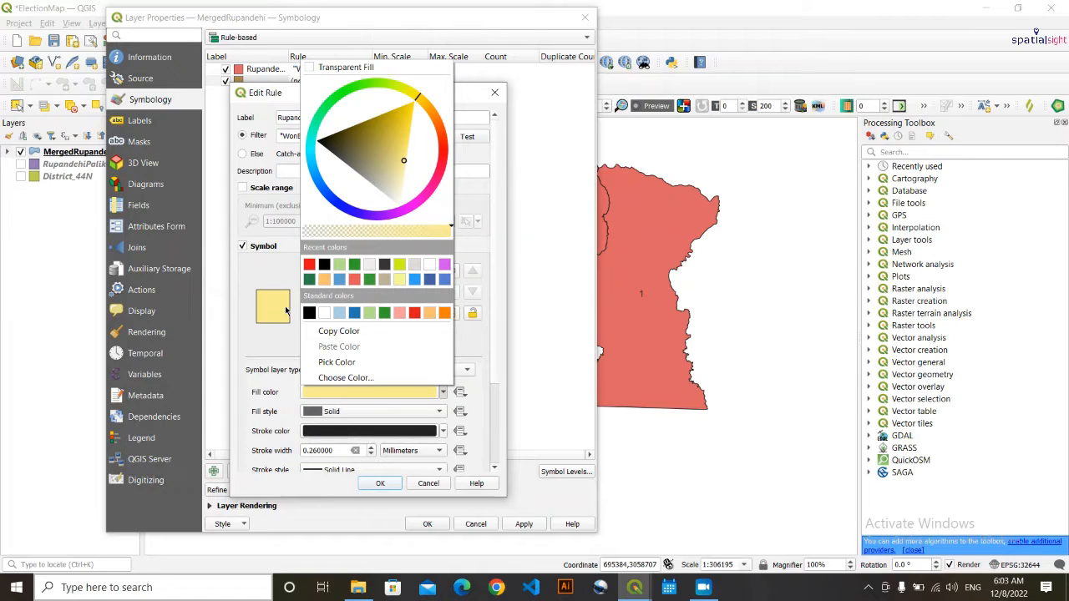
click(286, 276)
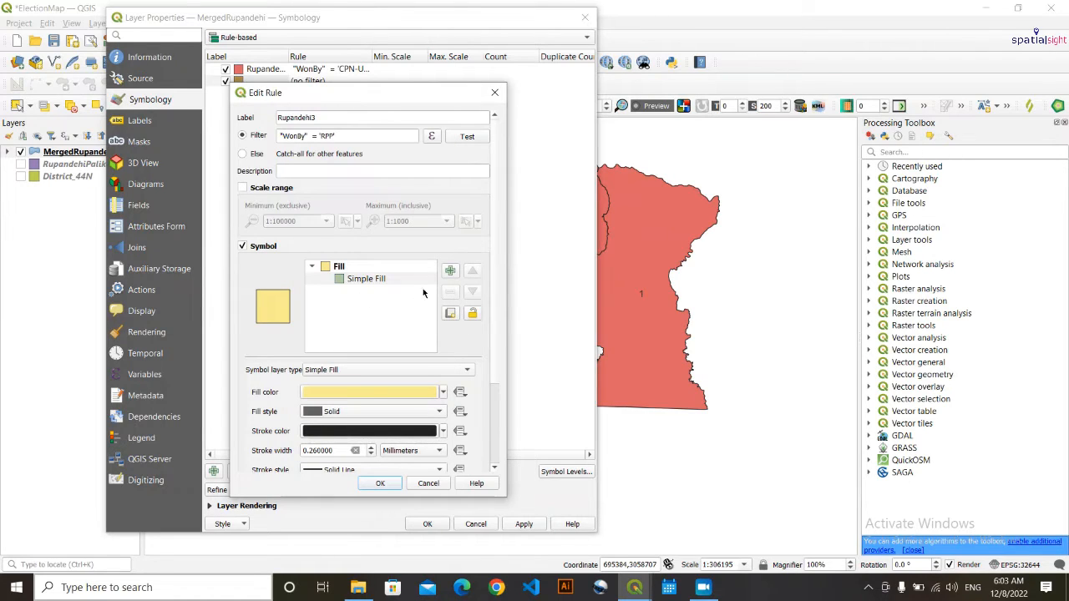
click(386, 483)
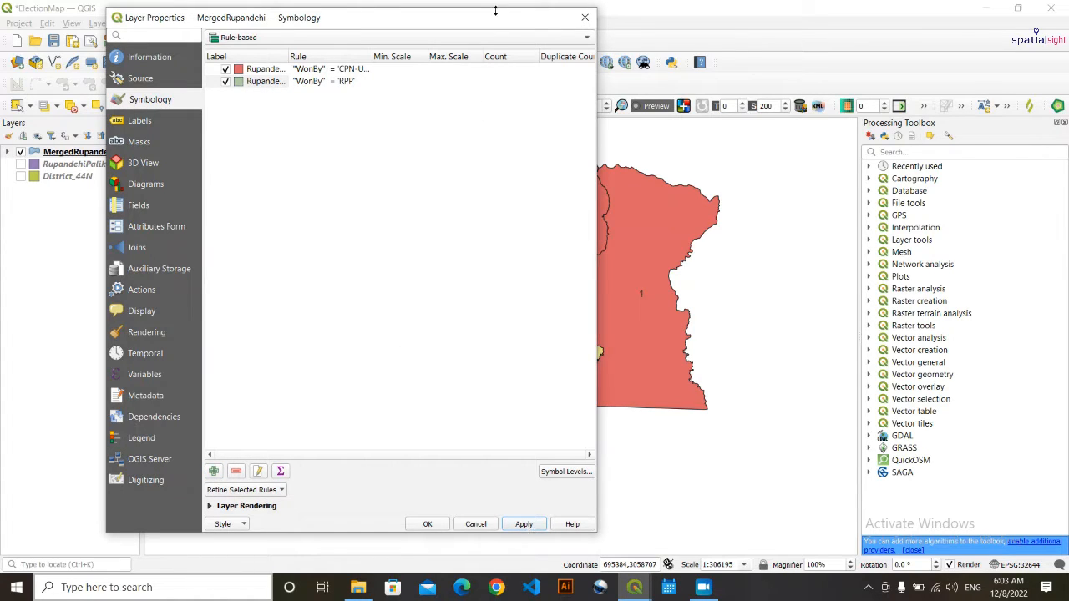
drag(493, 20, 225, 250)
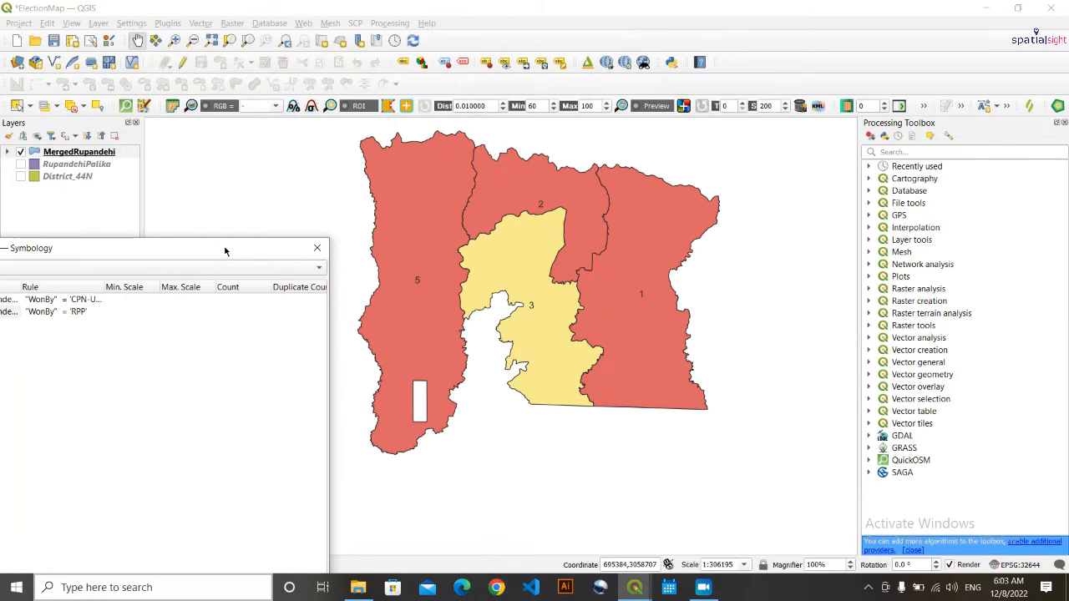
drag(226, 250, 582, 43)
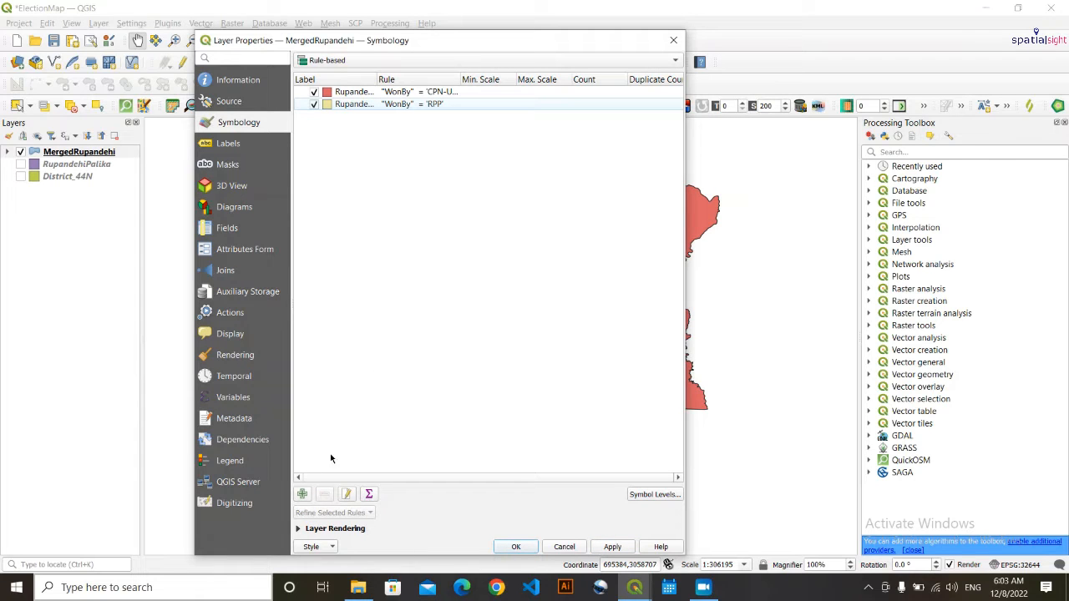
- Add another rule labelled Rupandehi4 with the filter expression "WonBy" = 'LSP'
click(301, 494)
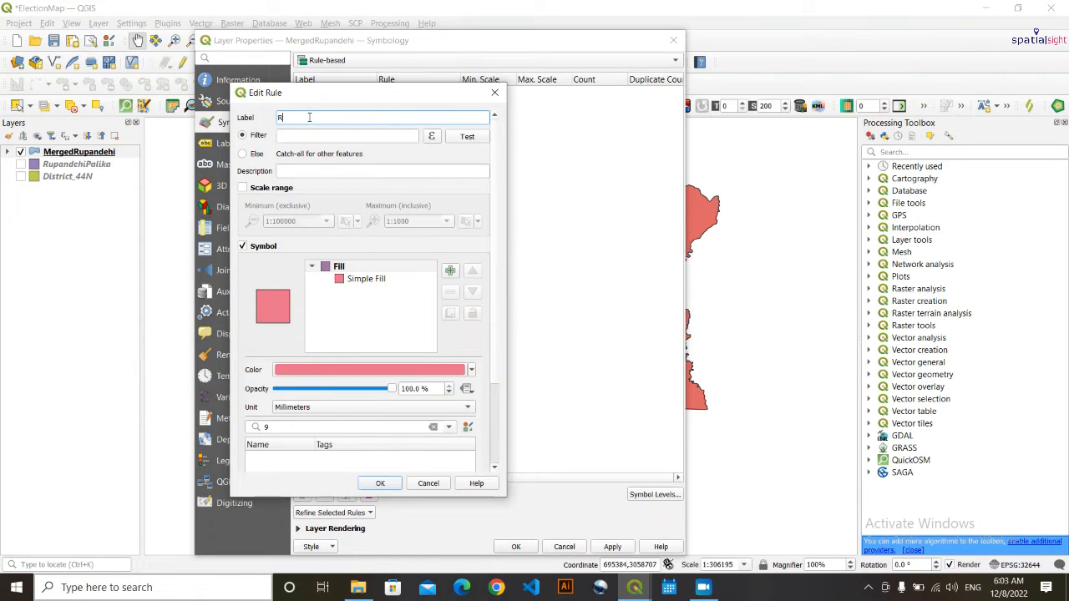
text(Rupandehi4)
click(433, 137)
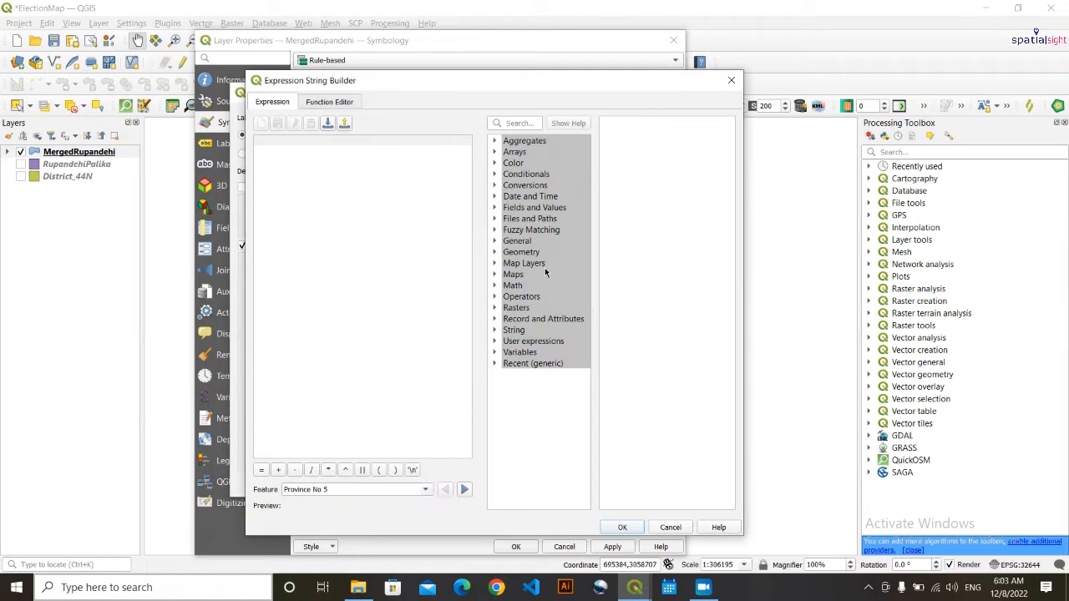
click(494, 207)
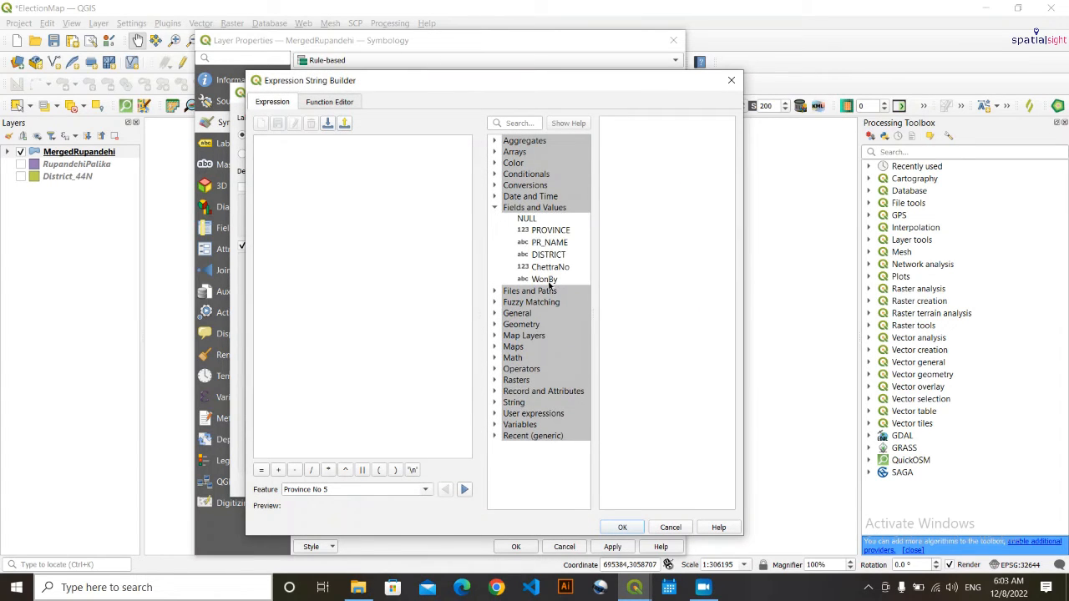
double_click(545, 279)
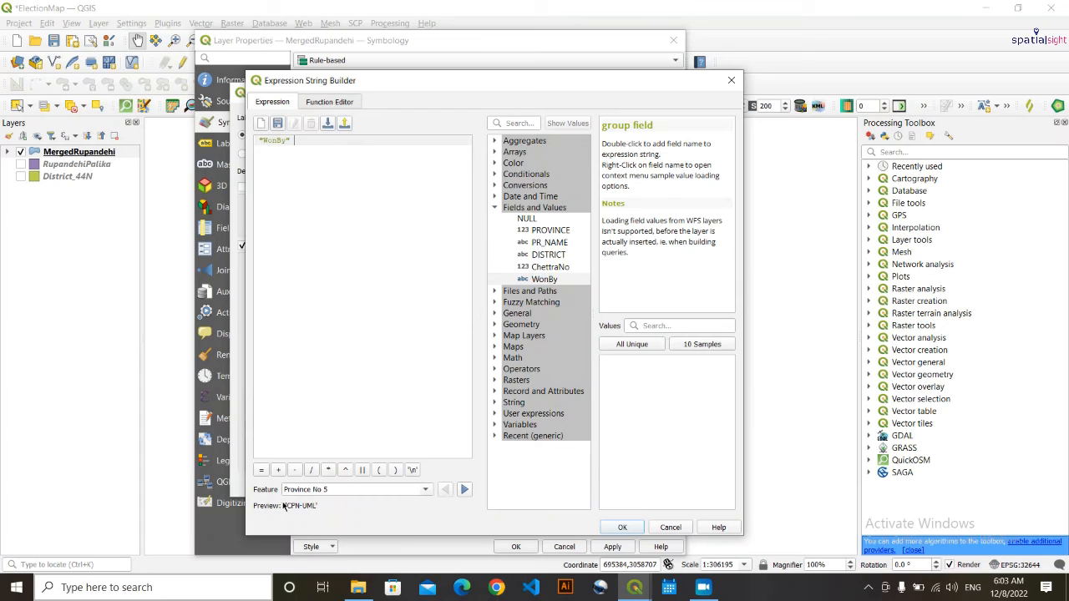
click(261, 470)
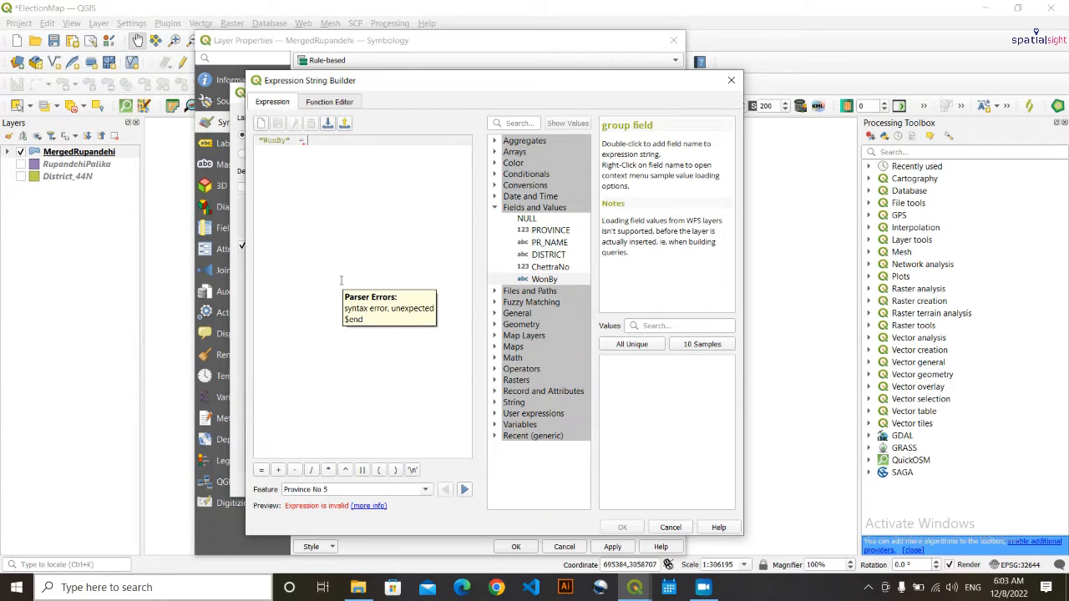
text('')
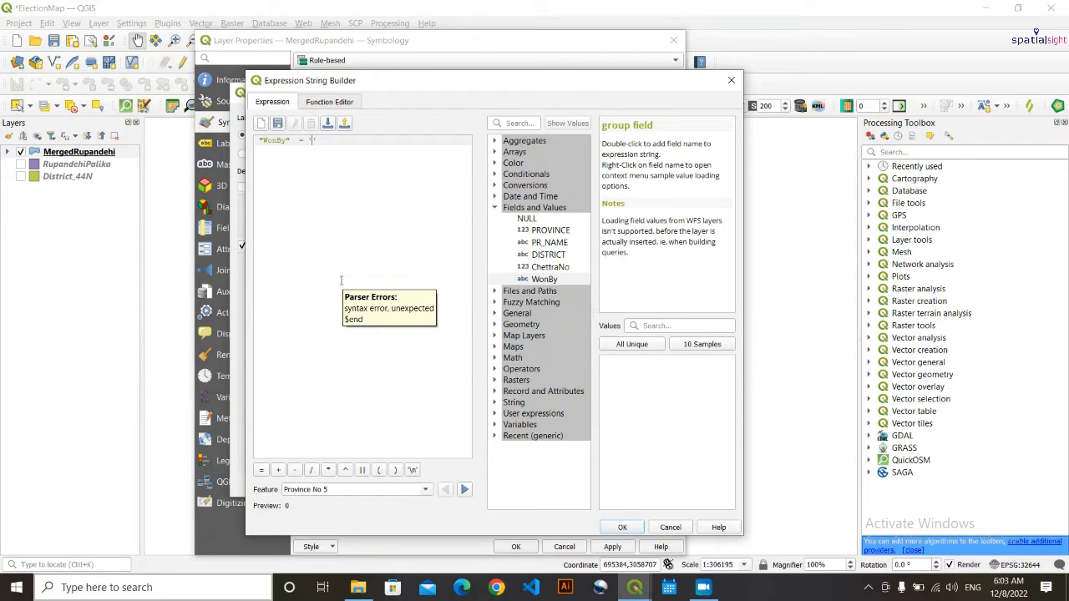
text(LSP)
click(624, 529)
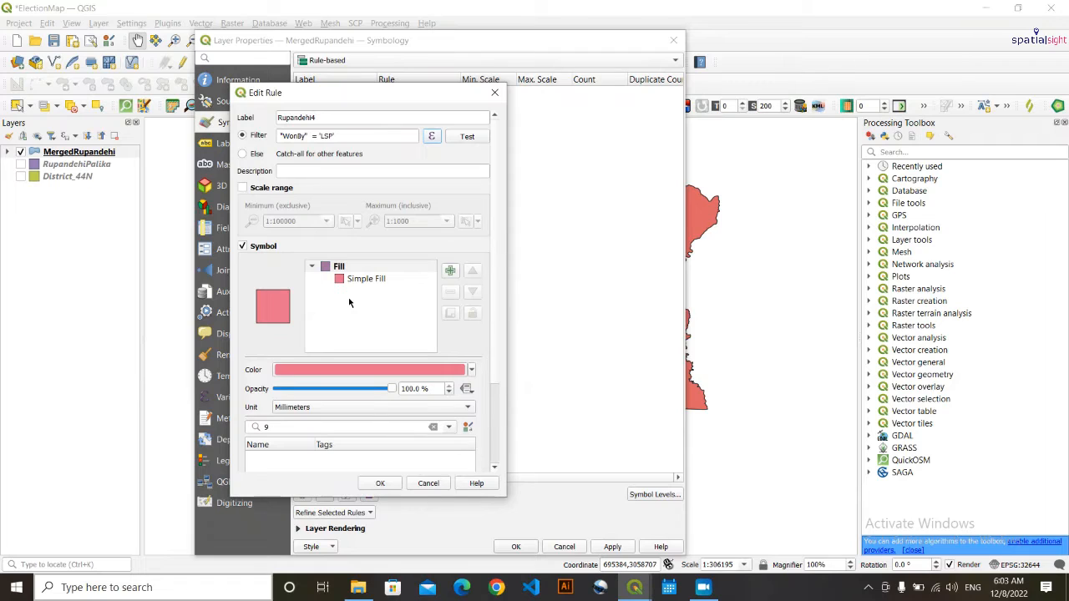
- Set the Rupandehi4 rule's simple fill to light green from the recent colours and apply the symbology
click(363, 281)
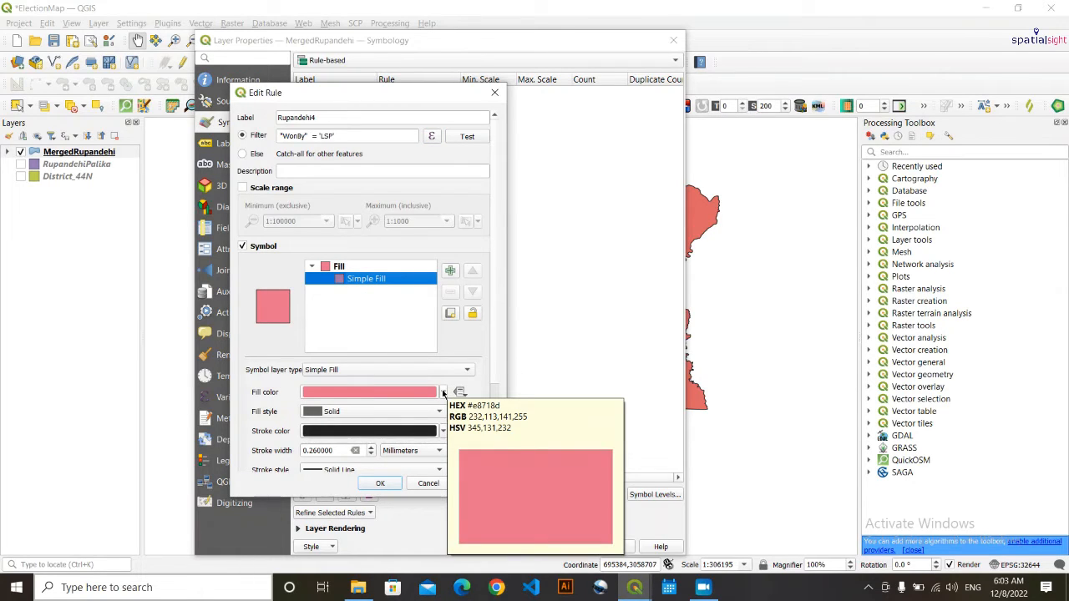
click(443, 393)
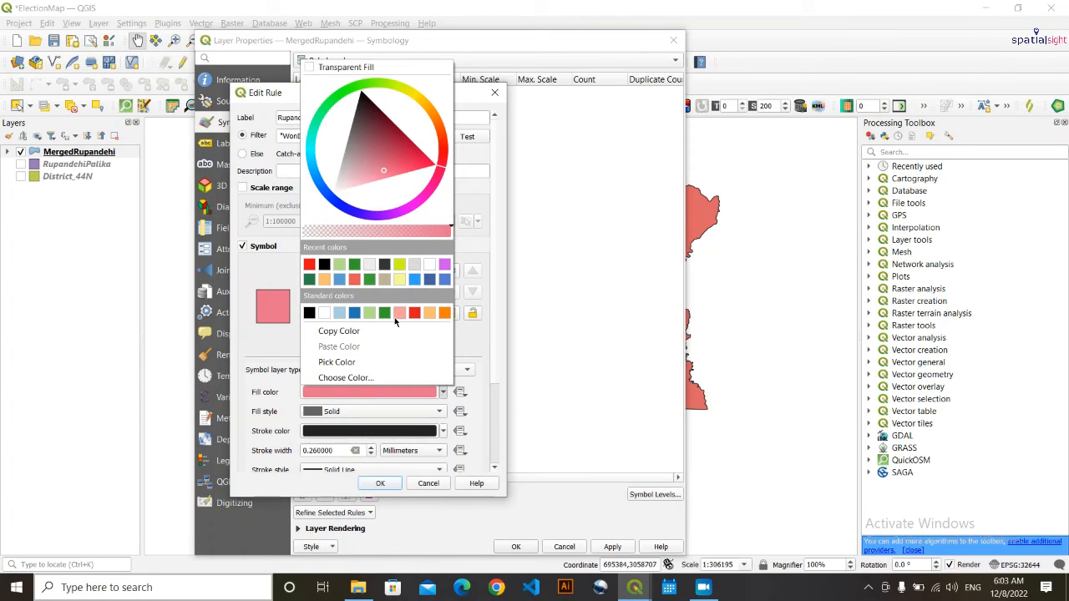
click(341, 263)
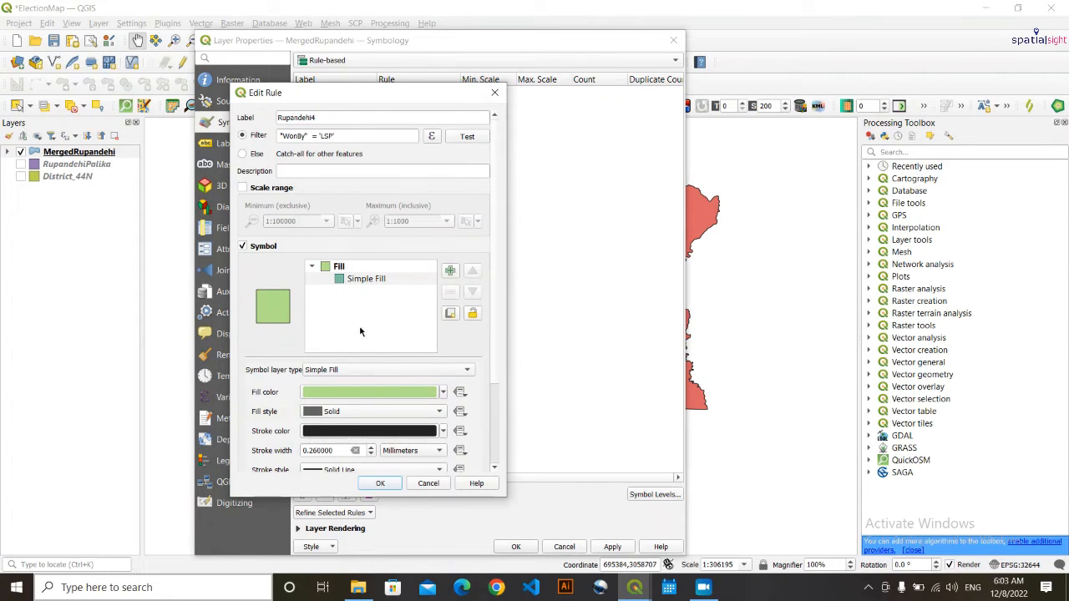
click(380, 484)
drag(584, 40, 571, 15)
click(604, 521)
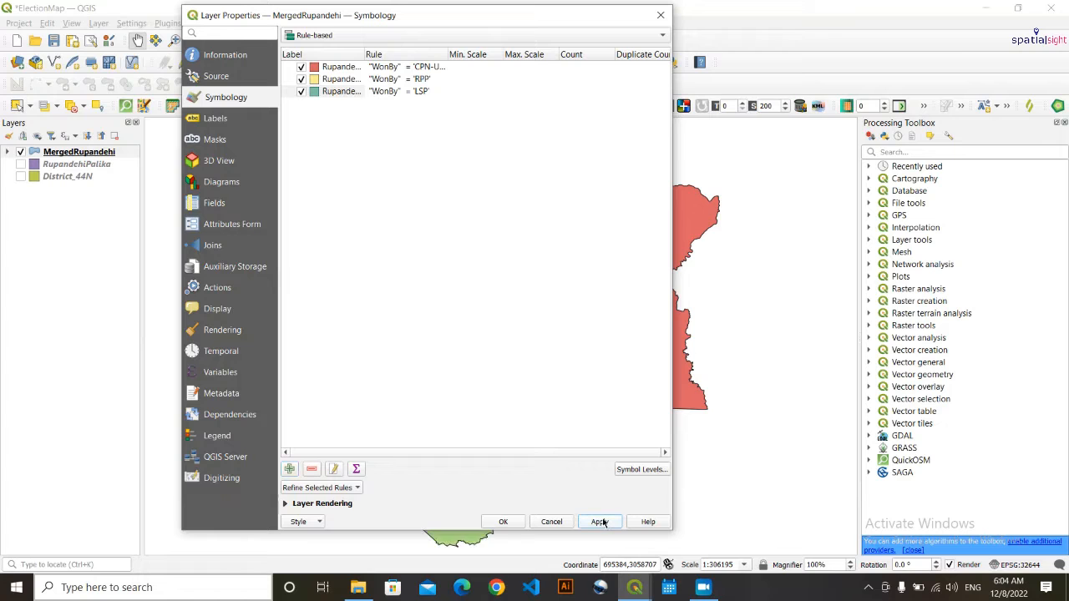
- Move the layer properties dialog aside to examine the constituency colours on the map, and bring it back into view
drag(578, 10, 252, 167)
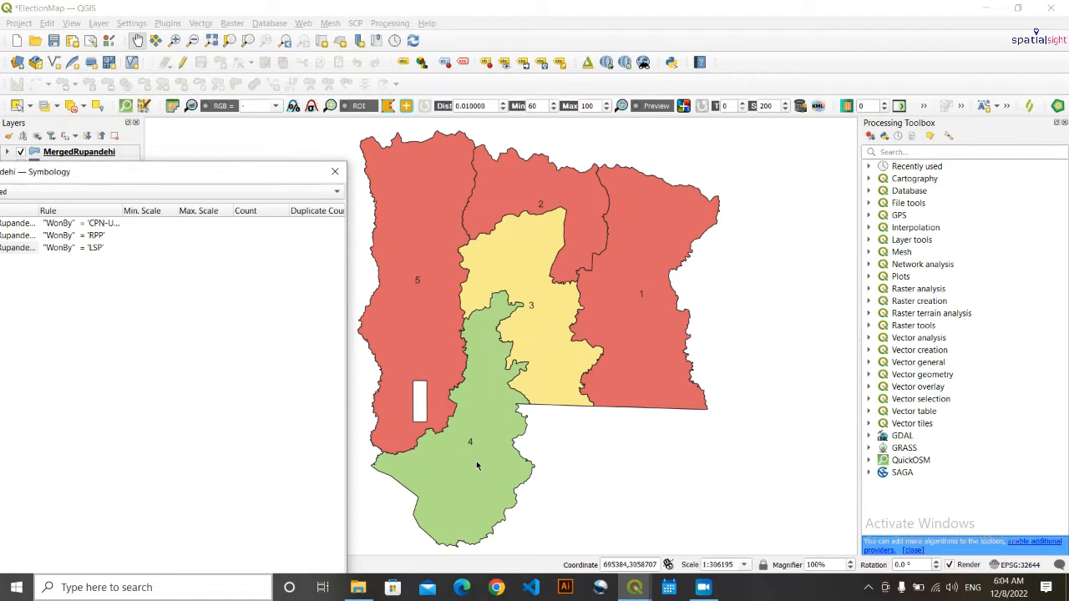
drag(191, 175, 527, 60)
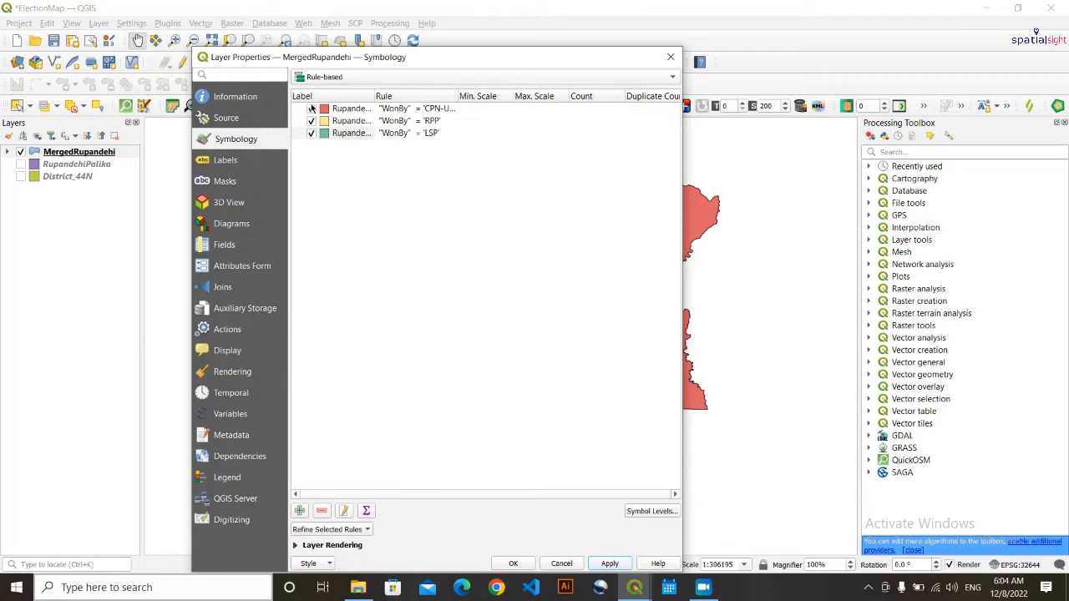
drag(412, 56, 412, 25)
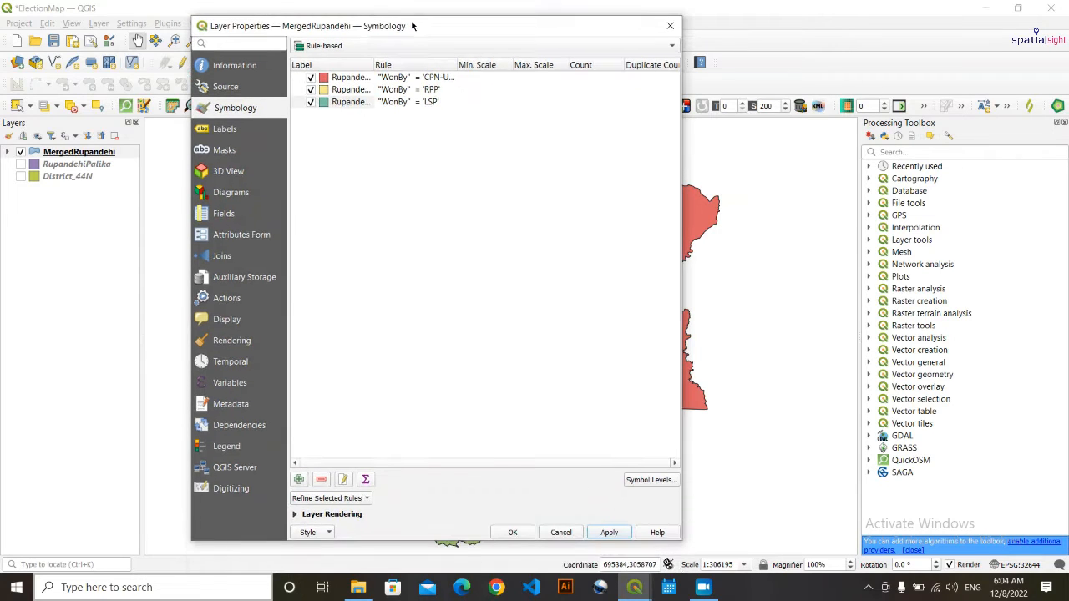
- Turn off the "WonBy" = 'CPN-UML' rule, apply the change, and check its effect on the map
click(312, 76)
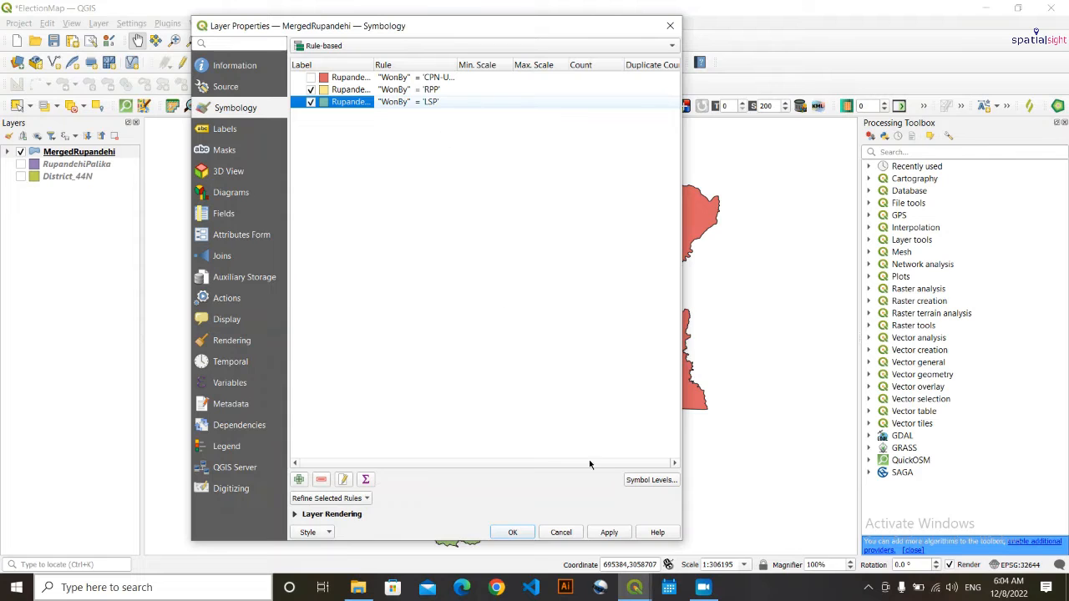
click(609, 532)
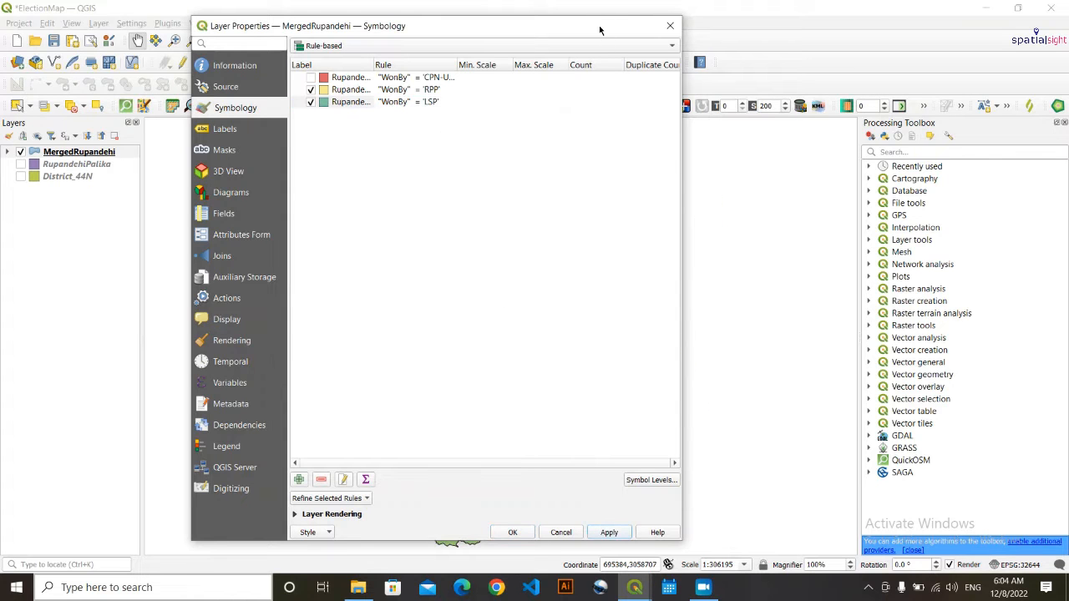
drag(602, 18, 560, 52)
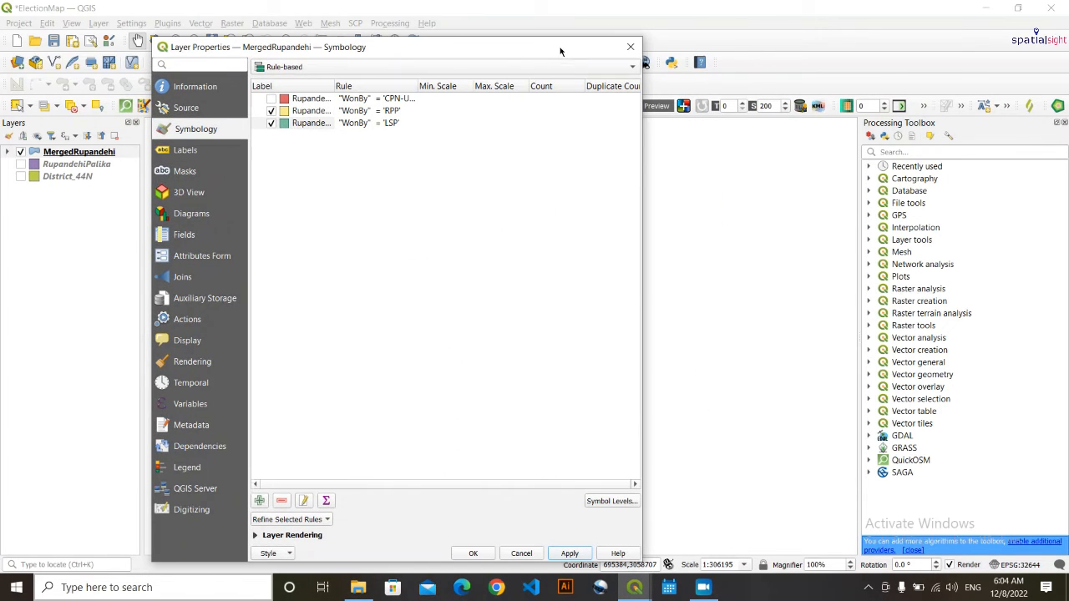
- Turn the "WonBy" = 'CPN-UML' rule back on and accept the MergedRupandehi symbology
click(271, 99)
drag(435, 51, 441, 20)
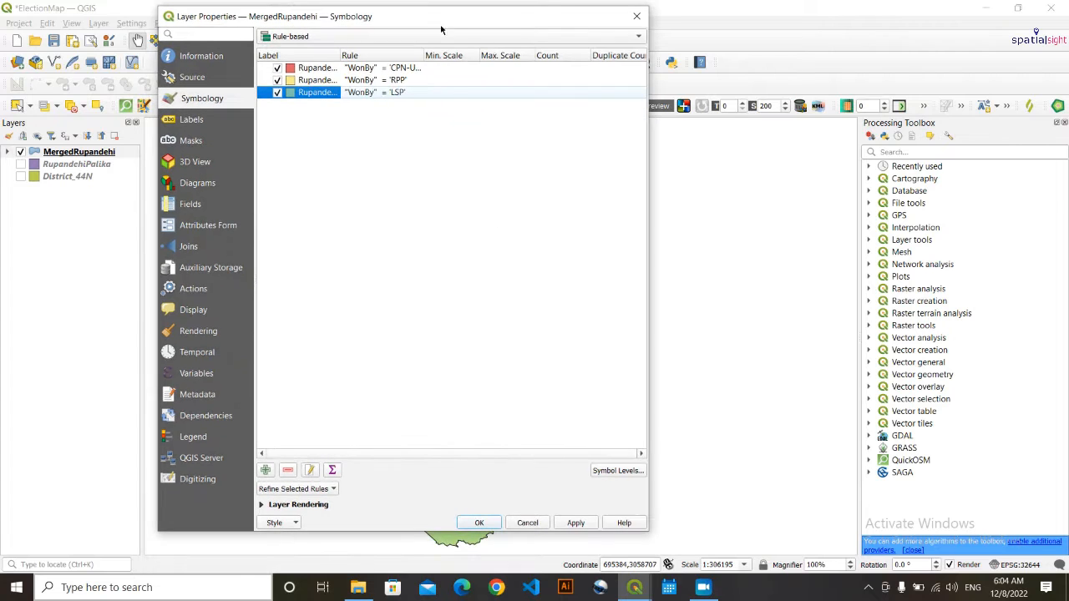
click(575, 523)
click(479, 522)
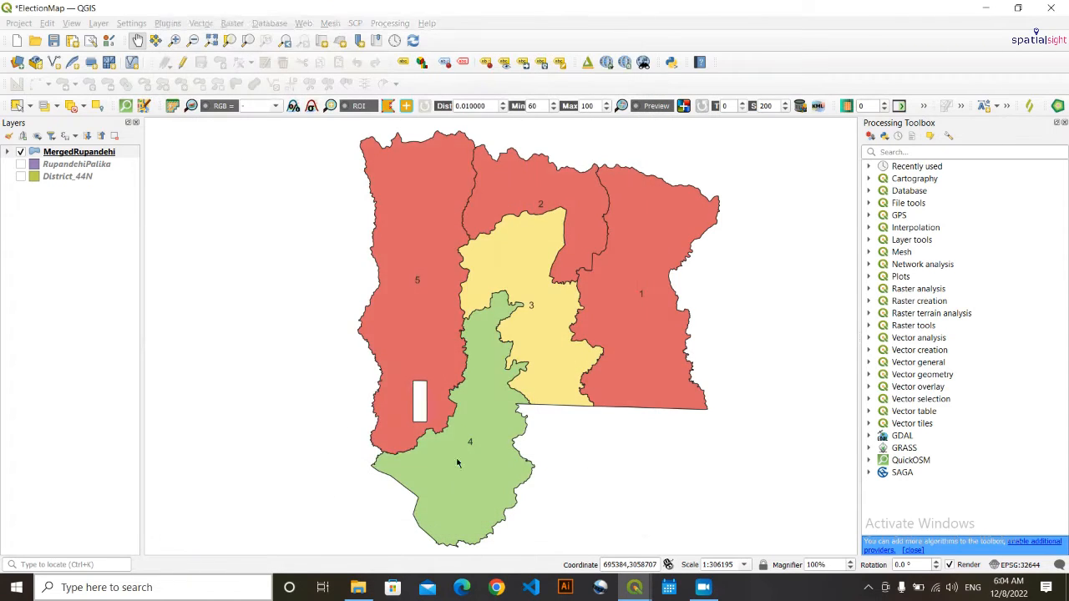
- Compare the constituency colours on the map with the WonBy values in the MergedRupandehi attribute table, and close the table
drag(406, 390, 429, 398)
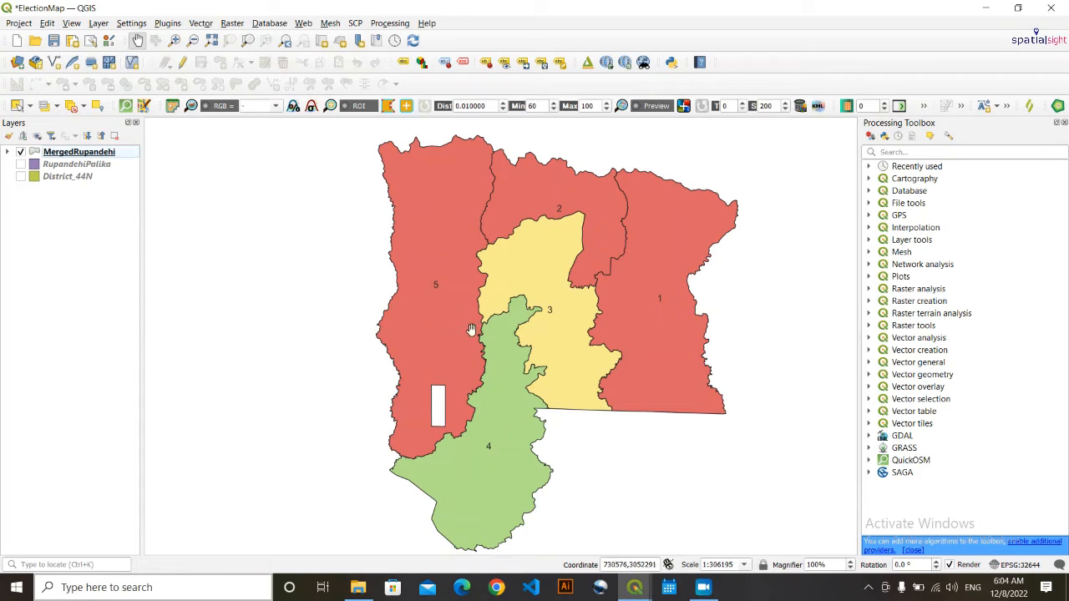
drag(486, 416, 486, 405)
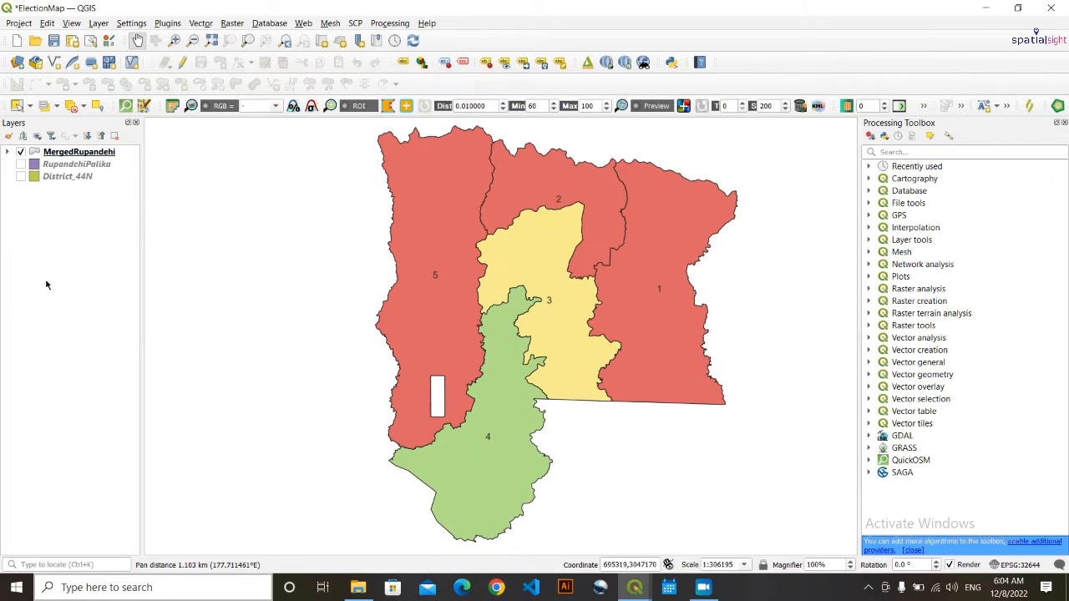
mouse_move(637, 588)
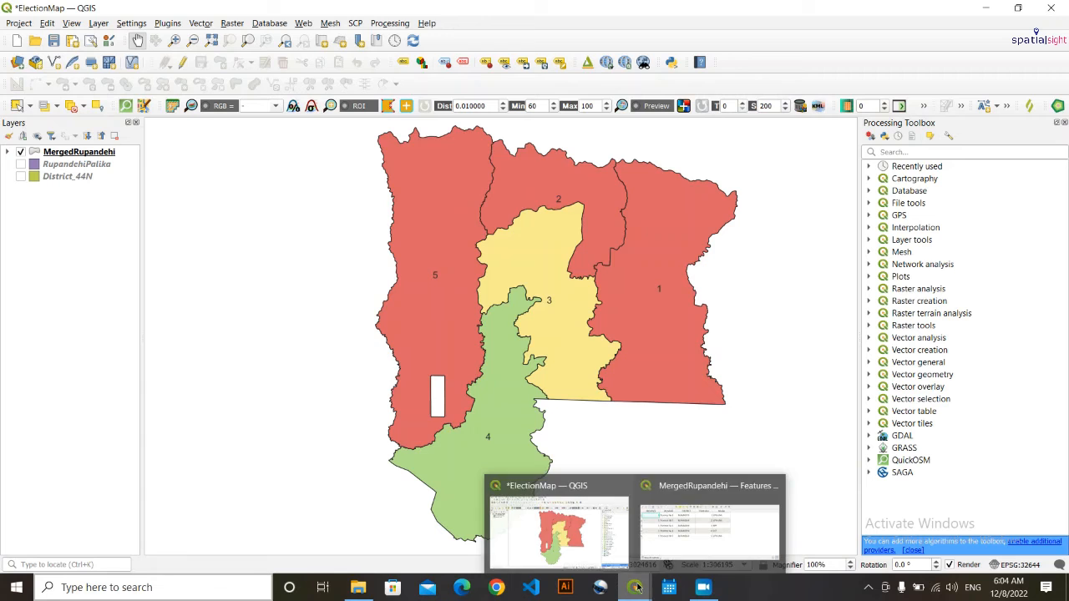
click(709, 527)
drag(696, 247, 208, 172)
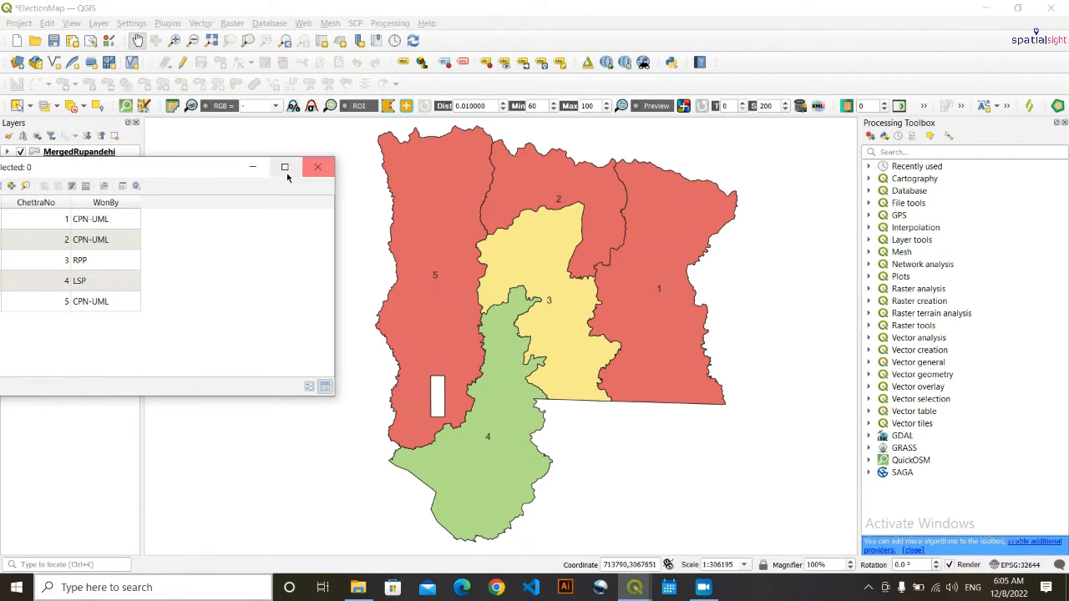
click(317, 166)
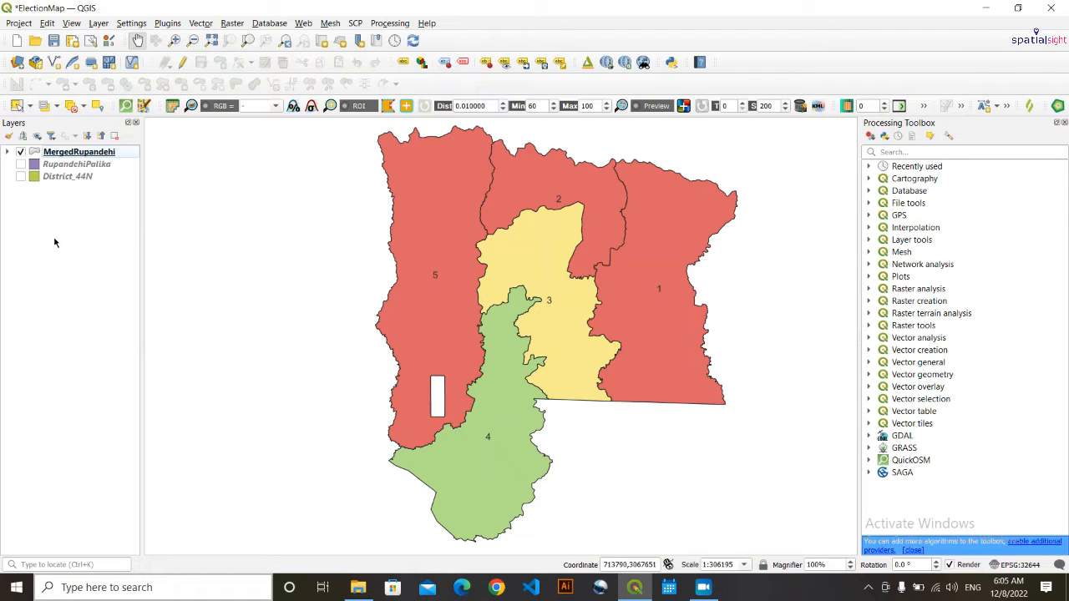
- Make the RupandehiPalika and District_44N layers visible beneath the constituencies
click(20, 164)
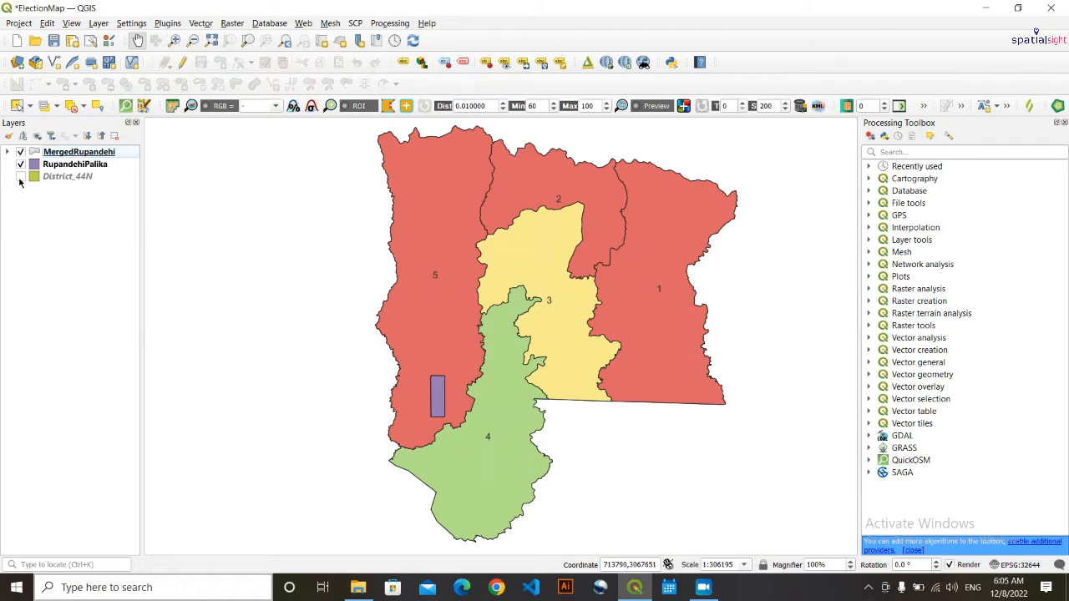
click(20, 176)
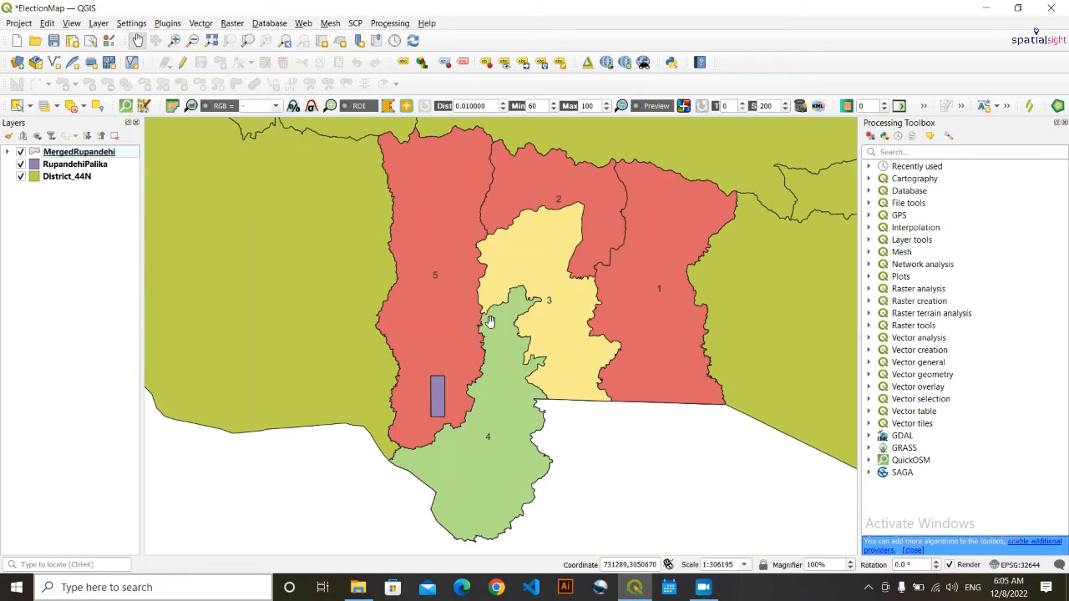
drag(490, 321, 497, 373)
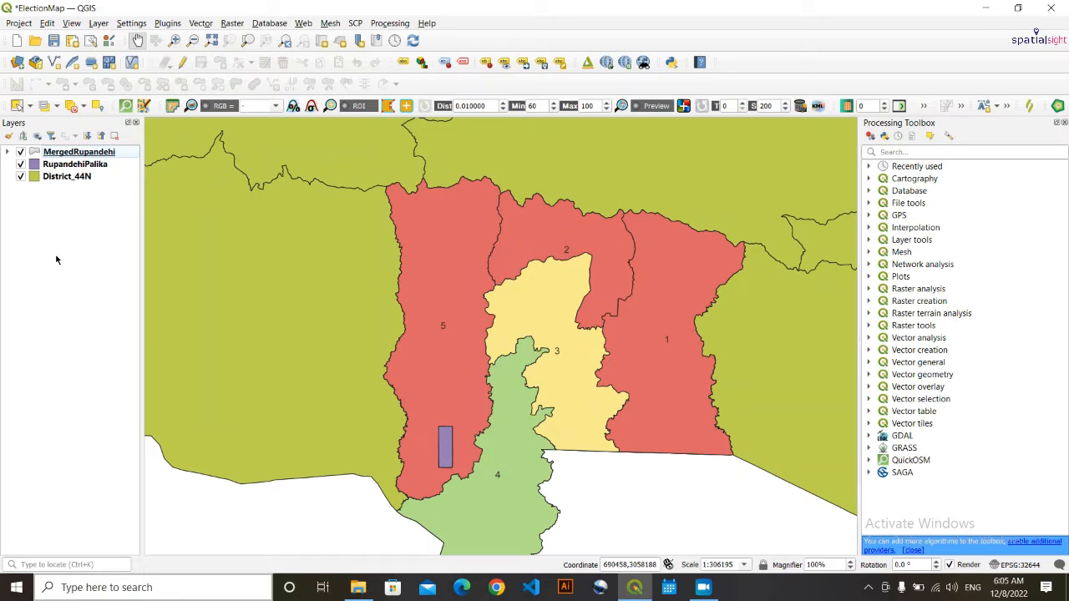
drag(243, 238, 239, 224)
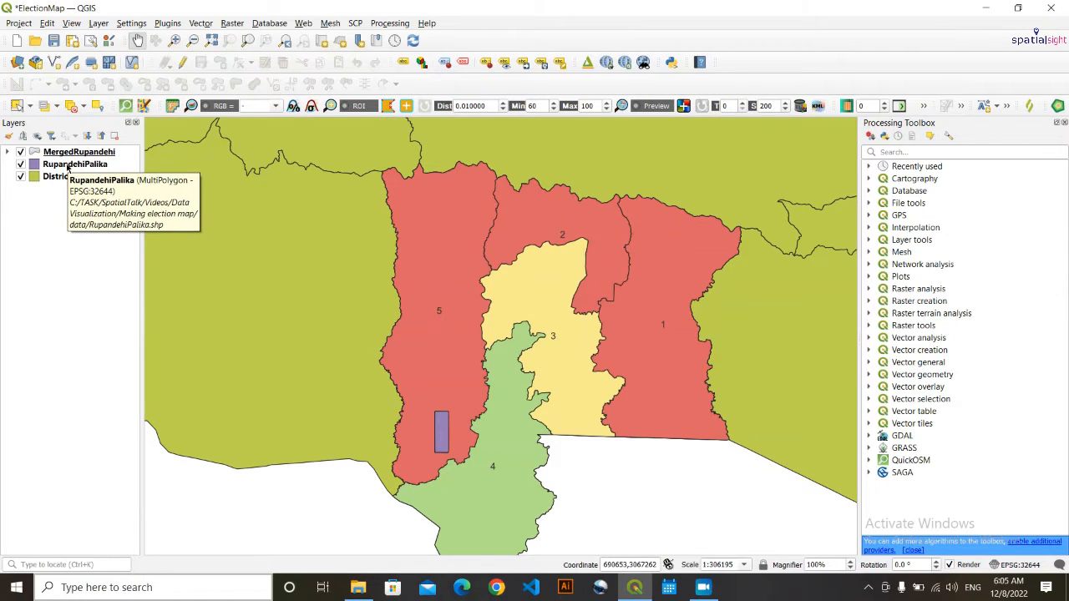
- Set up single labels for the RupandehiPalika layer using the PALIKA field
click(69, 166)
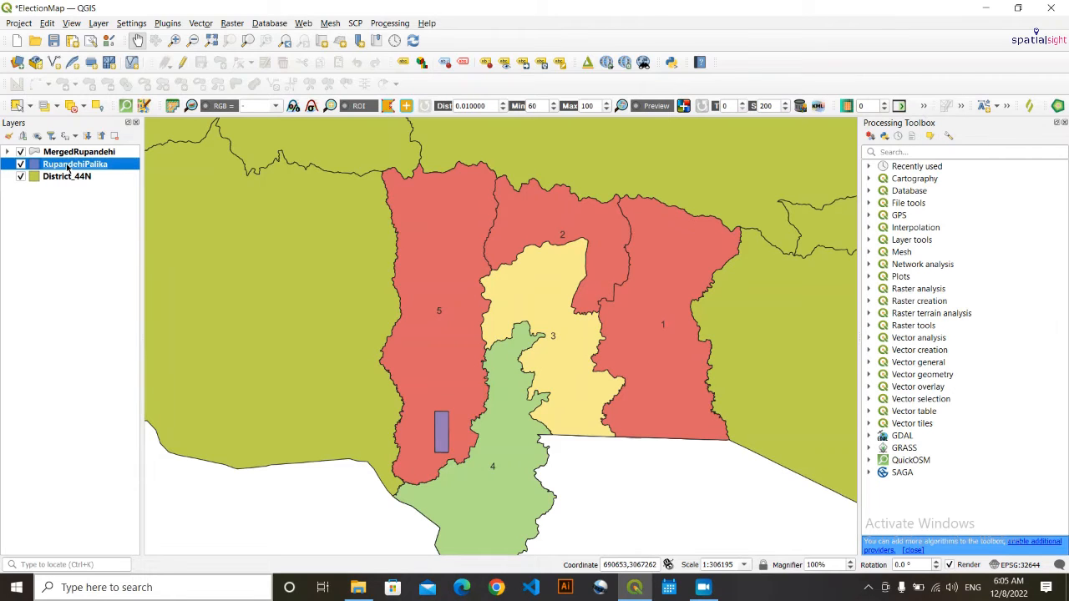
double_click(69, 166)
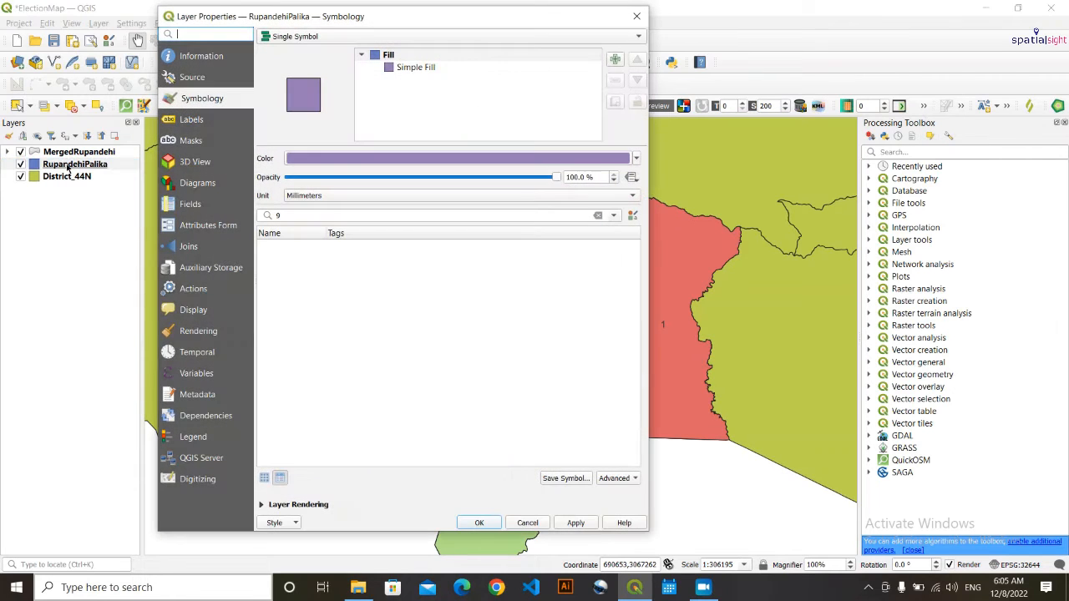
click(191, 123)
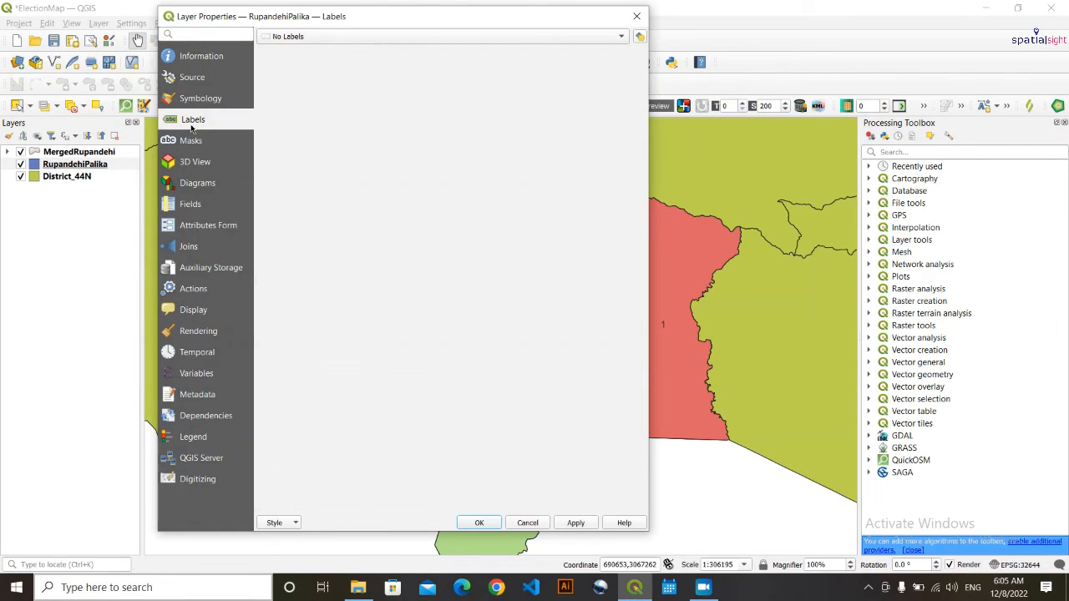
click(329, 38)
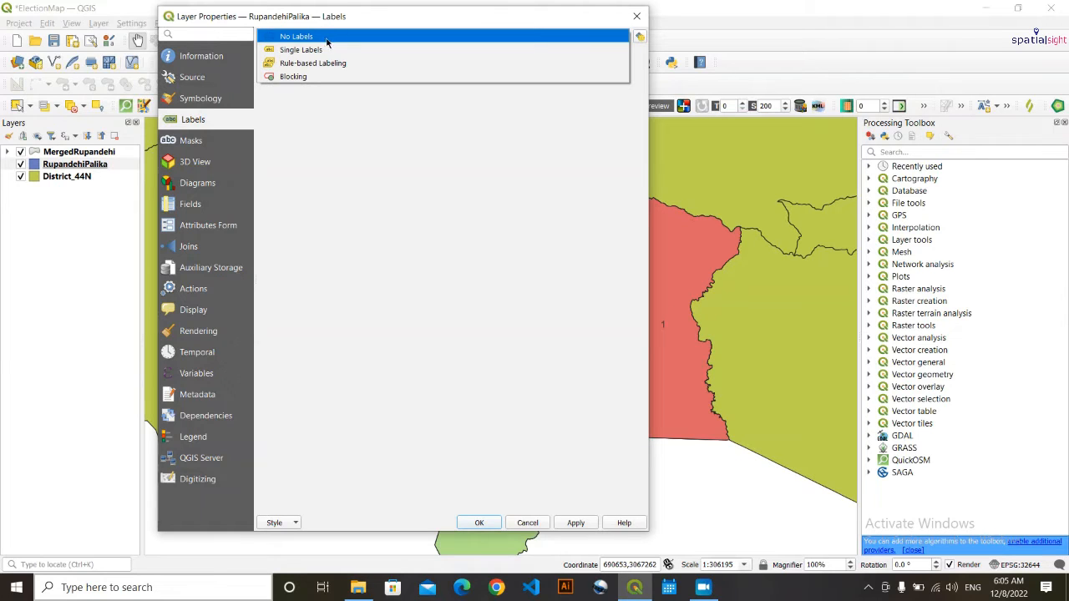
click(328, 51)
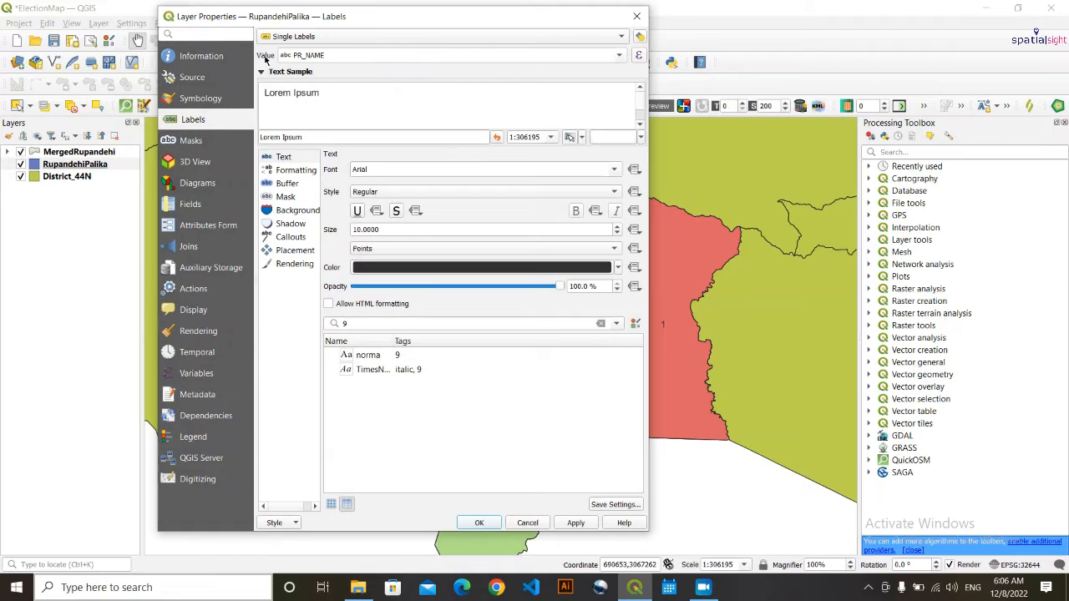
click(618, 55)
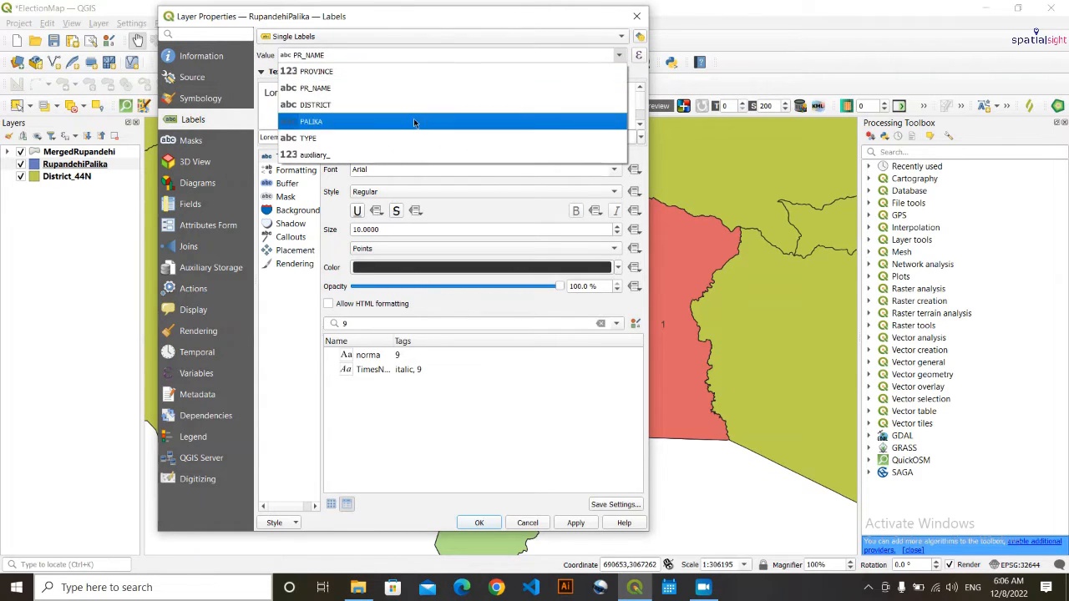
click(413, 121)
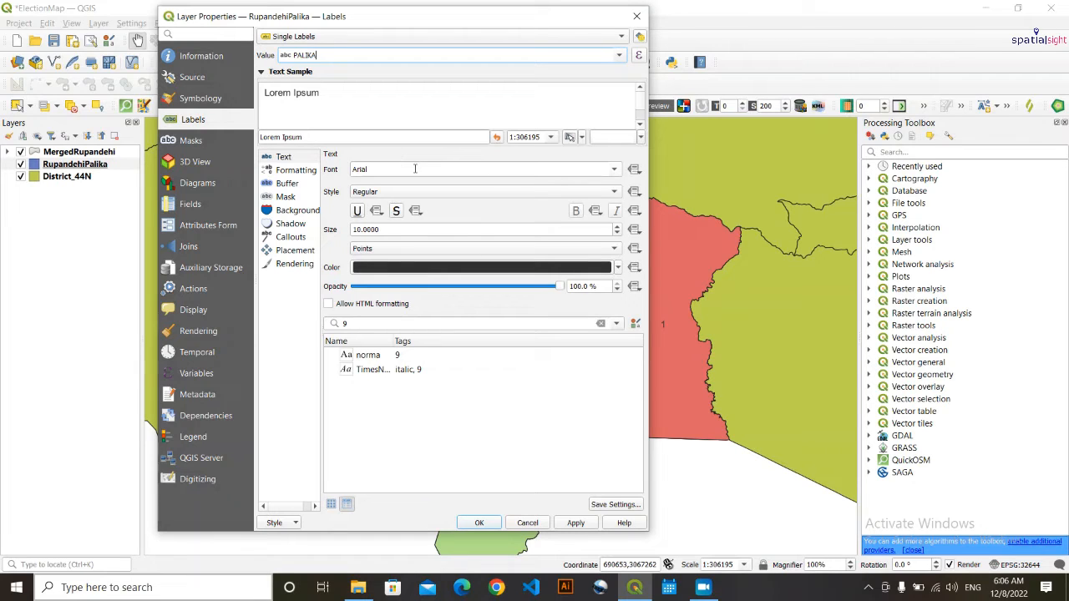
- Set the RupandehiPalika label font to FreeSans at size 9, accept the labels, and check them on the map
double_click(382, 168)
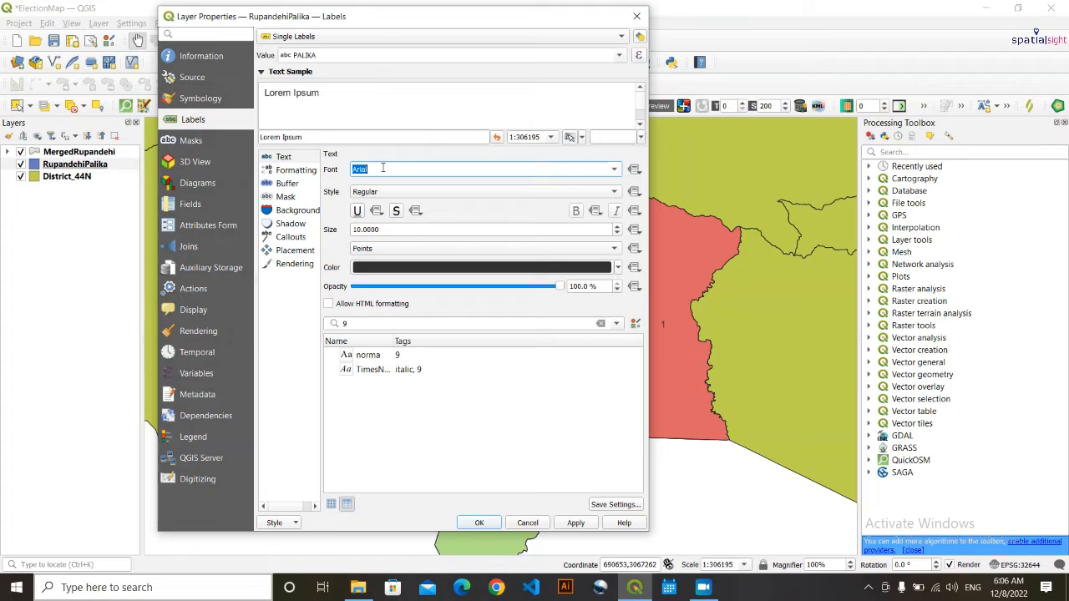
text(freeSans)
click(397, 171)
scroll(387, 229, down, 1)
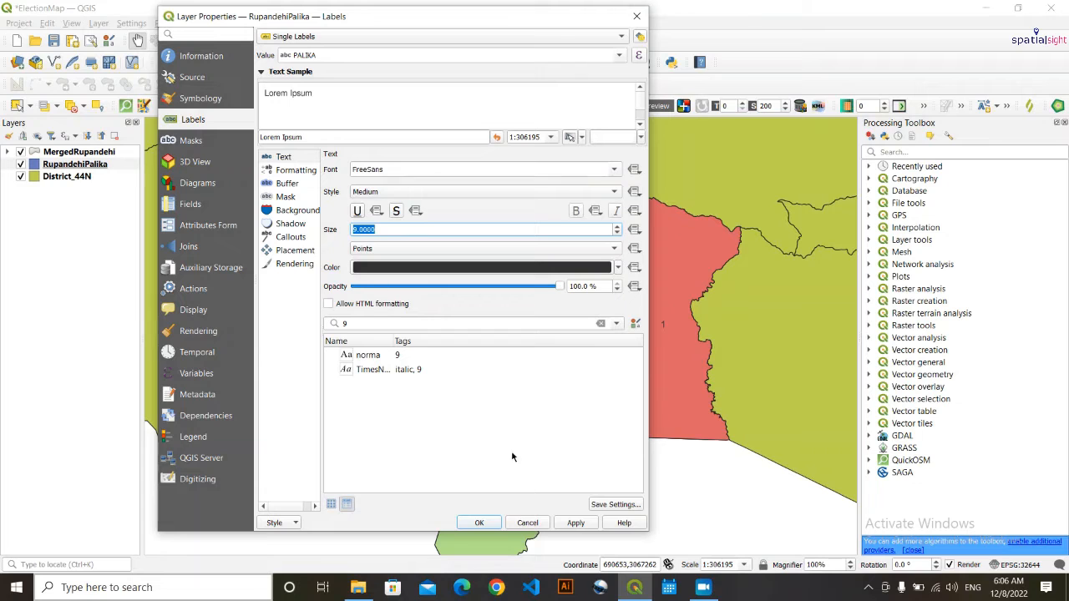
click(578, 524)
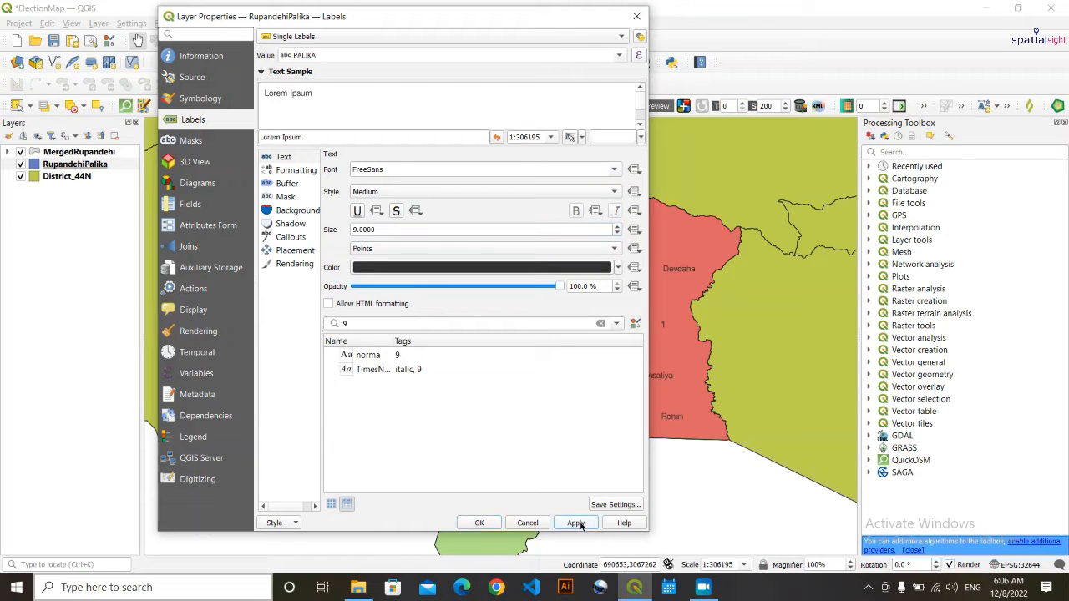
click(479, 524)
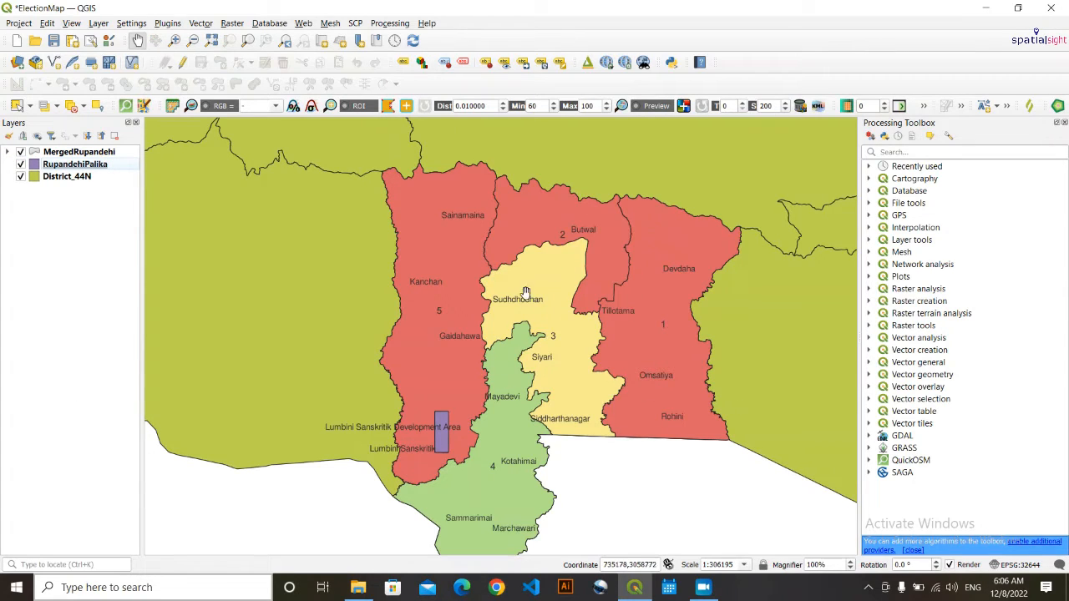
drag(593, 357, 588, 341)
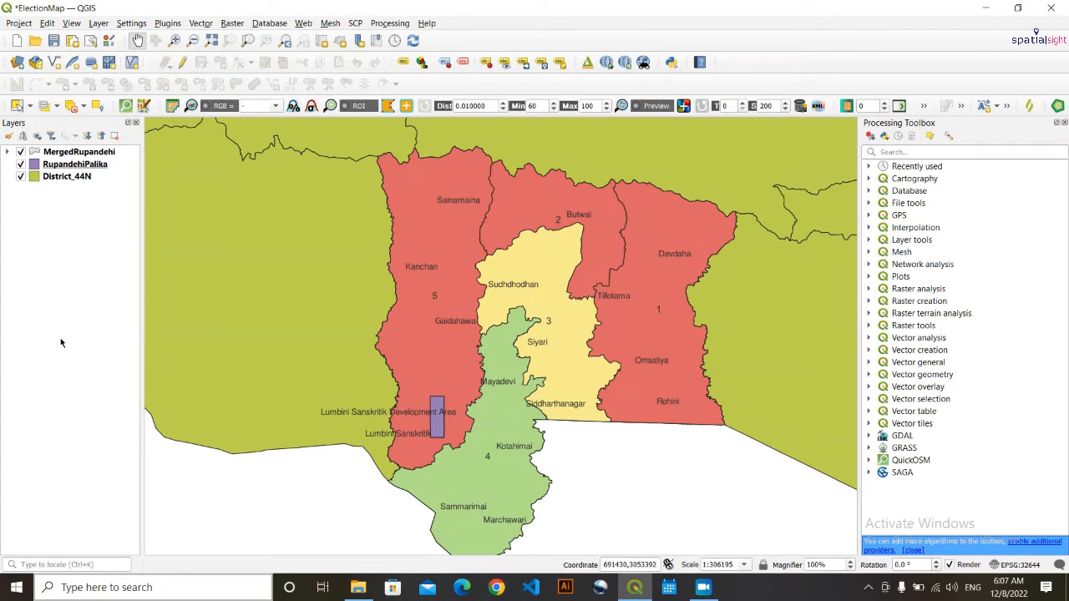
- Set up single labels for the District_44N layer using the DISTRICT field
click(78, 179)
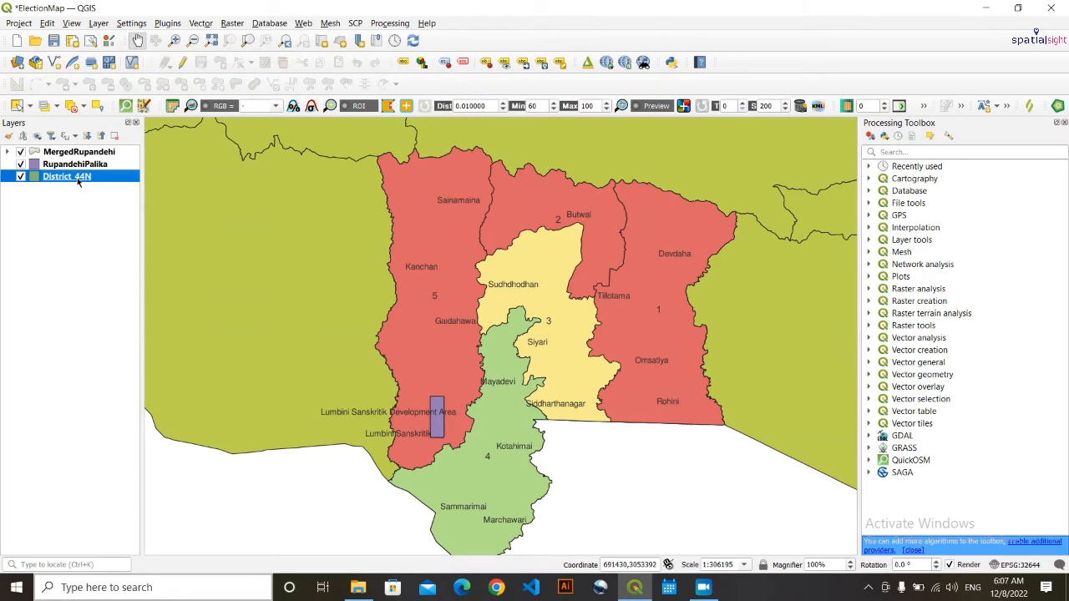
double_click(78, 179)
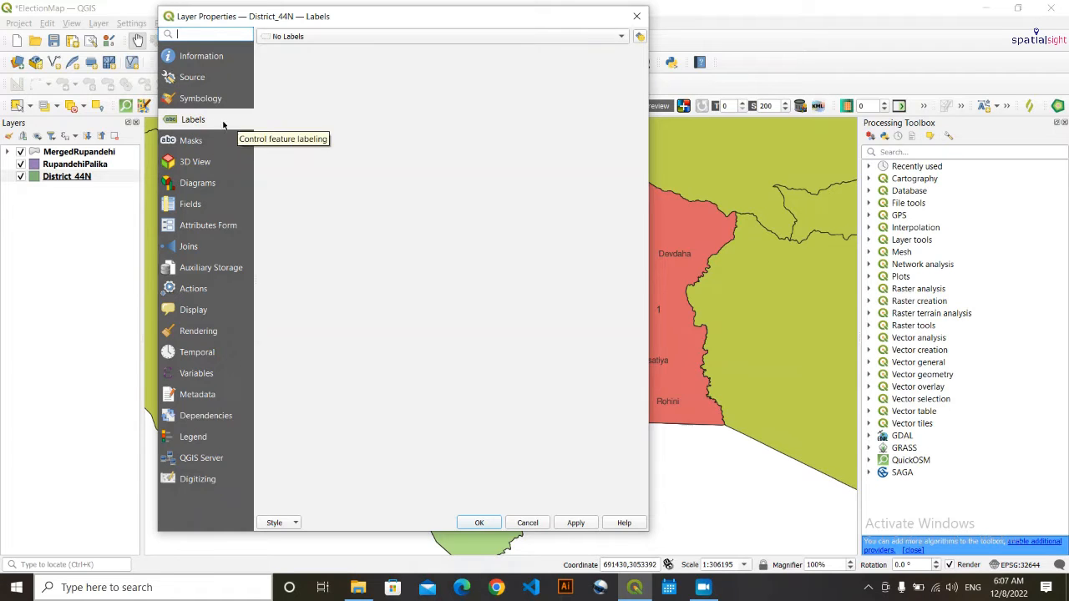
click(197, 102)
click(200, 119)
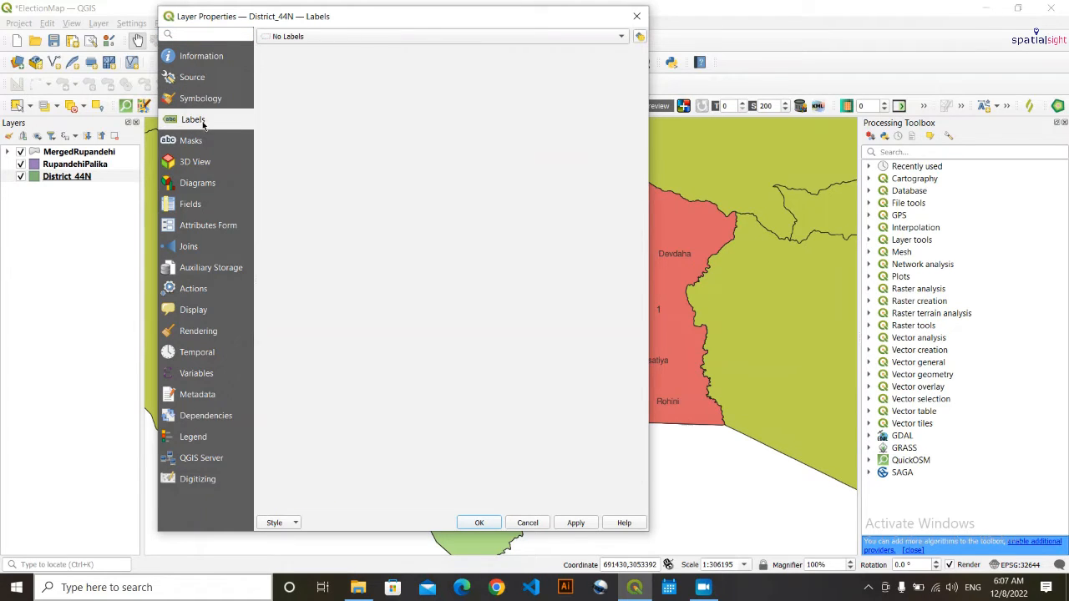
click(329, 37)
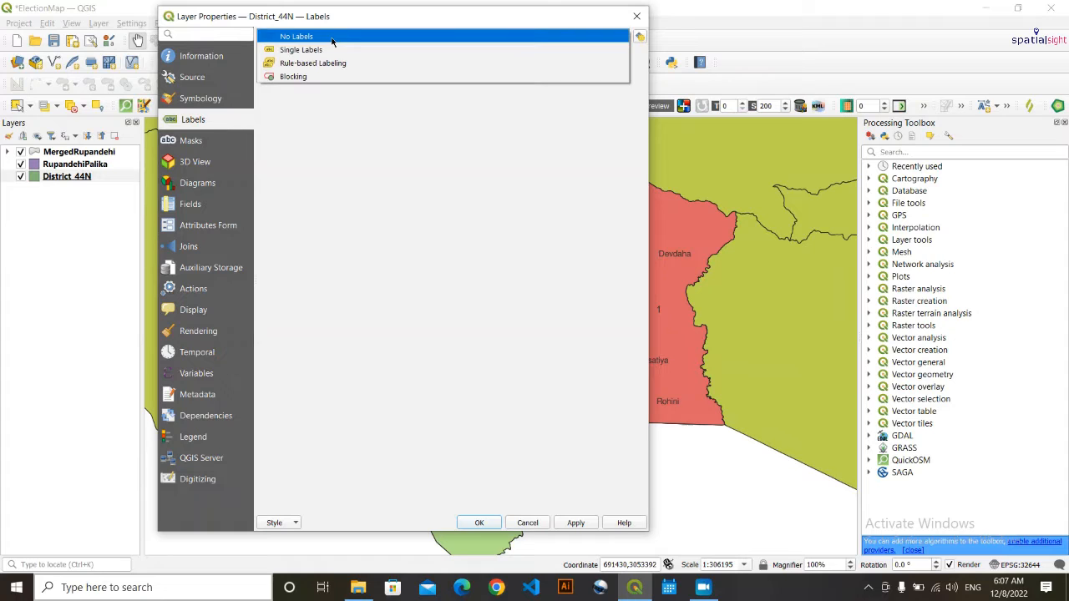
click(332, 49)
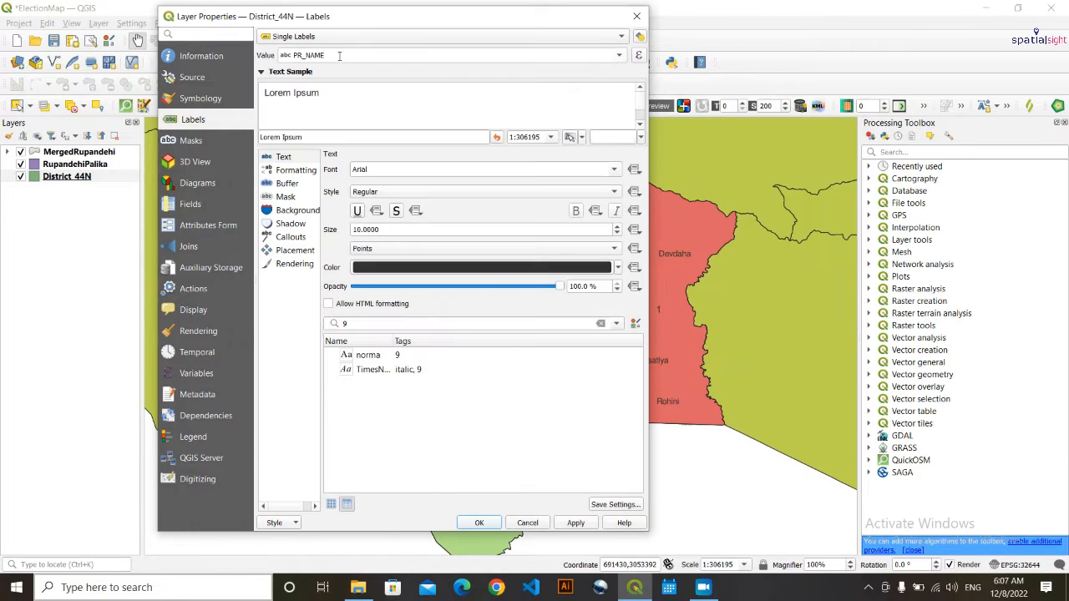
click(619, 56)
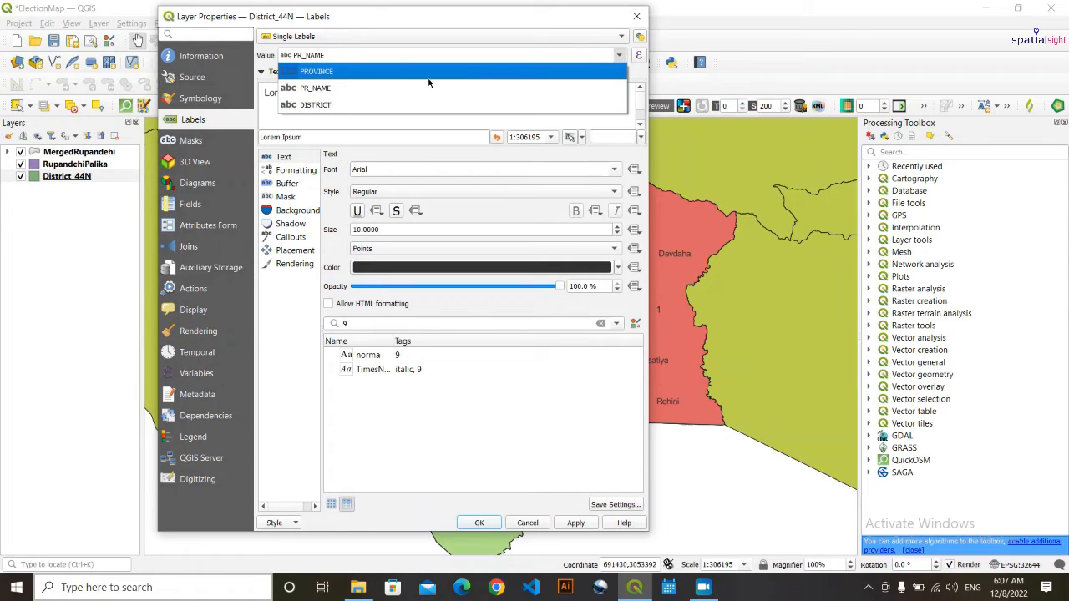
click(332, 105)
- Set the District_44N label font to FreeSans and accept the label settings
double_click(416, 170)
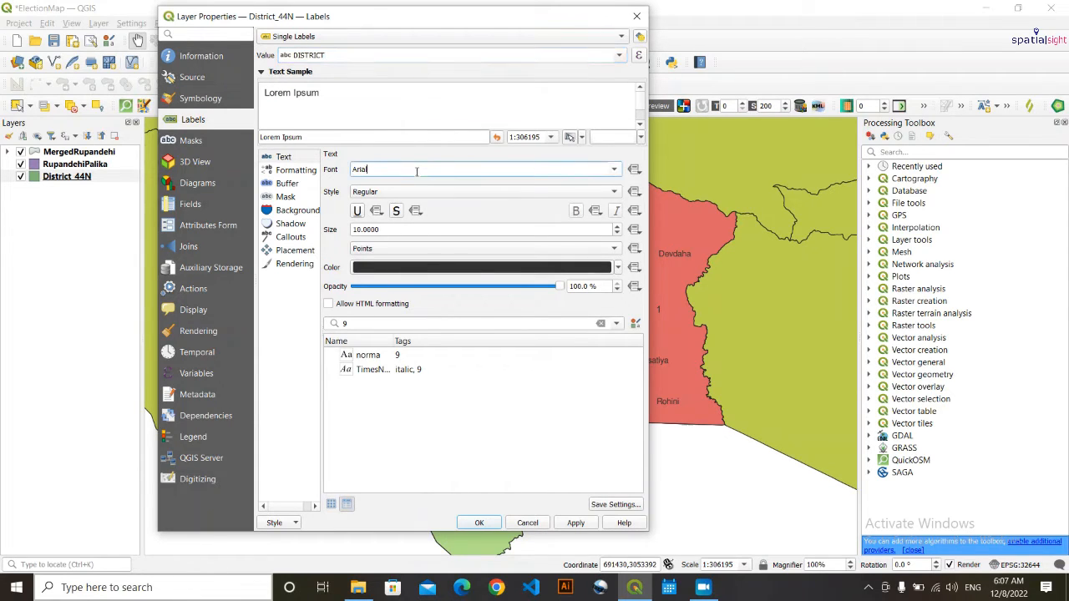
text(freeSans)
key(Return)
click(576, 523)
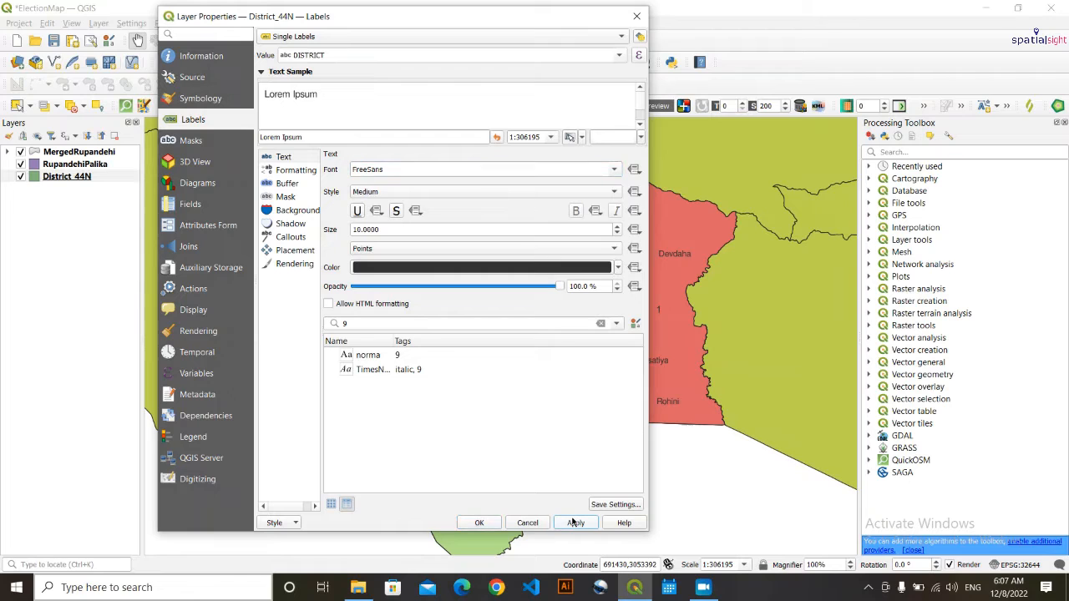
click(479, 524)
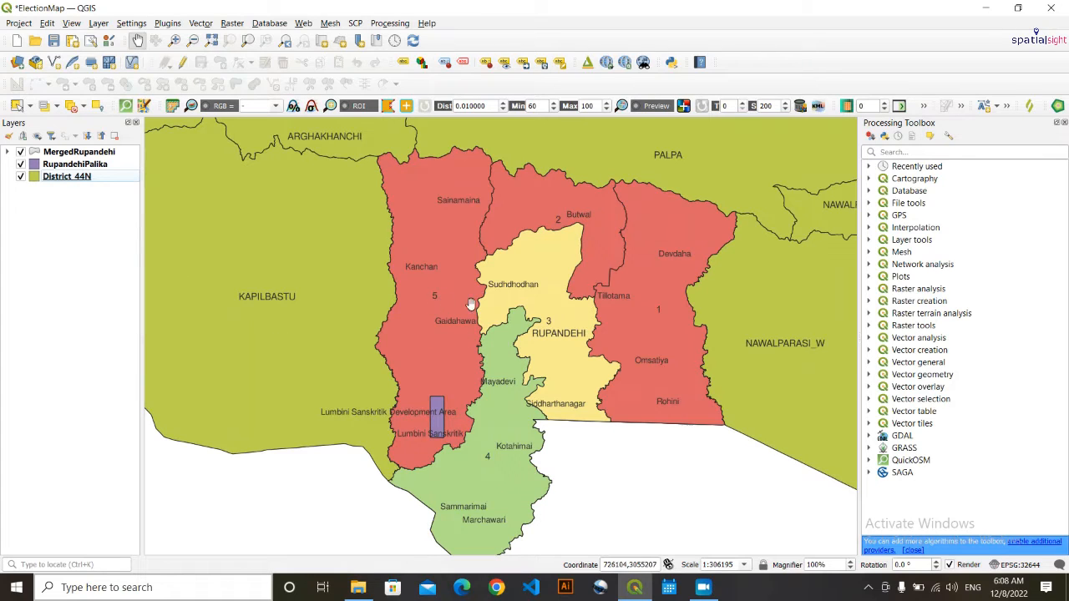
- Set the font of the MergedRupandehi constituency number labels to FreeSans
click(87, 154)
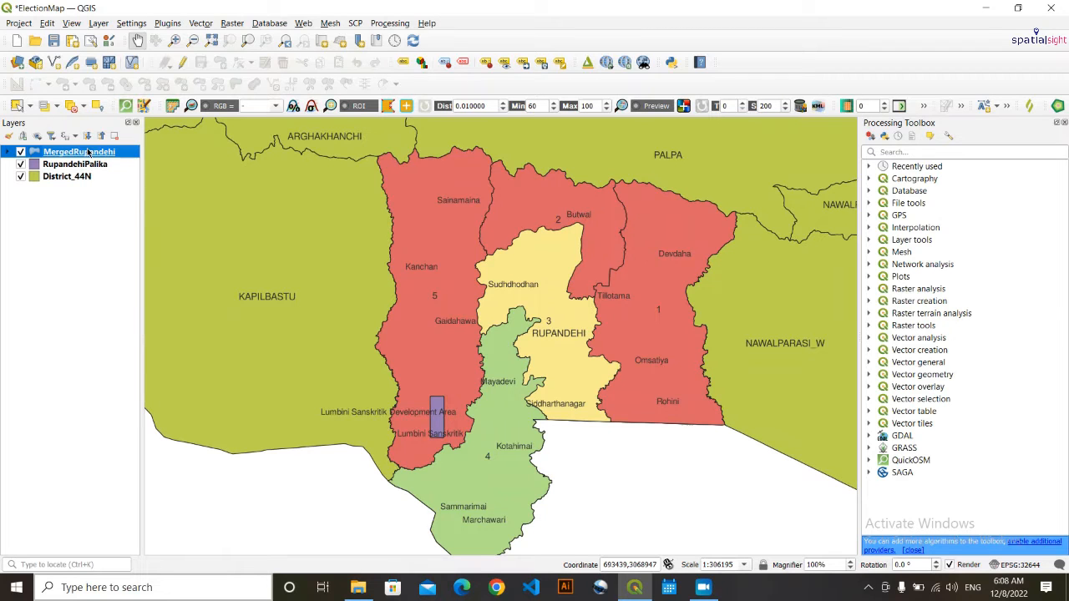
double_click(79, 153)
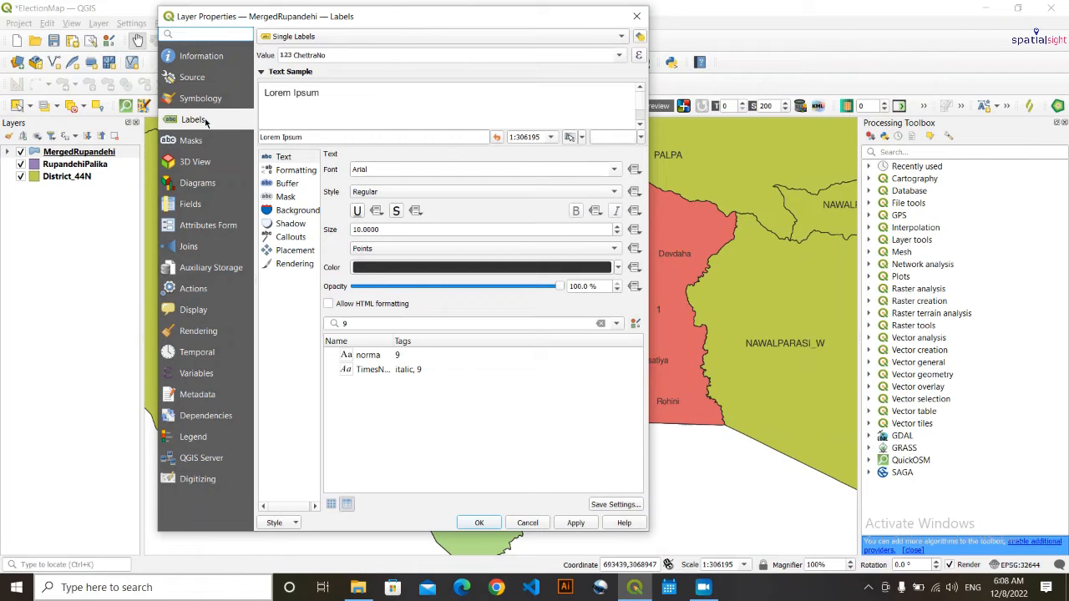
click(206, 77)
click(206, 97)
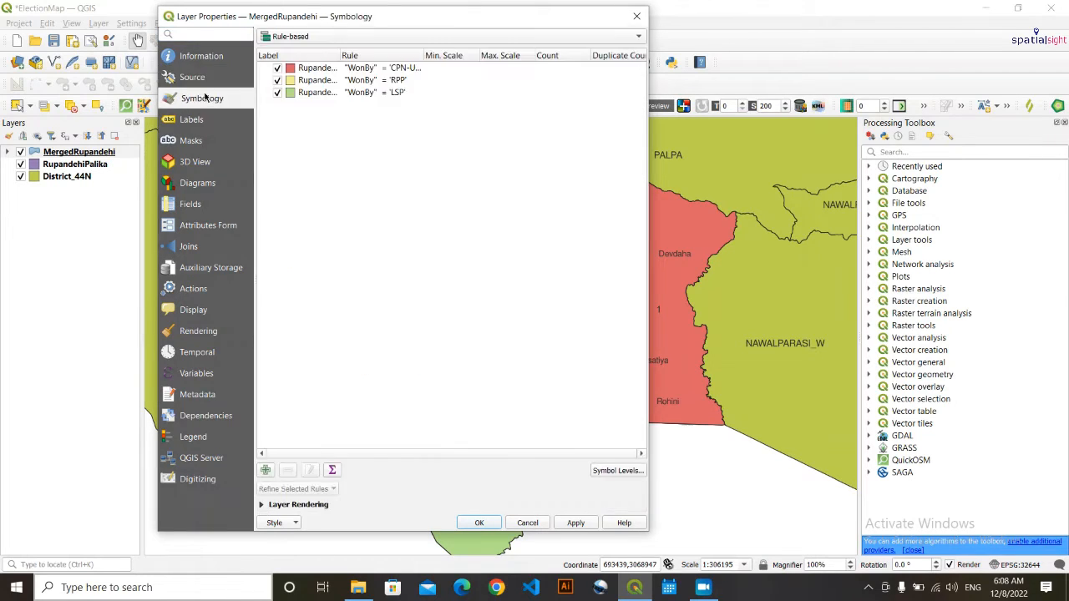
click(209, 121)
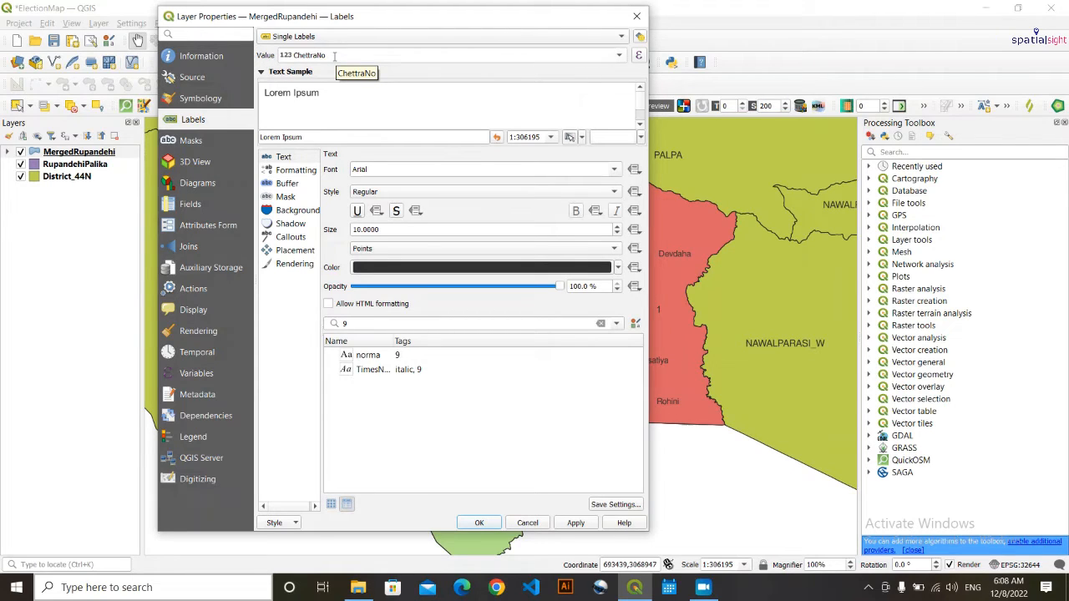
double_click(405, 169)
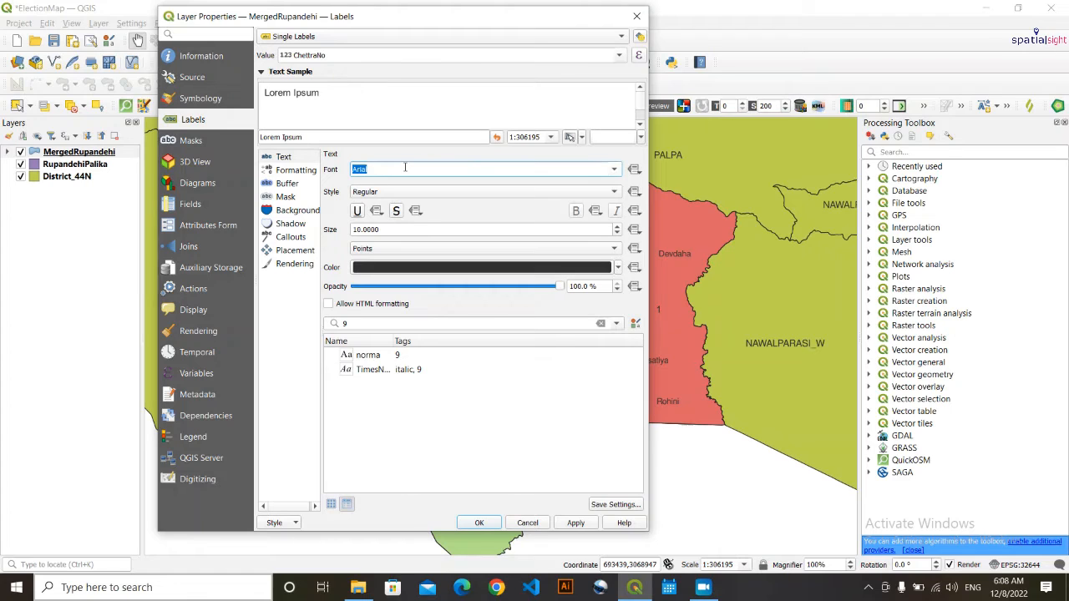
text(freeSans)
key(Return)
- Set the MergedRupandehi label size to 13 points, accept the label settings, and save the project
click(409, 231)
scroll(408, 232, up, 1)
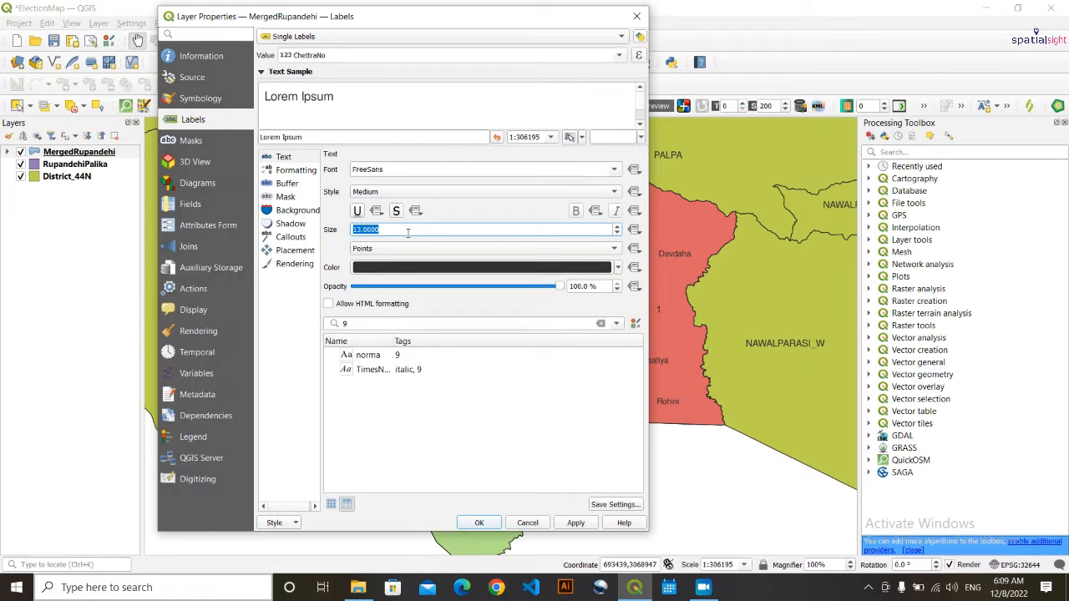
click(578, 524)
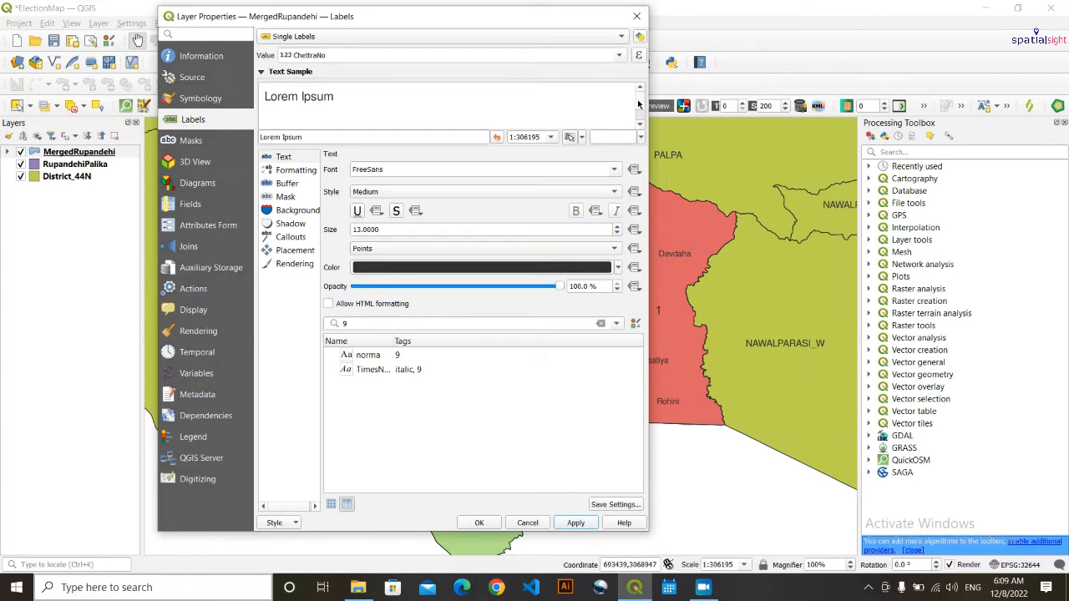
drag(568, 16, 529, 36)
click(441, 541)
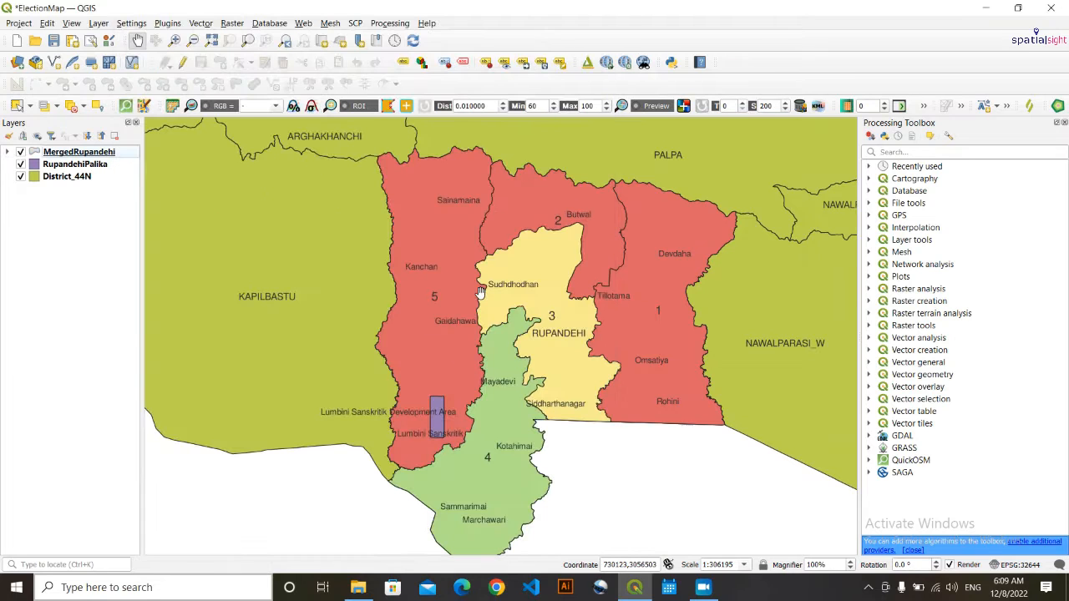
drag(561, 374, 558, 364)
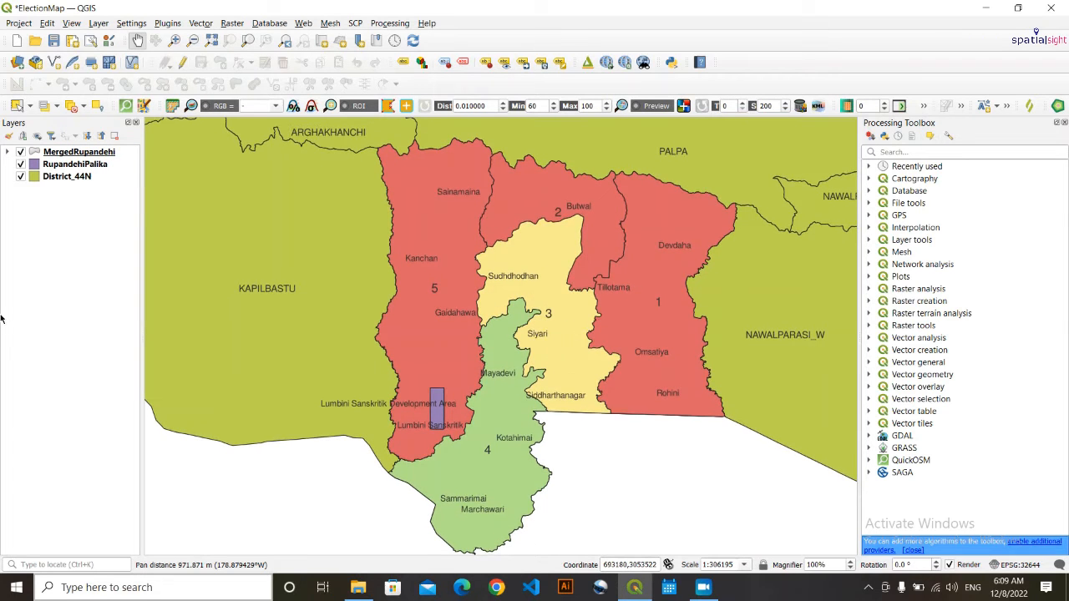
click(53, 41)
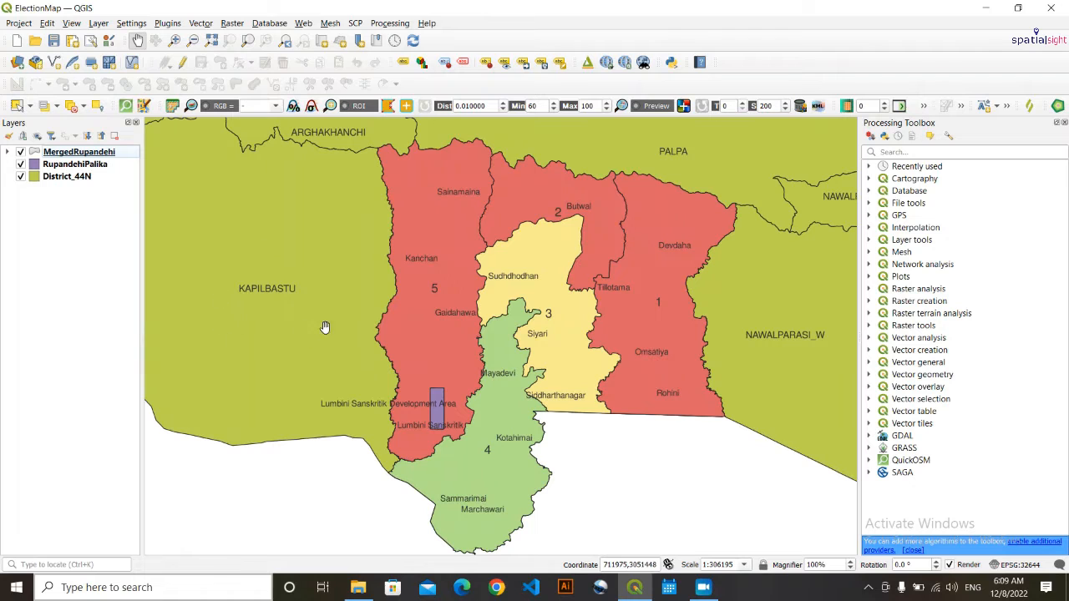
- Make the District_44N layer's simple fill transparent and apply it to the map
click(70, 179)
double_click(70, 178)
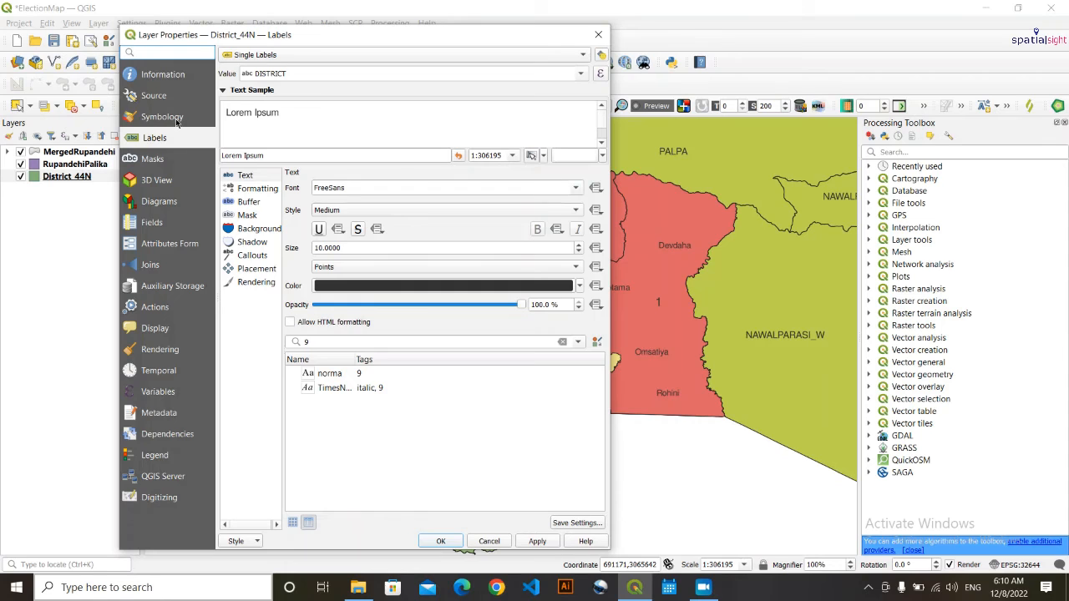
click(163, 117)
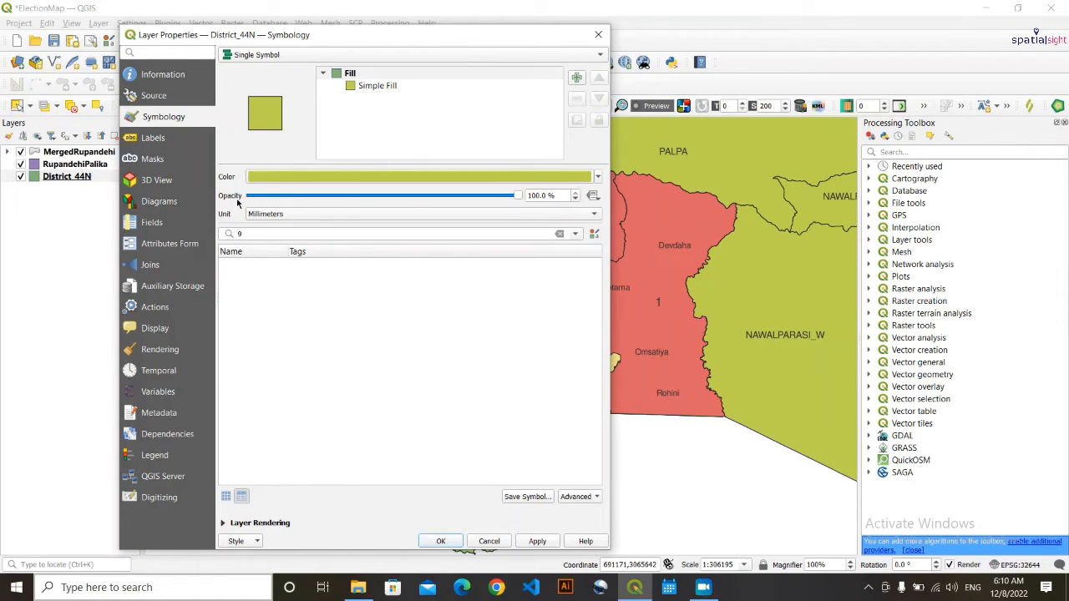
click(377, 86)
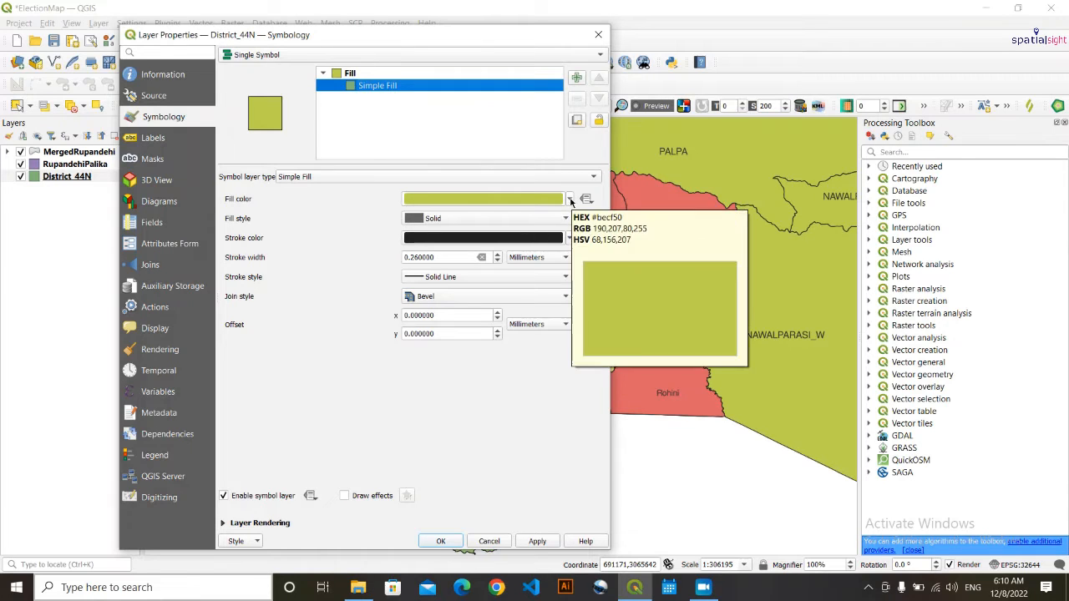
click(569, 200)
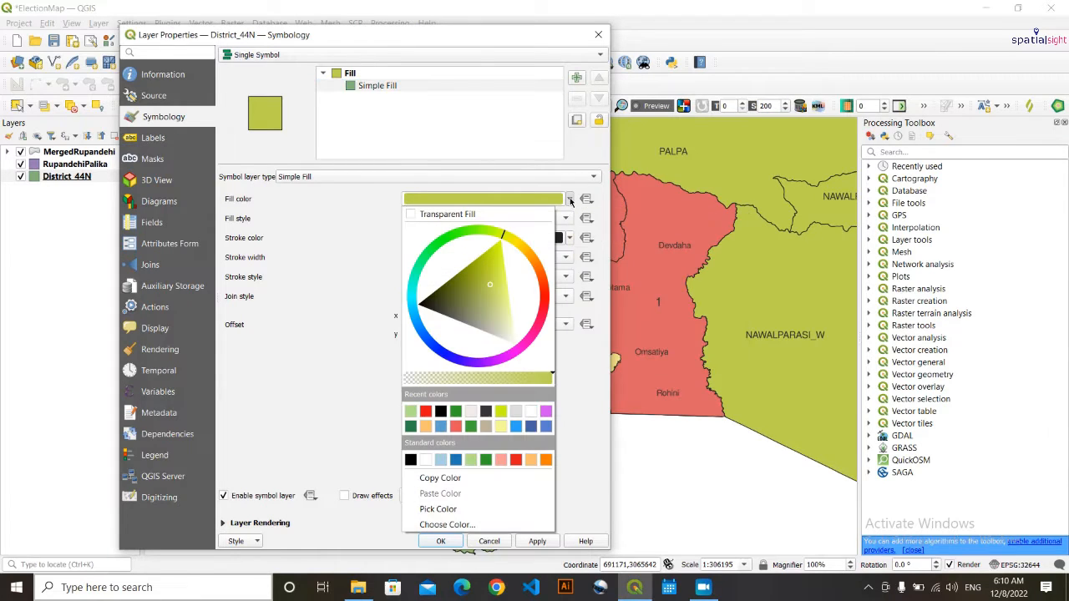
click(410, 217)
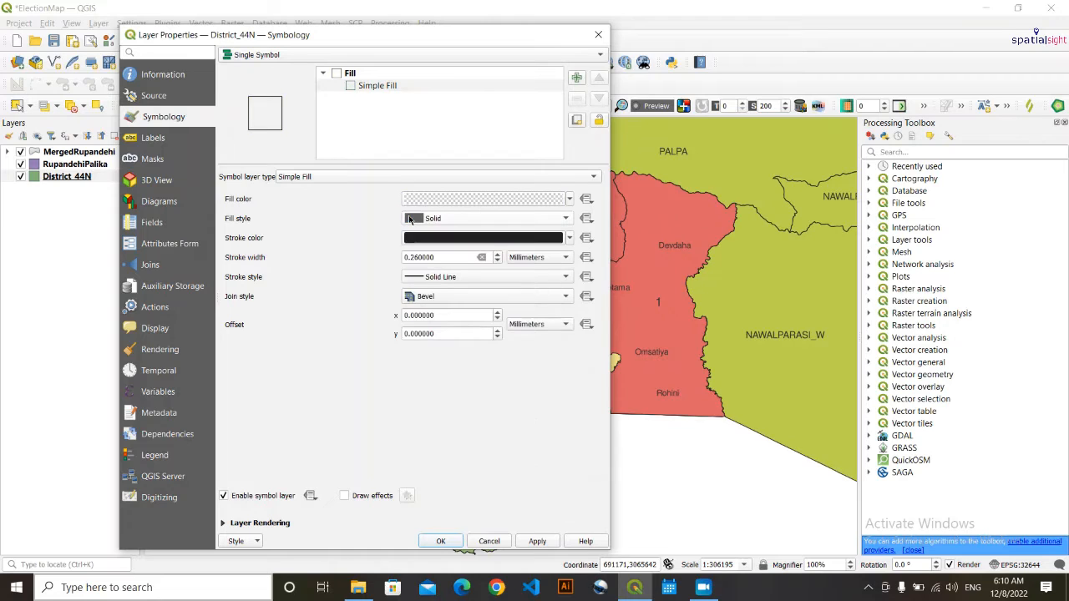
click(534, 541)
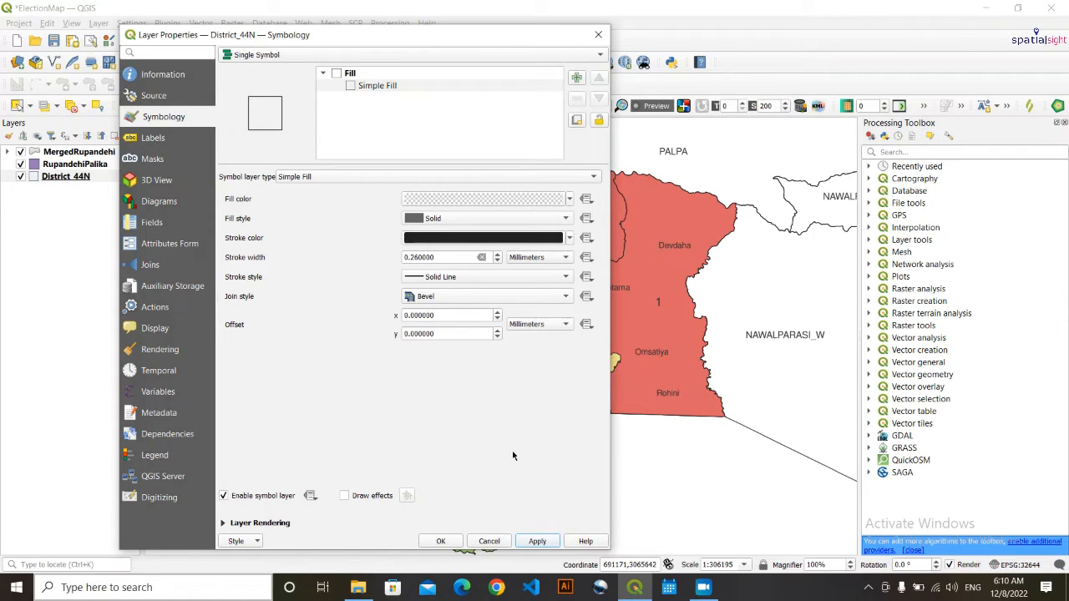
- Set the District_44N outline's stroke width to 0.11 mm and accept the symbology
drag(521, 35, 511, 82)
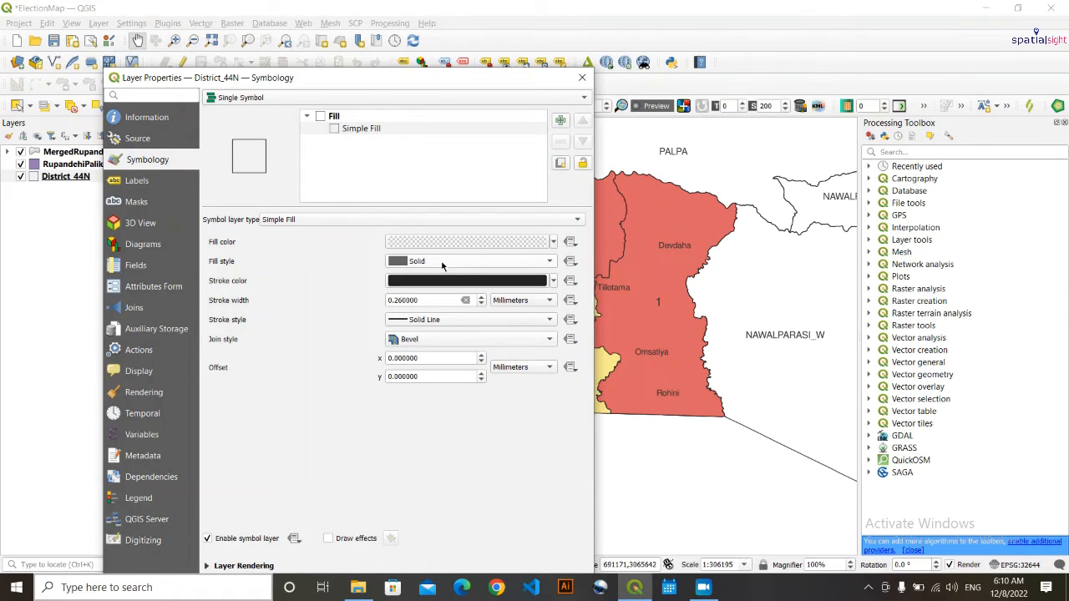
click(548, 262)
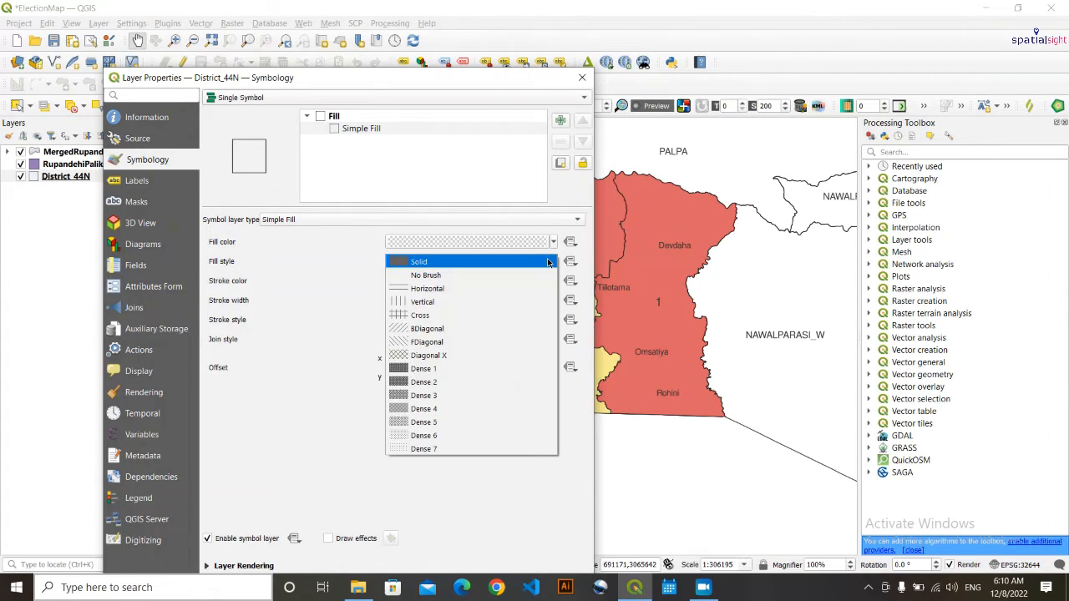
click(547, 259)
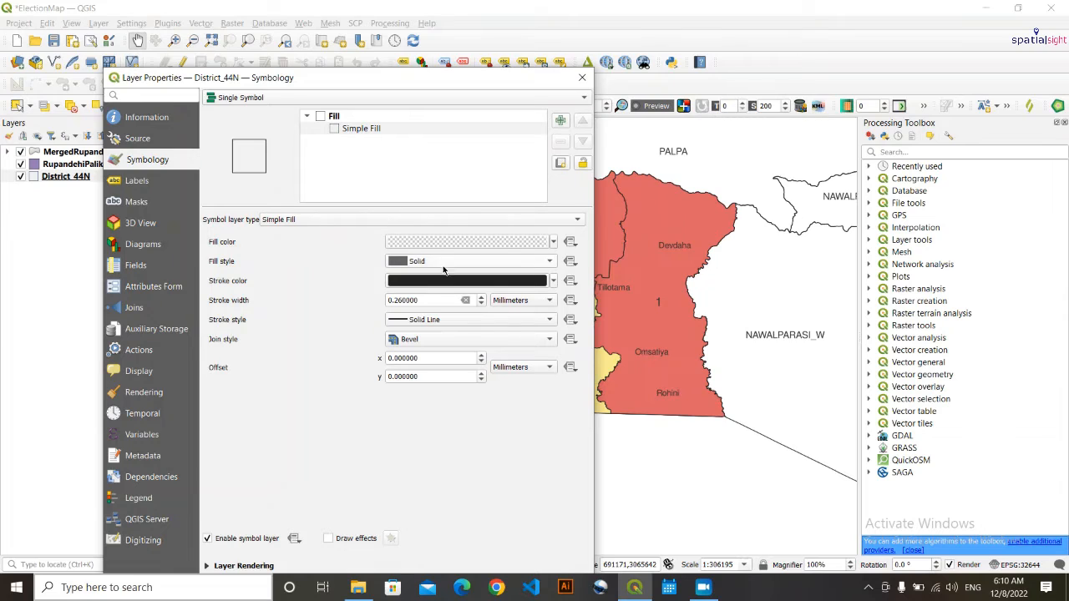
click(400, 300)
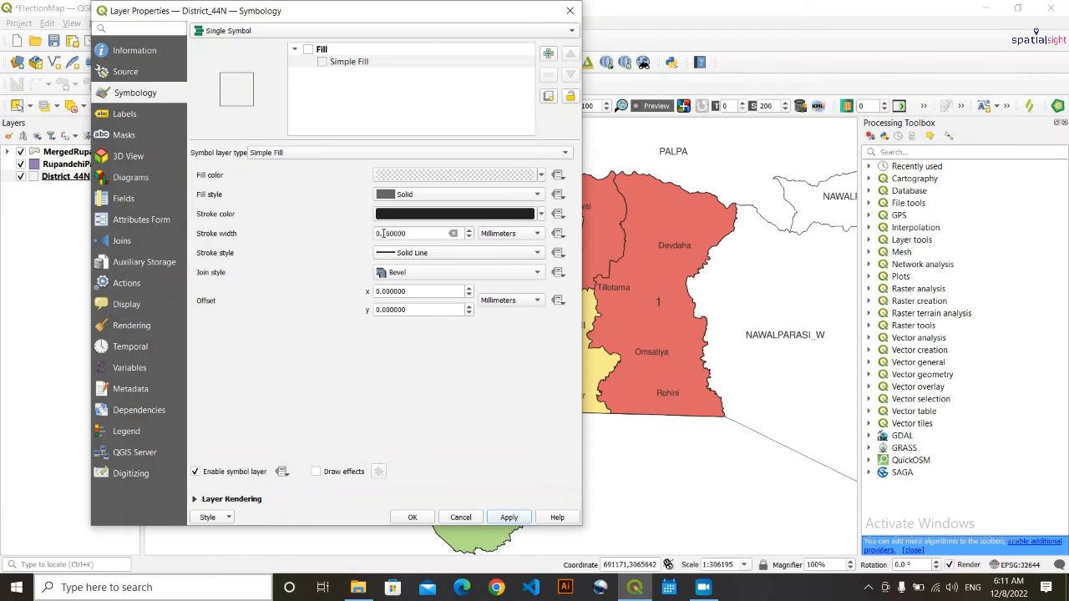
click(383, 234)
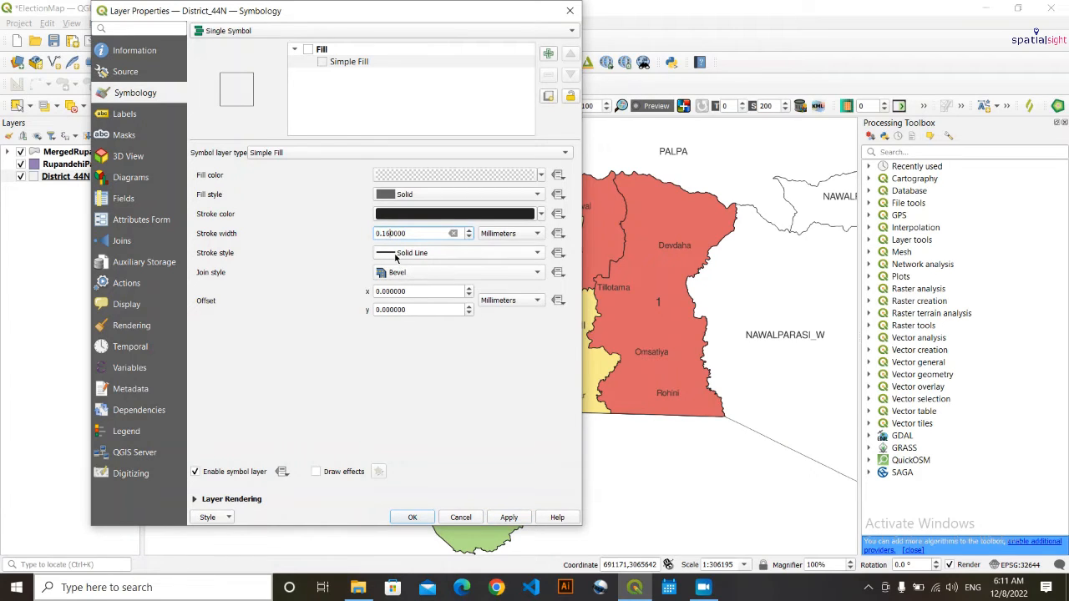
key(Delete)
text(1)
click(519, 518)
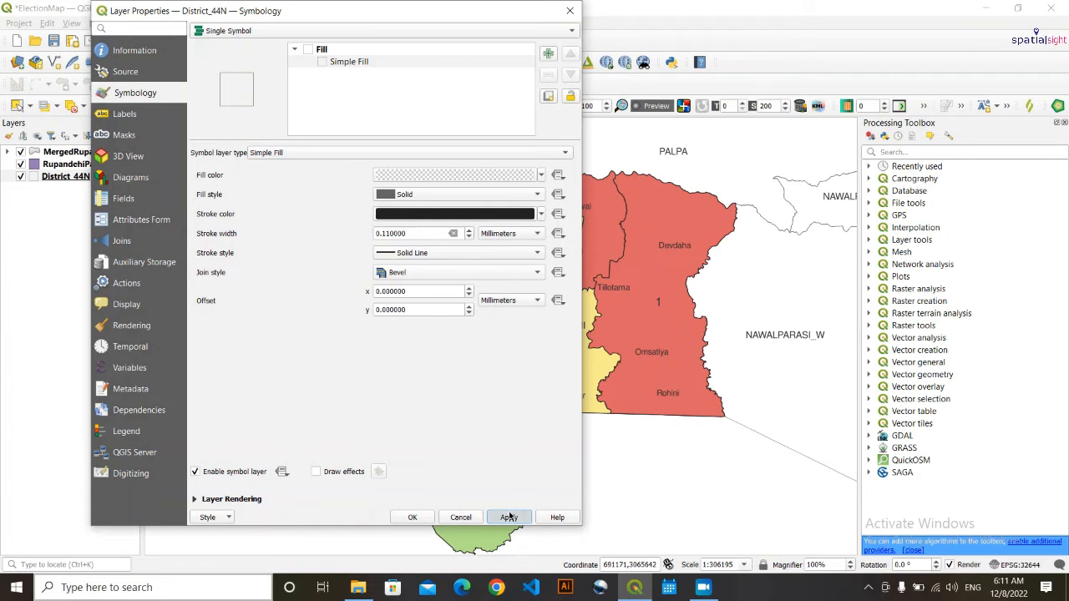
click(412, 517)
drag(492, 478, 492, 508)
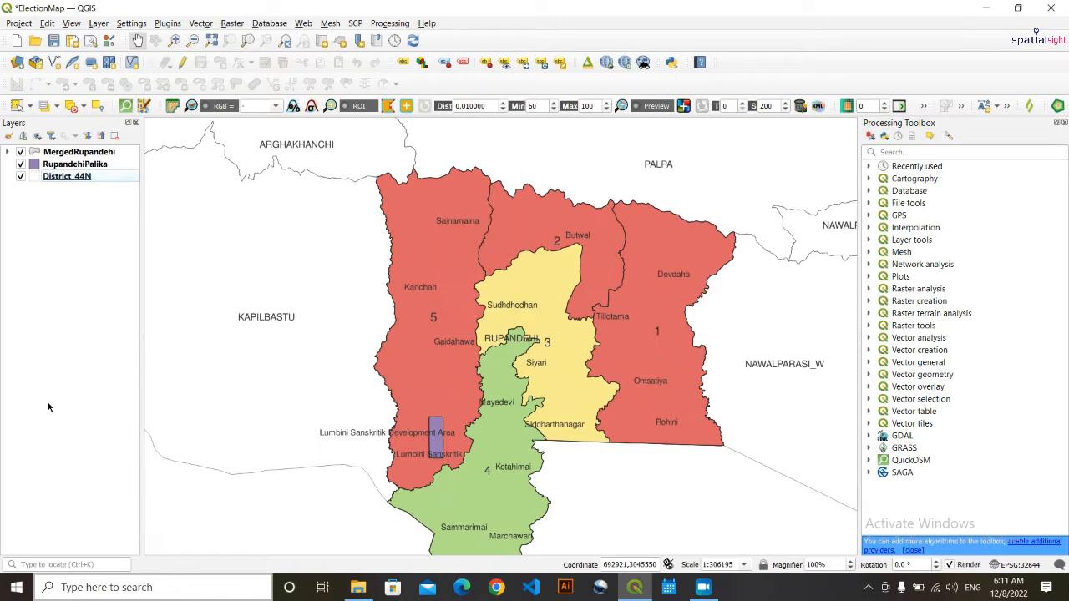
drag(273, 374, 280, 350)
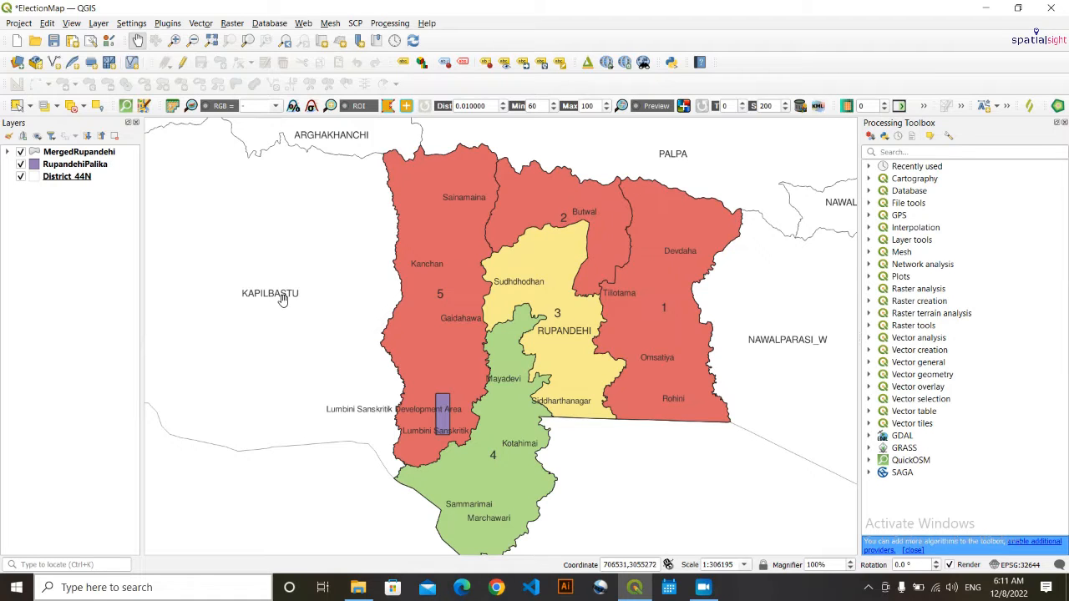
drag(280, 298, 265, 339)
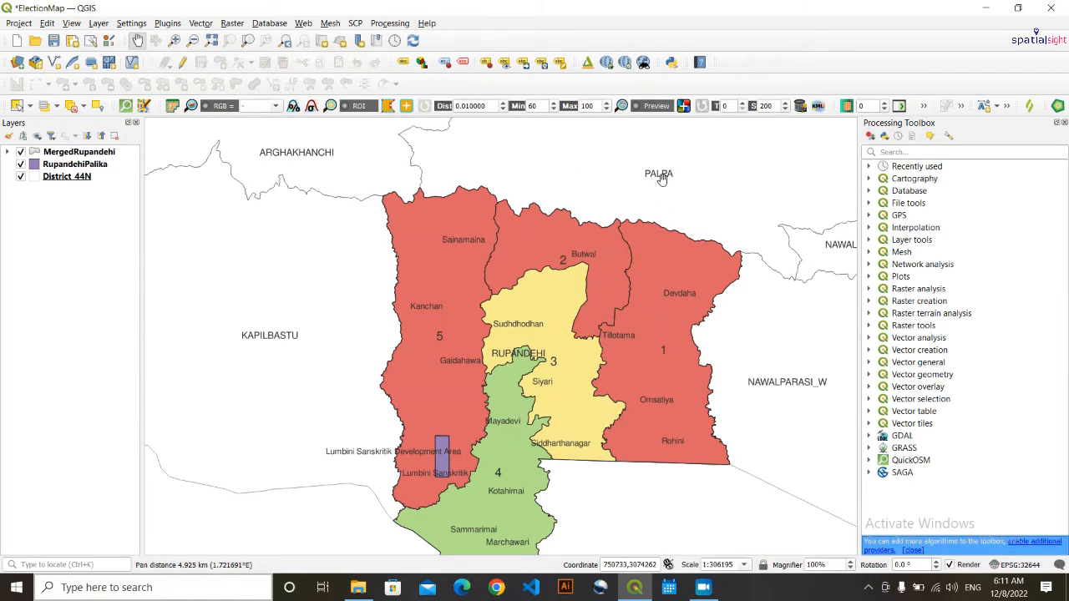
drag(768, 445, 752, 404)
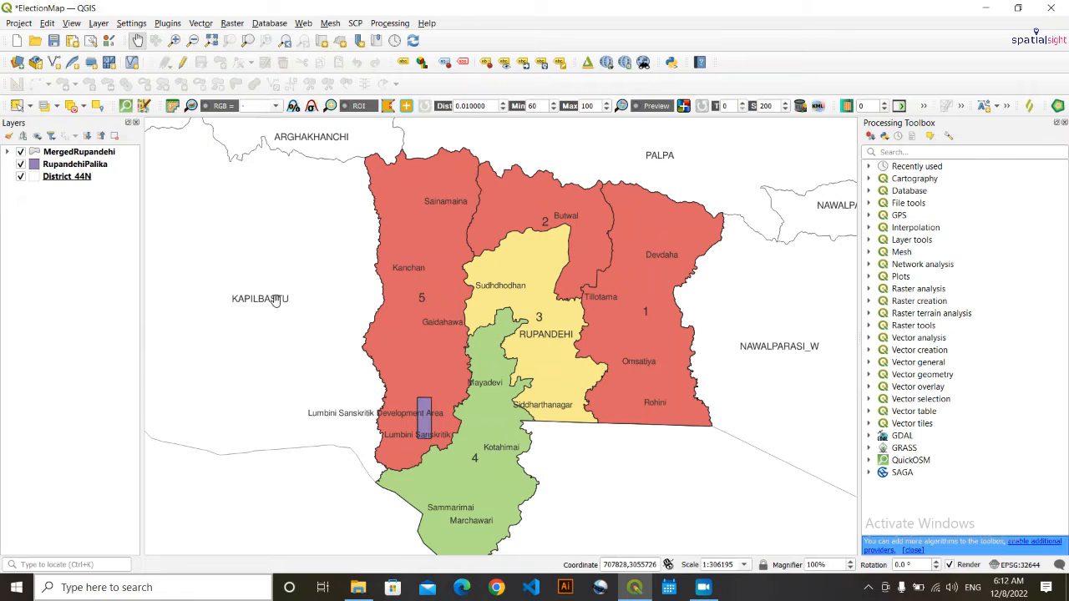
- Set the District_44N label text opacity to 70% and accept the label settings
double_click(77, 177)
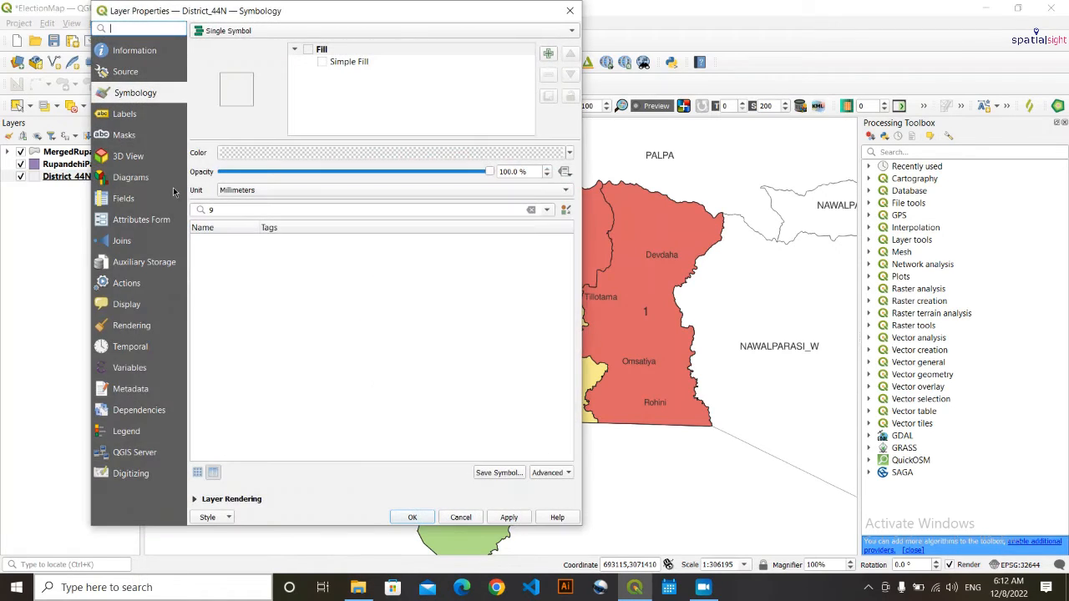
click(133, 116)
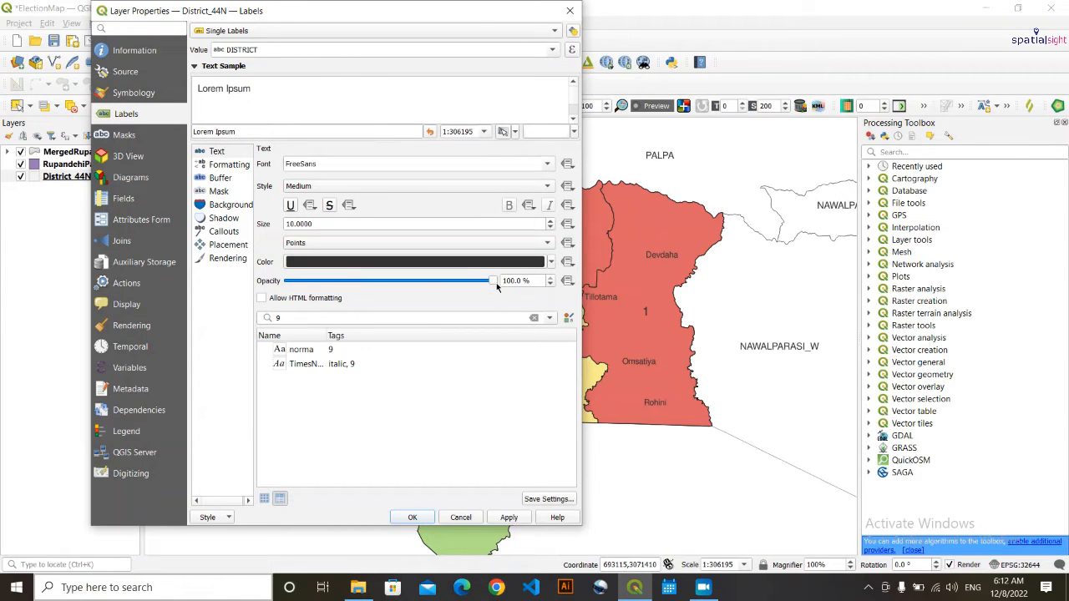
double_click(531, 282)
text(70)
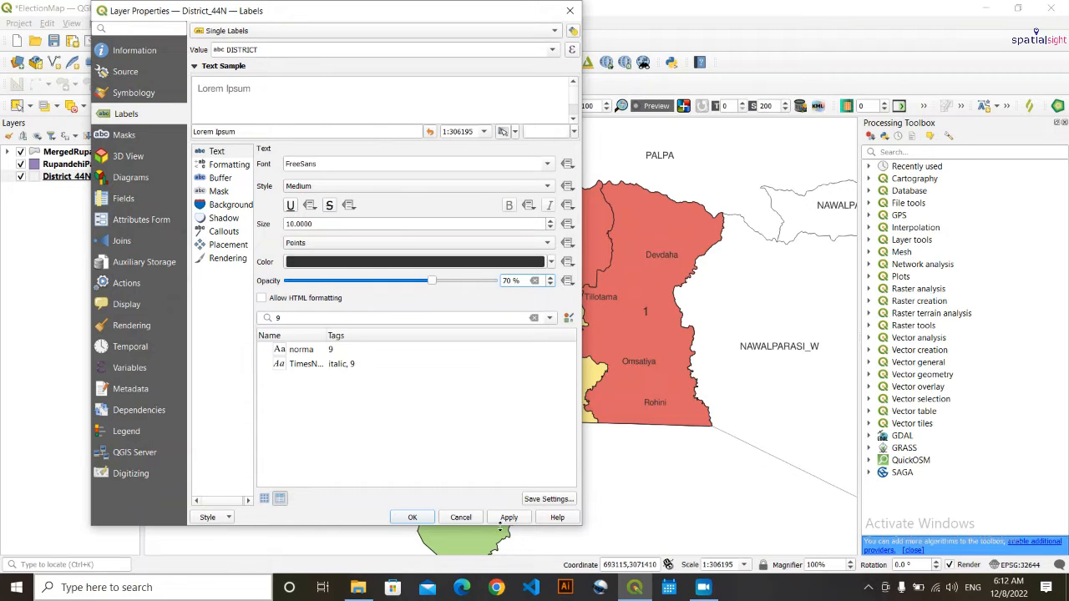
click(508, 518)
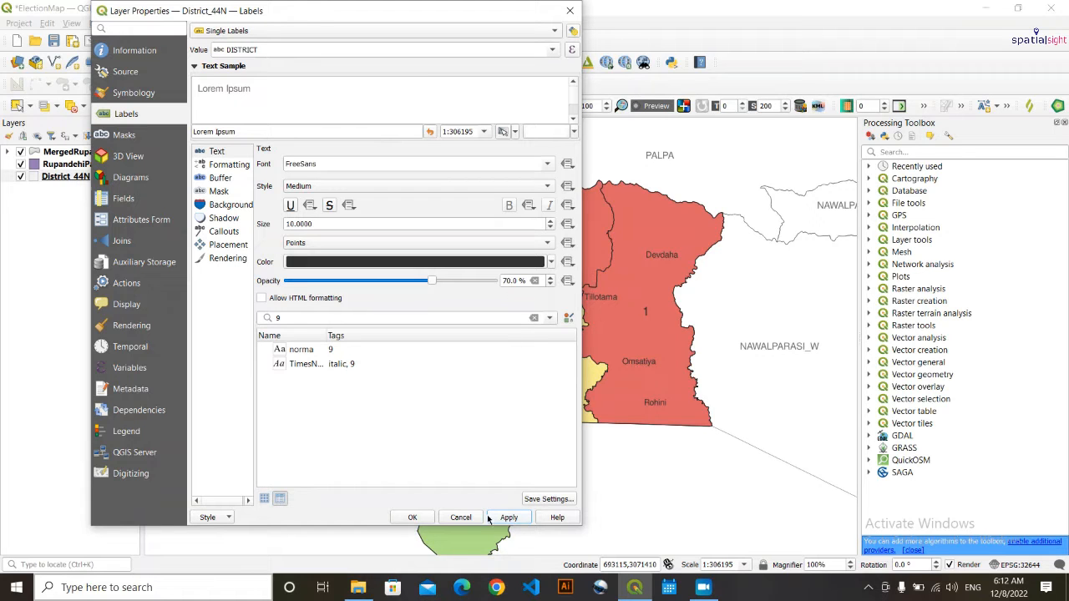
click(414, 517)
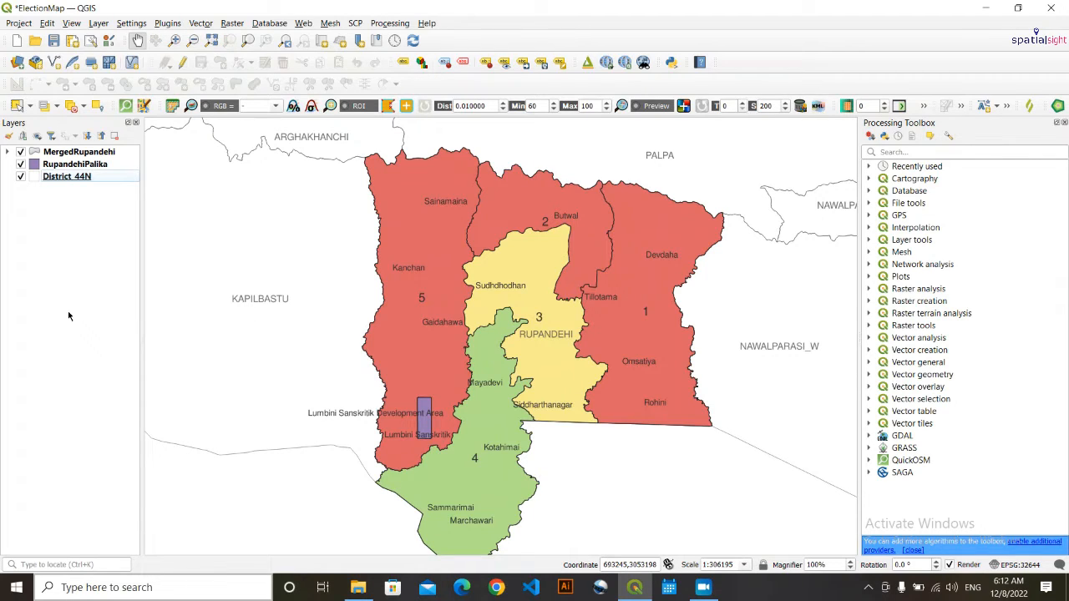
- Move the RupandehiPalika layer above MergedRupandehi in the layer order
drag(271, 378, 281, 367)
click(91, 344)
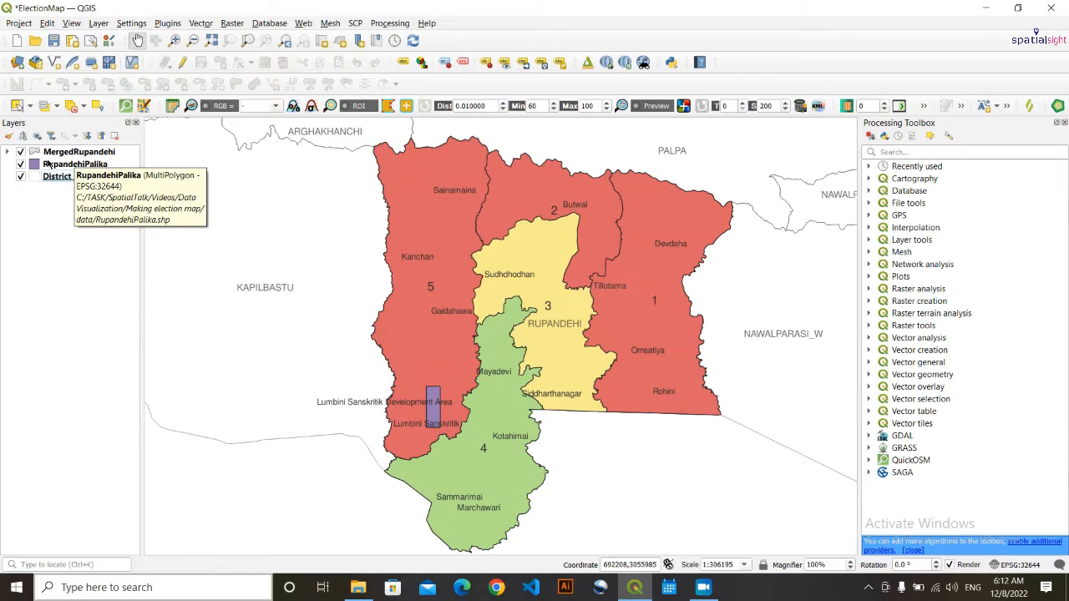
drag(74, 158, 101, 157)
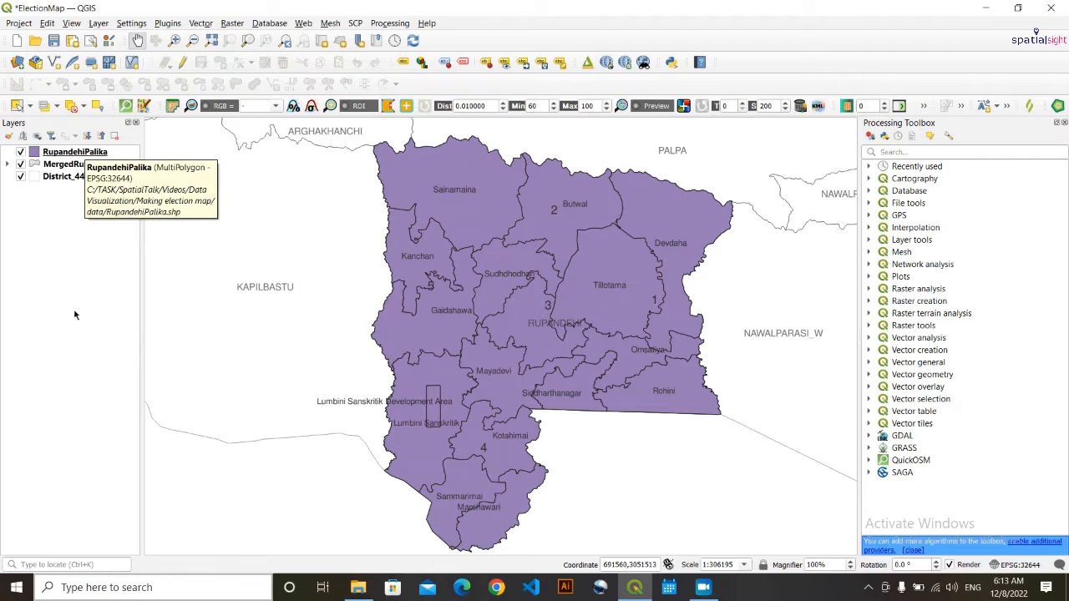
- Make the RupandehiPalika layer's simple fill transparent and apply it to the map
click(94, 155)
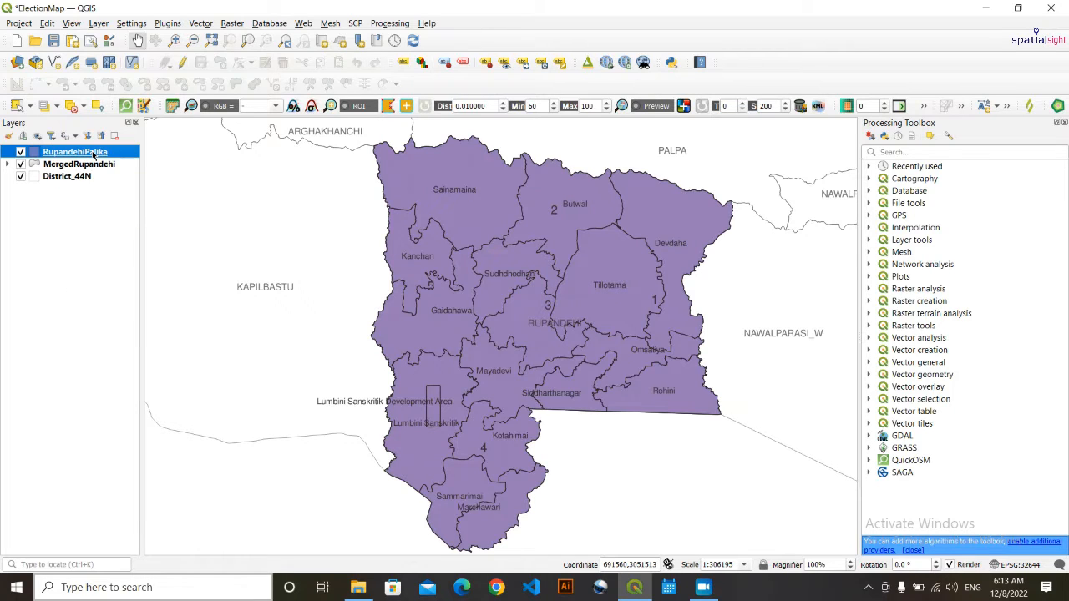
double_click(95, 154)
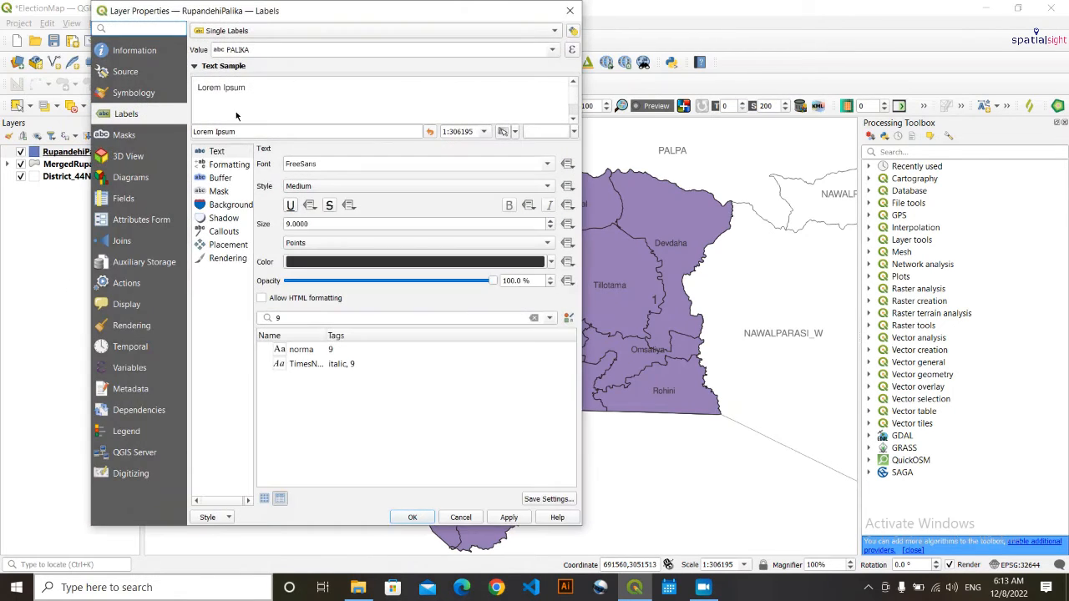
click(147, 94)
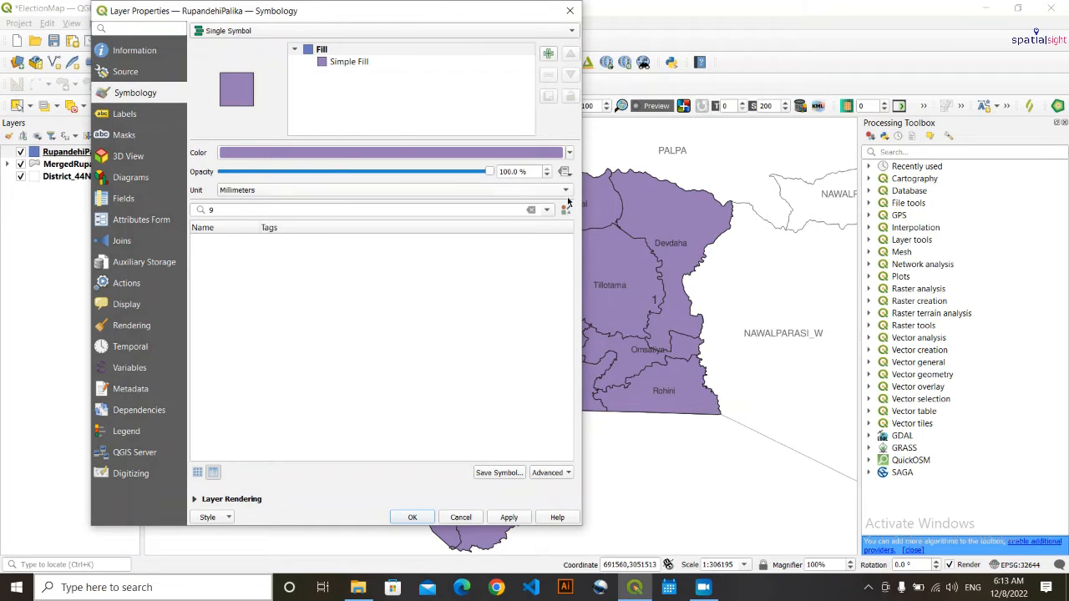
click(568, 153)
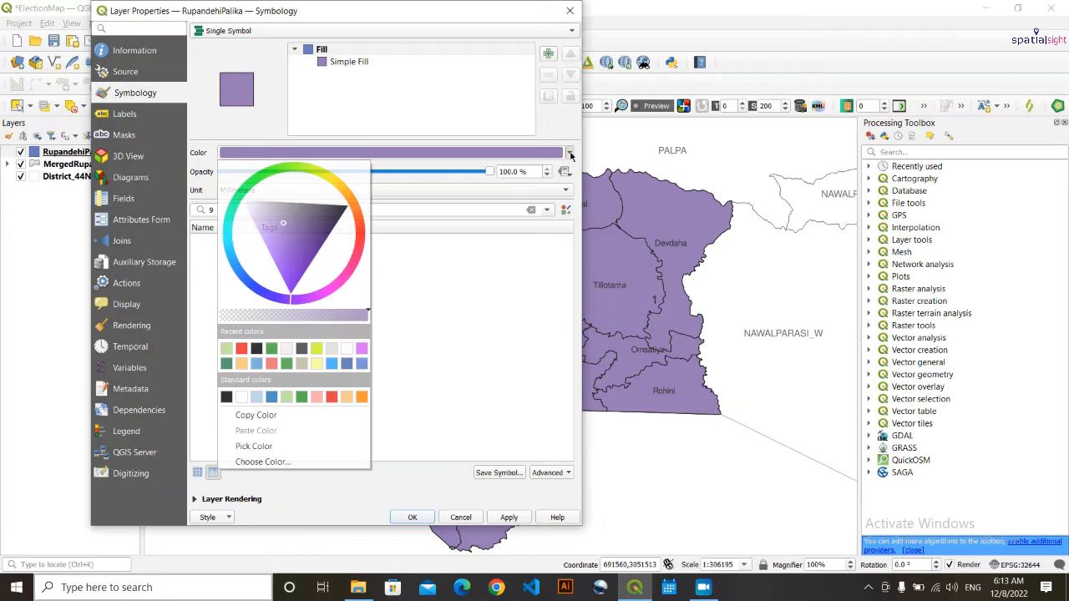
click(490, 240)
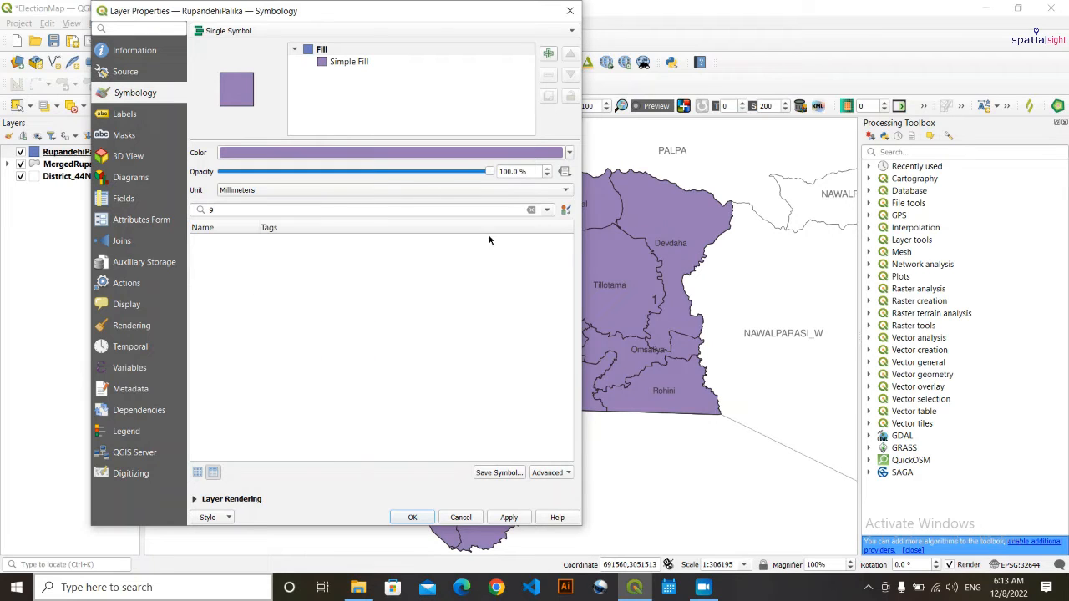
click(362, 63)
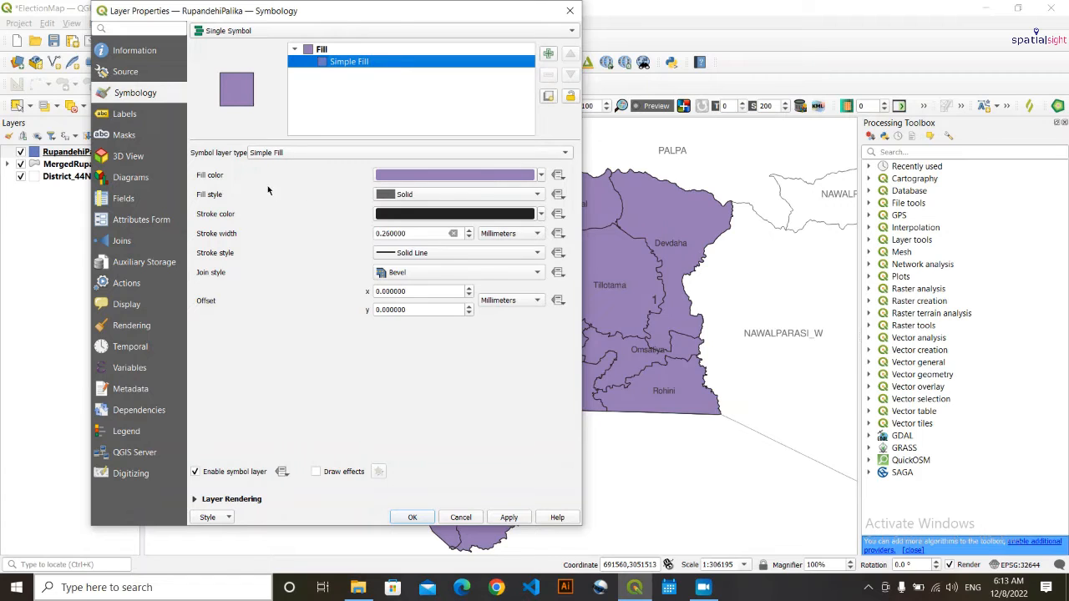
click(541, 177)
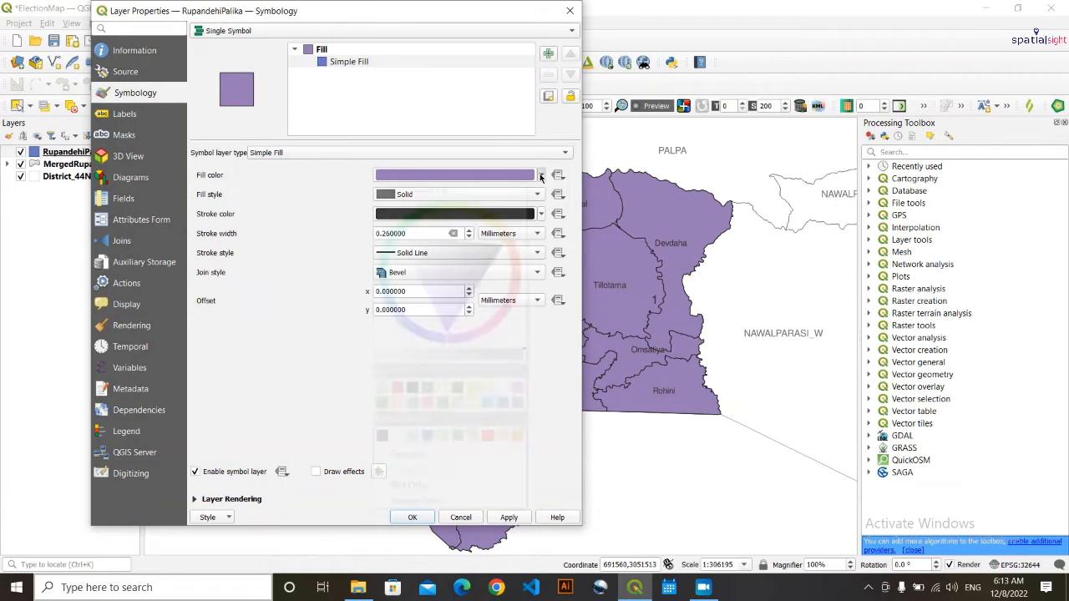
click(380, 193)
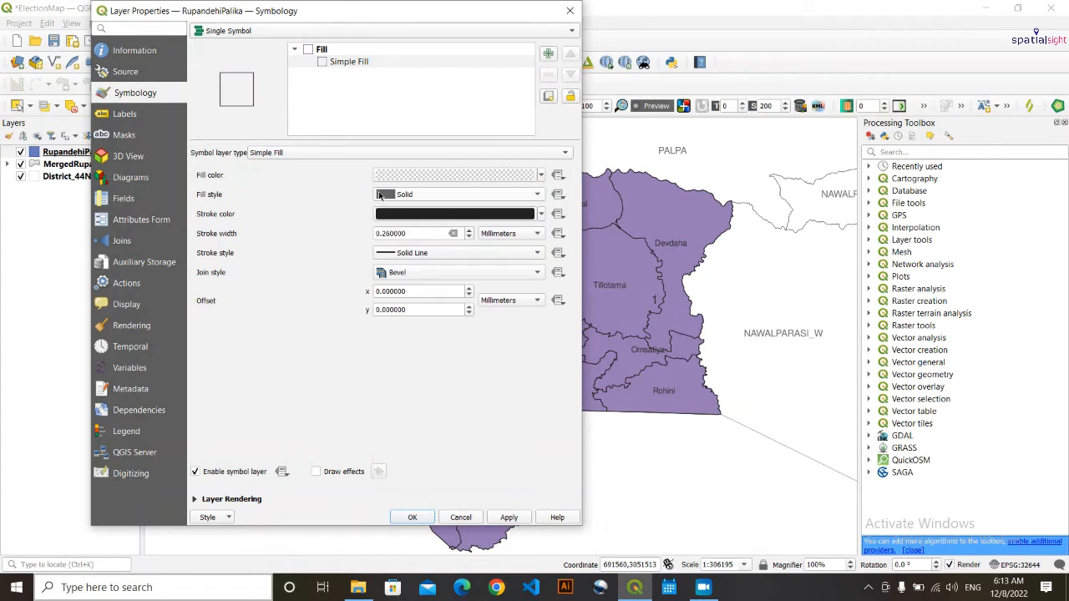
click(508, 517)
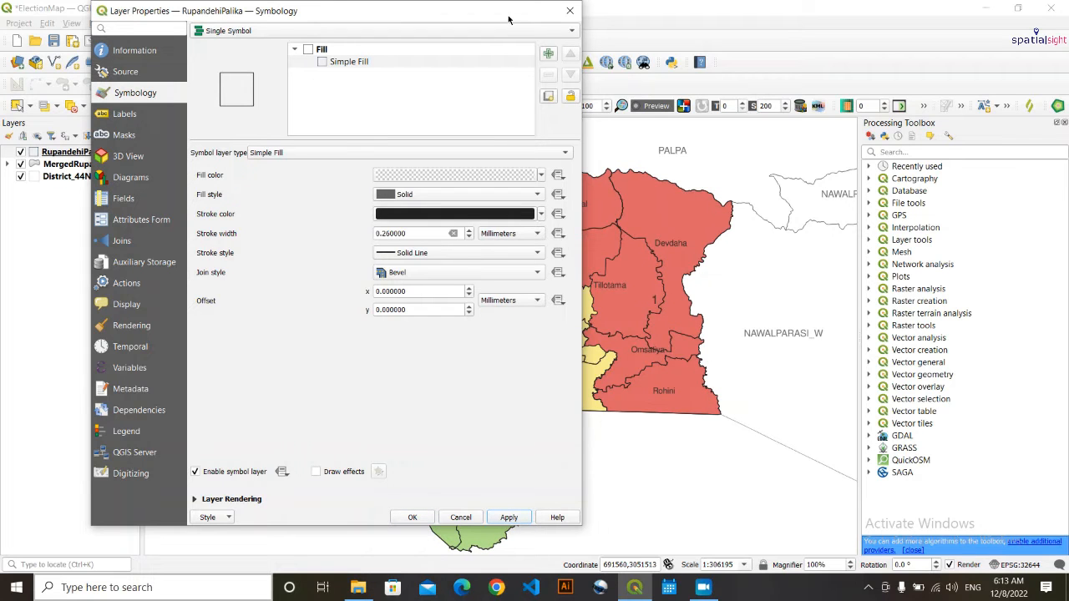
drag(500, 18, 619, 552)
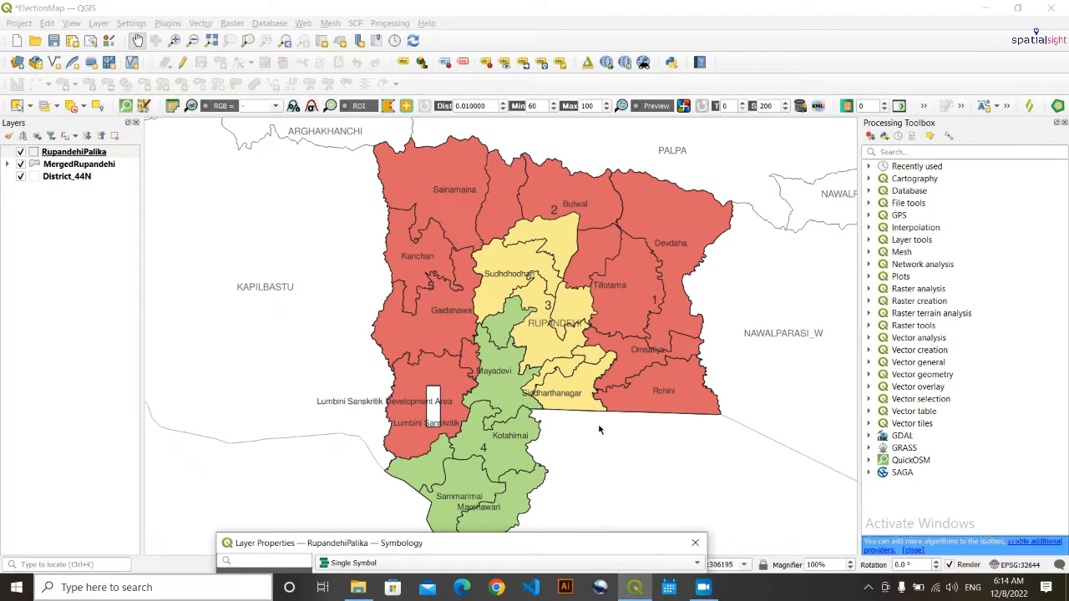
- Set the RupandehiPalika outline's stroke width to 0.13 mm, apply it and close the layer properties
drag(575, 546, 492, 53)
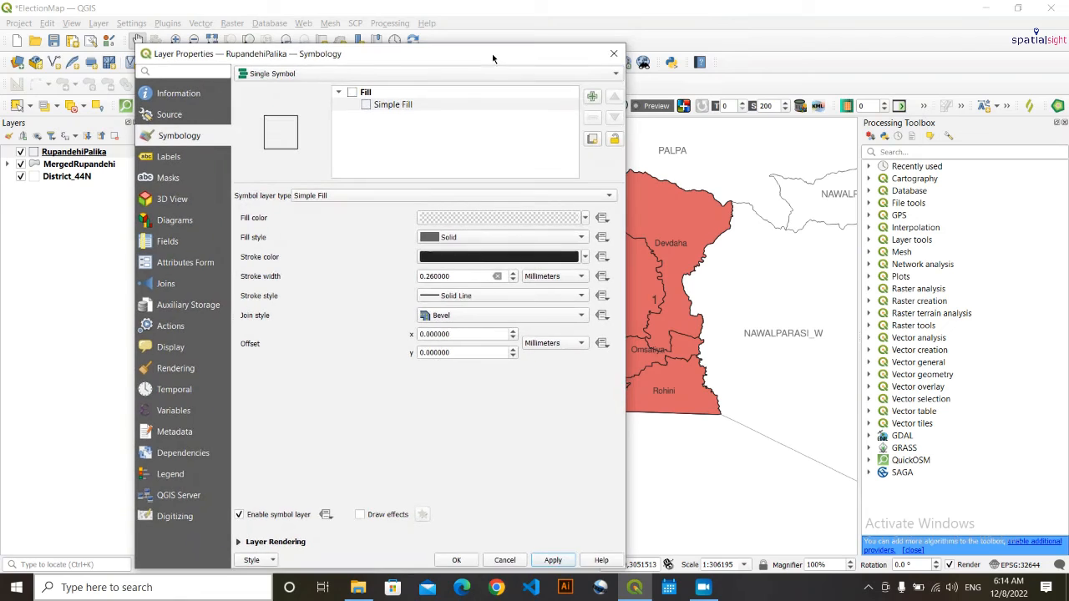
click(429, 278)
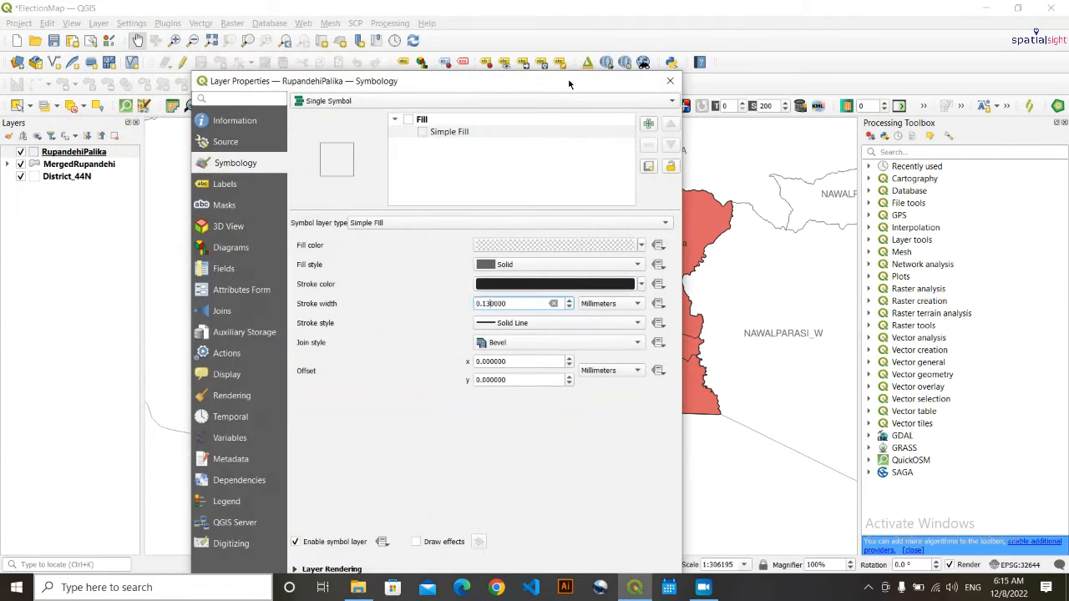
drag(568, 84, 534, 16)
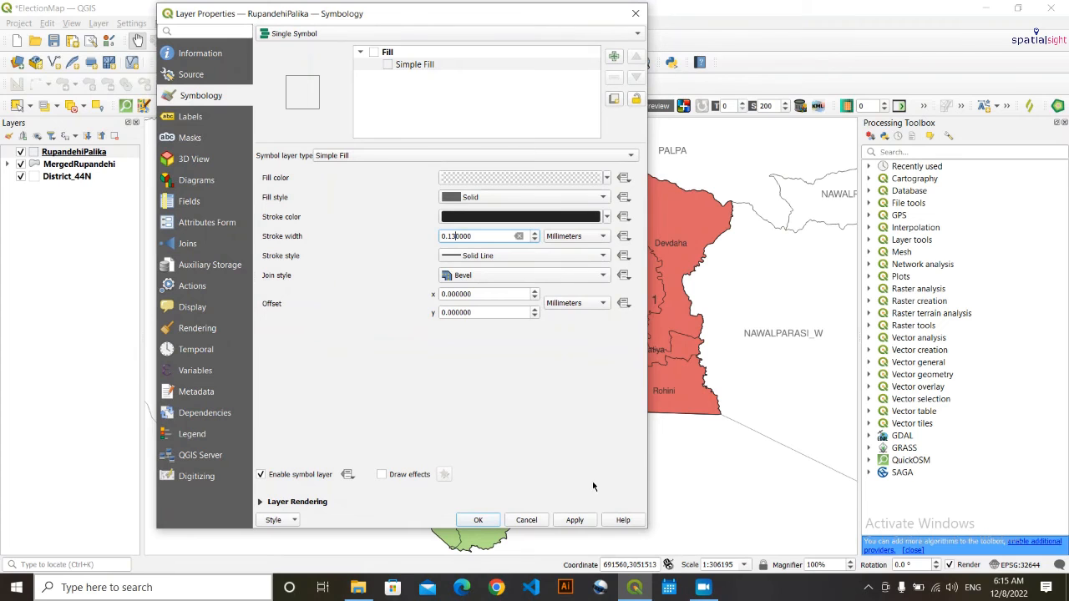
click(580, 520)
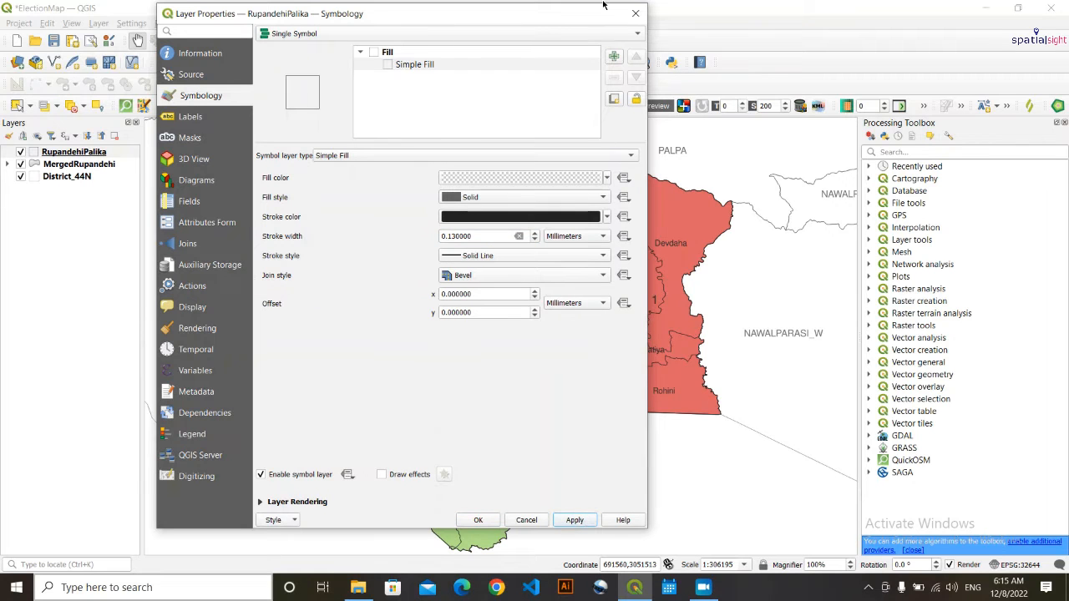
drag(578, 20, 592, 45)
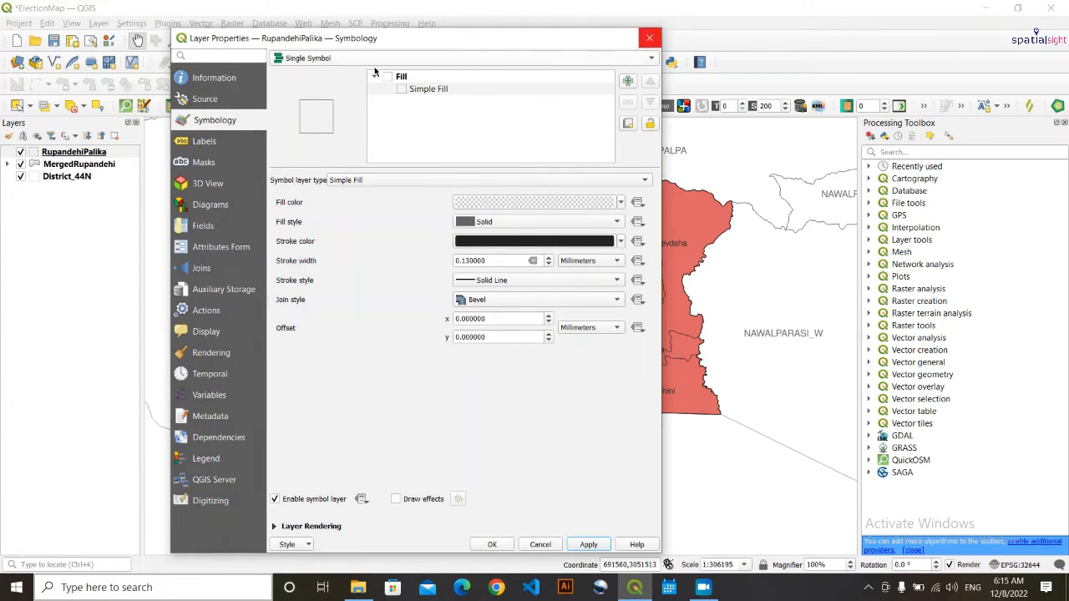
click(649, 37)
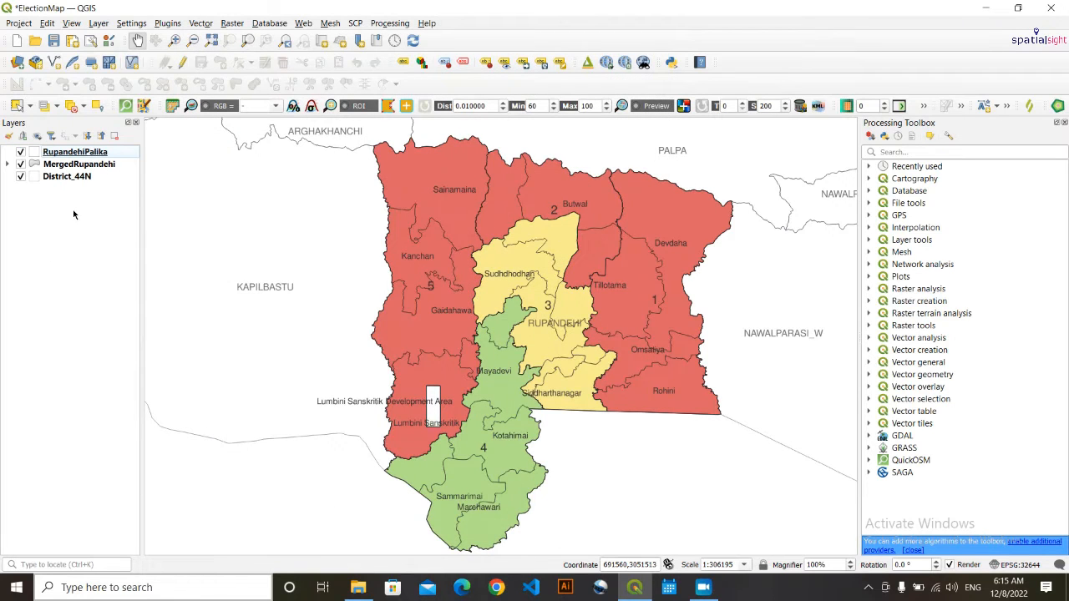
- Set the District_44N outline's stroke width to 0.08 mm and apply it to the map
drag(342, 279, 337, 303)
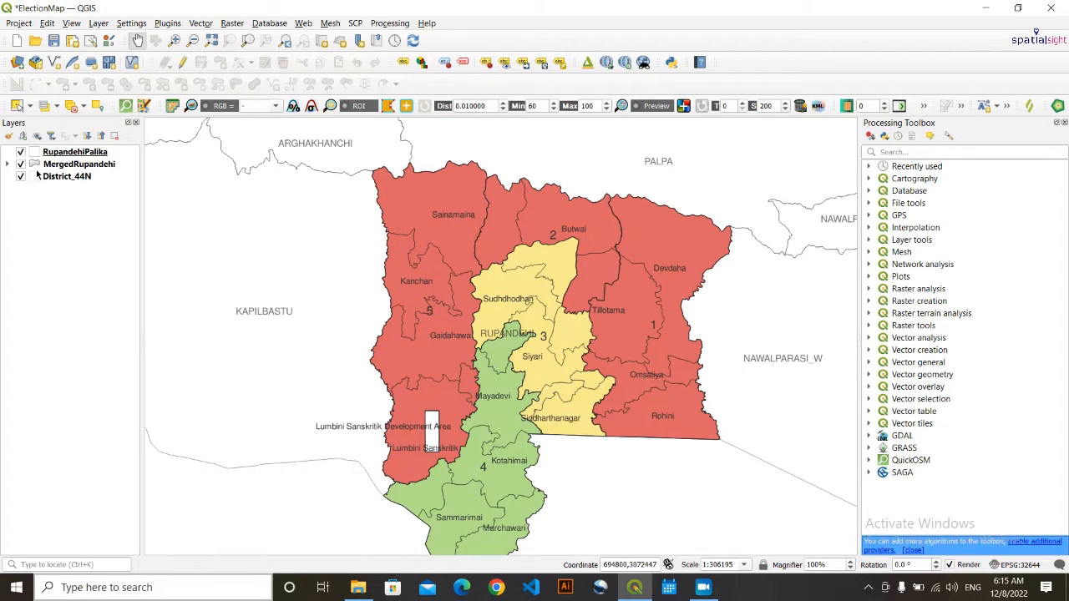
click(76, 178)
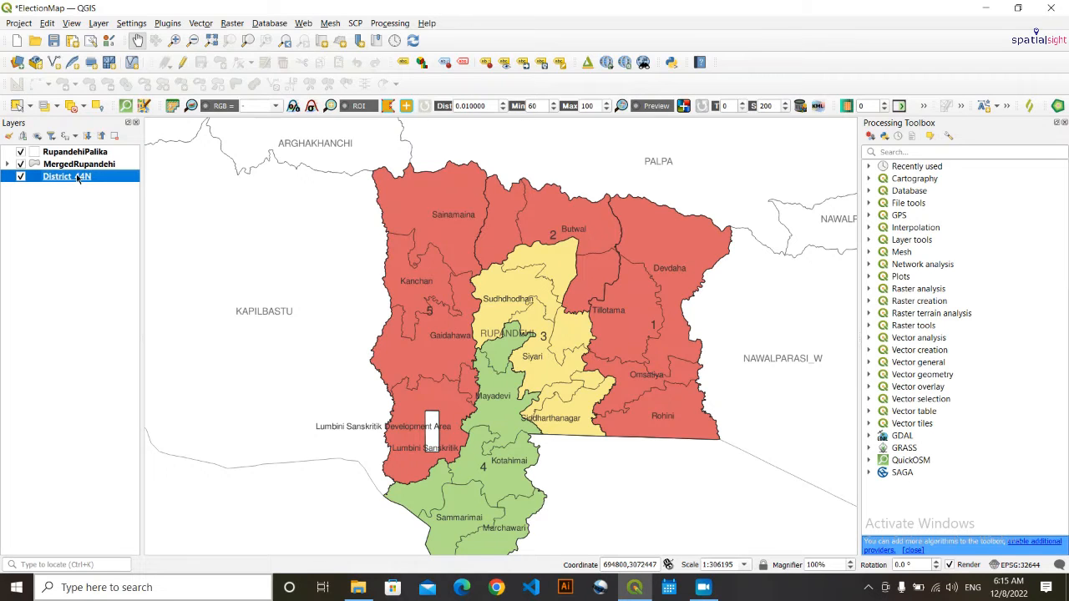
double_click(77, 178)
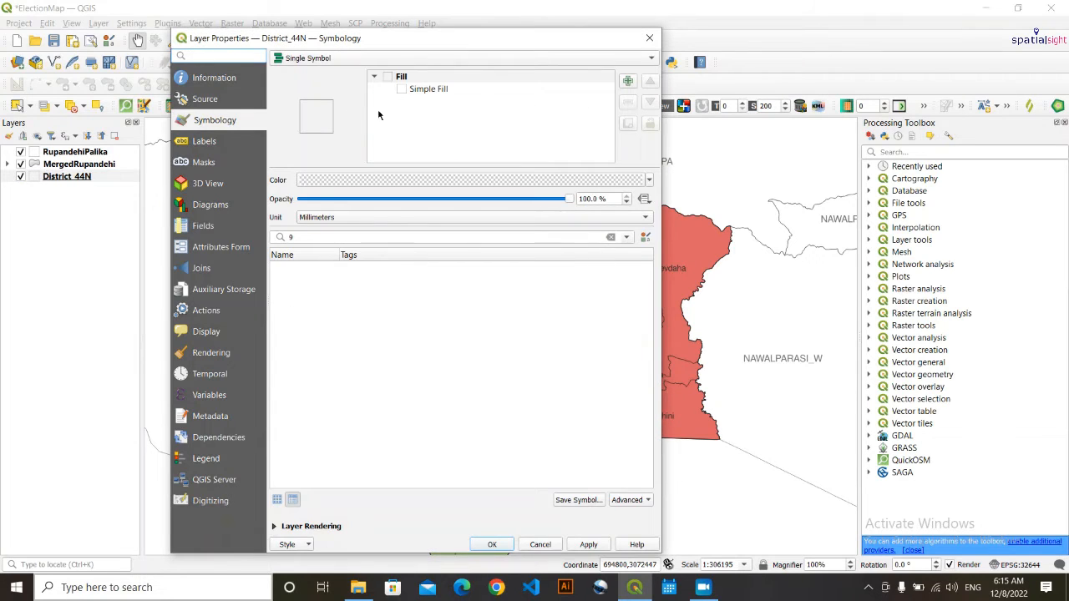
click(428, 89)
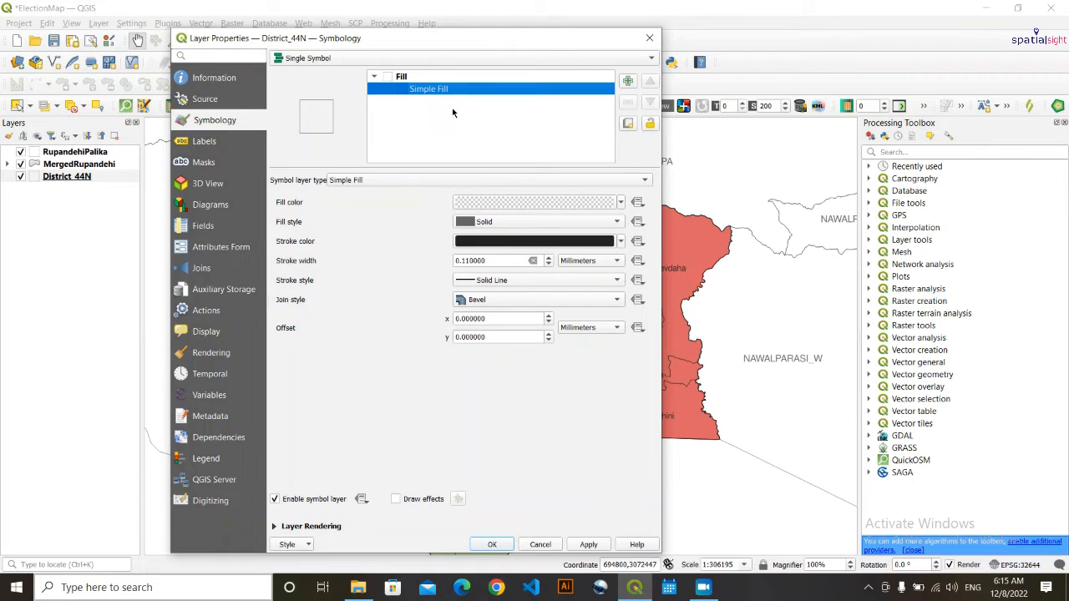
click(469, 261)
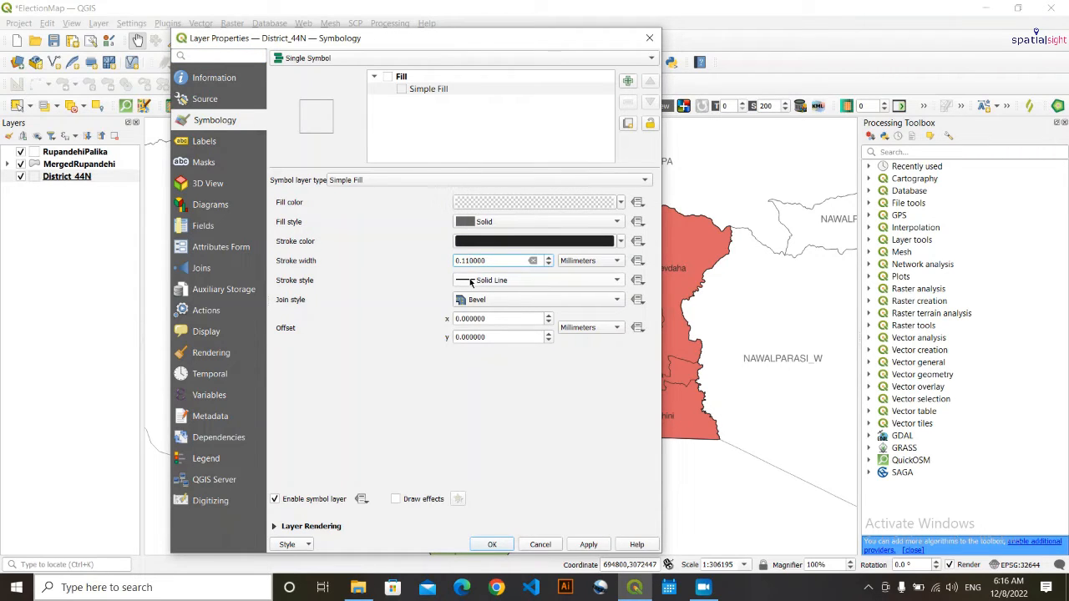
key(BackSpace)
text(8)
click(590, 545)
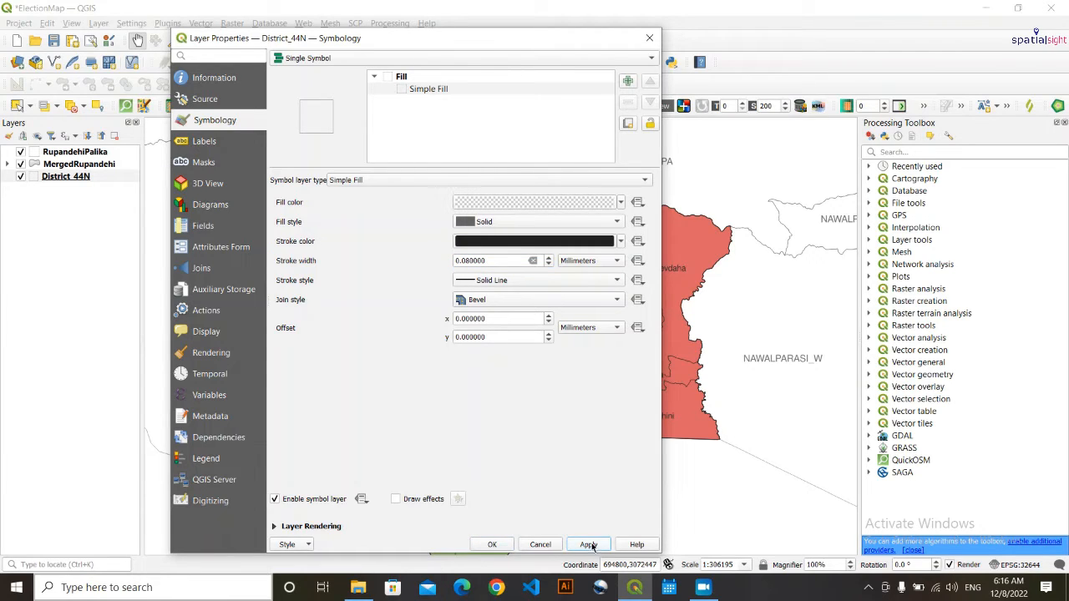
- Set the District_44N outline's stroke width to 0.05 mm, accept the symbology and save the project
click(469, 261)
key(BackSpace)
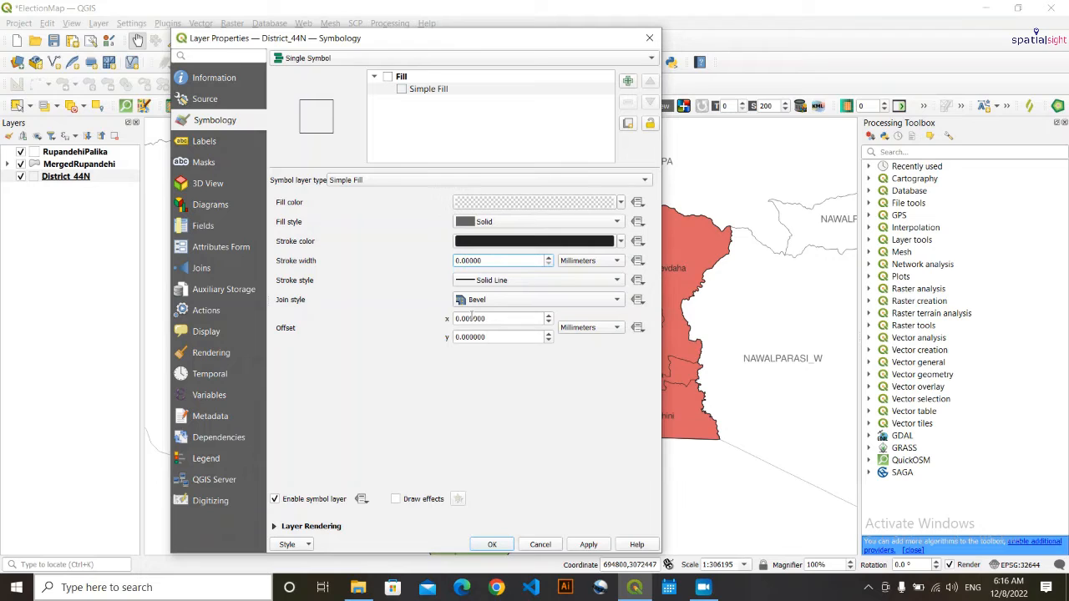
text(5)
click(595, 544)
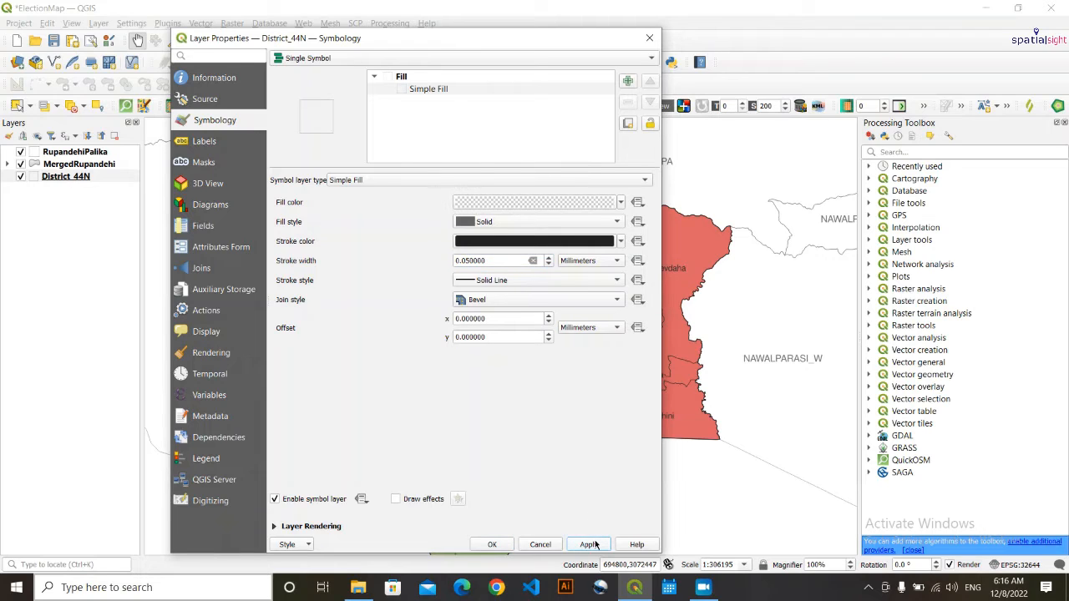
click(499, 544)
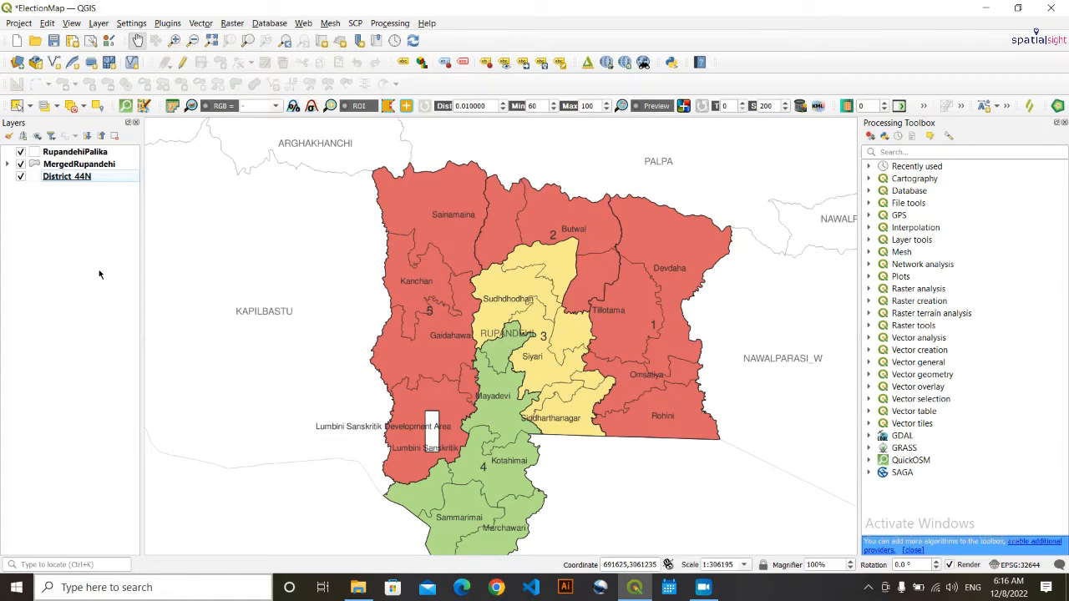
key(ctrl+s)
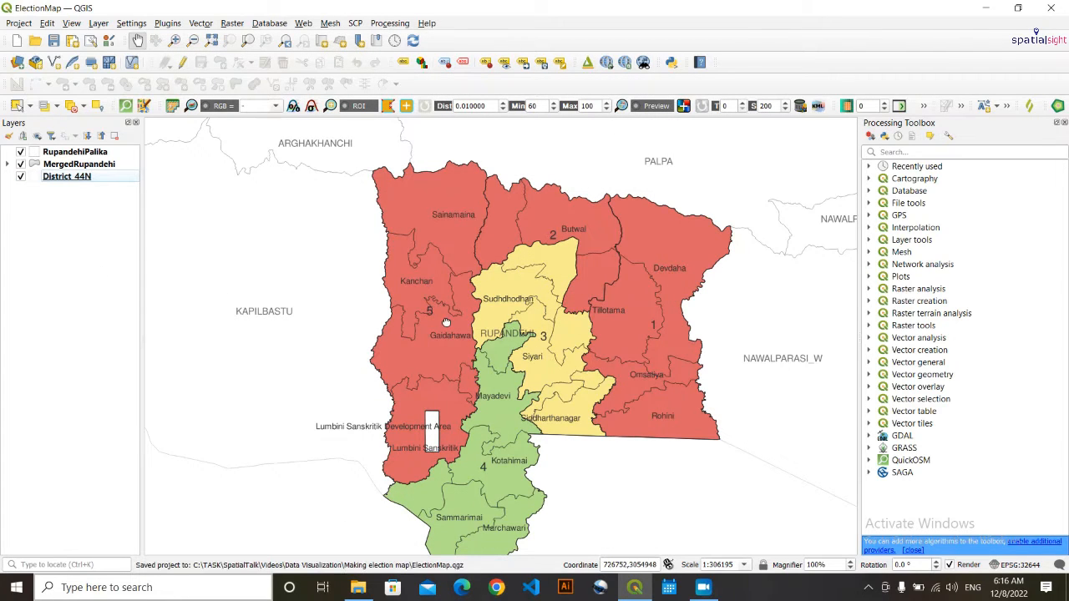
drag(446, 322, 442, 302)
click(48, 296)
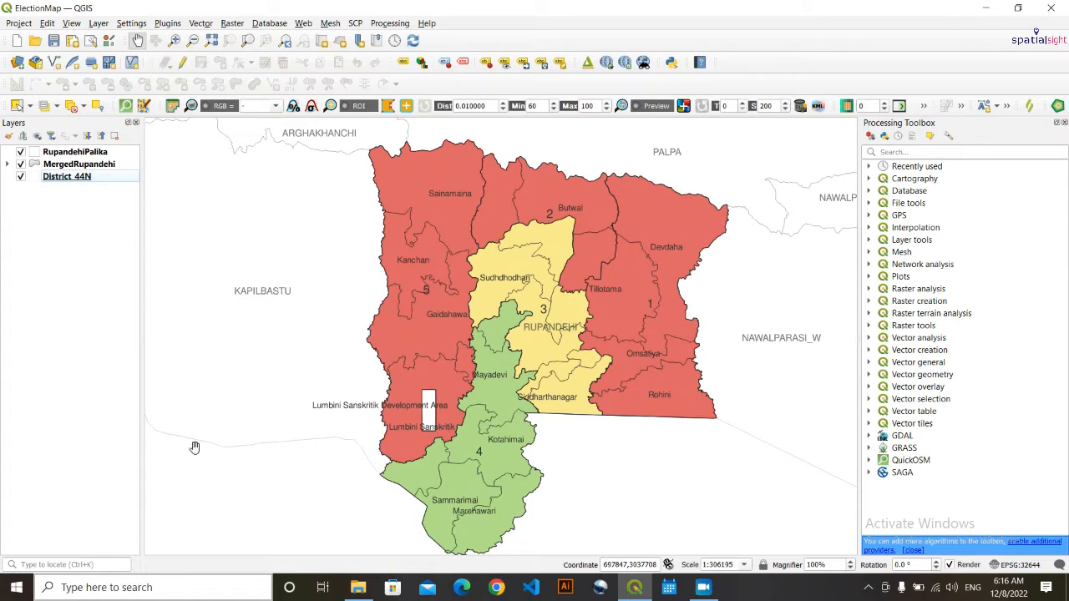
drag(360, 261, 348, 281)
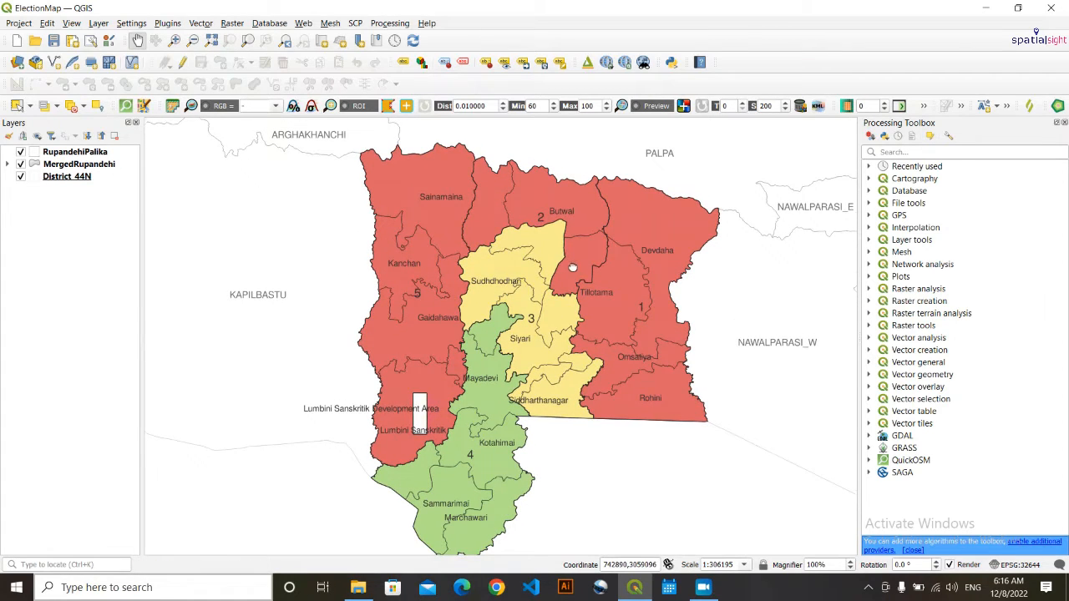
drag(574, 265, 574, 247)
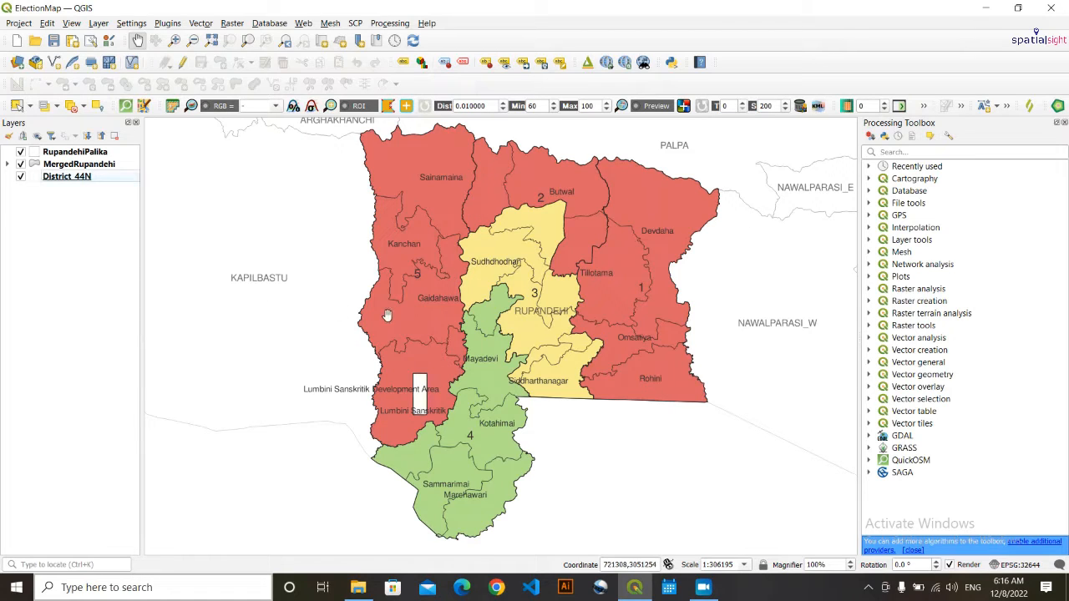
drag(369, 323, 369, 334)
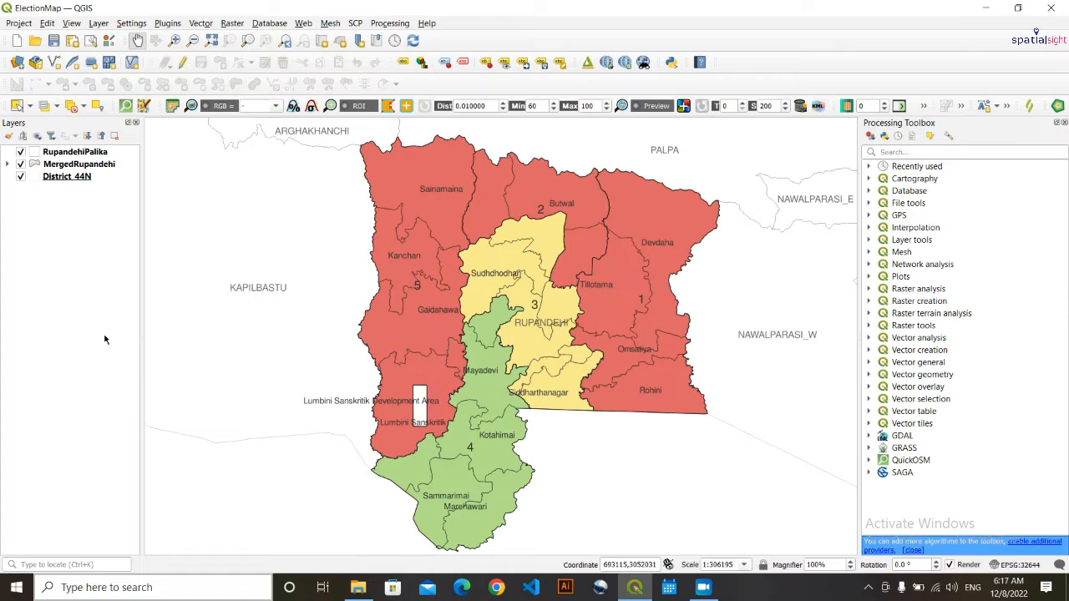
drag(441, 192, 439, 190)
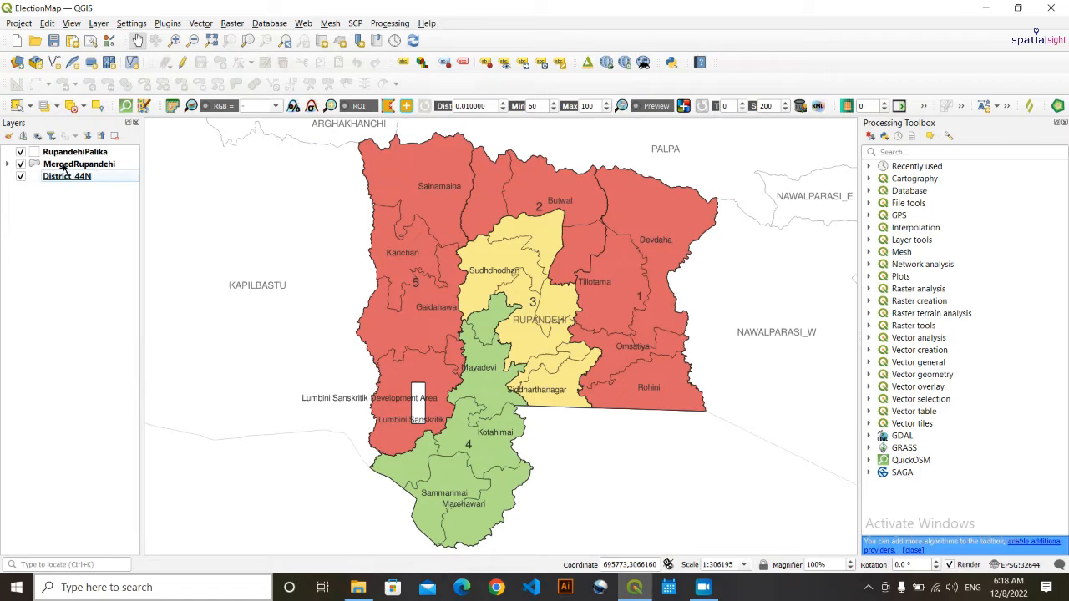
- Check the MergedRupandehi layer's label text settings and accept them
click(110, 165)
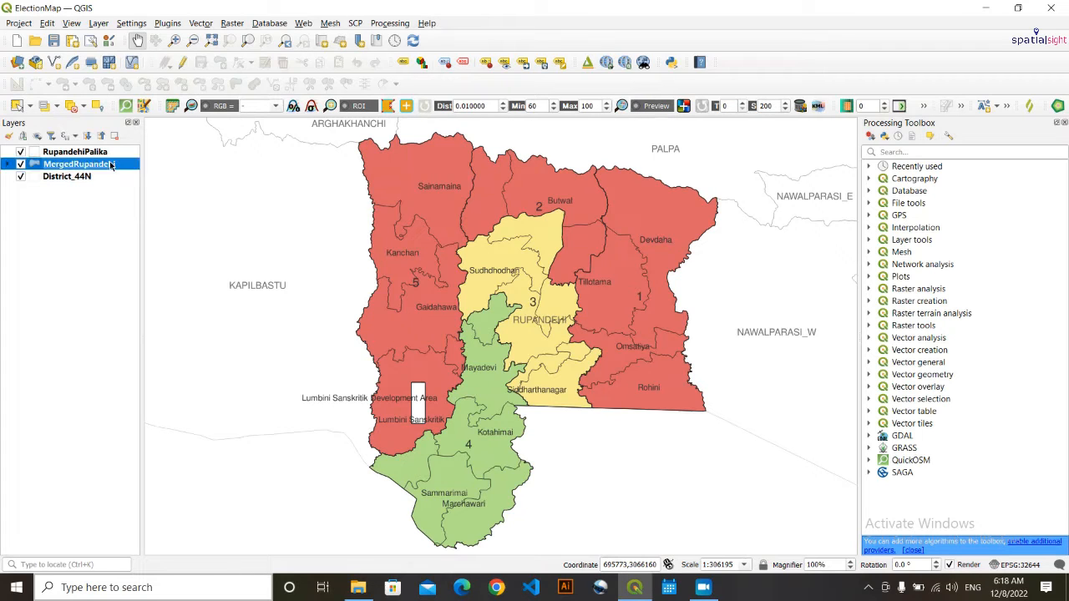
double_click(111, 164)
click(205, 141)
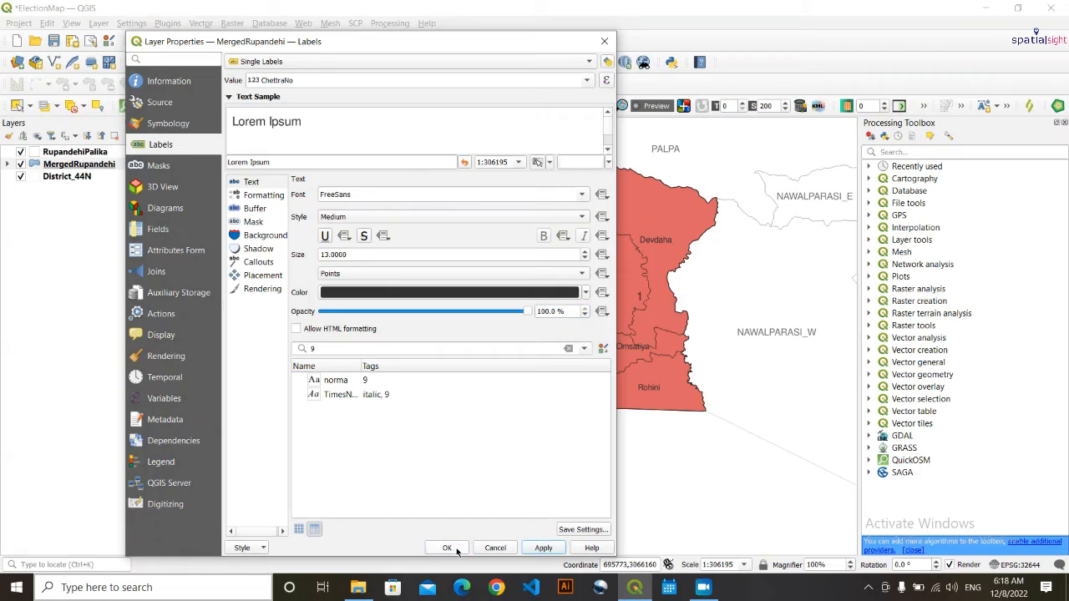
click(492, 544)
click(372, 438)
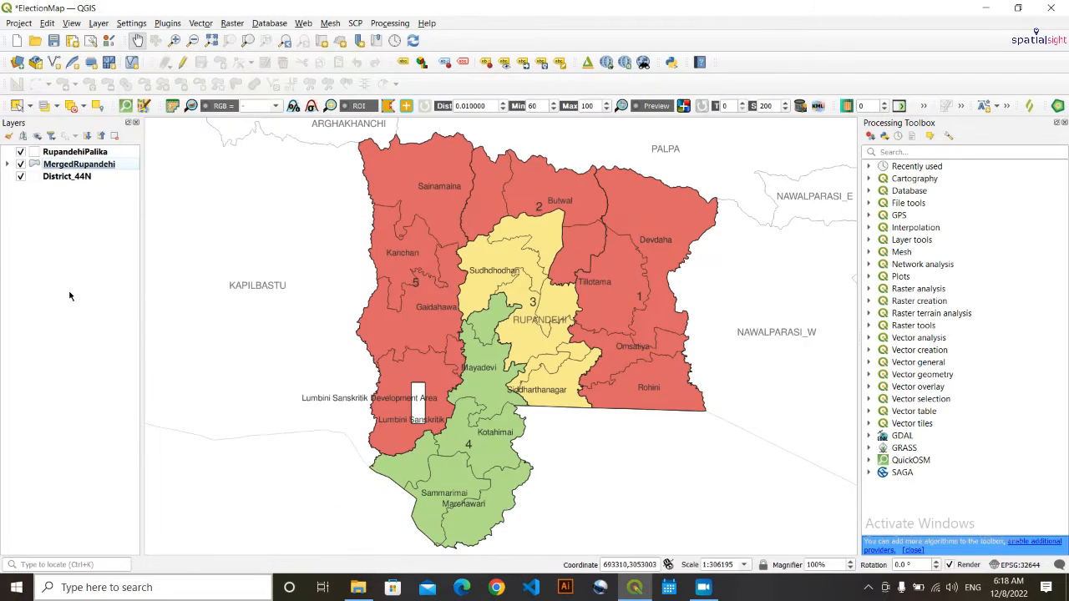
- Set the RupandehiPalika label text opacity to 80%, apply it and accept the layer properties
click(98, 155)
double_click(99, 155)
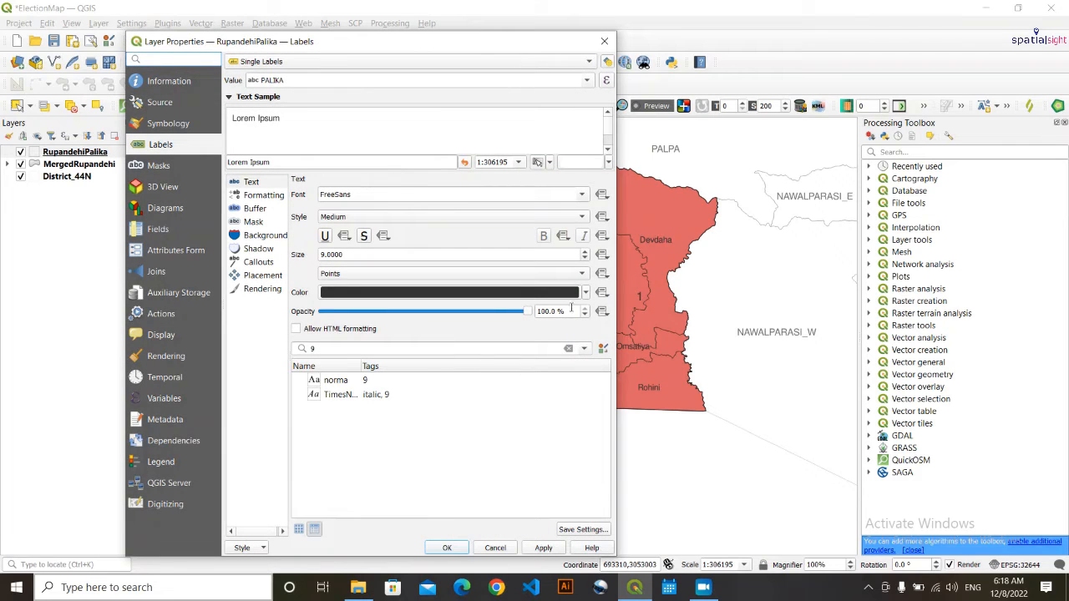
double_click(570, 312)
text(80)
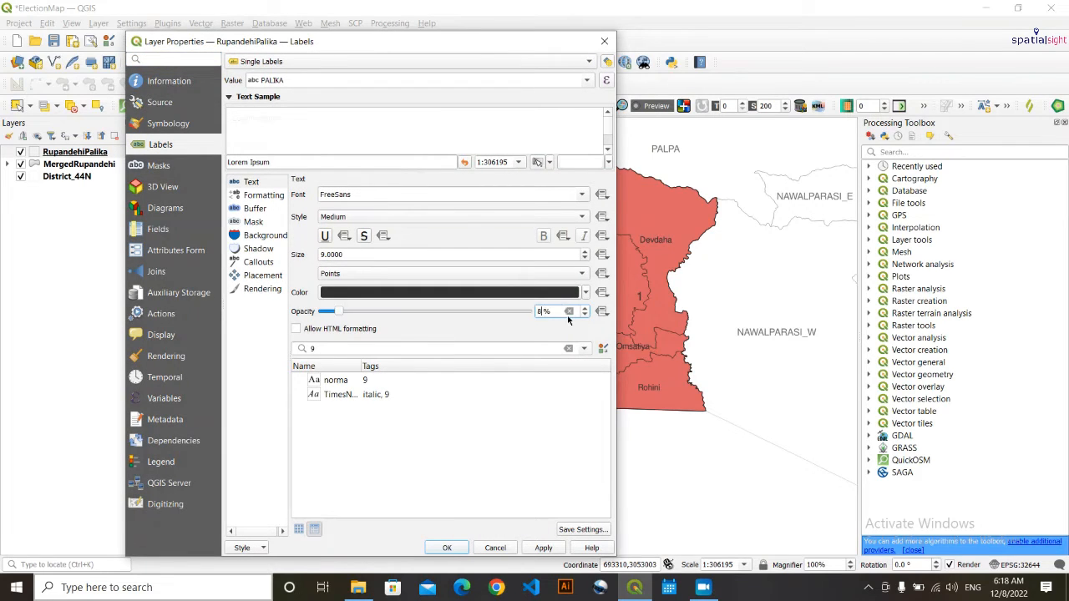
click(544, 548)
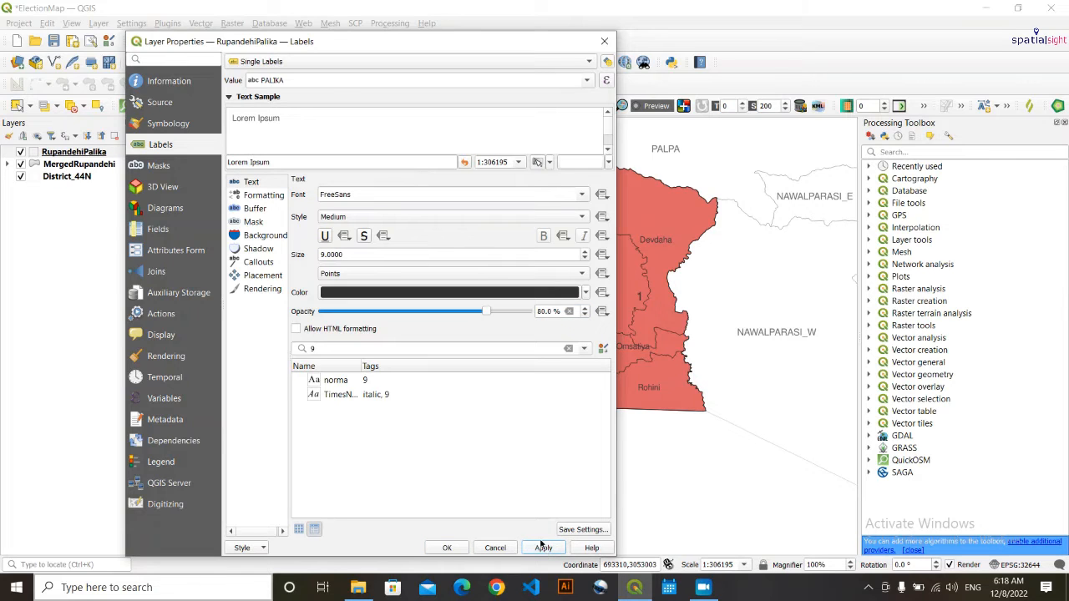
drag(440, 42, 423, 16)
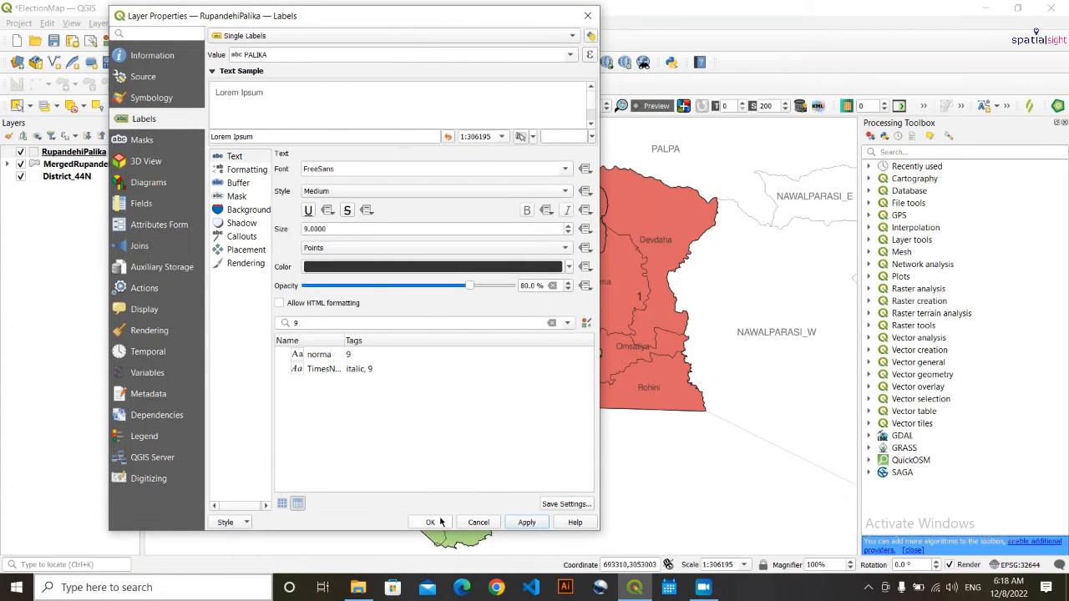
click(430, 522)
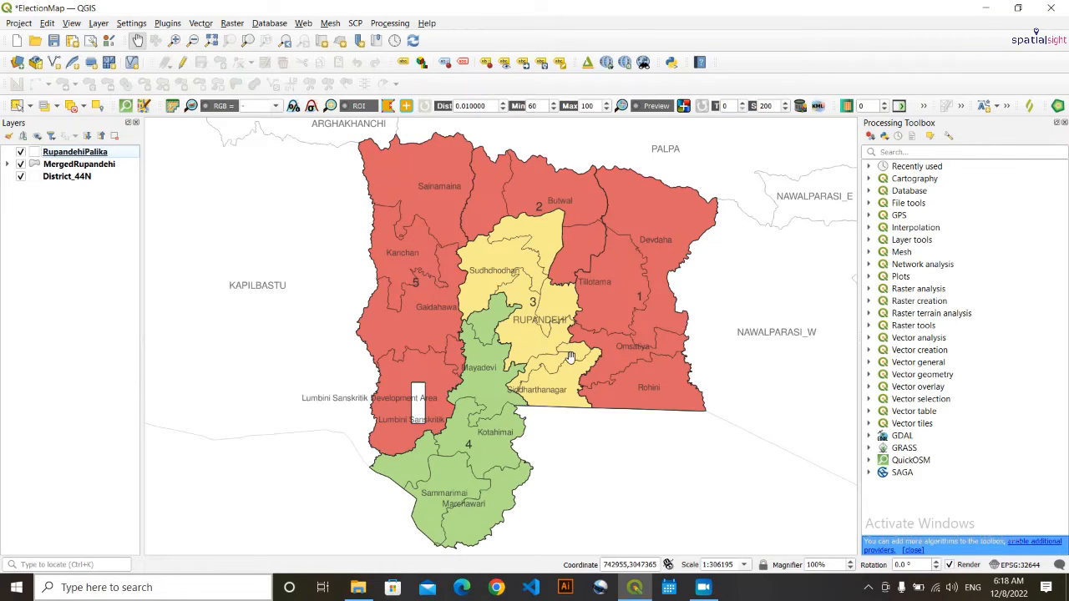
- Set the MergedRupandehi label text size to 14 points, accept the layer properties and save the project
drag(507, 343, 493, 342)
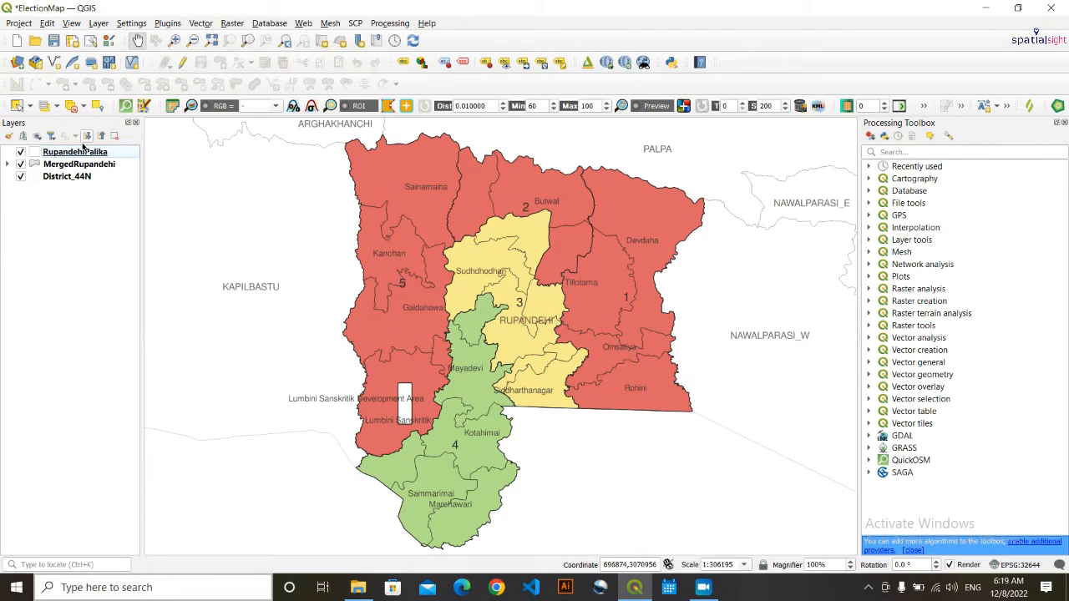
click(96, 166)
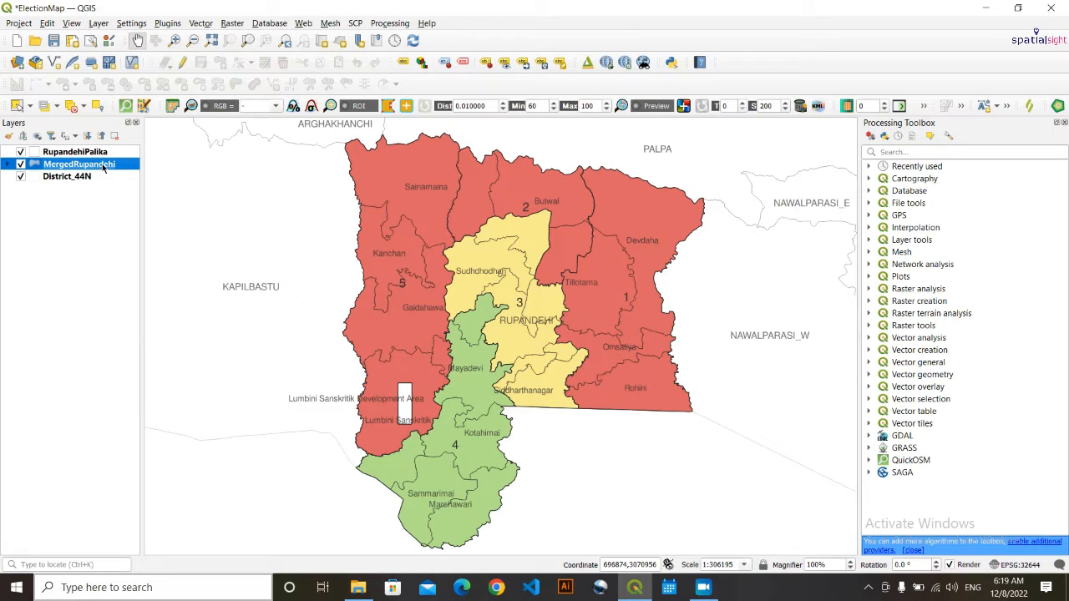
double_click(104, 167)
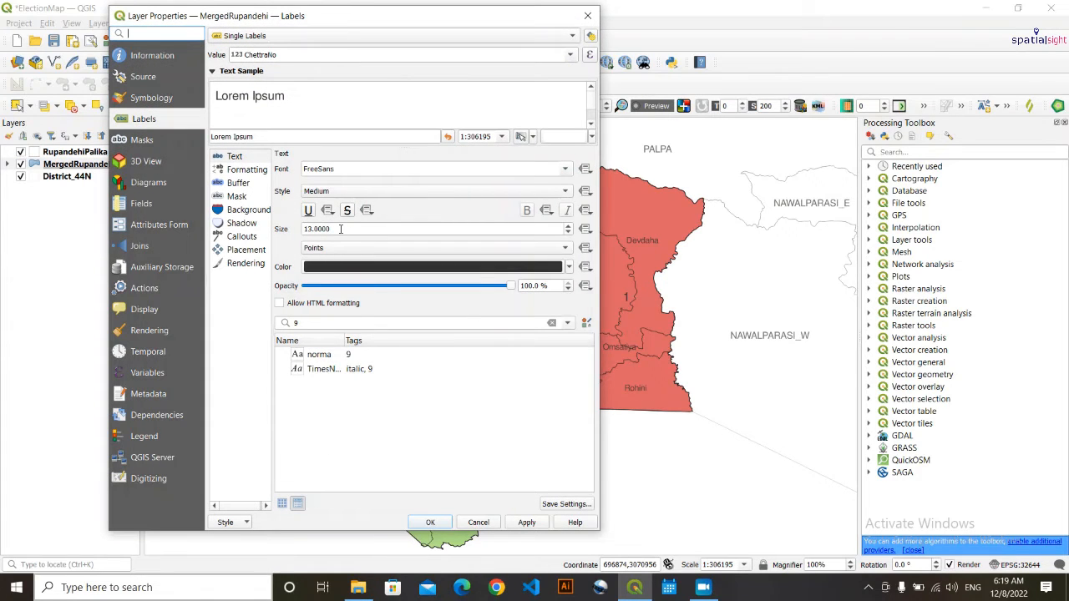
double_click(341, 229)
key(ctrl+a)
text(14)
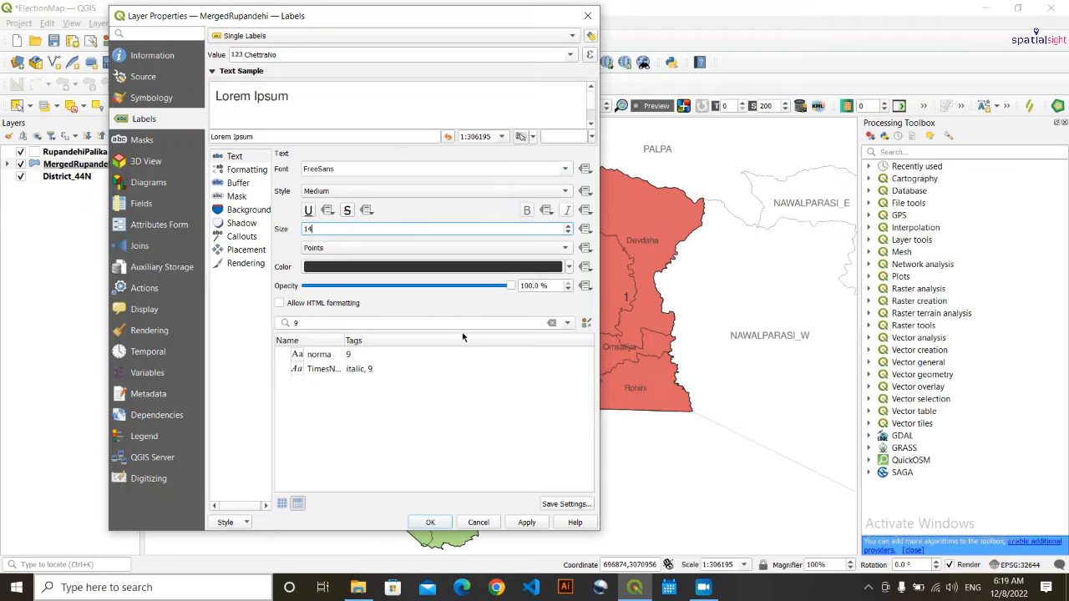
click(525, 521)
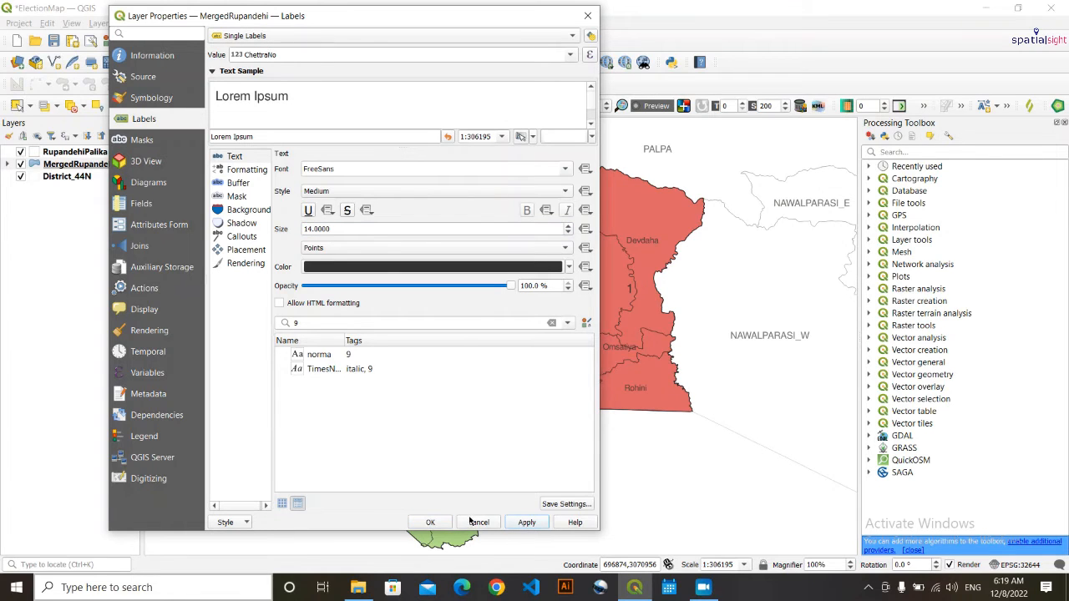
click(430, 522)
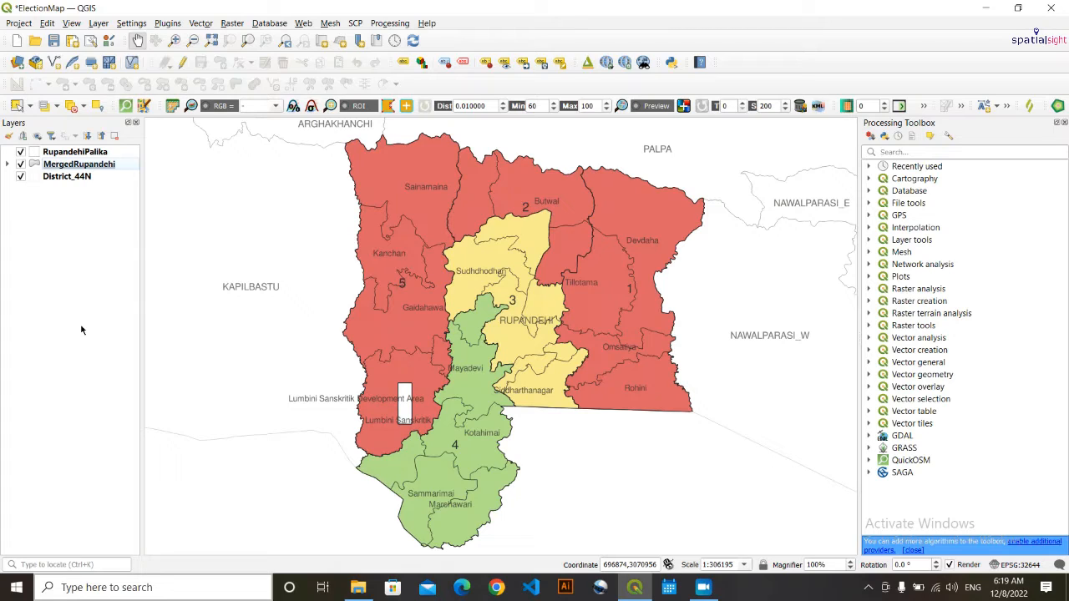
key(ctrl+s)
- Set the RupandehiPalika label text size to 10 points, accept the layer properties and save the project
click(87, 155)
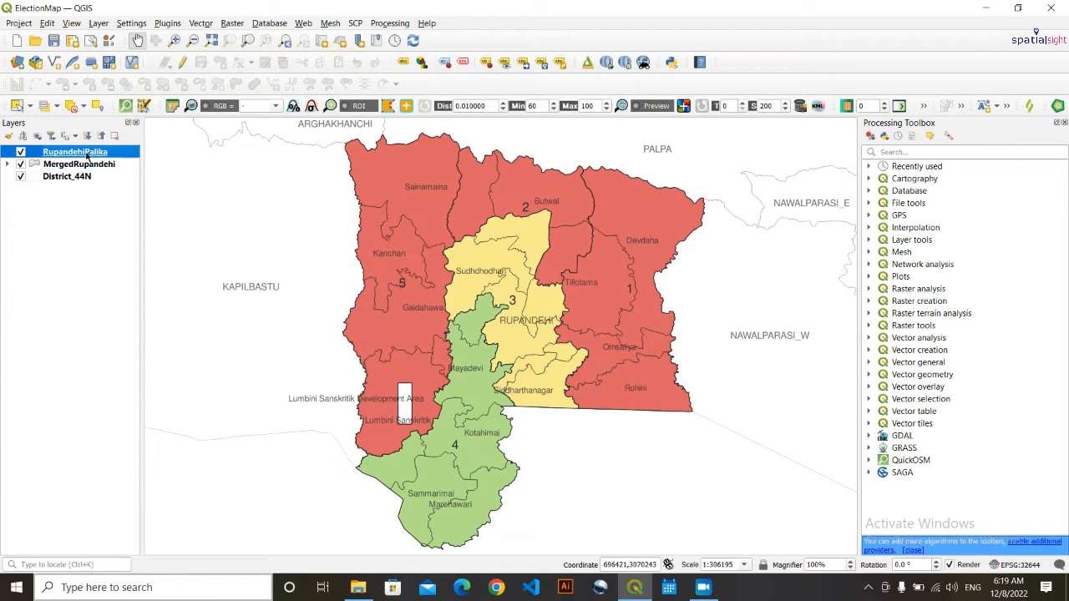
double_click(87, 154)
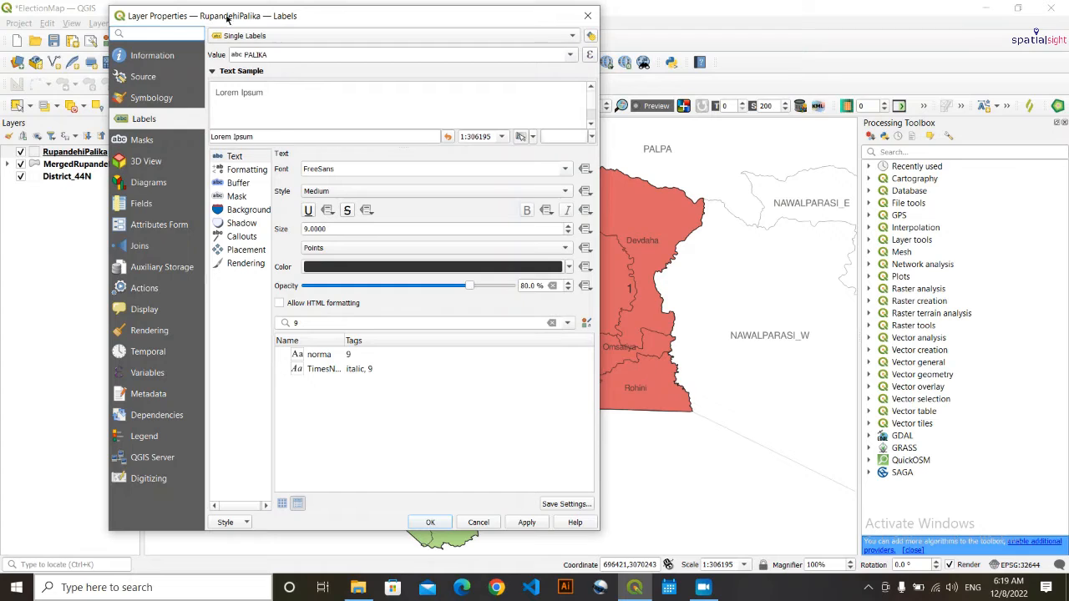
double_click(339, 228)
text(10)
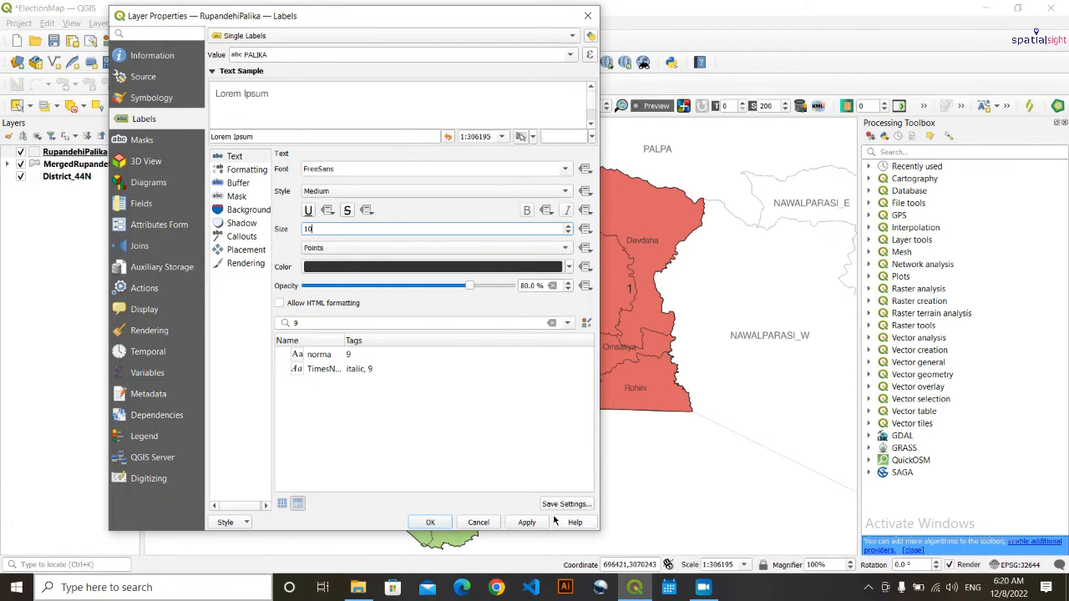
click(538, 522)
click(443, 524)
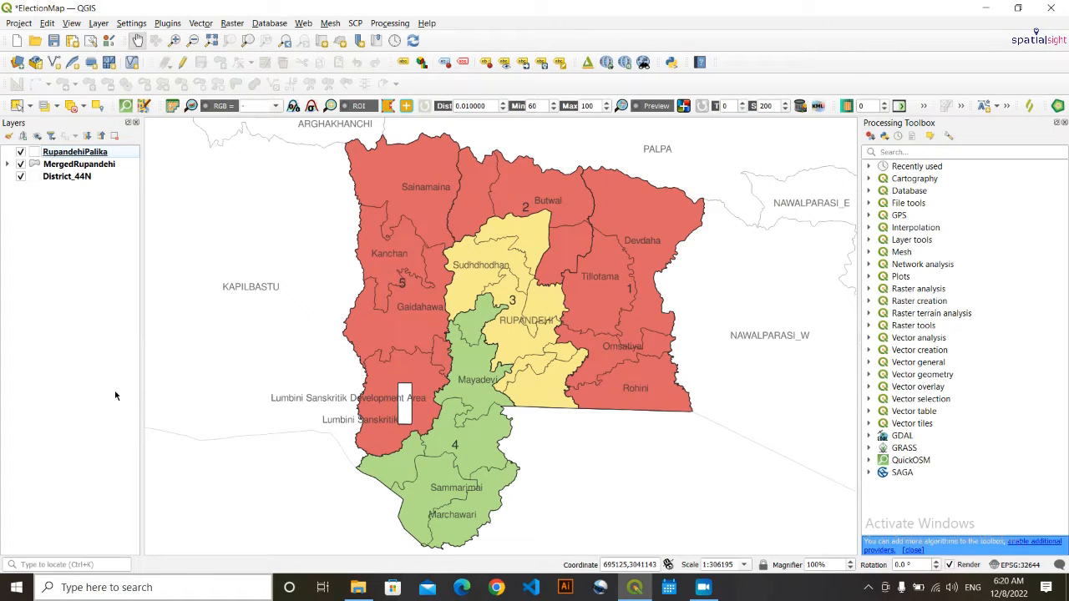
key(ctrl+s)
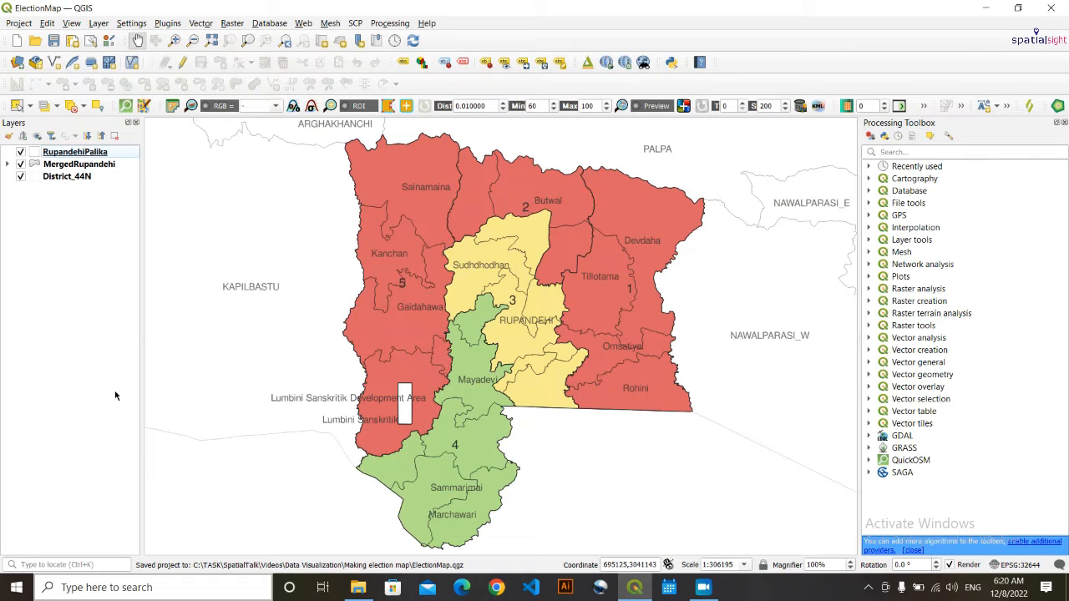
- Lower the District_44N label text opacity to 61%, accept the layer properties and save the project
drag(298, 323, 291, 334)
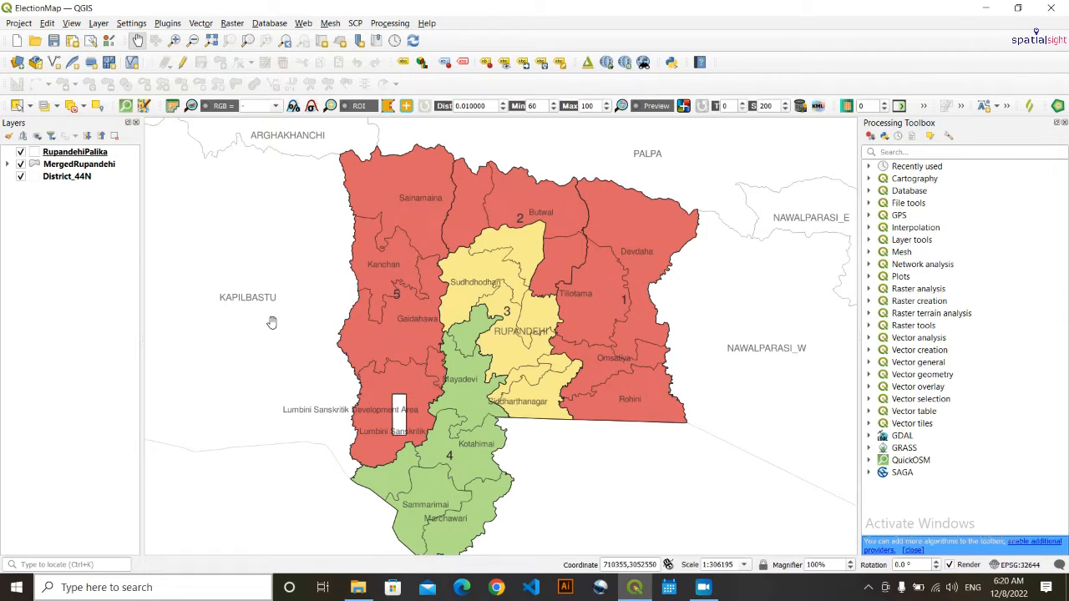
click(86, 177)
double_click(86, 177)
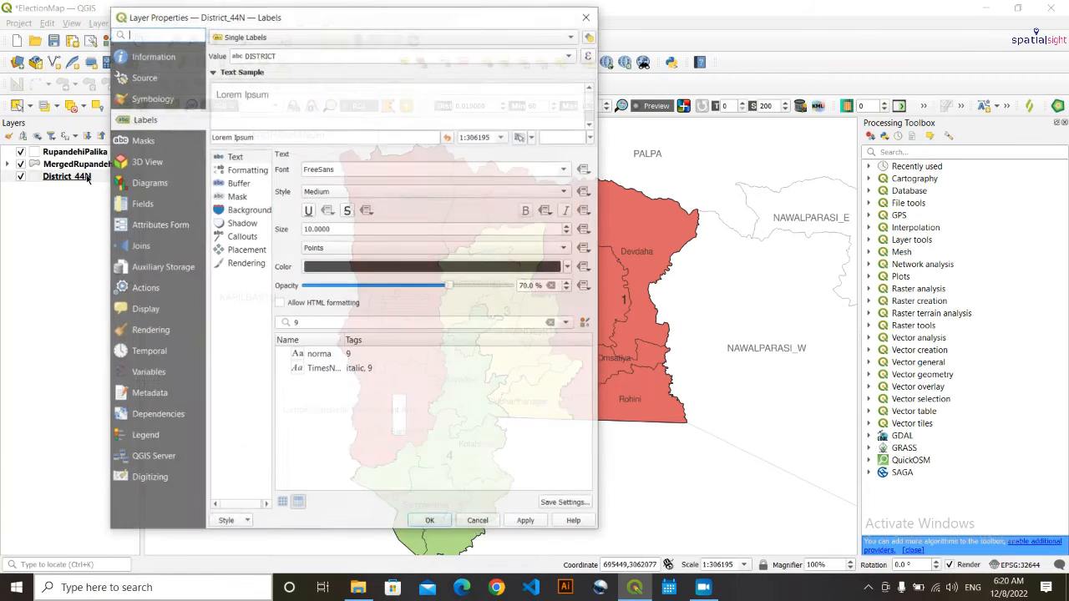
scroll(464, 286, down, 1)
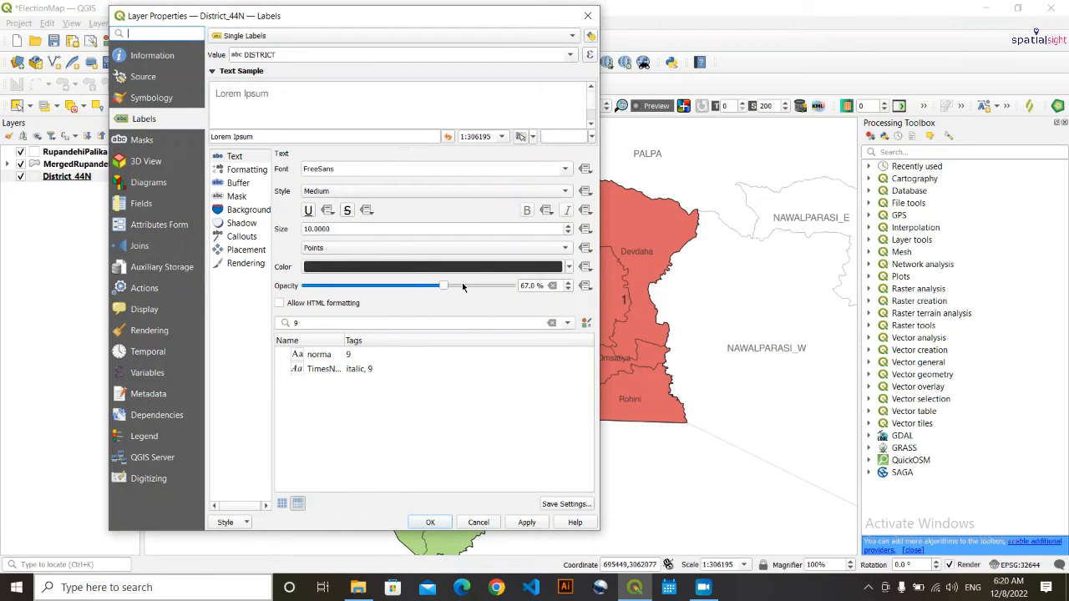
scroll(464, 286, down, 1)
scroll(464, 287, up, 1)
click(528, 521)
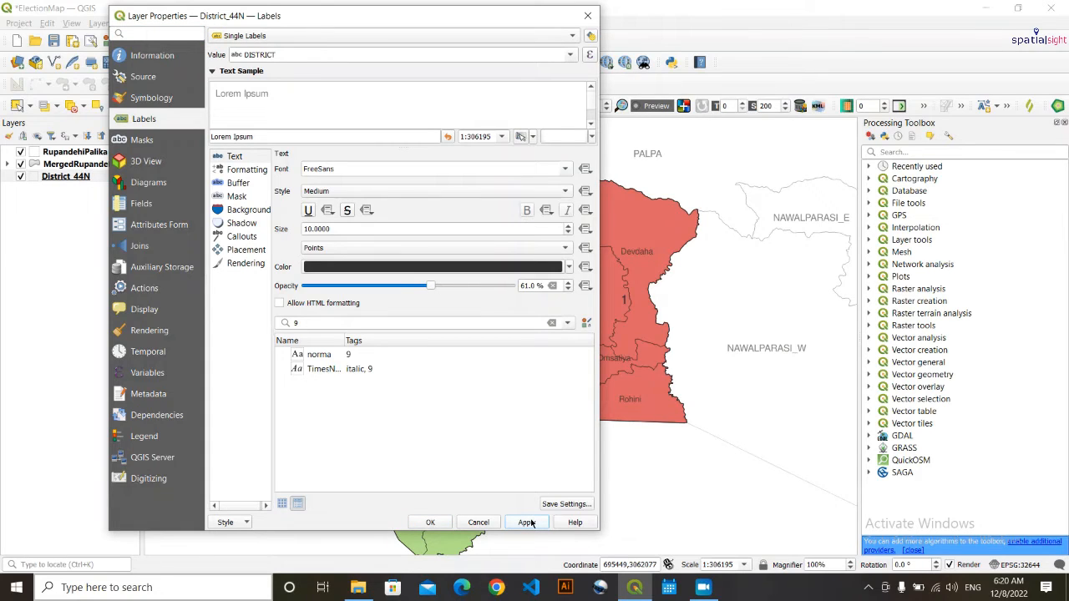
click(441, 524)
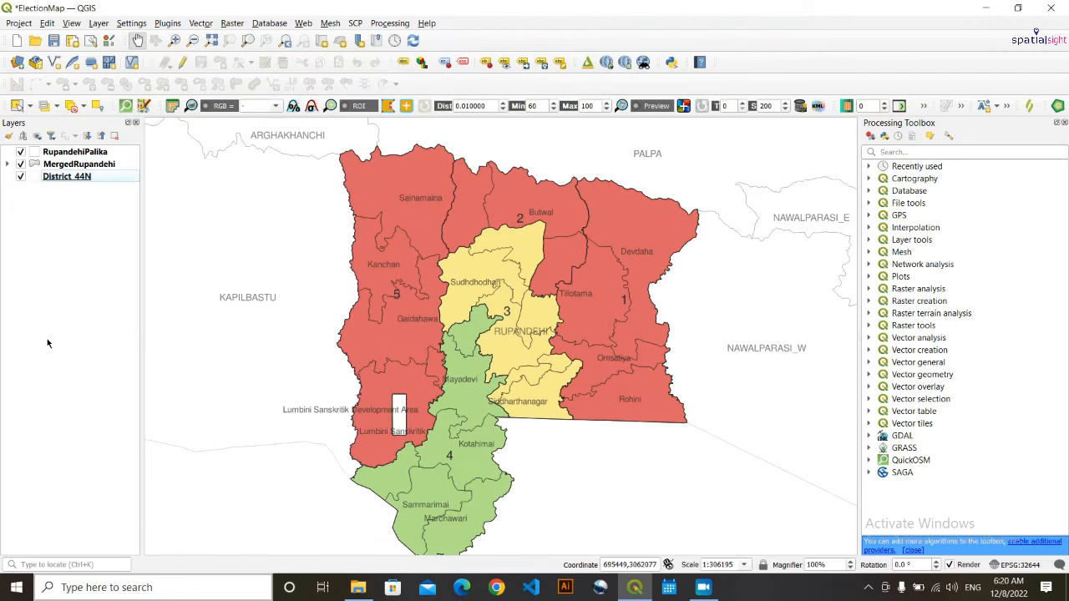
key(ctrl+s)
- Inspect the labels around Rupandehi's southern palikas and save the project again
drag(327, 504, 329, 482)
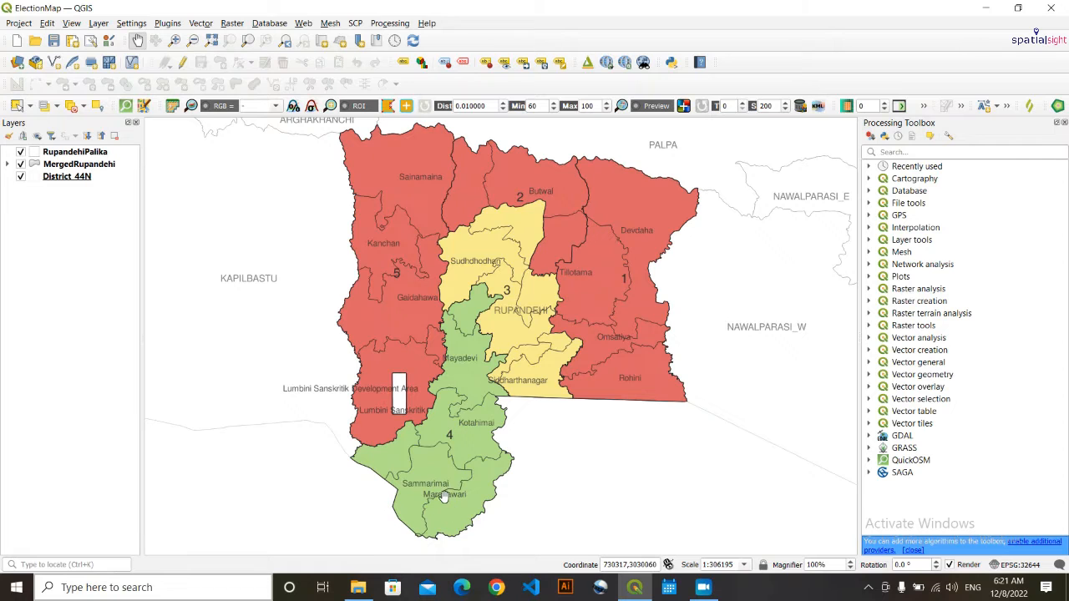
scroll(442, 494, up, 1)
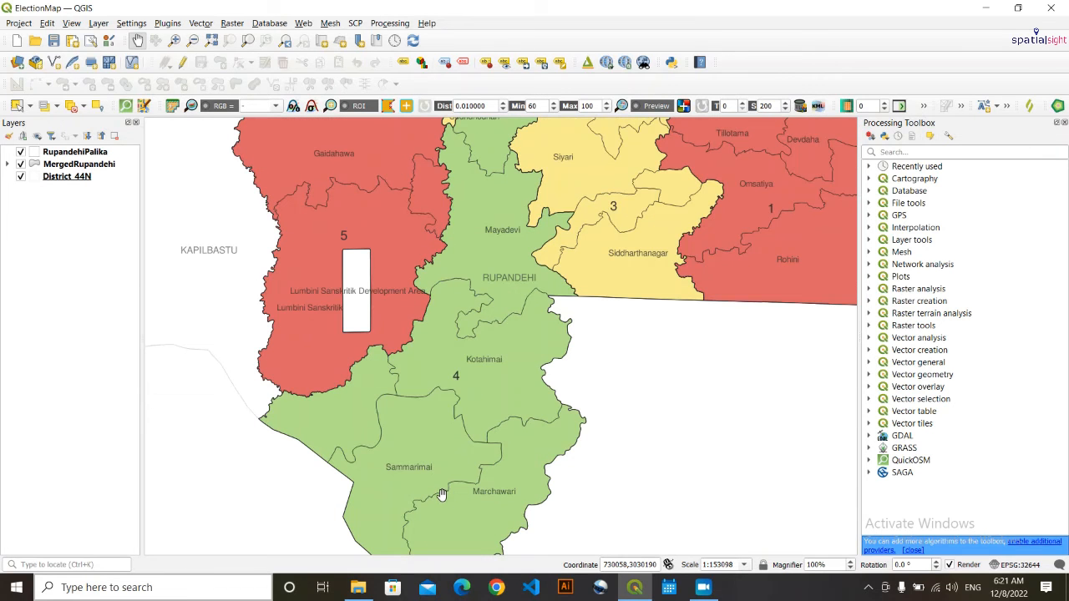
scroll(442, 493, down, 1)
drag(442, 494, 437, 506)
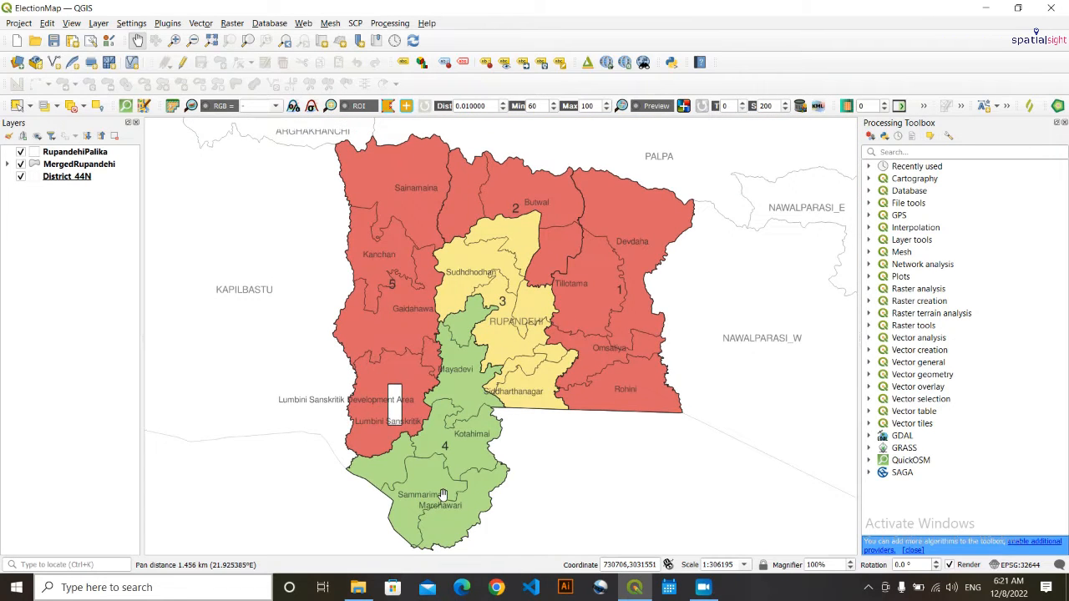
click(58, 406)
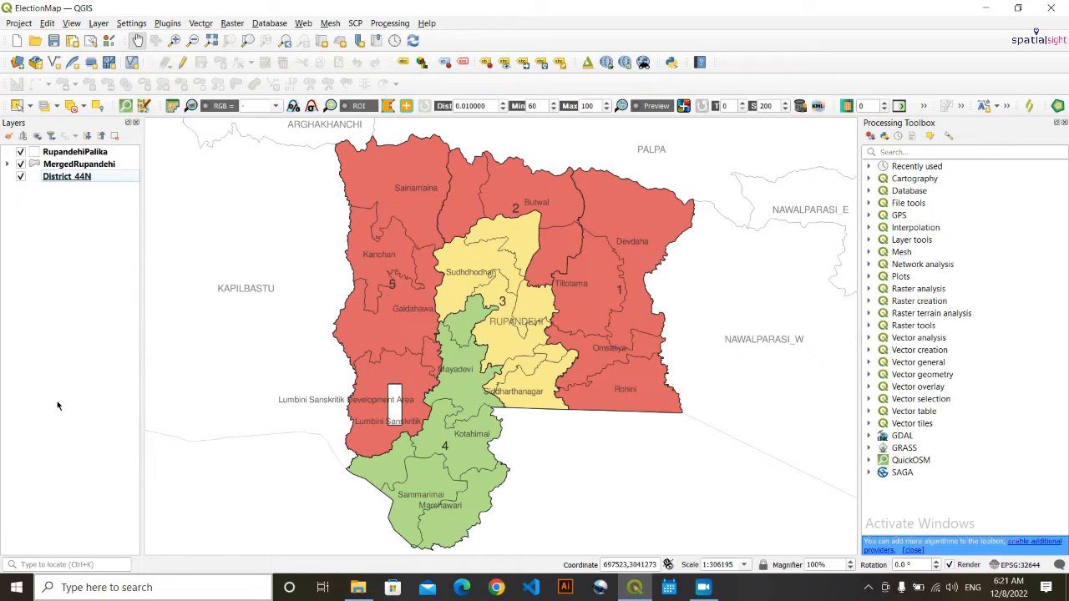
key(ctrl+s)
key(ctrl+s)
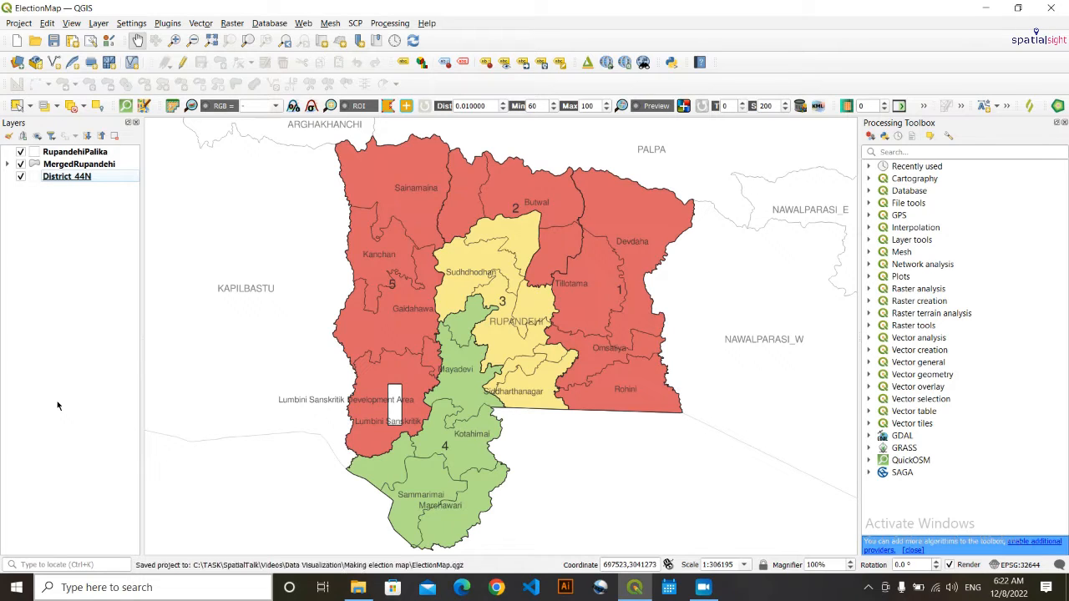
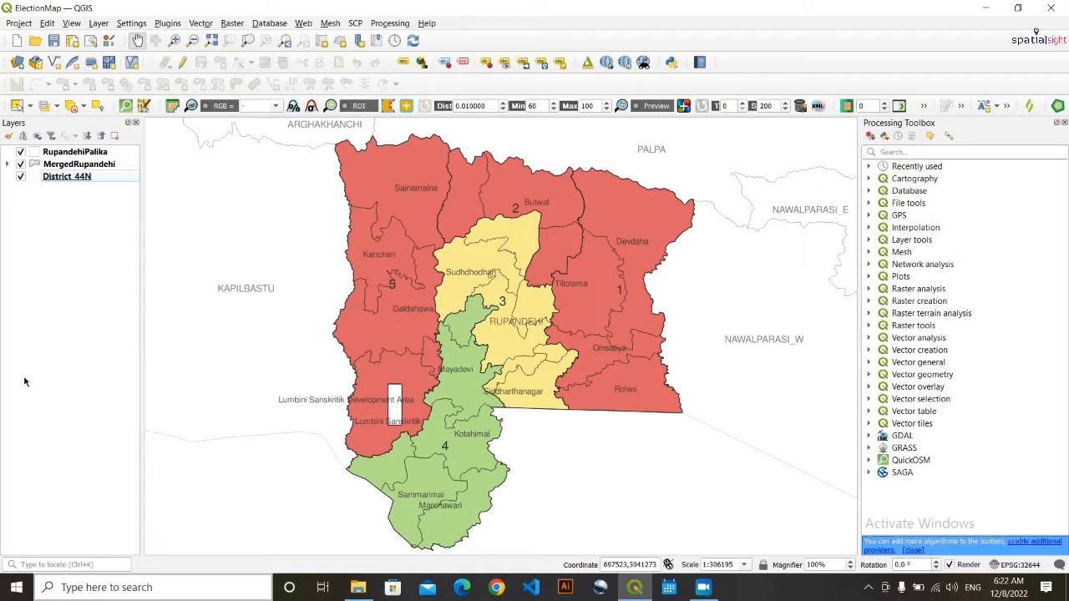
- Create a new print layout titled ElectionResult
click(22, 26)
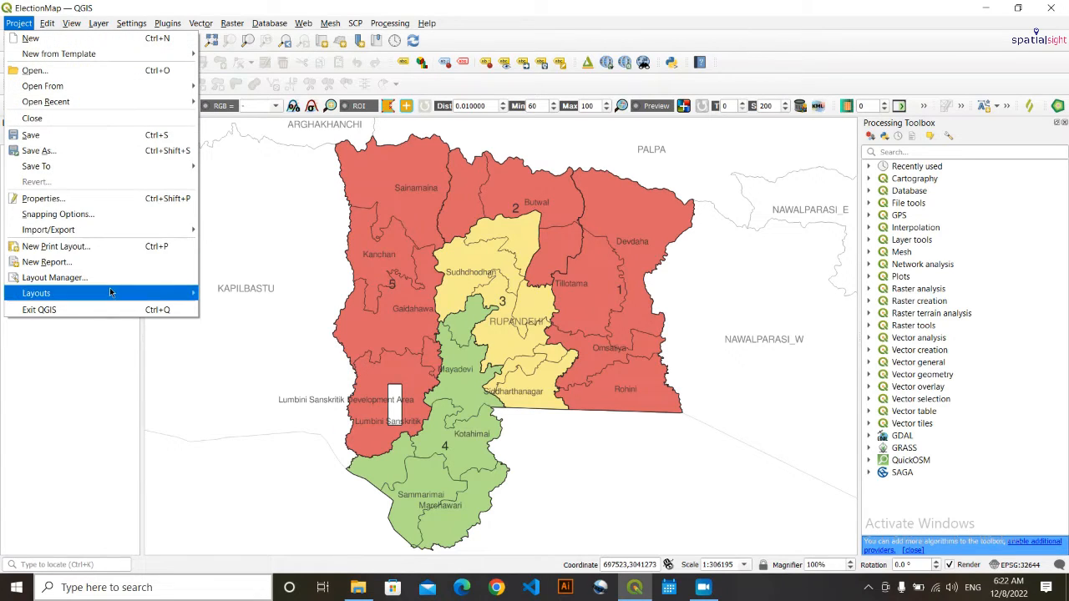
click(92, 249)
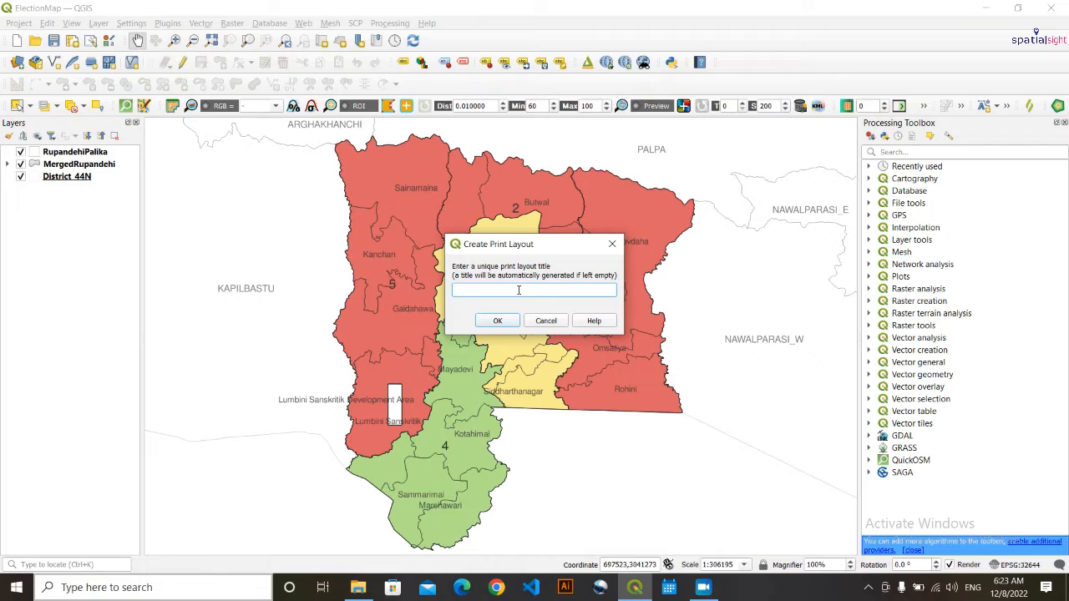
text(ElectionResult)
click(499, 324)
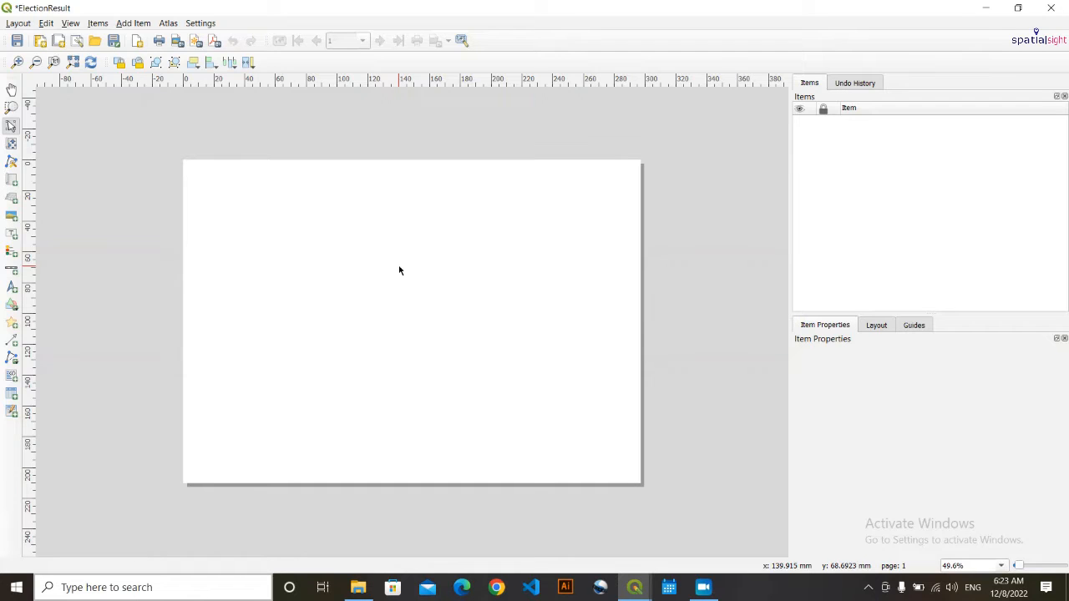
- Set the layout page size to B5 with portrait orientation
right_click(341, 231)
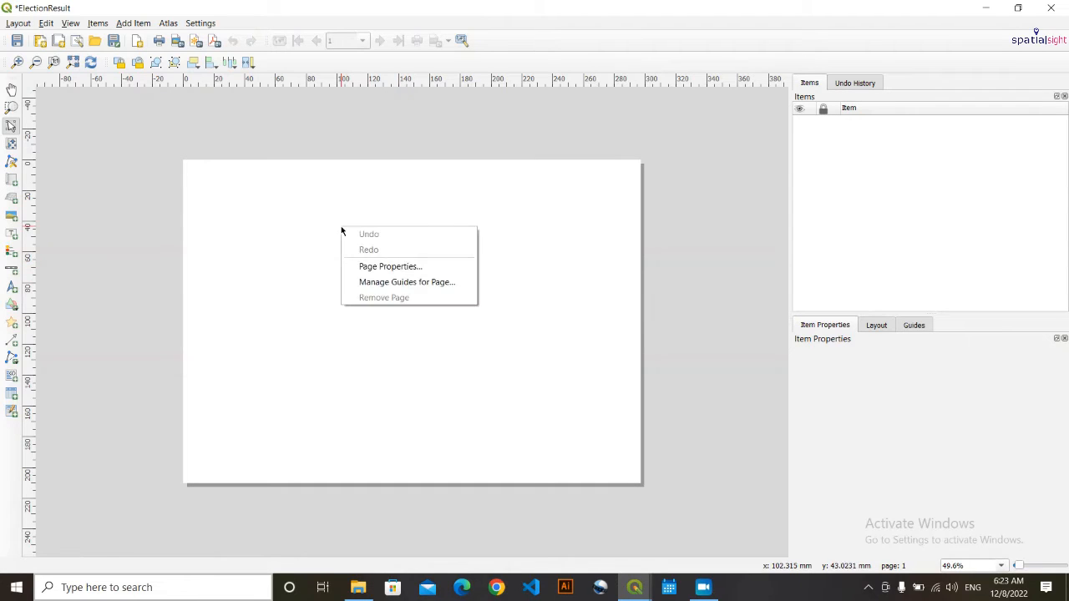
click(390, 266)
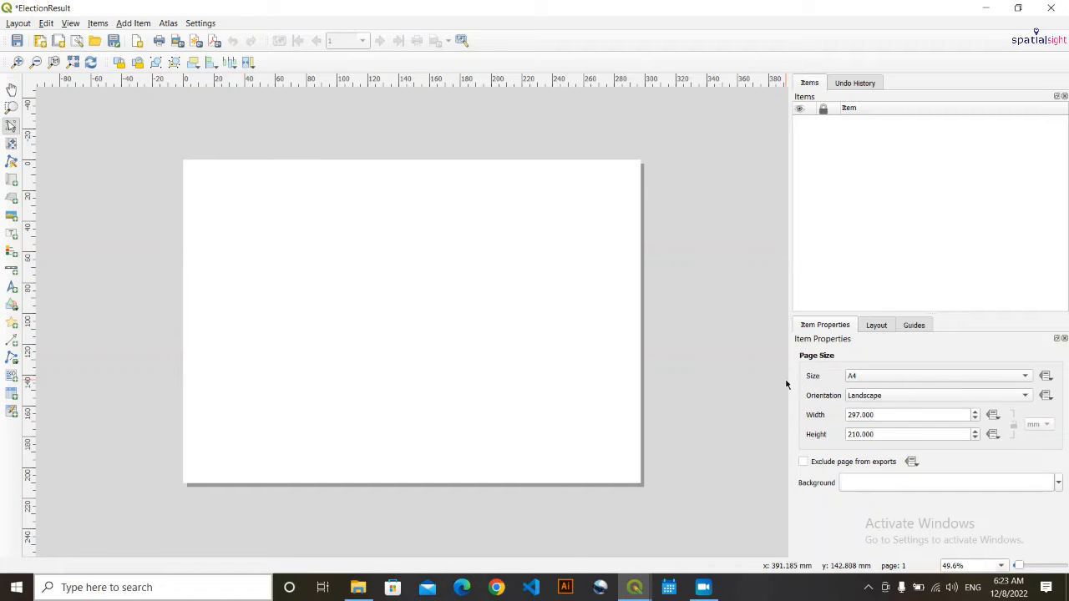
click(1021, 377)
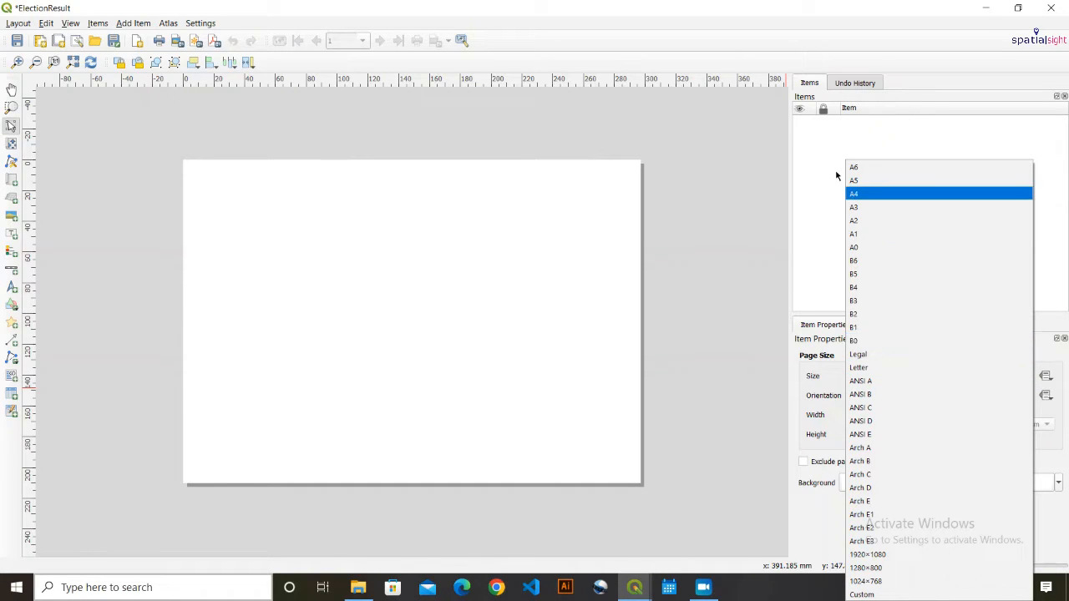
click(869, 273)
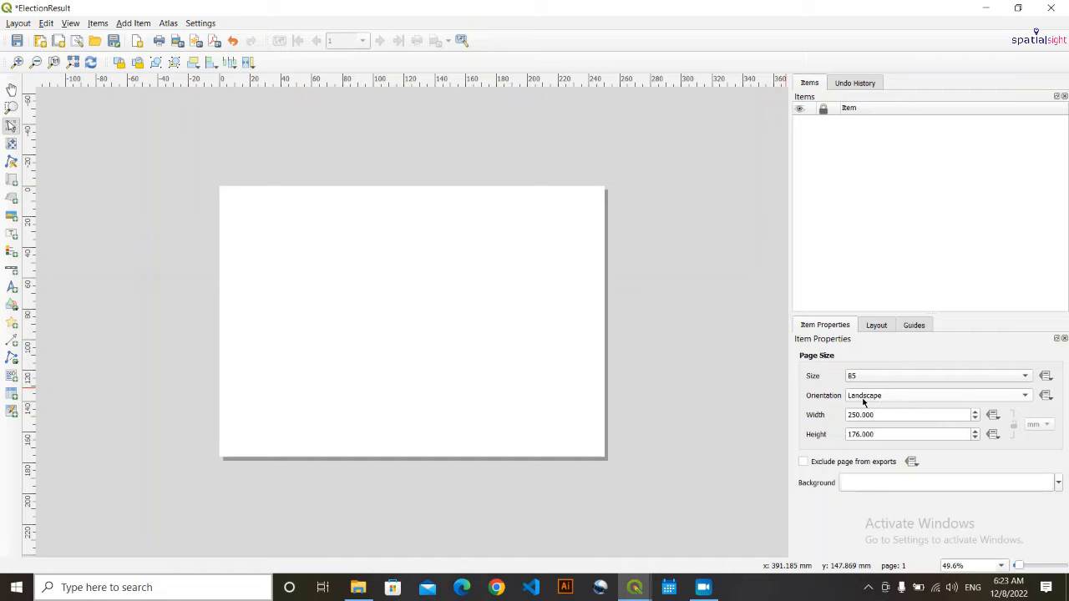
click(1016, 401)
click(922, 384)
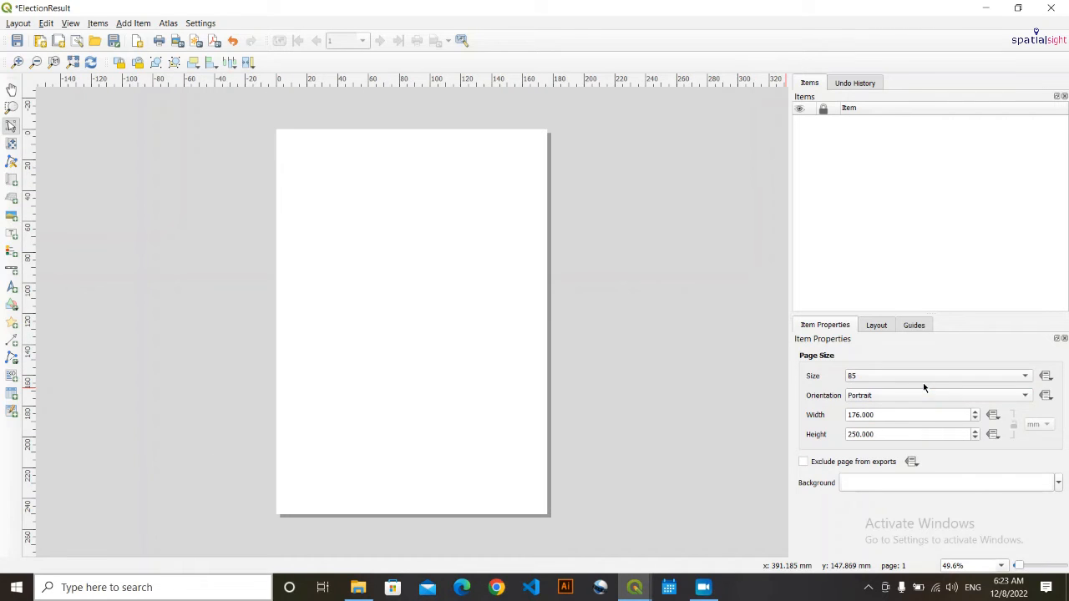
- Set the layout page orientation to landscape and the layout zoom to 100%
click(1008, 397)
click(994, 408)
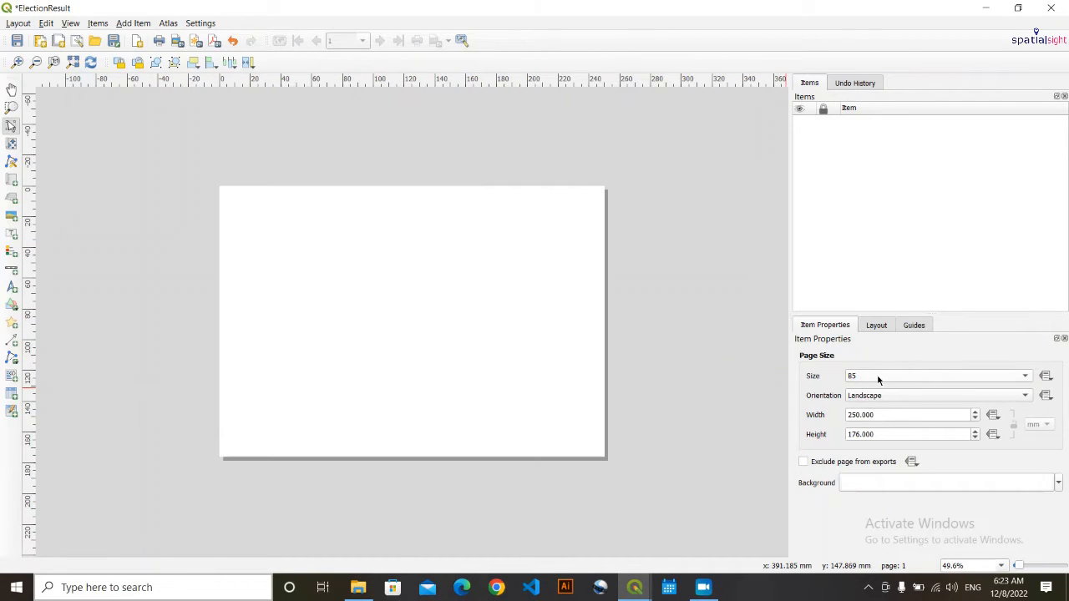
click(1019, 378)
click(807, 374)
click(1001, 565)
click(969, 529)
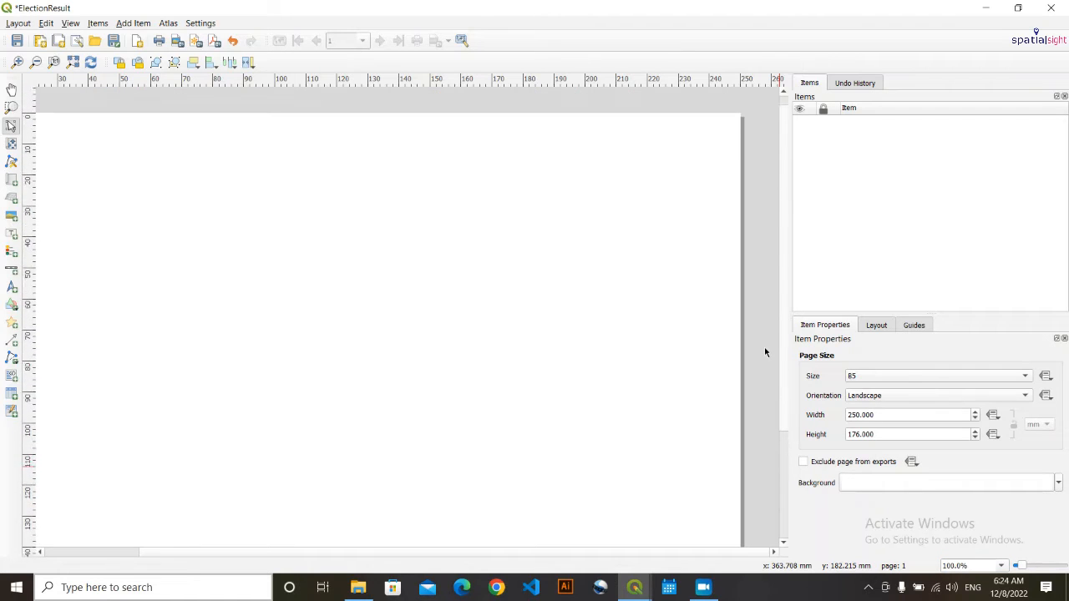
scroll(768, 423, up, 5)
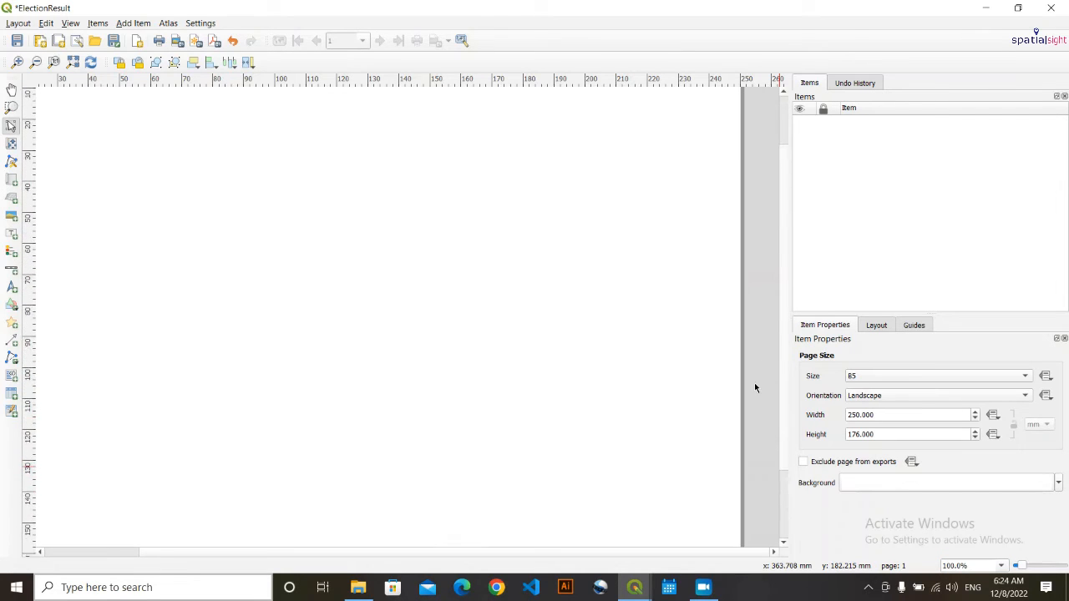
scroll(754, 367, down, 2)
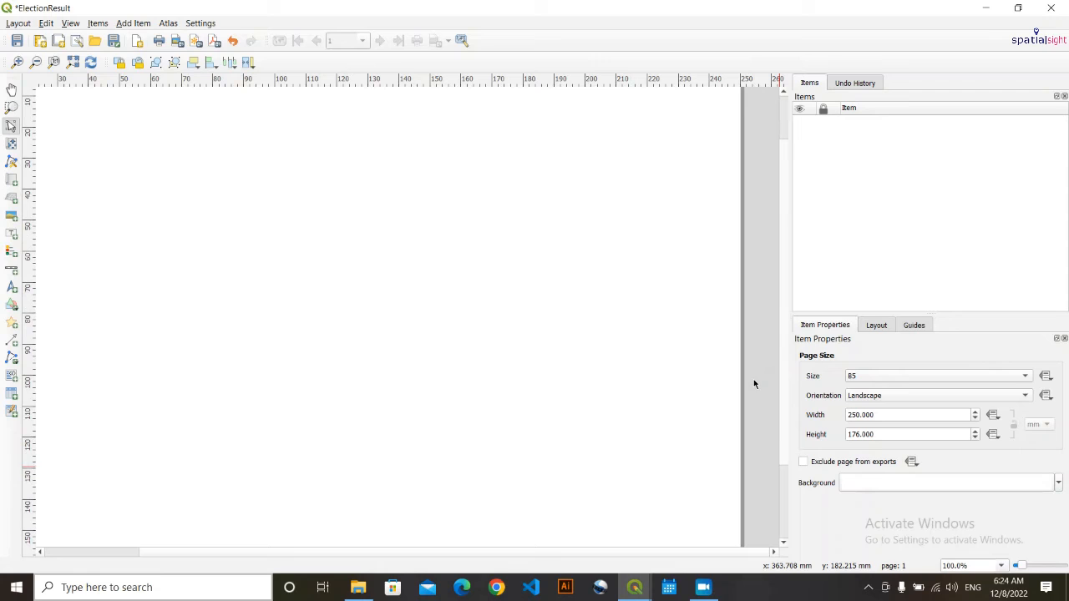
- Try the A6, A4 and A5 page sizes on the landscape page, then return to A6
click(1022, 378)
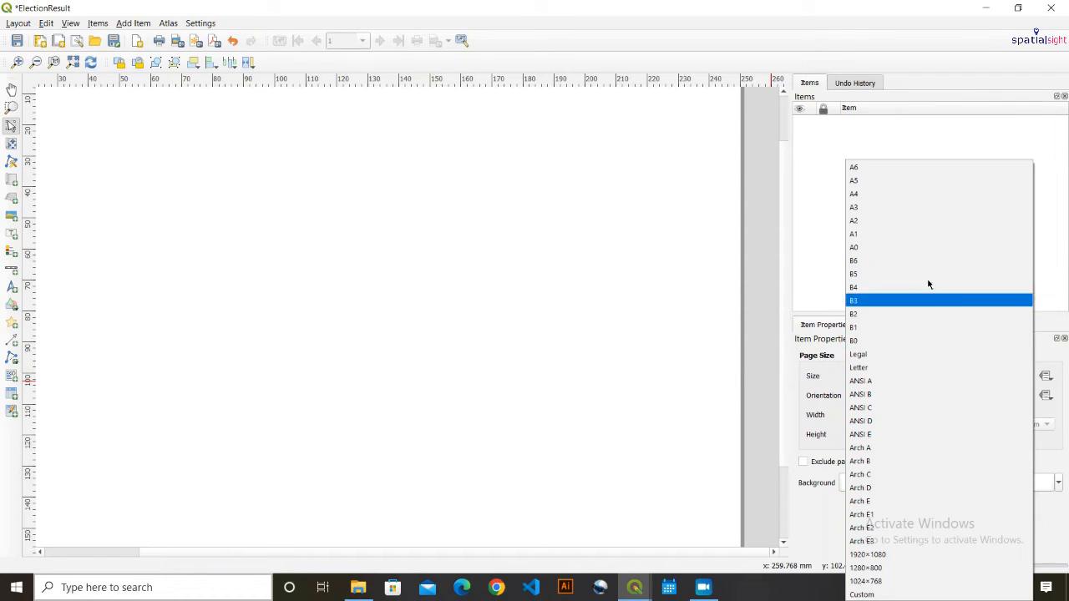
click(876, 376)
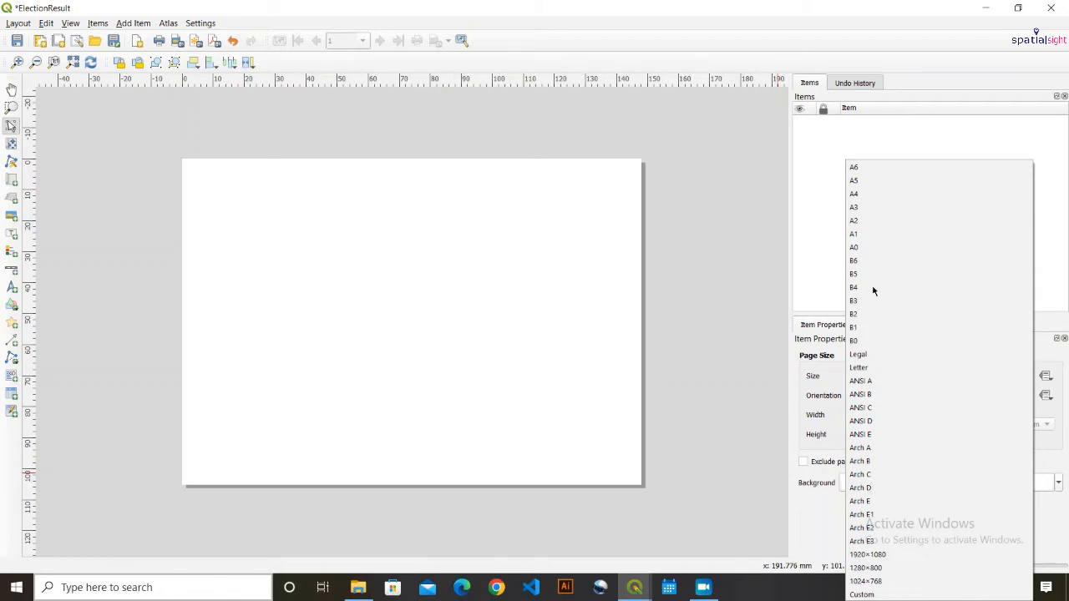
click(861, 193)
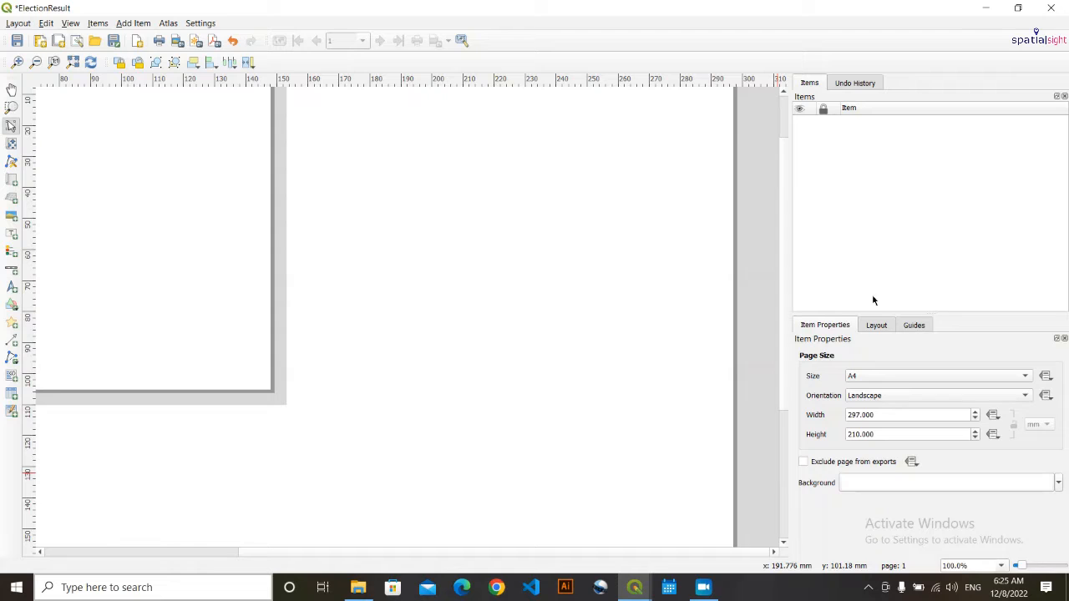
click(888, 376)
click(873, 177)
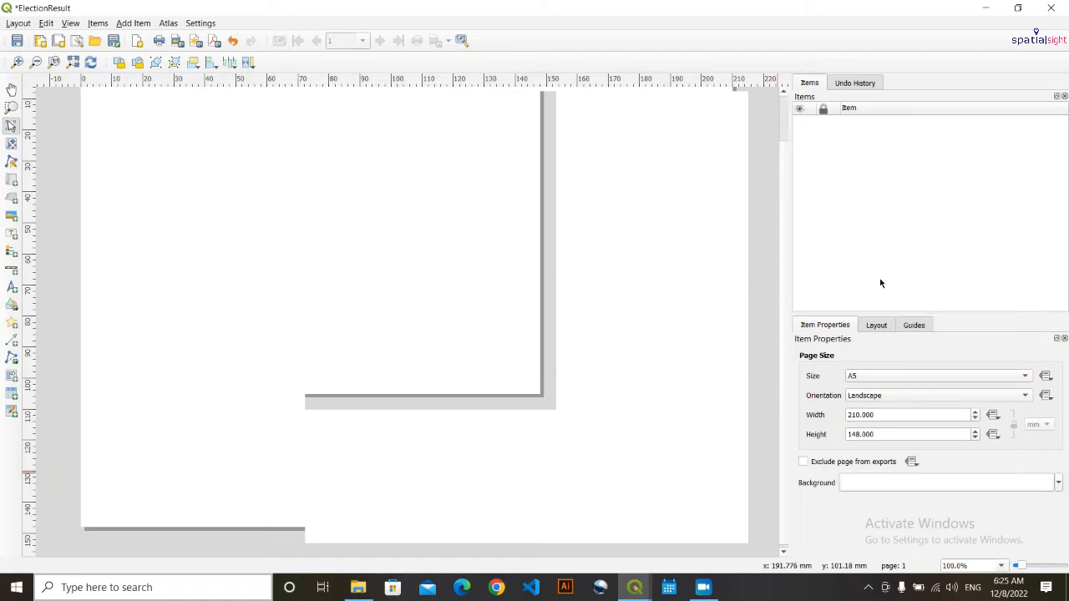
click(877, 375)
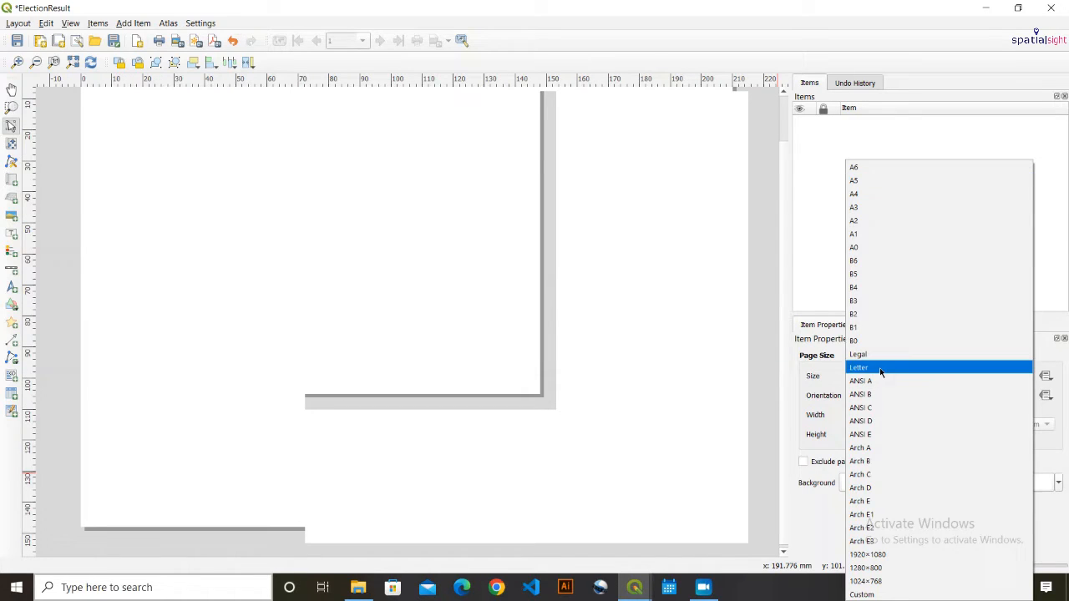
click(853, 167)
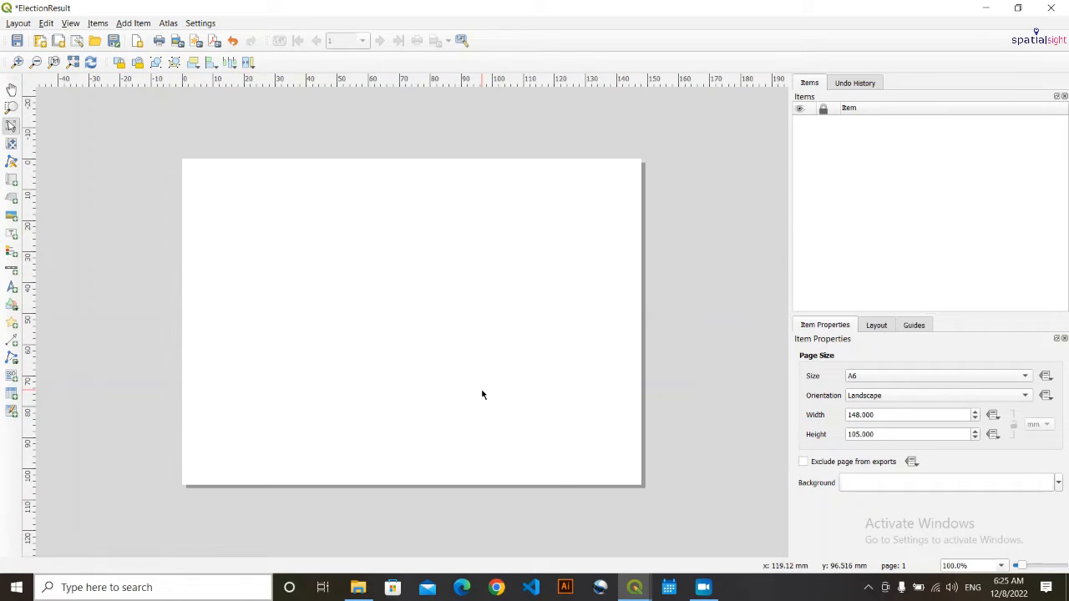
- Set the layout page size to A5, keeping the landscape orientation
click(869, 378)
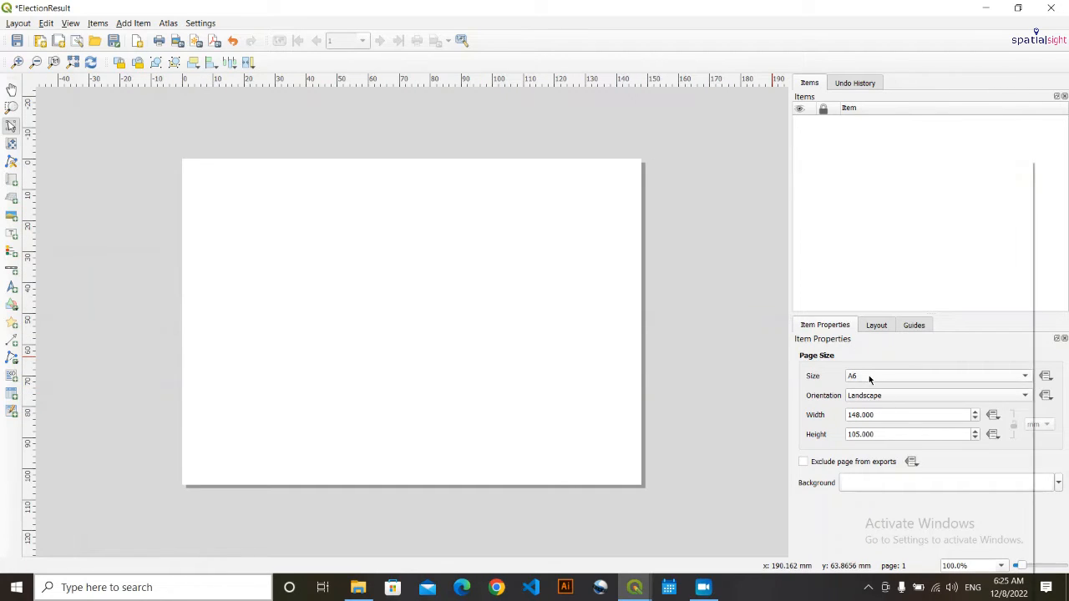
click(864, 185)
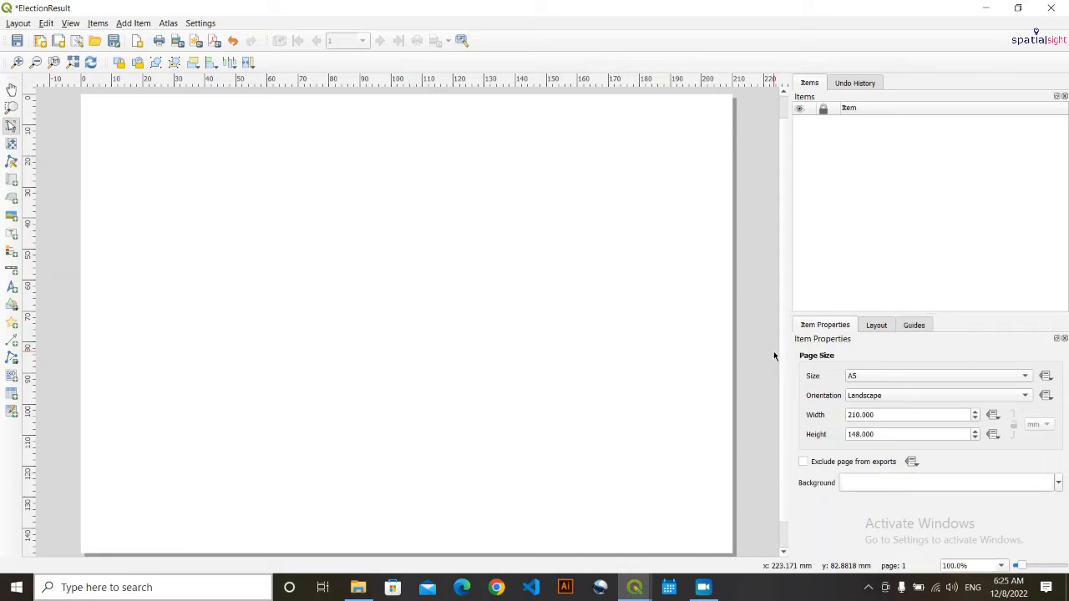
click(866, 377)
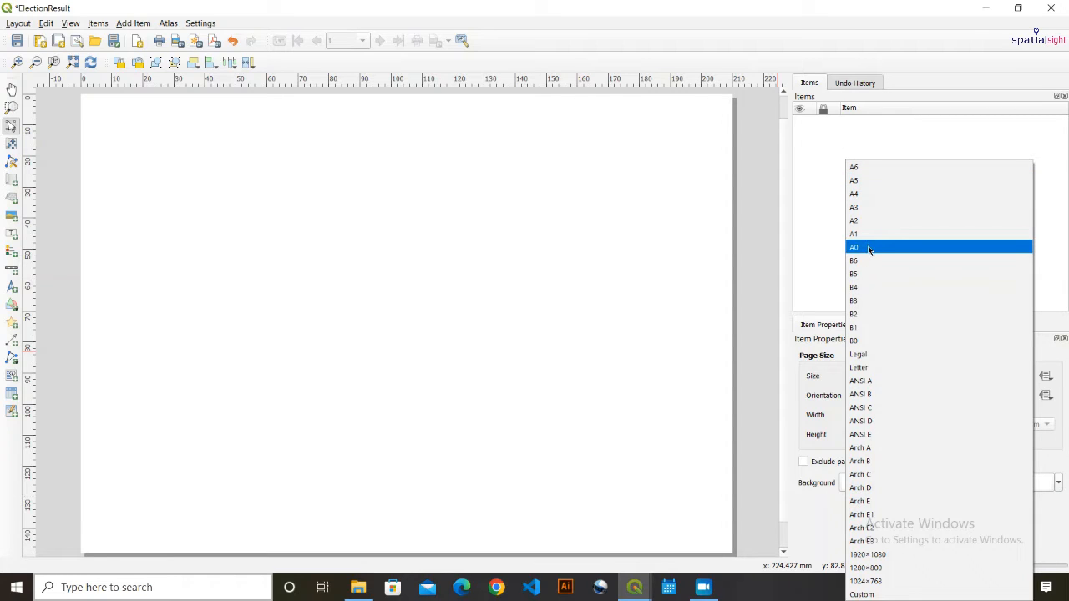
click(787, 360)
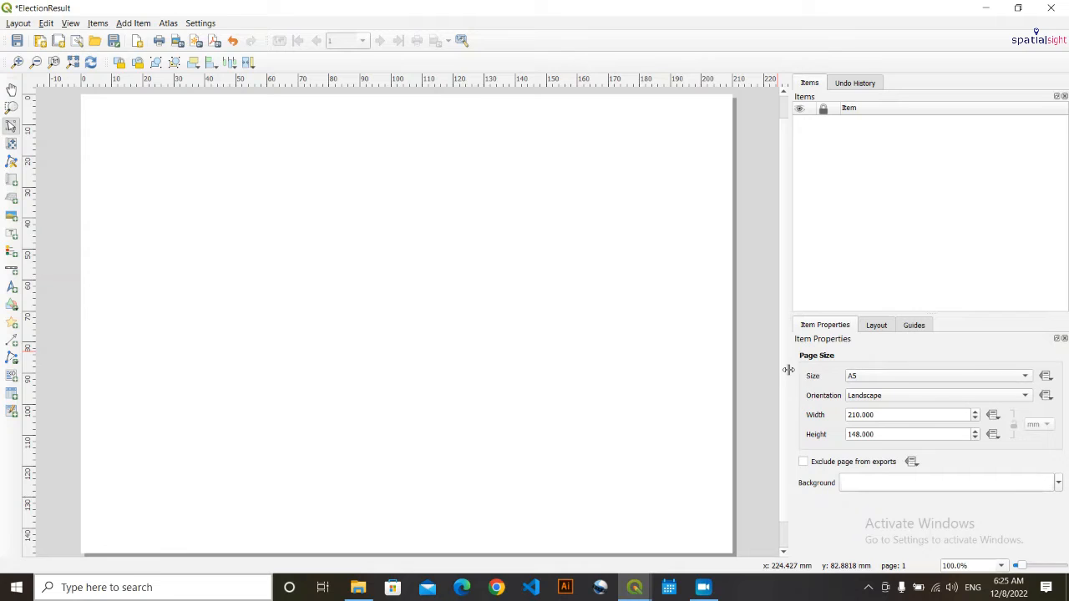
drag(783, 371, 782, 374)
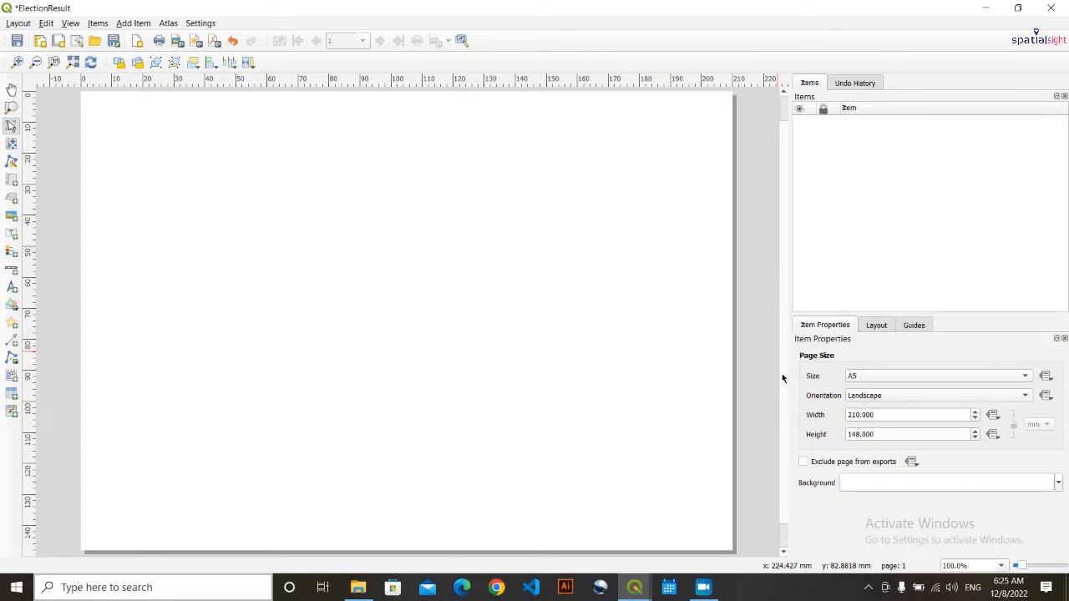
drag(781, 373, 785, 375)
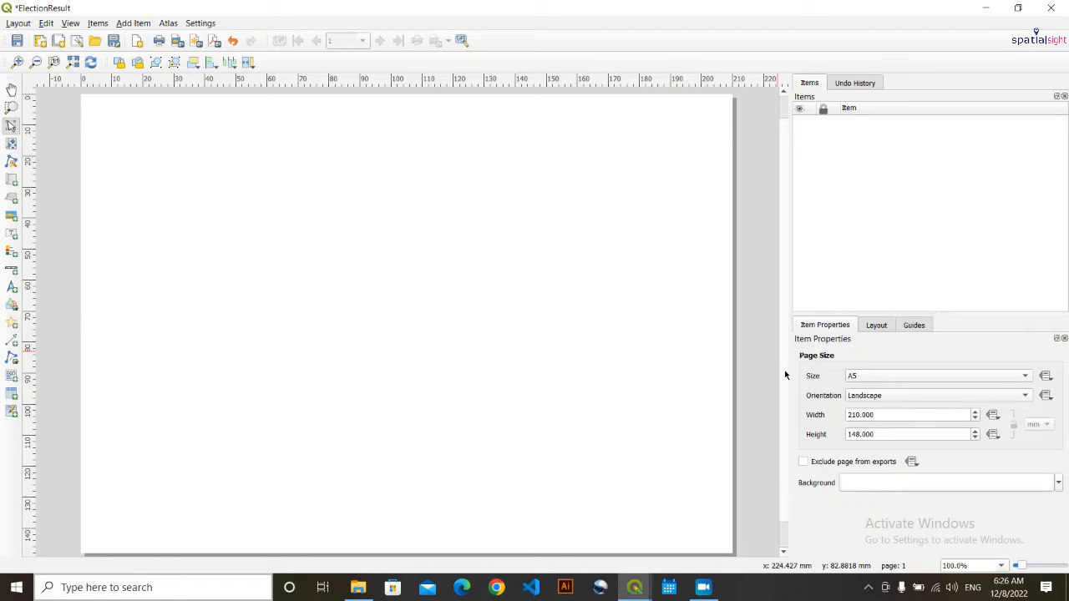
- Add a map item covering the whole A5 page, about 210 by 148 mm
click(133, 23)
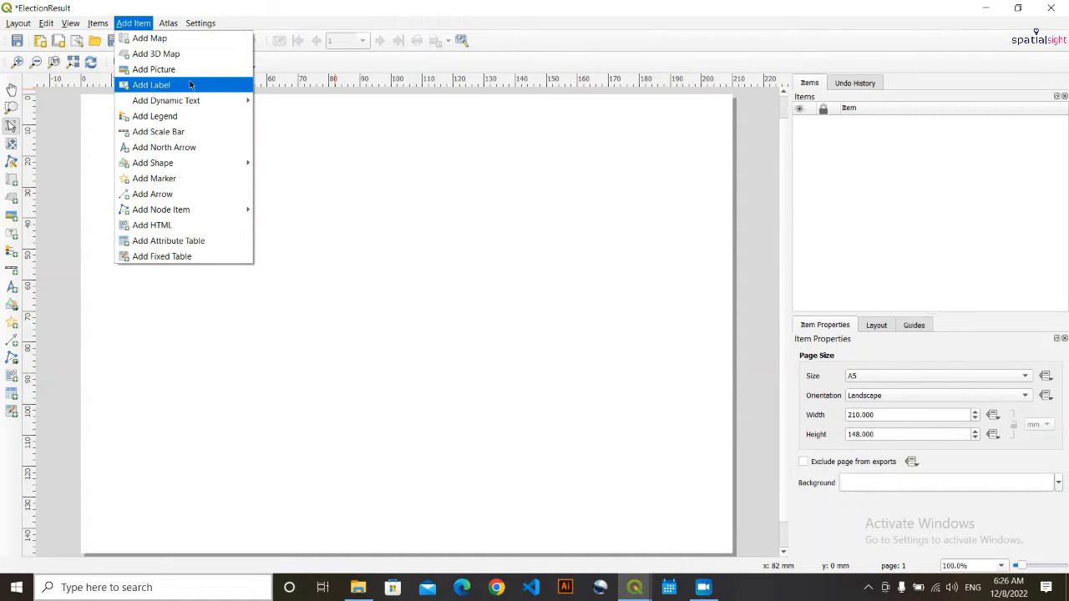
click(170, 40)
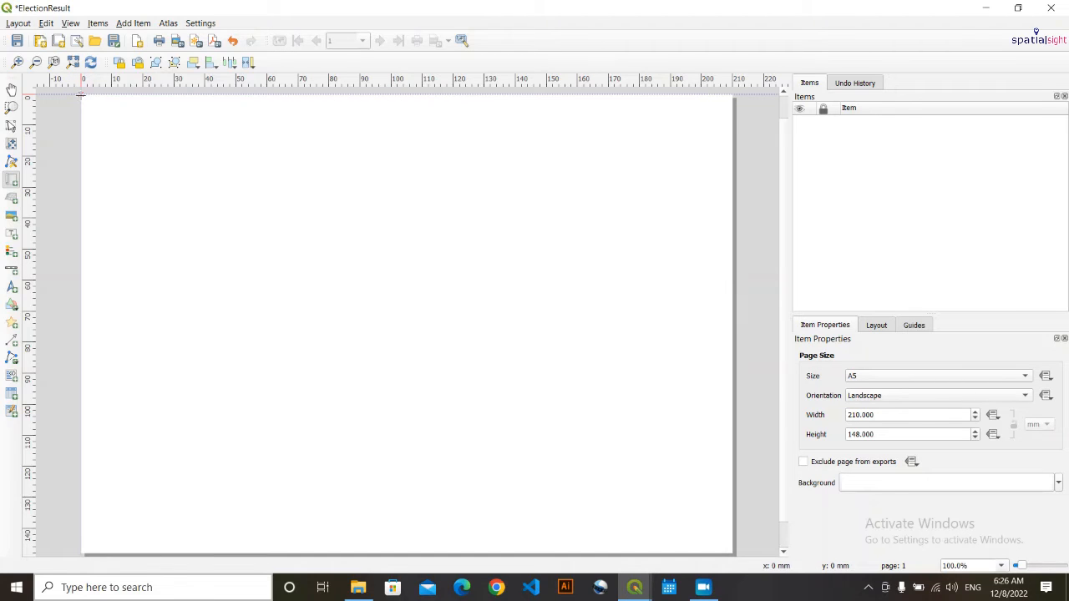
drag(81, 94, 732, 554)
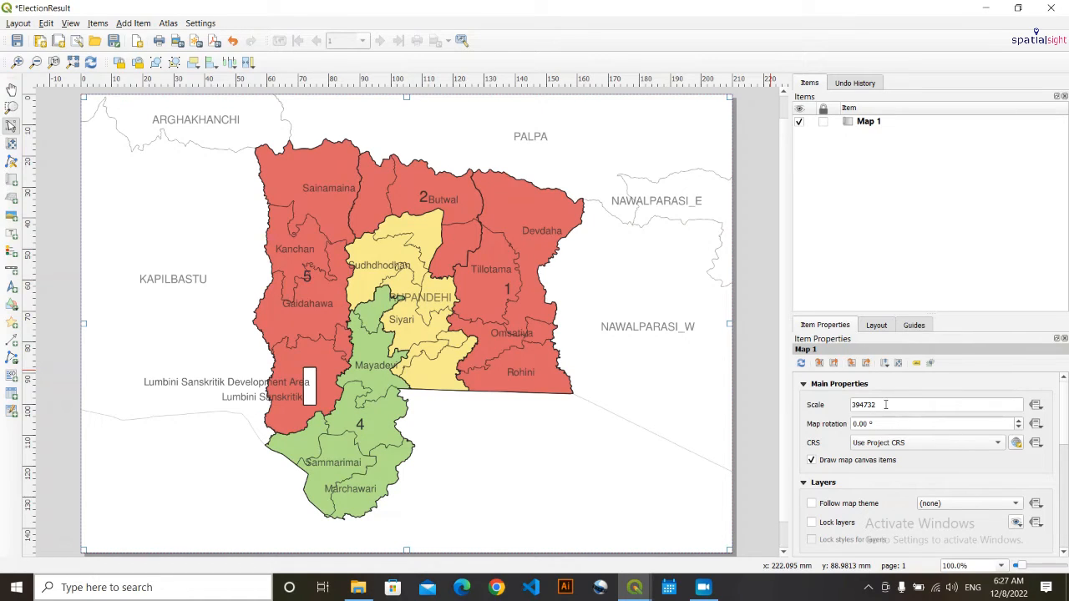
- Set the scale of the layout's map item to 394730
click(885, 404)
key(BackSpace)
text(0)
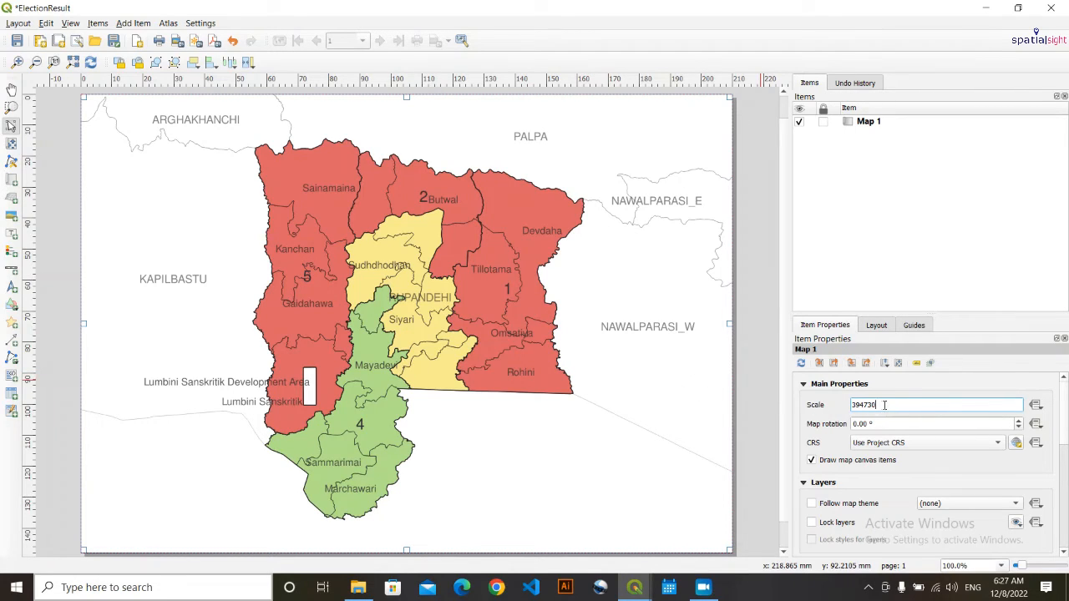
click(985, 8)
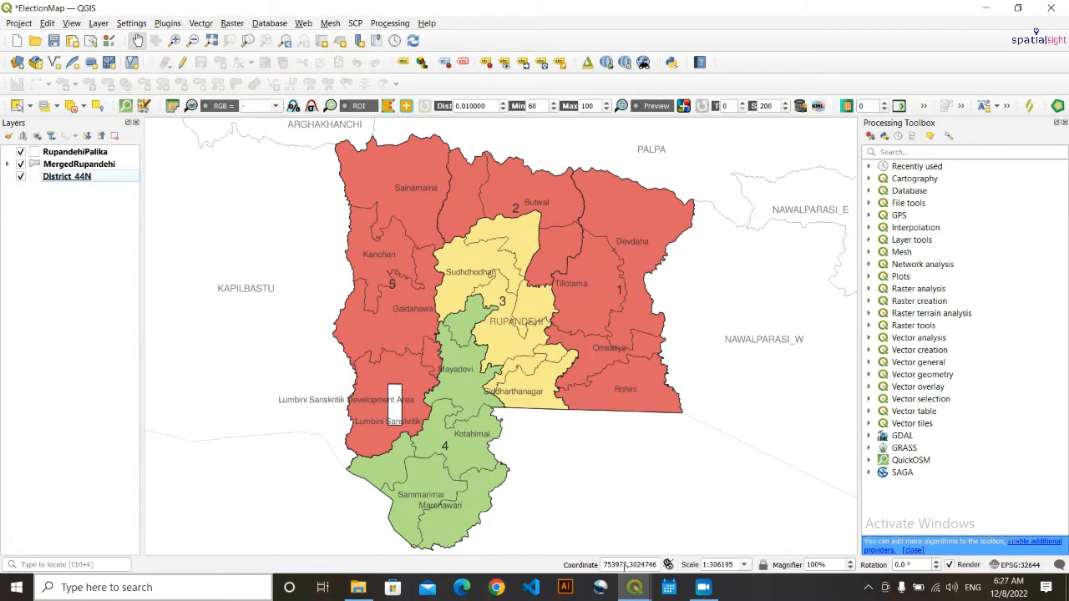
mouse_move(635, 587)
click(709, 526)
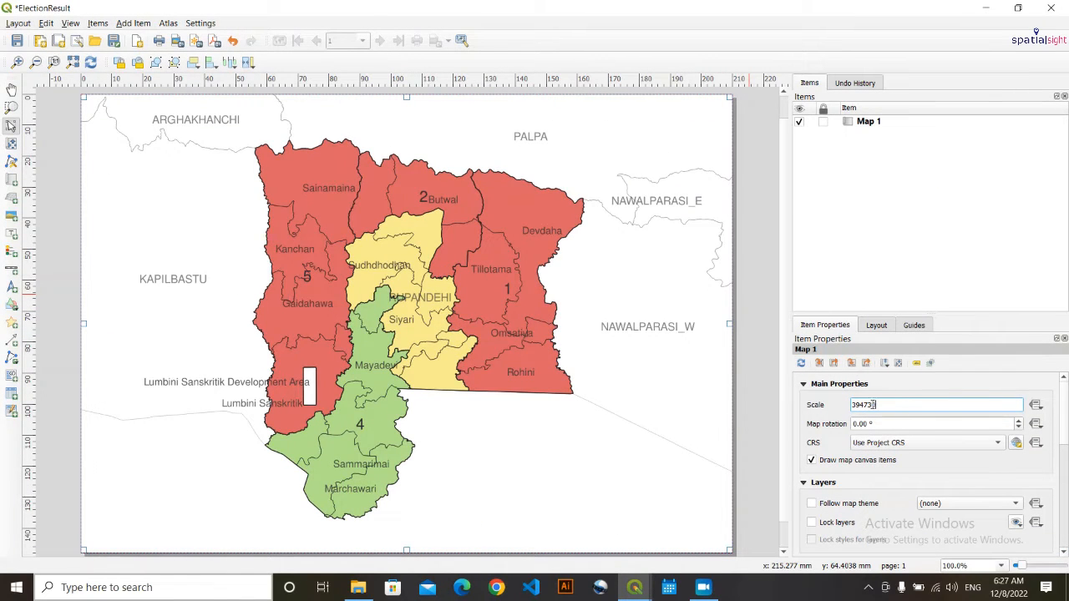
text(0)
double_click(907, 407)
- Switch to the main QGIS window and set the map canvas scale to 1:394730
click(985, 7)
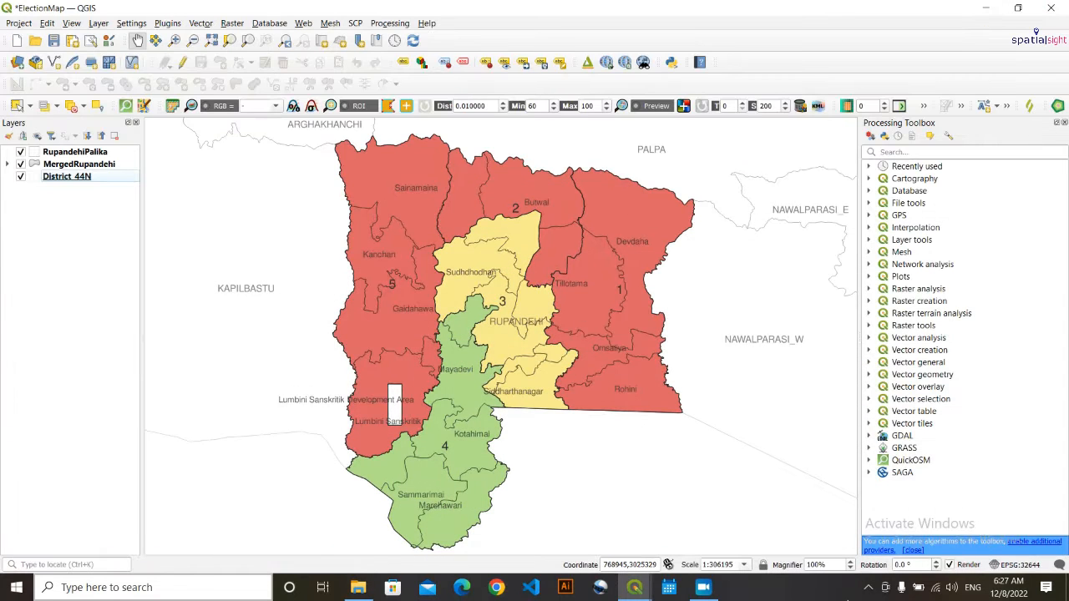
click(734, 564)
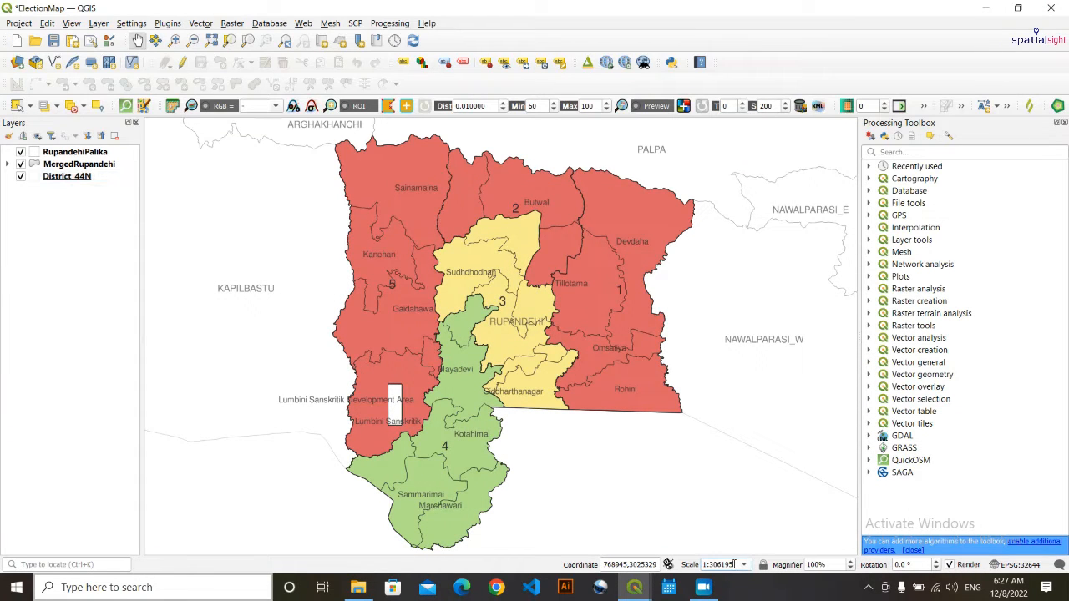
drag(733, 565, 711, 566)
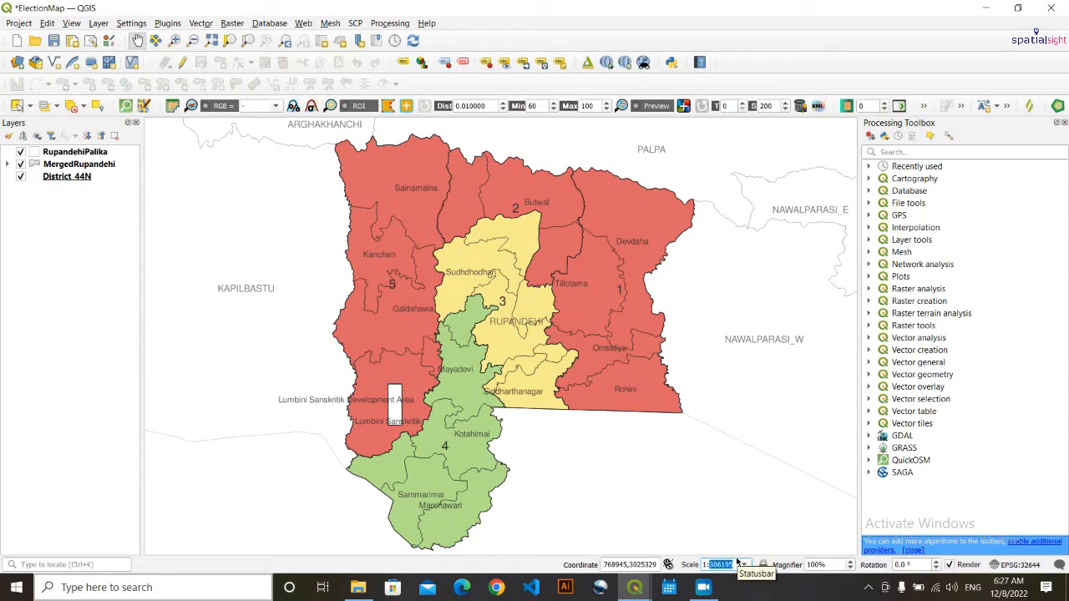
text(394730)
key(Return)
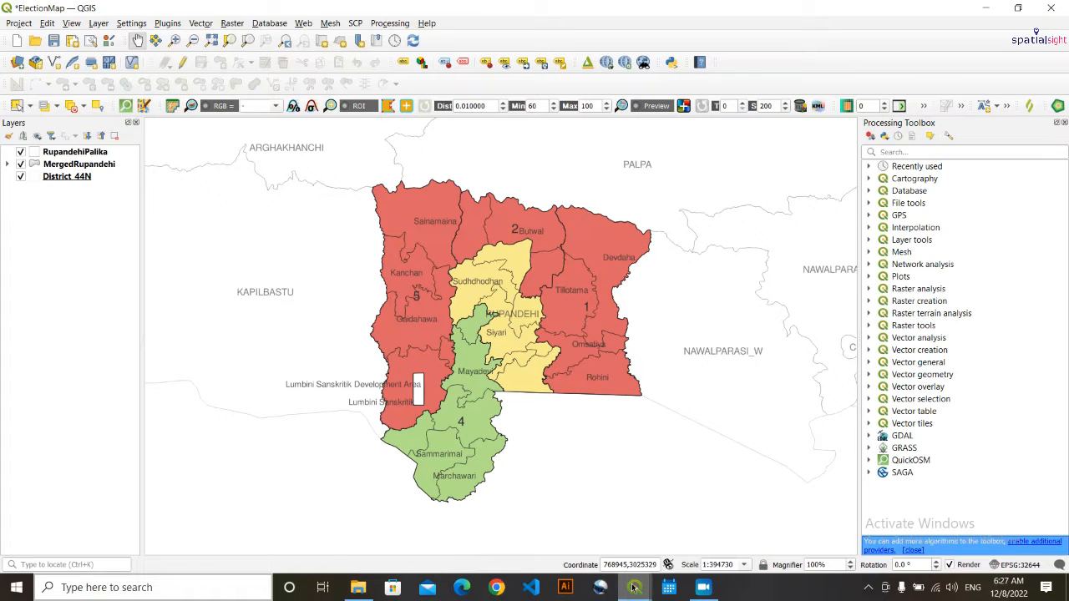
- Return to the ElectionResult print layout and lock the Map 1 item
mouse_move(651, 580)
click(704, 541)
mouse_move(638, 593)
click(709, 526)
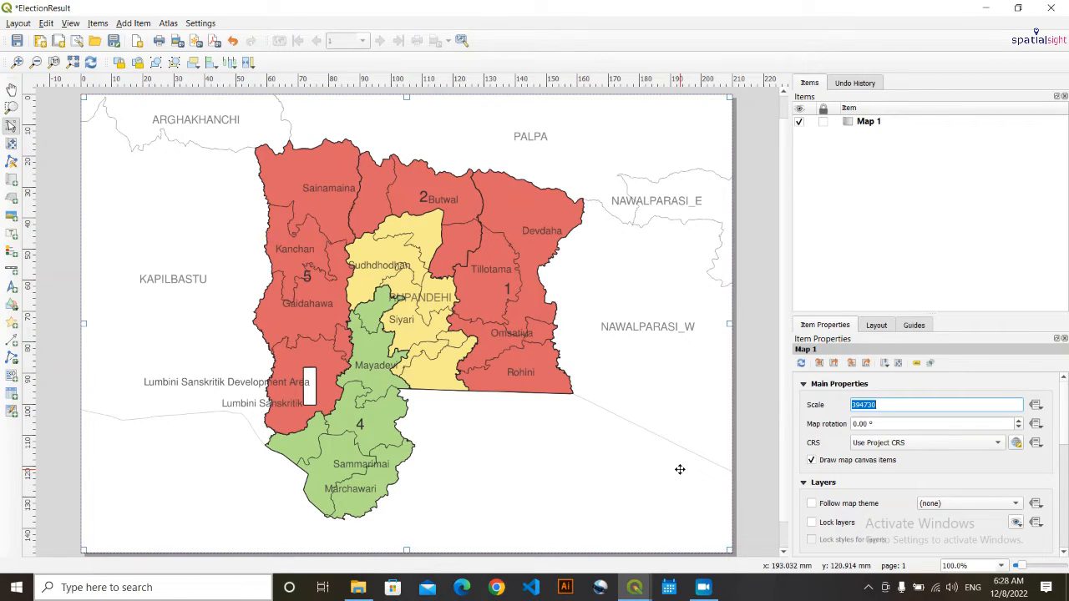
click(760, 417)
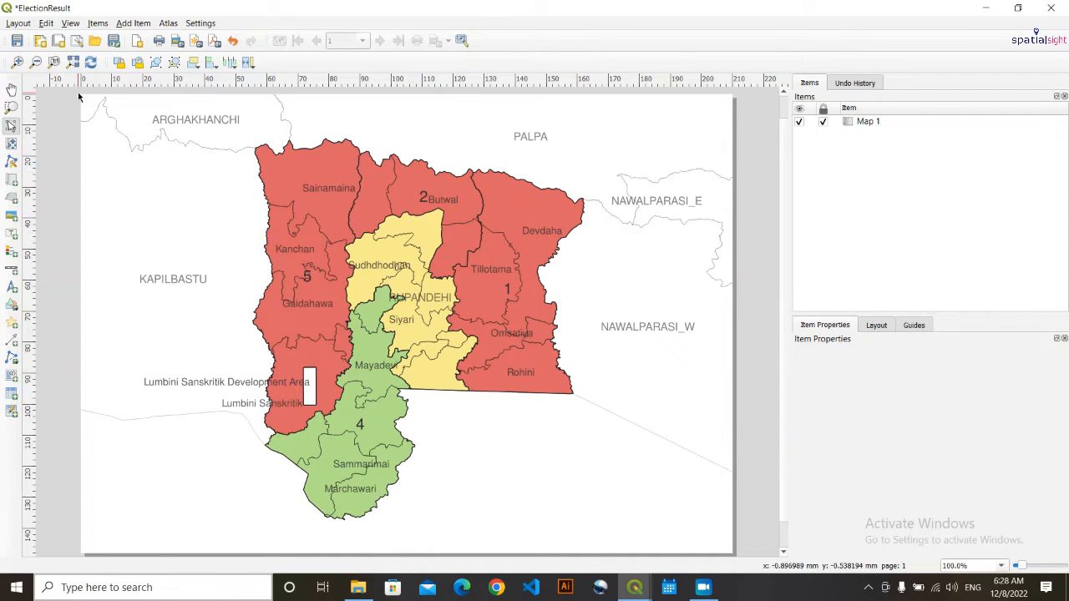
- Add a label box about 118 mm wide and 15 mm high along the page's upper edge, above Rupandehi
click(137, 24)
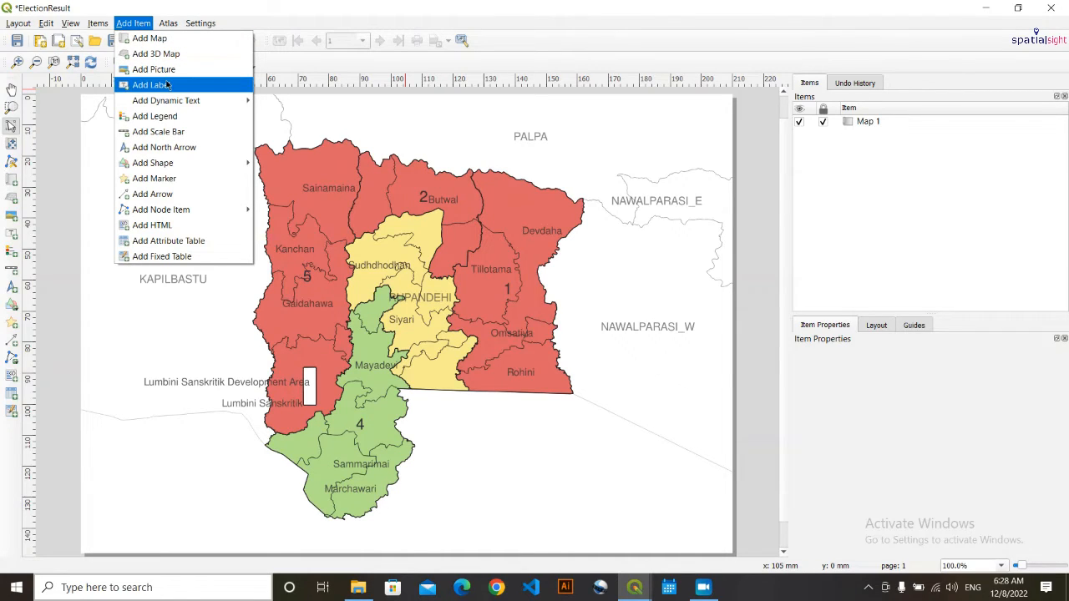
click(139, 25)
click(139, 24)
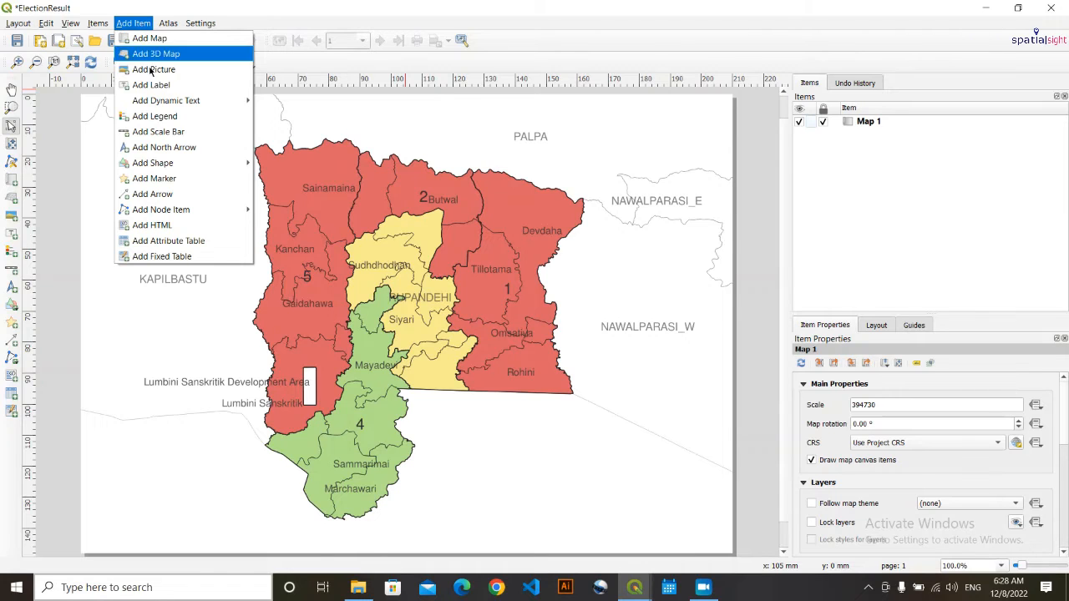
click(164, 87)
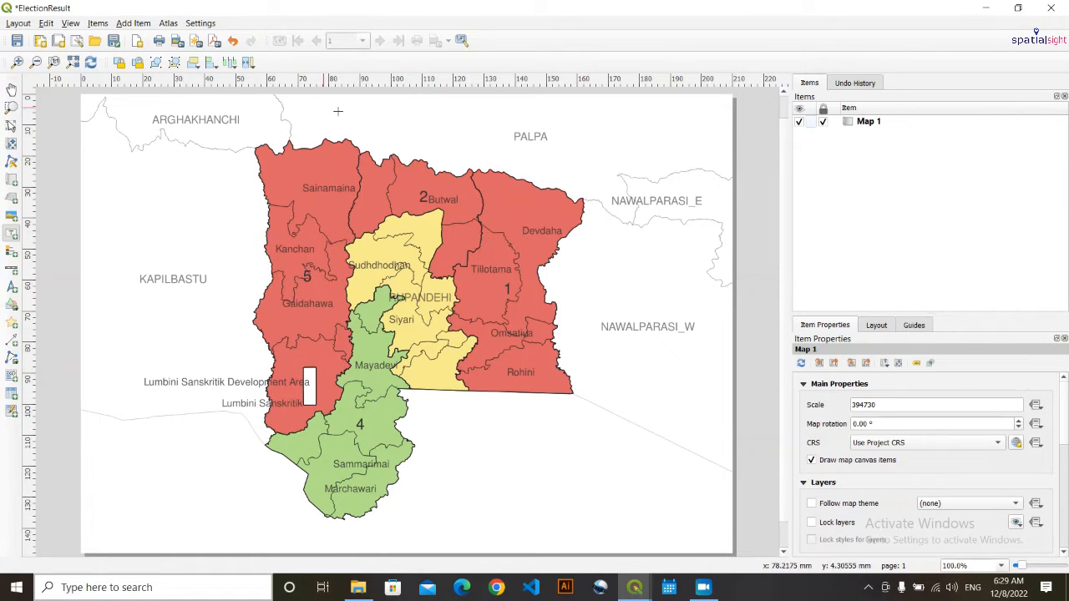
mouse_move(302, 104)
mouse_down()
mouse_move(595, 153)
mouse_move(677, 158)
mouse_move(668, 151)
mouse_up()
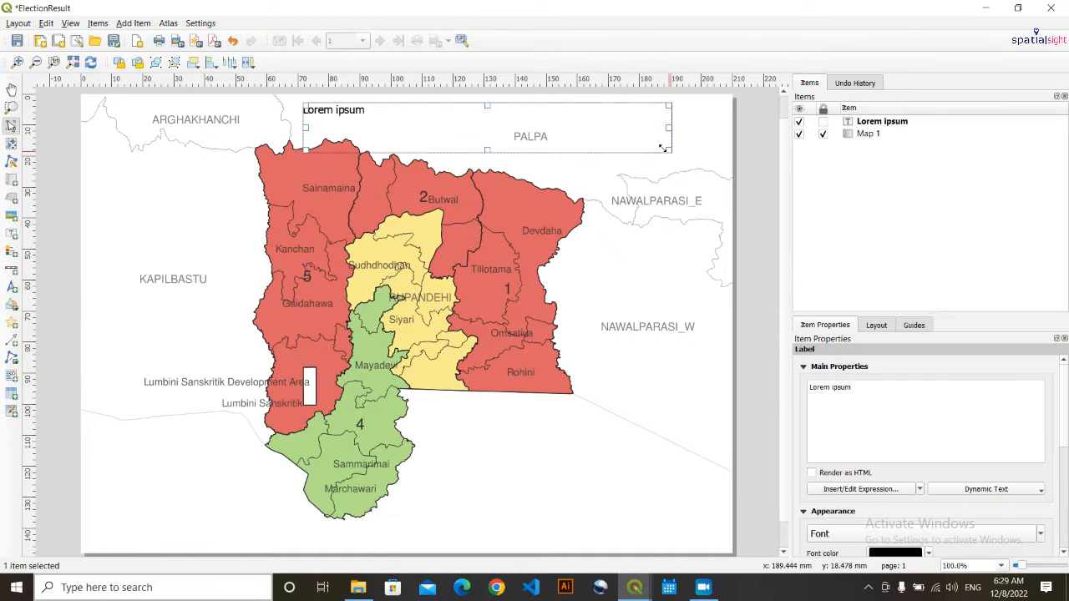
- Replace the label's placeholder text with "Parliament Election Result 2079"
click(862, 389)
key(ctrl+shift+Left)
key(ctrl+shift+Left)
text(Parlia)
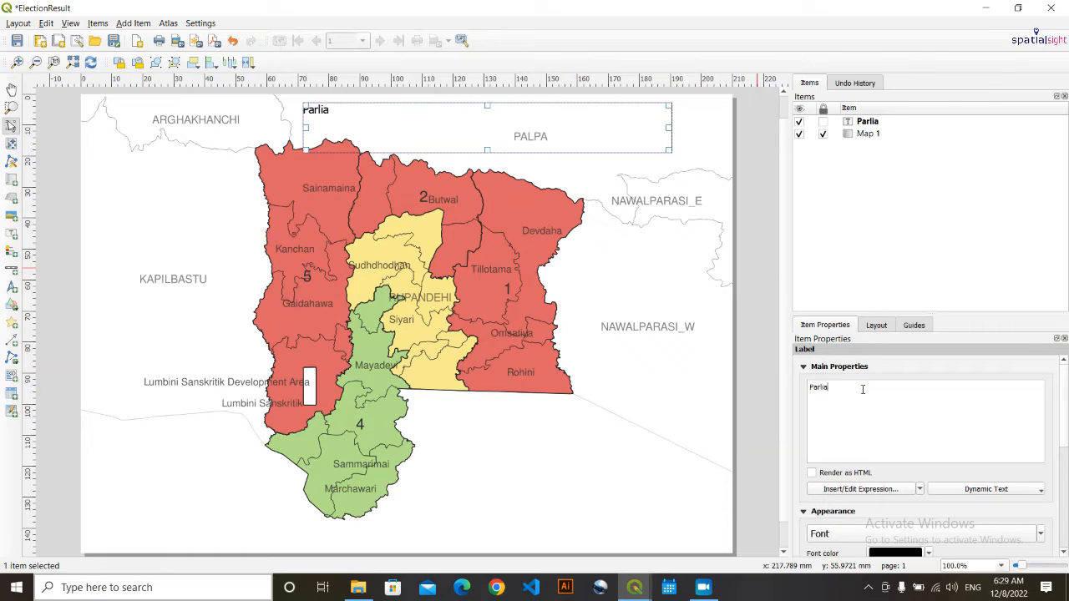
text(ment Election)
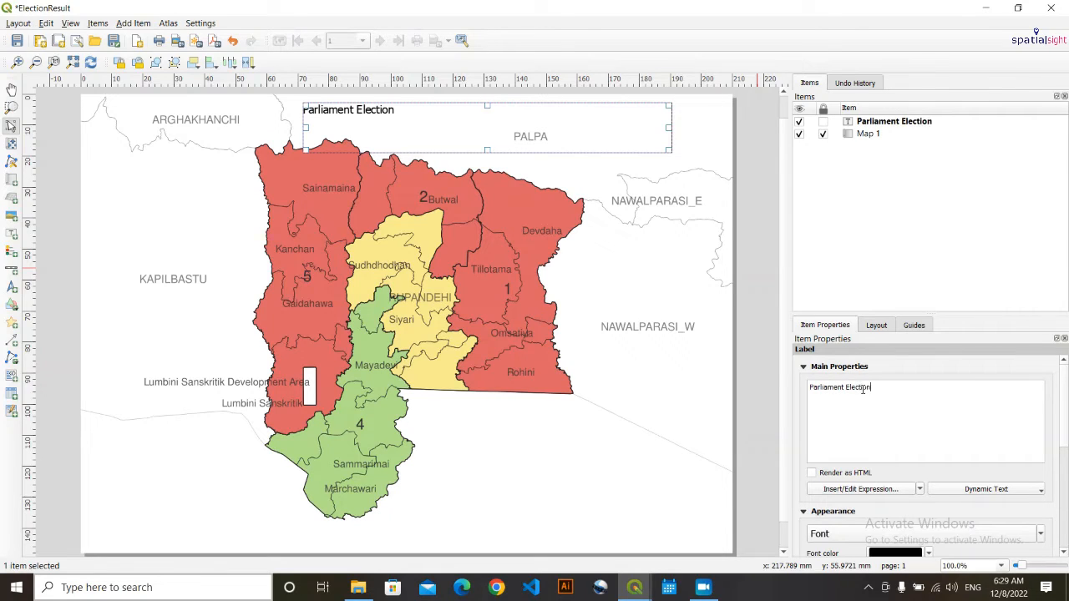
text( Result 2079)
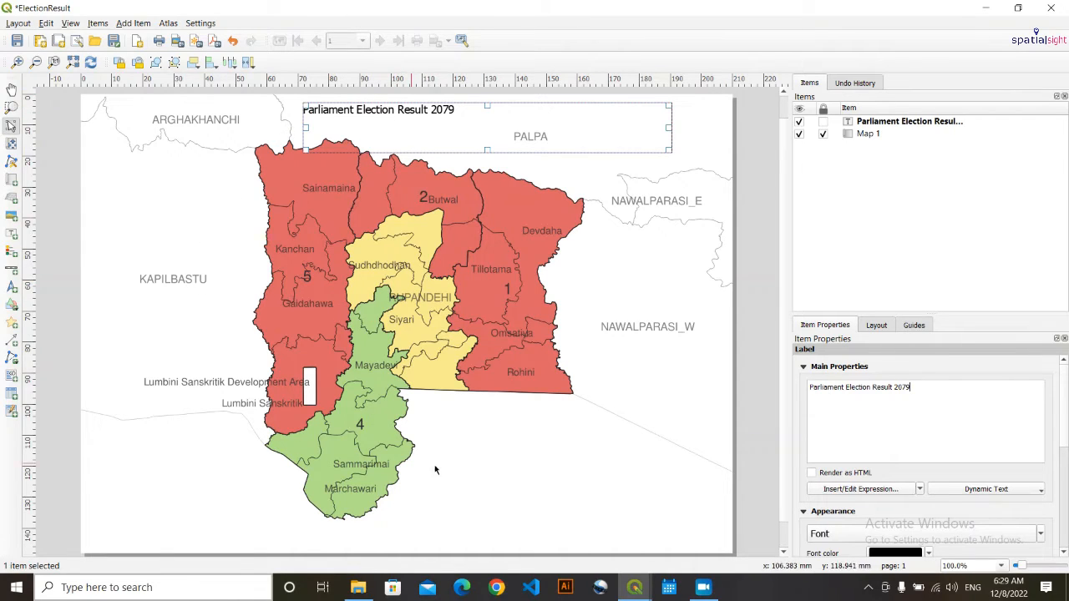
- Set the title label's font to FreeSans and enlarge its text
click(1041, 533)
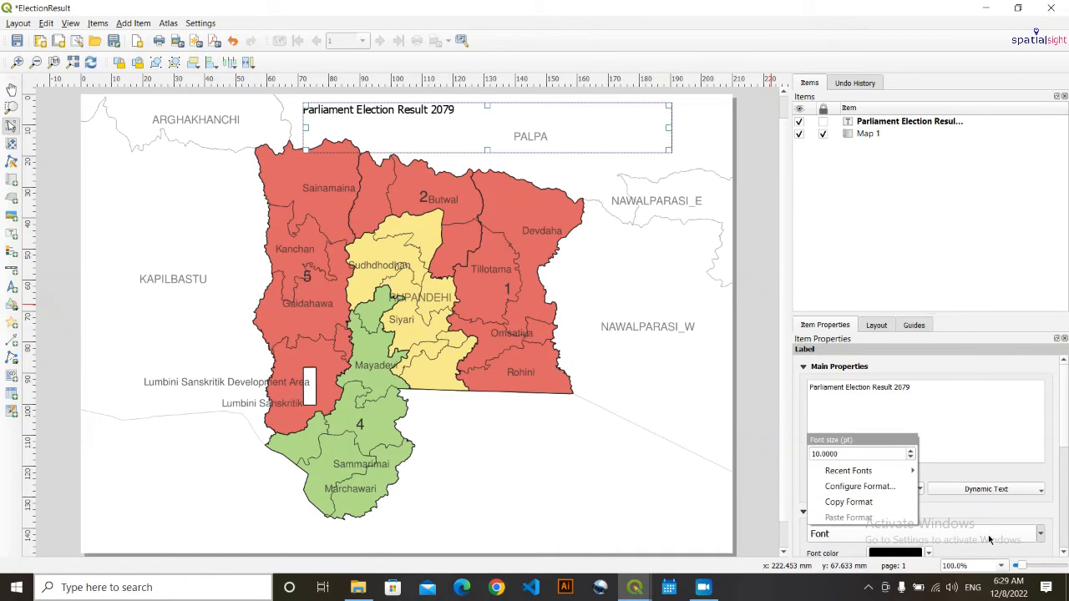
click(1034, 506)
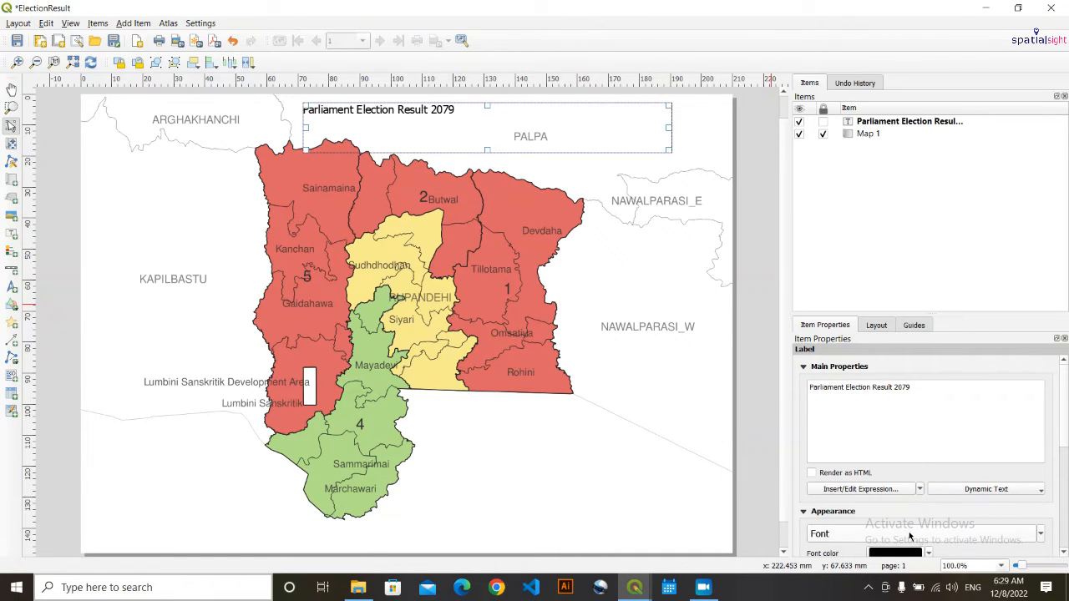
click(847, 531)
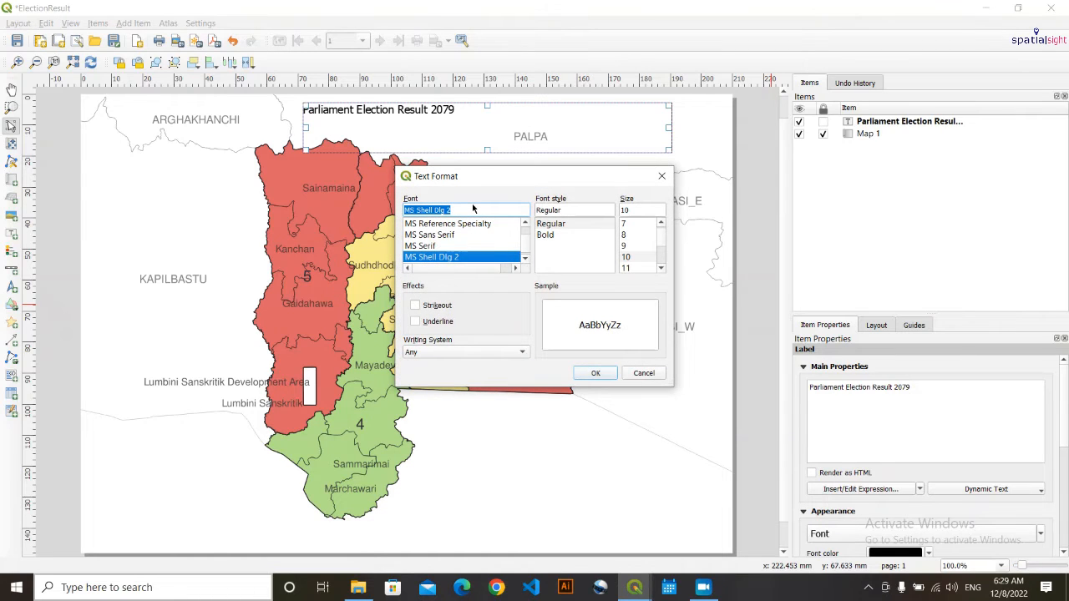
text(fre)
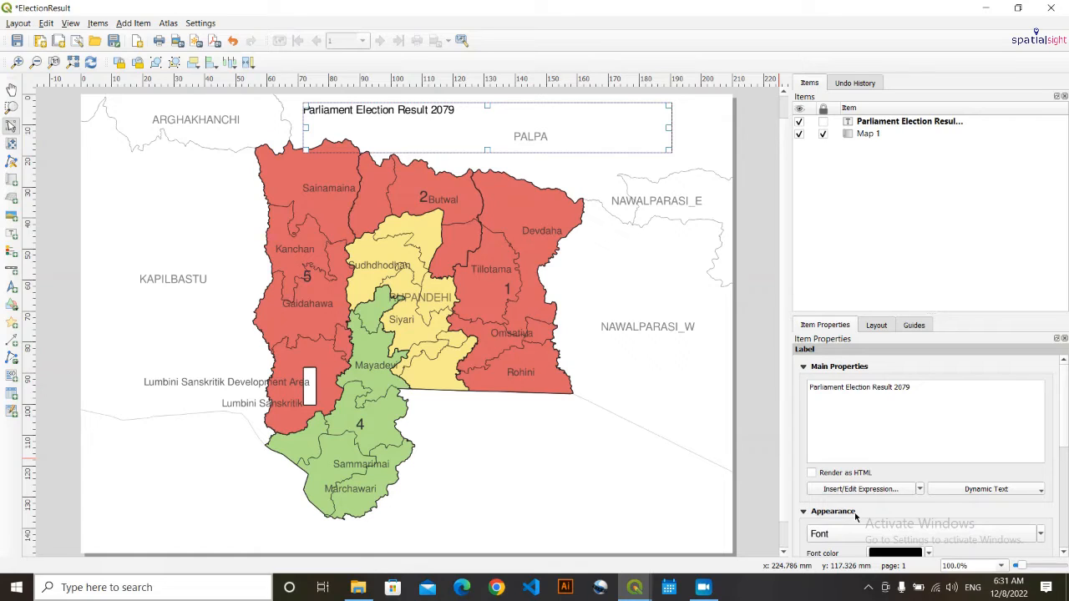
scroll(980, 534, up, 2)
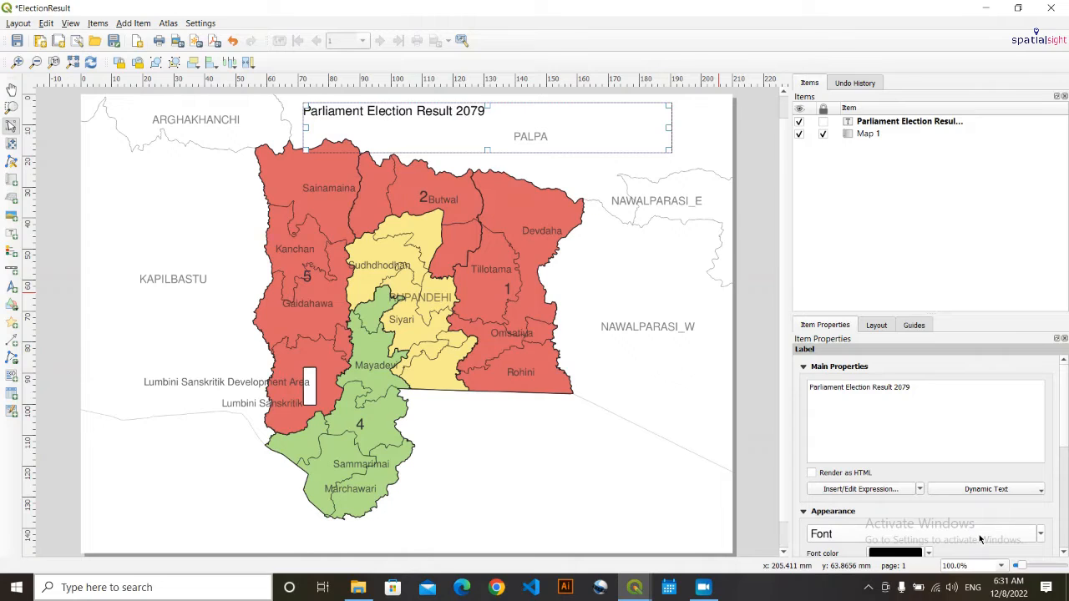
scroll(980, 538, up, 2)
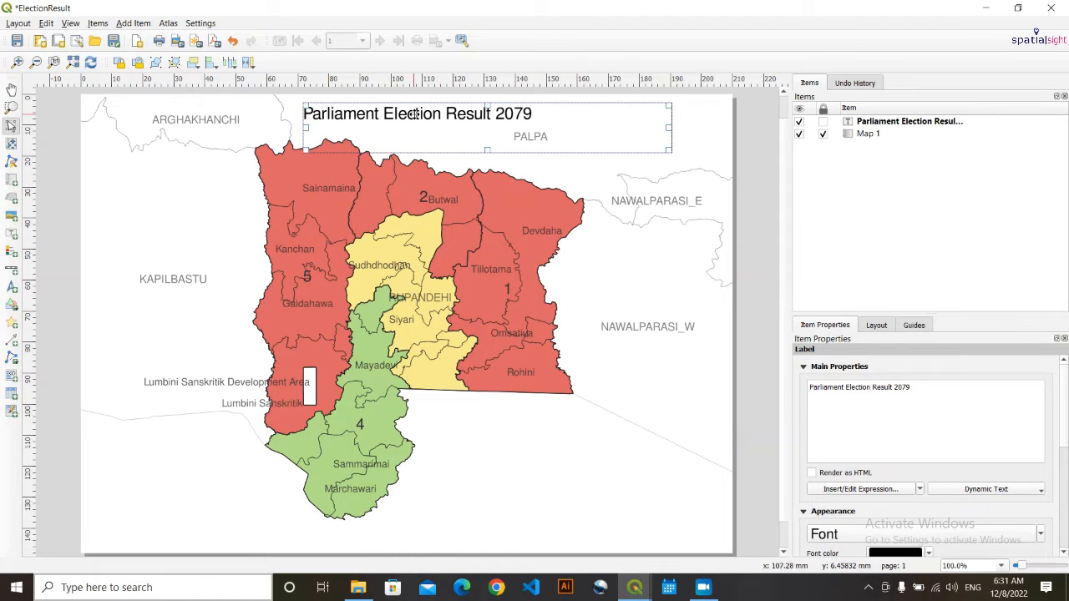
- Shift the title label slightly left along the page's upper edge and set its font size to 16 pt
drag(413, 114, 398, 112)
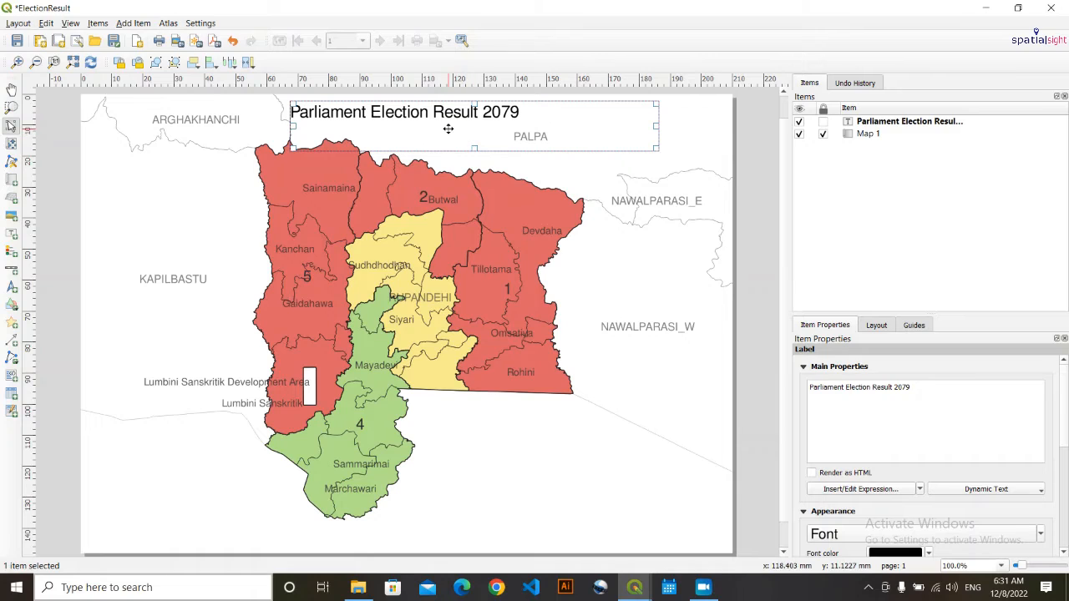
click(1041, 534)
click(1044, 535)
click(538, 164)
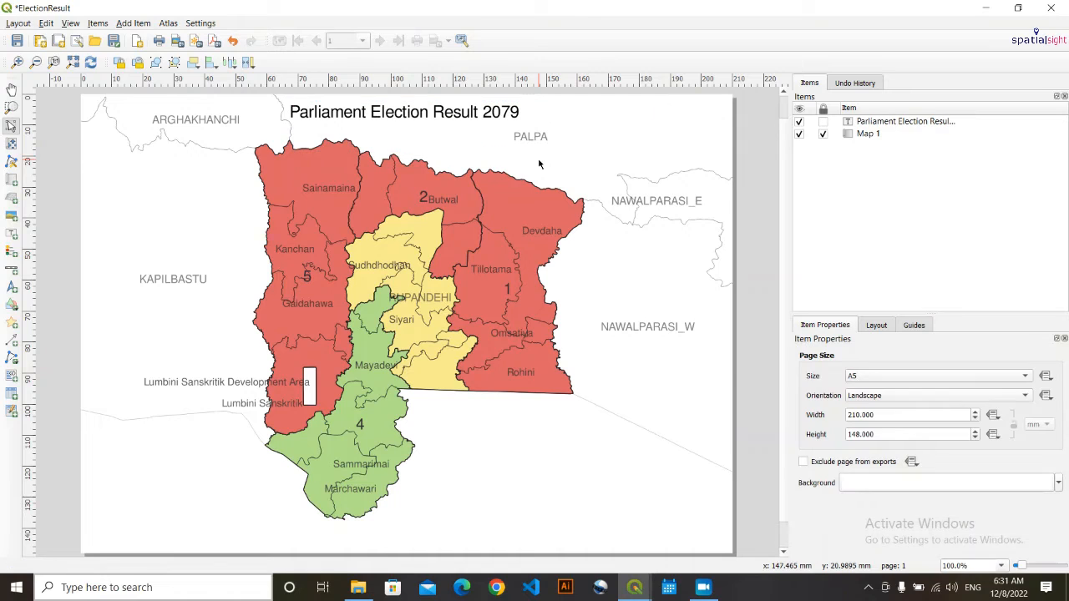
click(486, 121)
scroll(925, 536, up, 1)
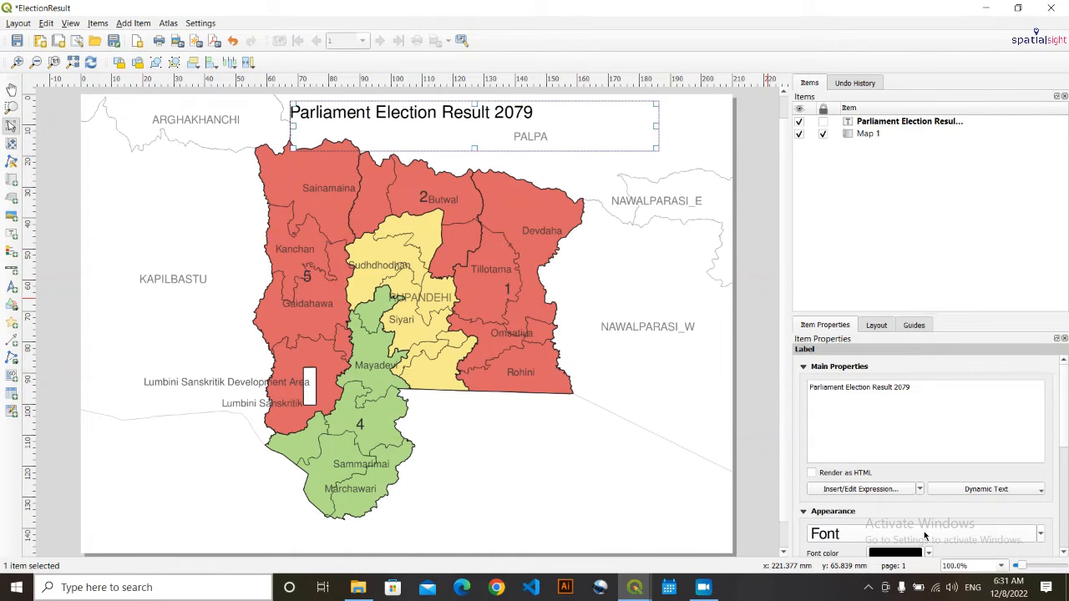
click(1039, 539)
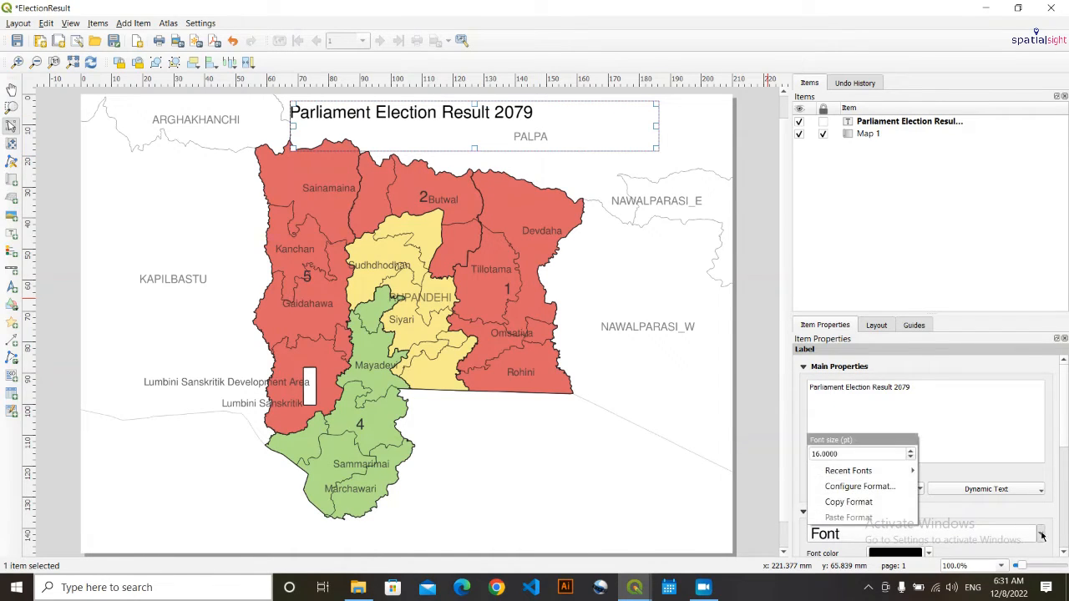
click(1039, 539)
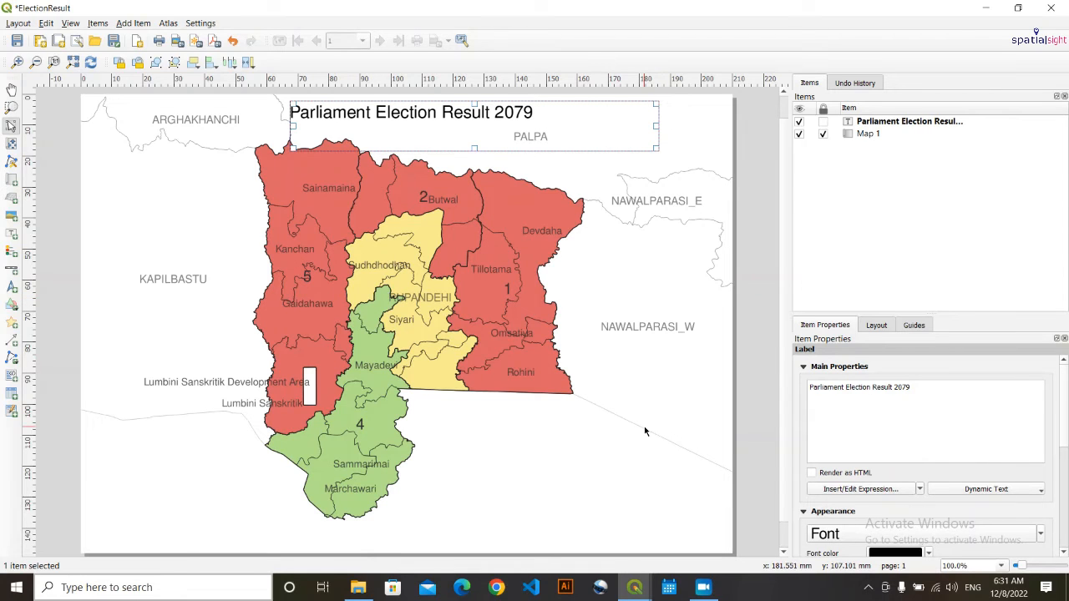
- Reduce the title label box to about 7 mm high so that it fits its single line of text
click(622, 248)
click(359, 119)
drag(462, 136, 462, 123)
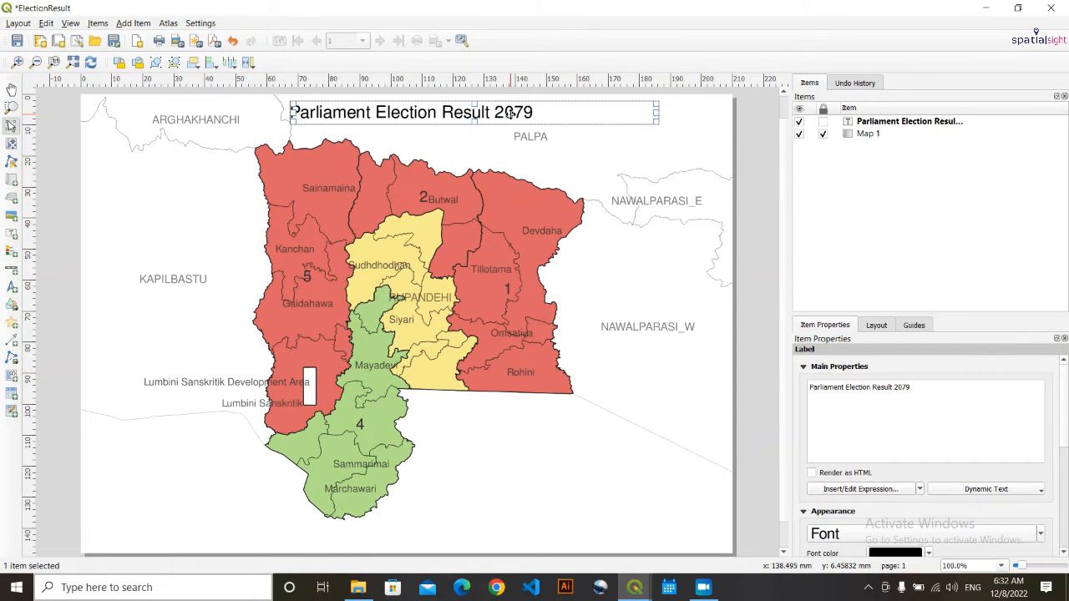
- Paste a copy of the title label and place it directly beneath the original
key(ctrl+v)
drag(613, 124, 380, 138)
click(432, 107)
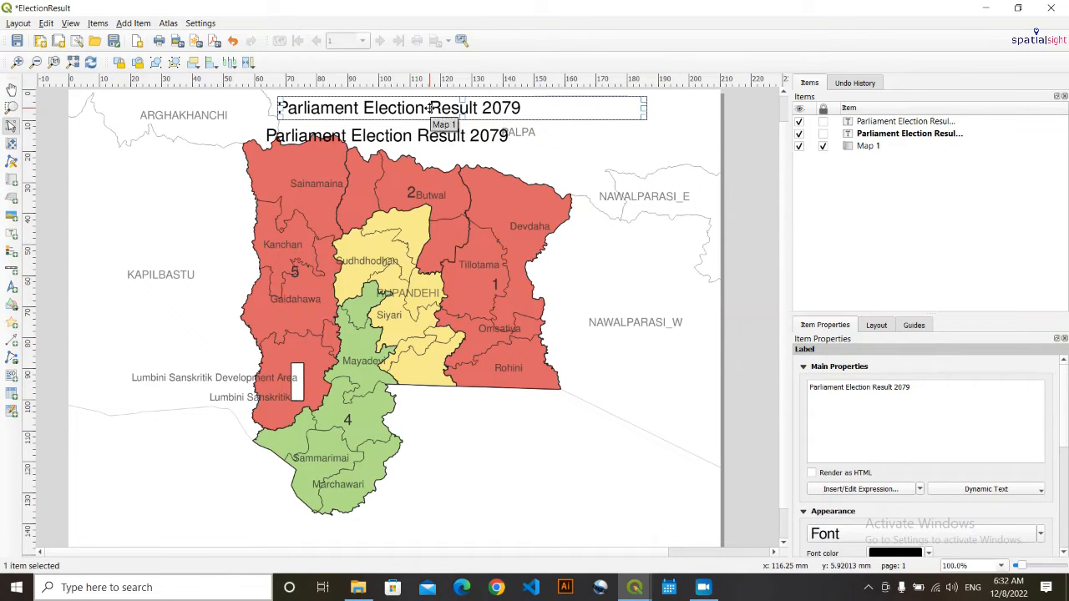
- Replace the copied label's text with "Rupandehi district election constituency"
click(430, 137)
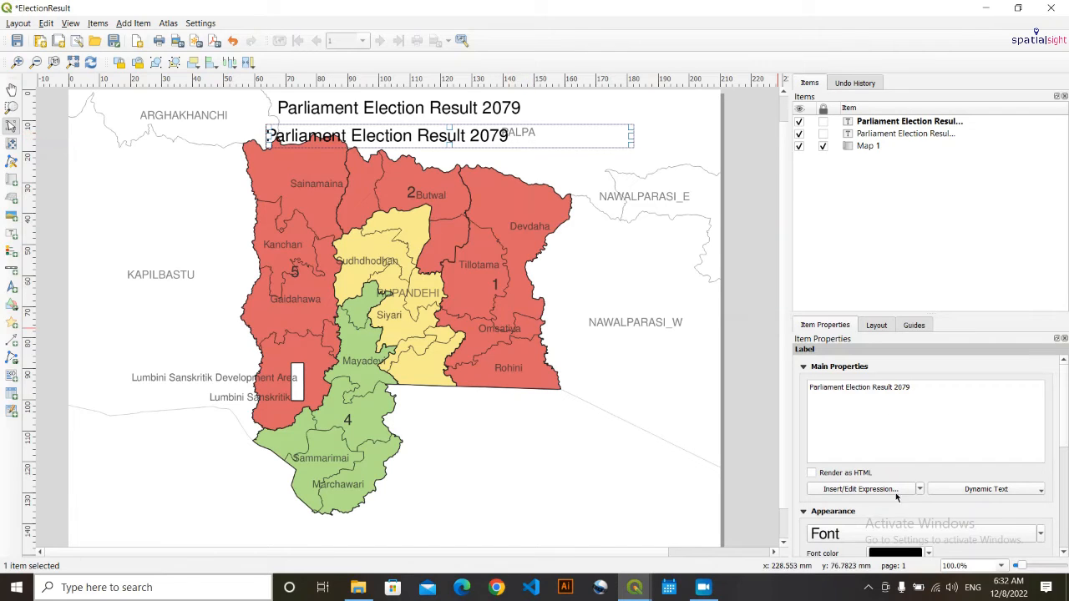
drag(933, 388, 796, 393)
drag(926, 388, 804, 375)
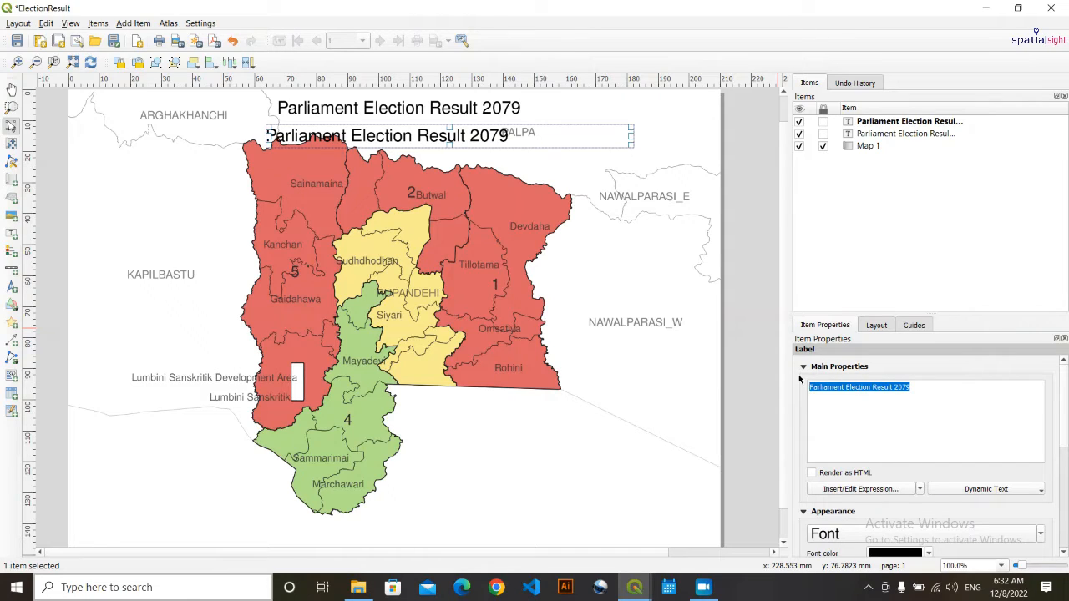
text(Rupa)
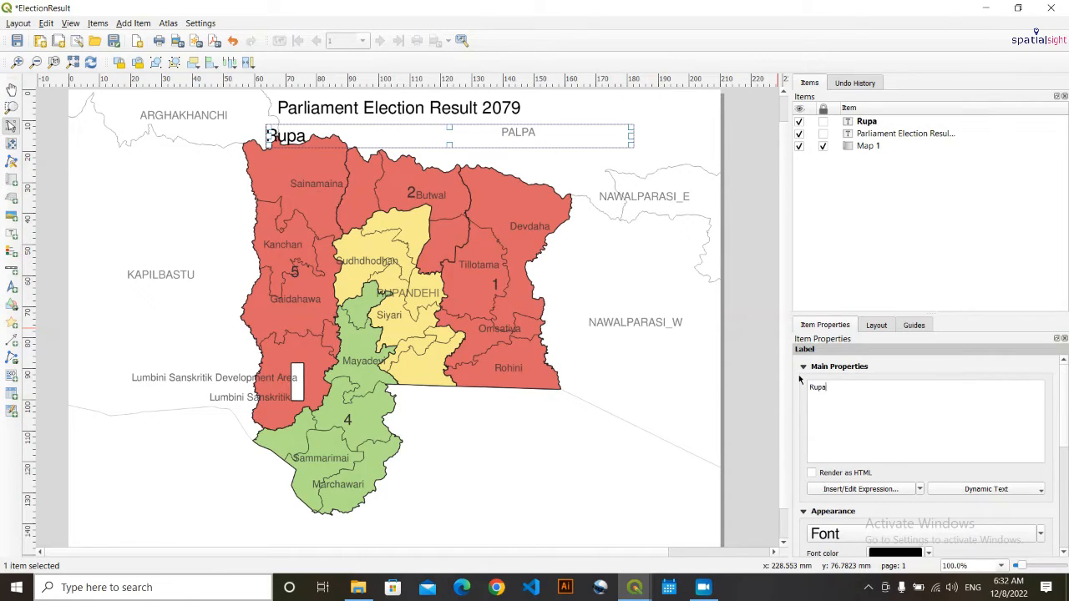
text(ndehi dist)
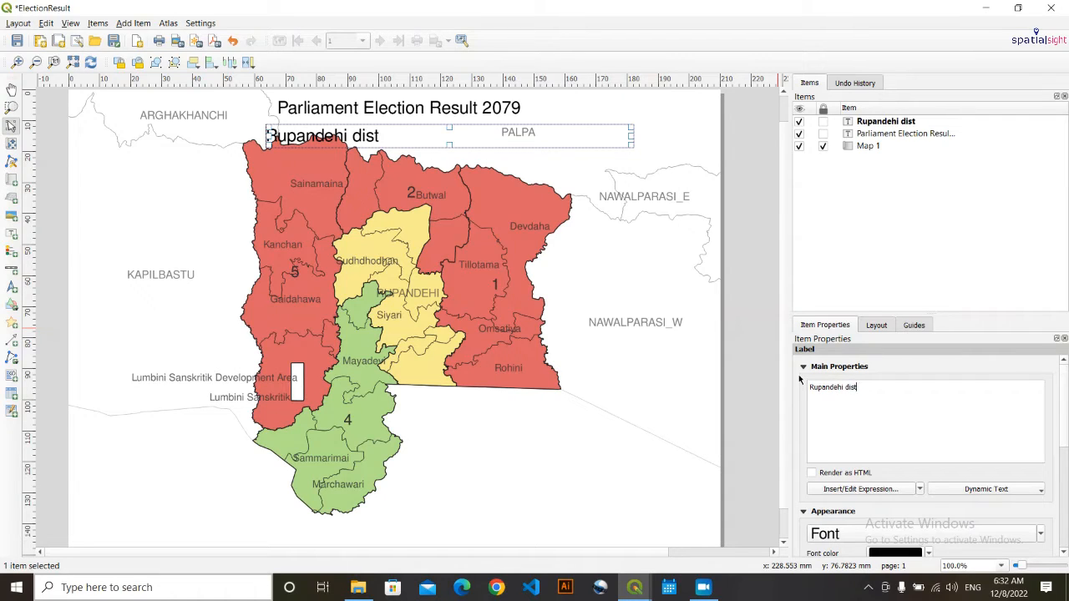
text(rict election)
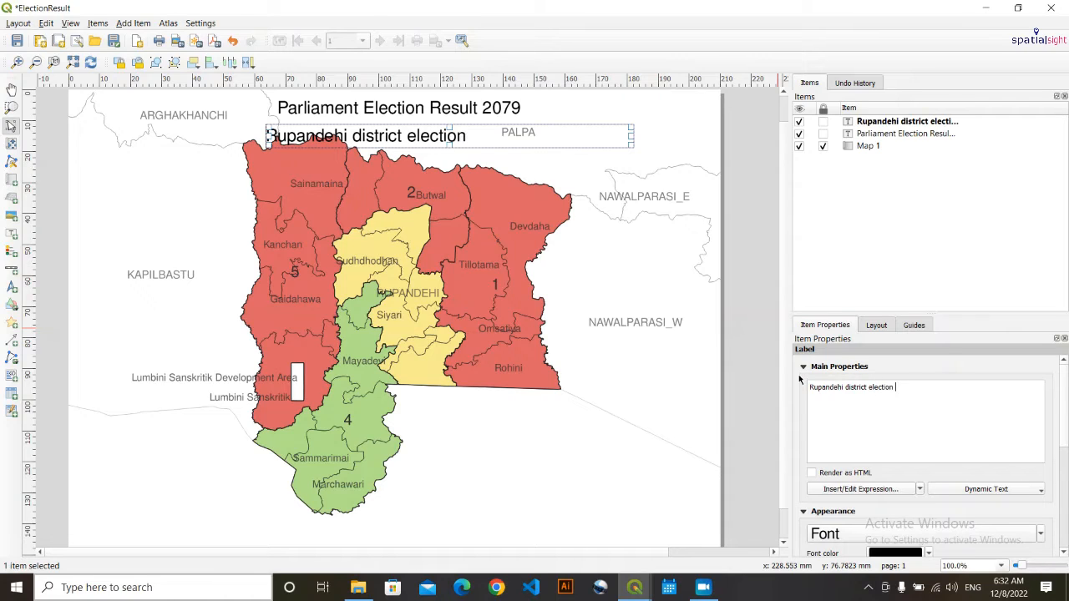
text( constituency)
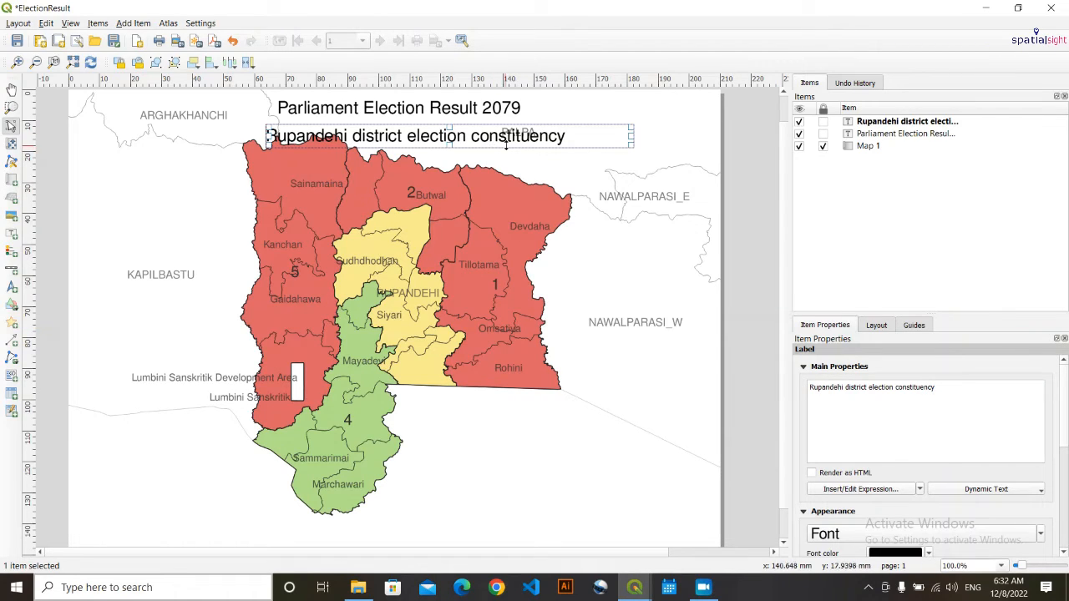
- Move the subtitle label closer to the title and set its font size to 13 pt
drag(563, 129, 559, 125)
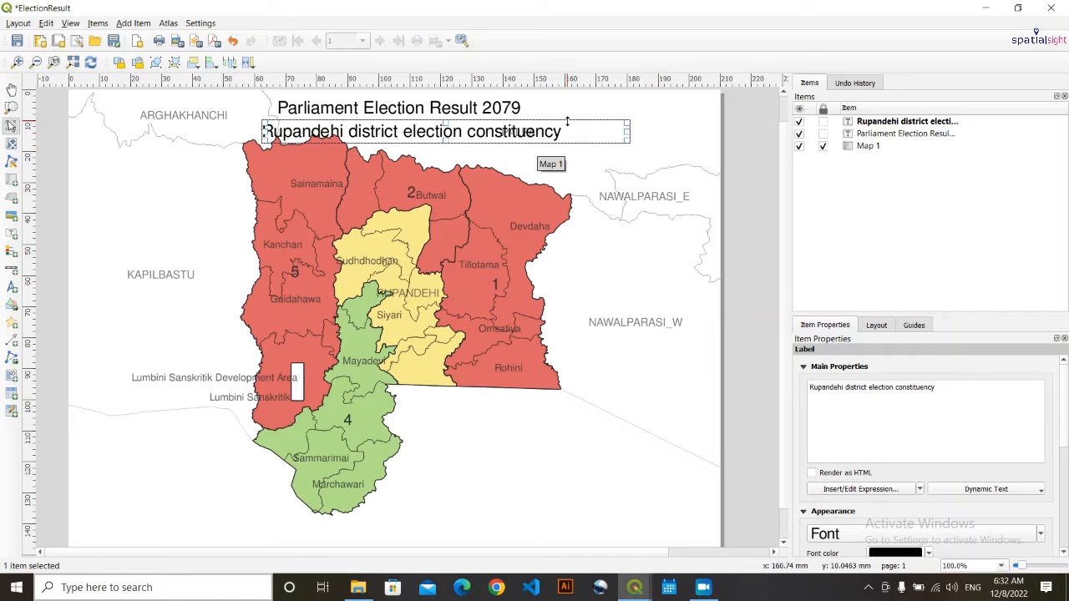
click(492, 109)
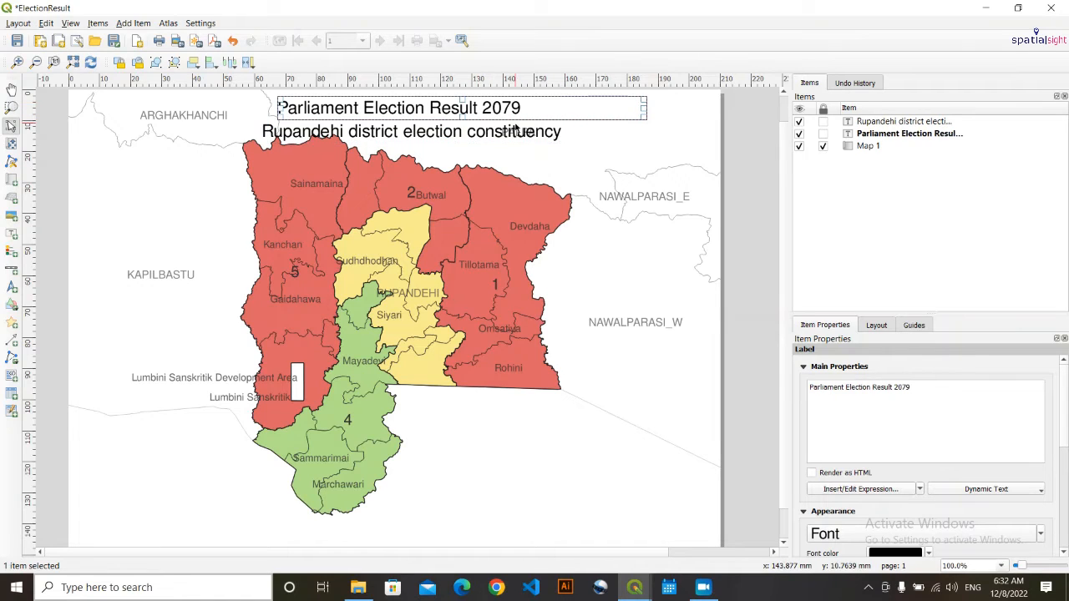
click(515, 131)
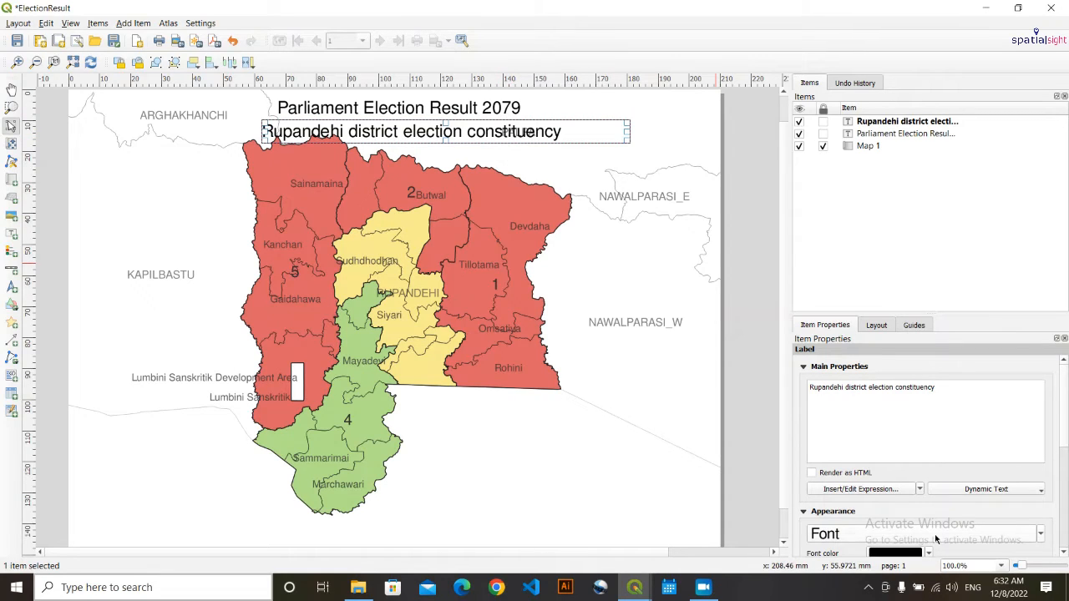
scroll(936, 540, down, 2)
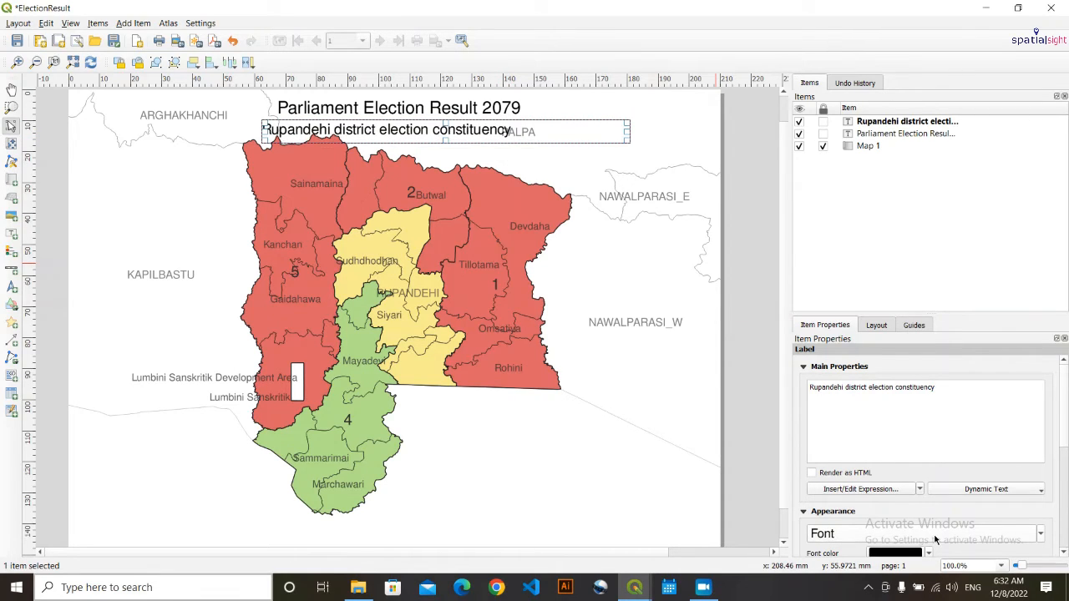
click(1041, 536)
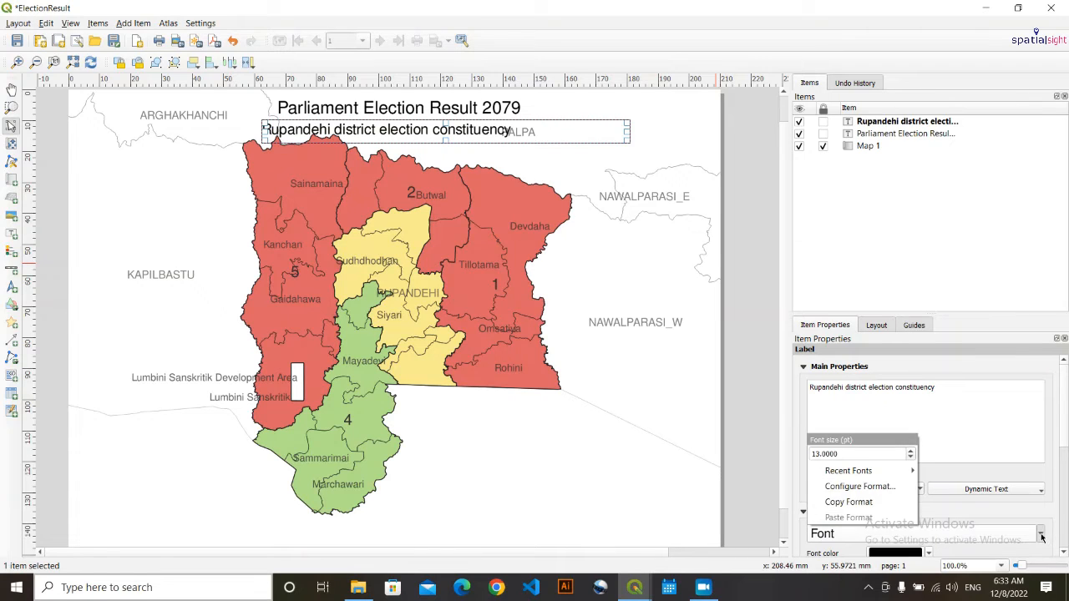
click(1042, 536)
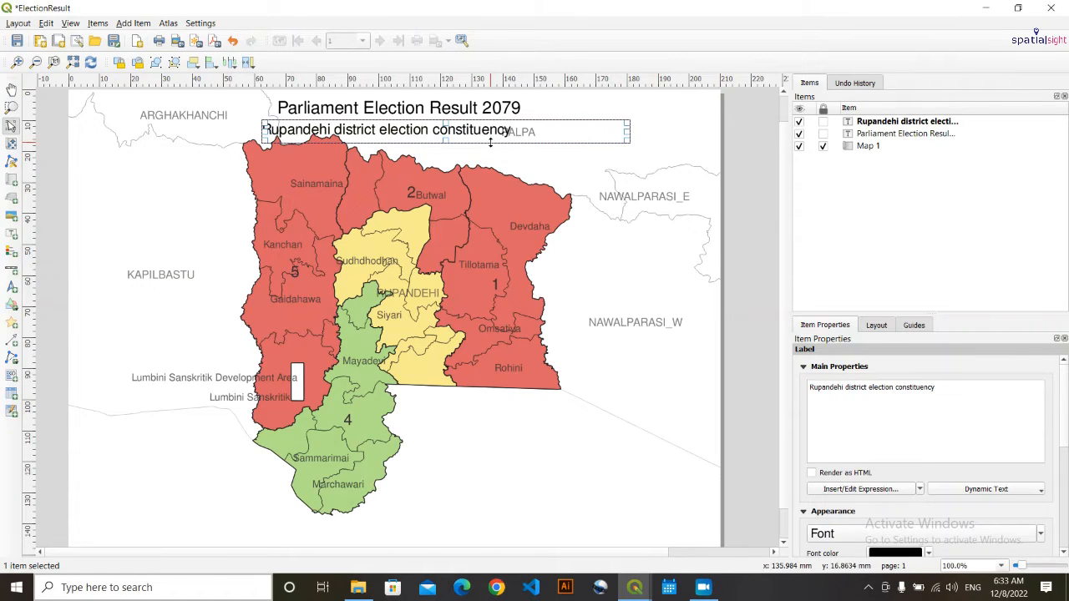
- Align the left edge of the subtitle label with the title label above it
mouse_move(490, 131)
mouse_down()
mouse_move(510, 131)
mouse_move(473, 130)
mouse_up()
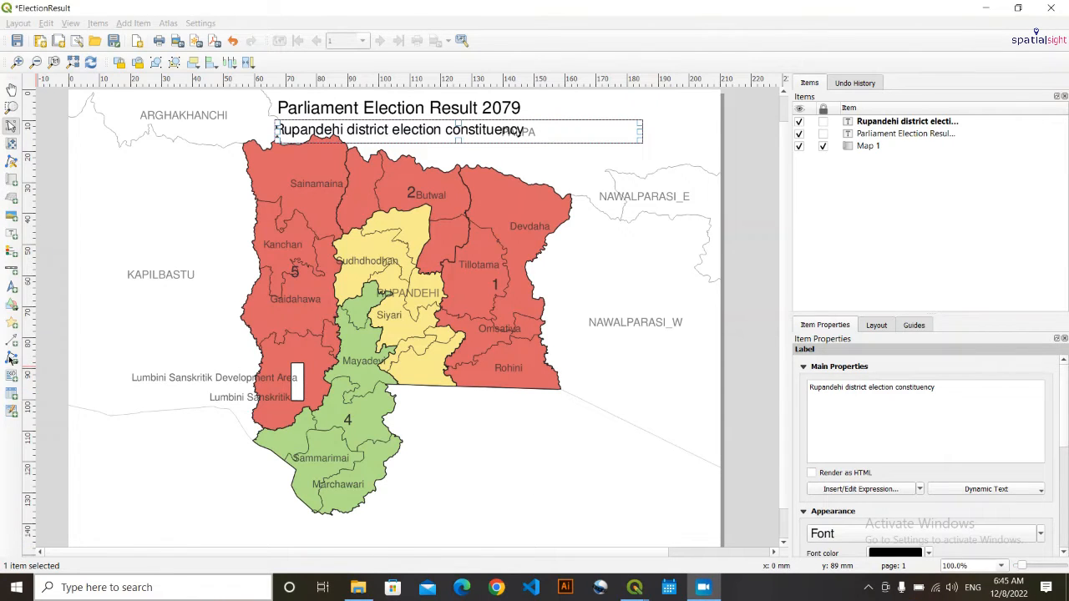
click(1041, 533)
click(1041, 533)
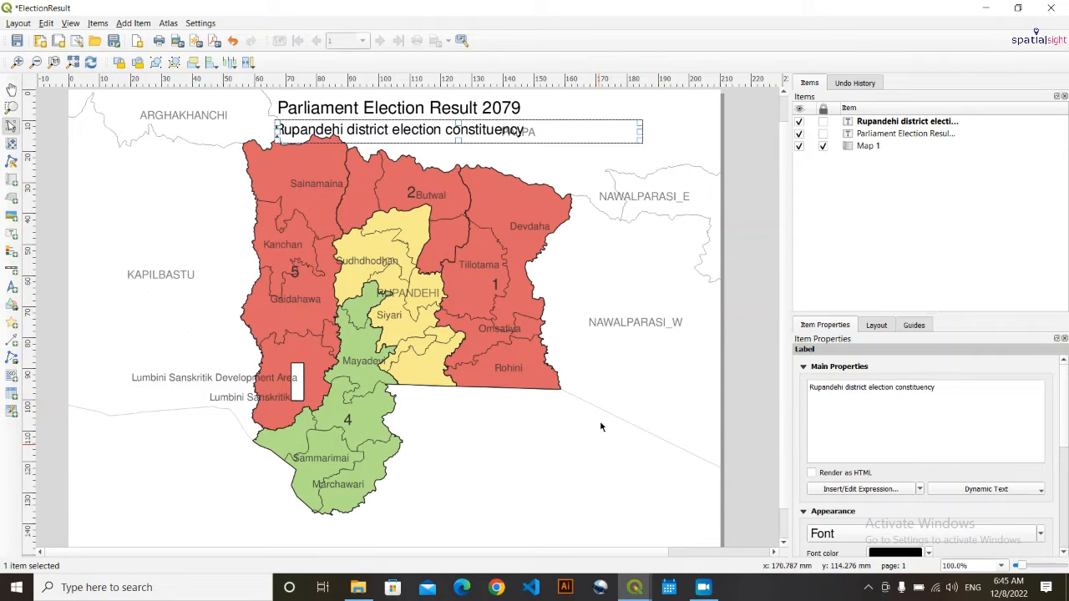
drag(499, 130, 508, 131)
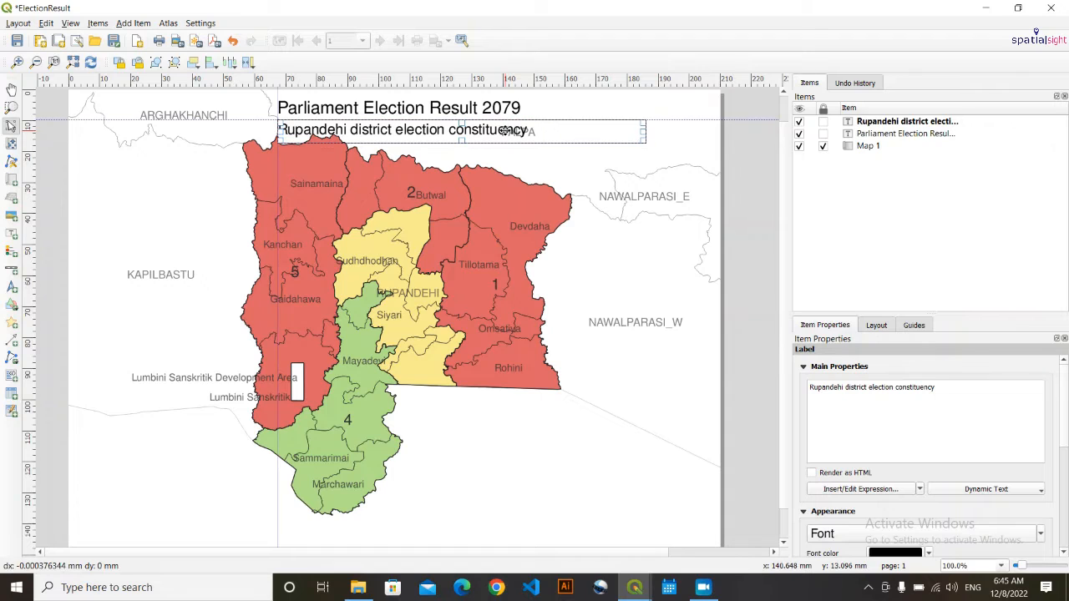
click(590, 148)
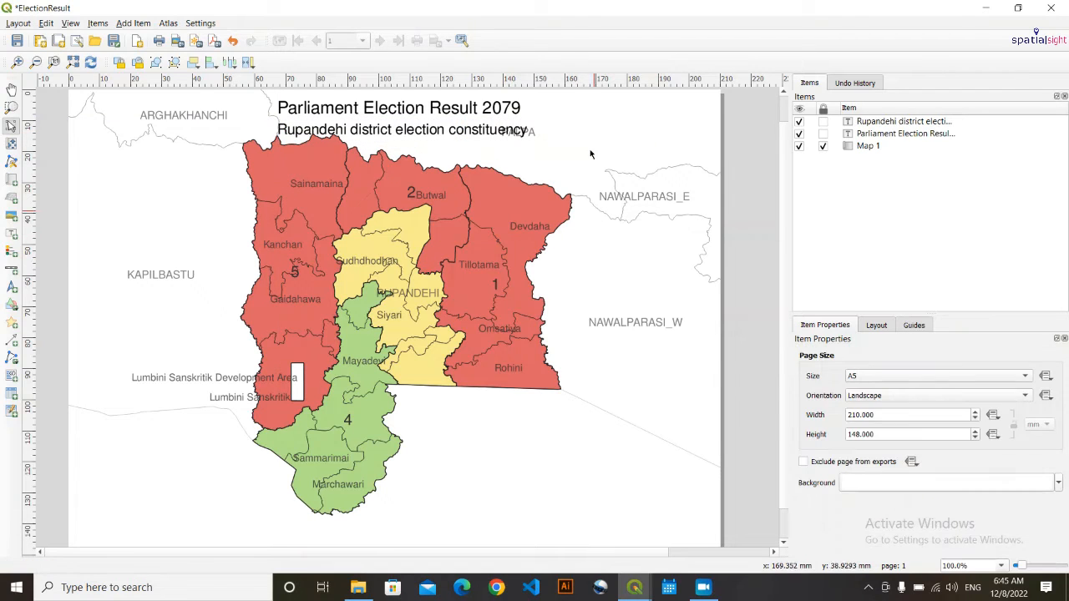
click(489, 129)
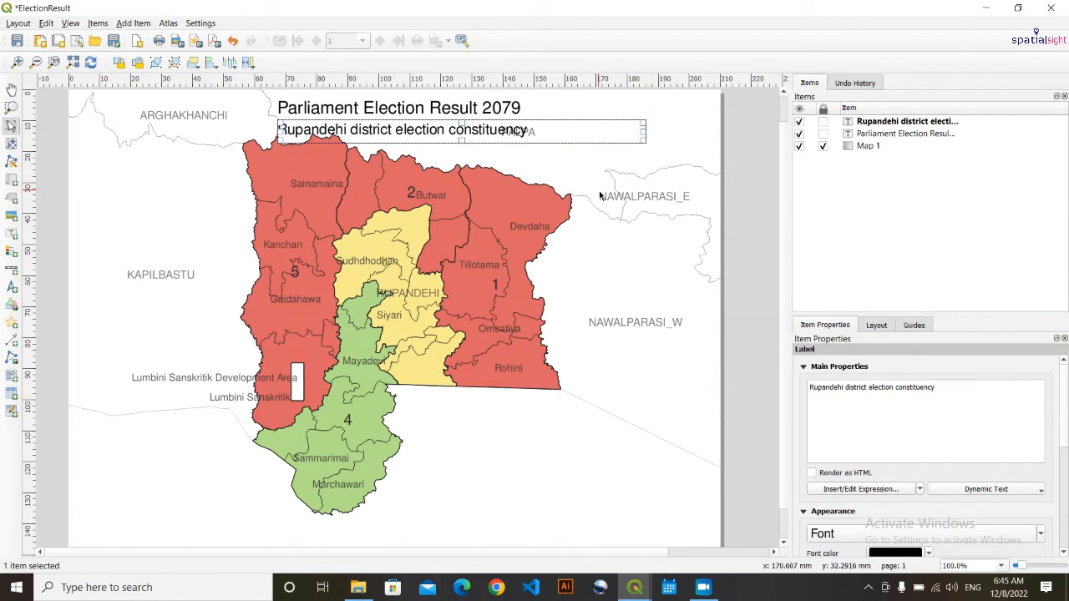
click(1029, 538)
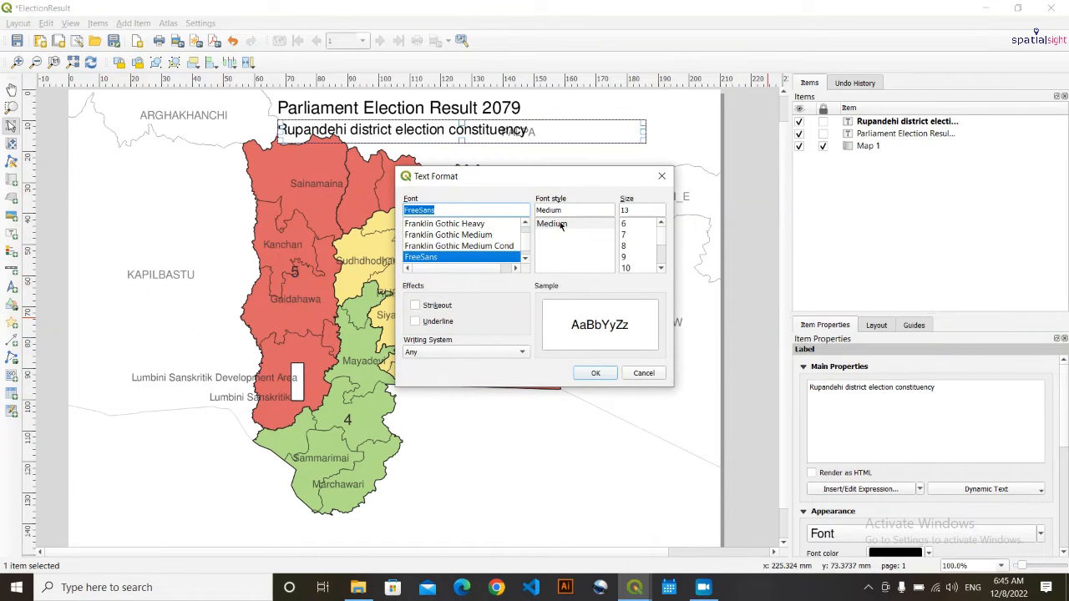
scroll(468, 249, down, 2)
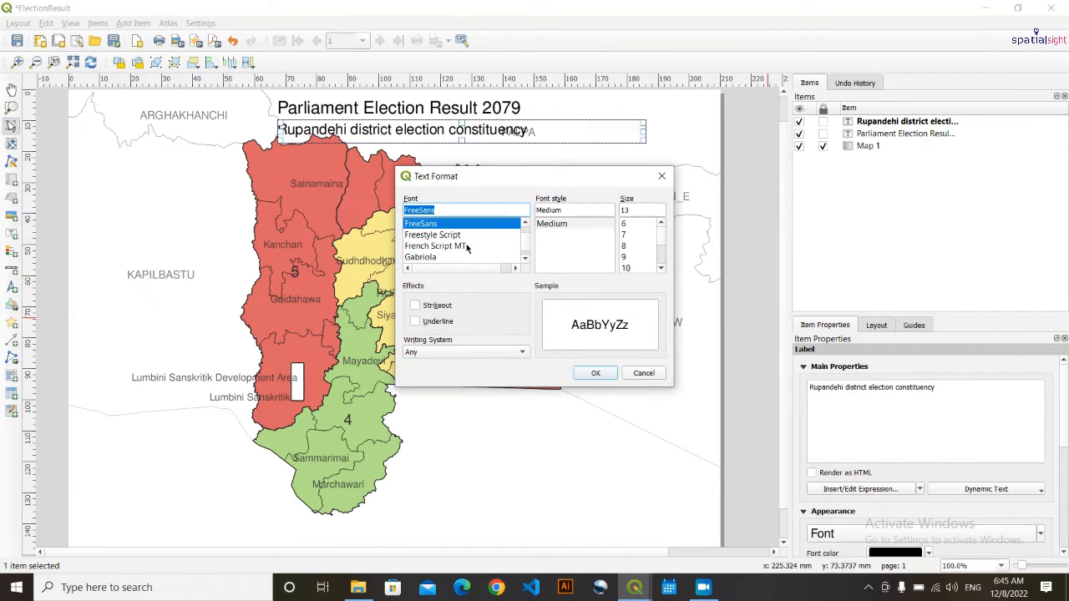
scroll(457, 242, up, 1)
click(661, 176)
click(503, 150)
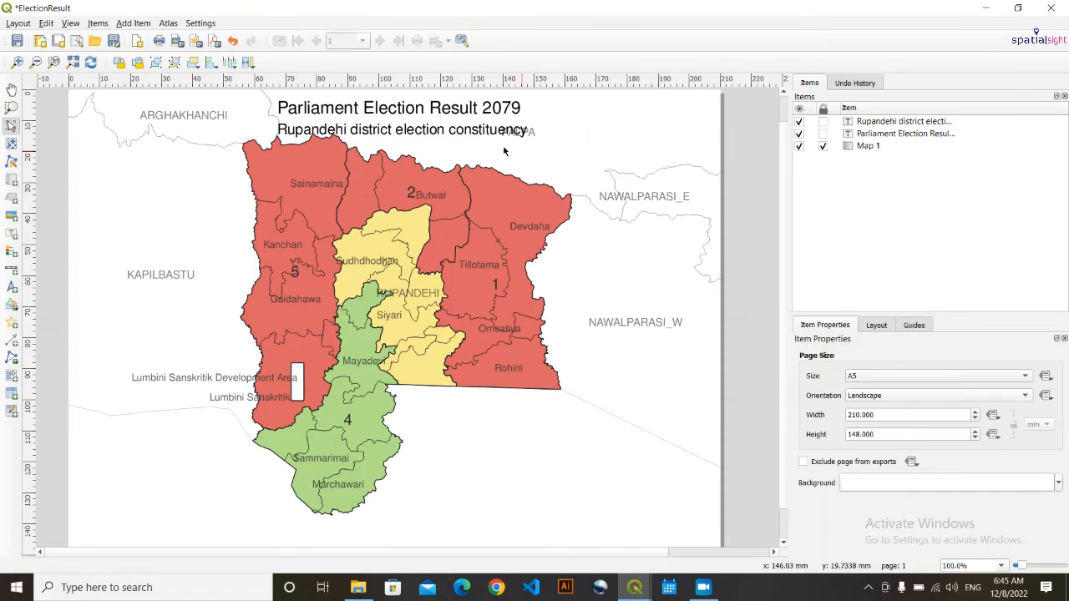
- Nudge the subtitle label slightly up and right, closer beneath the title
click(457, 132)
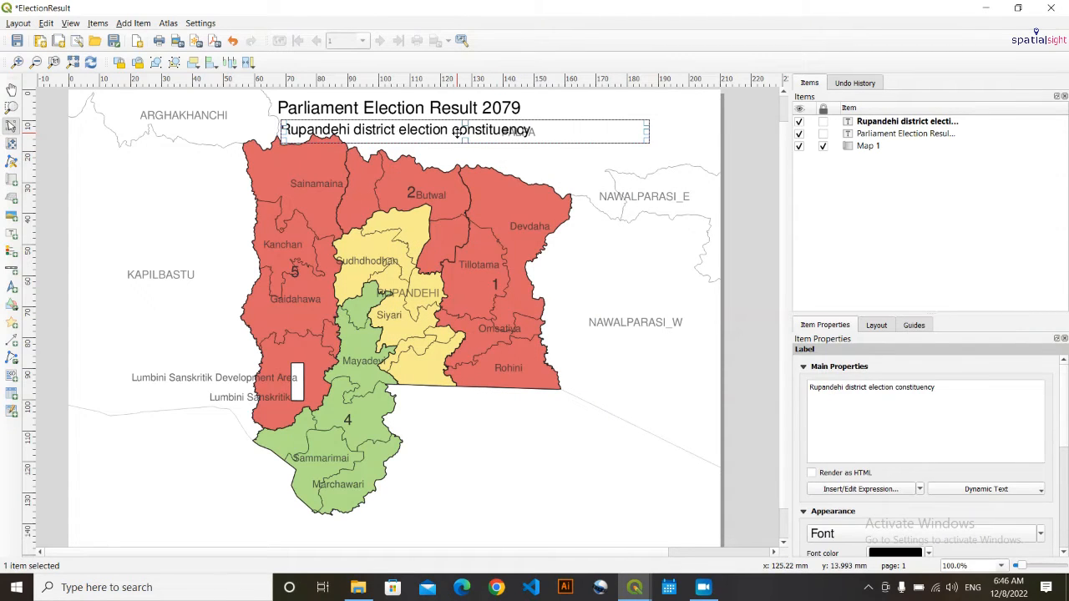
key(Up)
key(Right)
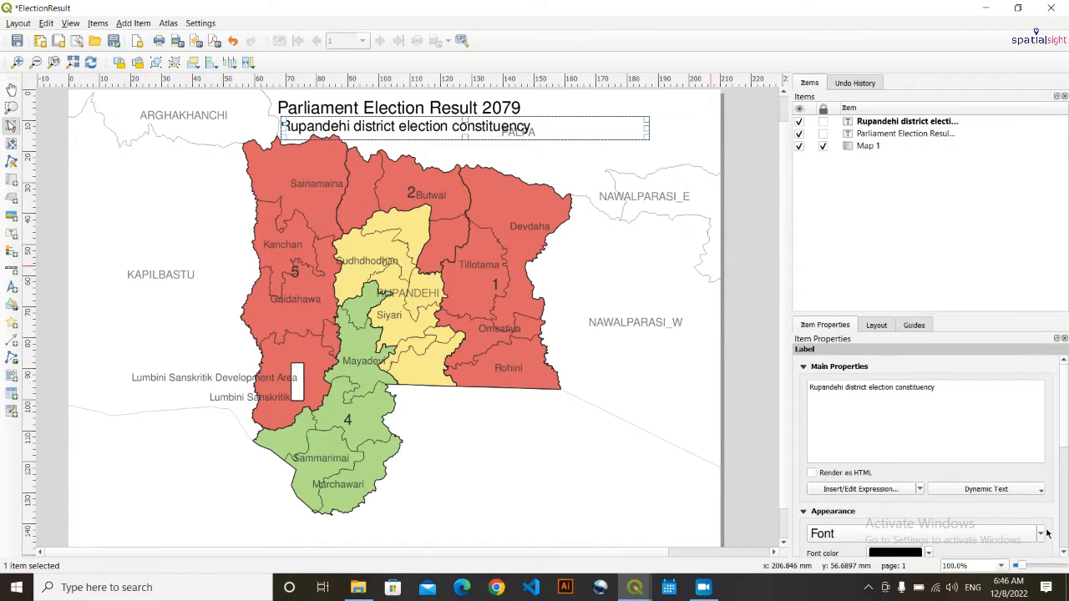
- Nudge the title label "Parliament Election Result 2079" slightly up, away from the subtitle
scroll(1026, 536, down, 1)
scroll(1025, 536, up, 1)
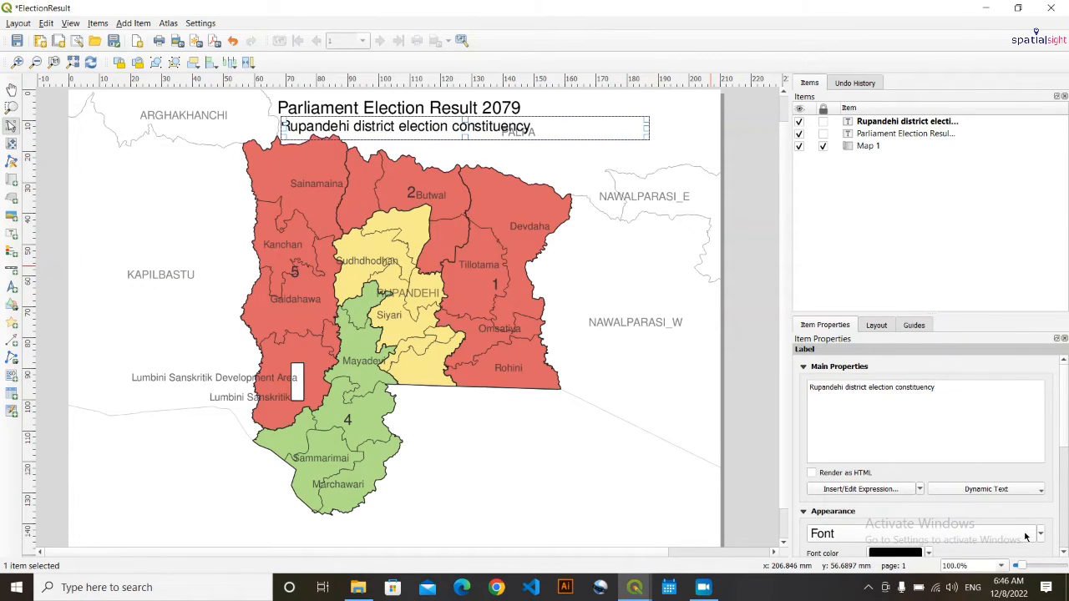
click(586, 207)
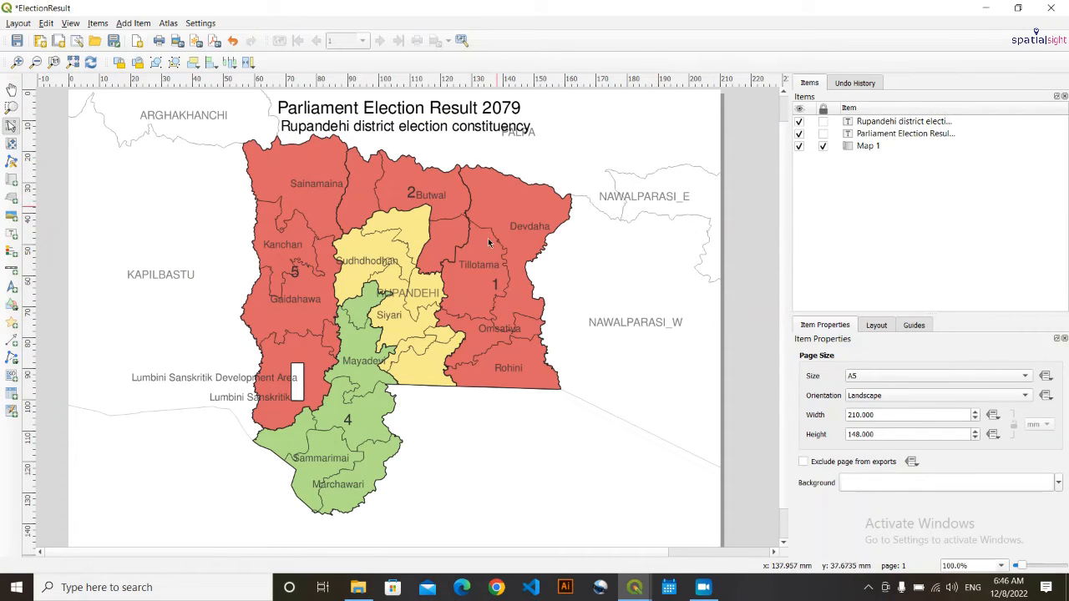
click(436, 129)
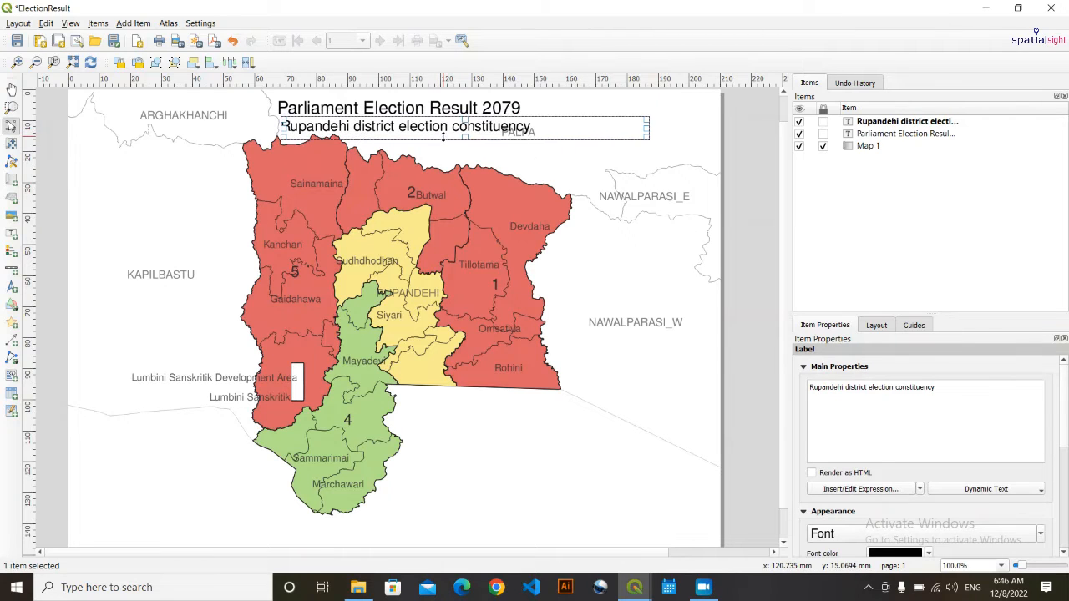
click(487, 153)
click(483, 106)
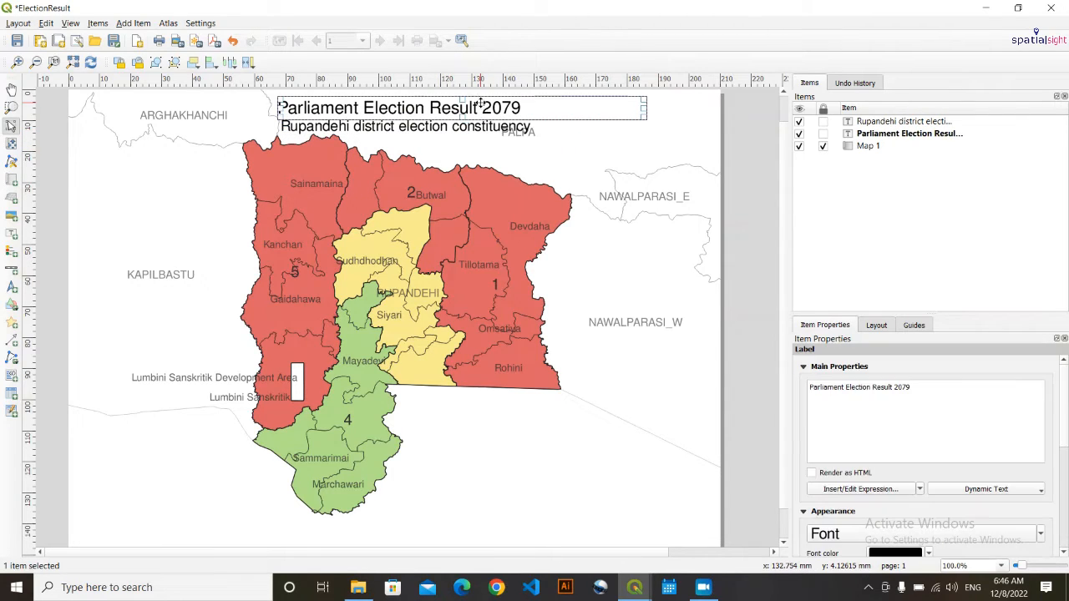
key(Up)
click(547, 150)
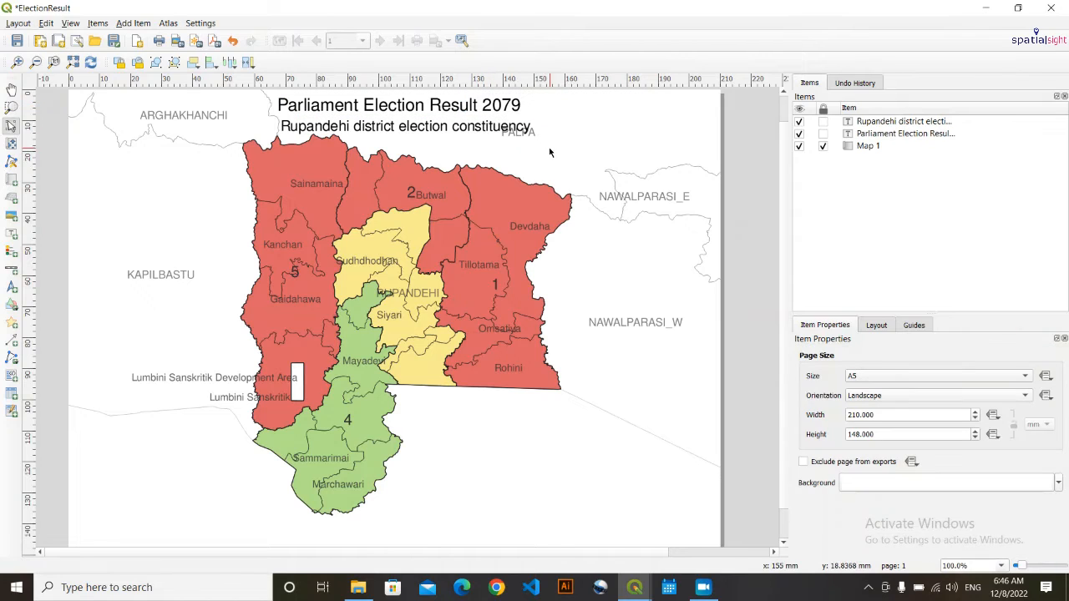
- Move the subtitle label up, align its left edge with the title, and narrow its box to fit the text
click(496, 133)
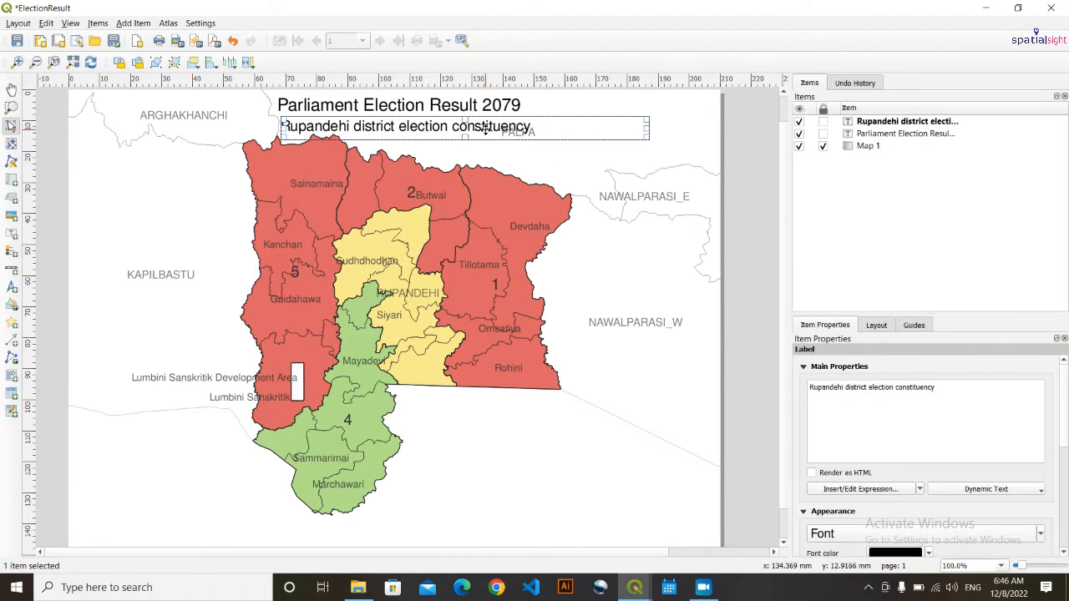
drag(487, 129, 508, 121)
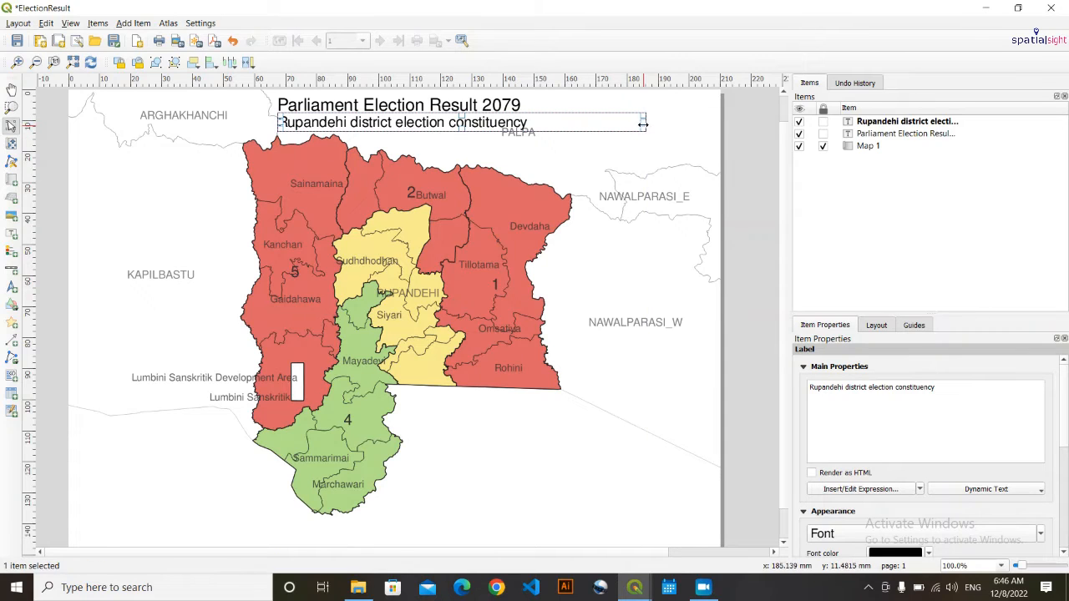
drag(642, 123, 539, 123)
click(512, 151)
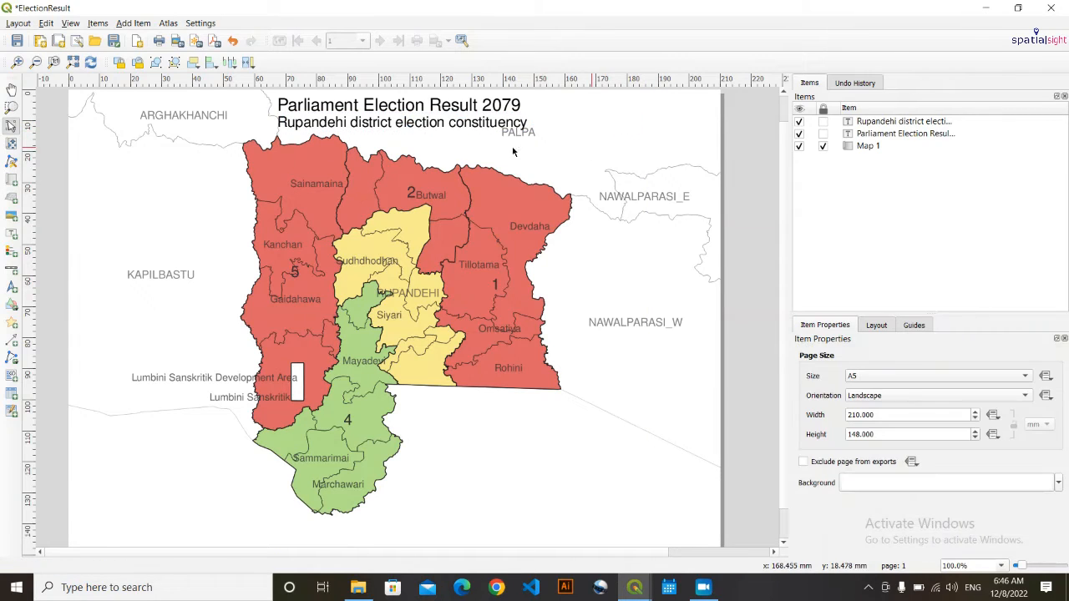
- Shift the subtitle label slightly left to centre it beneath the title, and save the project
click(424, 133)
click(552, 150)
click(445, 124)
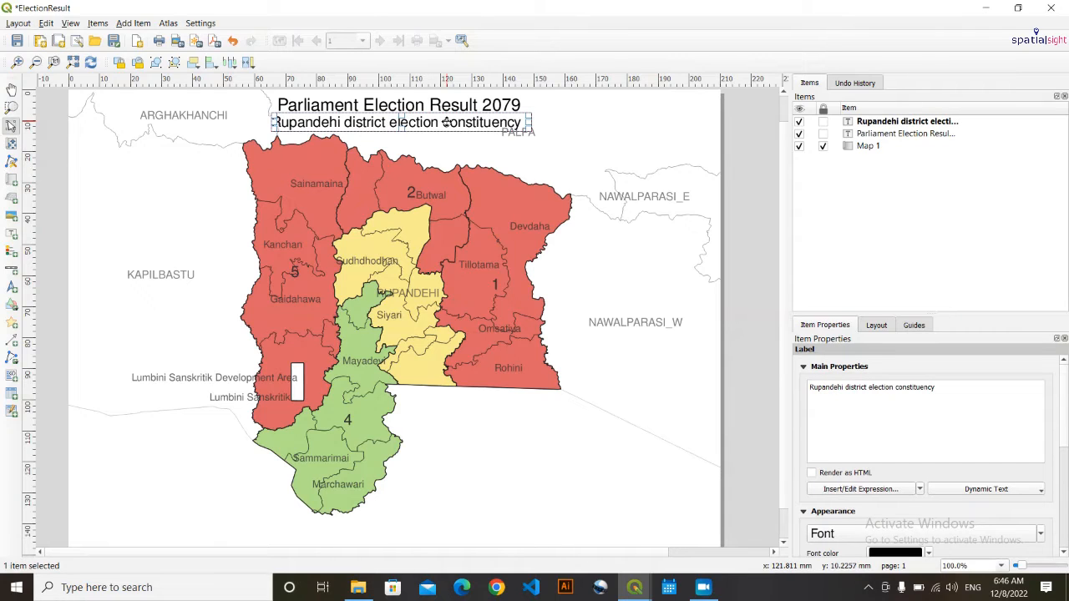
click(490, 148)
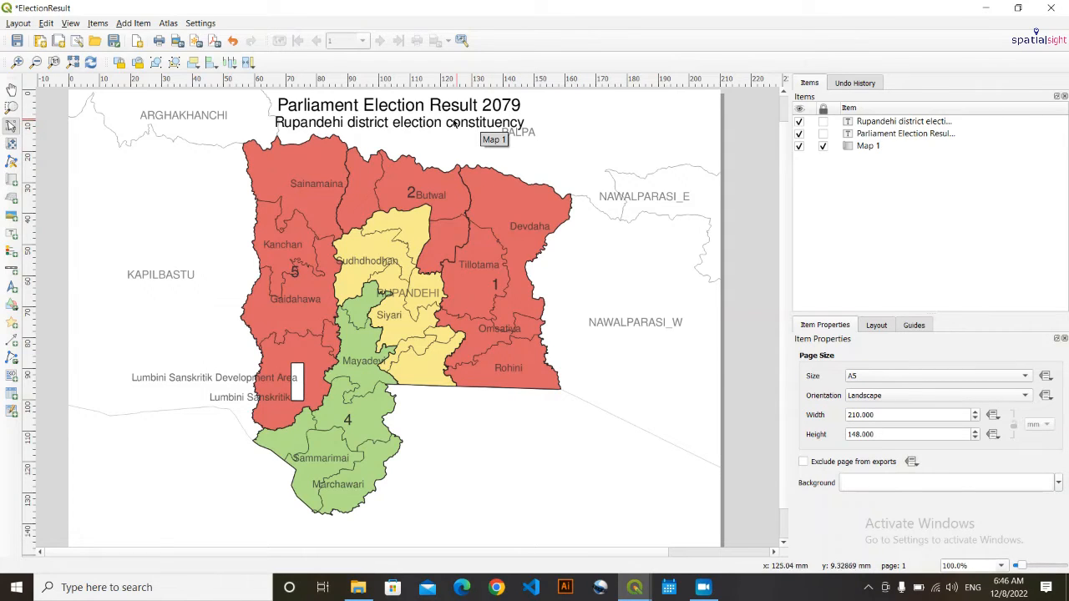
click(400, 121)
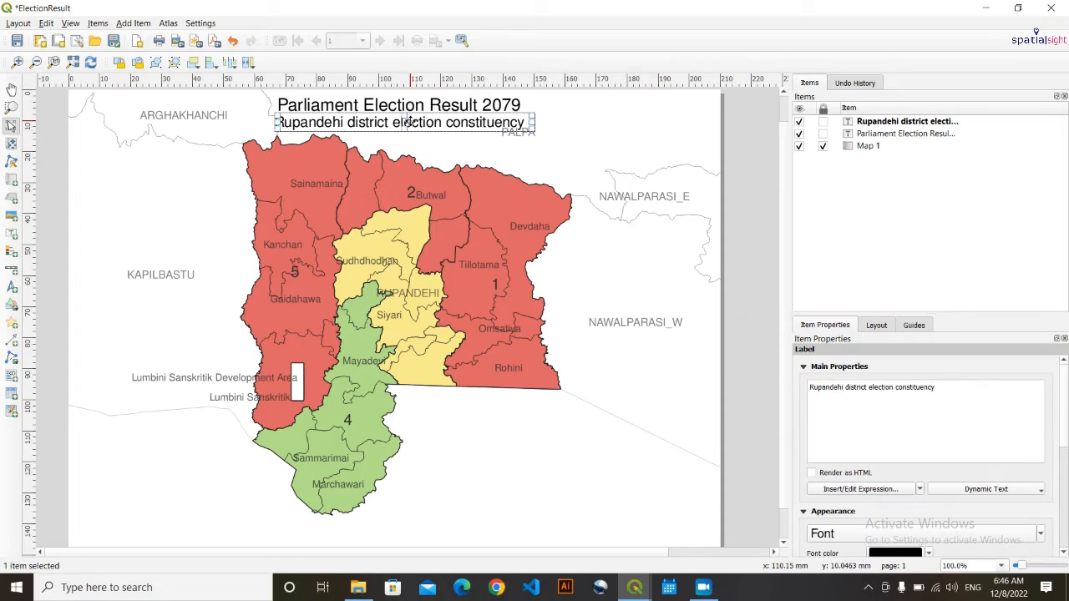
click(566, 167)
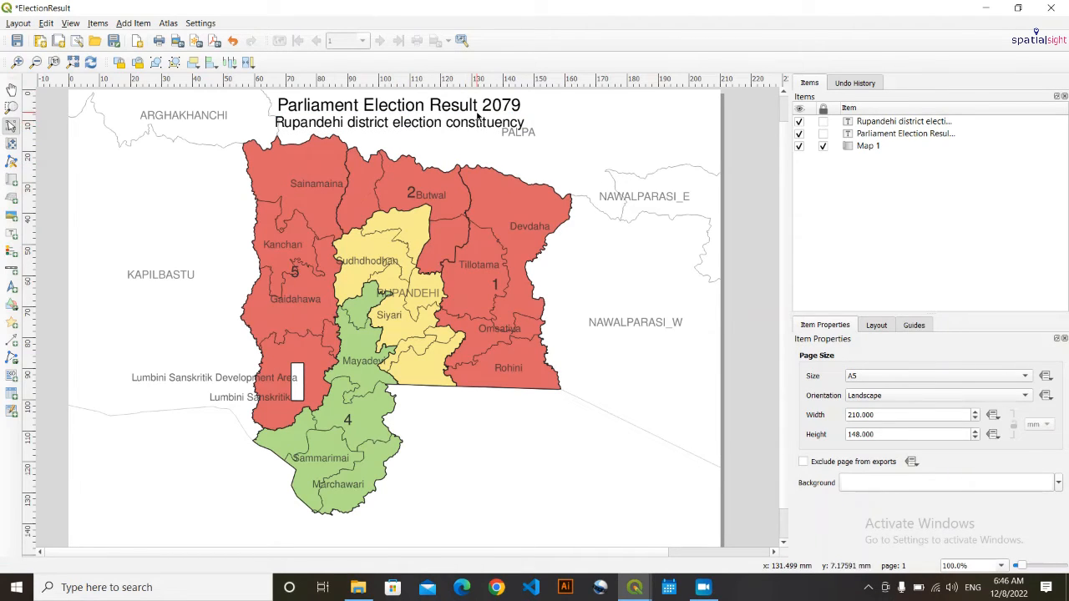
key(ctrl+s)
scroll(783, 470, up, 1)
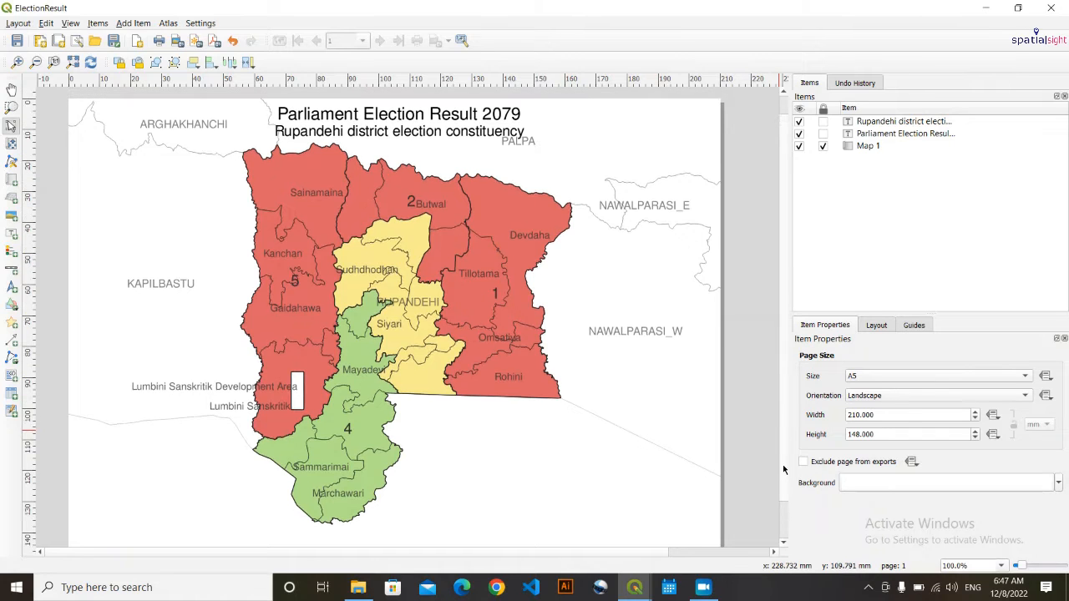
scroll(783, 470, down, 4)
scroll(780, 476, up, 3)
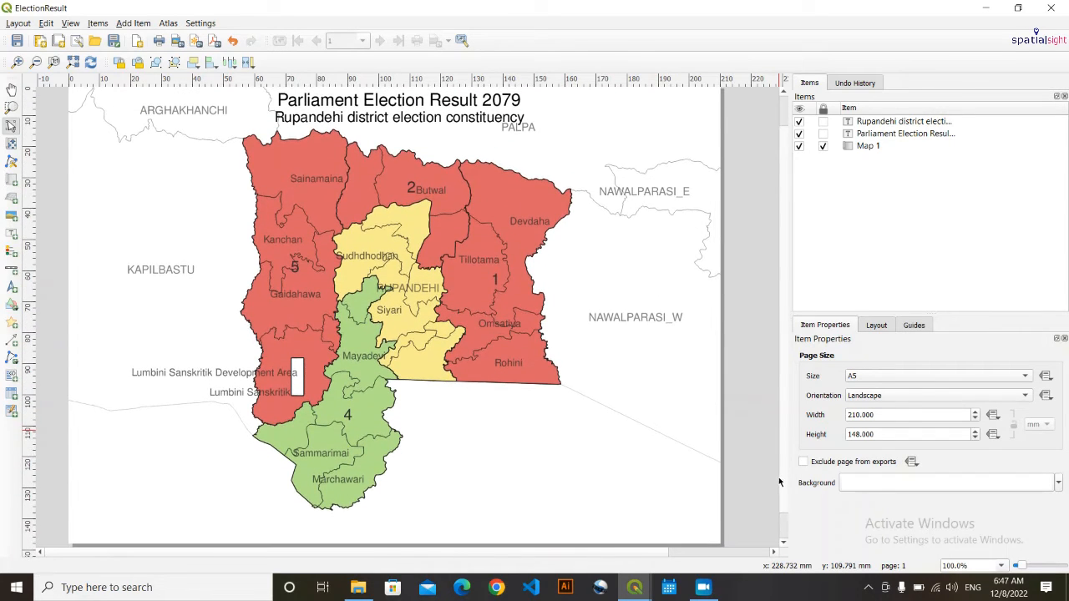
scroll(779, 482, up, 3)
scroll(779, 482, down, 4)
scroll(779, 490, up, 1)
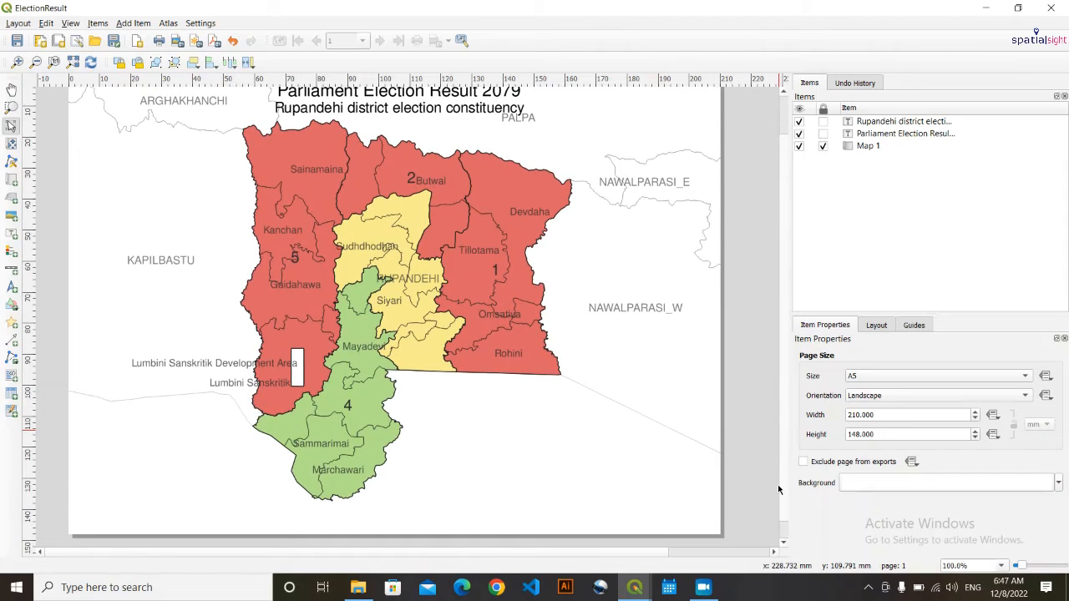
scroll(779, 489, up, 3)
scroll(785, 484, down, 3)
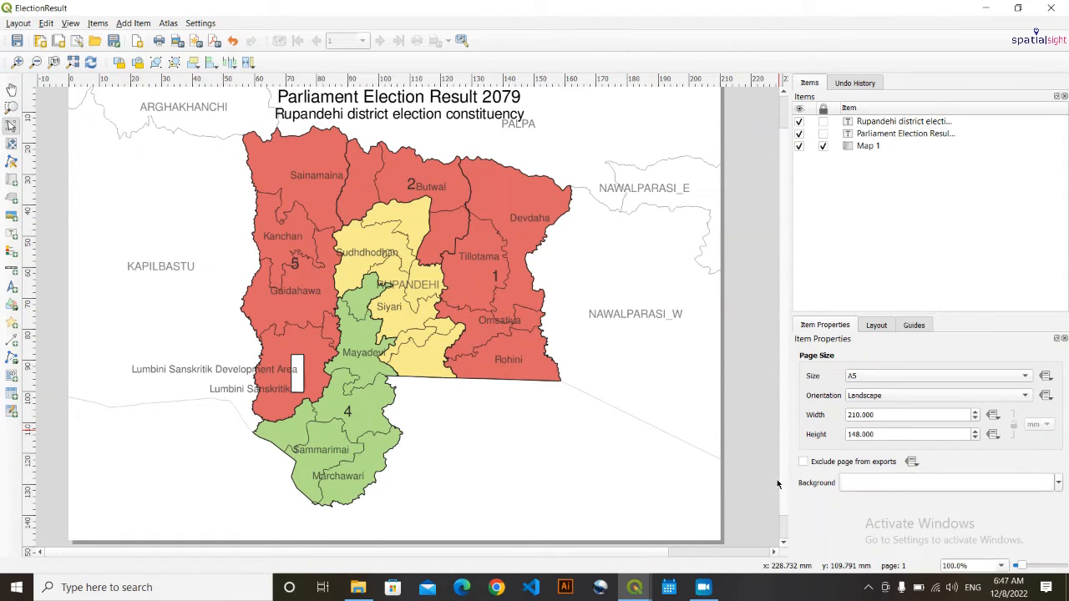
scroll(776, 484, up, 3)
scroll(776, 485, down, 3)
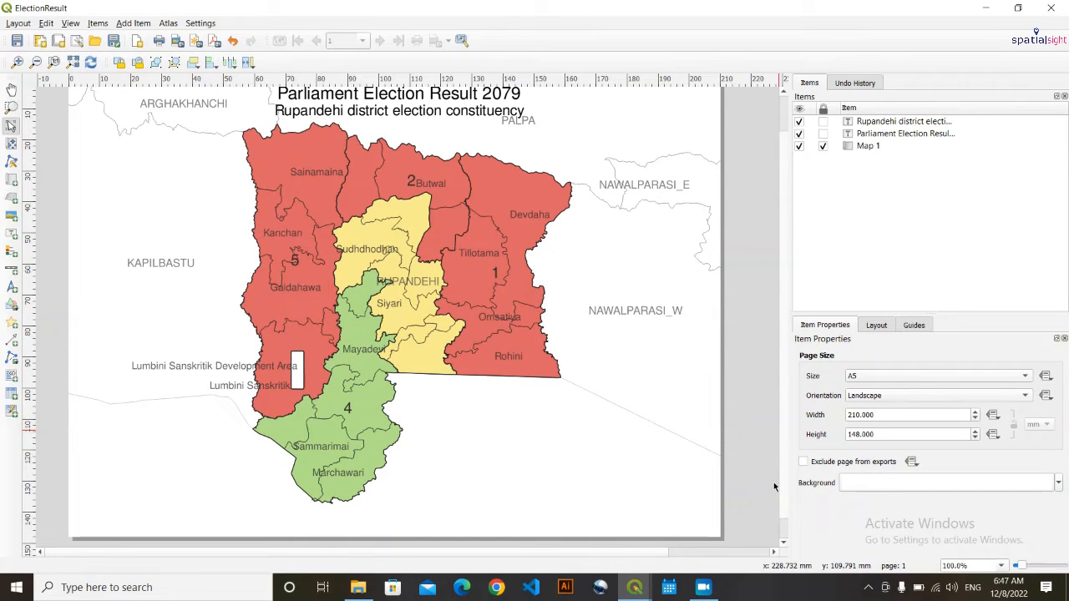
drag(773, 483, 774, 479)
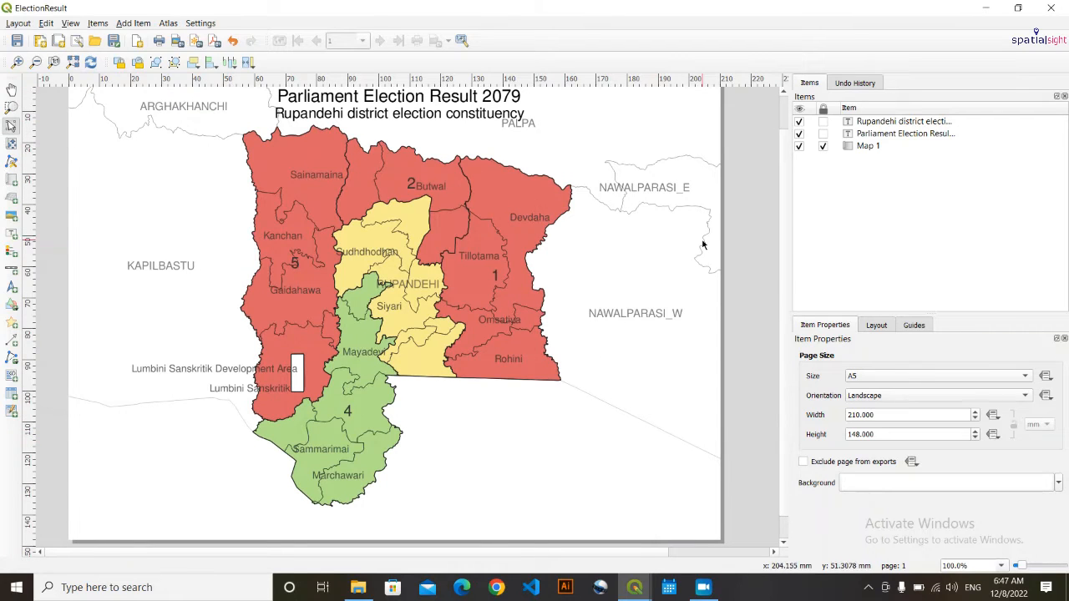
scroll(782, 288, up, 1)
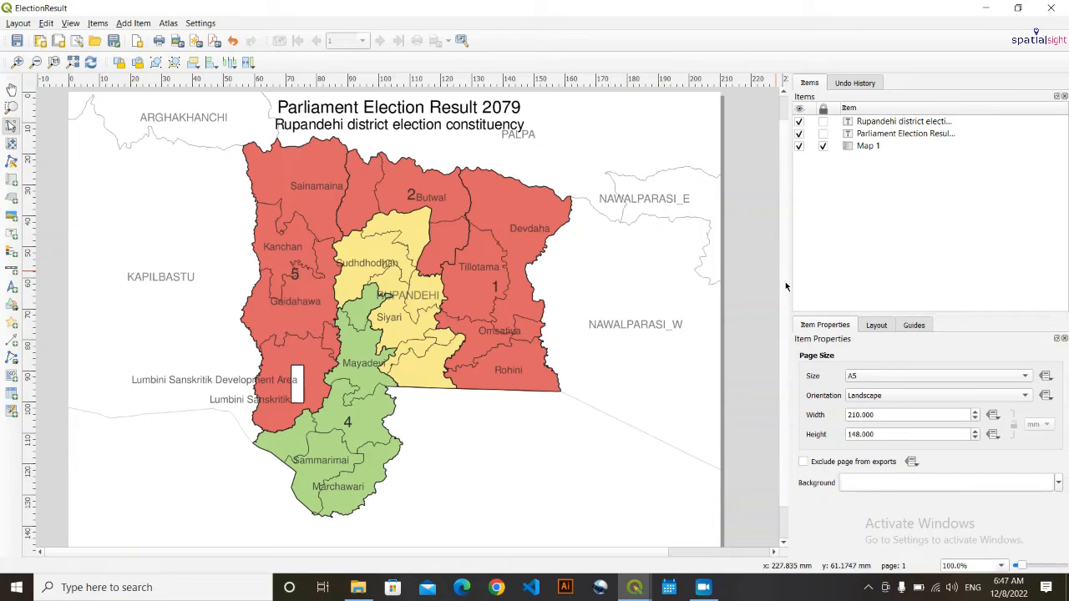
drag(779, 279, 779, 281)
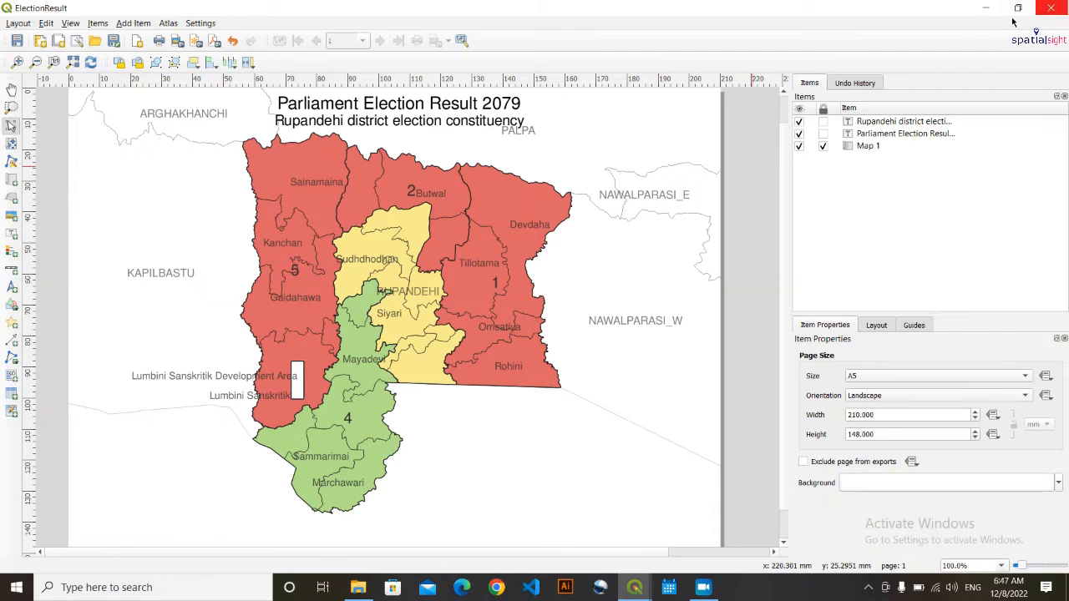
- Return from the print layout to the main map window and select the RupandehiPalika layer
click(988, 9)
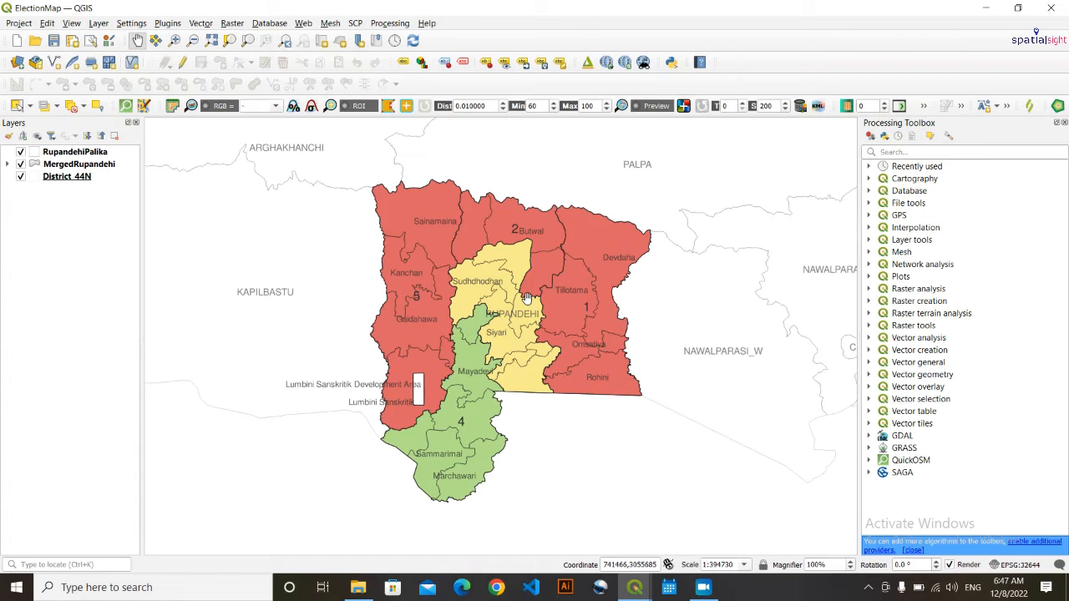
click(65, 155)
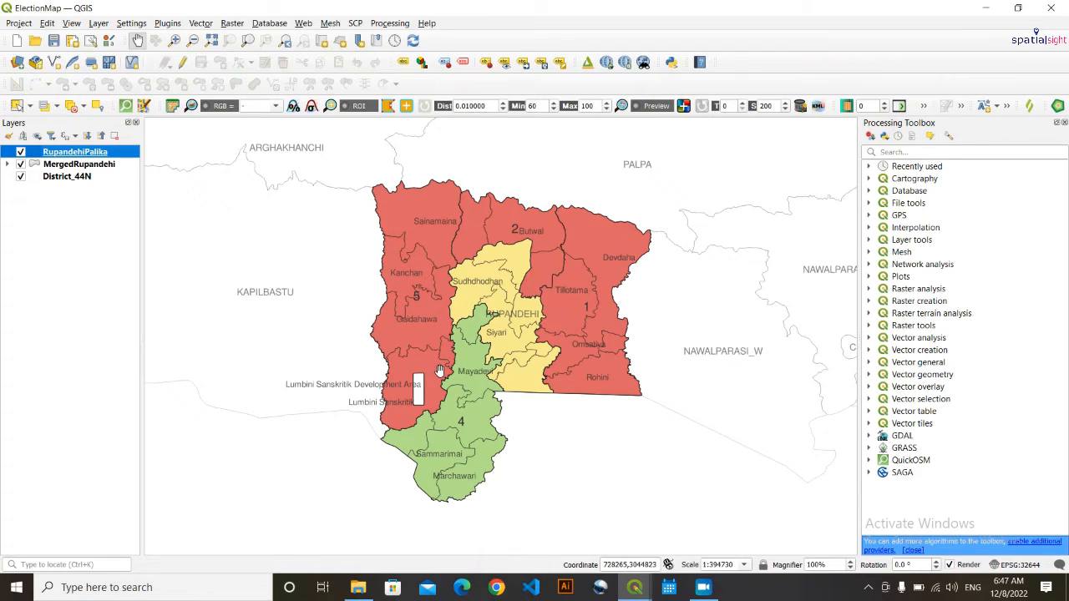
click(35, 231)
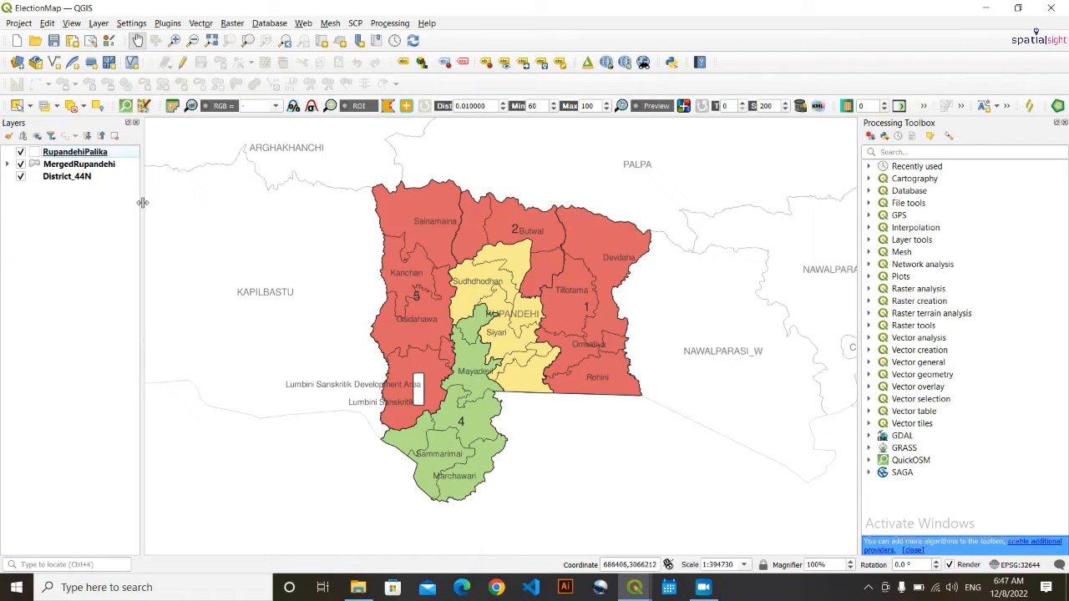
click(100, 155)
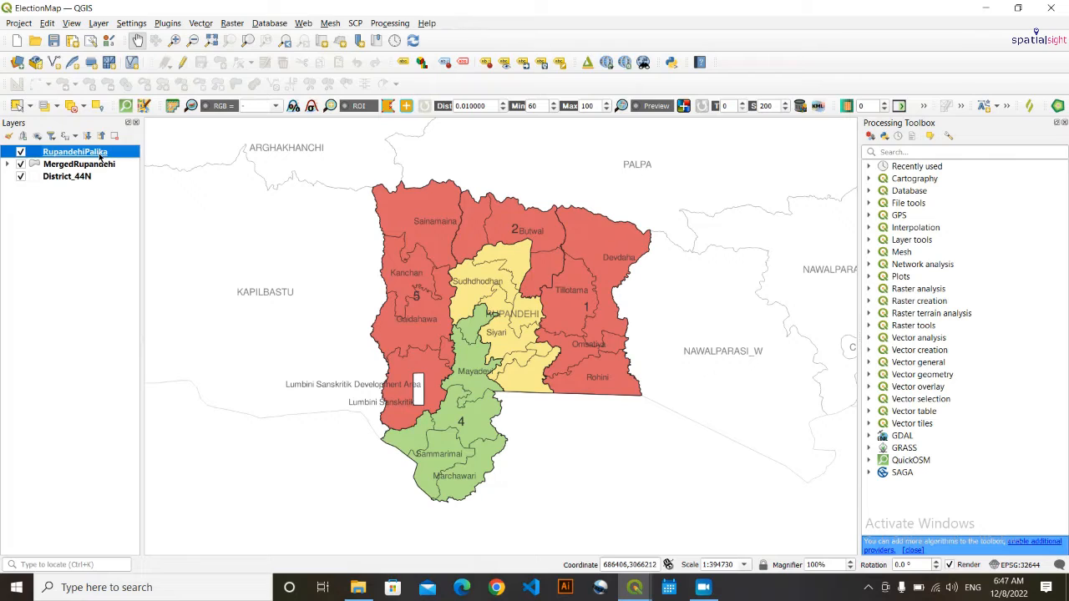
- Start moving the Sainamaina label with the Move Label tool and choose PALIKA as the auxiliary storage primary key
click(524, 65)
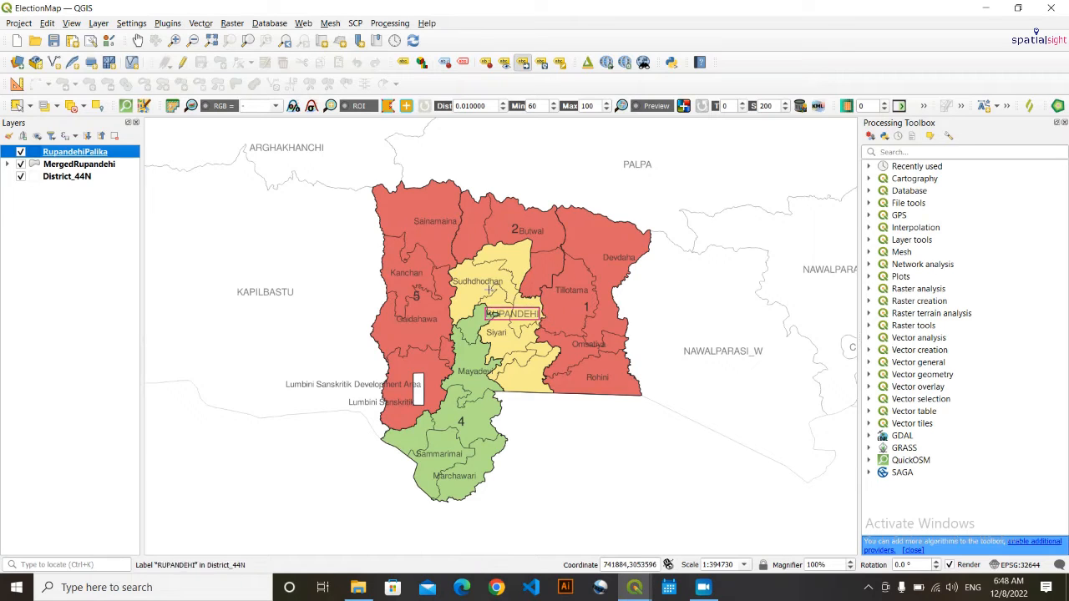
click(440, 221)
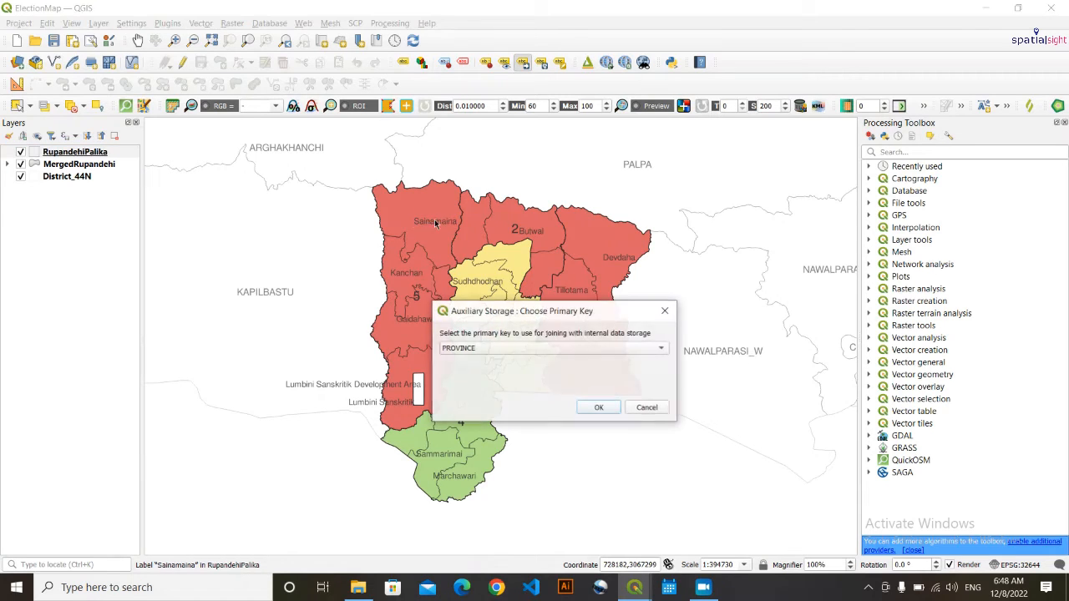
click(663, 350)
click(503, 389)
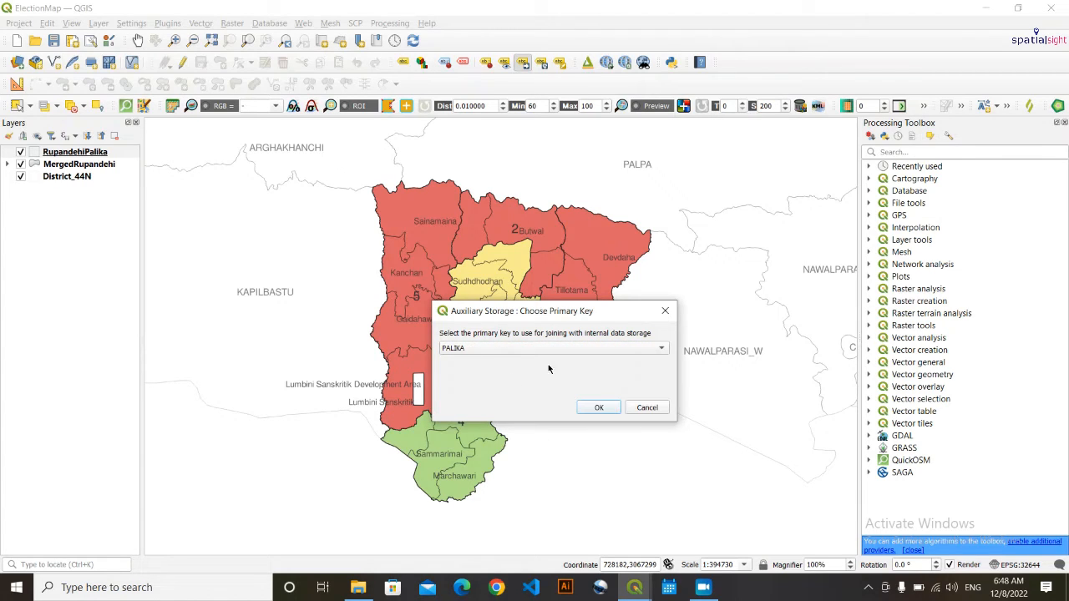
click(598, 407)
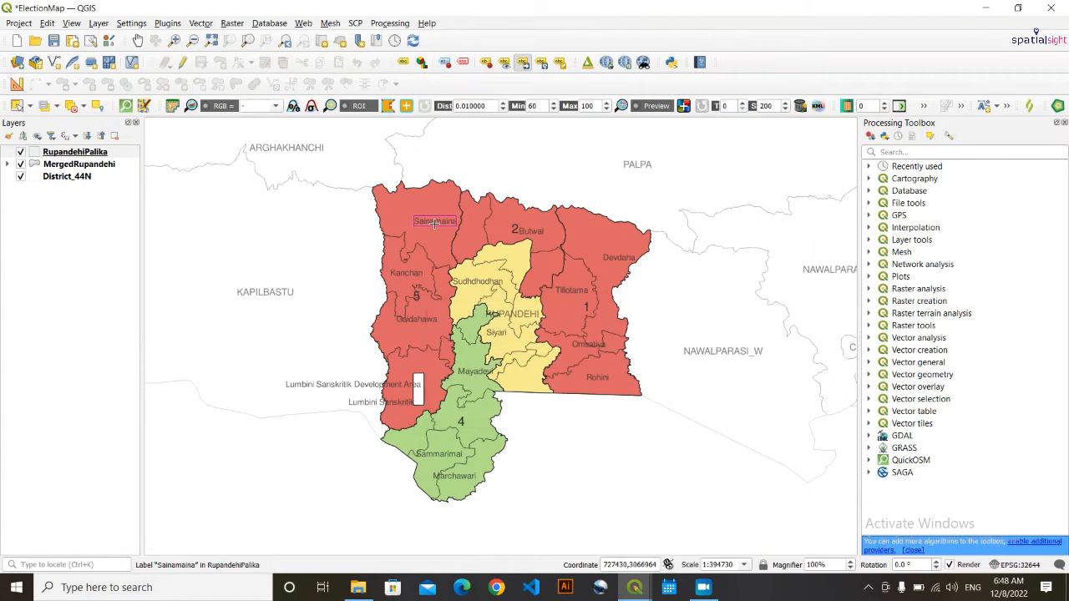
- Reposition the Sainamaina, Butwal and Devdaha labels further inside their municipalities, with Butwal clear of the constituency number 2
click(424, 219)
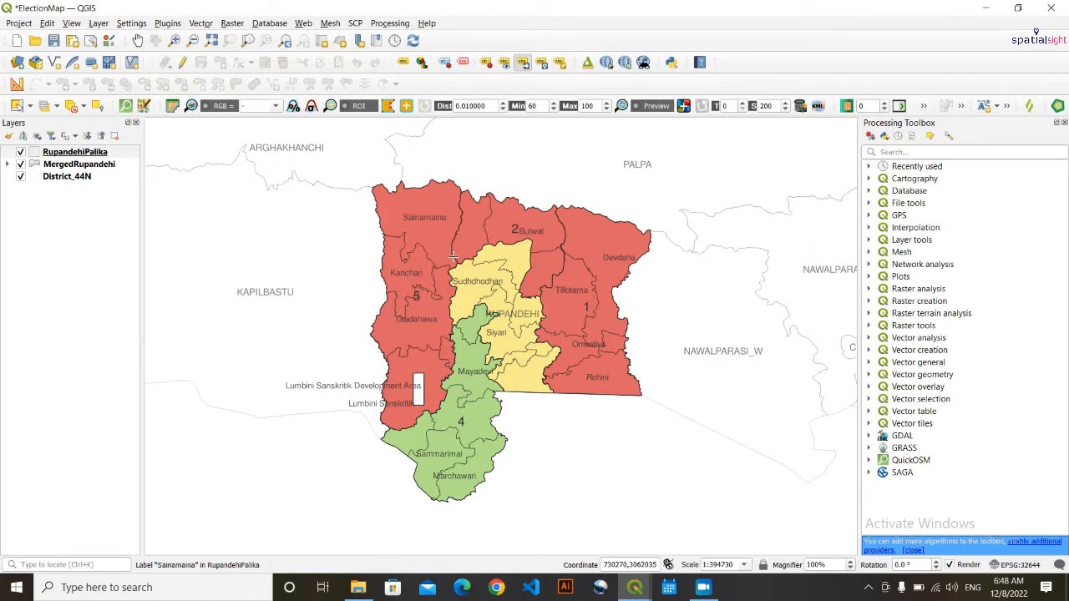
click(531, 234)
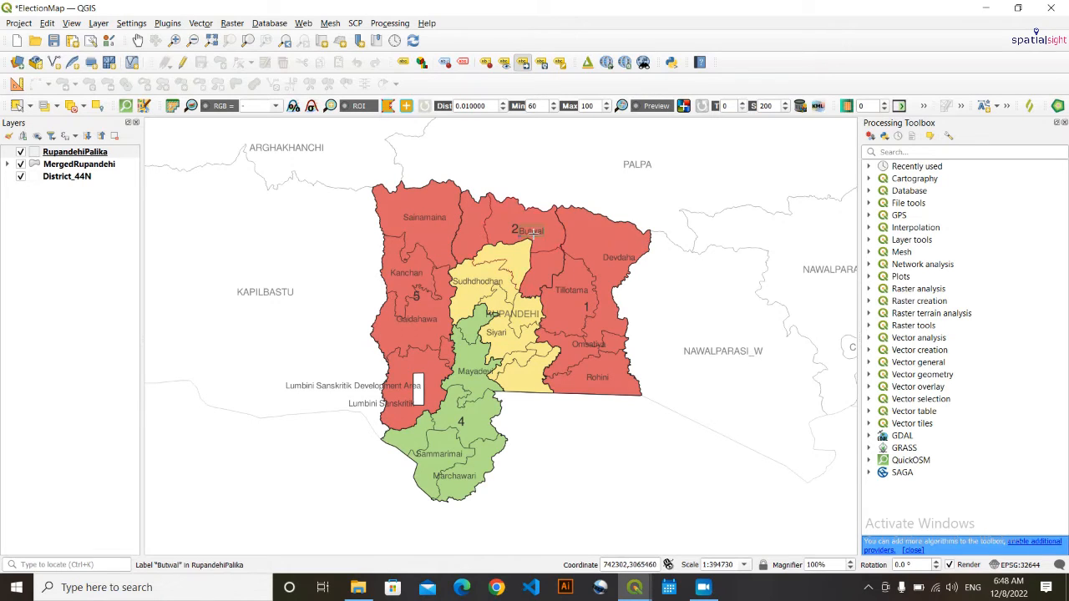
click(537, 230)
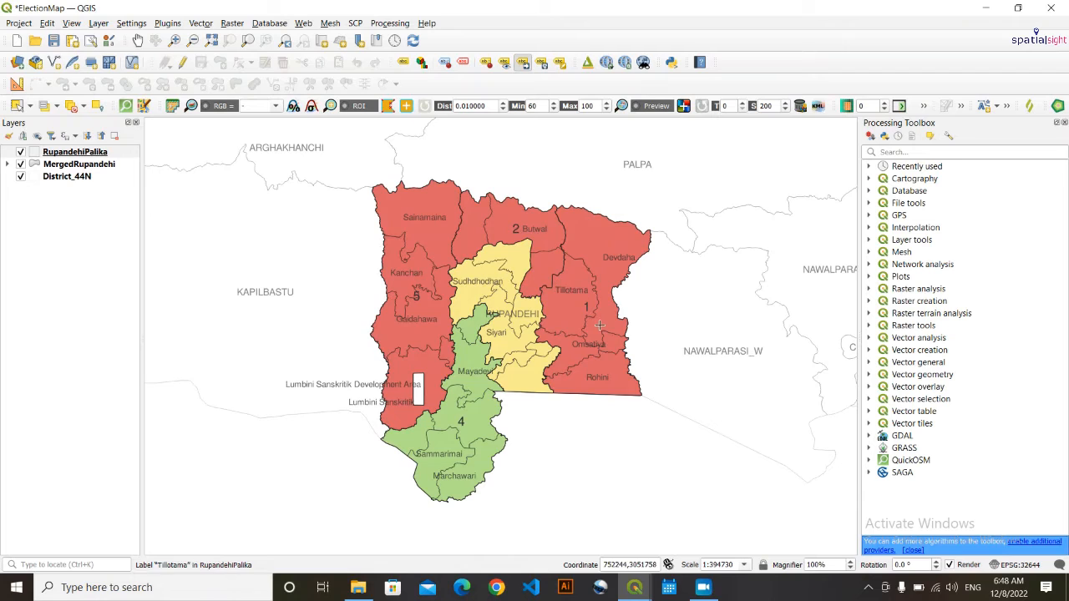
click(616, 258)
click(603, 248)
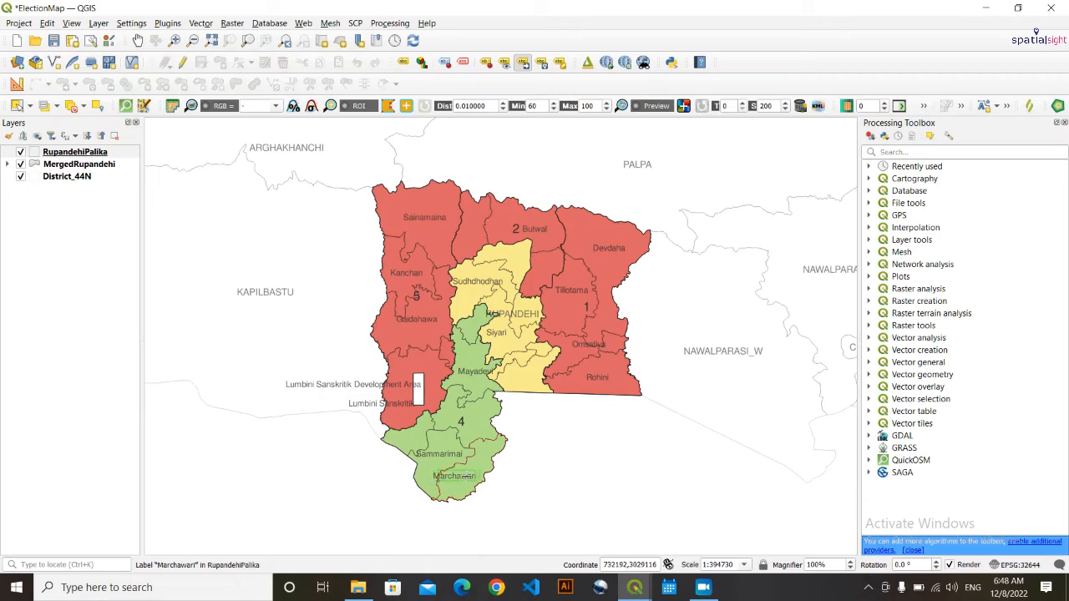
- Reposition the Marchawari, Sammarimai and Mayadevi labels further inside their municipalities in the green constituency 4
click(467, 476)
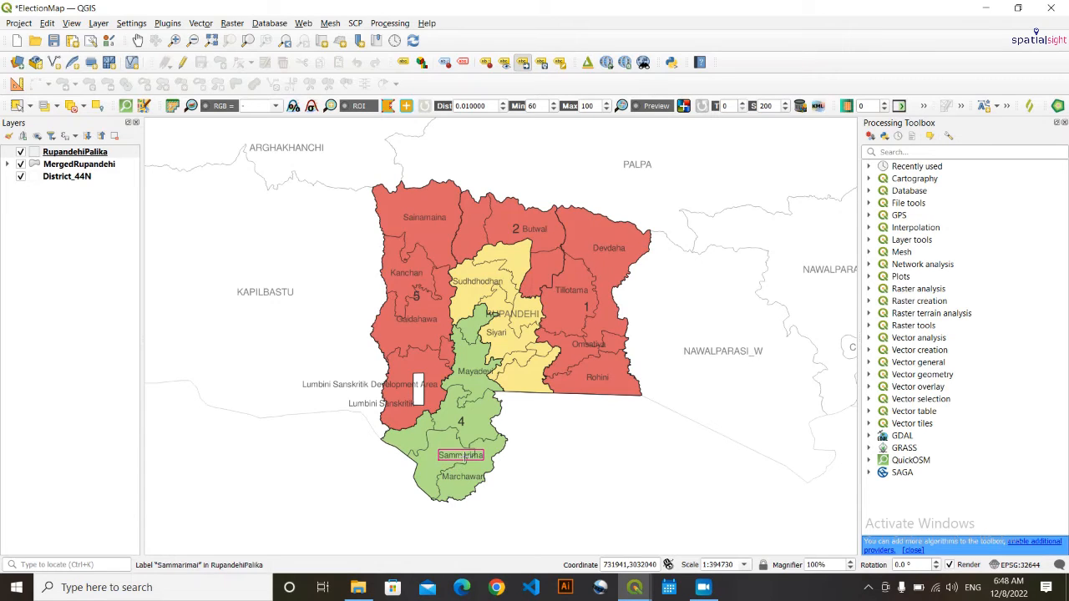
click(463, 456)
click(445, 455)
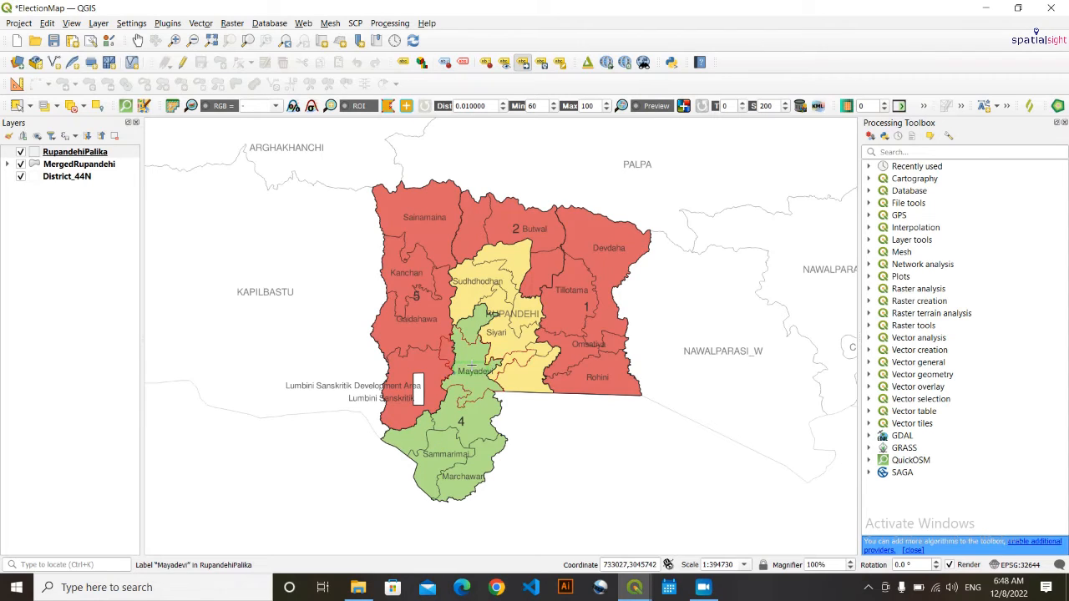
click(472, 365)
- Move the Siddharthanagar label into the southern part of the yellow constituency, just above the district's southern border
click(516, 383)
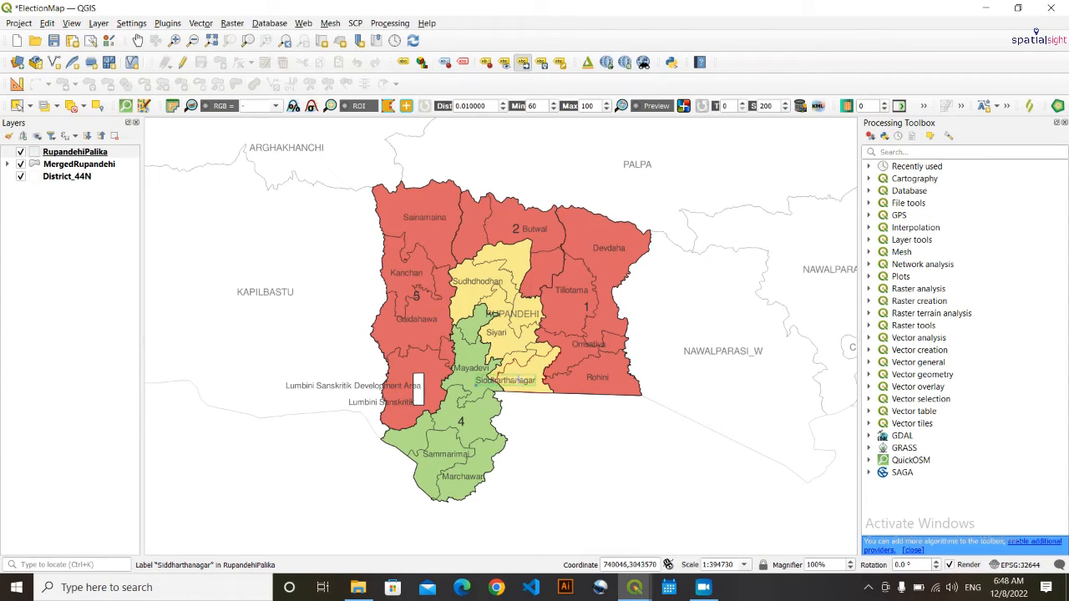
click(532, 380)
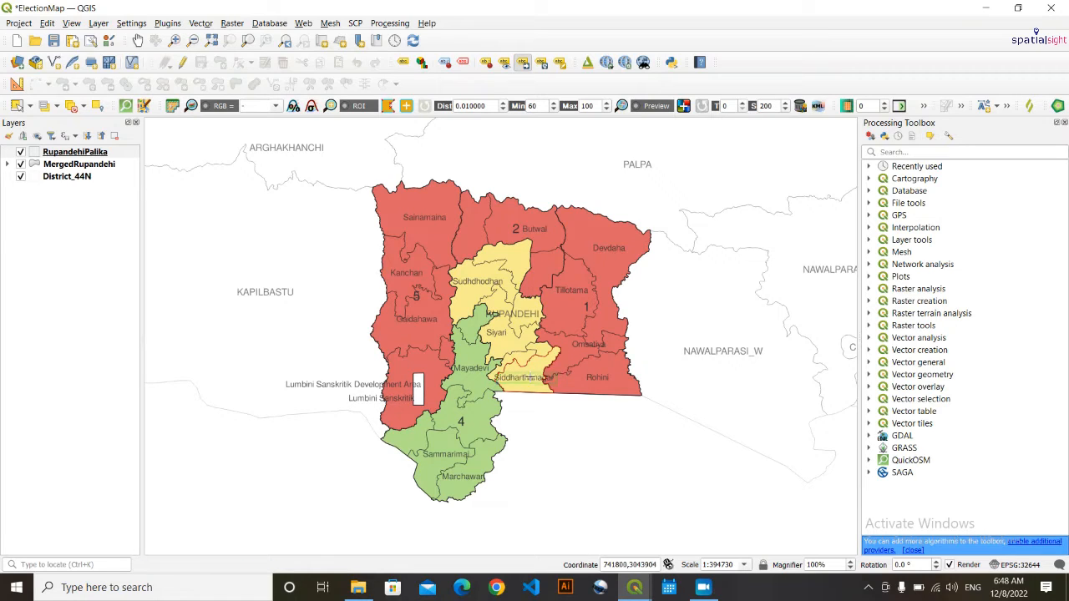
click(531, 376)
click(526, 387)
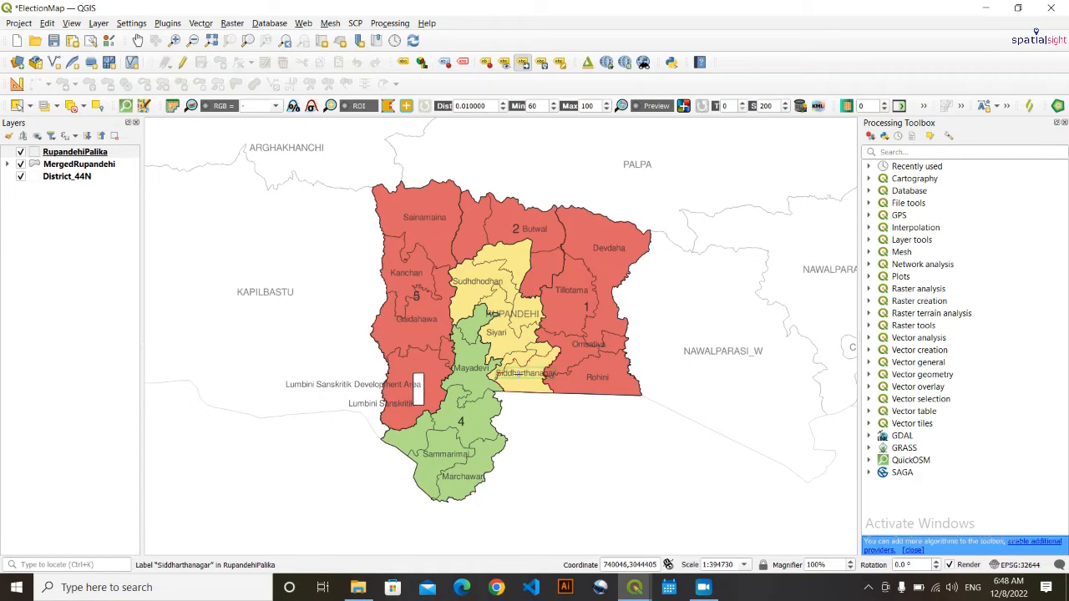
click(518, 389)
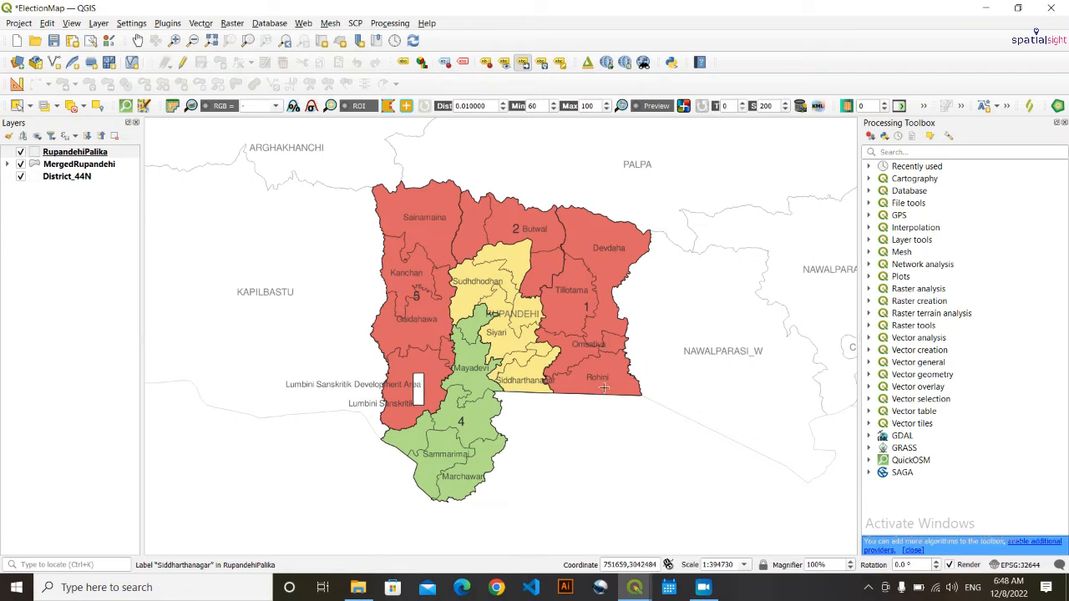
- Shift the Omsatiya label west, try to reposition the Tillotama label, and lower the Gaidahawa label within its municipality
click(577, 349)
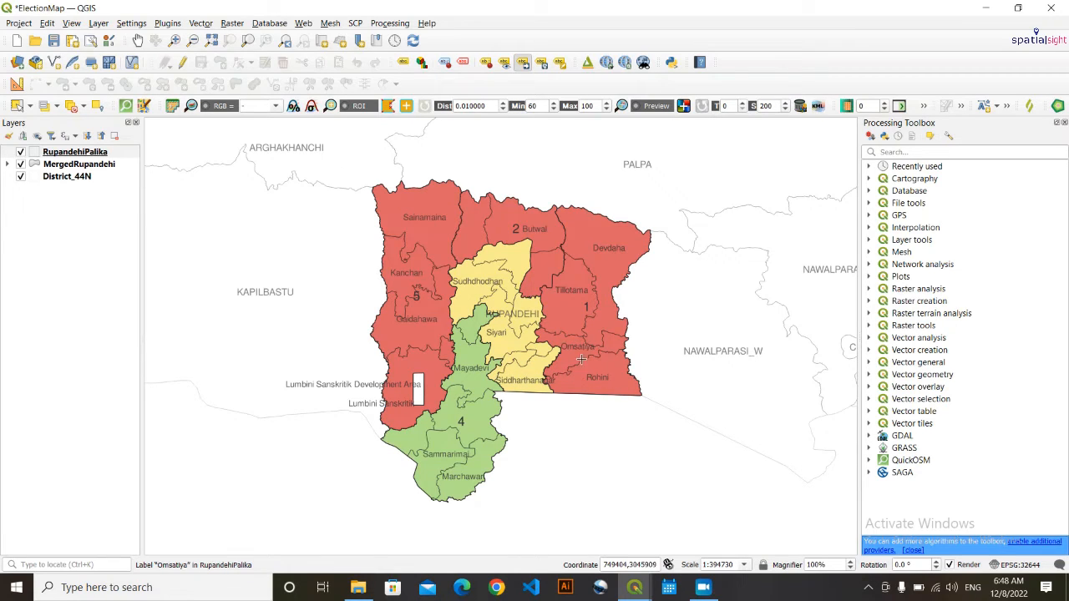
click(565, 292)
click(565, 299)
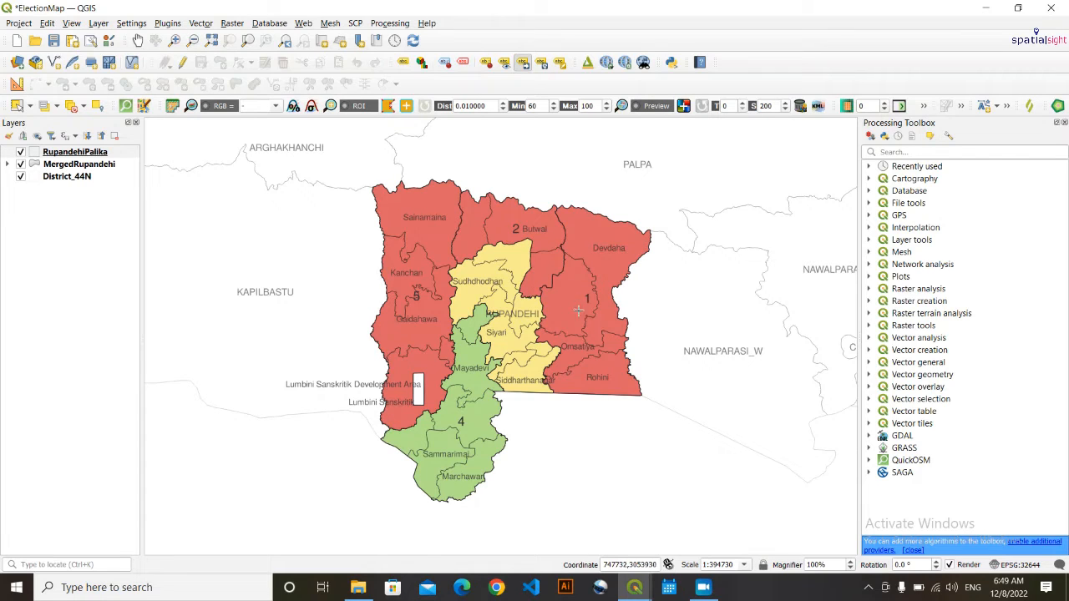
click(417, 326)
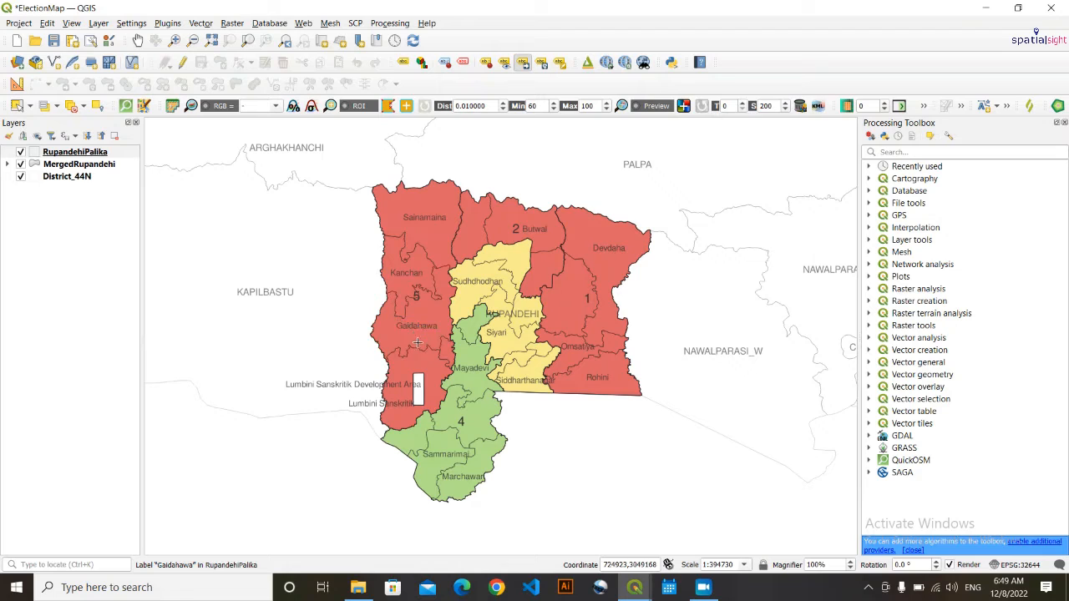
- Move the constituency number 5 clear of the municipality boundary lines, using ChettraNo as the auxiliary storage primary key for MergedRupandehi
click(417, 294)
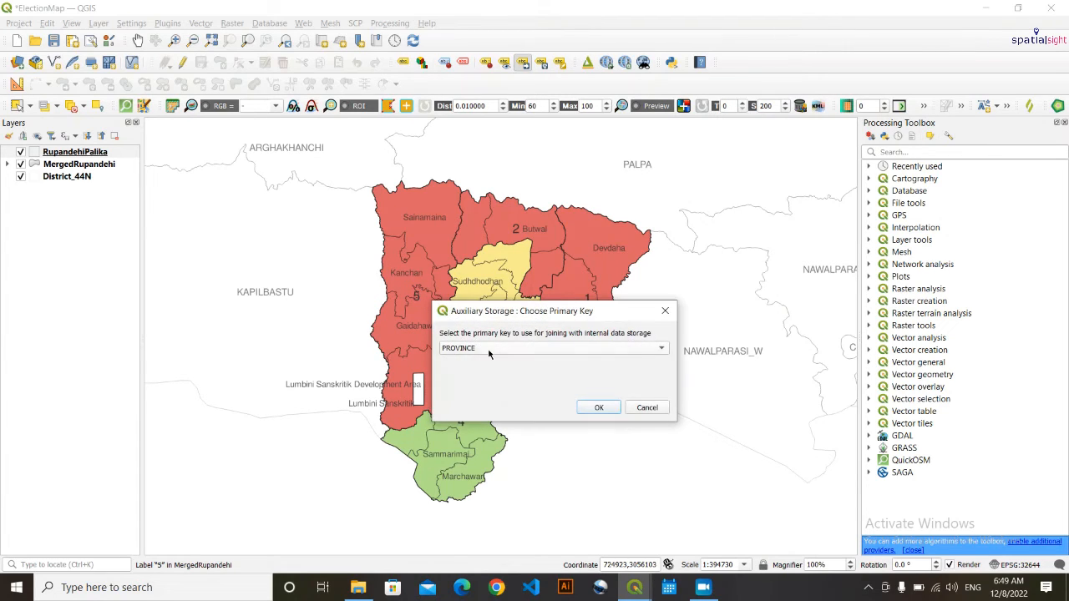
click(509, 349)
click(491, 389)
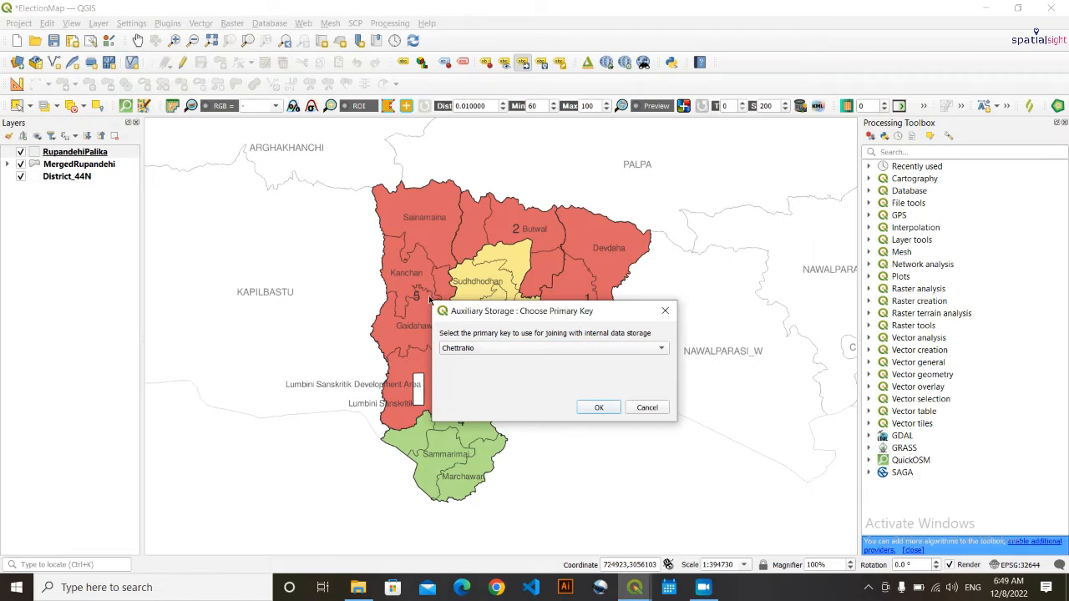
click(586, 407)
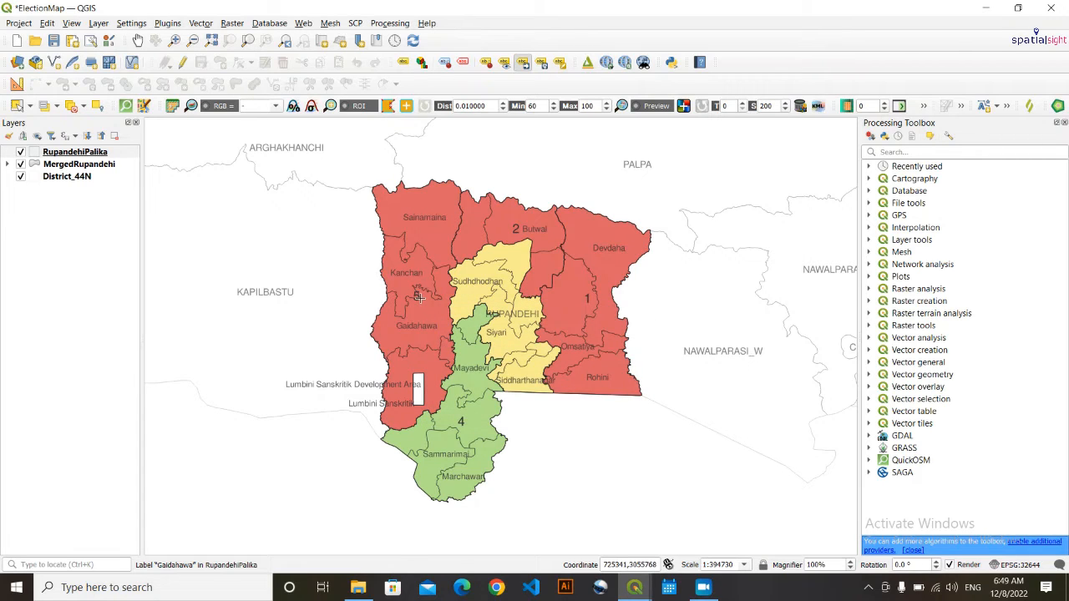
drag(418, 294, 427, 308)
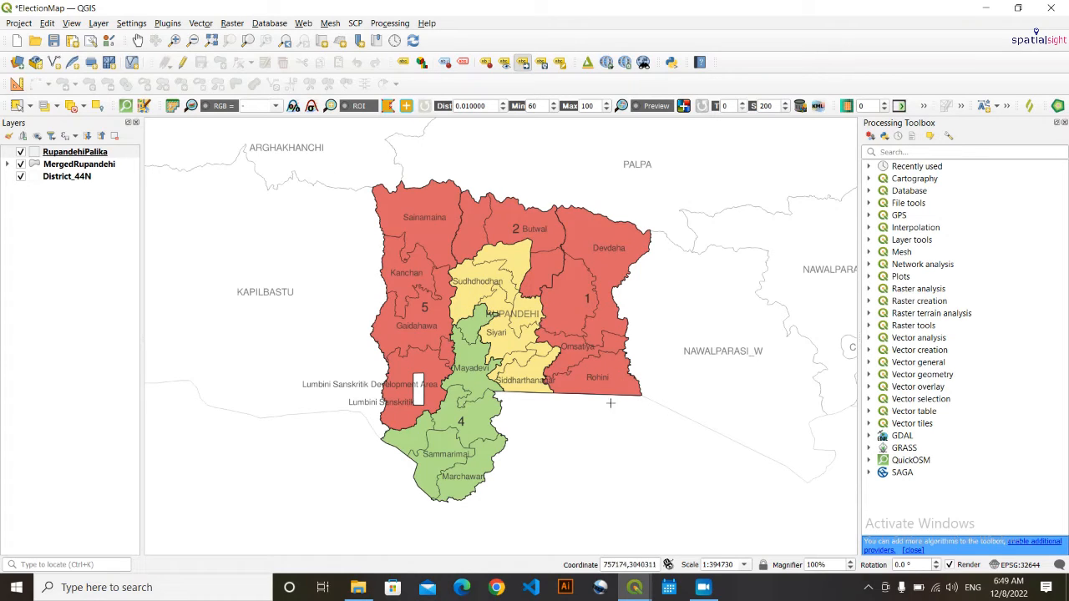
- Hide the Lumbini Sanskritik Development Area label with the Show/Hide Labels tool
click(503, 64)
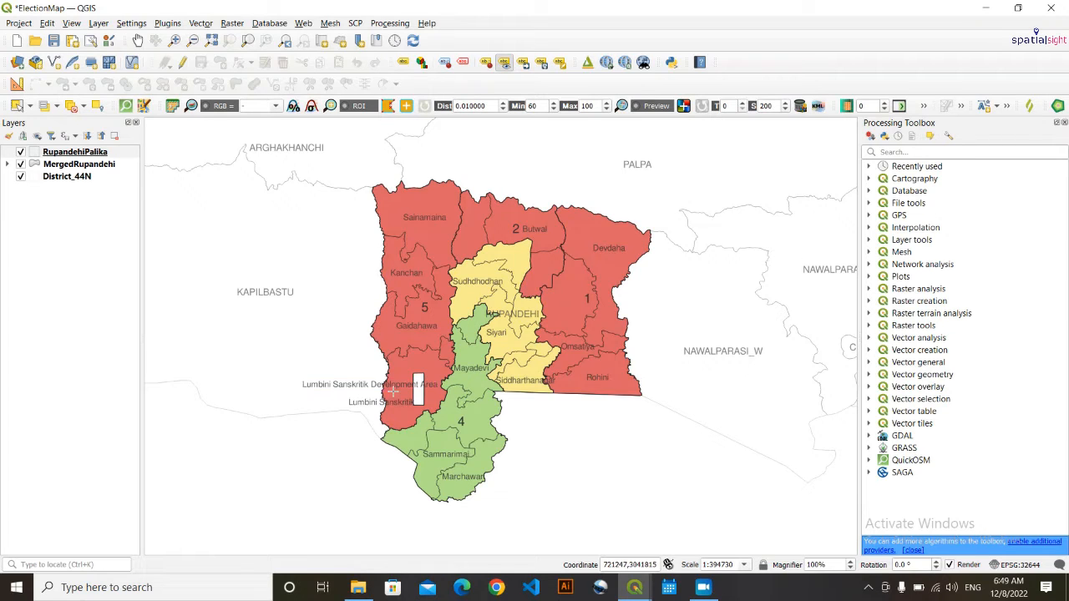
click(394, 385)
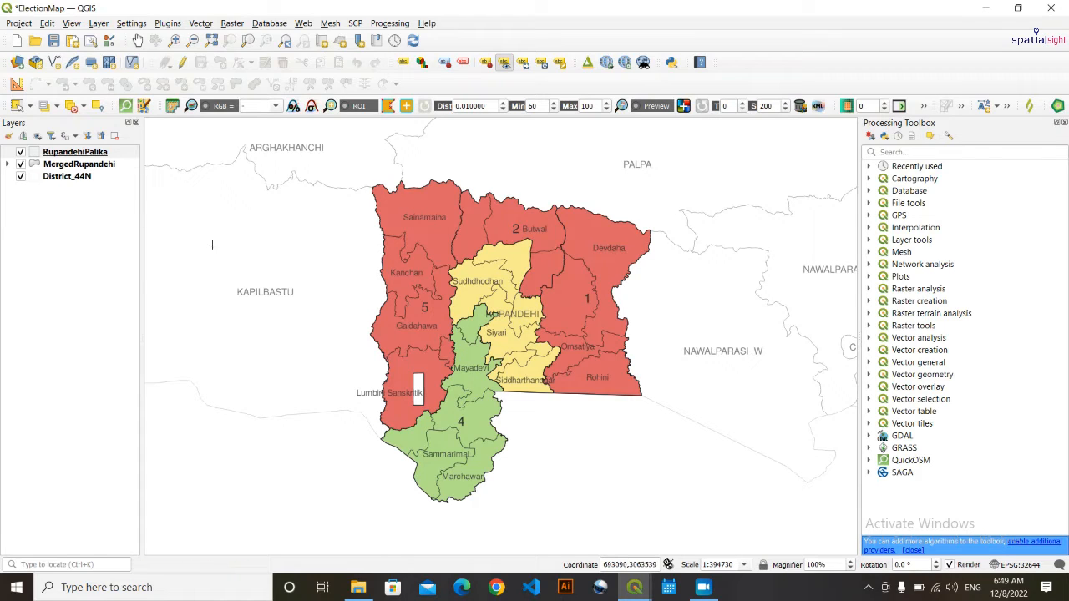
- Hide the RUPANDEHI label of the District_44N layer, choosing a primary key for its auxiliary storage, and save the project
click(74, 177)
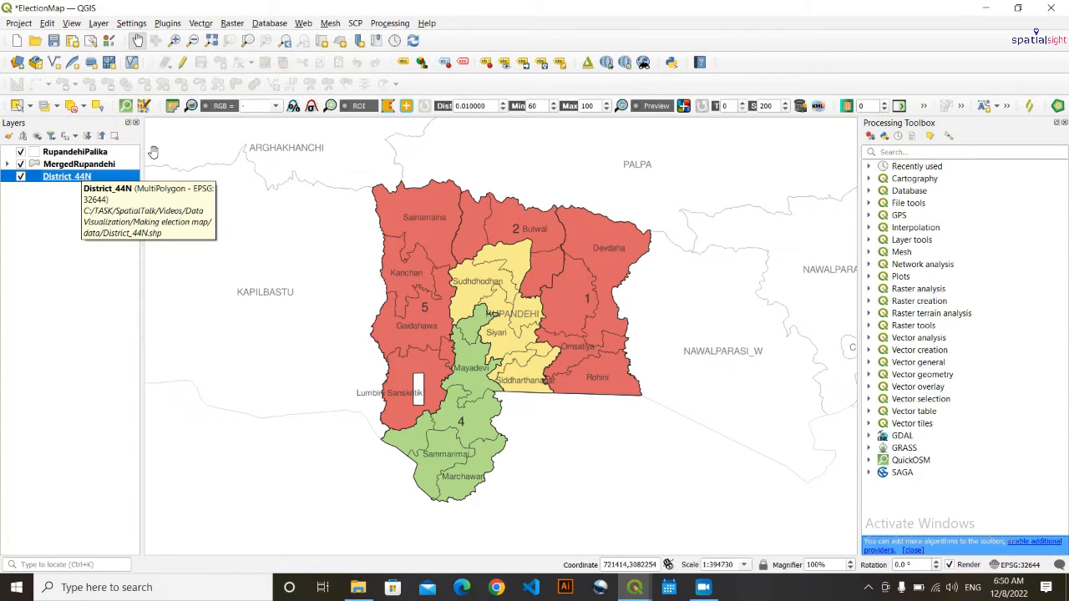
click(504, 65)
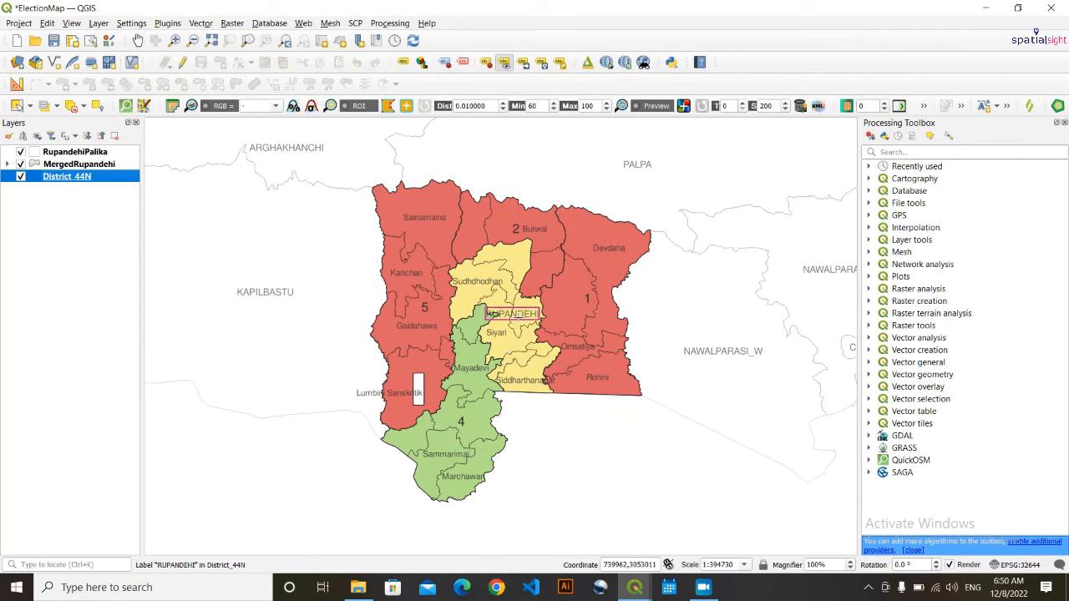
click(519, 315)
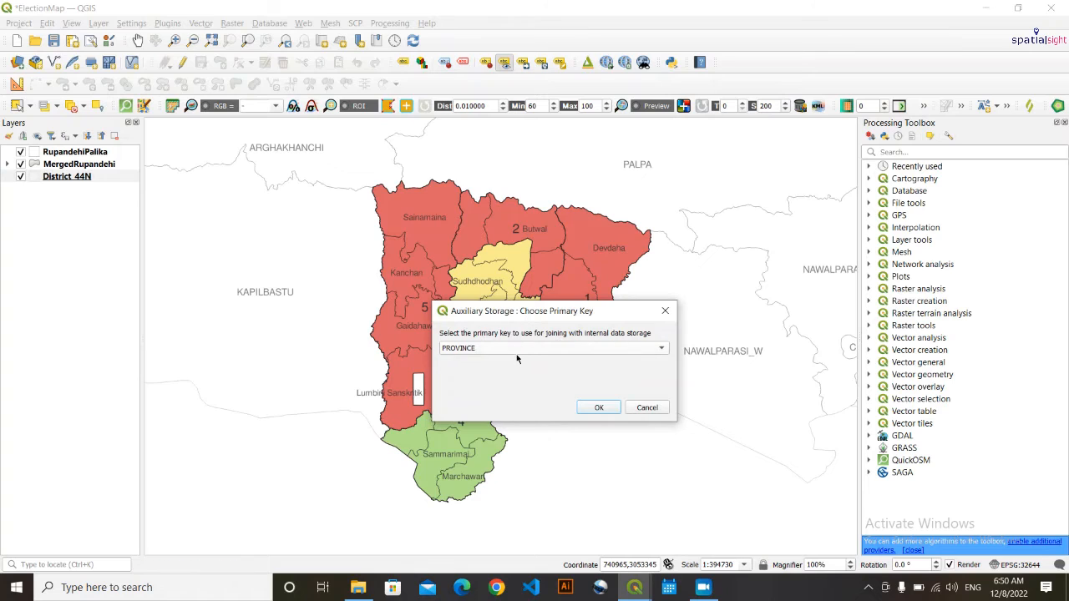
click(515, 352)
click(497, 372)
click(596, 407)
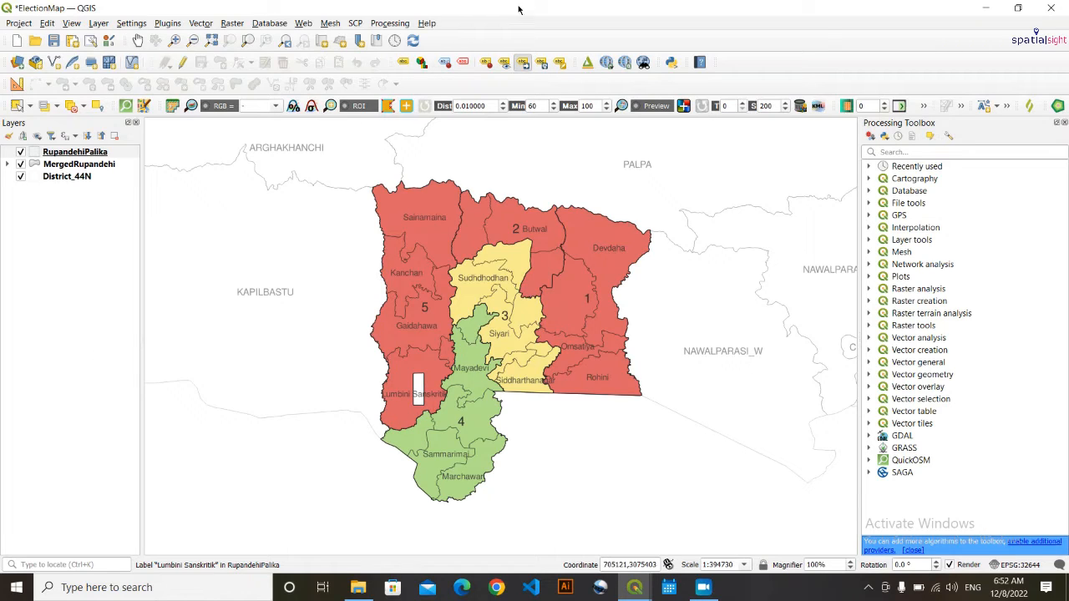
click(53, 41)
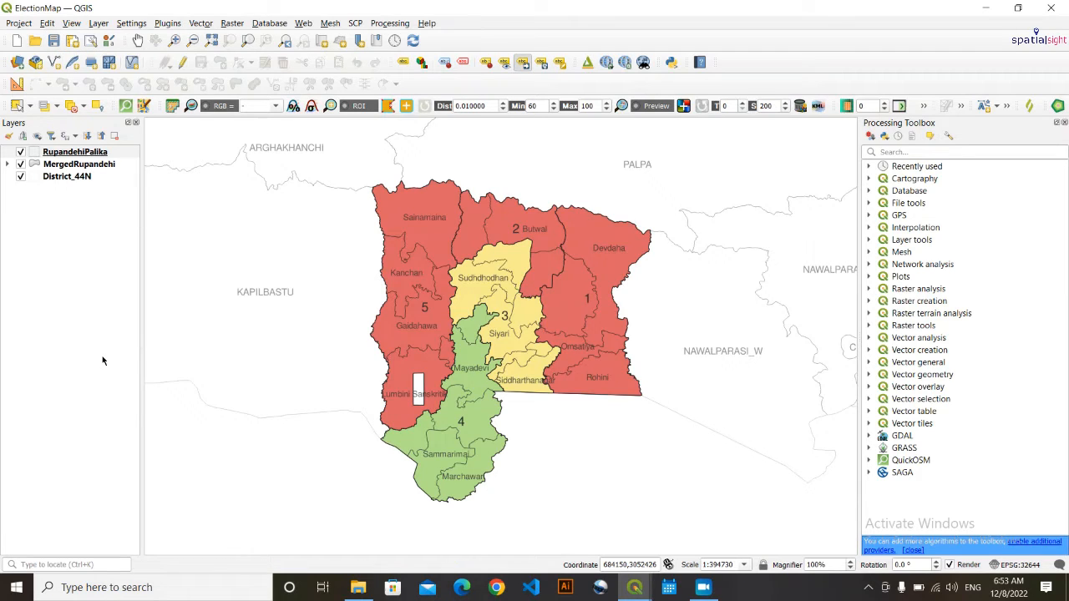
- Switch to the ElectionResult layout, check the map page, and lock the title and subtitle labels
mouse_move(657, 581)
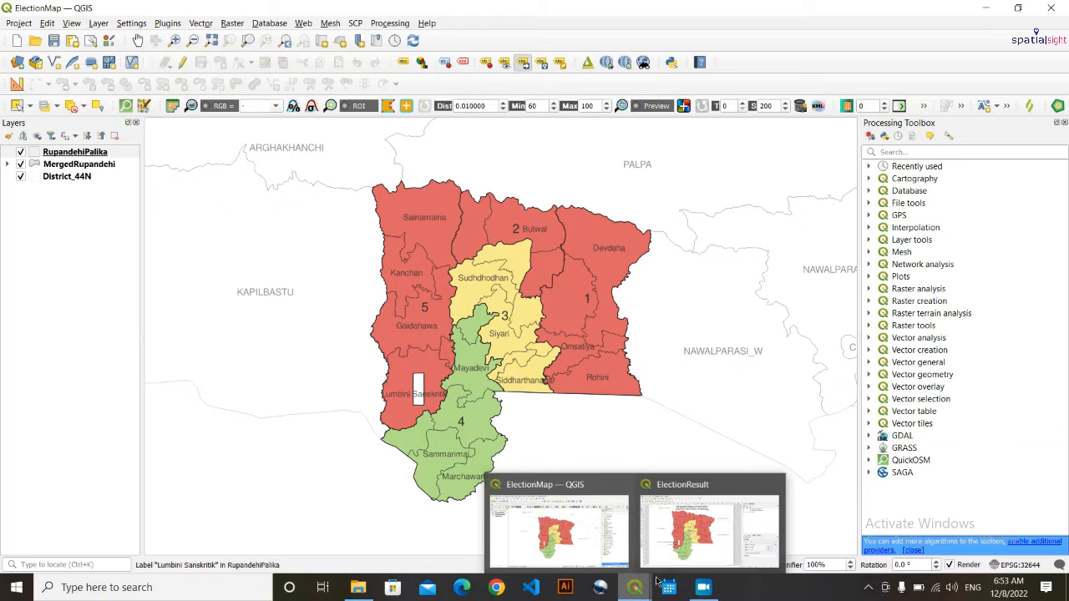
click(726, 532)
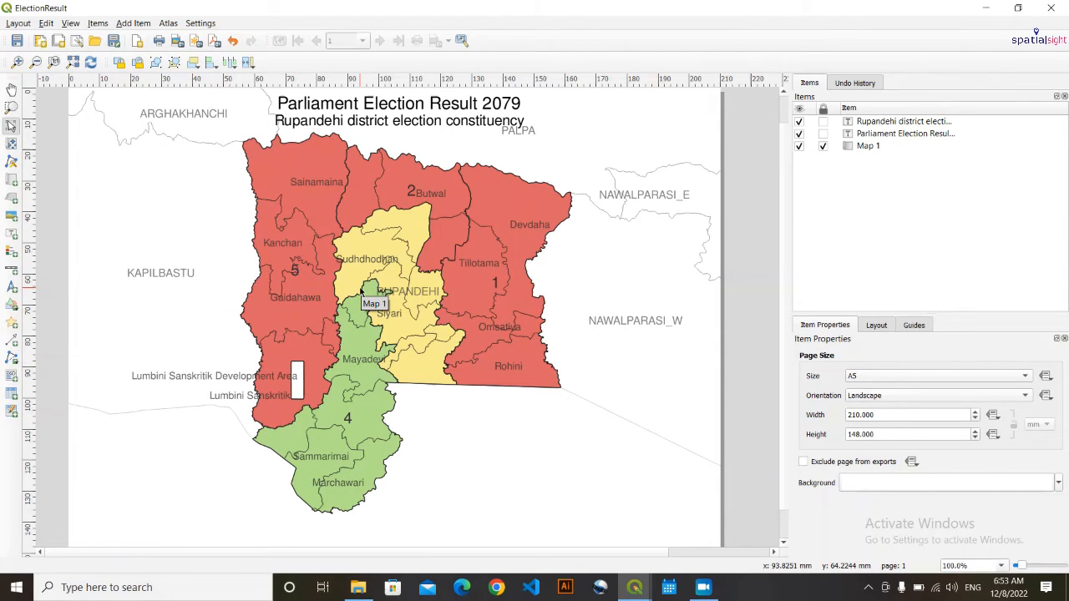
scroll(360, 292, down, 2)
scroll(360, 293, up, 2)
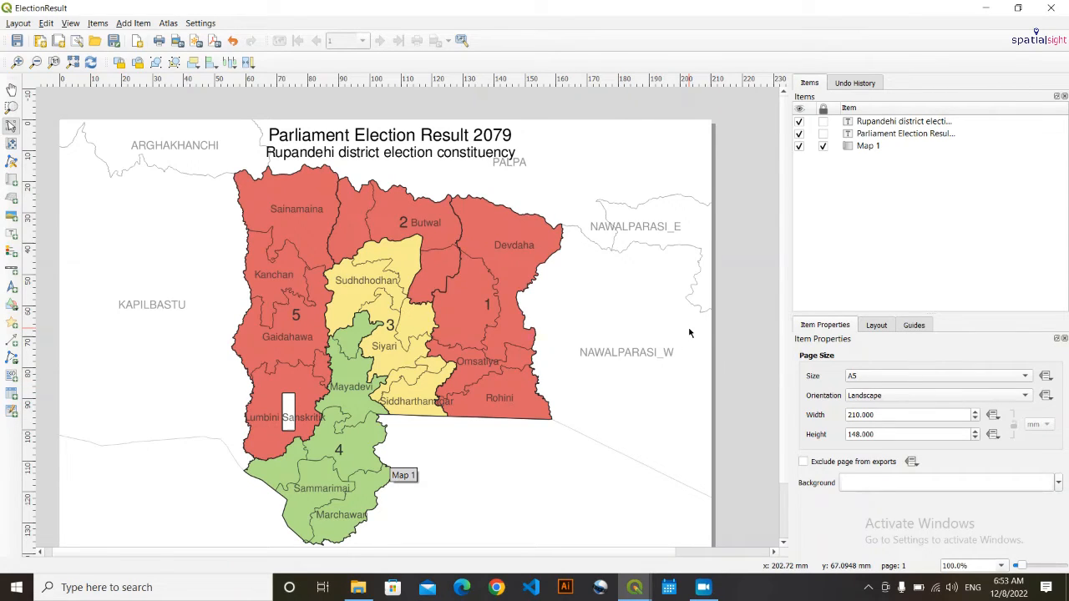
drag(785, 208, 781, 223)
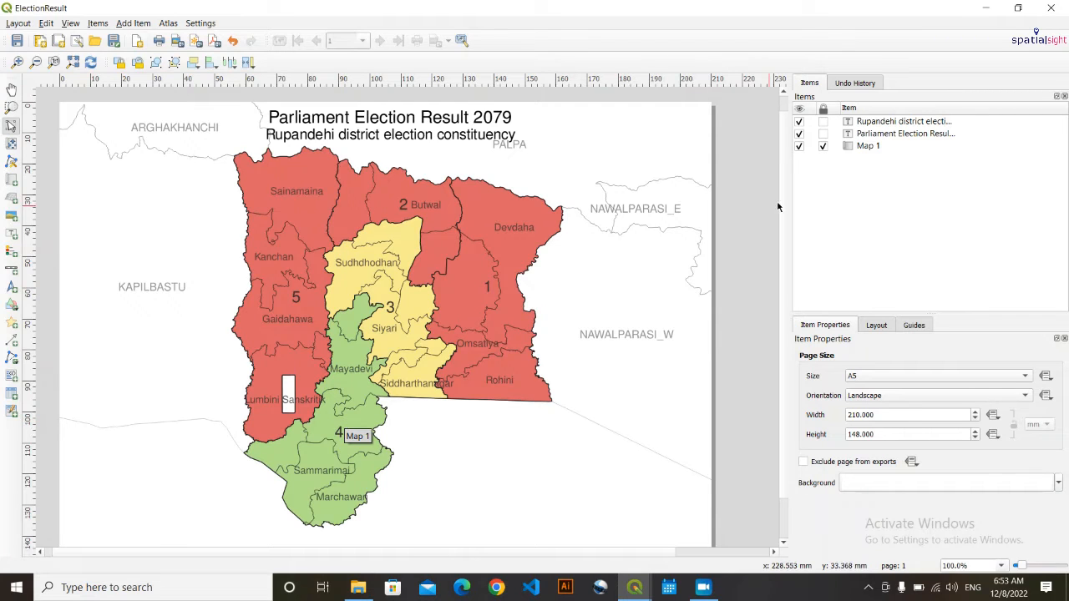
scroll(784, 210, down, 1)
scroll(783, 213, down, 1)
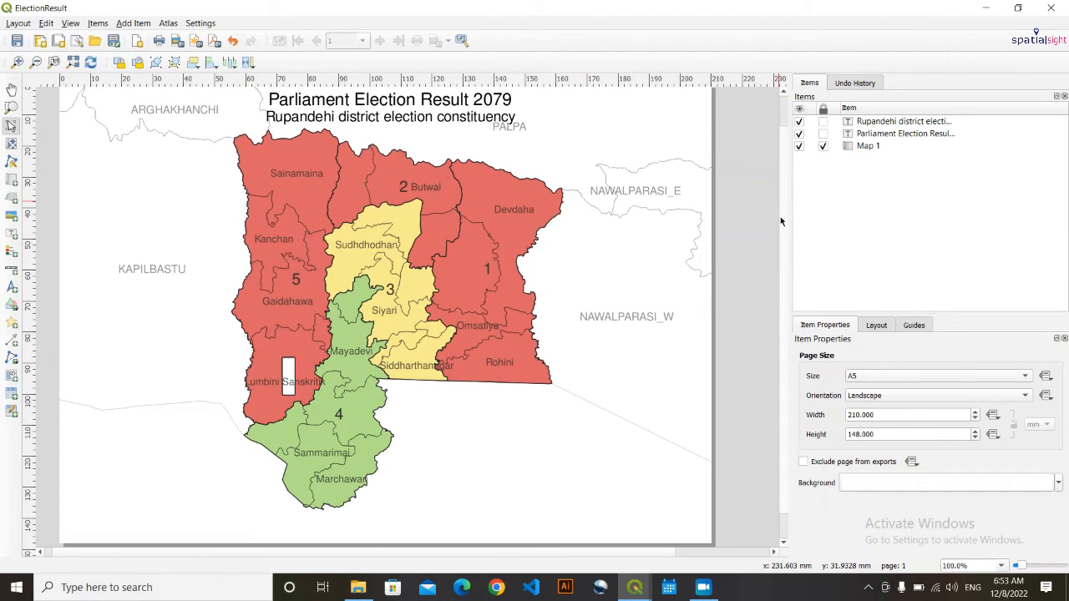
scroll(779, 214, up, 1)
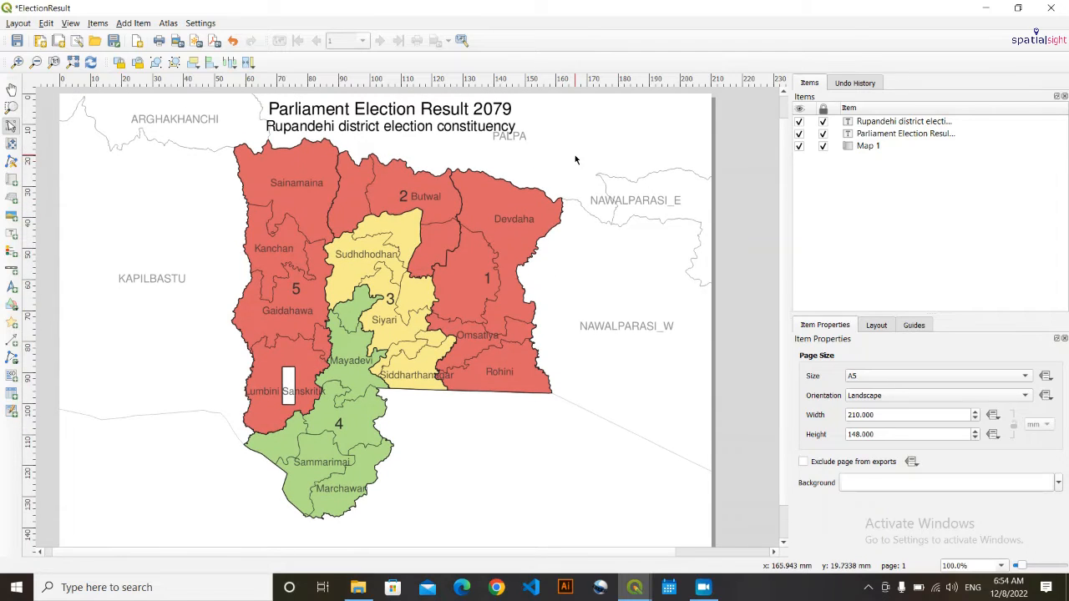
- Add a label reading "Tillotama" in the blank area southeast of the district map and shift it slightly
click(147, 23)
click(151, 87)
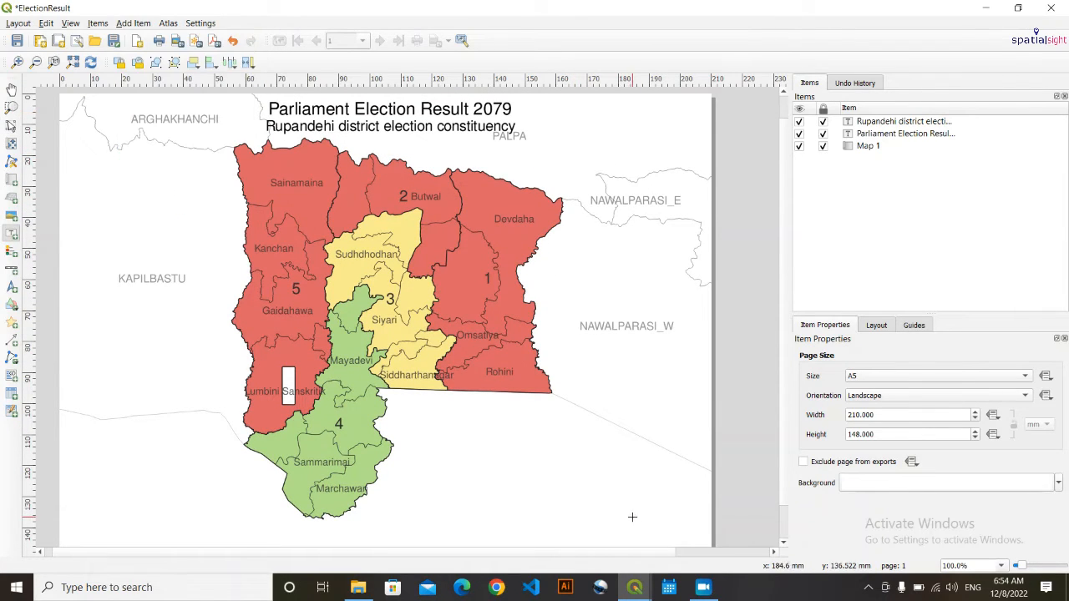
drag(439, 435, 555, 460)
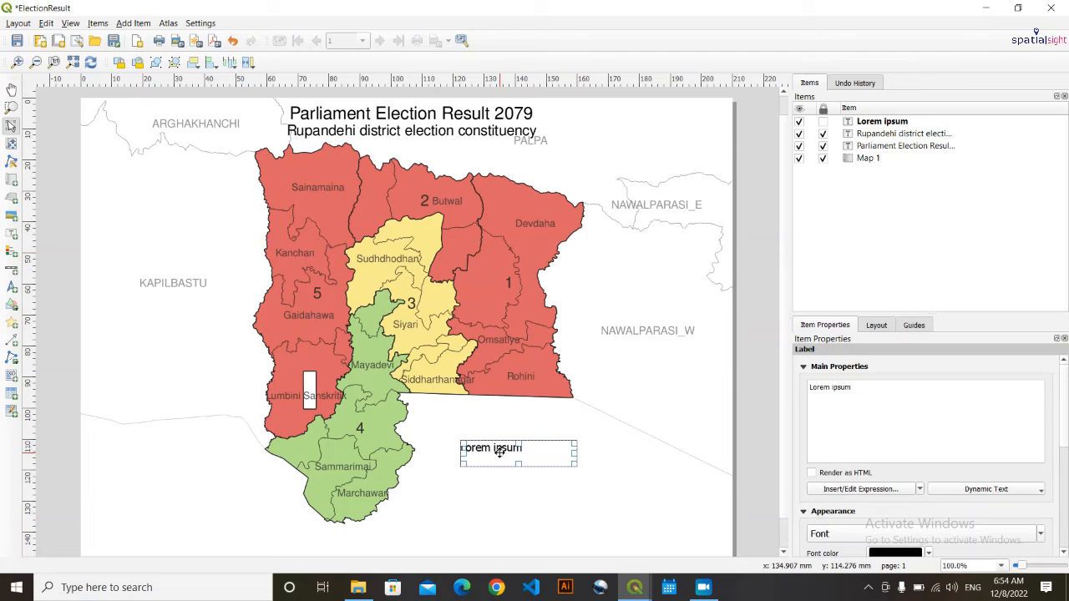
key(ctrl+a)
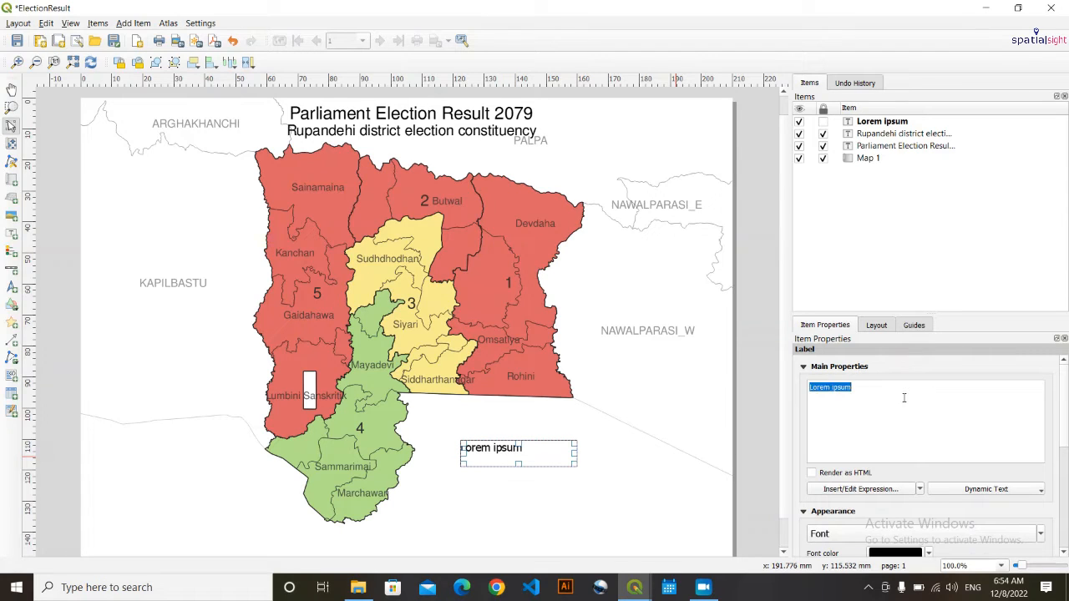
text(Til)
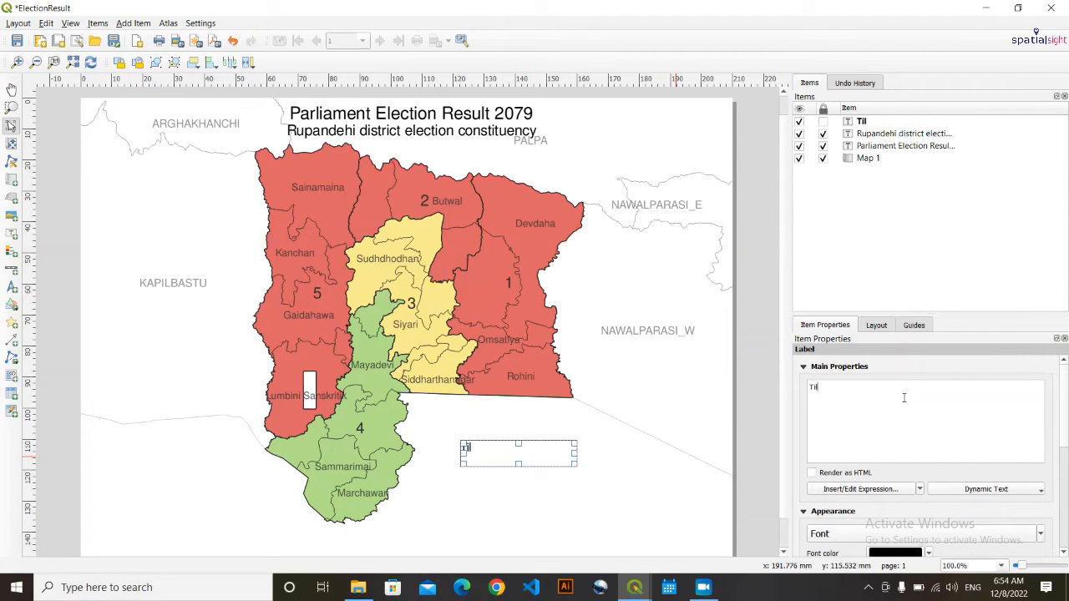
text(lotama)
click(551, 490)
click(517, 455)
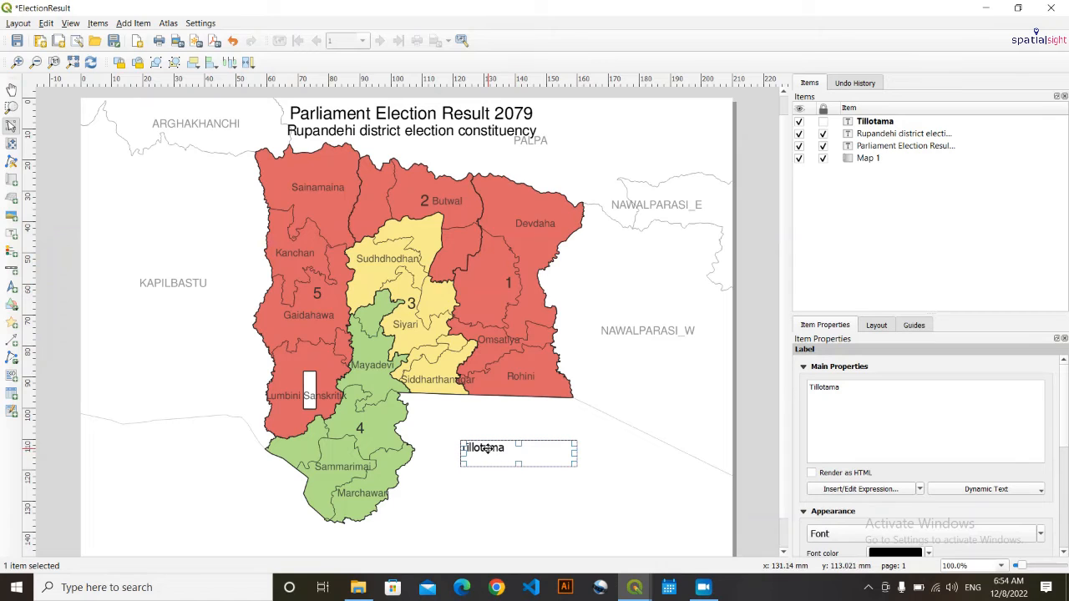
drag(487, 448, 506, 464)
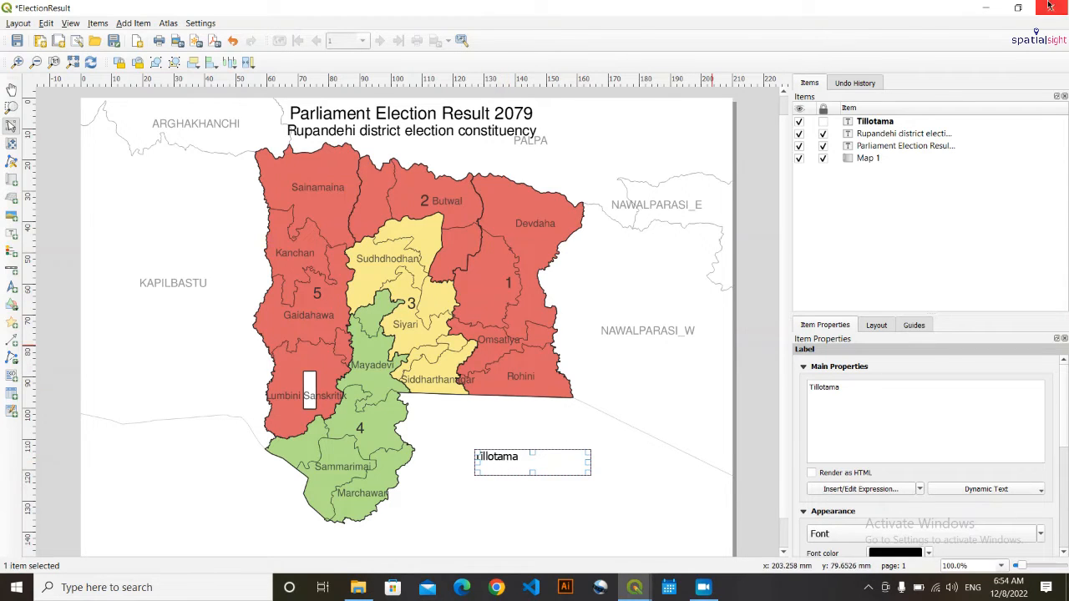
- Return to the main map window and check the label font and size of the RupandehiPalika layer
click(985, 7)
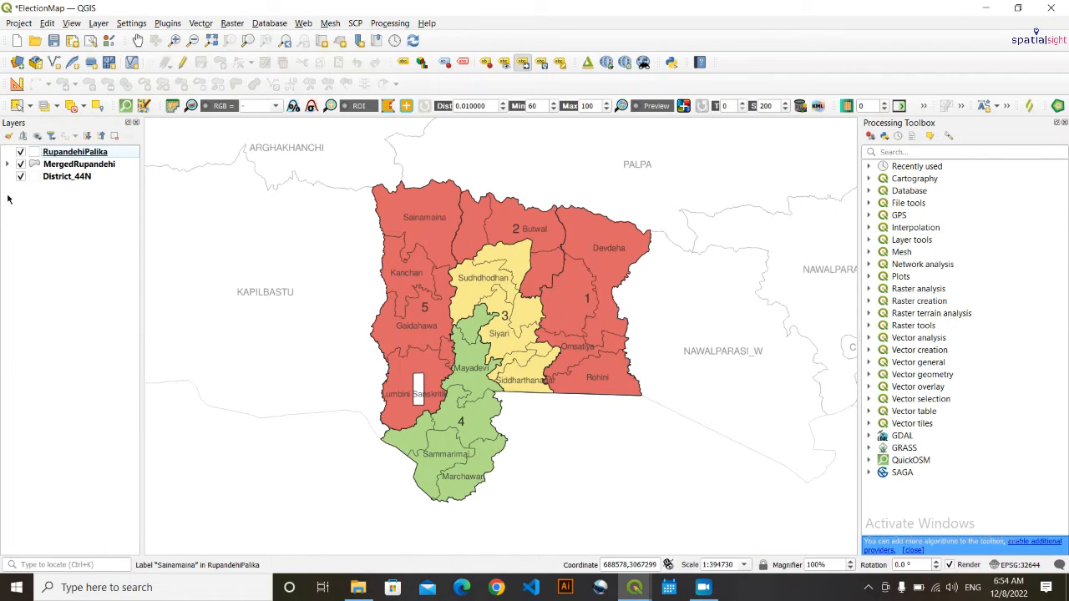
click(91, 155)
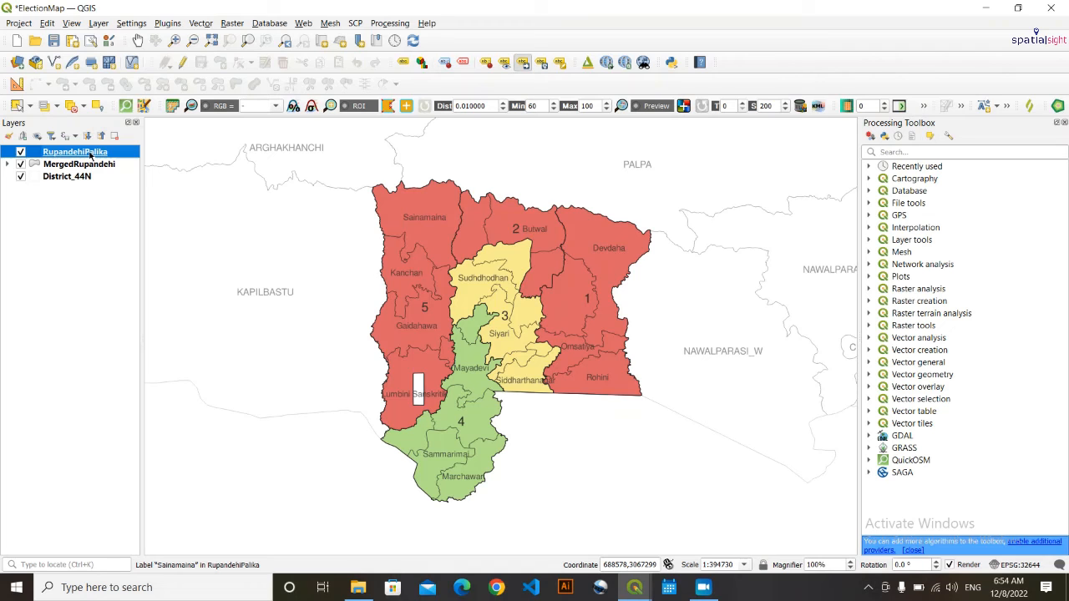
double_click(91, 156)
click(45, 133)
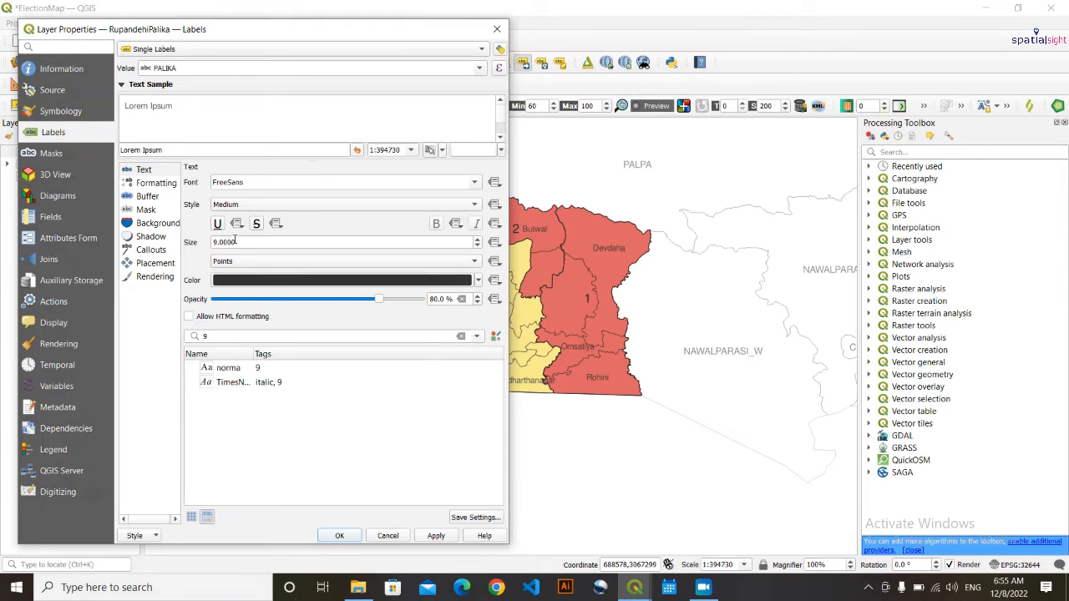
click(497, 29)
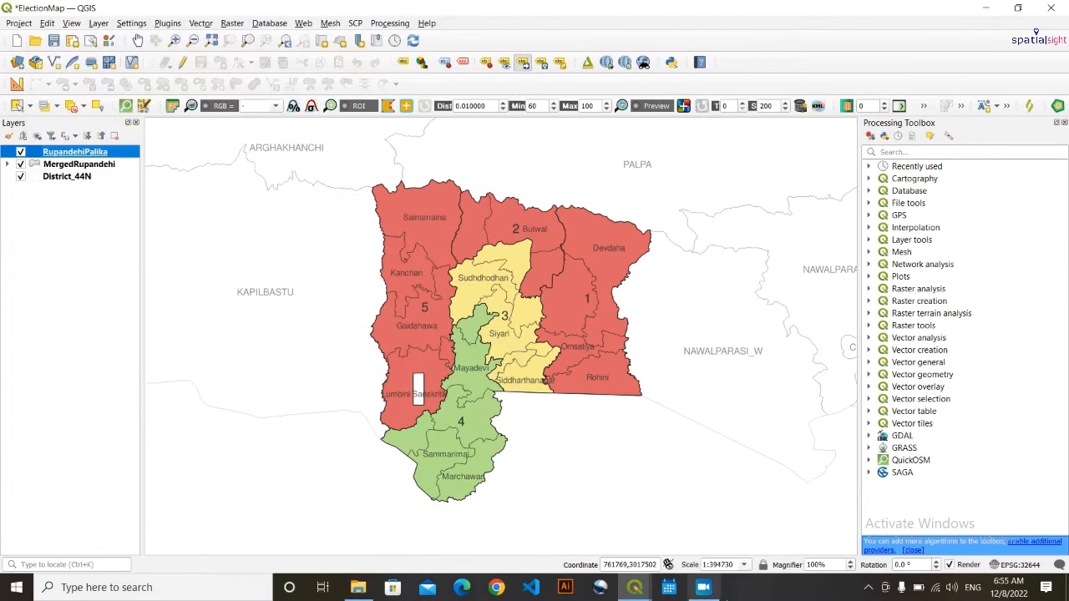
- Back in the ElectionResult layout, set the Tillotama label's font to FreeSans and its size to 9 pt
mouse_move(653, 587)
click(723, 525)
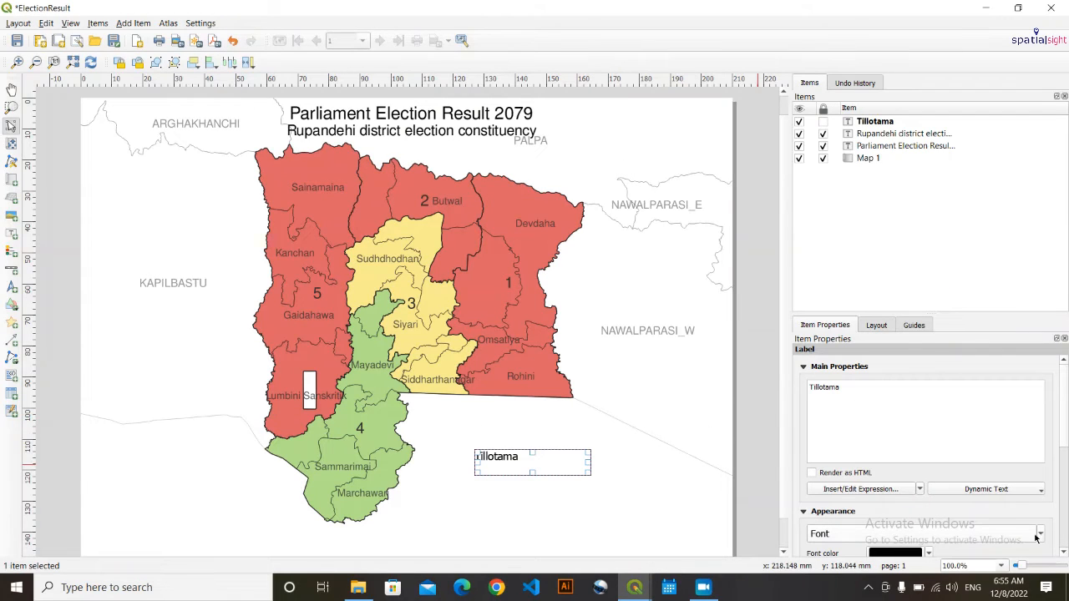
scroll(1053, 506, down, 3)
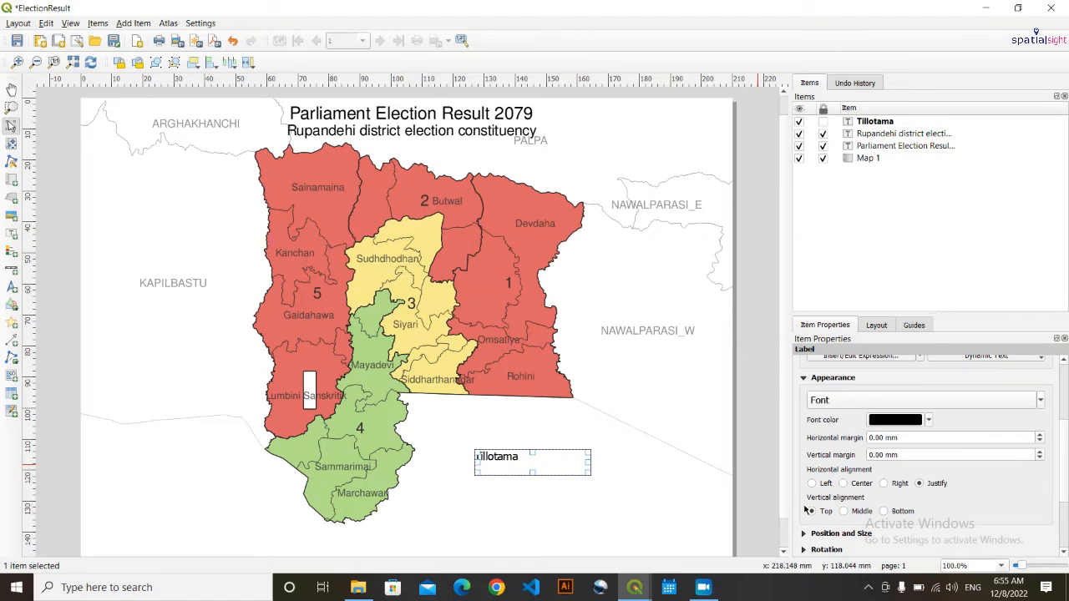
scroll(1053, 418, up, 1)
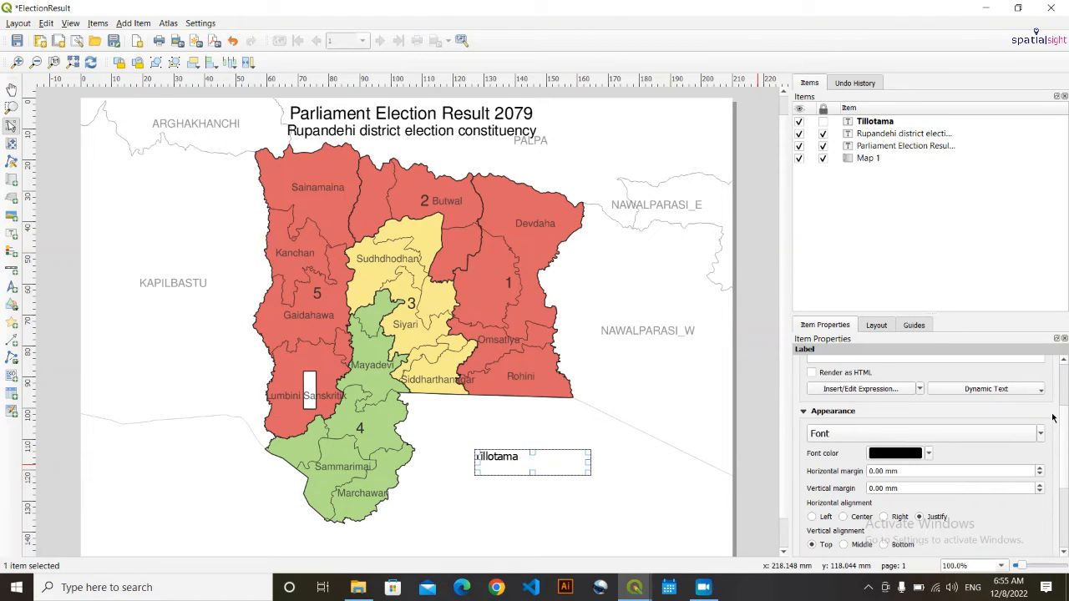
click(1040, 434)
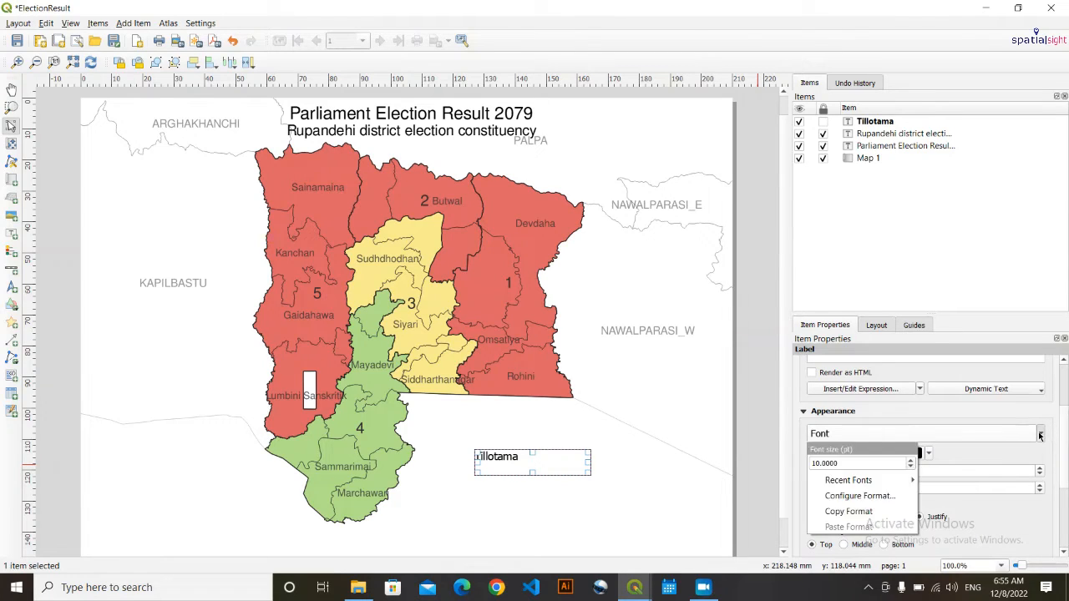
mouse_move(902, 476)
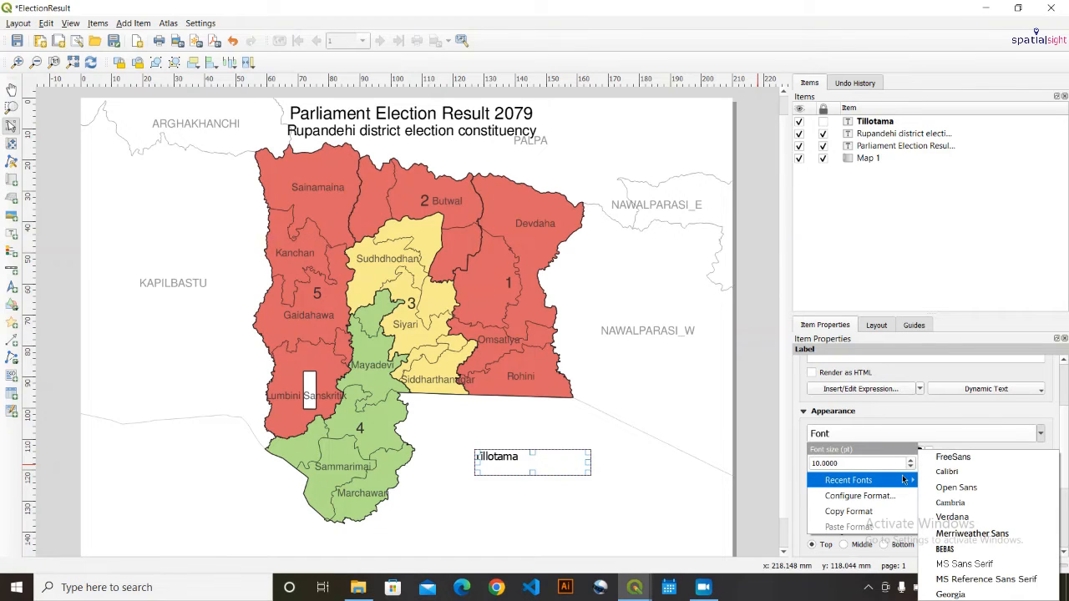
click(979, 456)
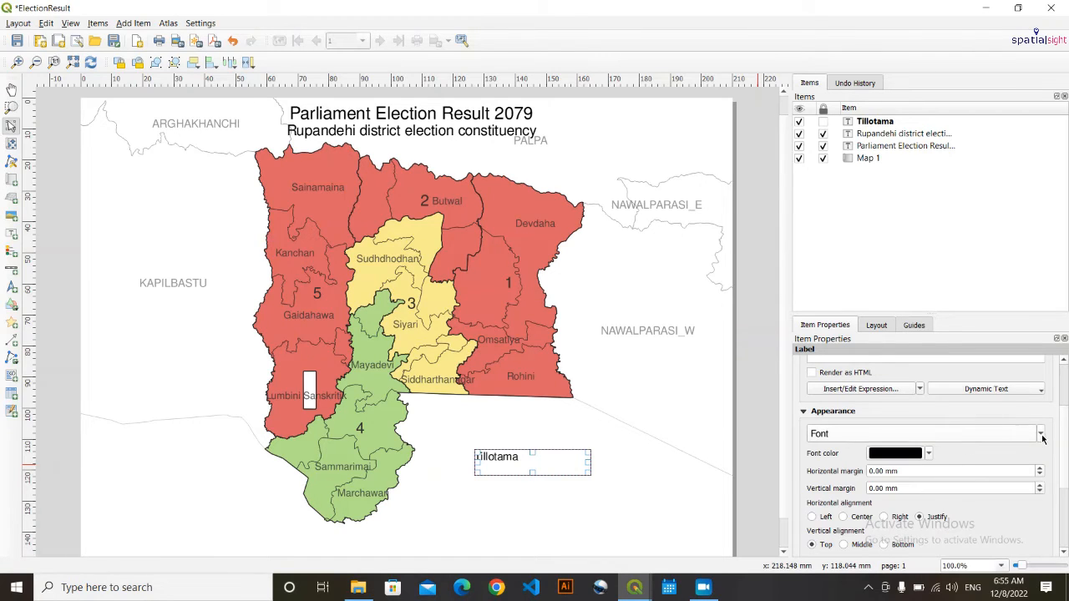
click(1040, 433)
click(911, 467)
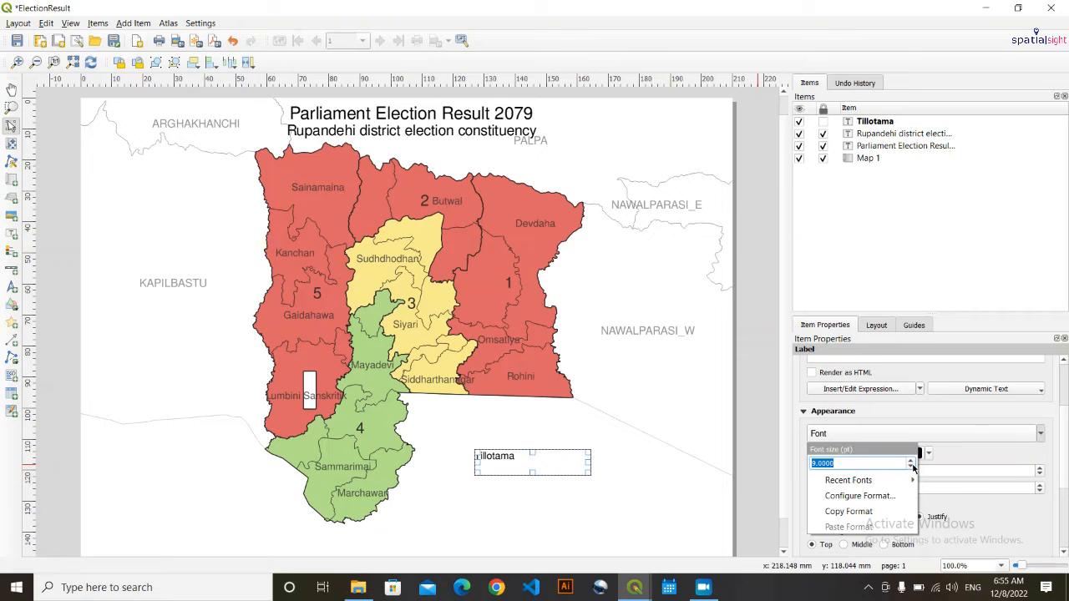
click(1022, 455)
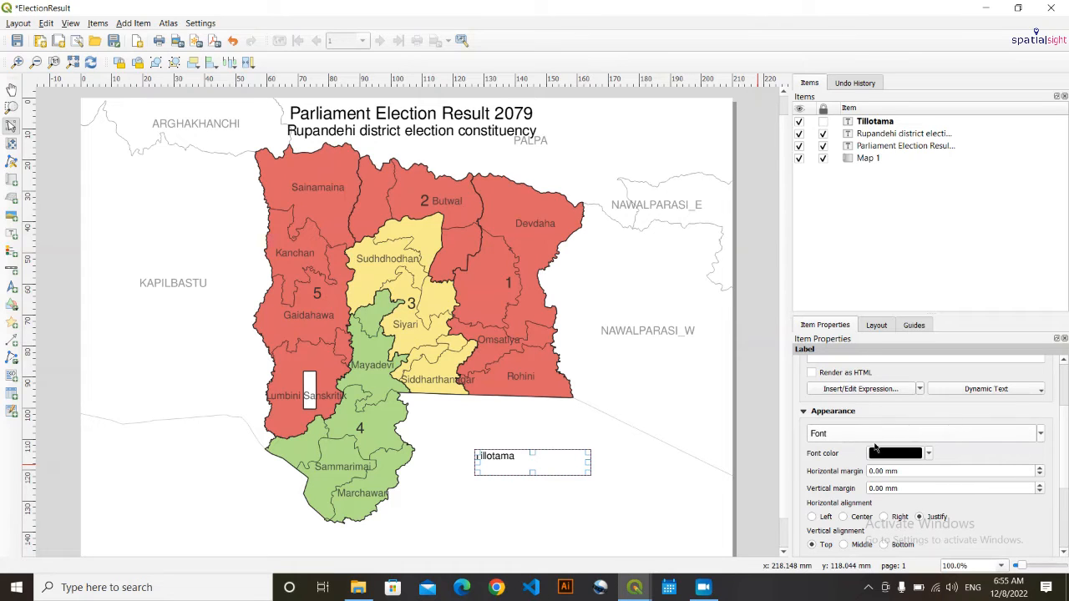
- Narrow the Tillotama label's frame to fit closely around its text, keeping it southeast of the map, and deselect it
scroll(799, 484, down, 4)
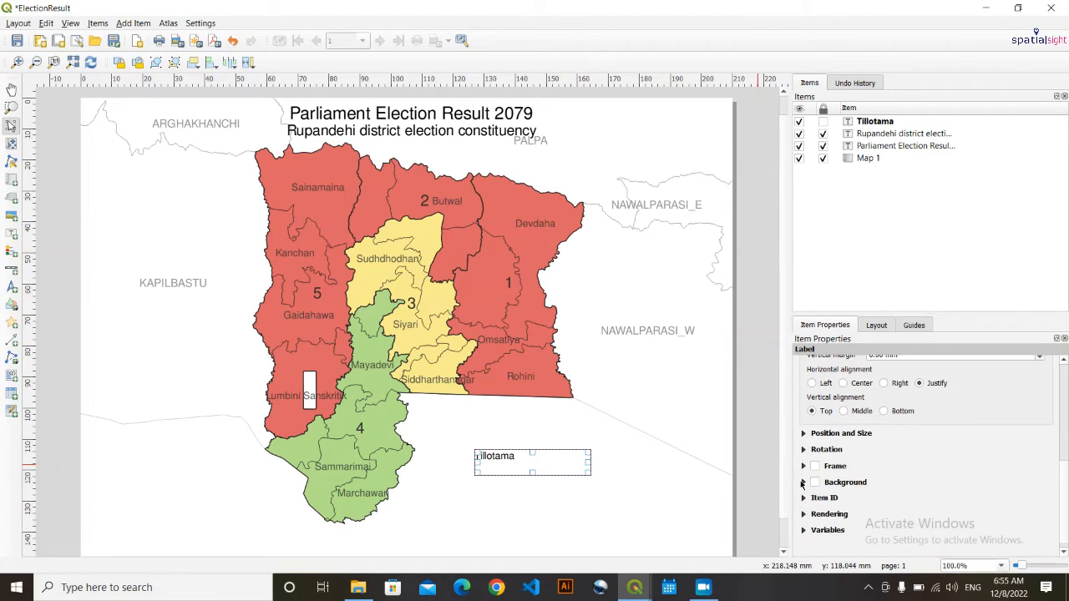
drag(476, 250, 500, 423)
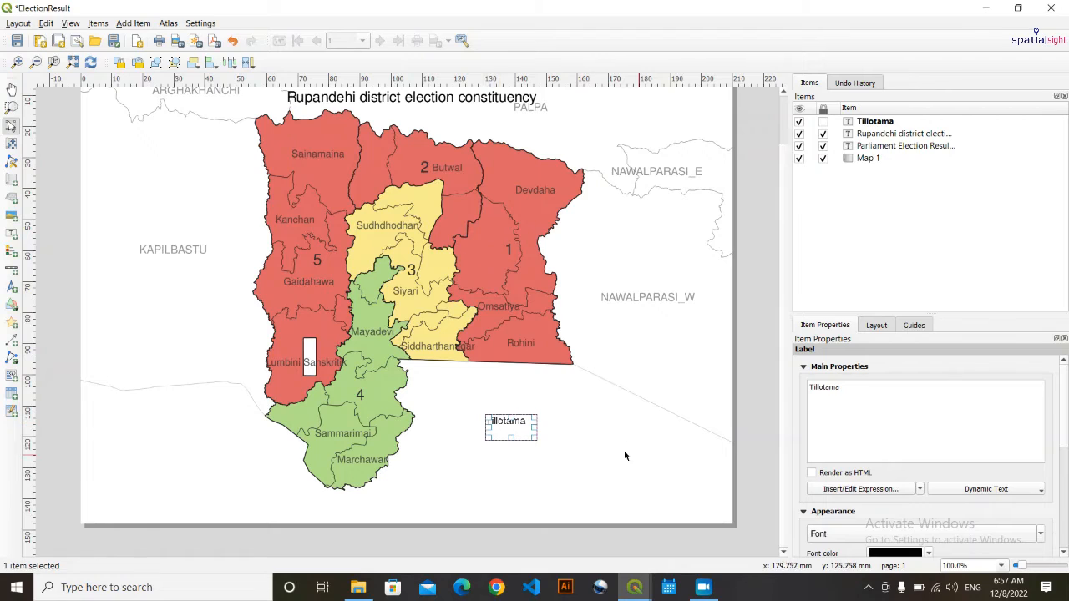
click(625, 454)
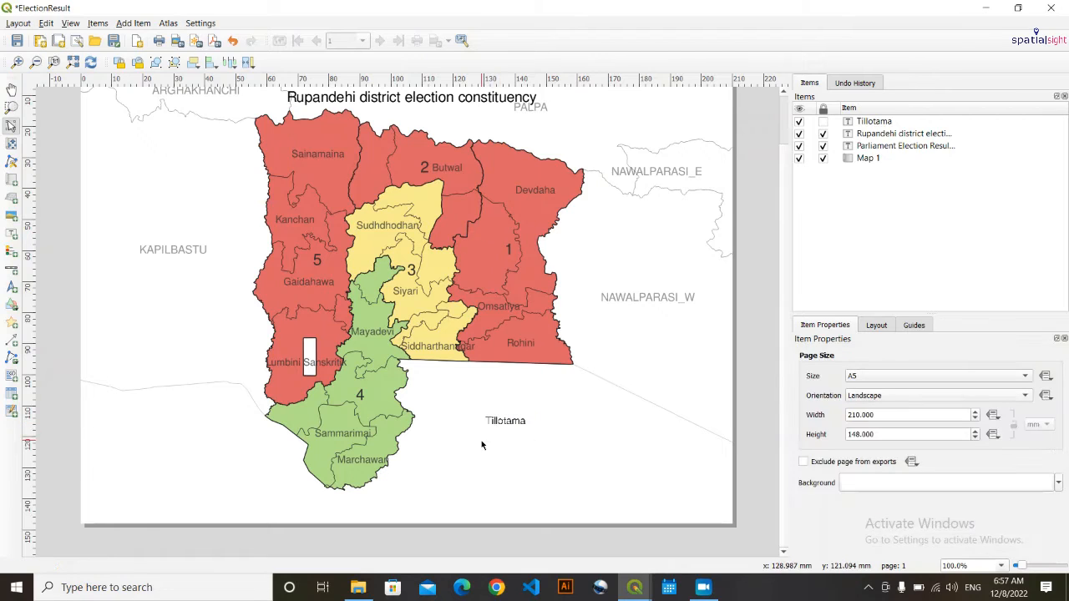
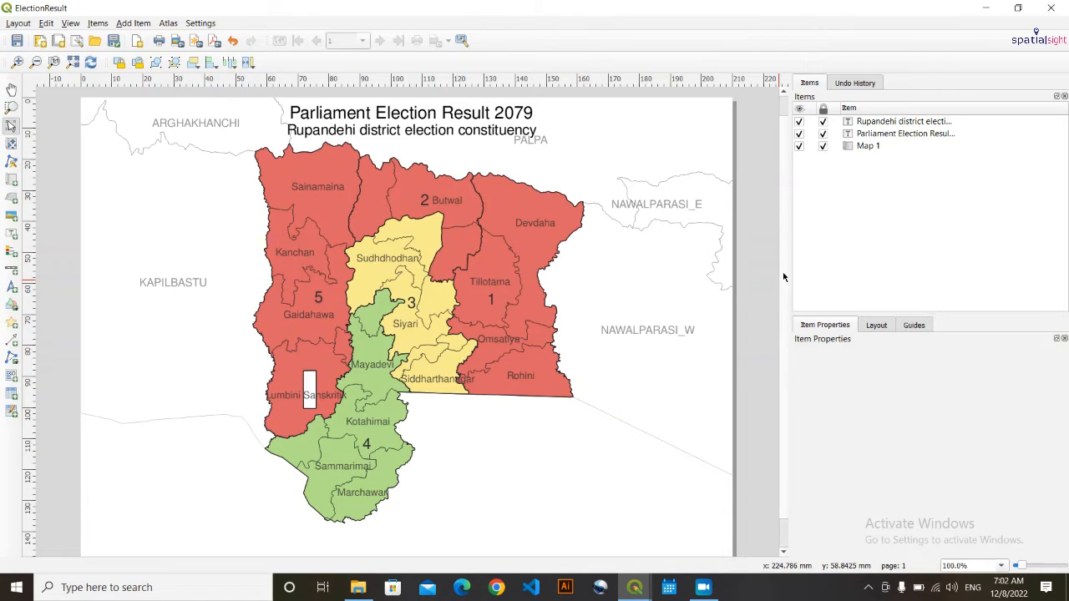
- Add a legend for Map 1 in the lower-left area of the page and review its legend items
scroll(783, 277, up, 1)
scroll(784, 264, down, 3)
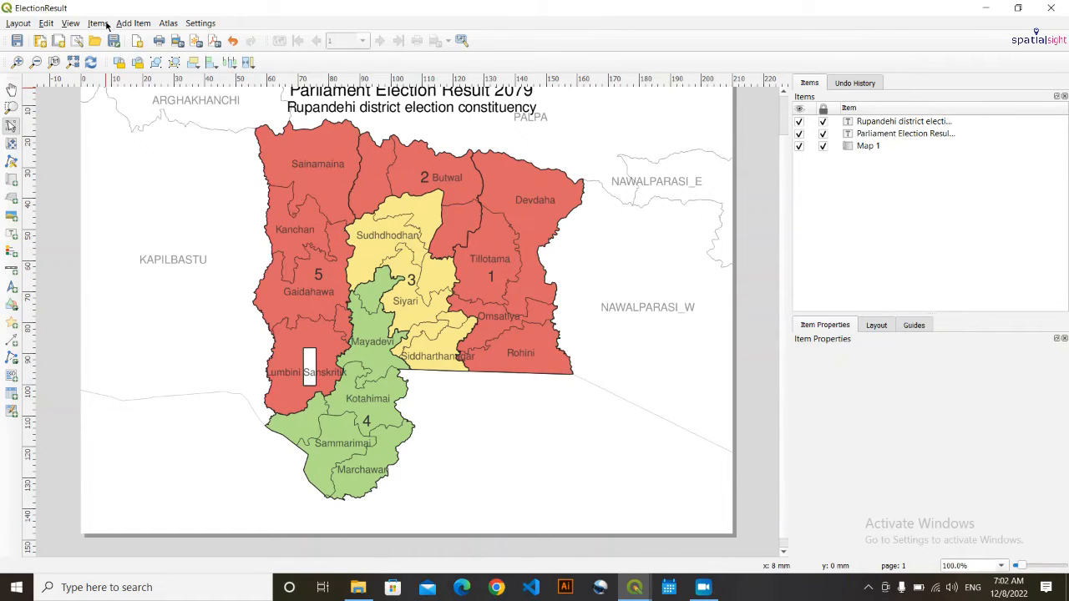
click(134, 22)
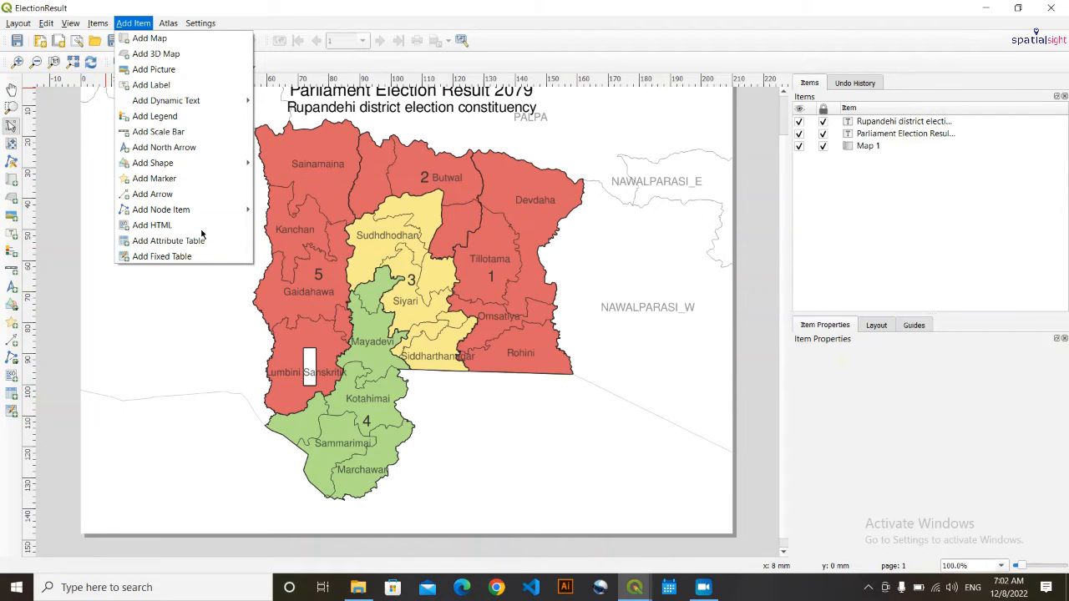
click(159, 116)
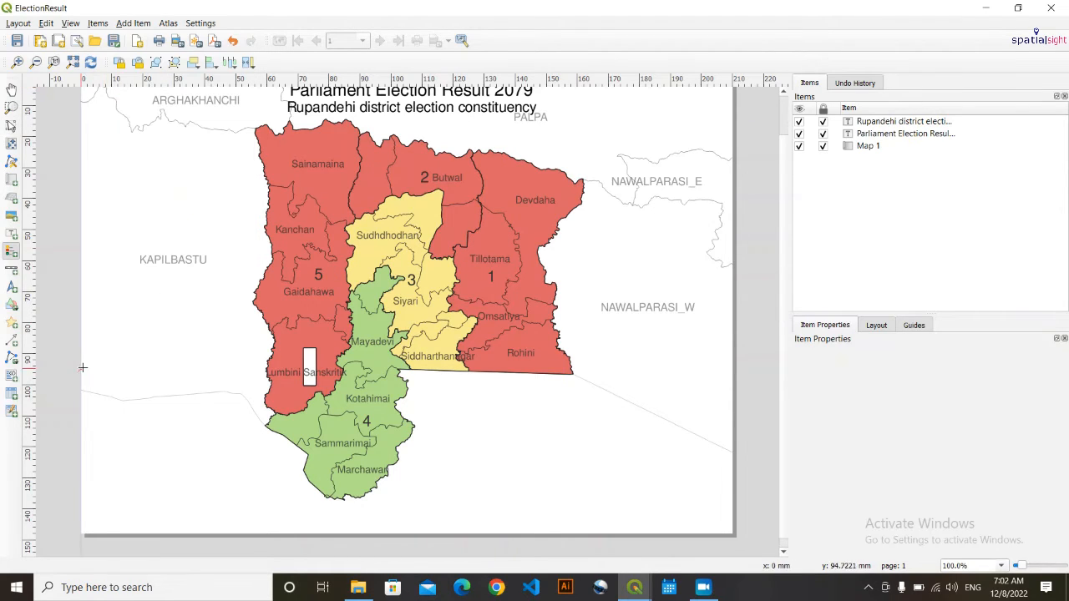
drag(85, 354, 259, 535)
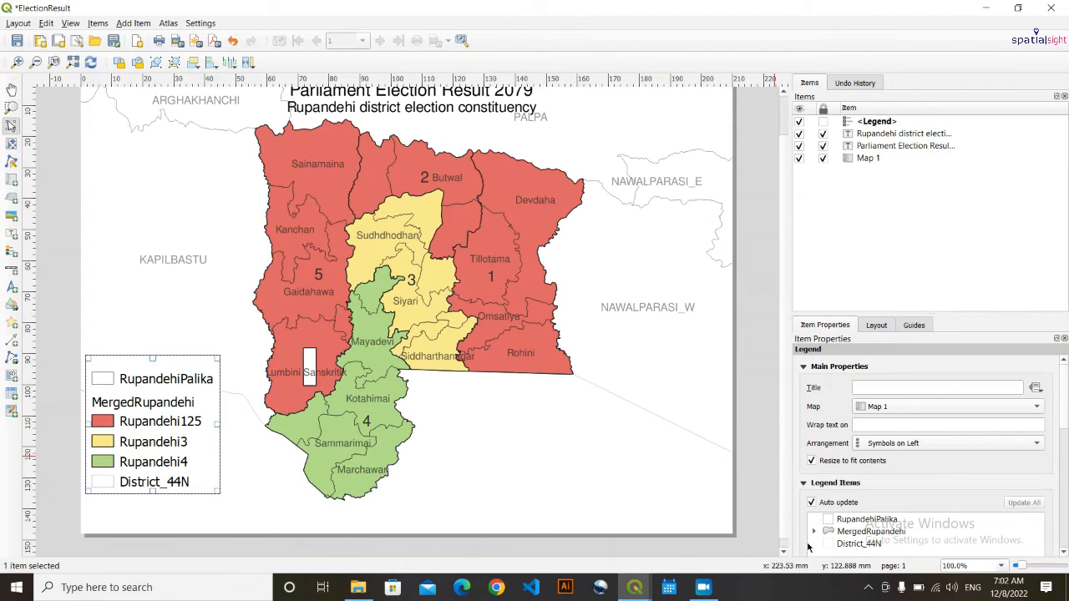
scroll(802, 523, down, 1)
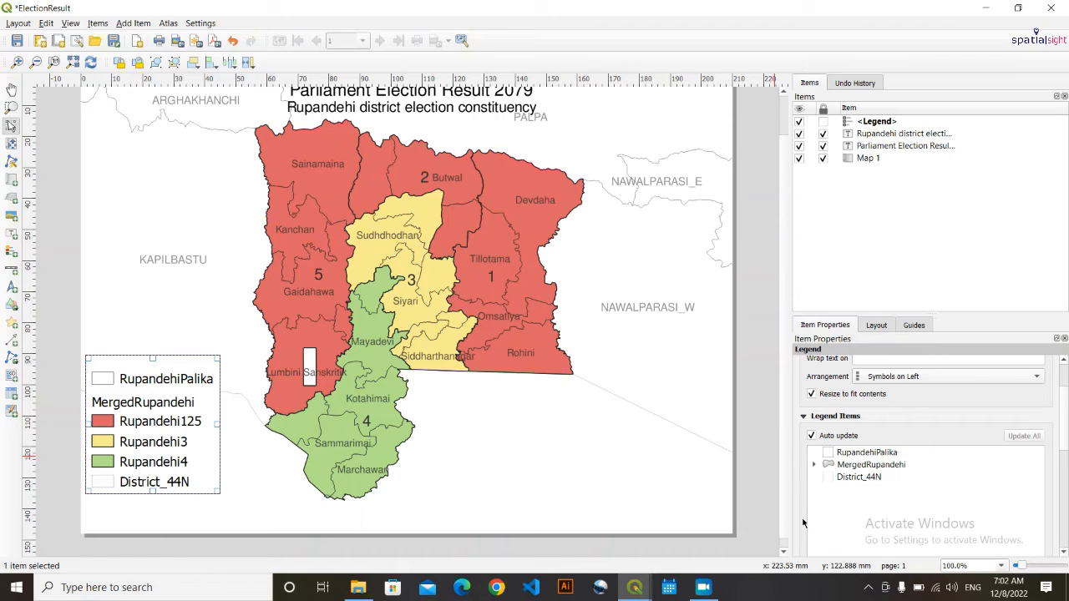
scroll(803, 522, down, 1)
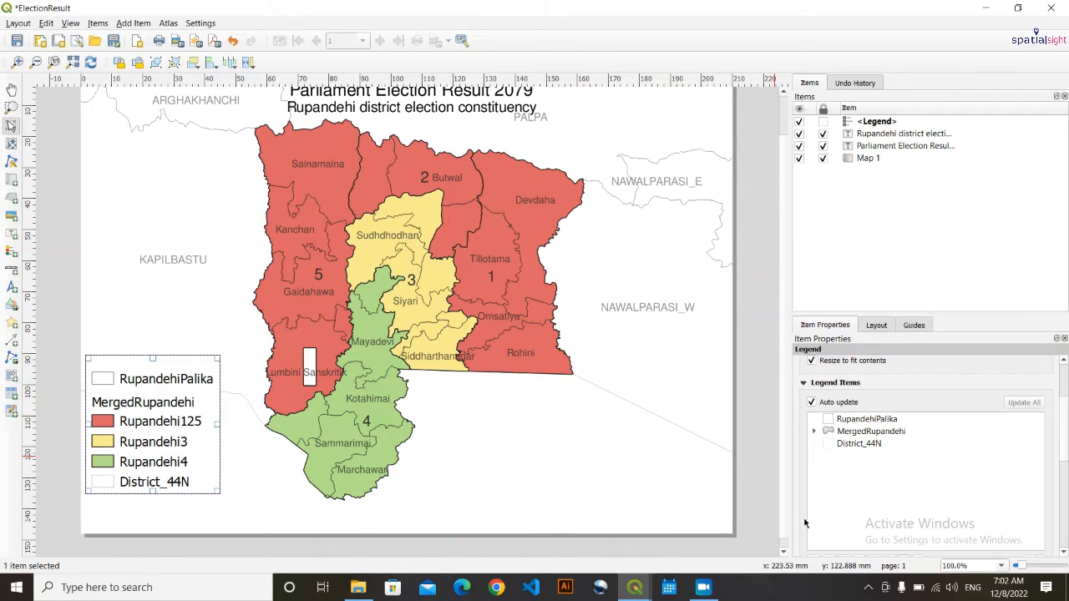
scroll(804, 523, up, 1)
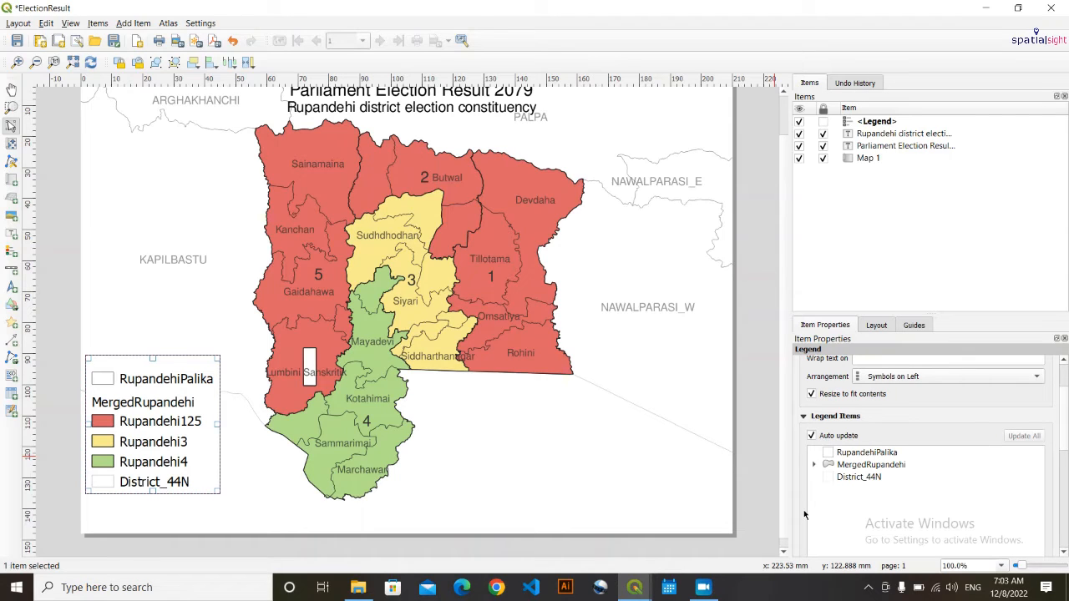
- Turn off auto update for the legend items and move the MergedRupandehi group above RupandehiPalika
click(885, 469)
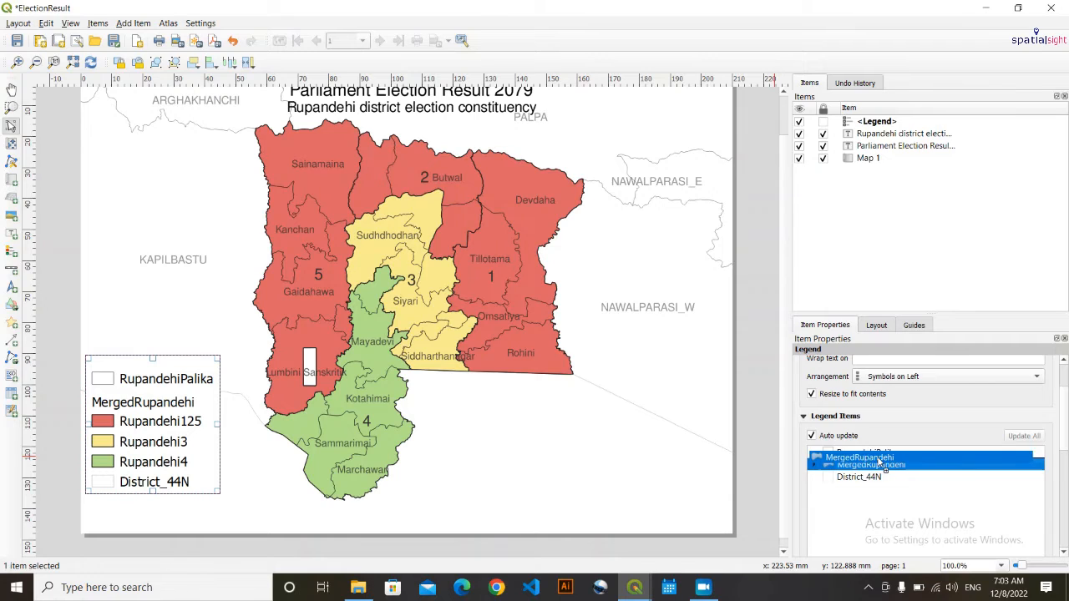
scroll(800, 483, down, 1)
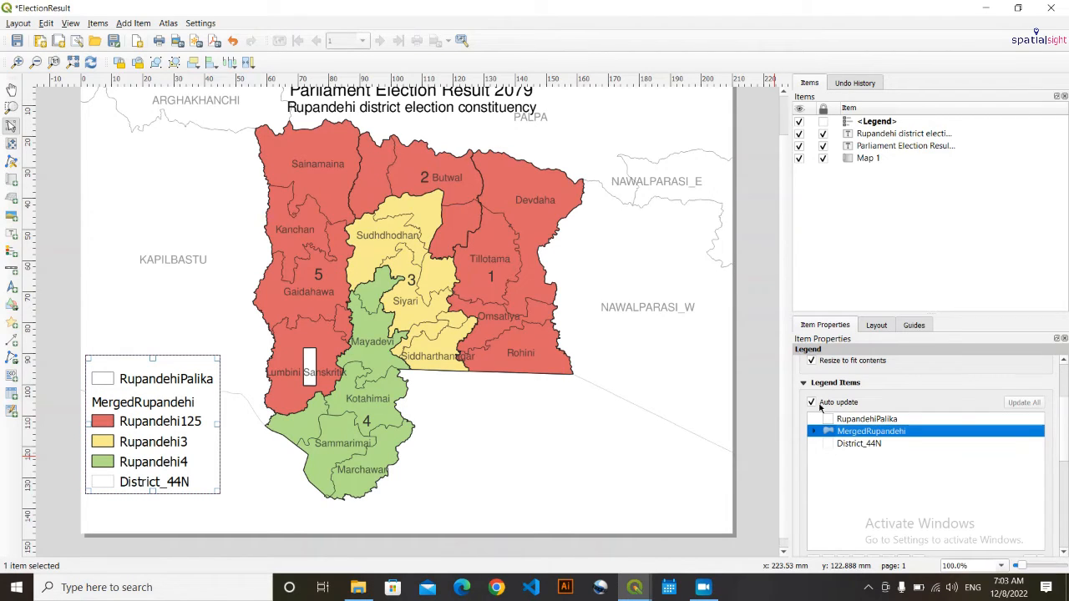
click(812, 403)
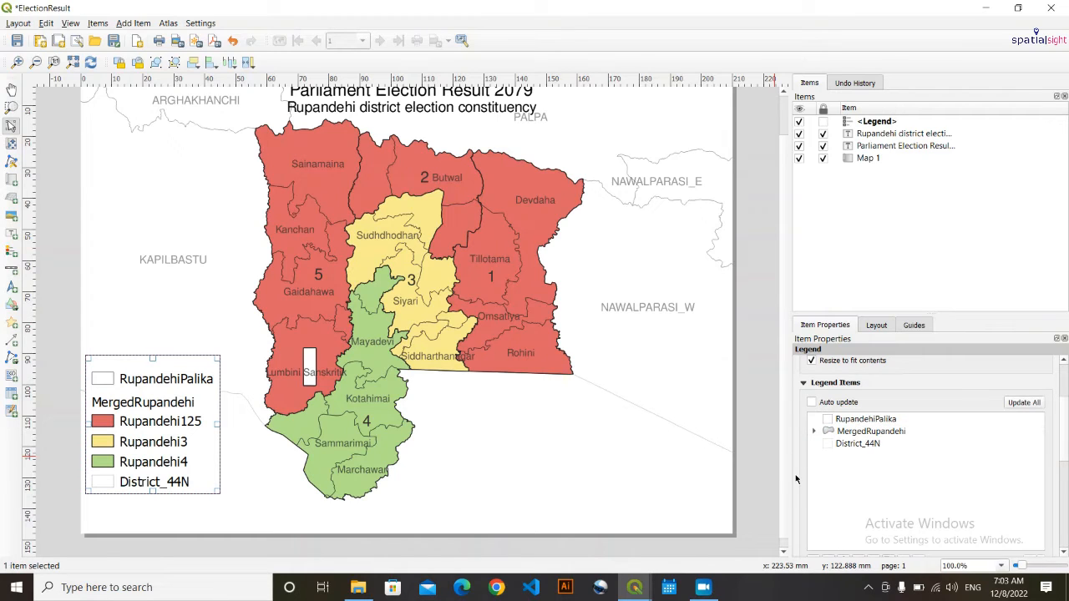
scroll(798, 472, down, 2)
scroll(798, 474, up, 1)
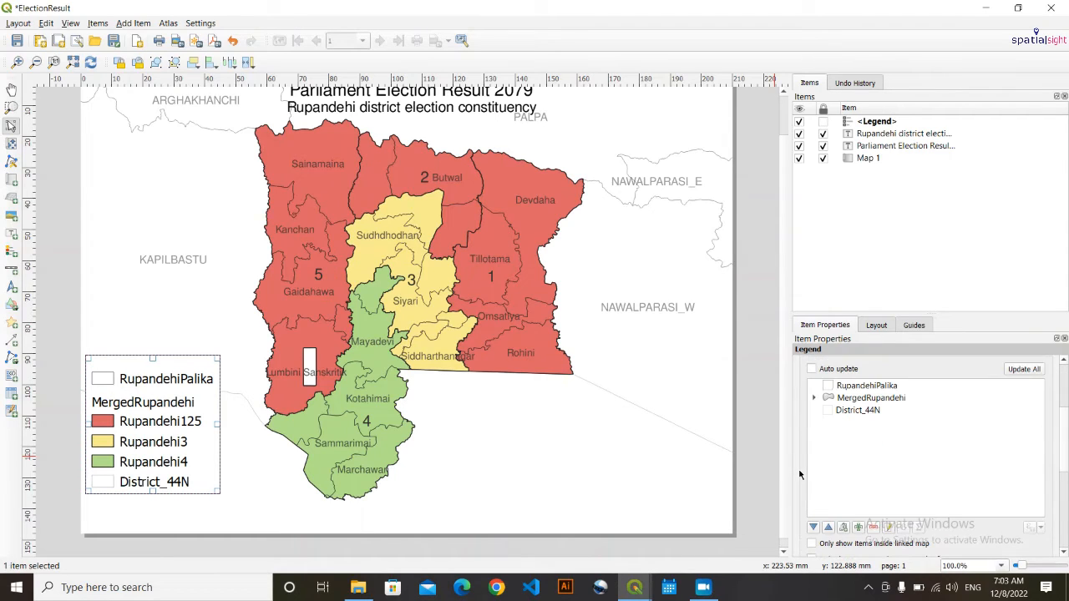
click(865, 400)
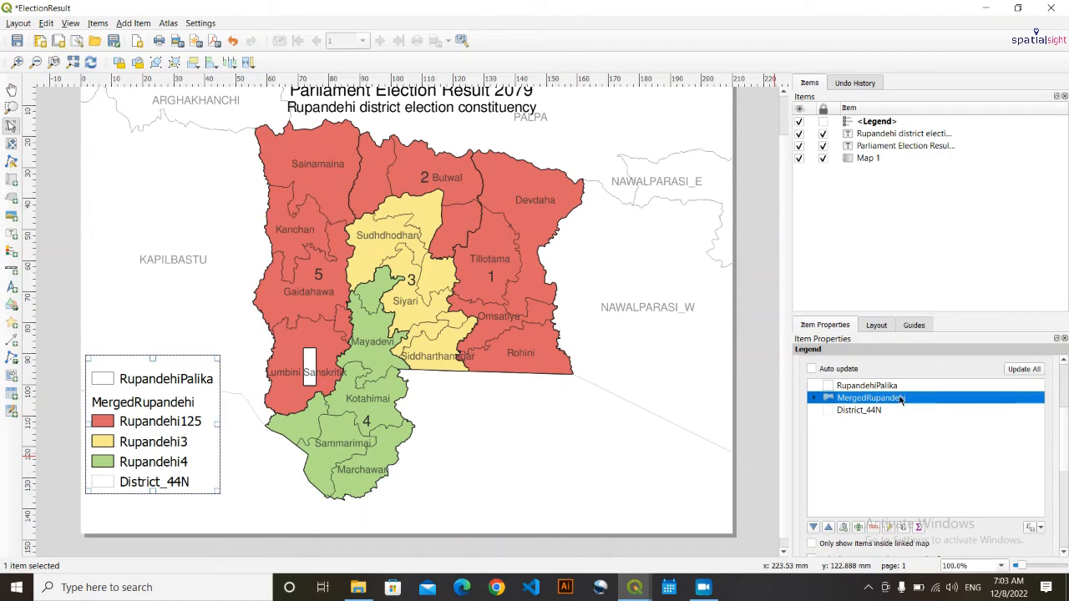
mouse_move(898, 399)
mouse_down()
mouse_move(884, 389)
mouse_move(883, 411)
mouse_up()
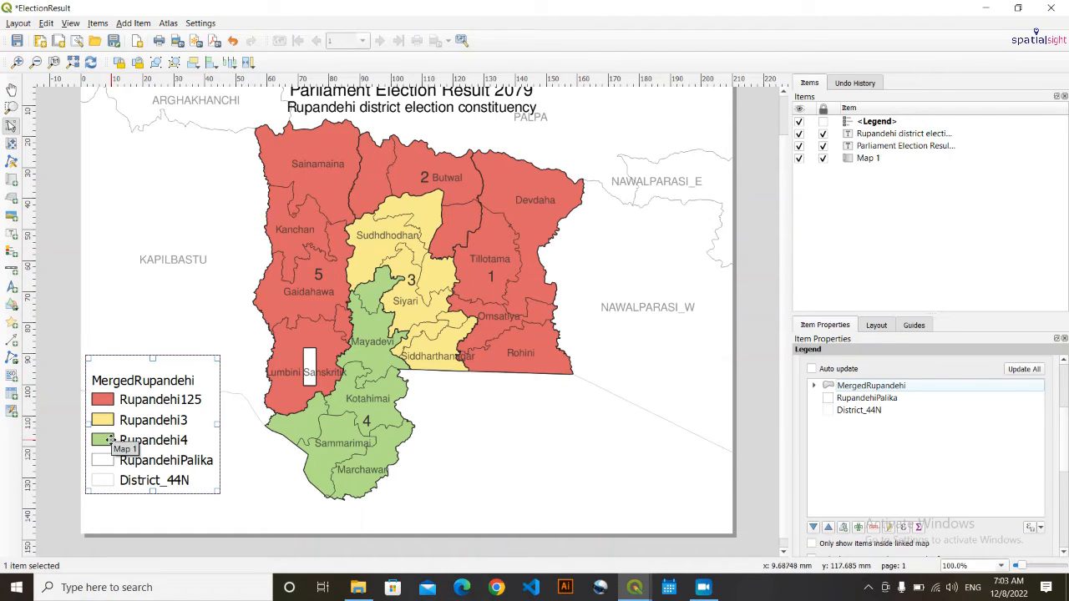
- Expand the MergedRupandehi legend group and rename its heading to "Won by"
click(814, 386)
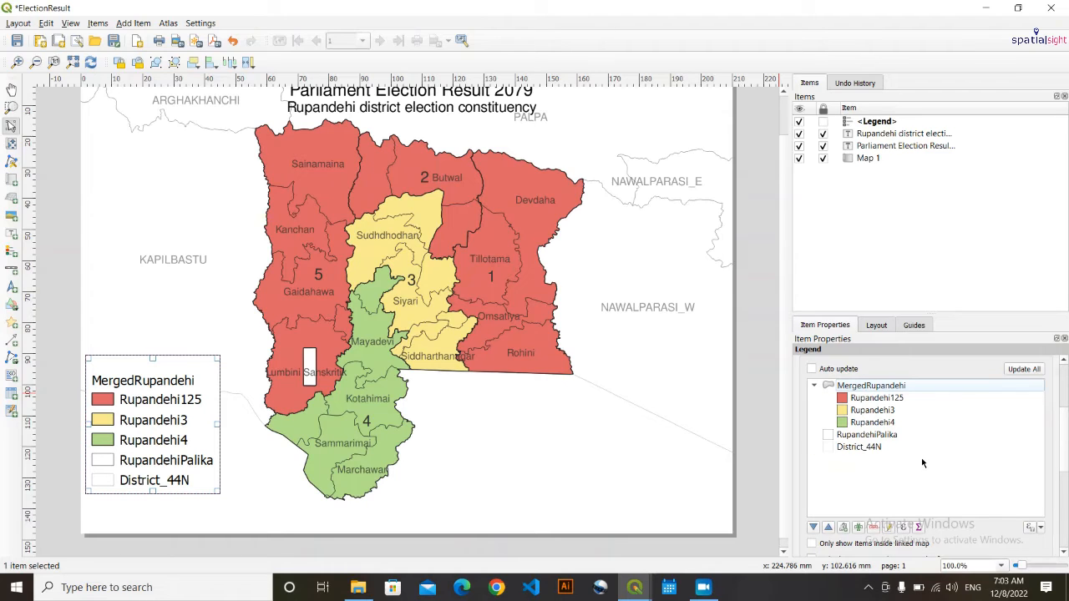
double_click(873, 386)
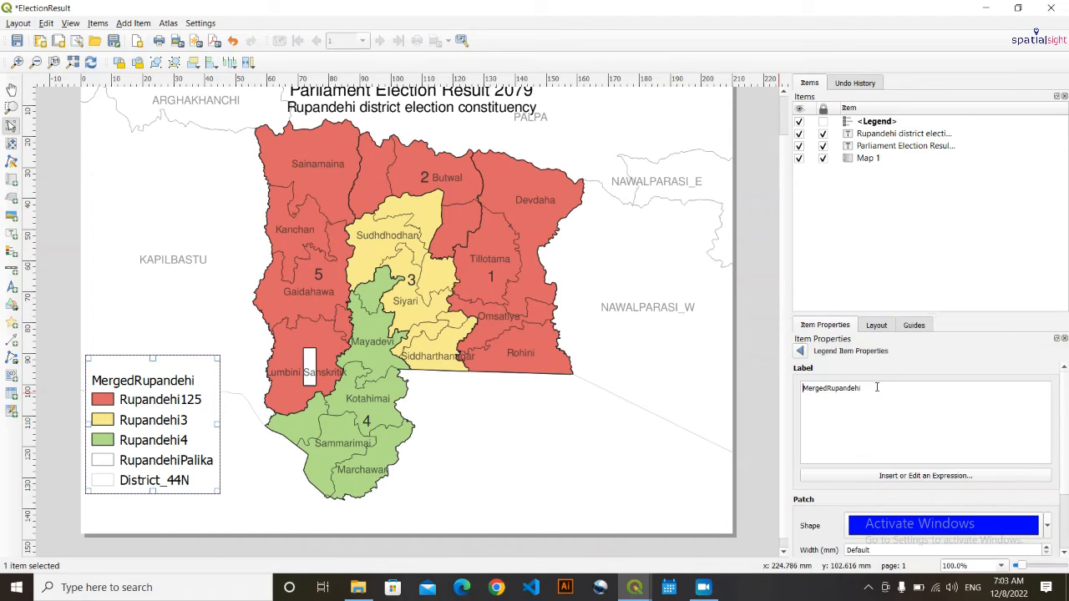
double_click(875, 387)
text(Won b)
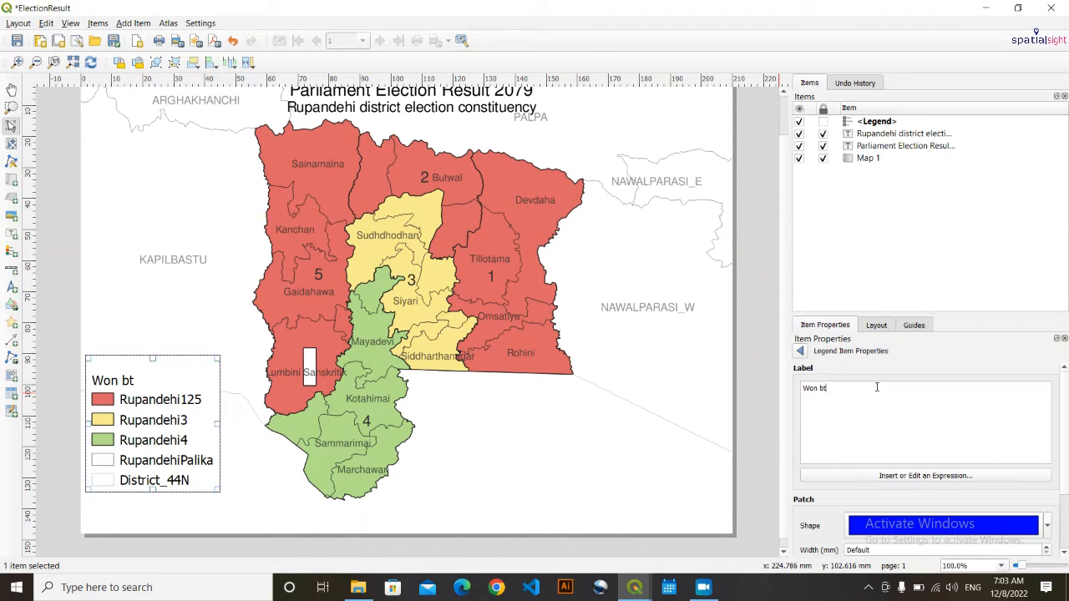
text(y)
click(802, 352)
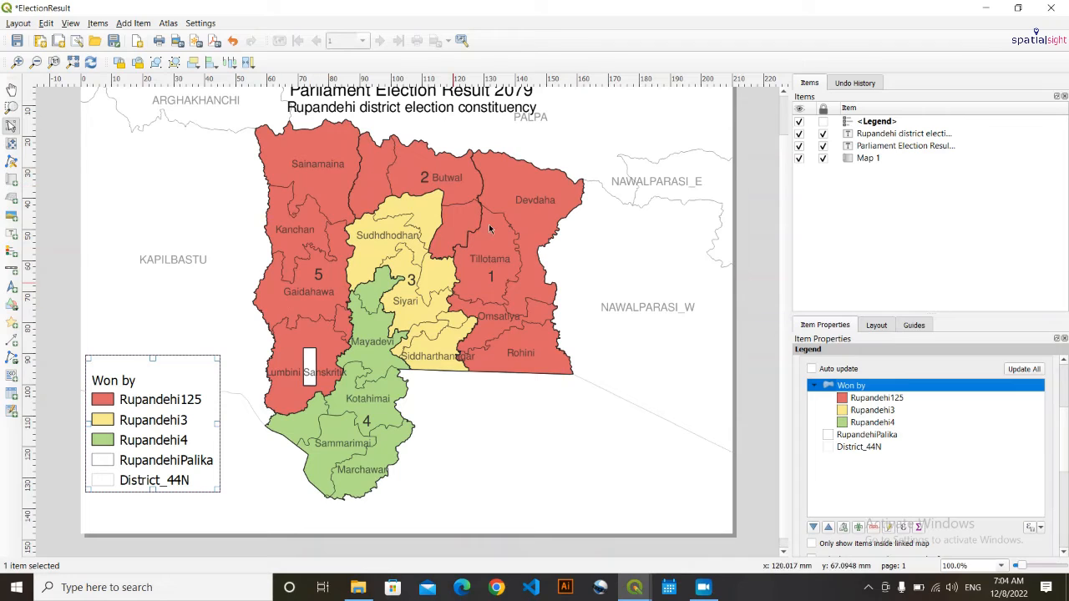
- Rename the red Rupandehi125 legend entry to "CPN-UML"
double_click(893, 398)
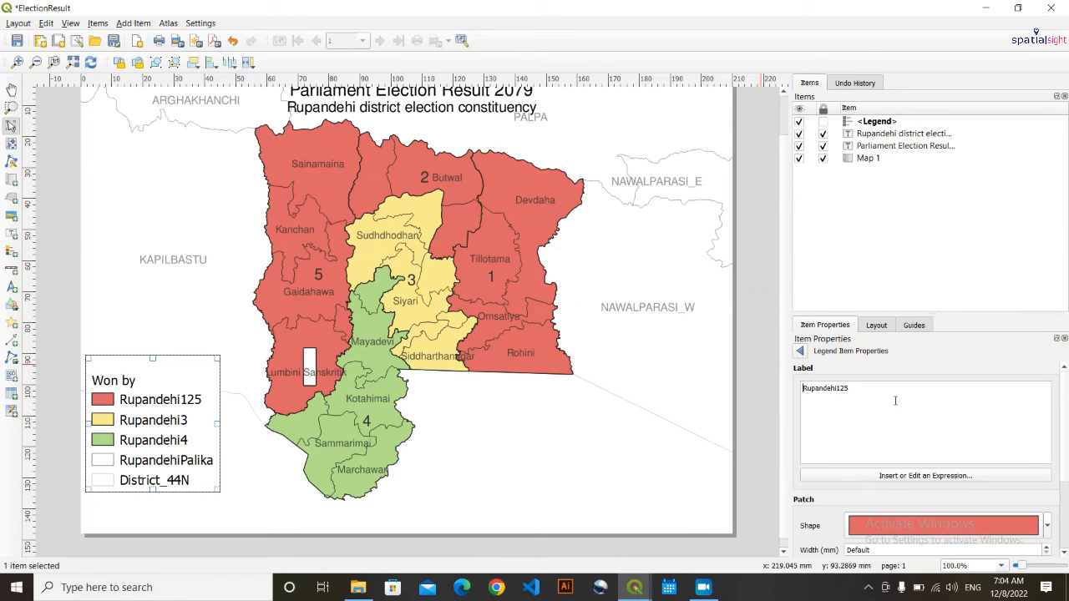
click(799, 352)
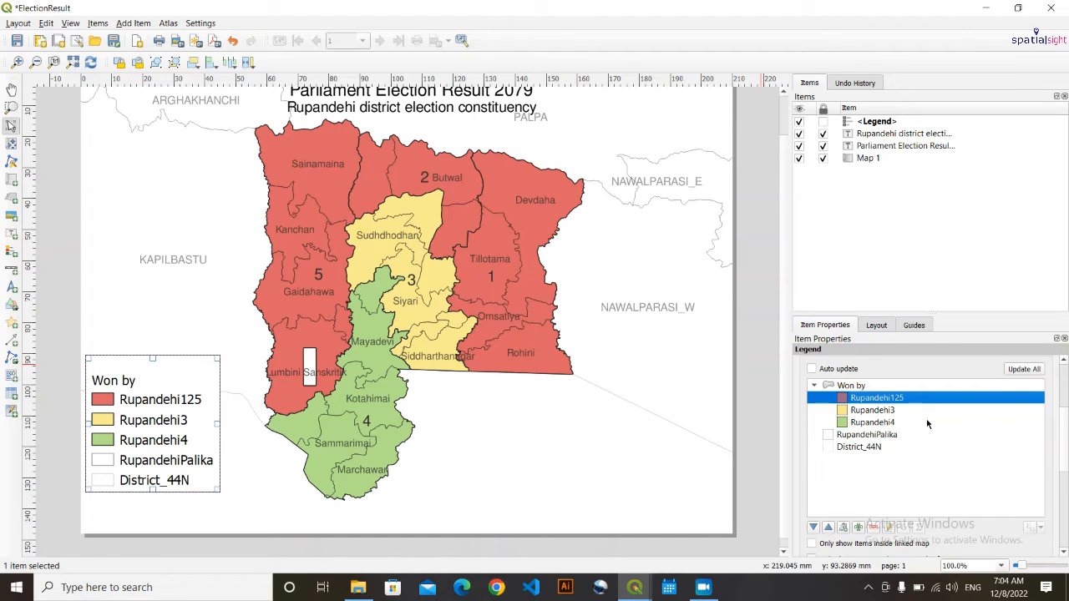
click(909, 499)
click(886, 399)
double_click(886, 400)
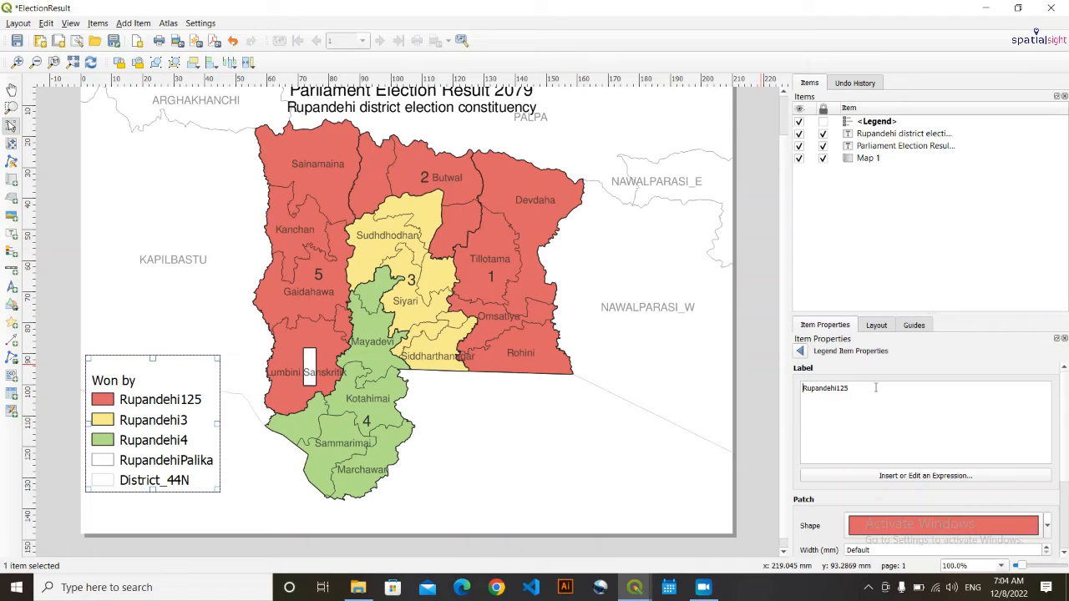
double_click(875, 386)
text(CPN)
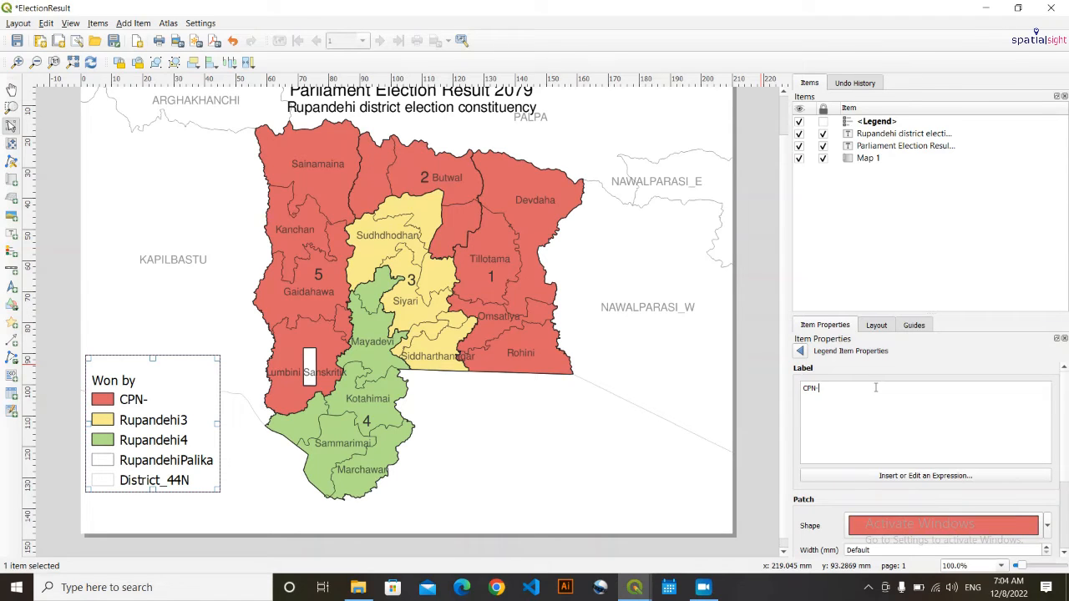
text(-UML)
click(800, 352)
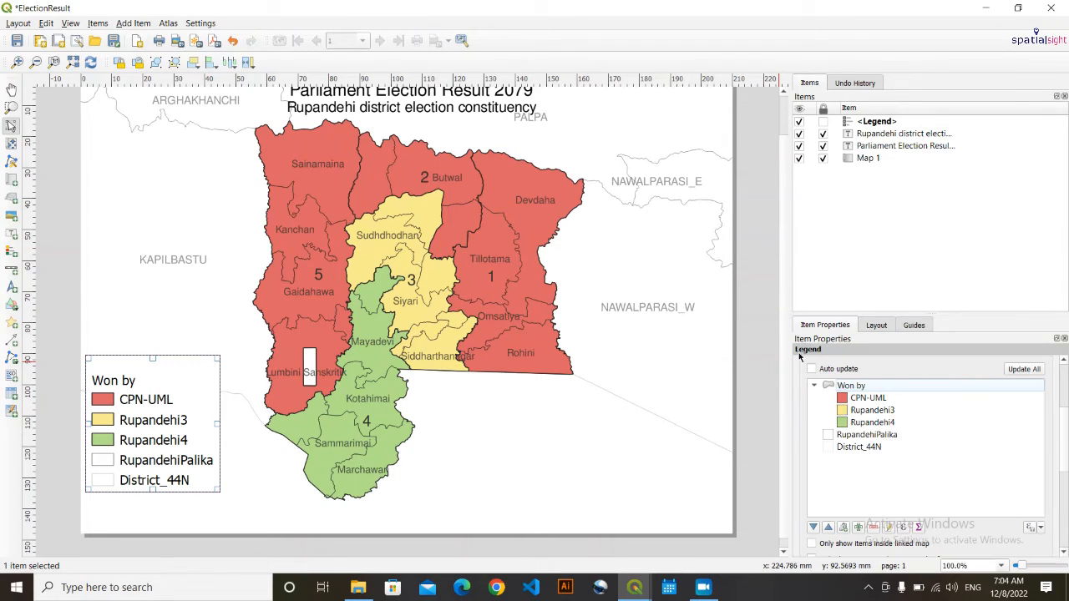
- Rename the yellow Rupandehi3 legend entry to "RPP" and the green Rupandehi4 entry to "LSP"
double_click(877, 410)
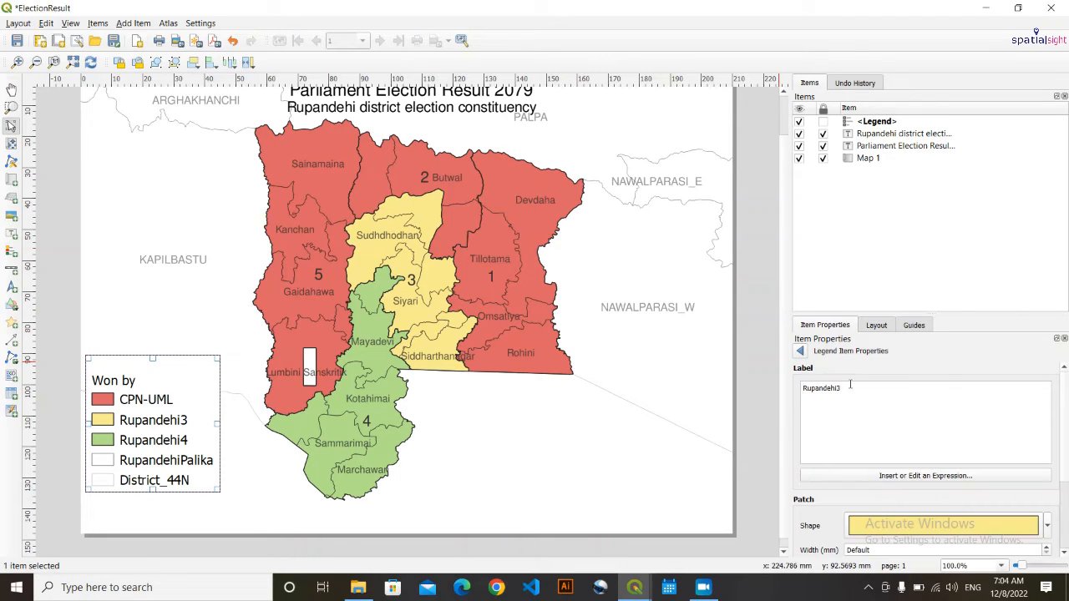
double_click(850, 385)
text(RPP)
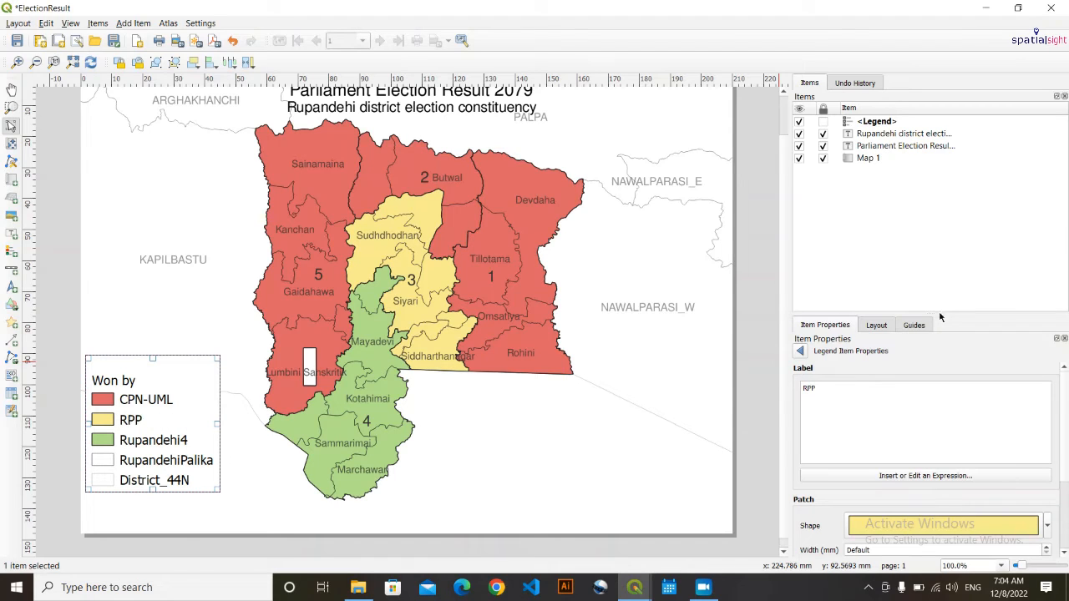
click(801, 352)
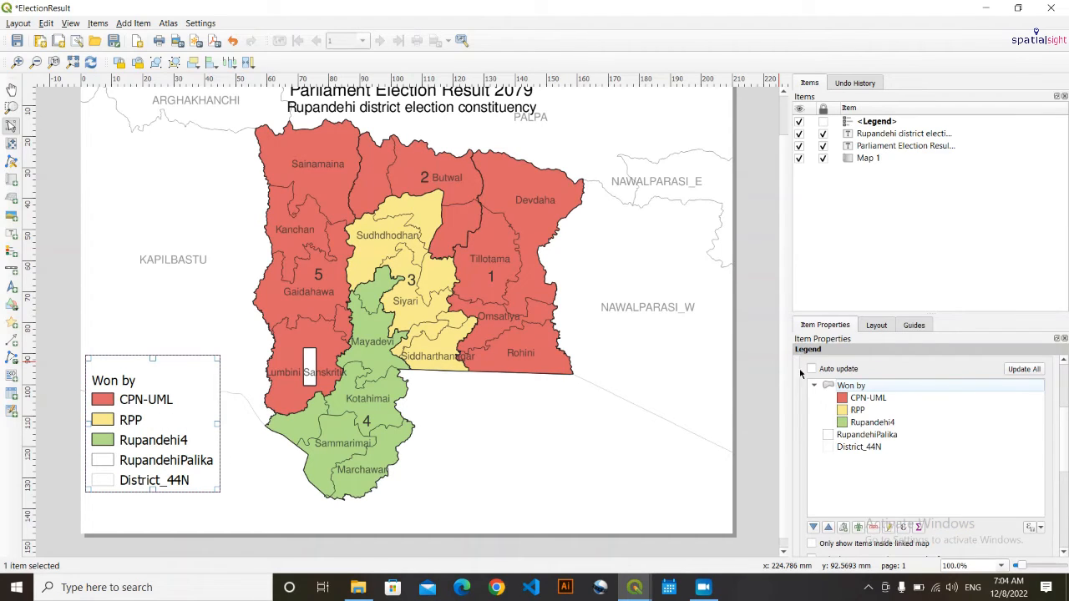
double_click(875, 423)
double_click(855, 396)
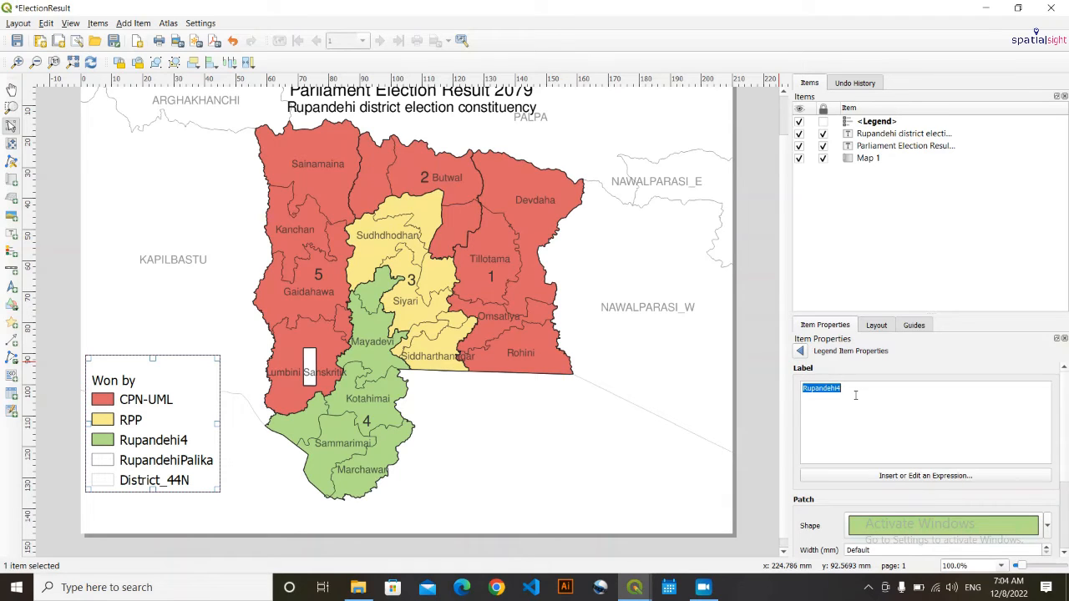
text(LSP)
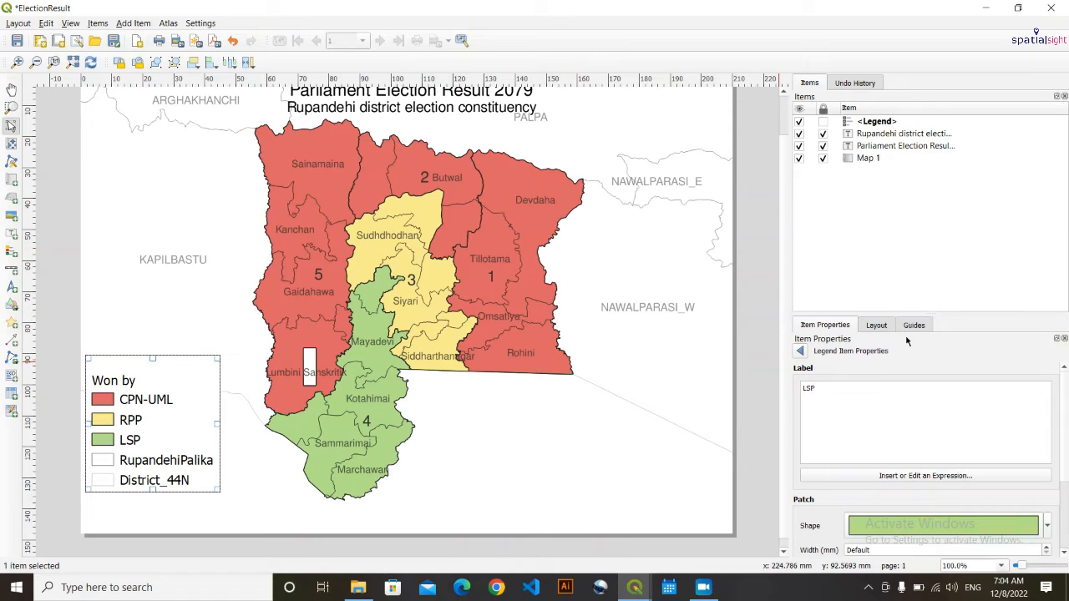
click(802, 351)
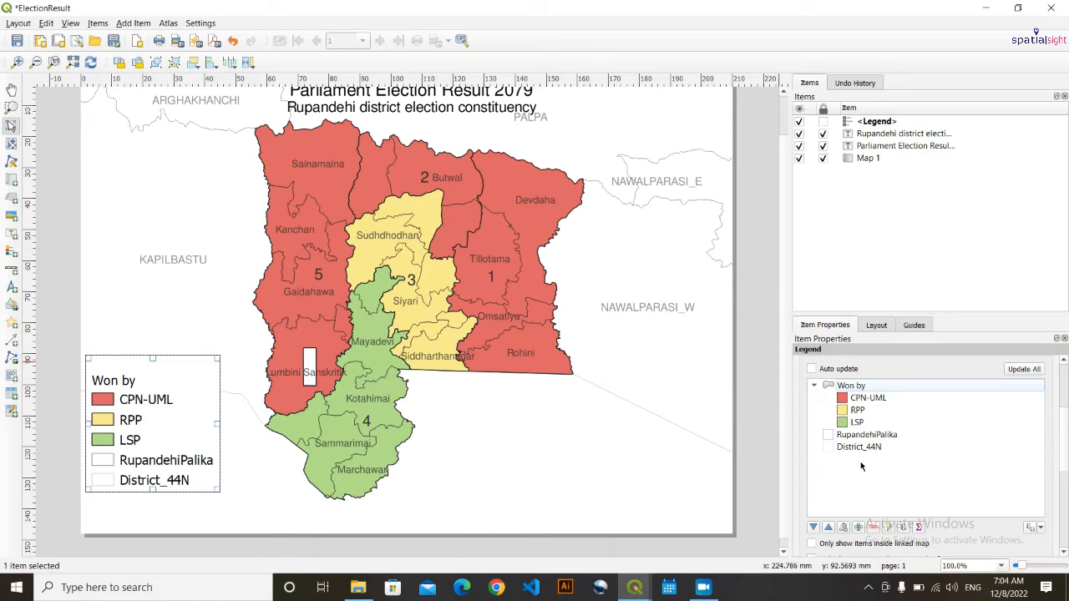
- Rename the RupandehiPalika legend entry to "Local level" and deselect the legend
scroll(866, 478, down, 2)
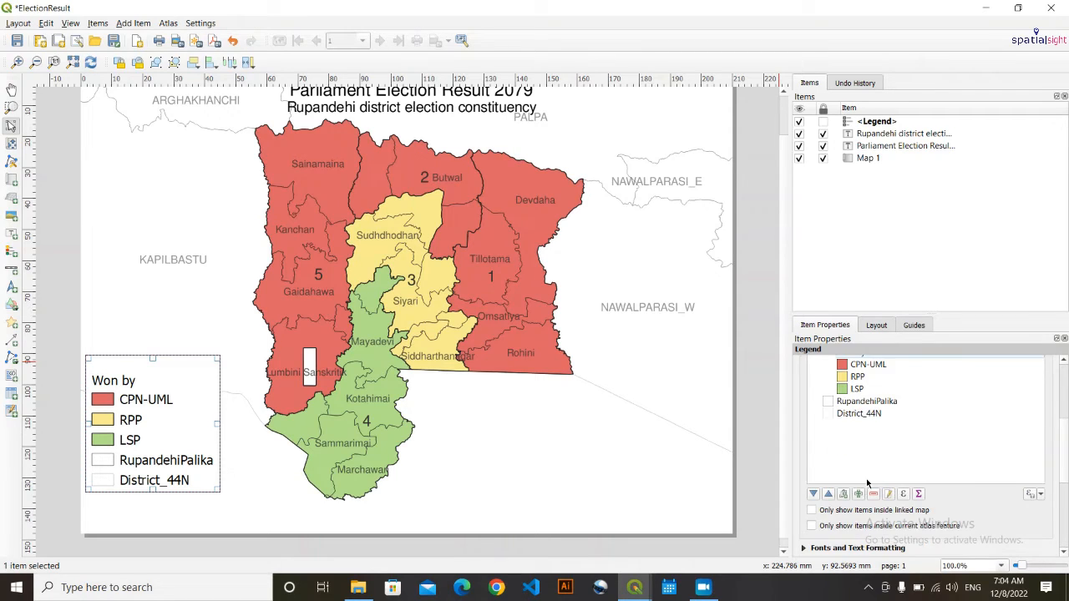
scroll(866, 478, up, 2)
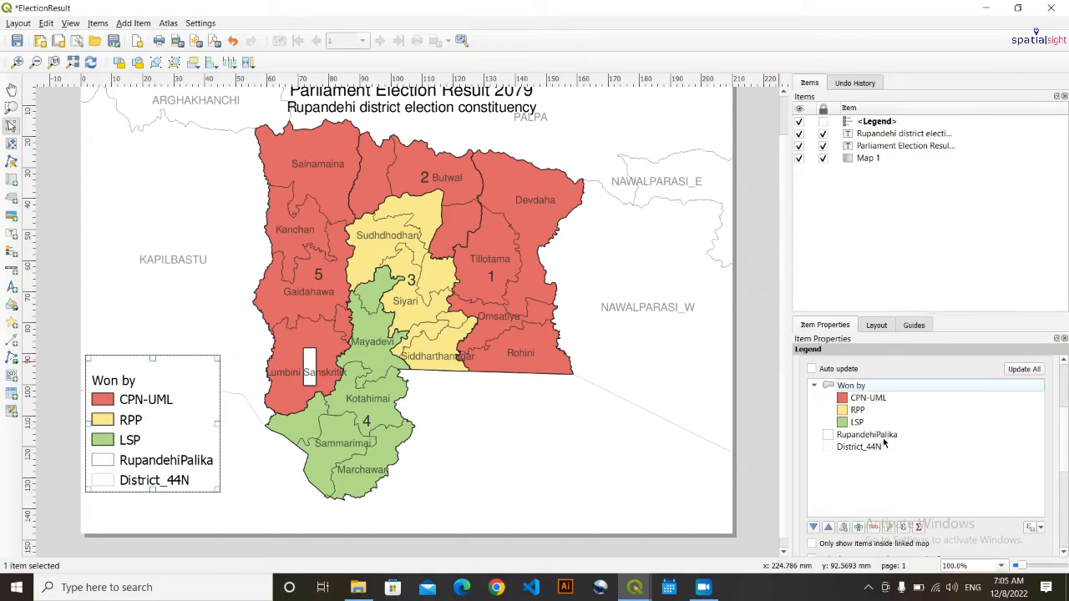
click(248, 513)
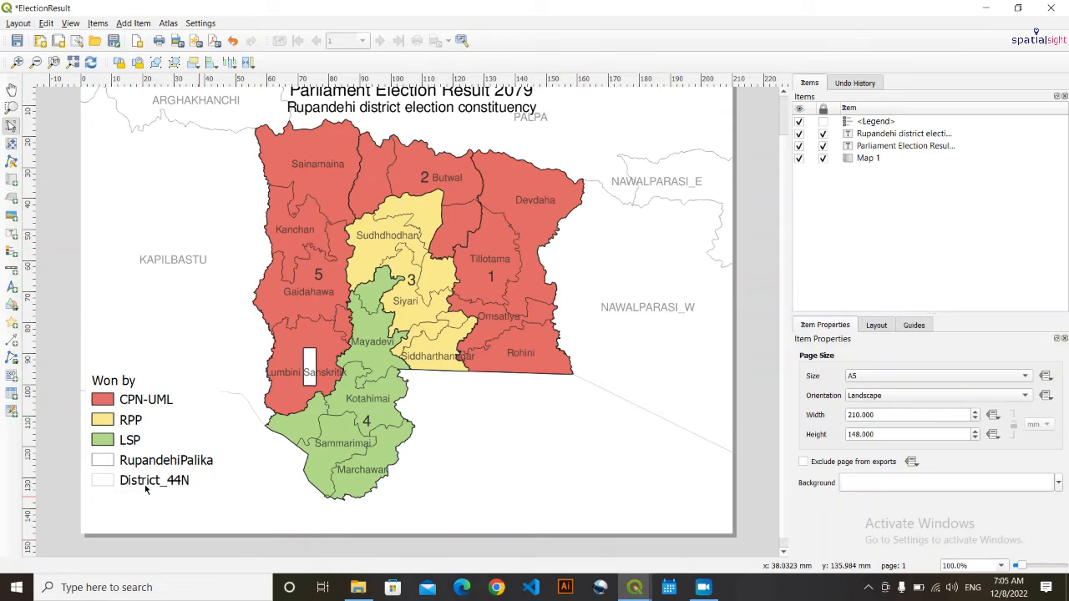
click(190, 469)
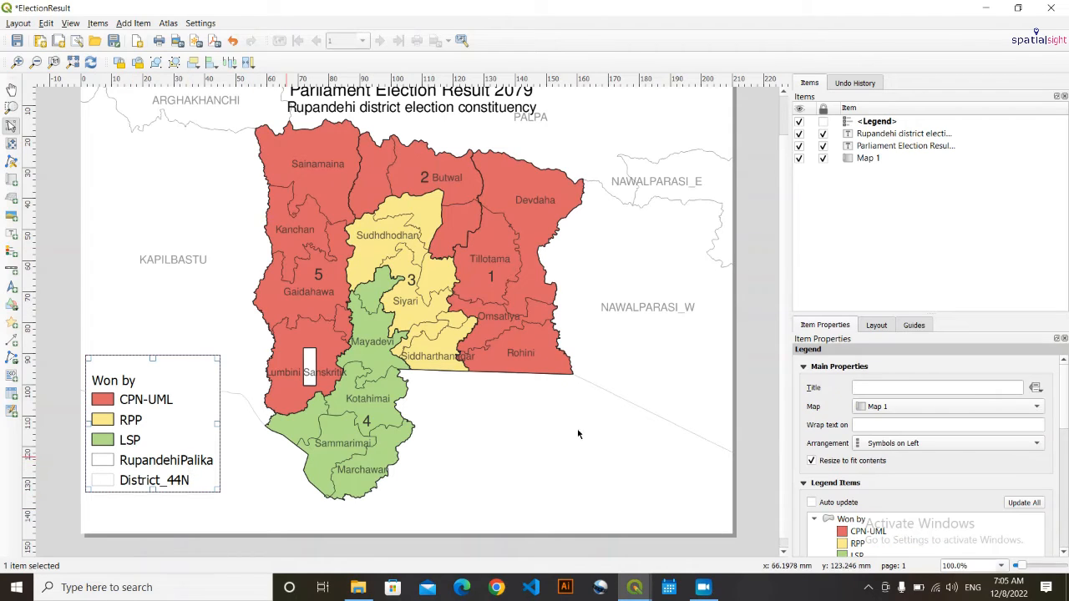
scroll(805, 531, down, 2)
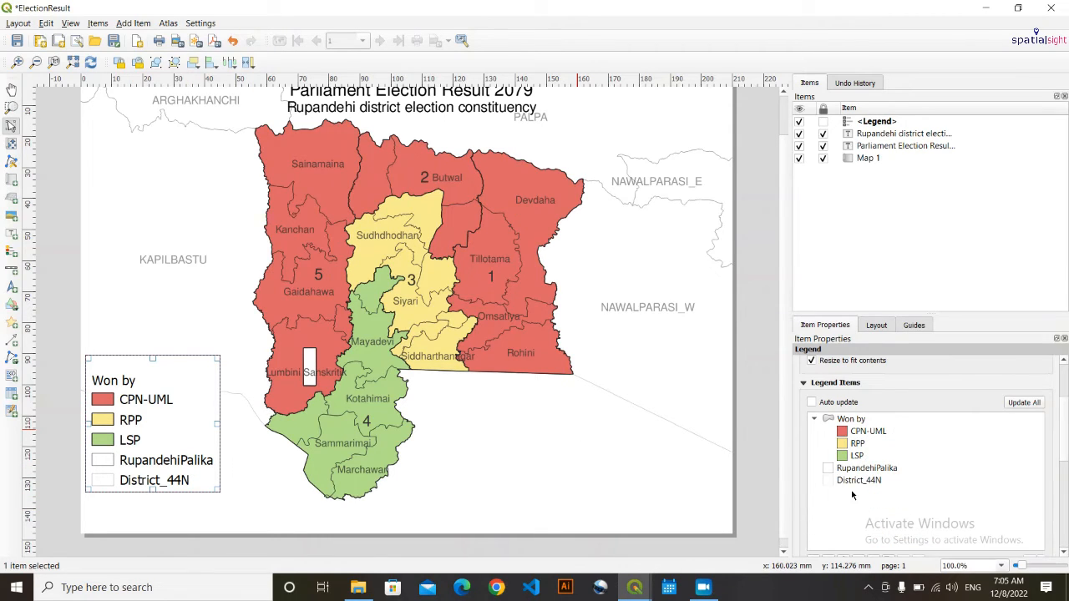
double_click(875, 469)
double_click(892, 383)
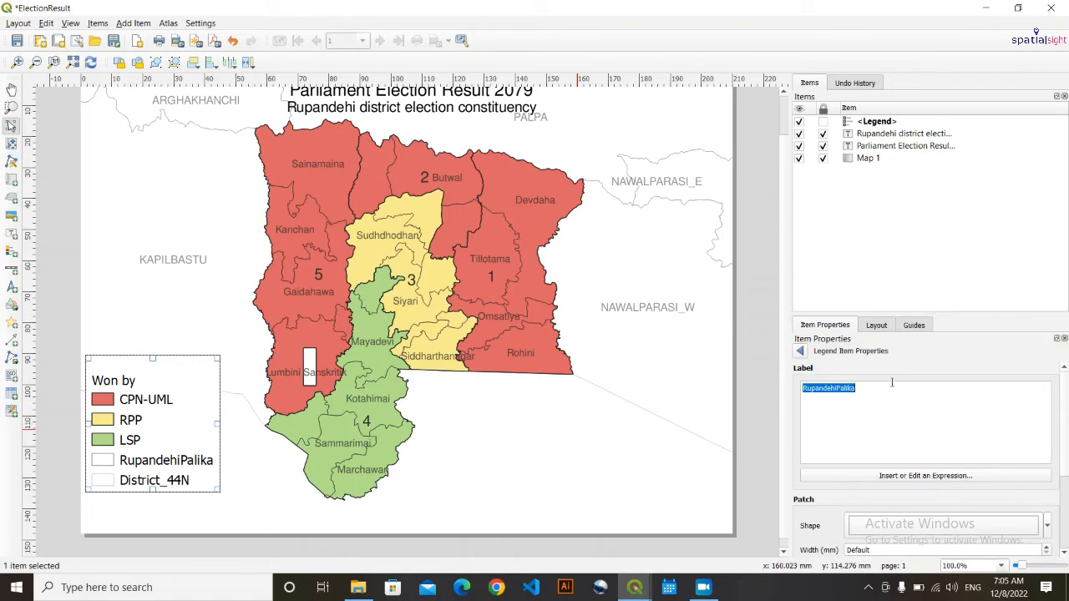
text(Loc)
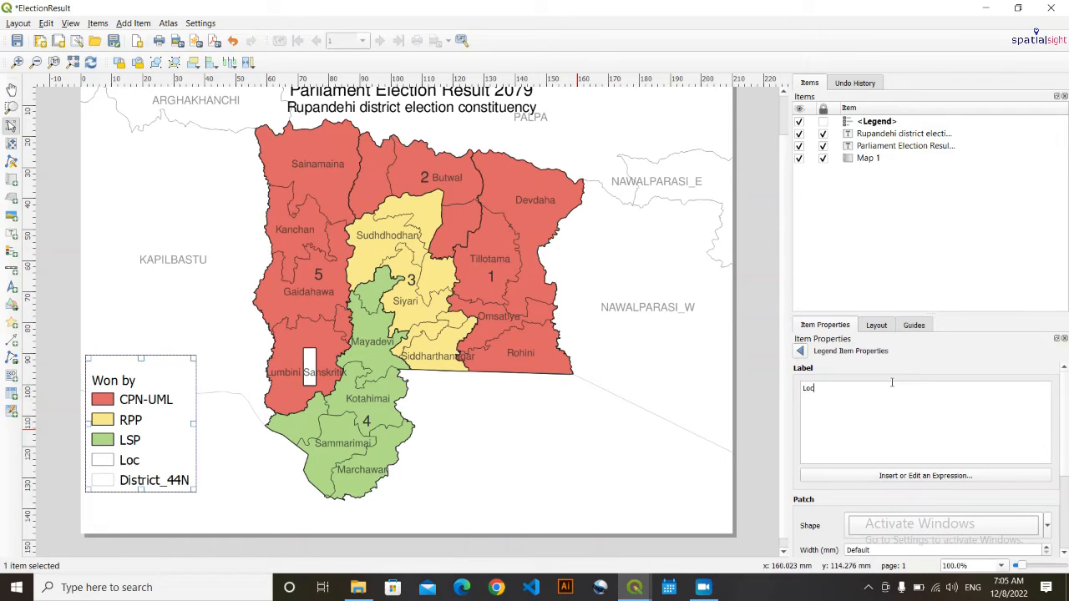
text(al level)
click(238, 519)
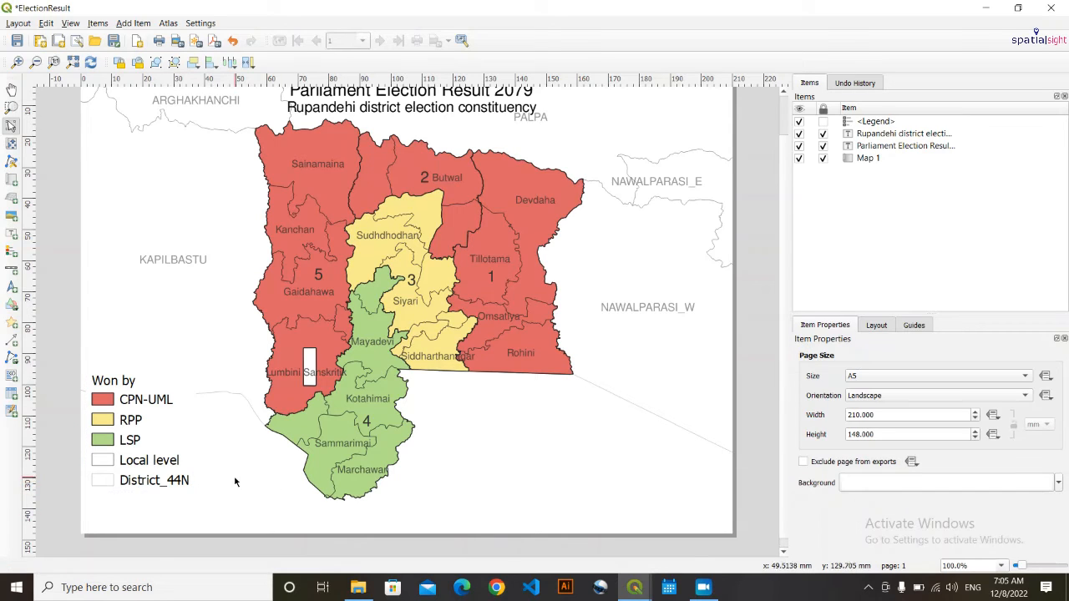
- Reselect the legend and rename its District_44N entry to "Neighbouring district"
click(176, 480)
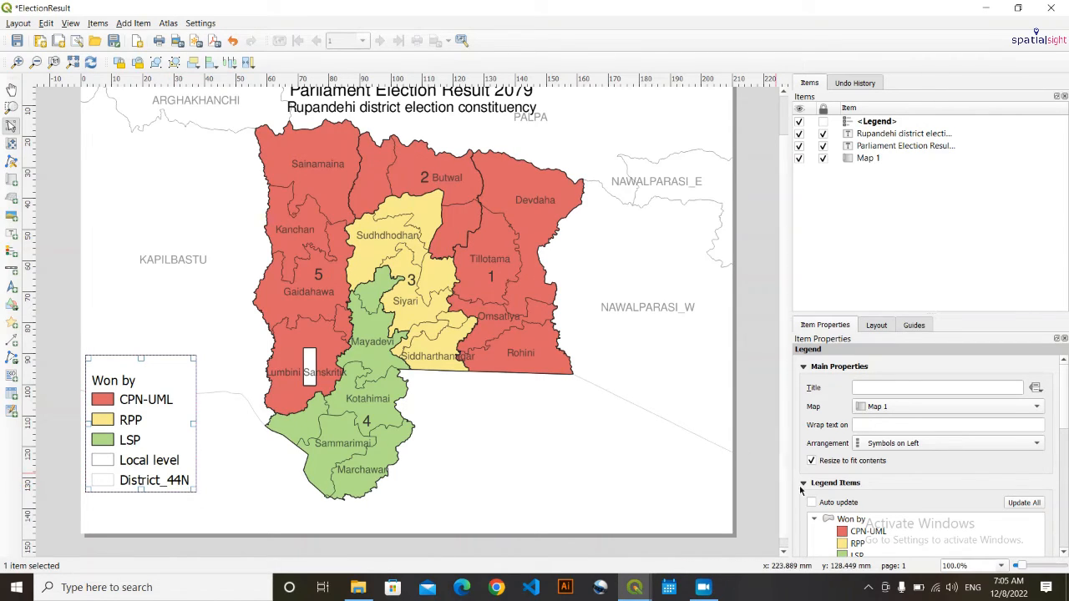
scroll(808, 516, down, 2)
double_click(873, 485)
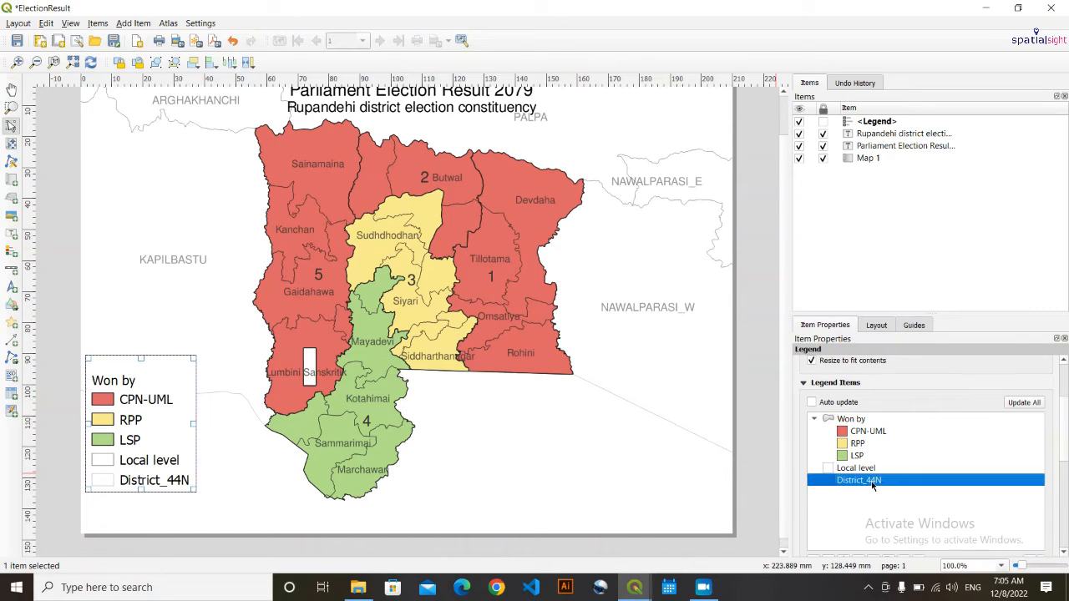
double_click(845, 392)
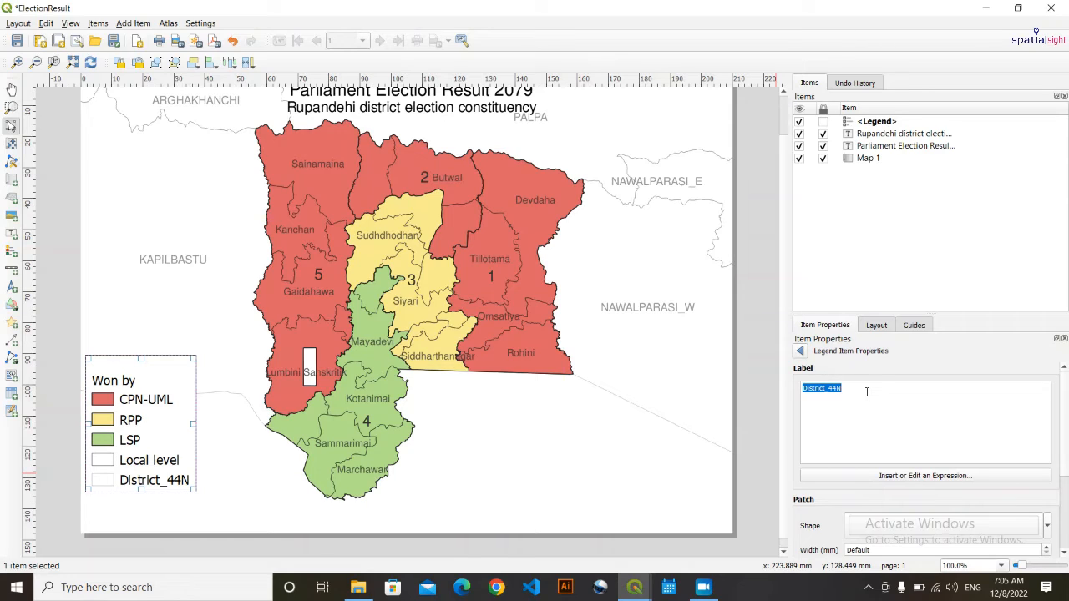
text(Ne)
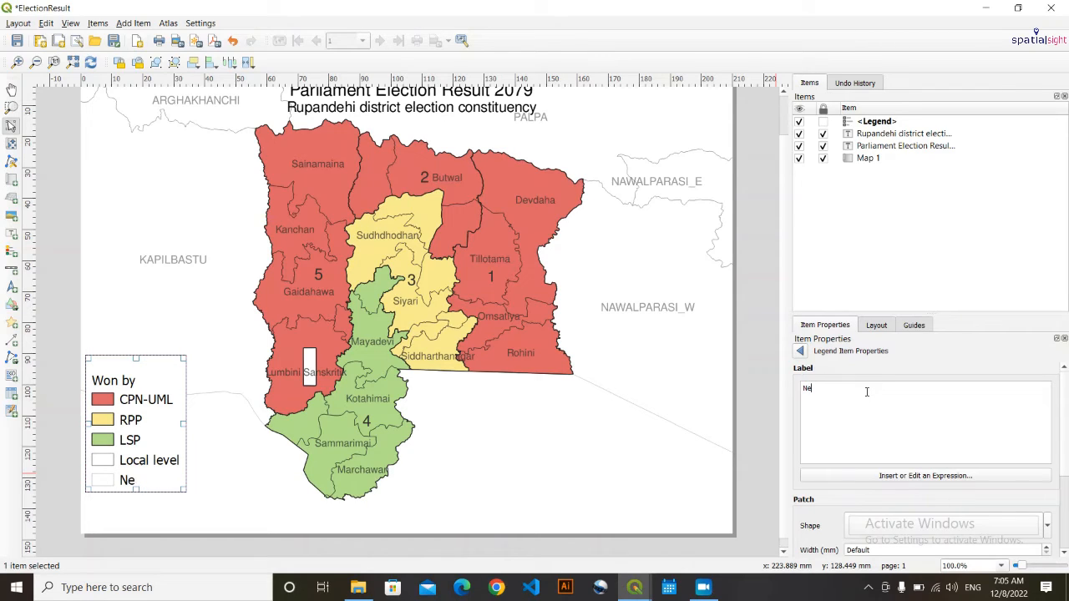
text(ighbouring)
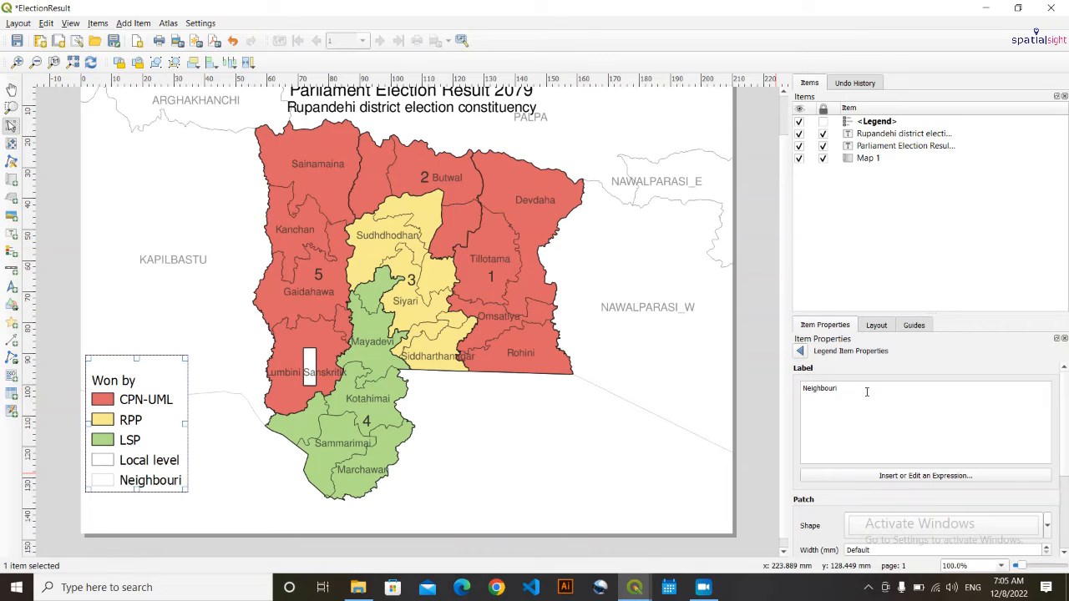
text(trict)
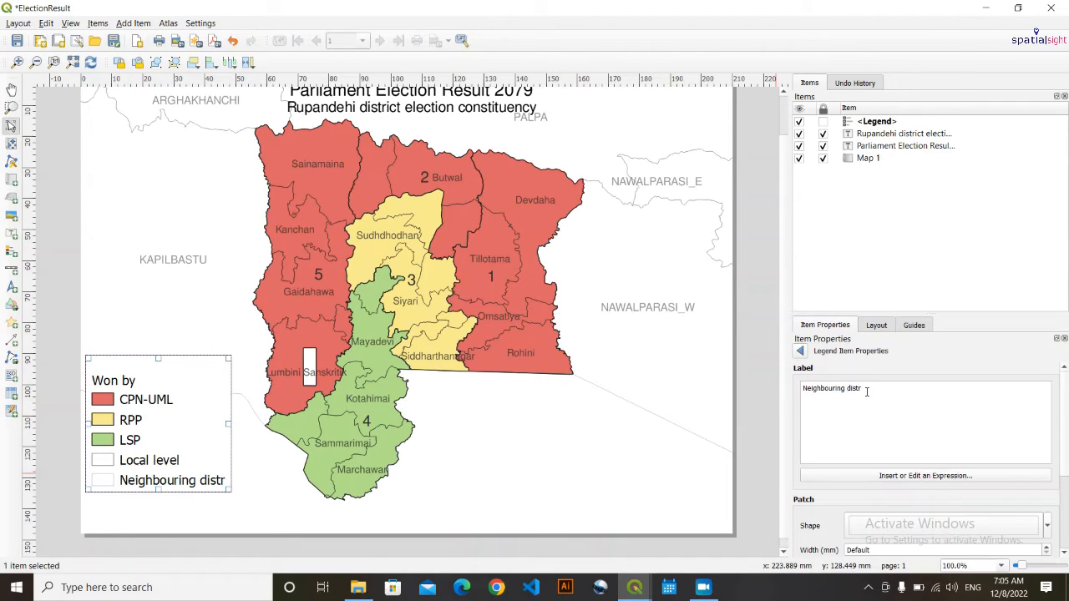
- Finish the "Neighbouring district" legend entry and deselect the legend
click(624, 461)
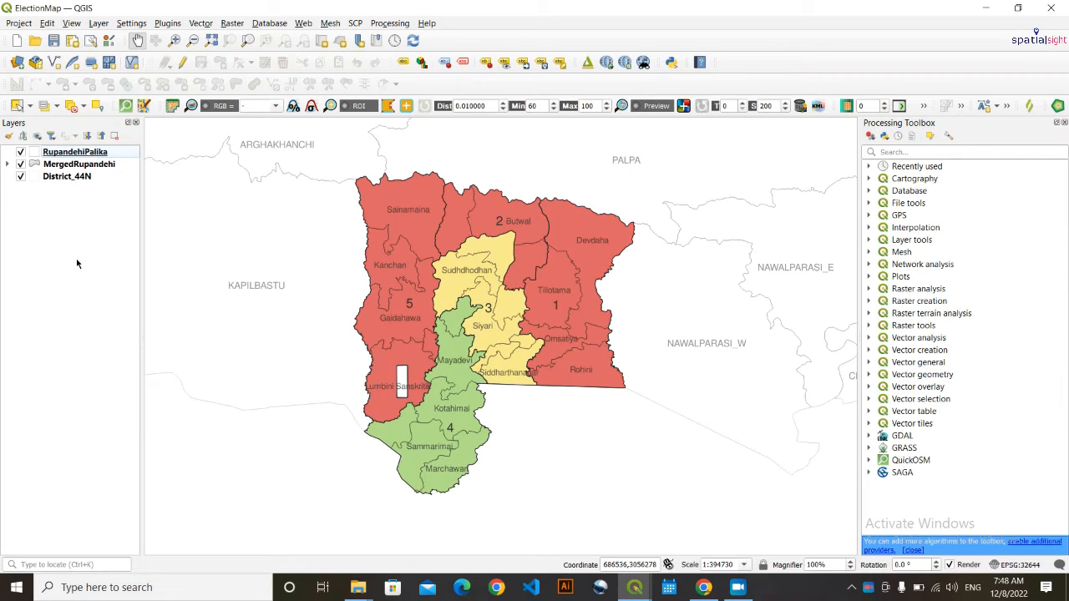
click(358, 587)
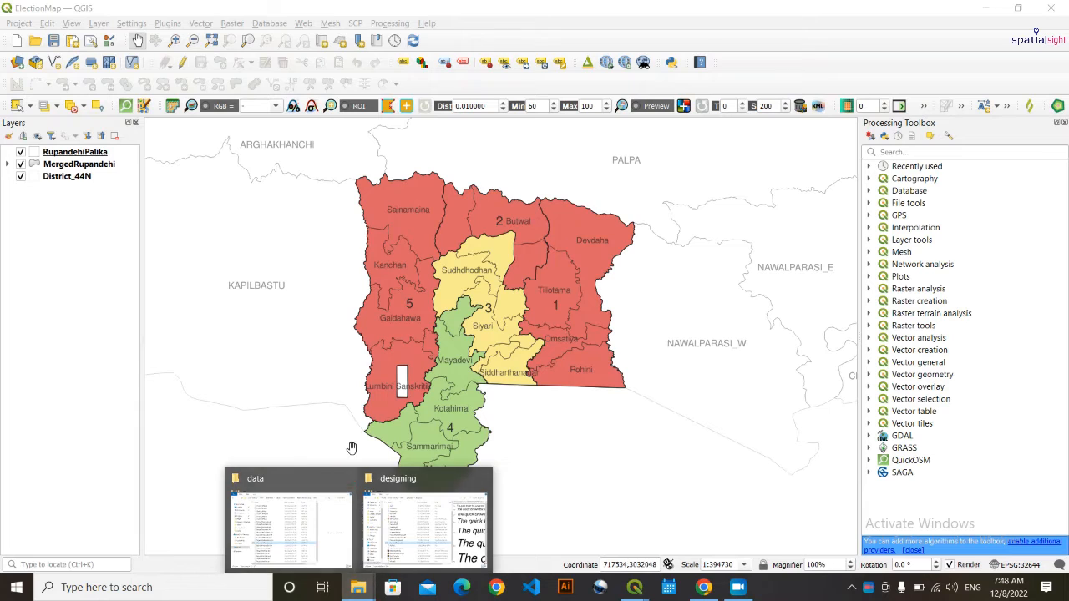
click(261, 524)
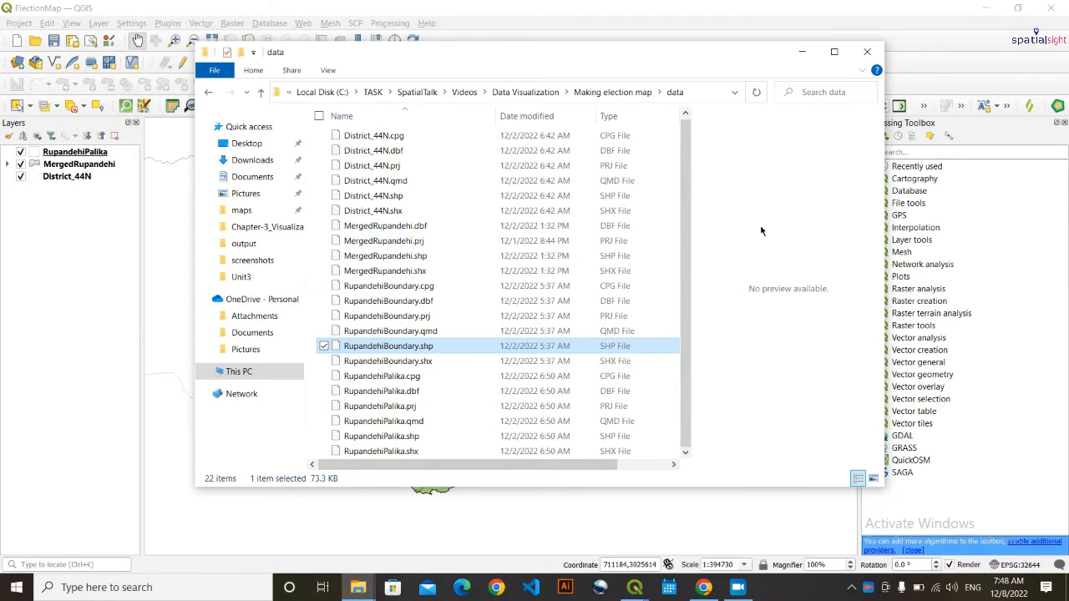
click(656, 94)
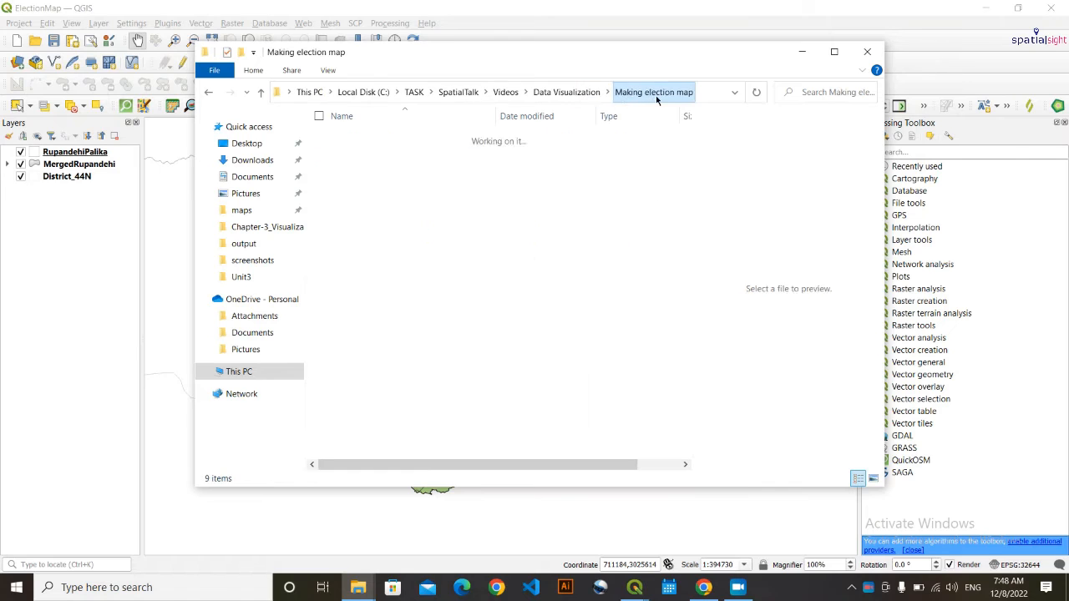
click(802, 52)
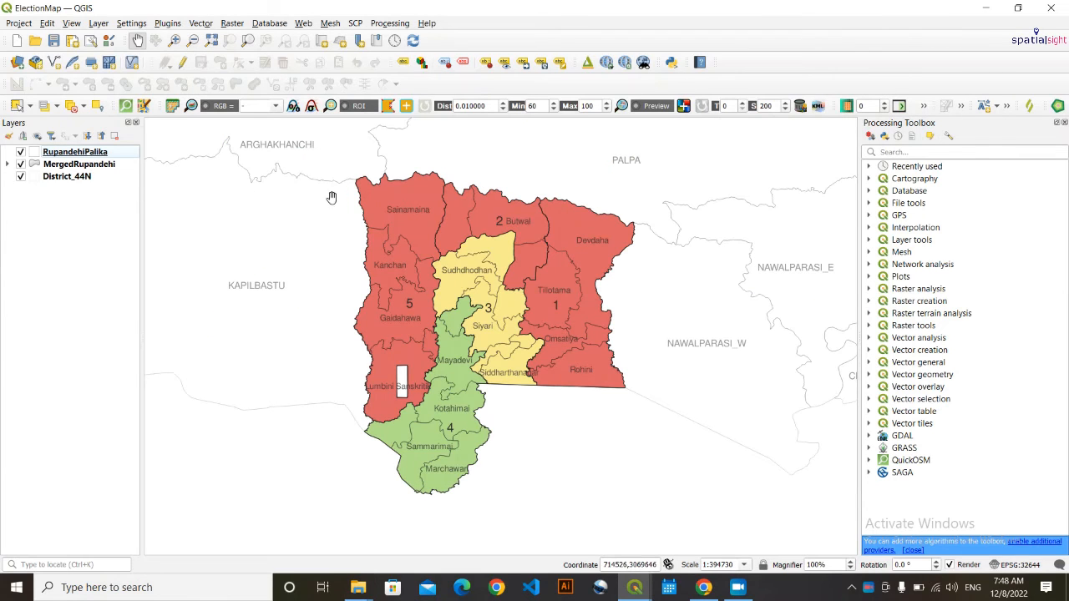
click(10, 164)
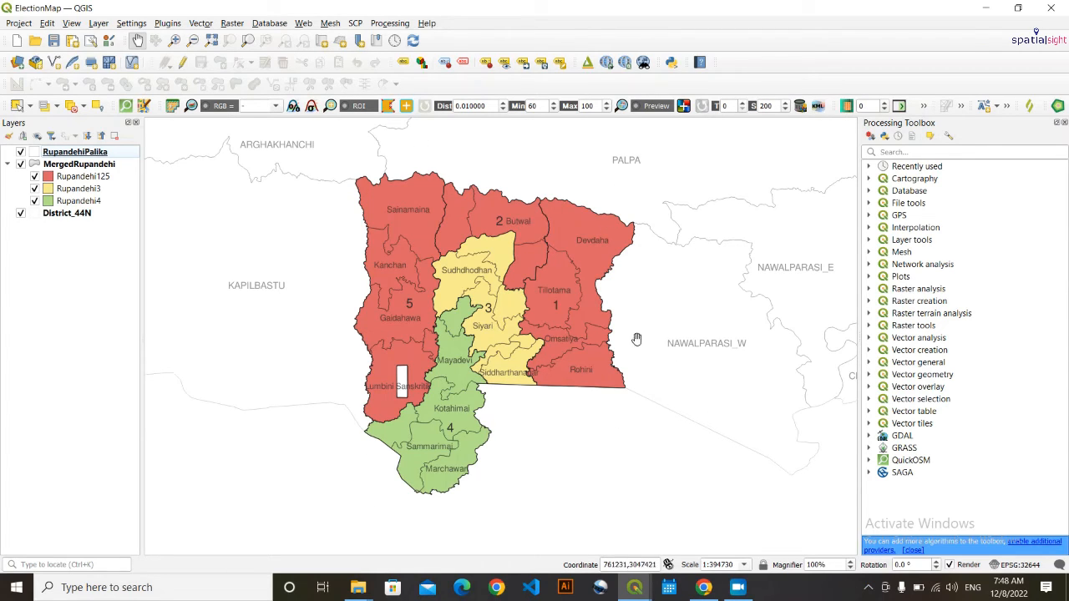
click(7, 165)
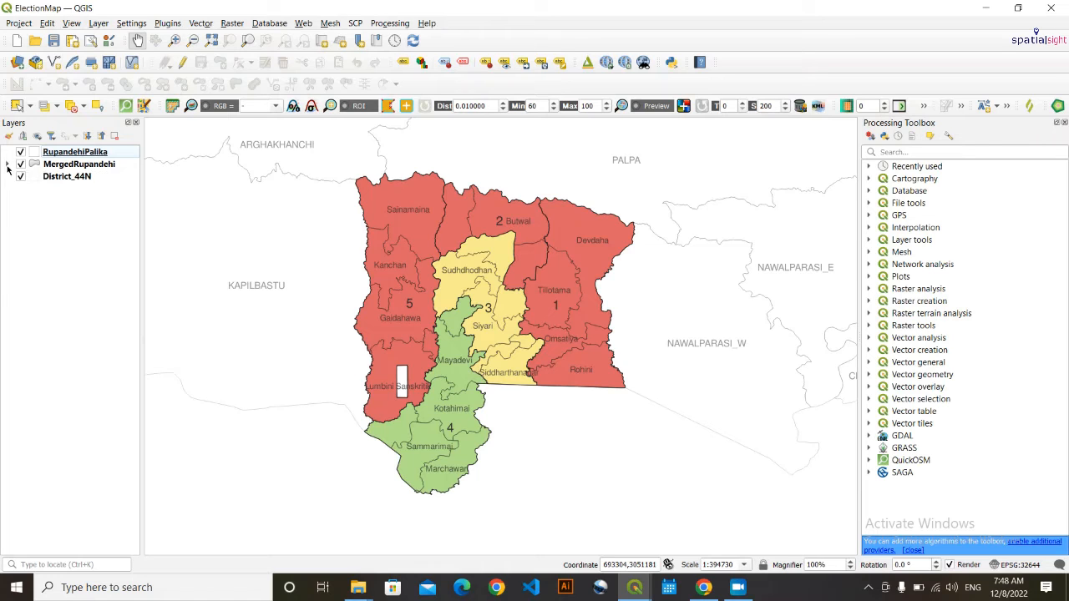
- Add RupandehiBoundary.shp from the "Making election map" project's data folder to the map as a layer
mouse_move(358, 587)
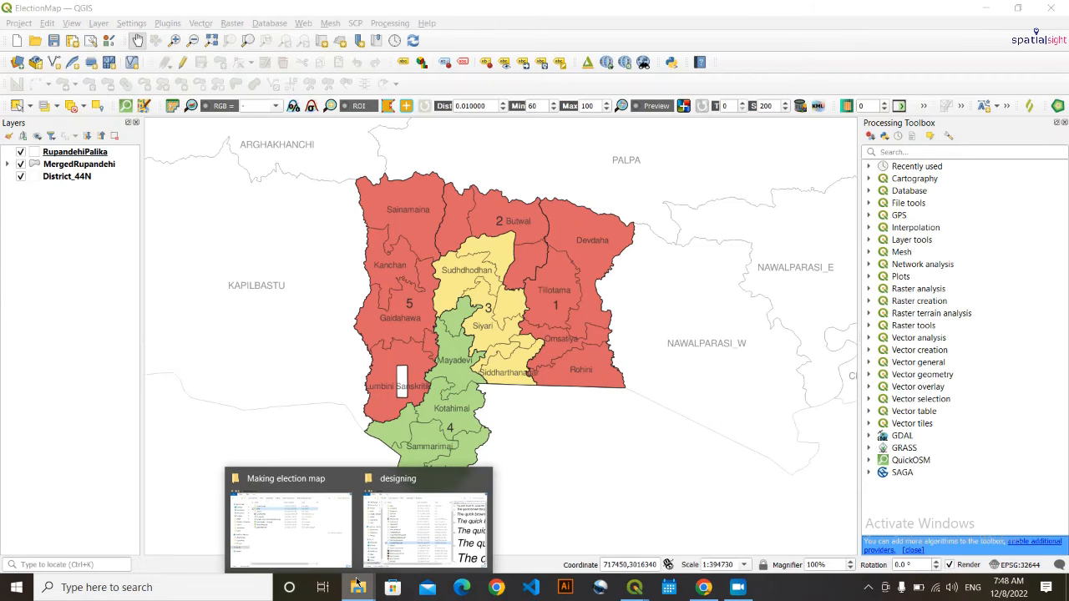
click(320, 489)
click(440, 364)
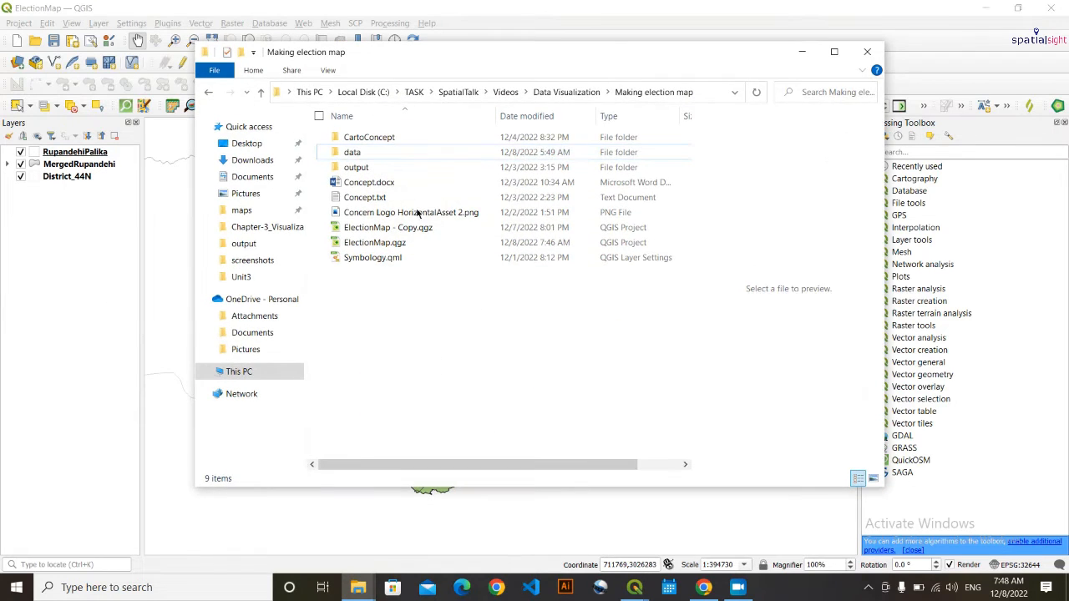
double_click(384, 152)
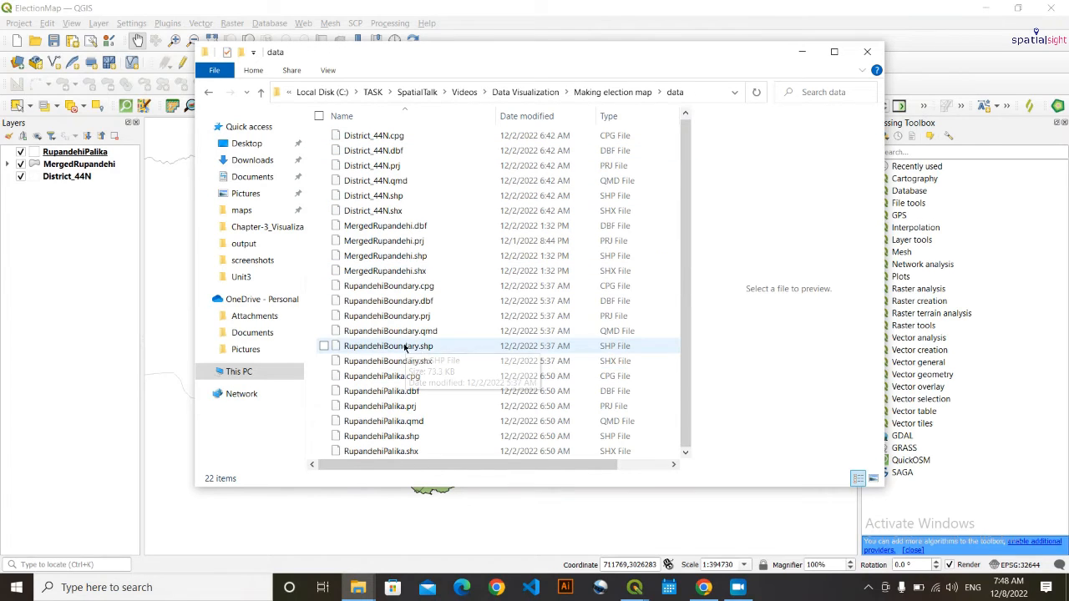
click(624, 348)
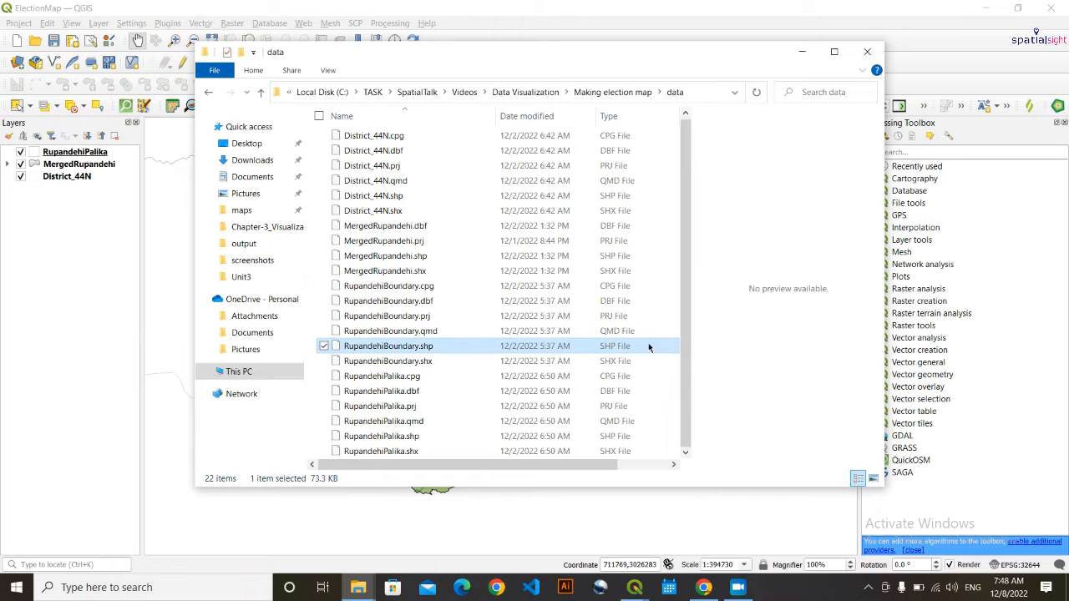
drag(619, 344, 72, 310)
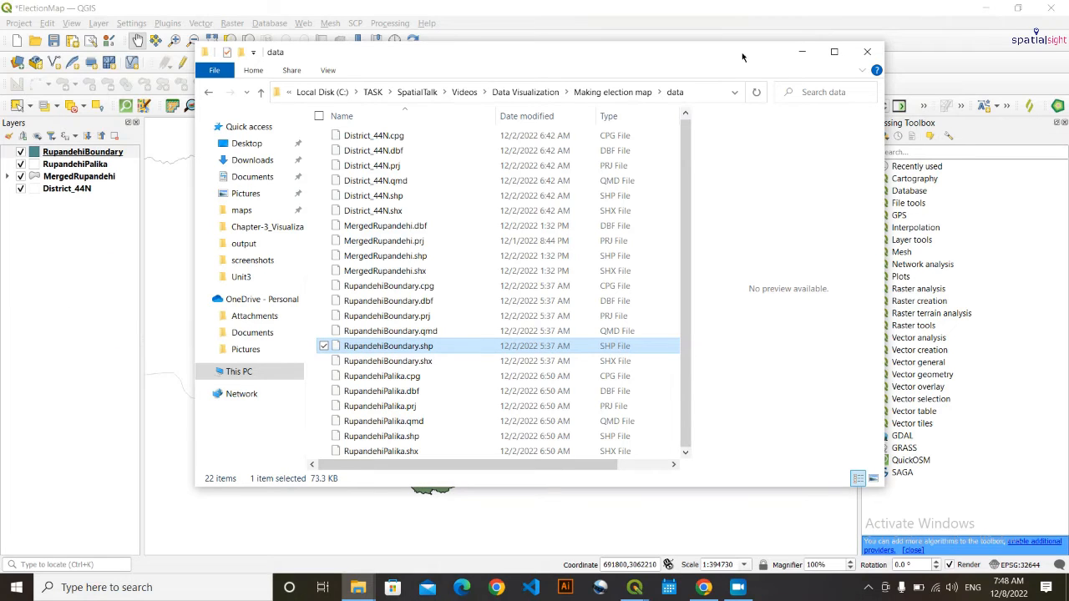
click(793, 53)
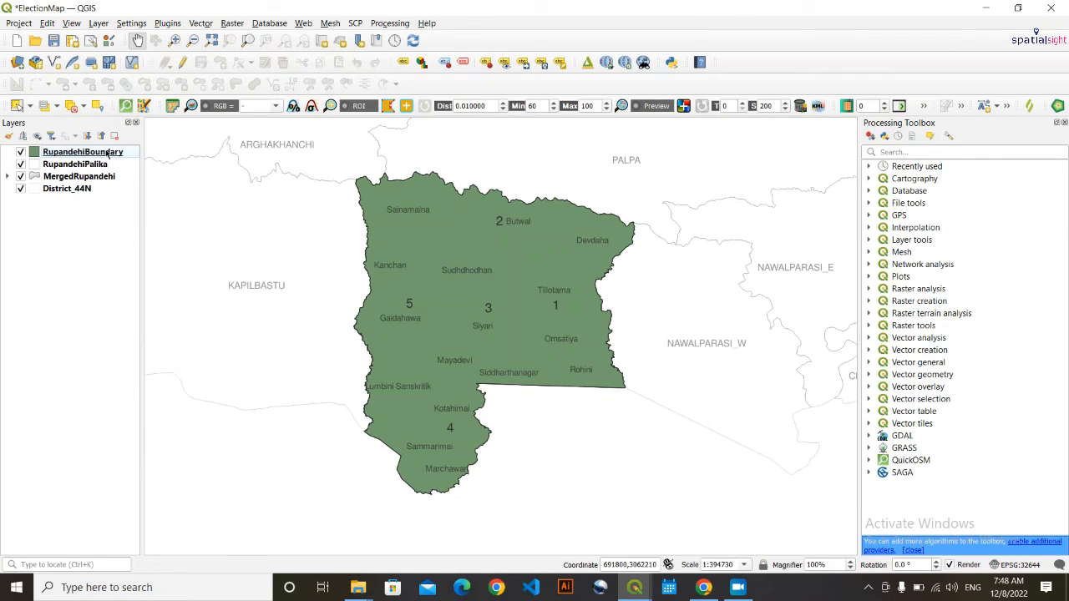
- Set the fill color of the RupandehiBoundary layer's Simple Fill symbol to transparent
click(106, 153)
double_click(107, 152)
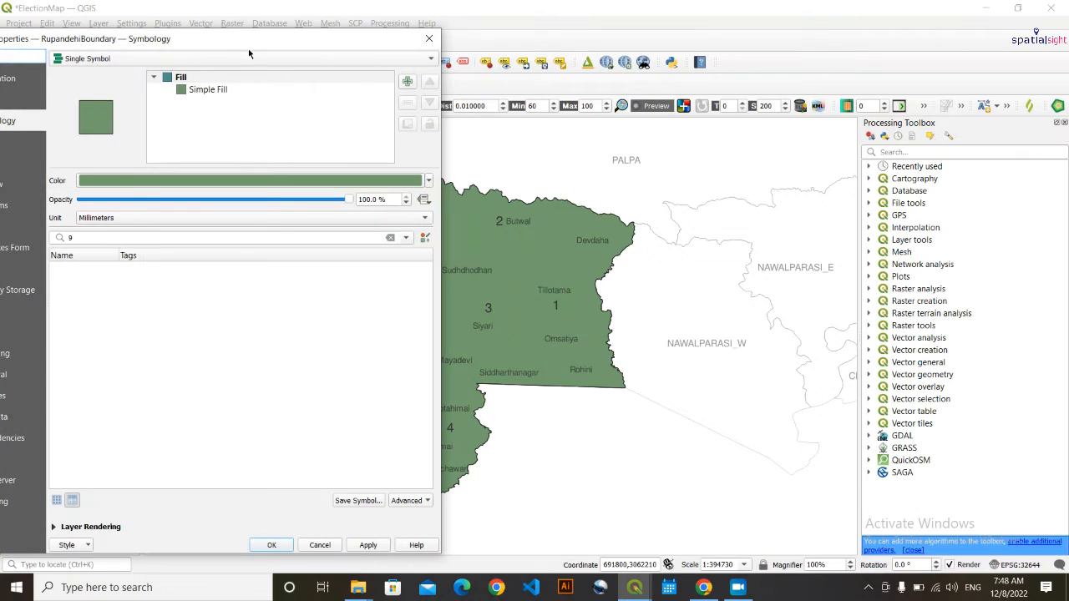
drag(248, 51, 421, 38)
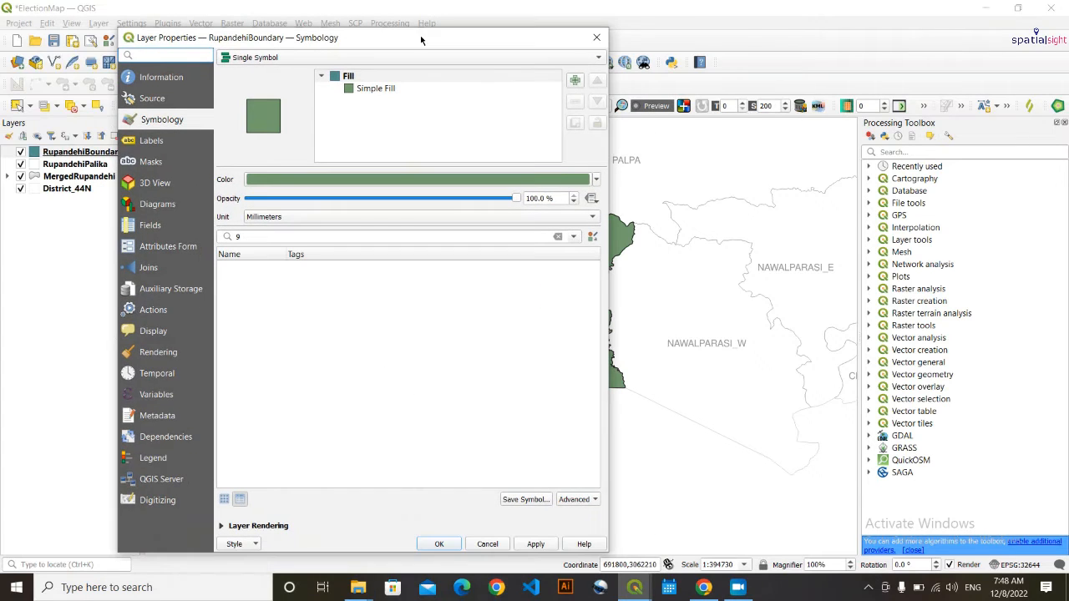
click(375, 89)
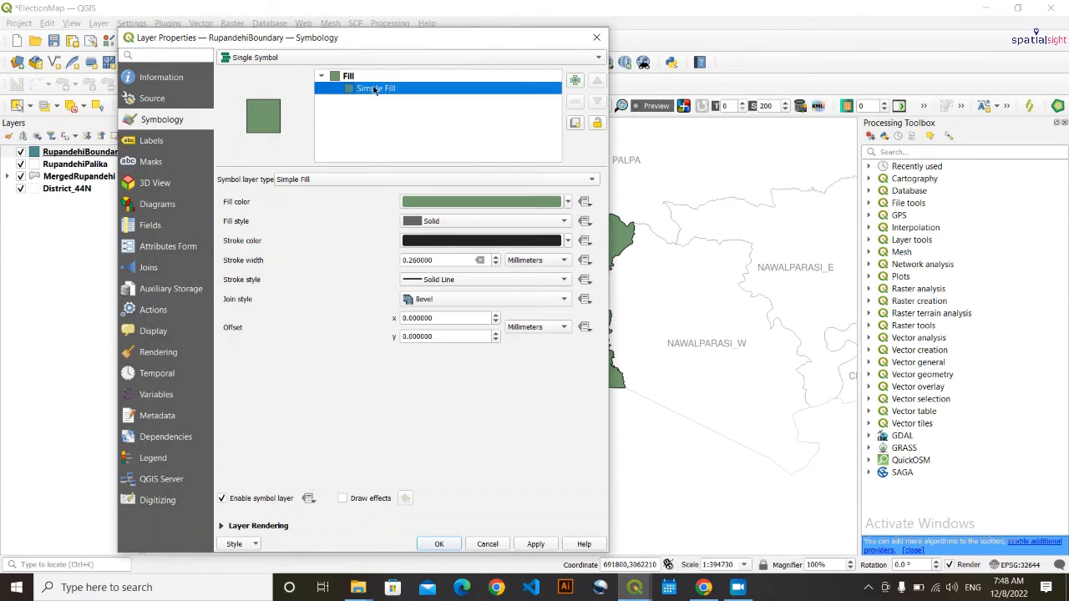
click(562, 201)
click(528, 172)
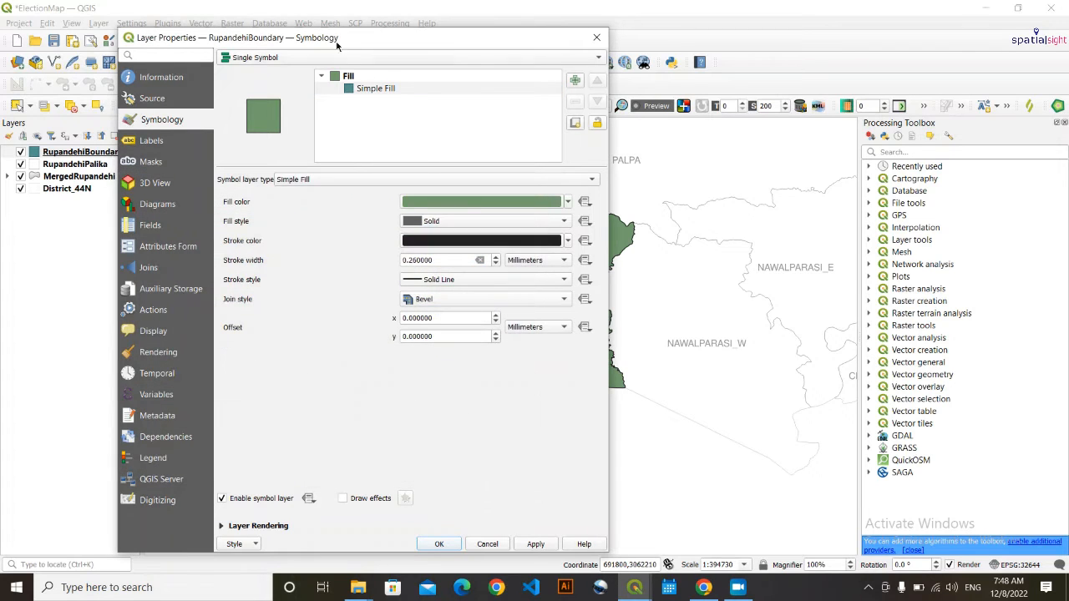
click(567, 202)
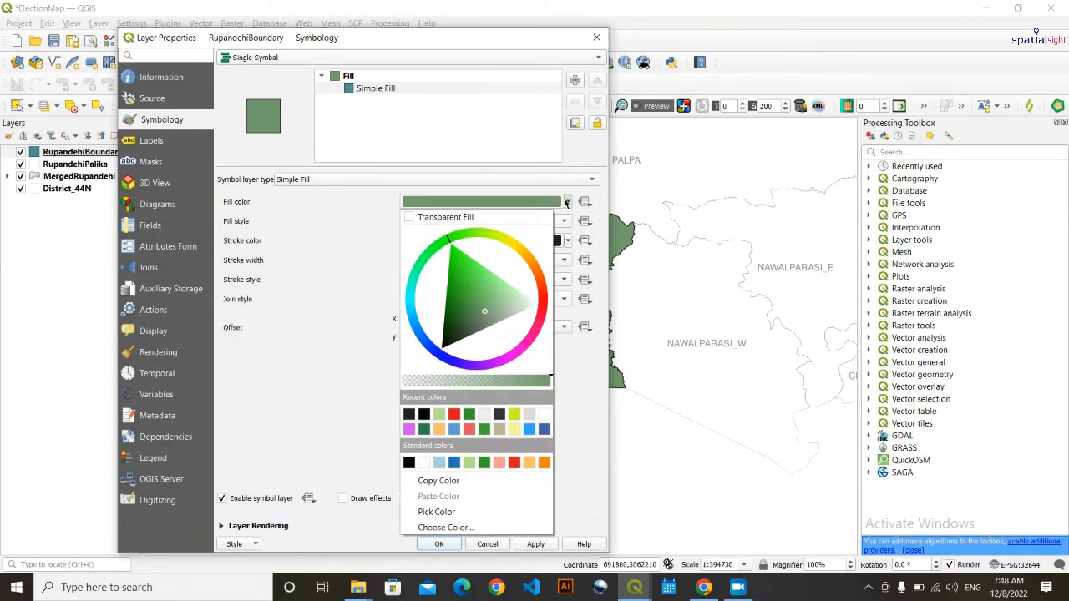
click(409, 217)
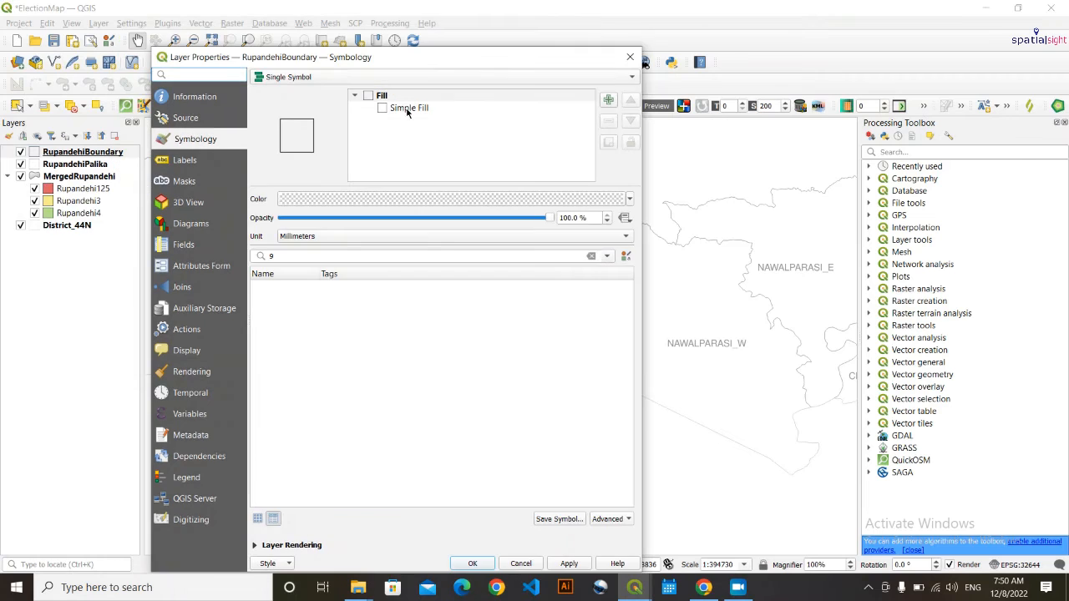
- Give the RupandehiBoundary layer a Dot Line stroke with a width of 0.4 mm and apply the symbology
click(406, 110)
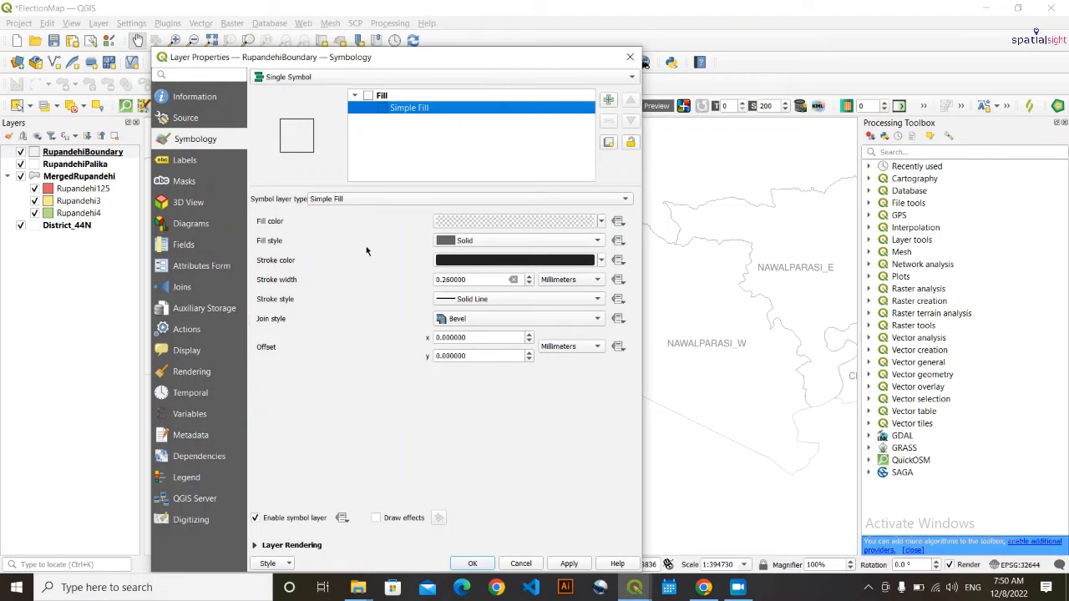
click(584, 299)
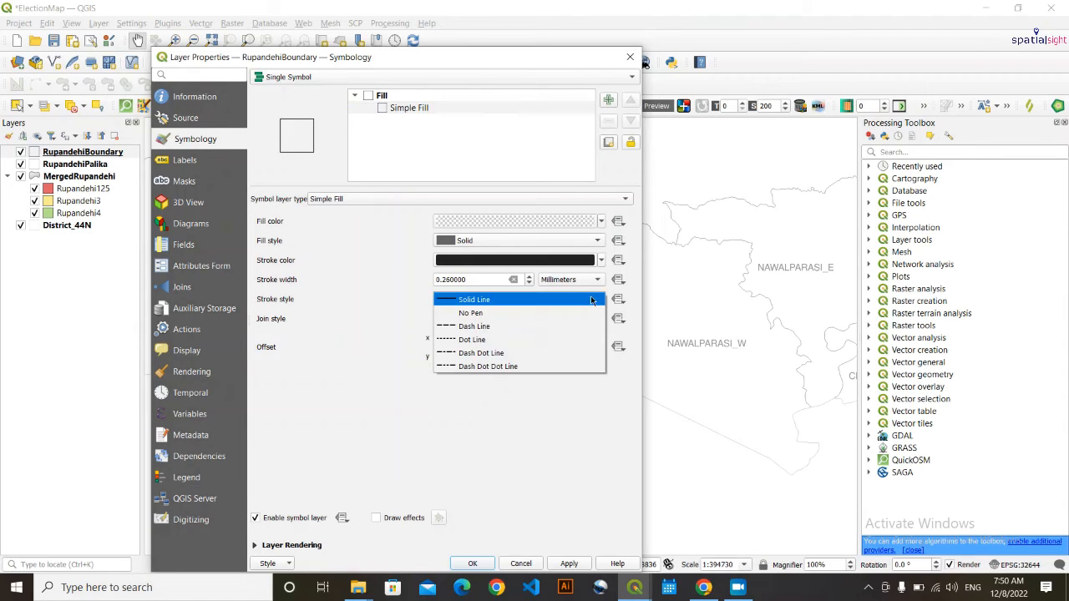
click(486, 339)
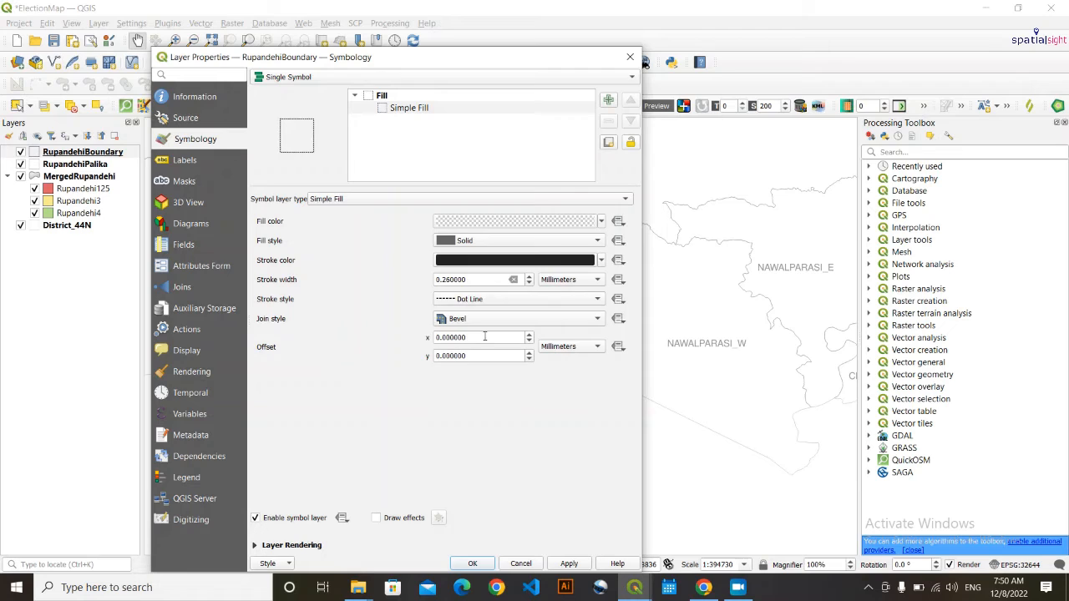
click(442, 280)
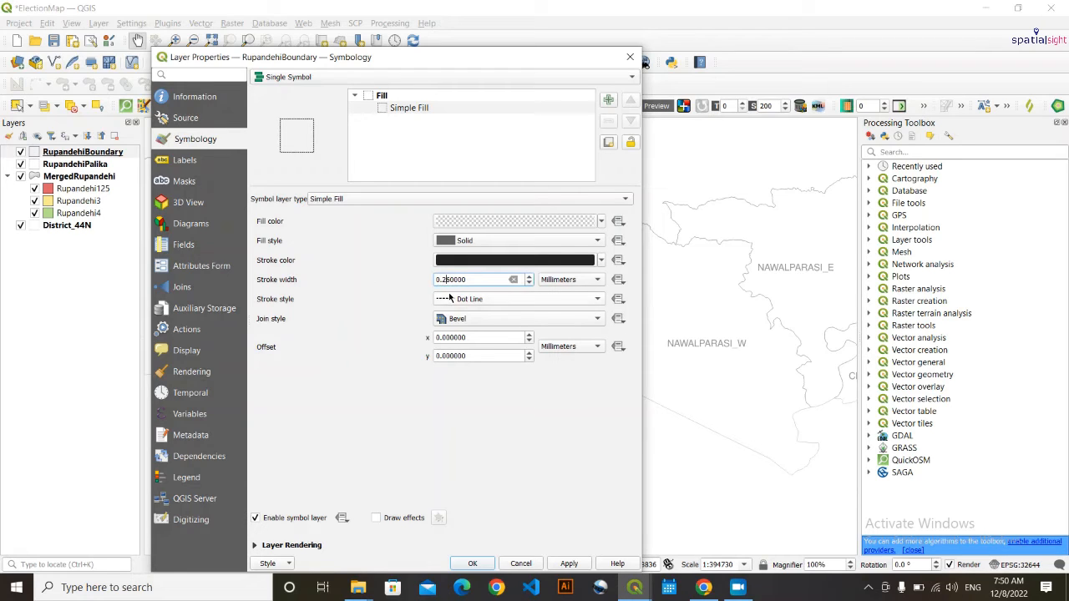
key(BackSpace)
key(BackSpace)
text(40)
click(568, 563)
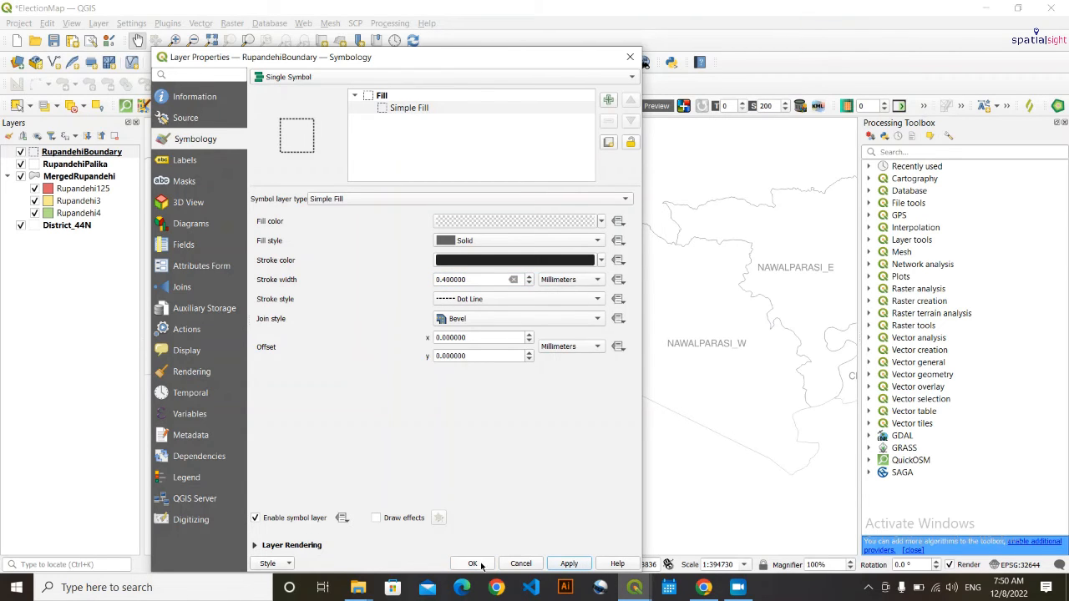
click(472, 563)
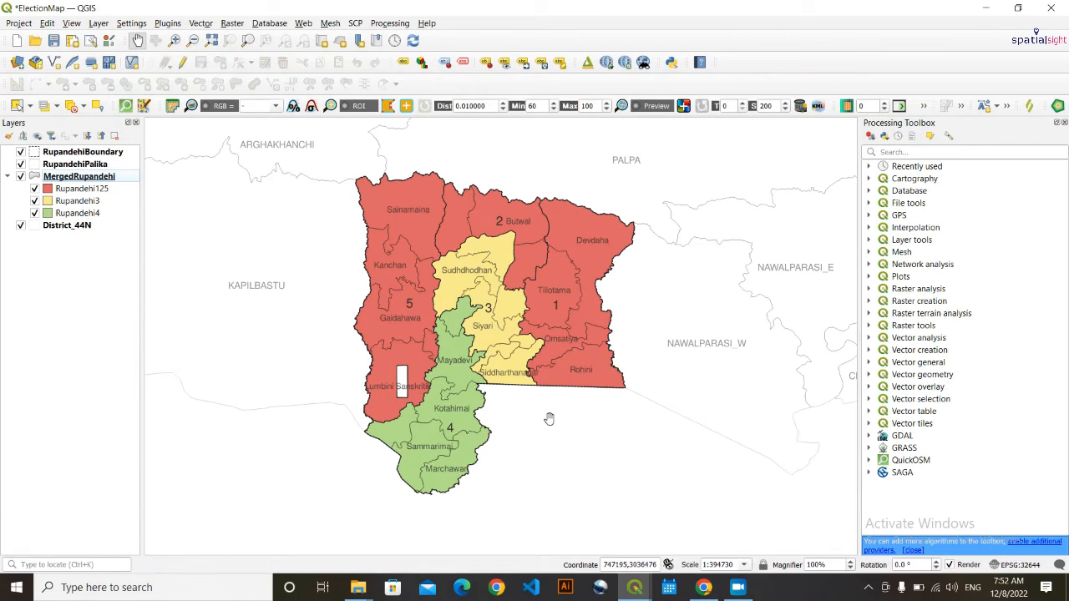
- Collapse the MergedRupandehi layer's classes and switch to the ElectionResult print layout
click(8, 178)
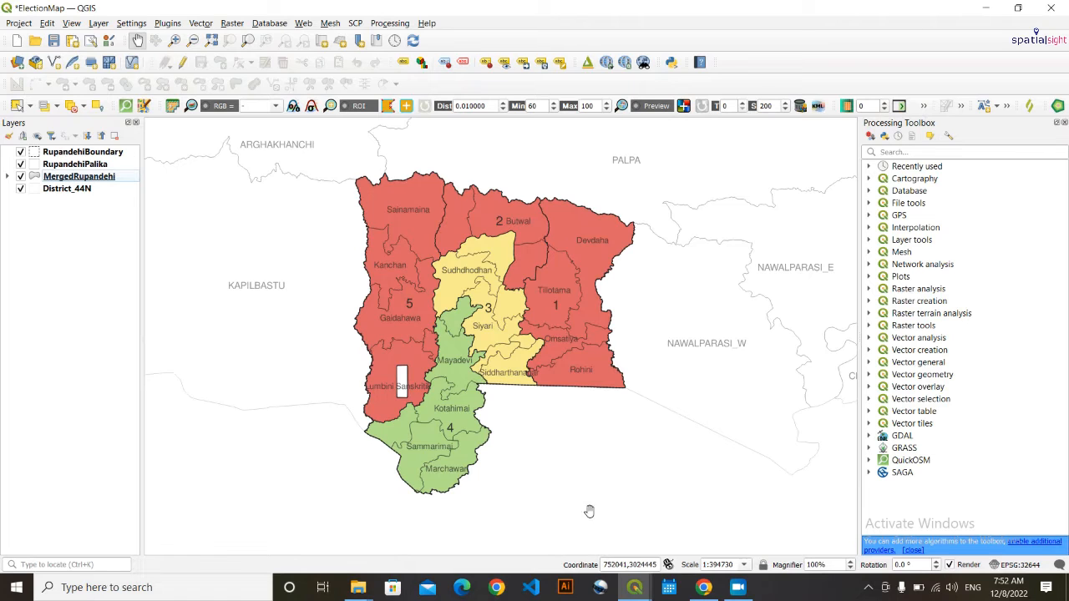
click(635, 587)
click(678, 541)
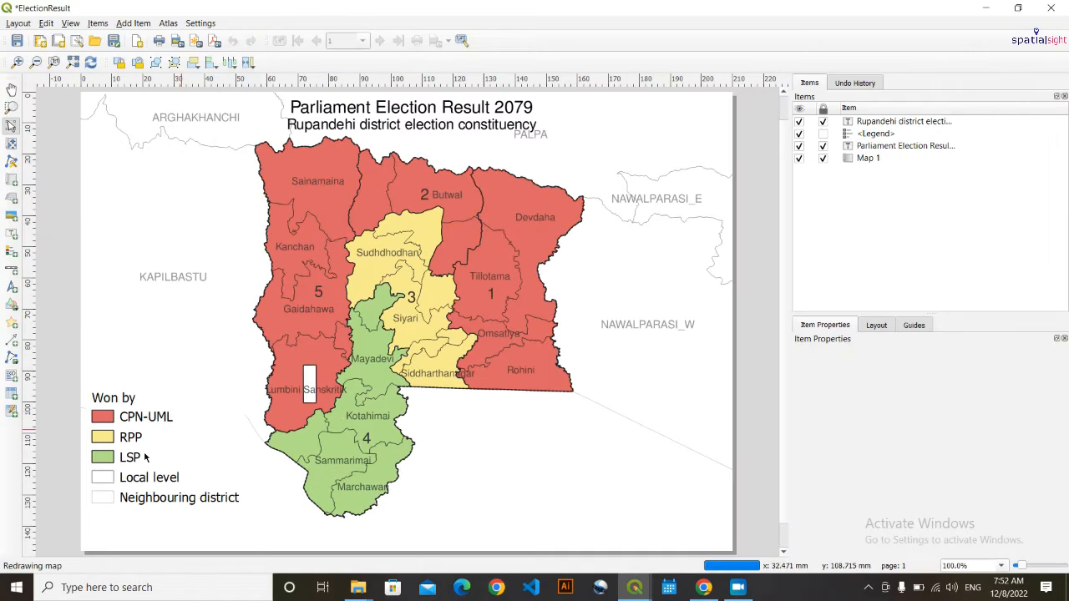
scroll(291, 327, down, 2)
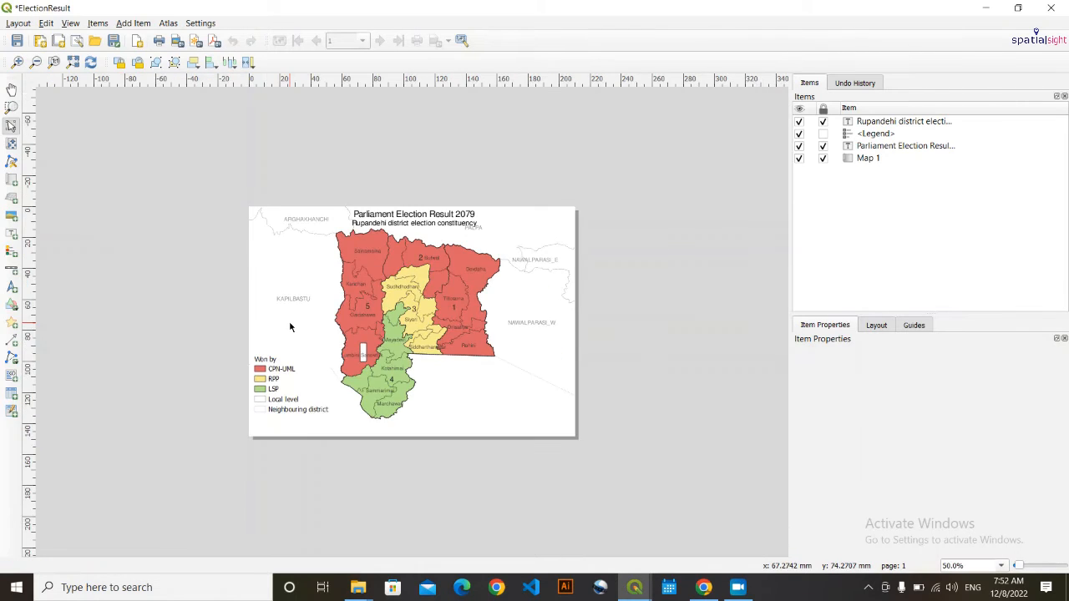
scroll(290, 324, up, 2)
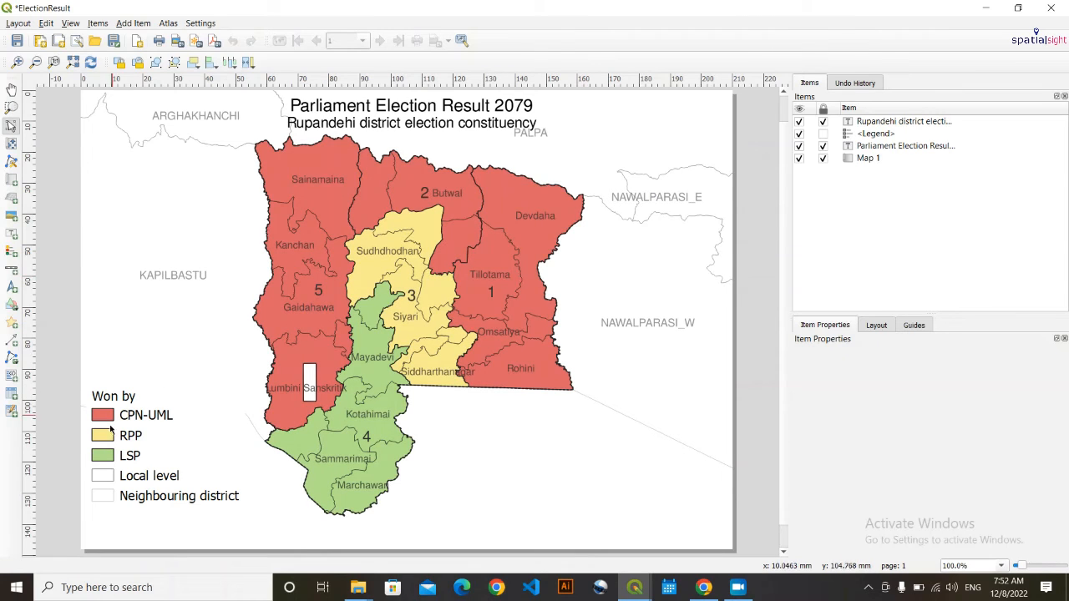
- Select the legend in the layout and examine its list of legend items
click(918, 134)
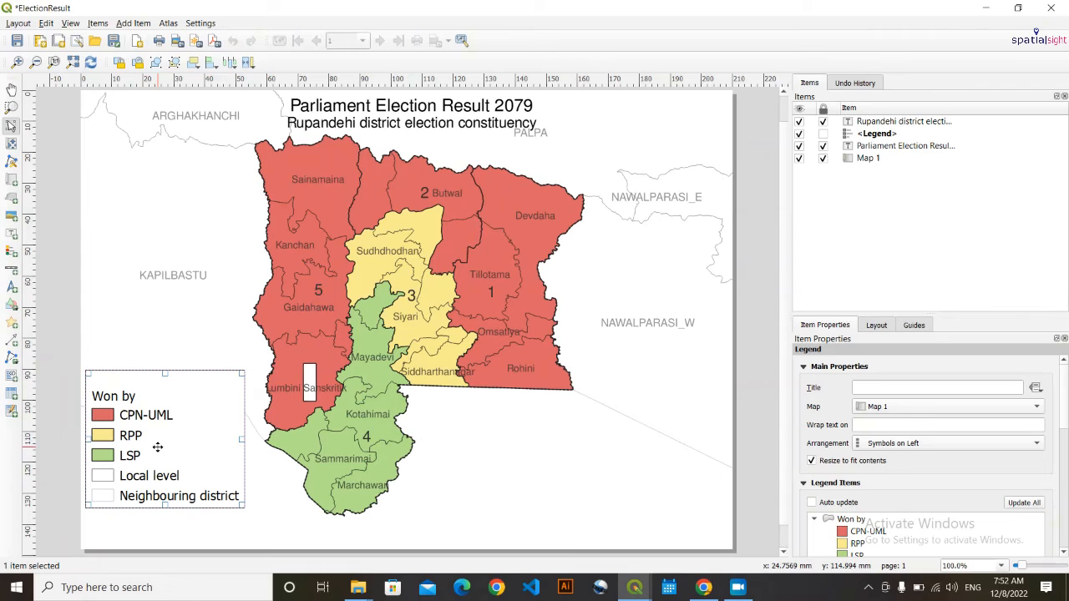
scroll(800, 494, down, 3)
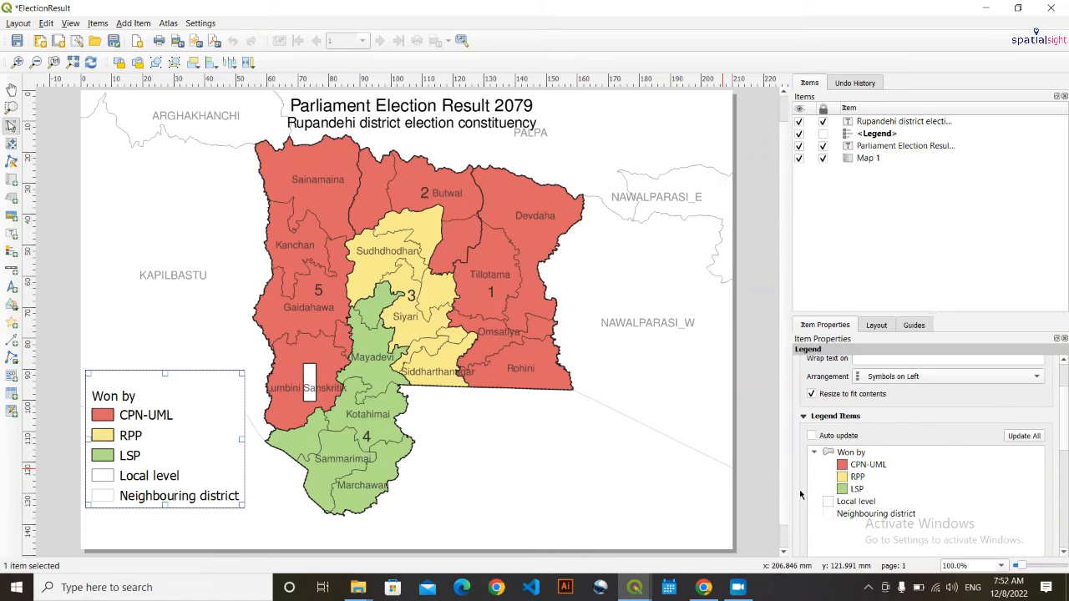
scroll(799, 492, up, 1)
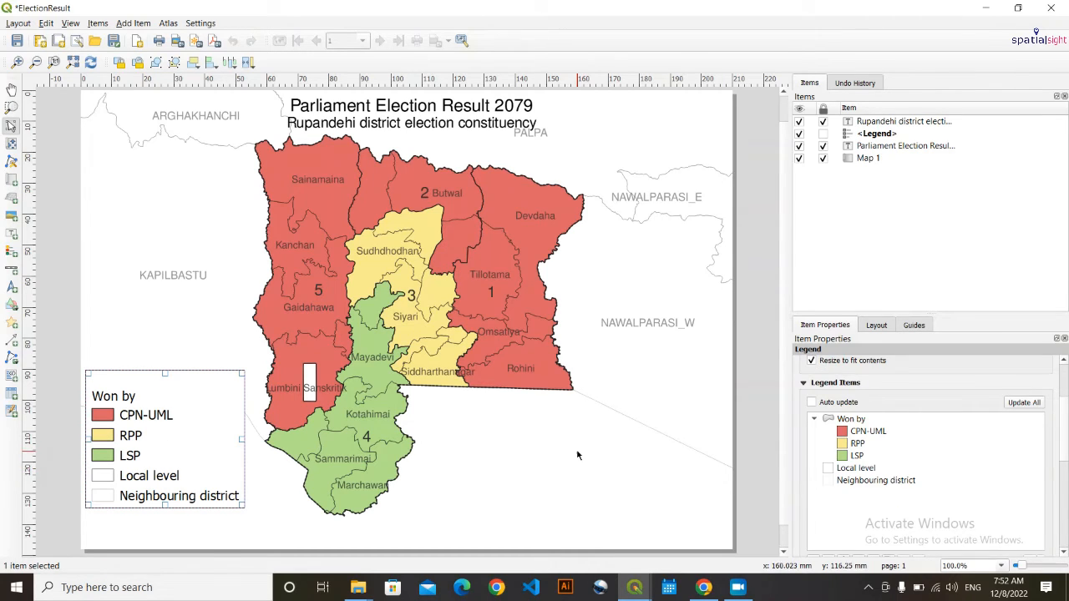
- Select the Map 1 item in the layout and lock it against editing
click(598, 452)
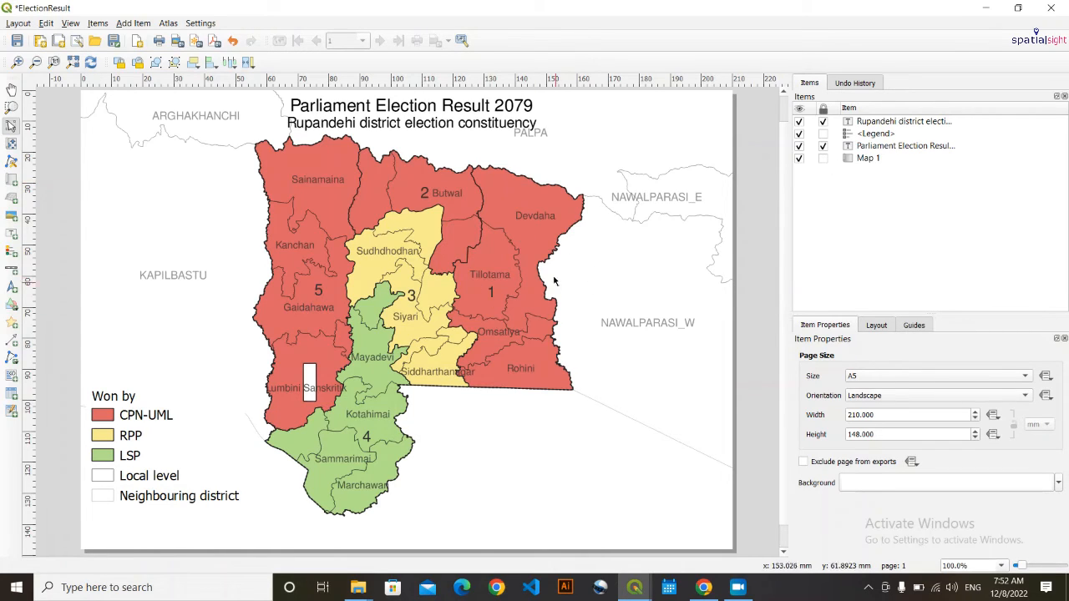
click(454, 283)
scroll(834, 500, down, 2)
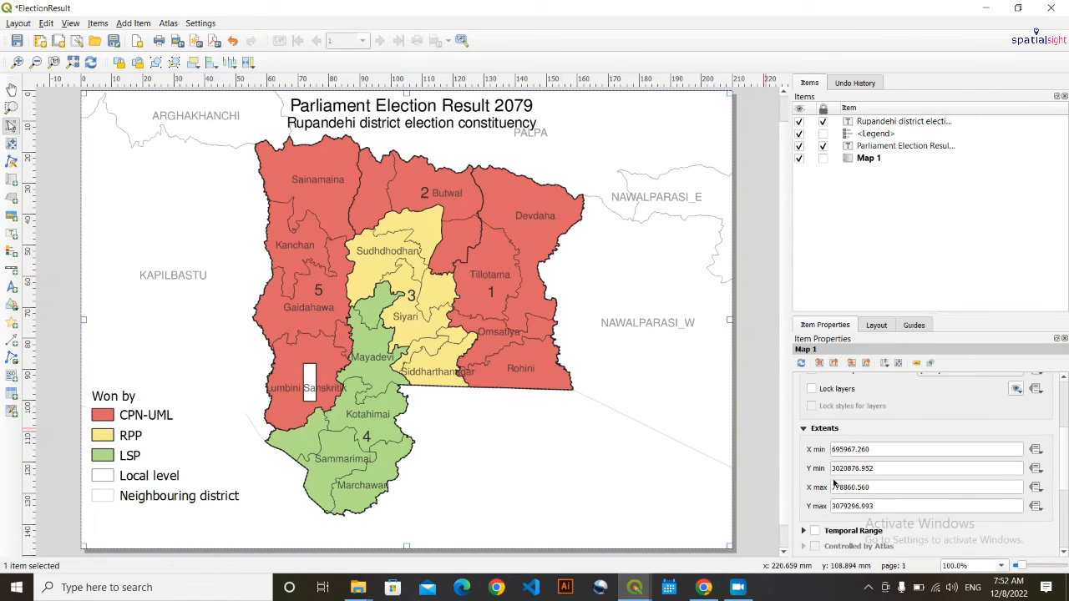
scroll(833, 455, up, 2)
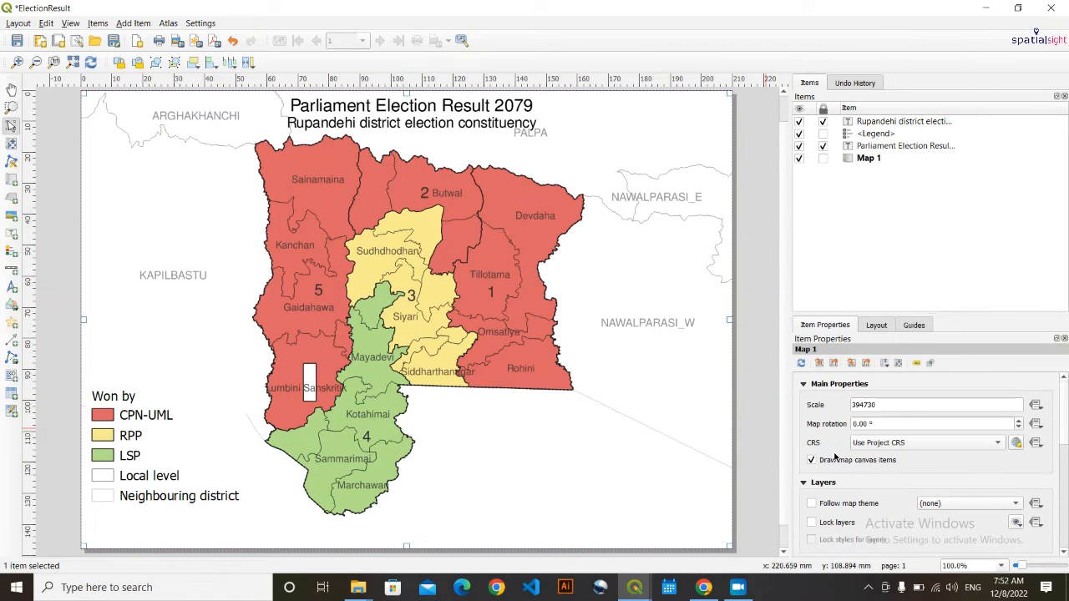
click(823, 159)
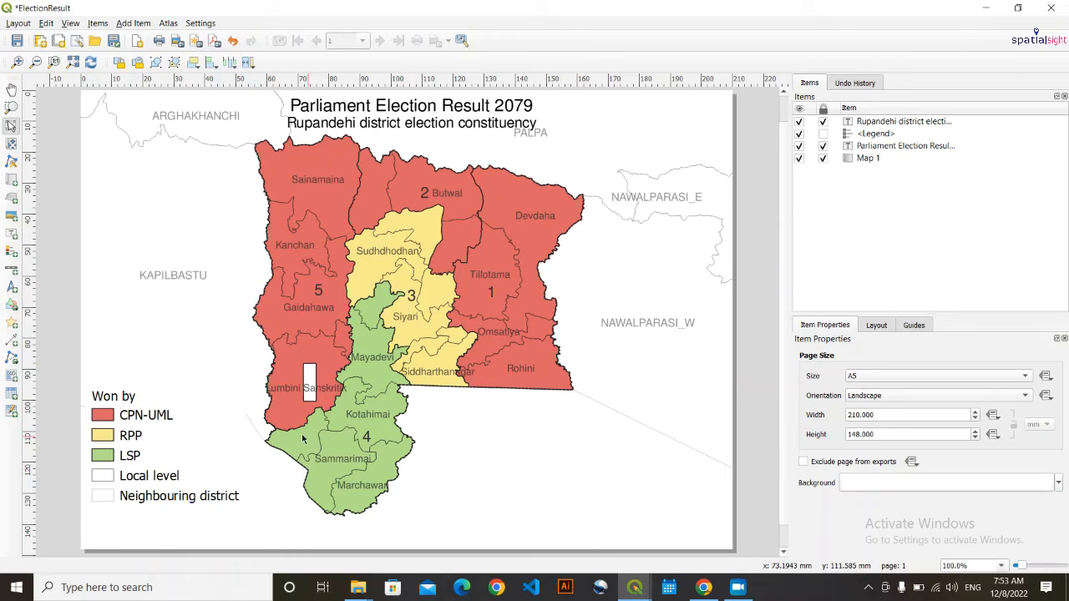
- Add the RupandehiBoundary layer to the layout's legend
click(138, 459)
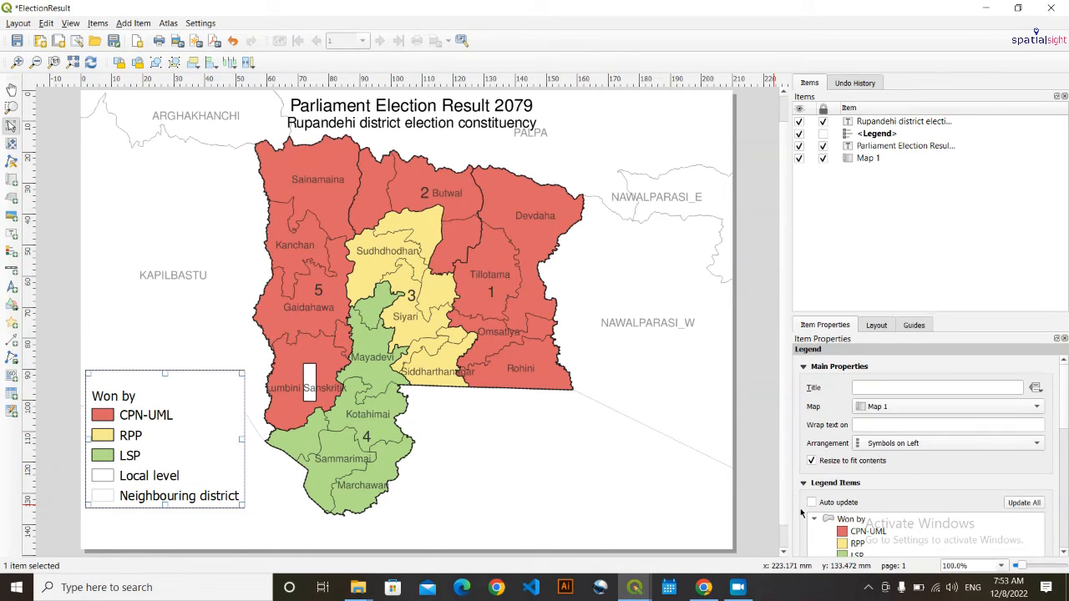
scroll(800, 511, down, 4)
scroll(800, 511, up, 2)
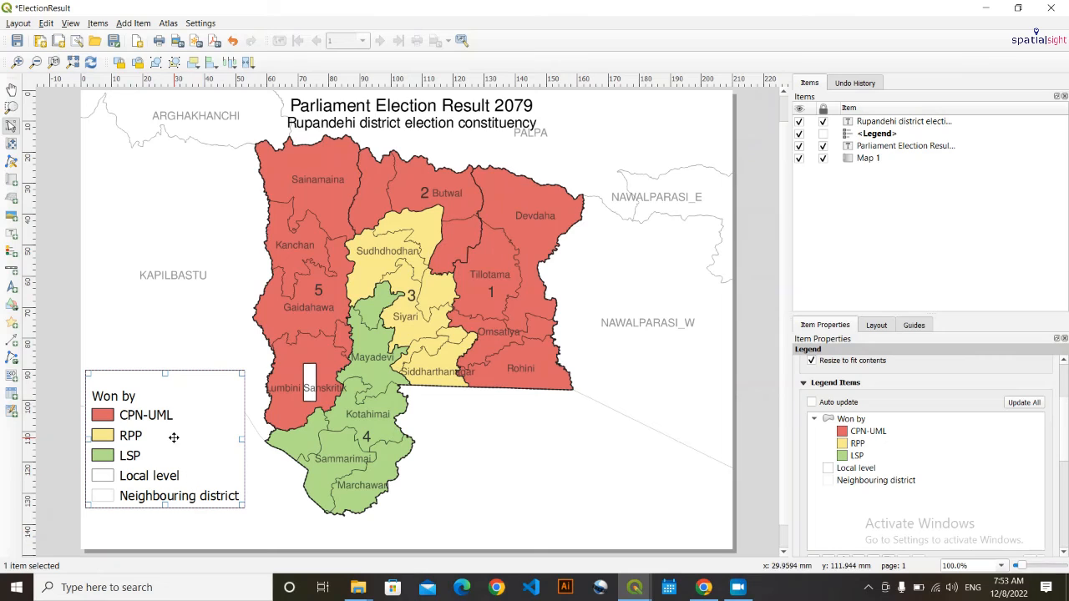
scroll(794, 490, down, 1)
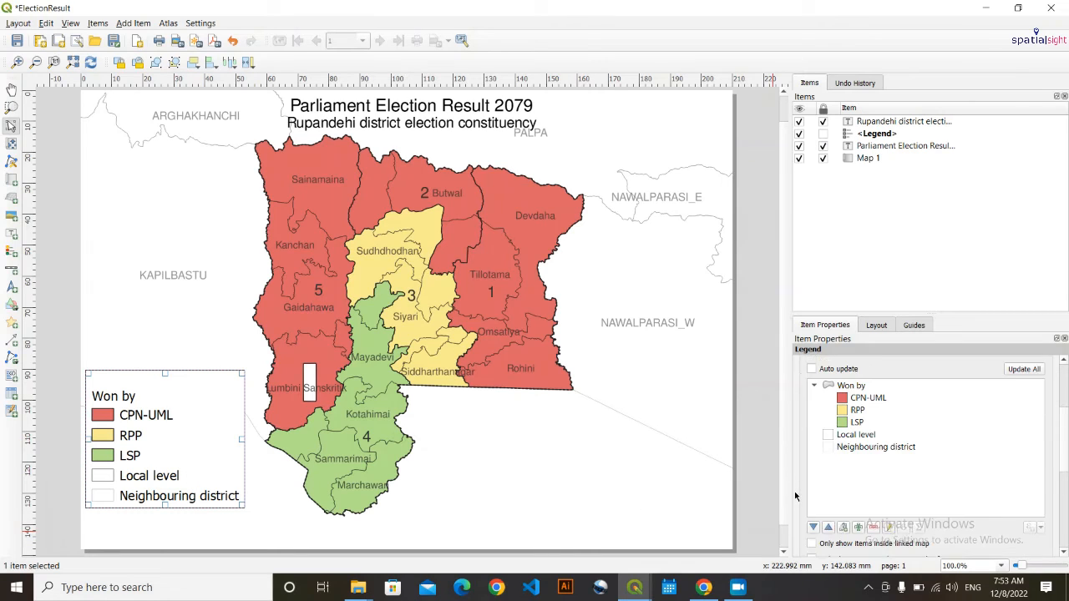
click(858, 527)
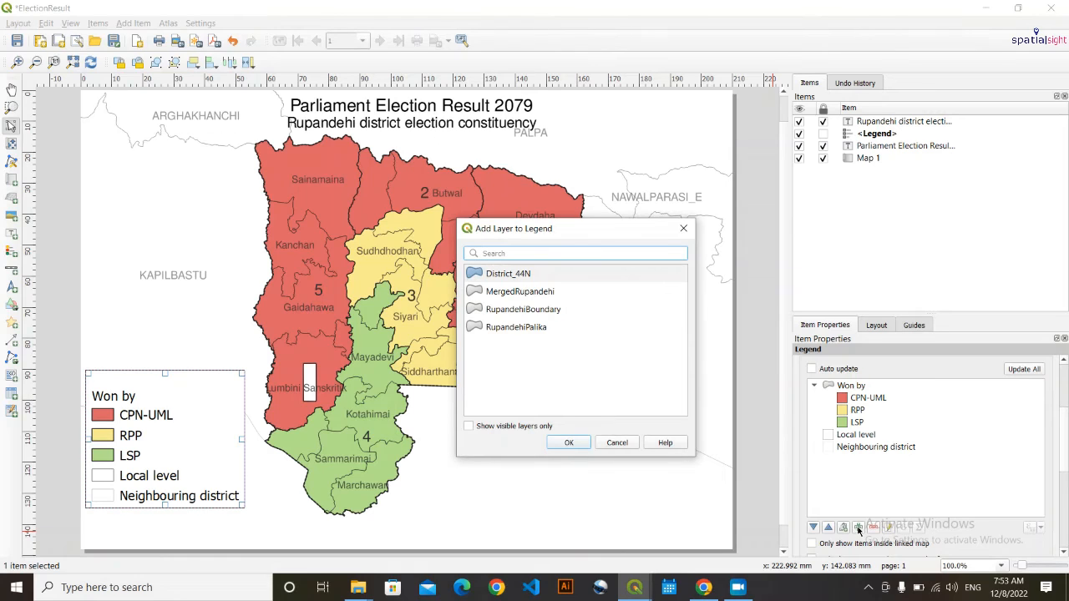
click(541, 309)
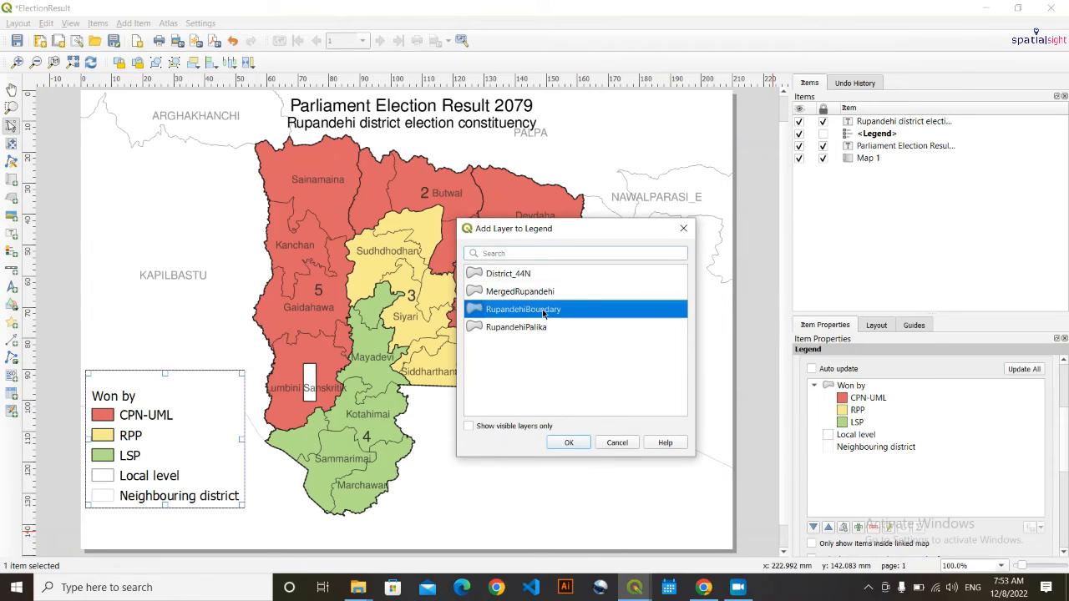
click(576, 444)
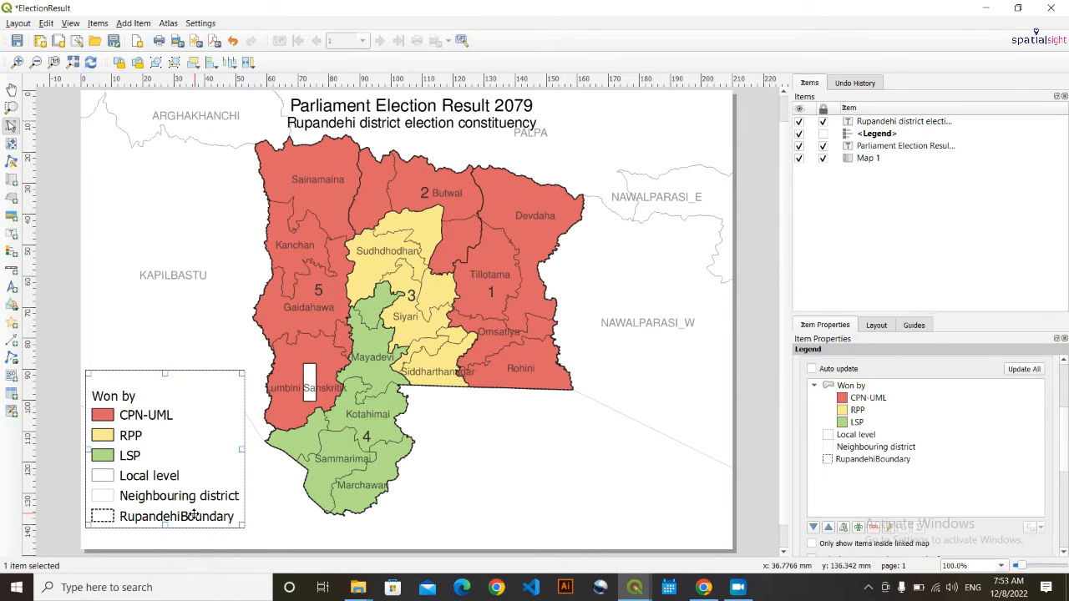
- Relabel the RupandehiBoundary legend entry as "Rupandehi Boundary"
double_click(892, 460)
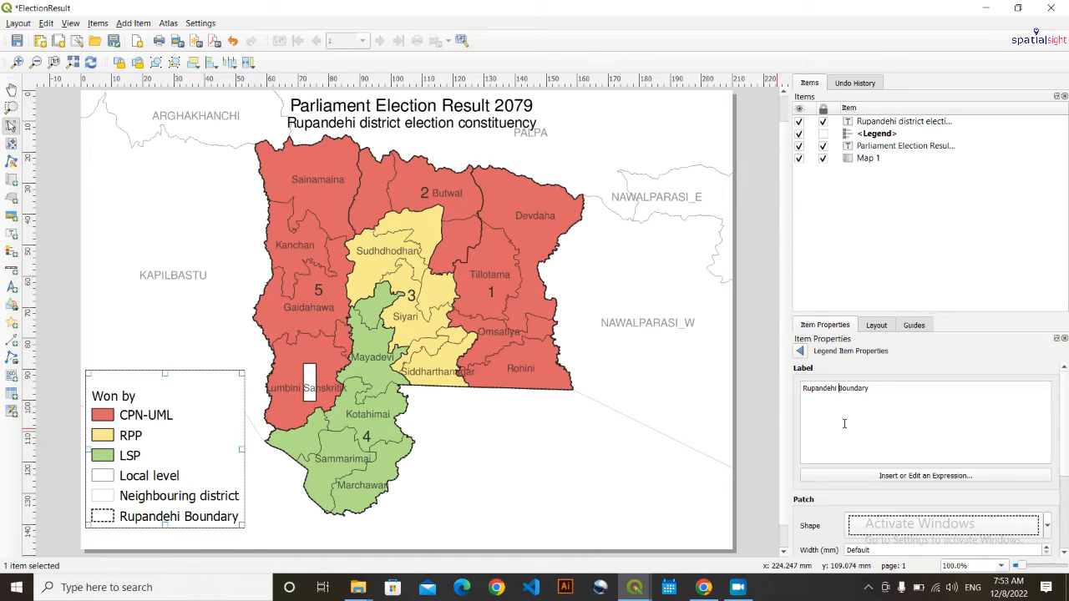
click(799, 350)
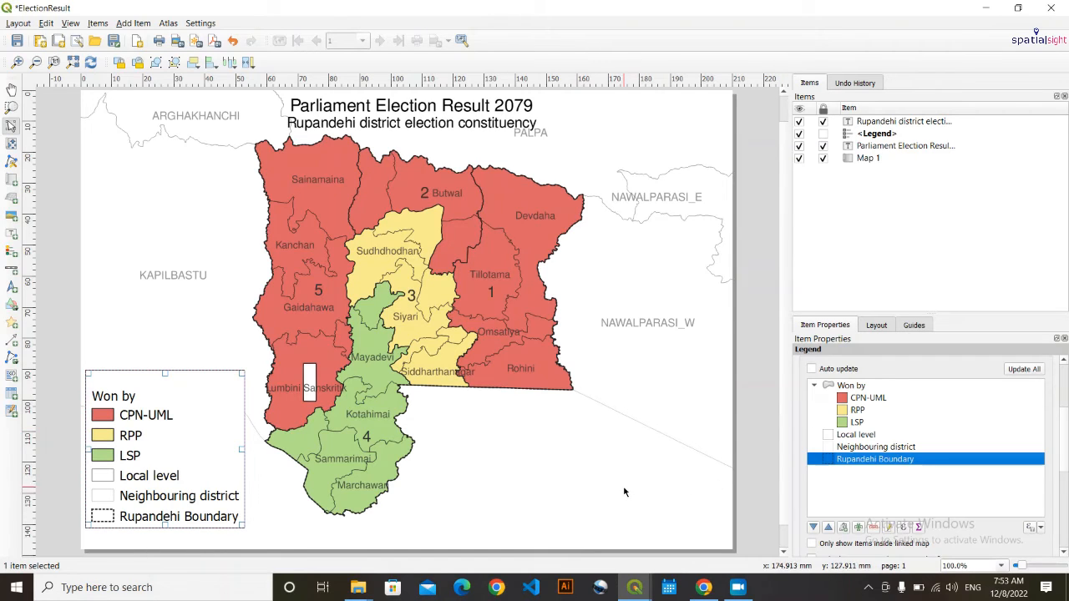
click(538, 501)
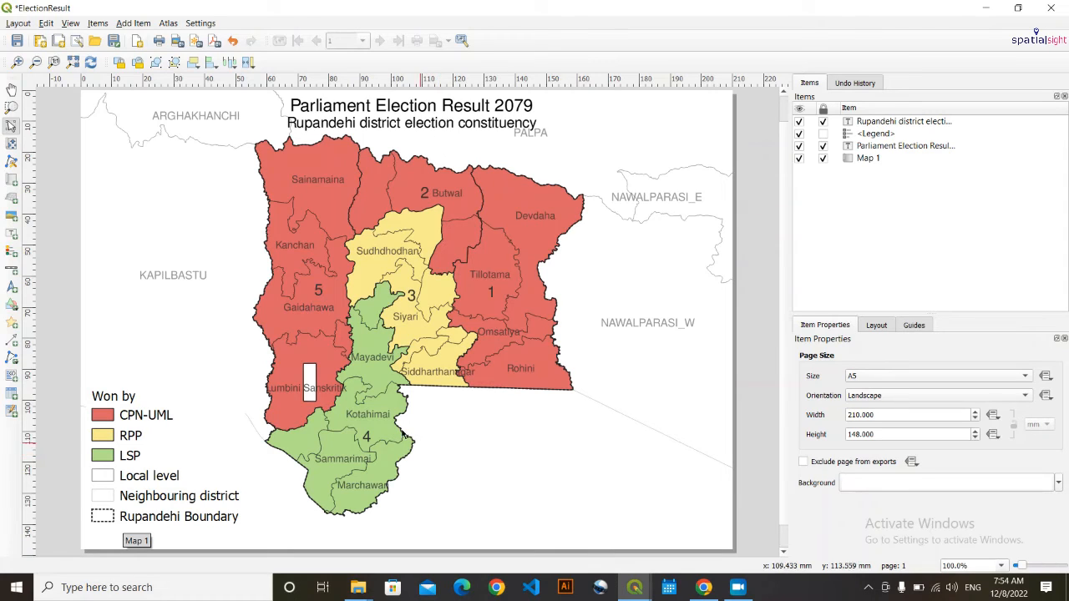
- Nudge the legend down until it sits at the lower-left corner of the page
click(108, 441)
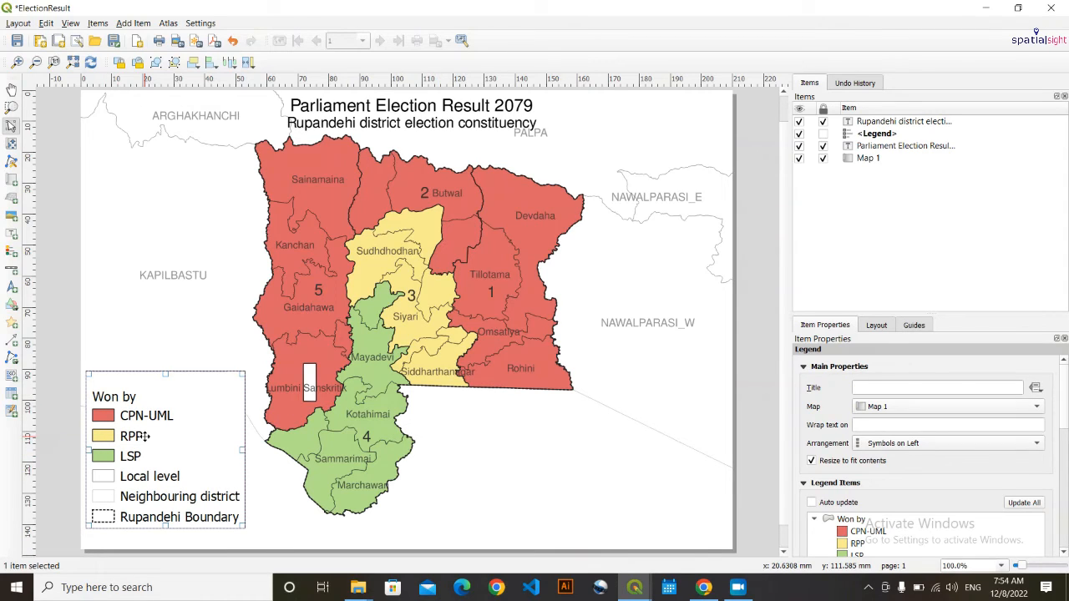
key(Down)
key(Down)
key(Down)
key(Down)
key(Down)
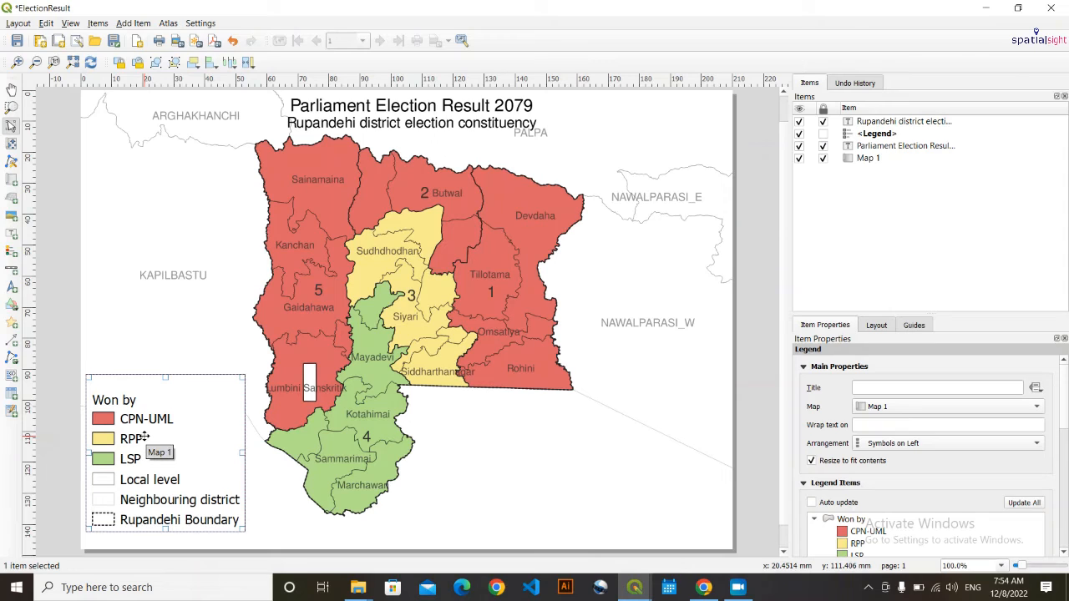
key(Right)
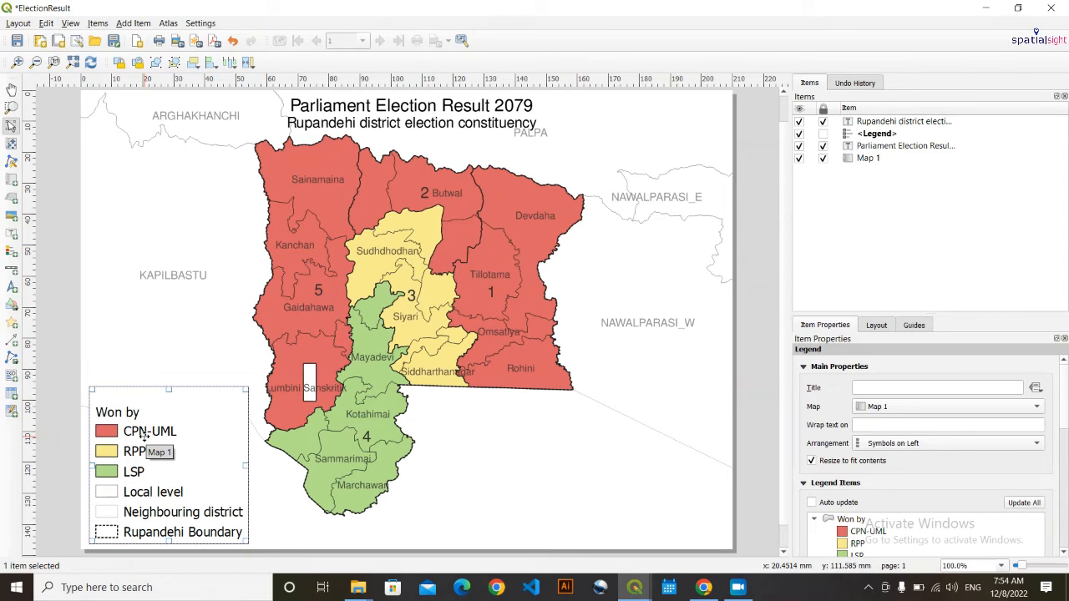
key(Down)
click(138, 353)
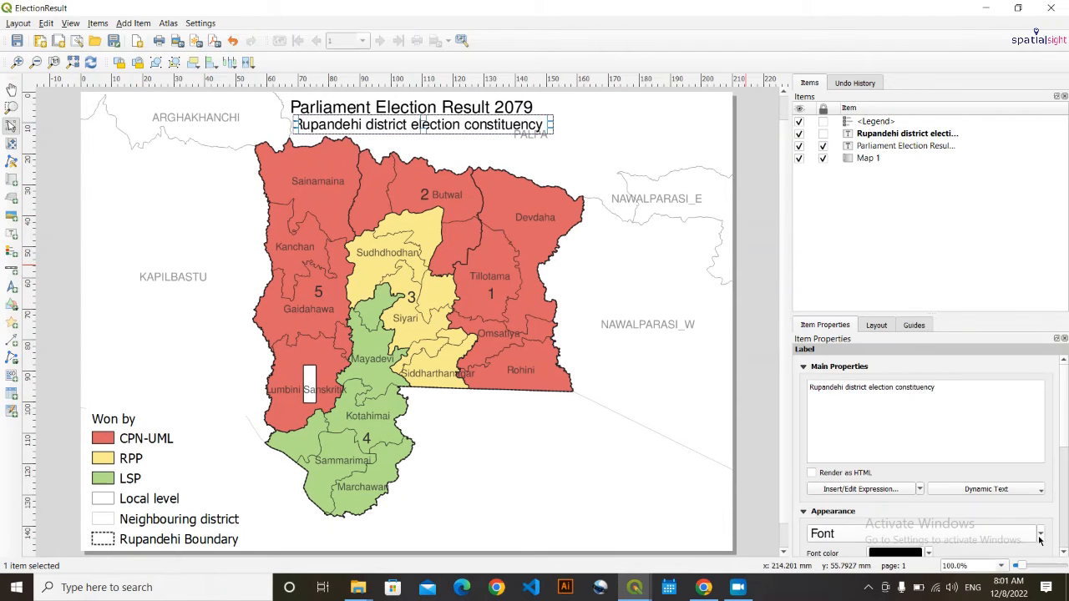
- Set the font style of the "Rupandehi district election constituency" subtitle to Oblique
click(1040, 538)
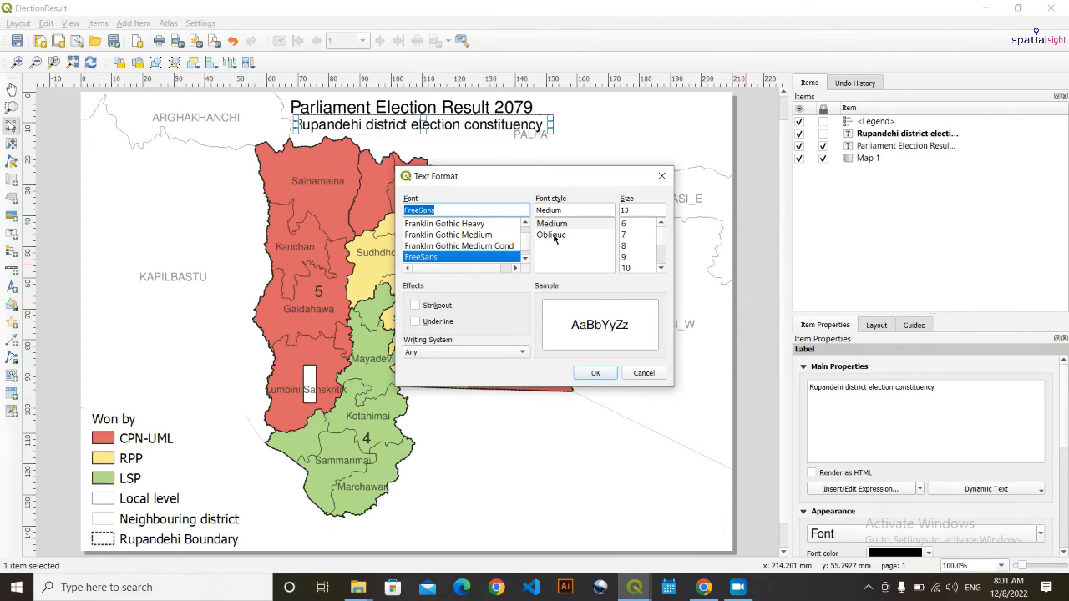
click(553, 235)
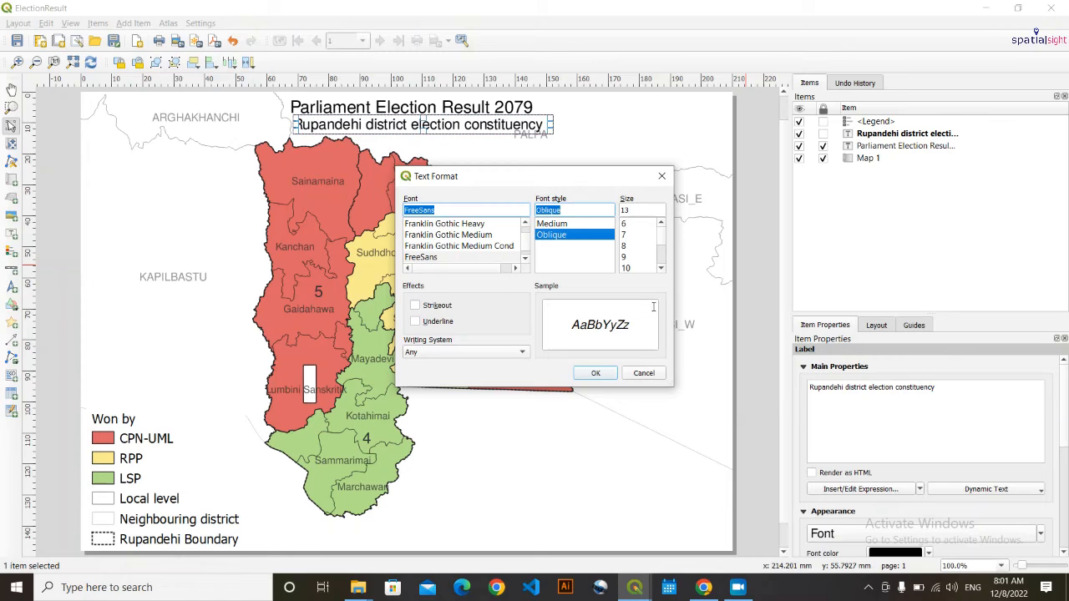
click(593, 373)
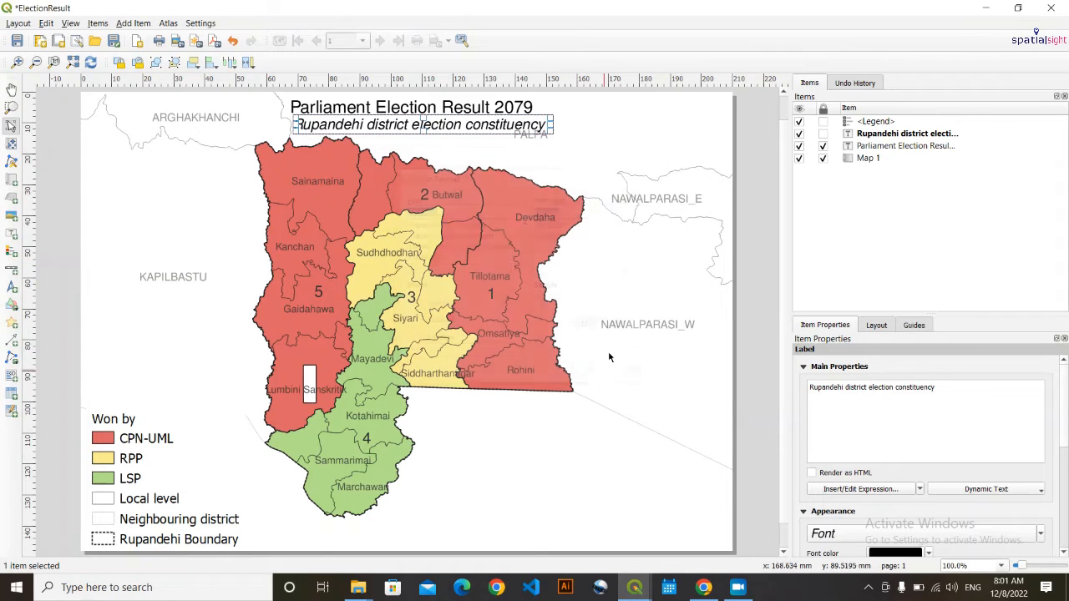
click(579, 167)
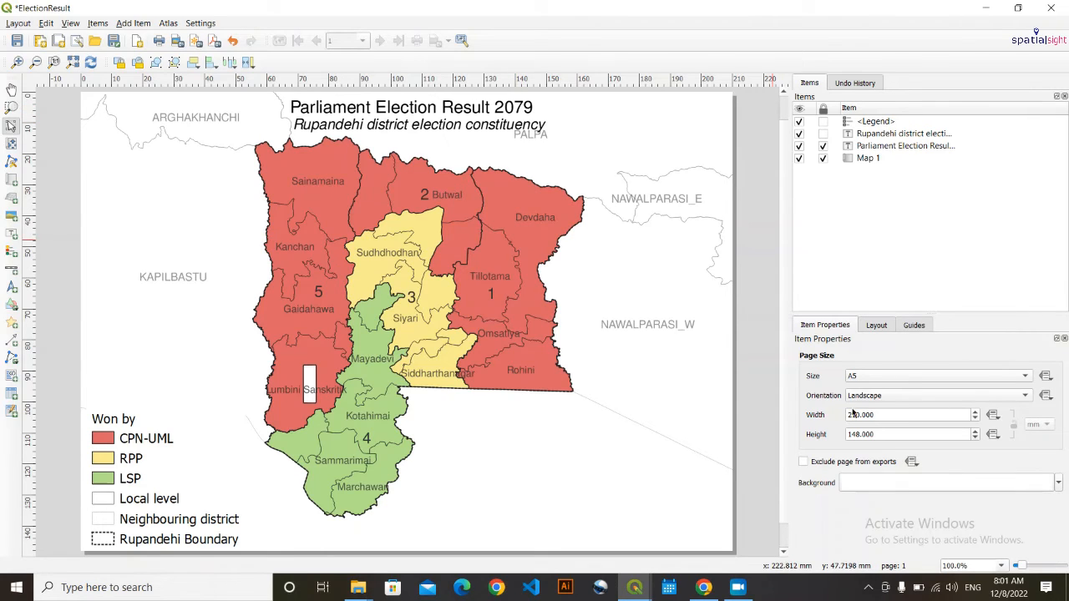
- Reduce the font size of the "Rupandehi district election constituency" subtitle to 12 pt
click(509, 122)
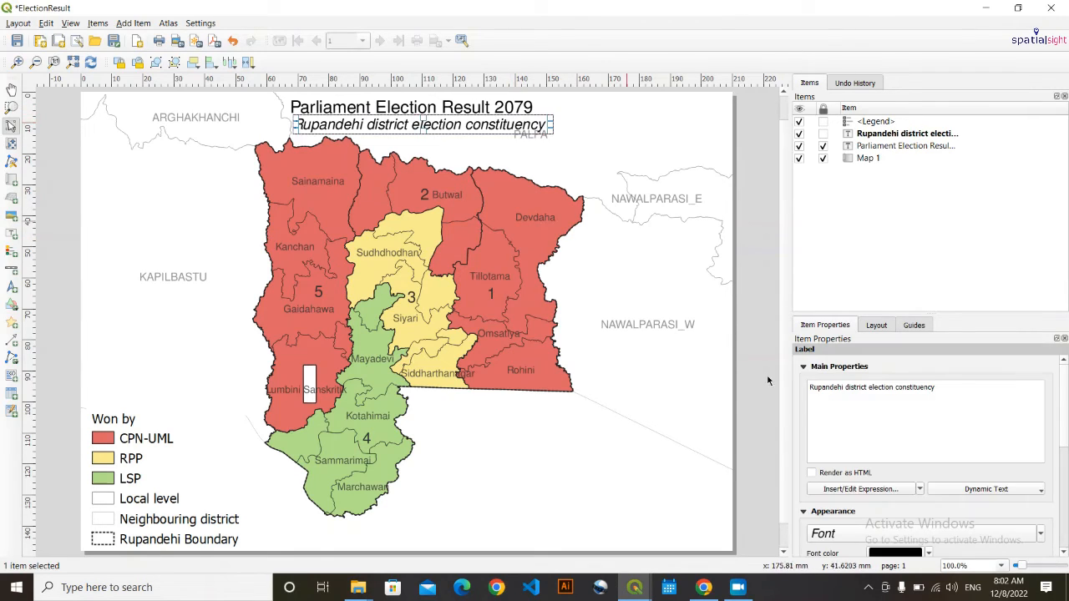
scroll(937, 528, down, 1)
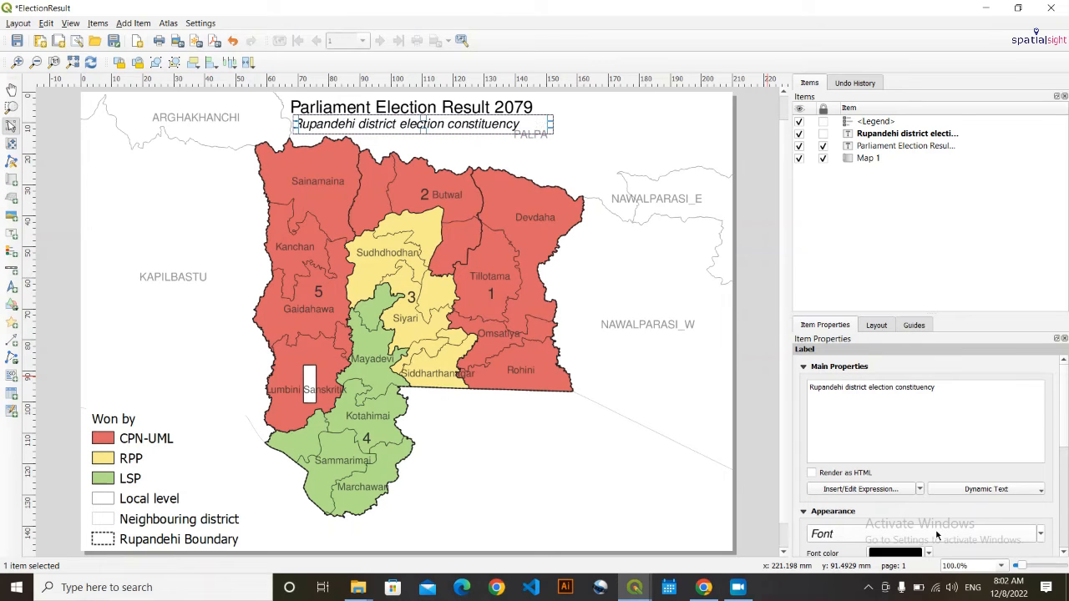
click(1040, 534)
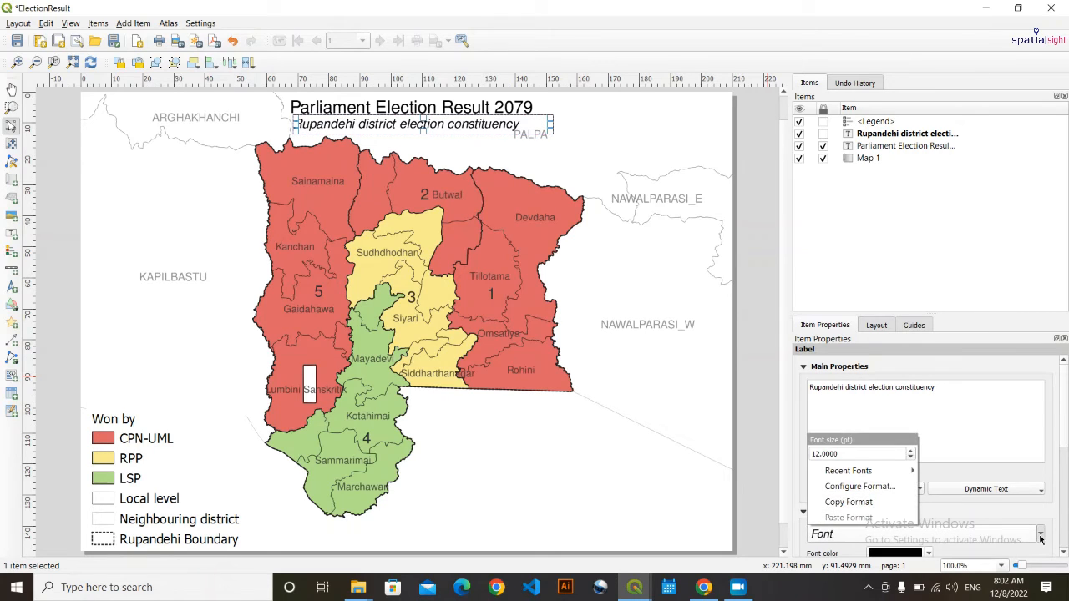
click(1040, 534)
click(519, 114)
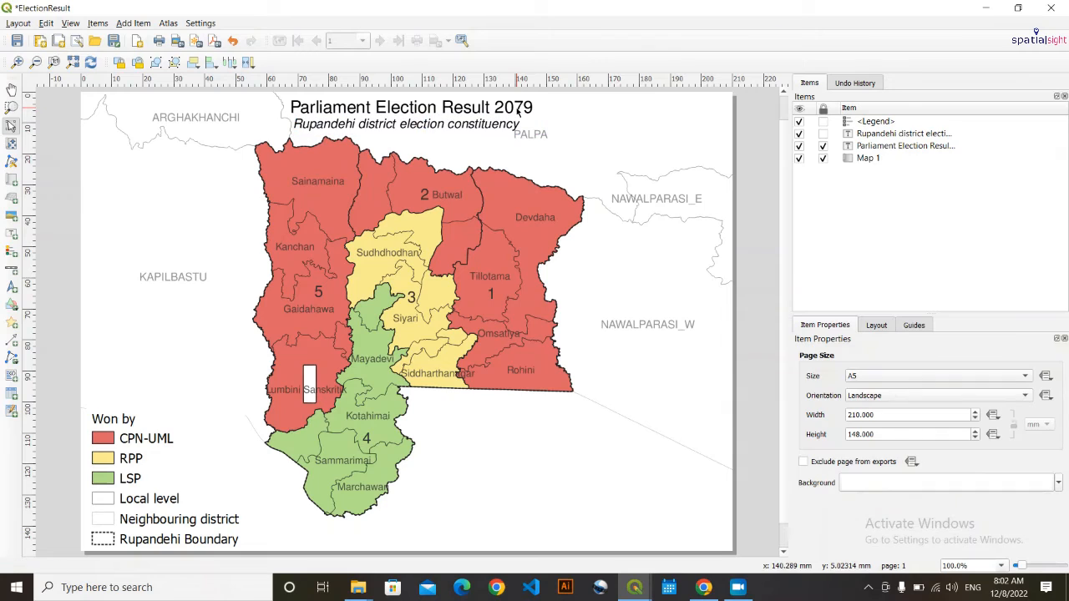
- Unlock the "Parliament Election Result 2079" title and check its font settings alongside the subtitle's
click(603, 118)
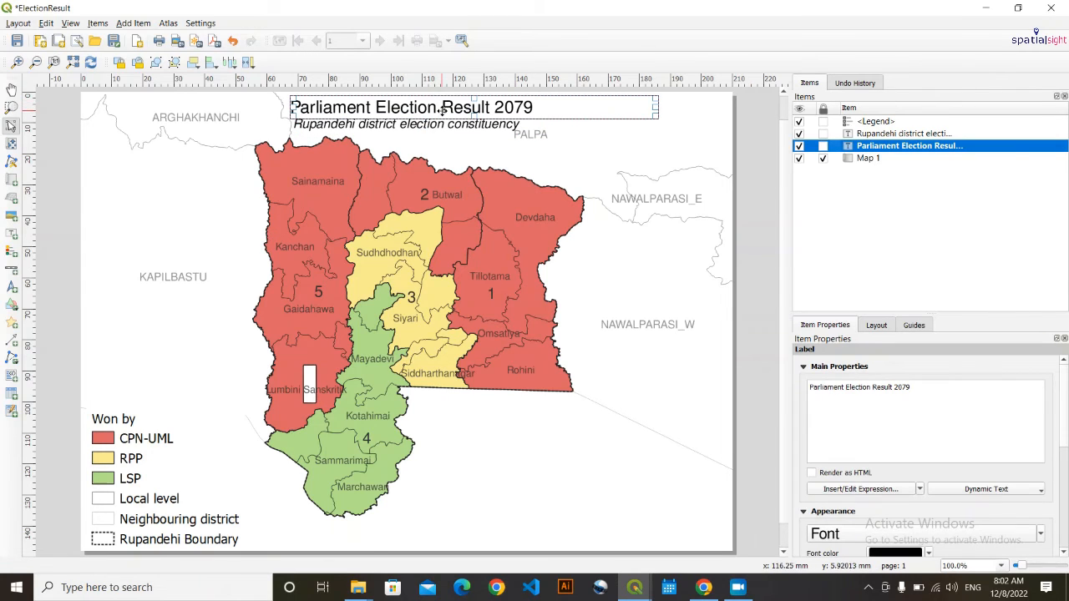
click(1046, 532)
click(1046, 533)
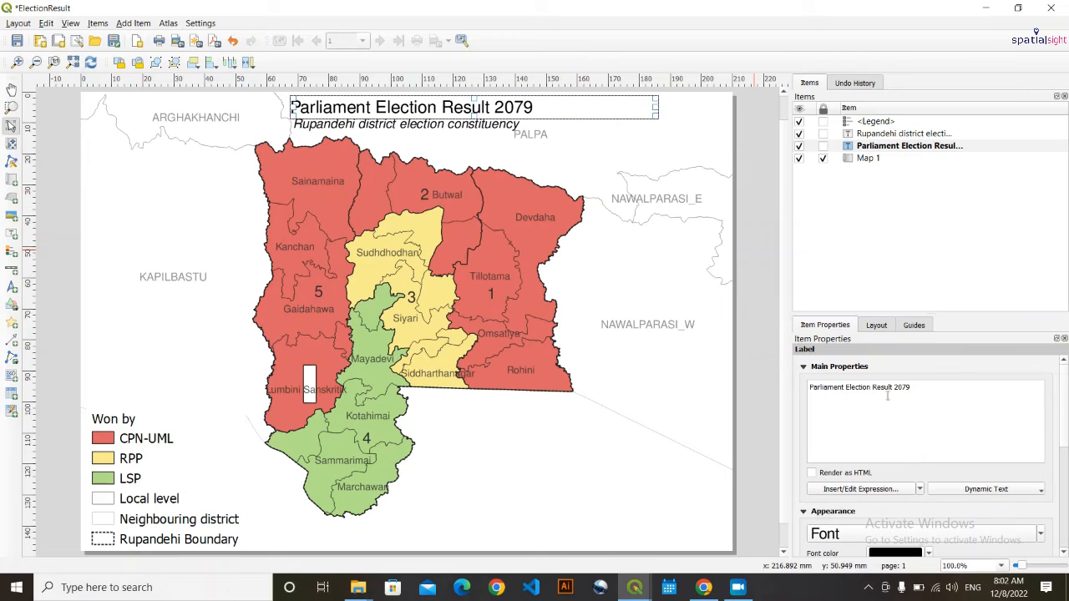
click(568, 148)
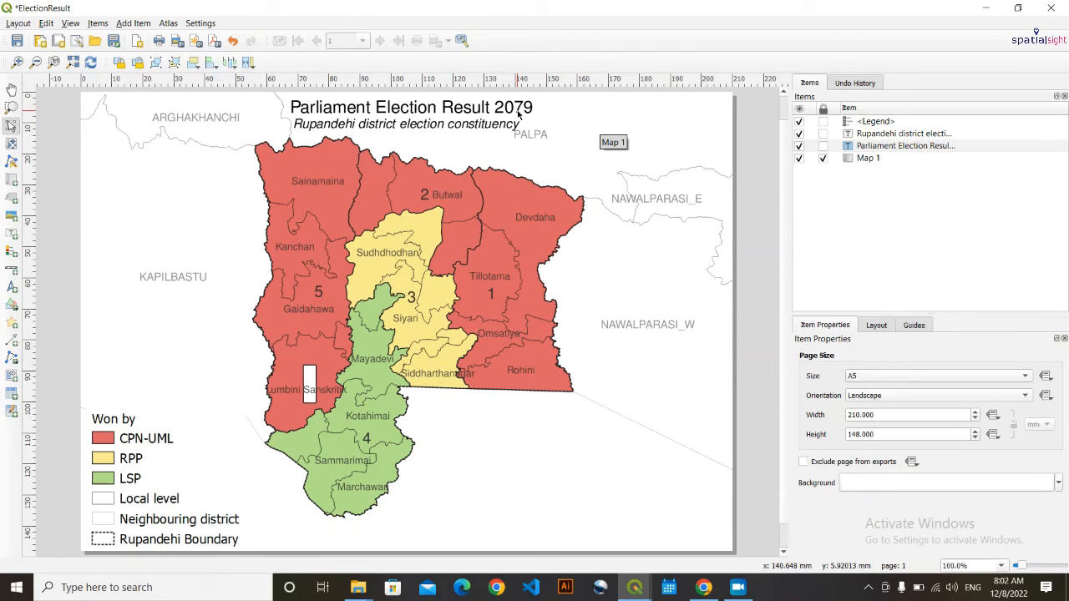
click(471, 130)
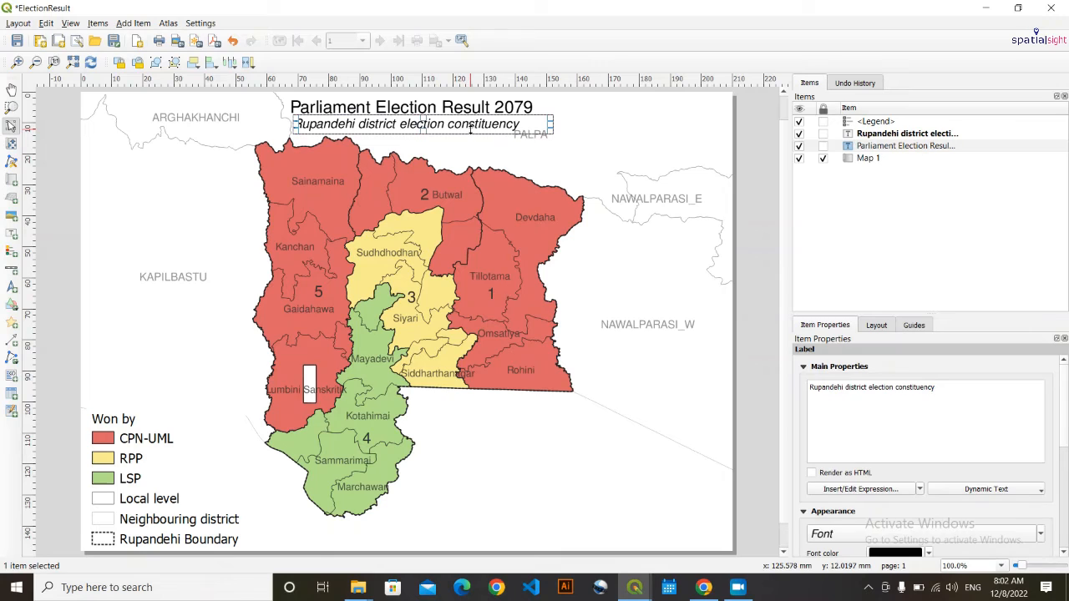
click(479, 147)
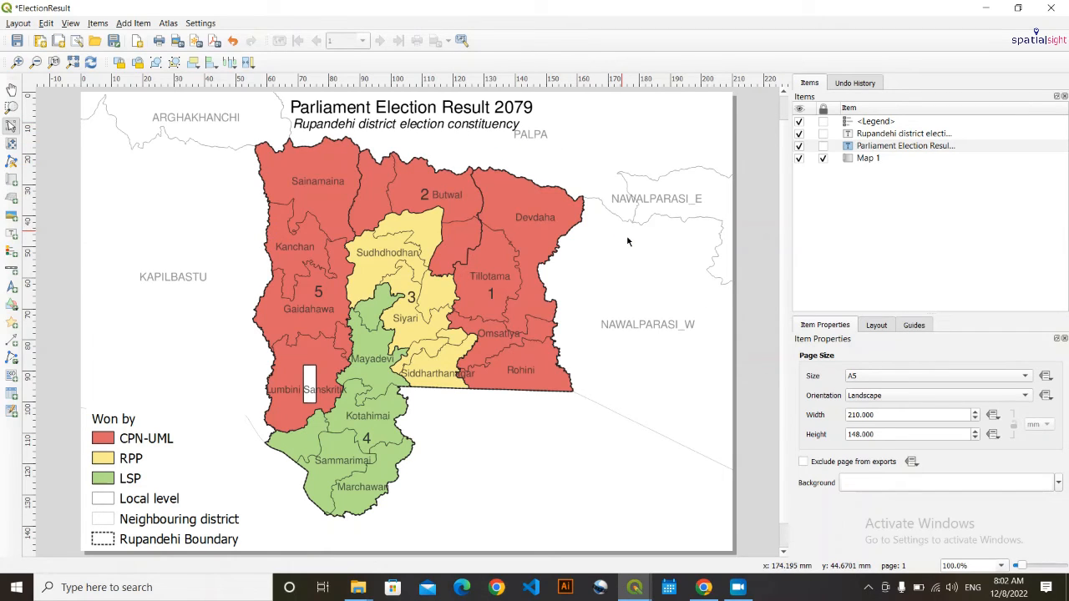
- Lock the title and subtitle labels in the layout
click(834, 196)
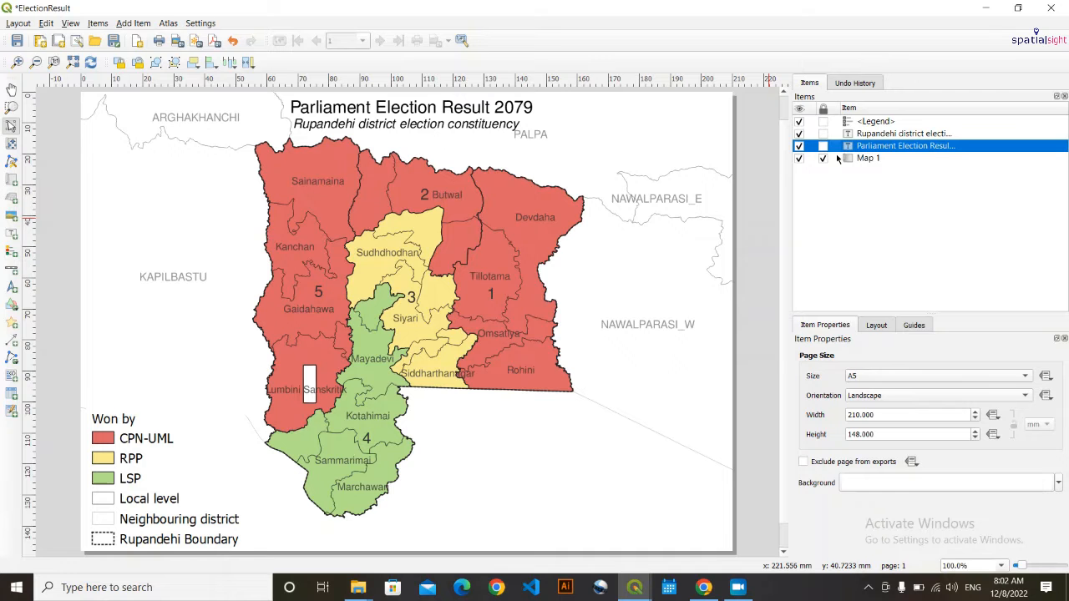
click(824, 146)
click(665, 181)
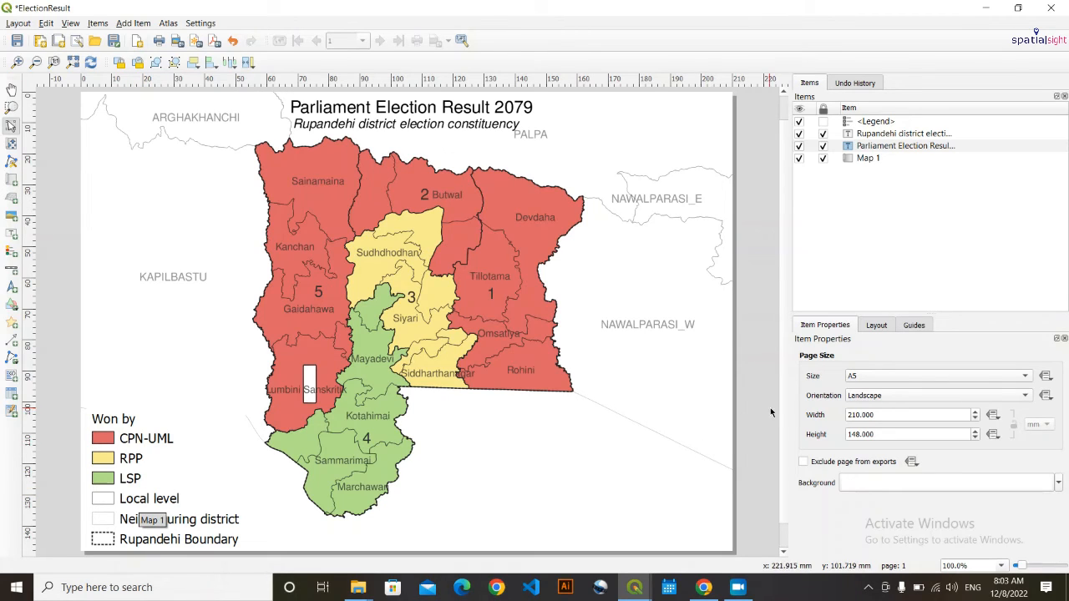
- Add the MergedRupandehi layer to the legend a second time
click(131, 485)
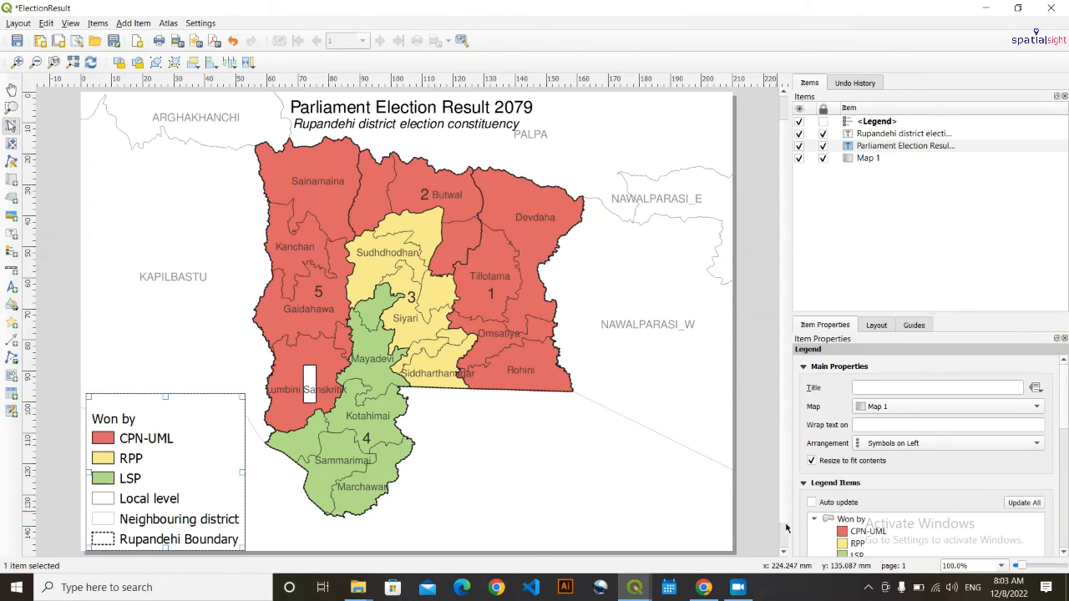
scroll(802, 519, down, 2)
scroll(803, 518, down, 3)
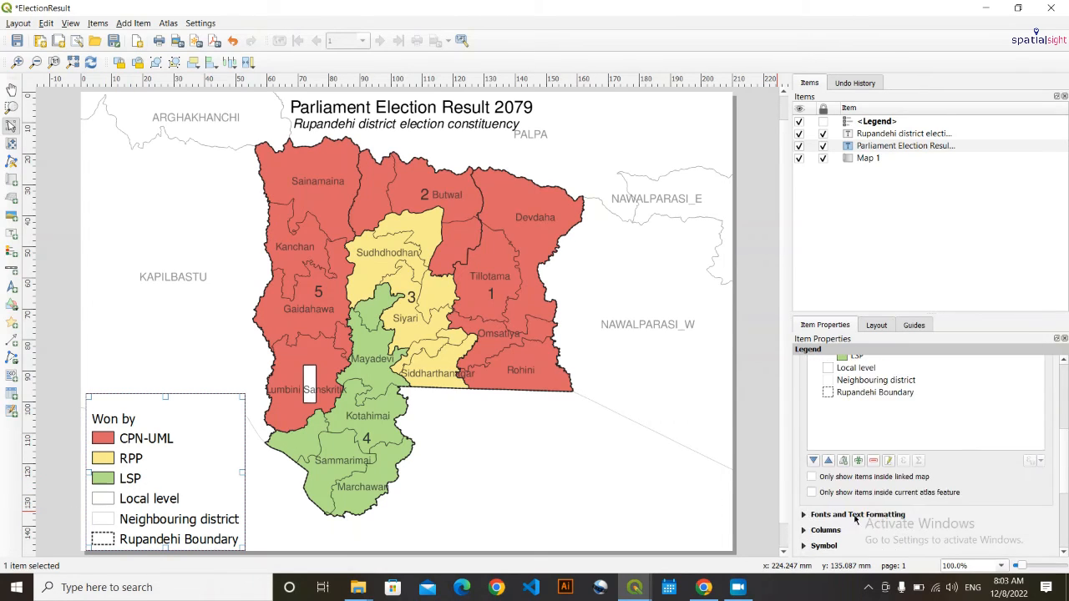
click(858, 461)
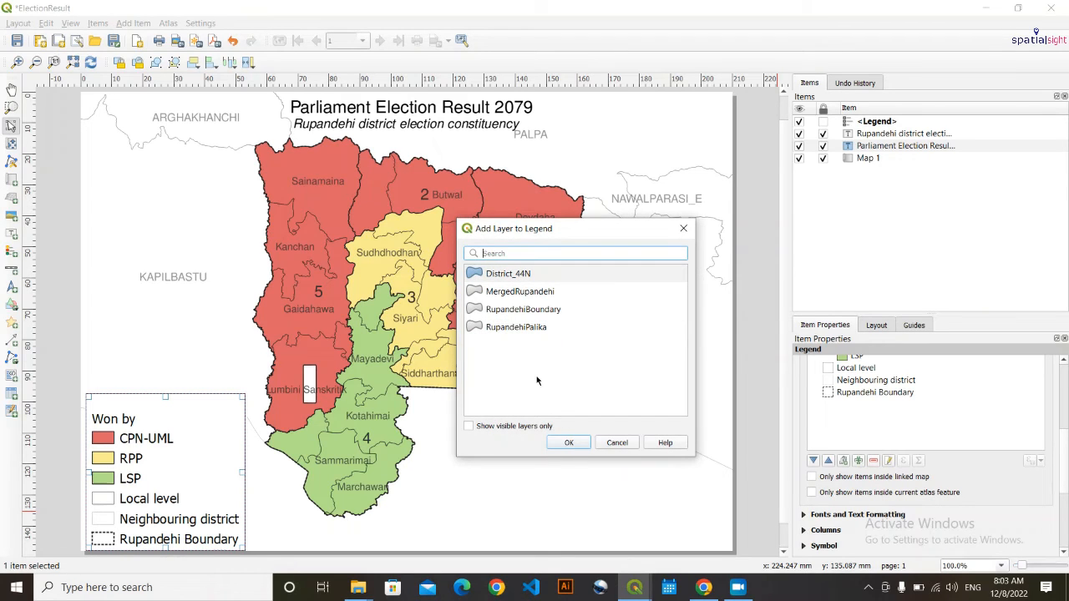
click(538, 293)
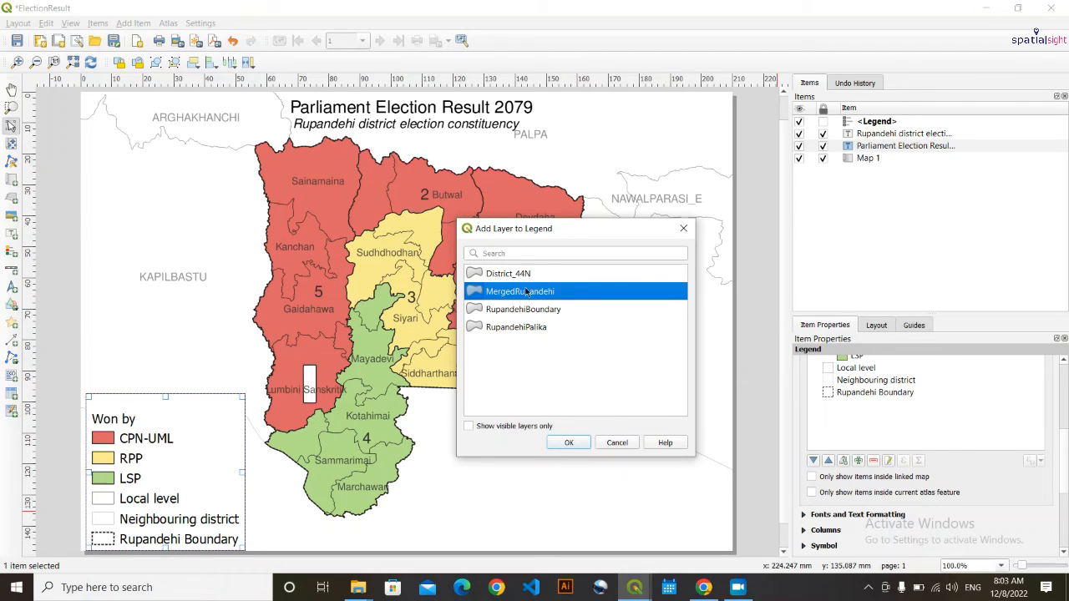
click(569, 443)
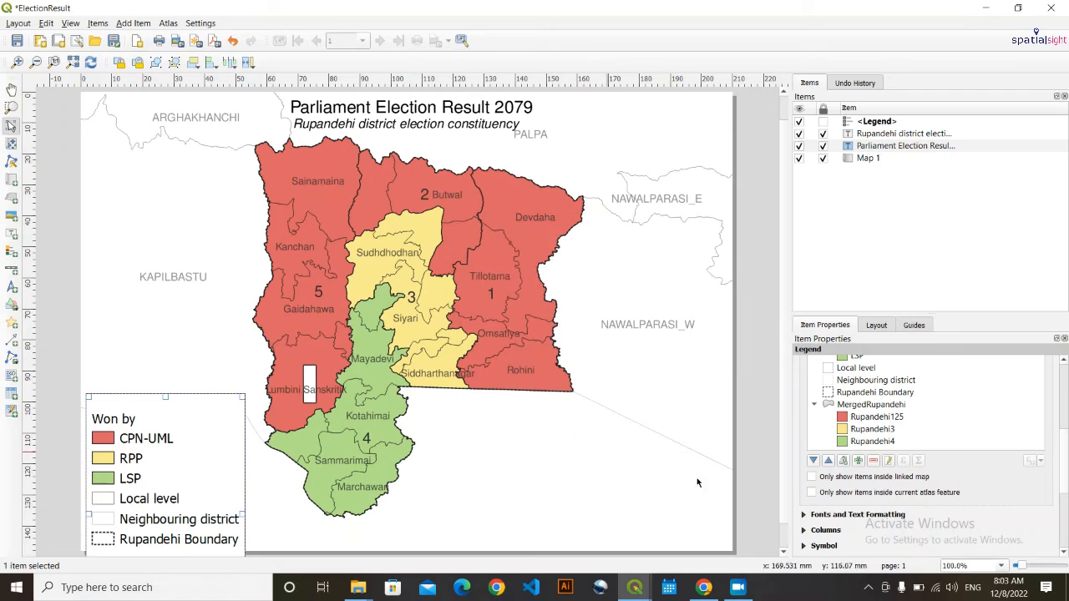
- Collapse the new MergedRupandehi legend entry and move it between the "Won by" group and "Local level"
click(812, 407)
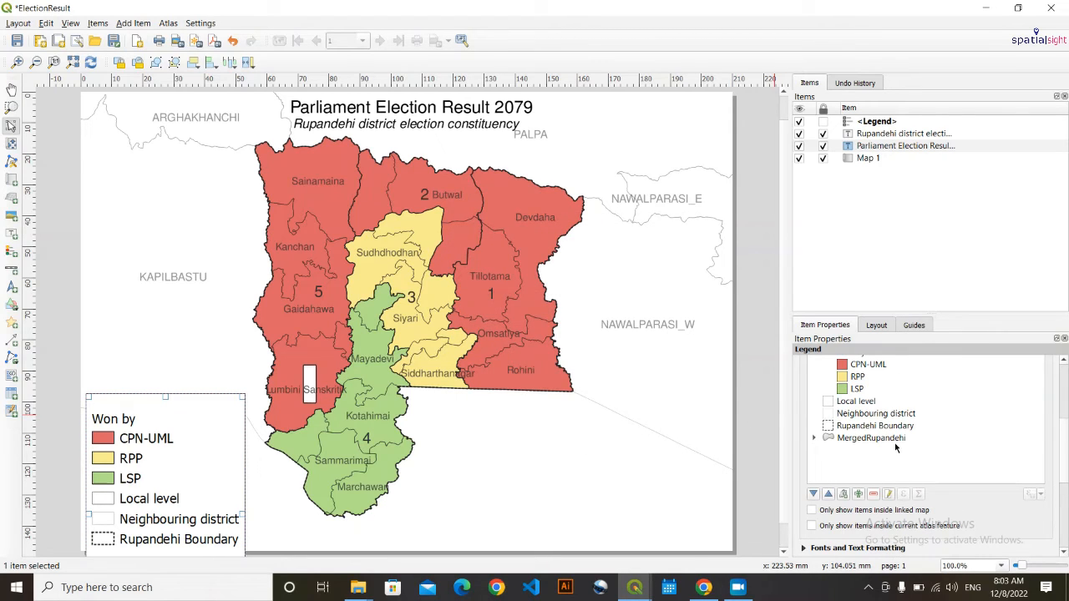
click(898, 440)
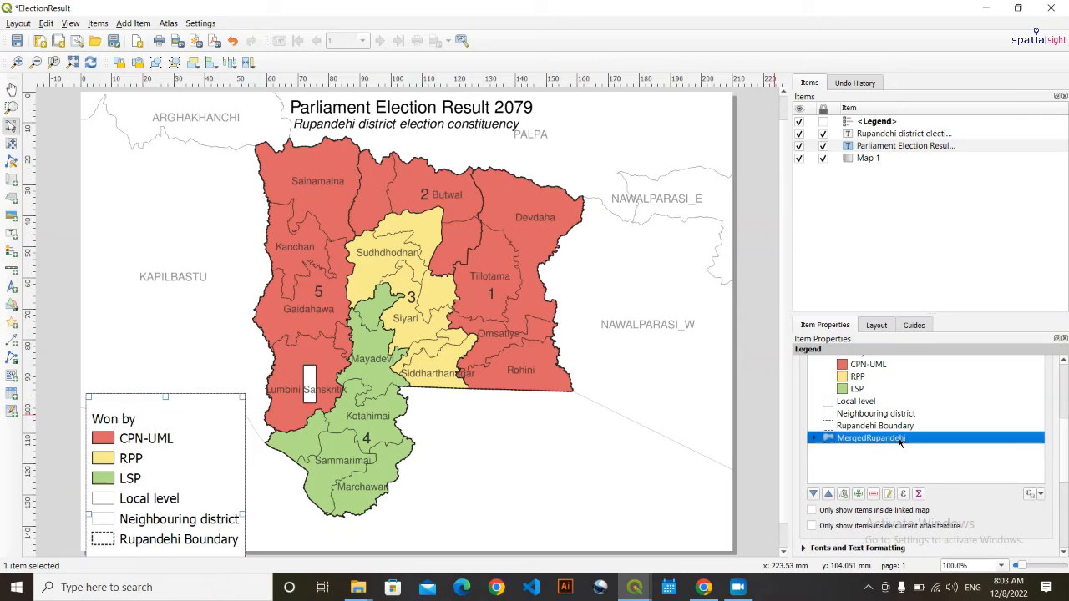
drag(893, 443, 883, 398)
click(885, 416)
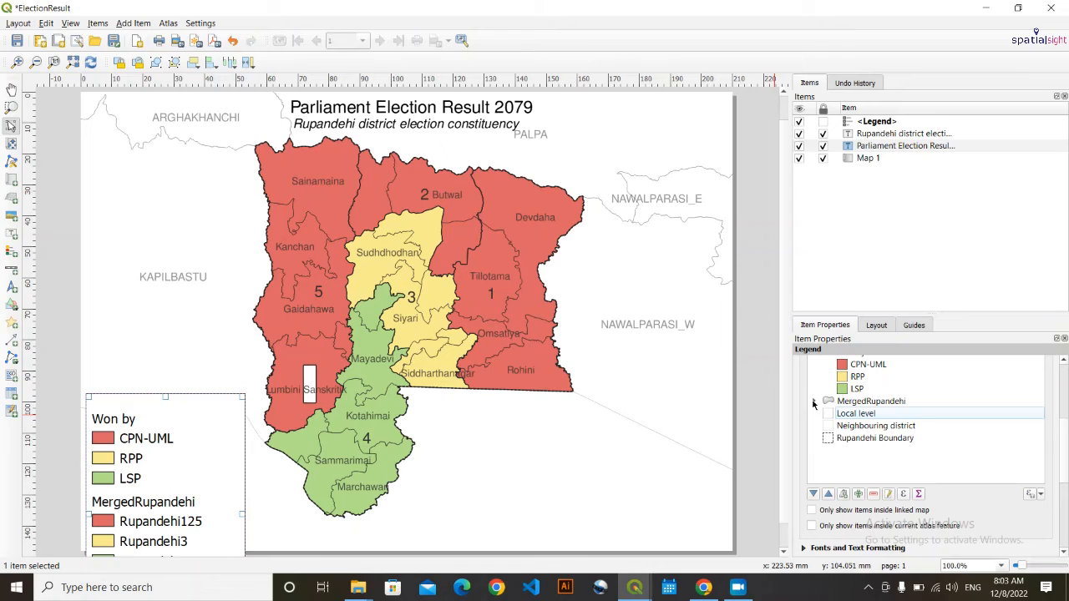
- Remove the Rupandehi125, Rupandehi3 and Rupandehi4 classes from the MergedRupandehi legend entry, leaving only its heading
click(814, 402)
click(878, 440)
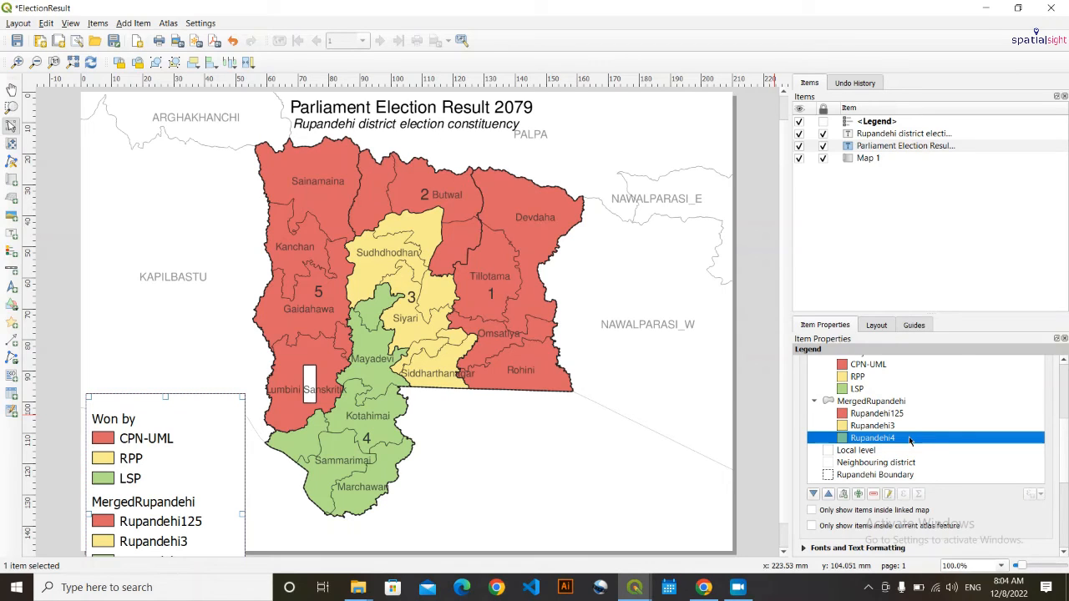
drag(907, 438, 894, 417)
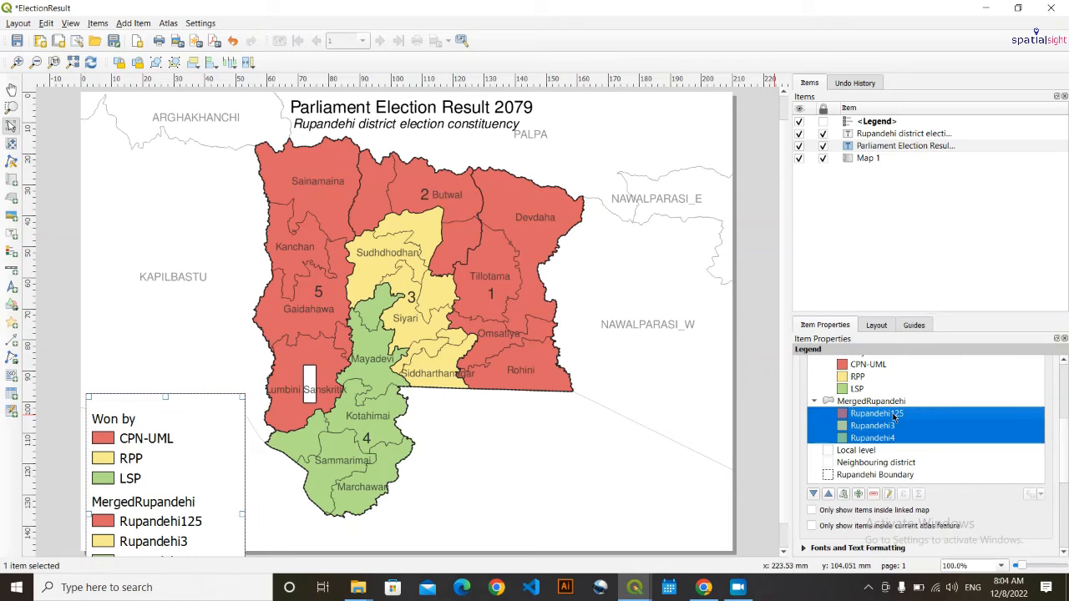
click(874, 494)
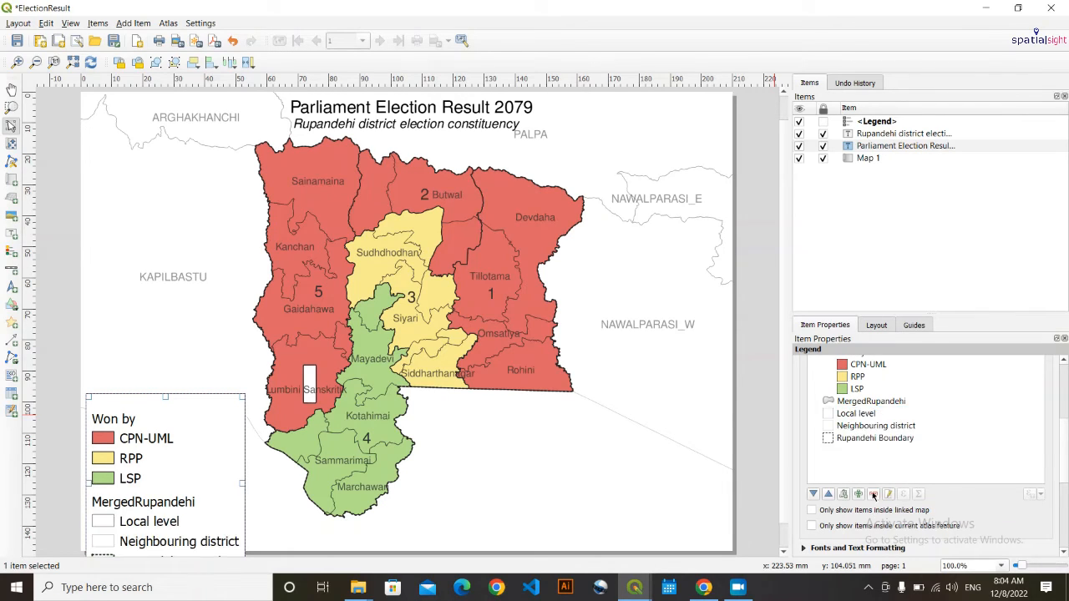
- Rename the MergedRupandehi legend heading to "Boundary"
double_click(886, 402)
double_click(883, 393)
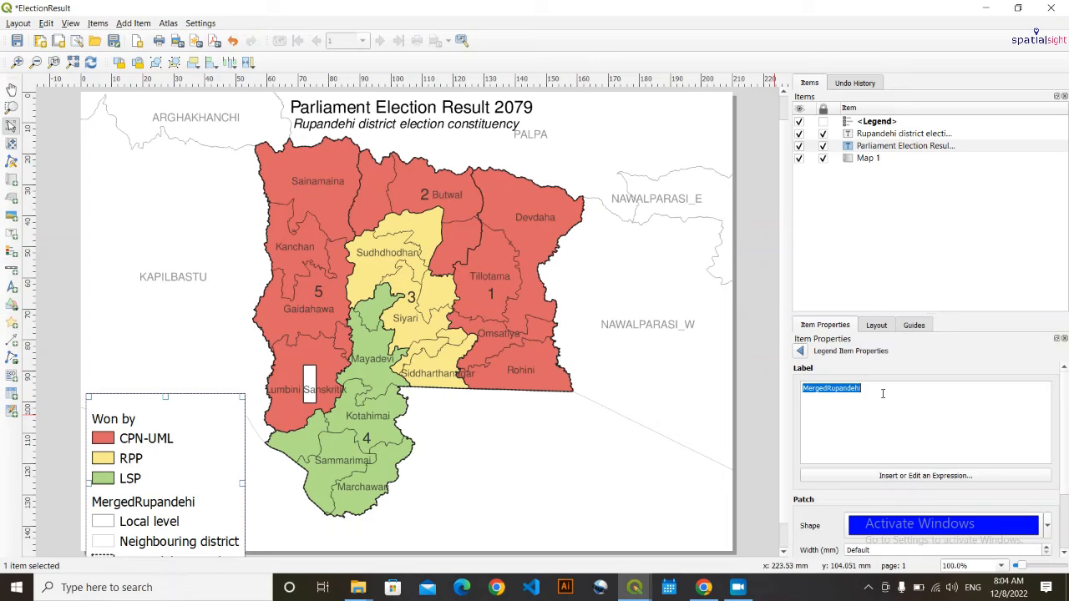
text(Boundary)
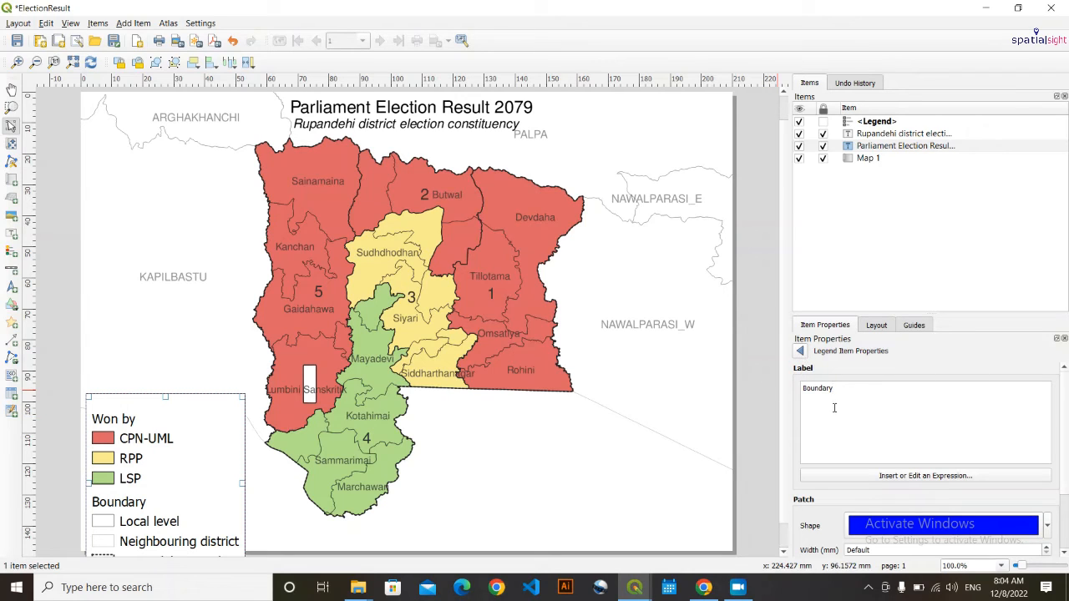
click(800, 351)
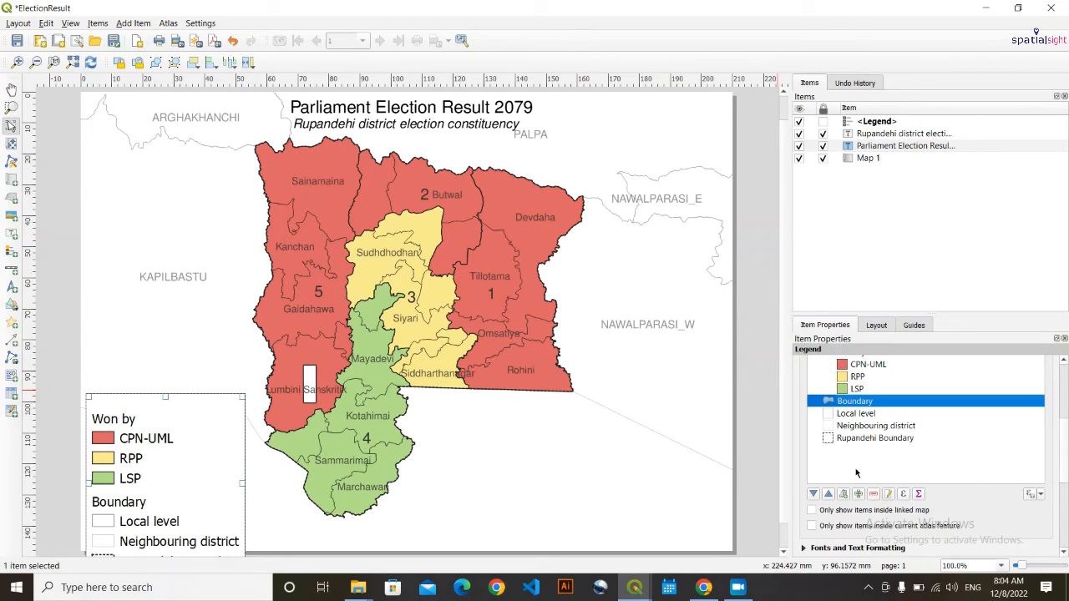
click(864, 463)
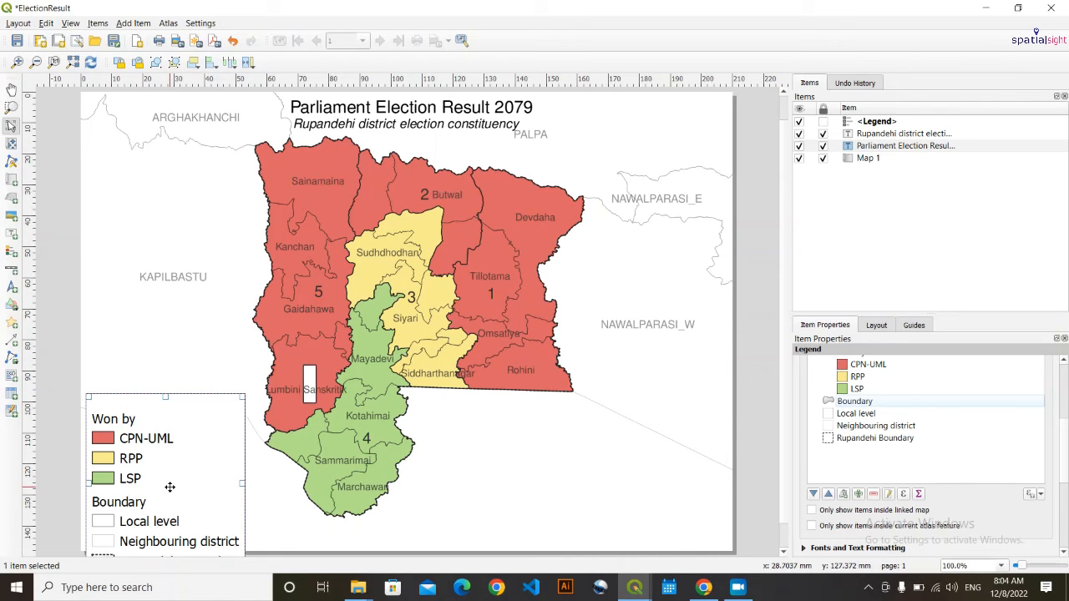
- Nudge the legend upward on the page until all of its entries fit inside the lower page edge
key(Up)
key(Up)
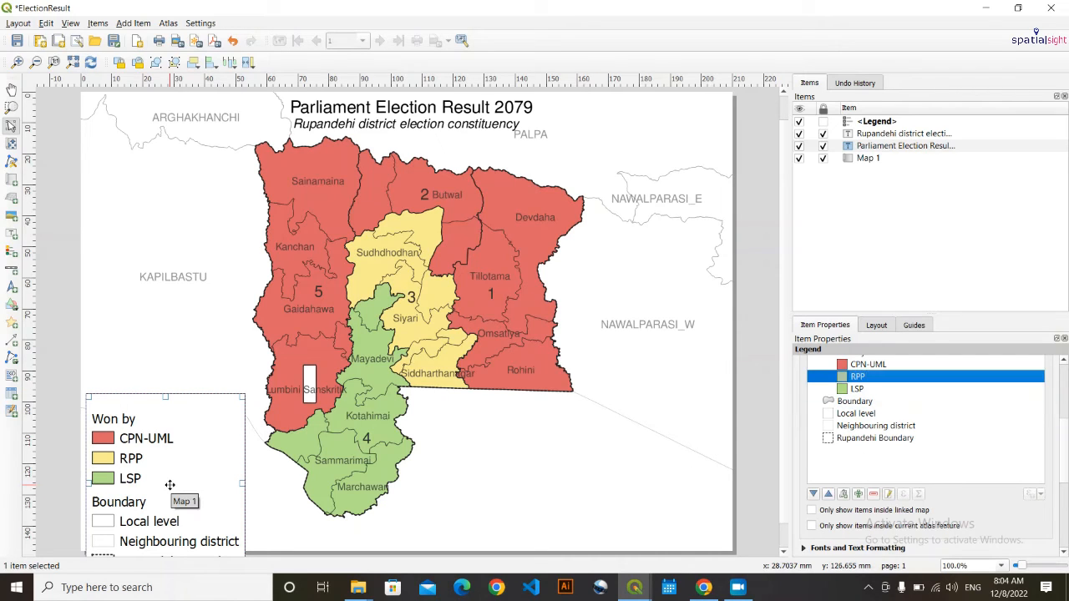
click(162, 486)
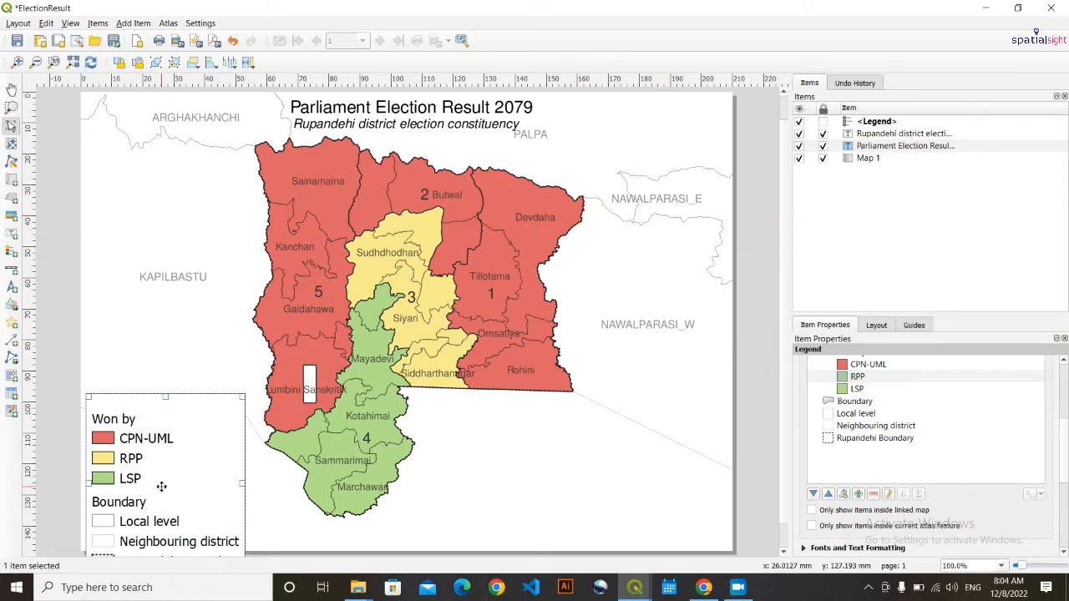
key(Up)
key(Up)
key(Up)
key(Up)
key(Up)
key(Up)
key(Up)
key(Up)
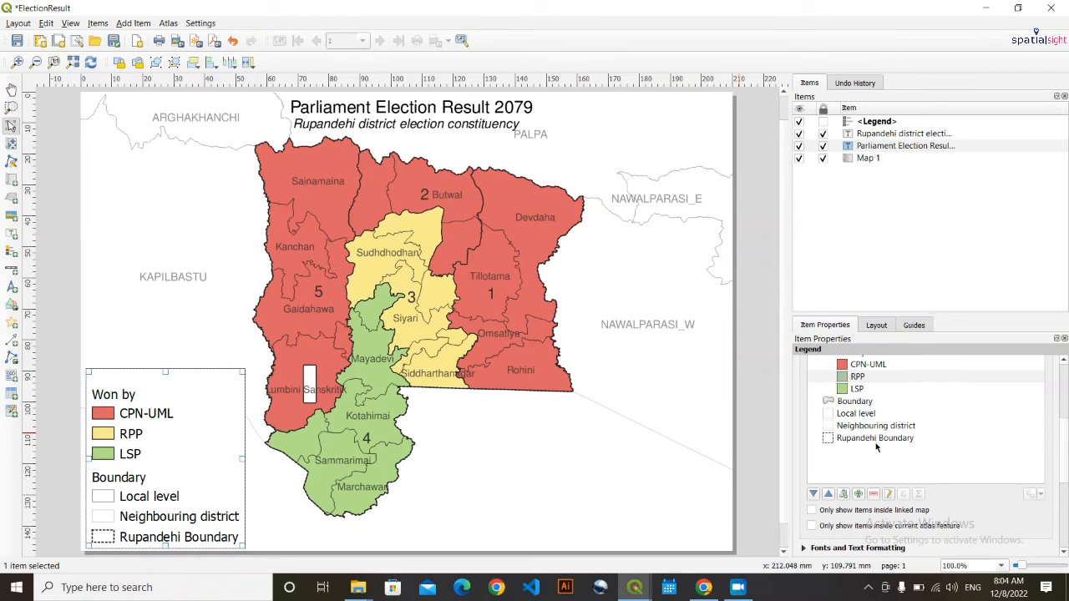
- Rename the "Rupandehi Boundary" legend item to "Rupandehi district" and deselect the legend
double_click(883, 441)
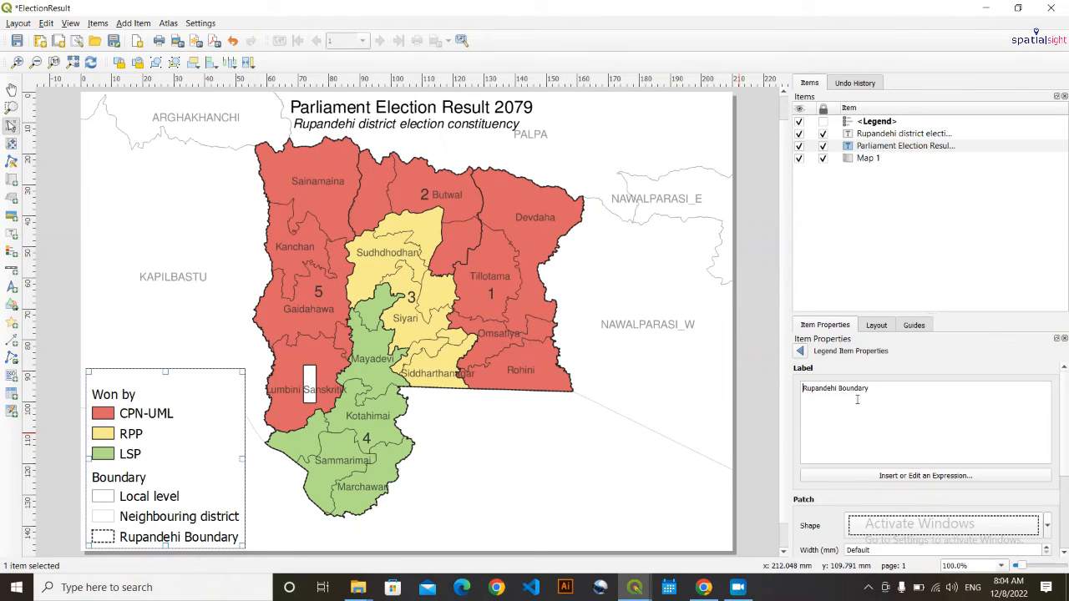
double_click(853, 387)
key(BackSpace)
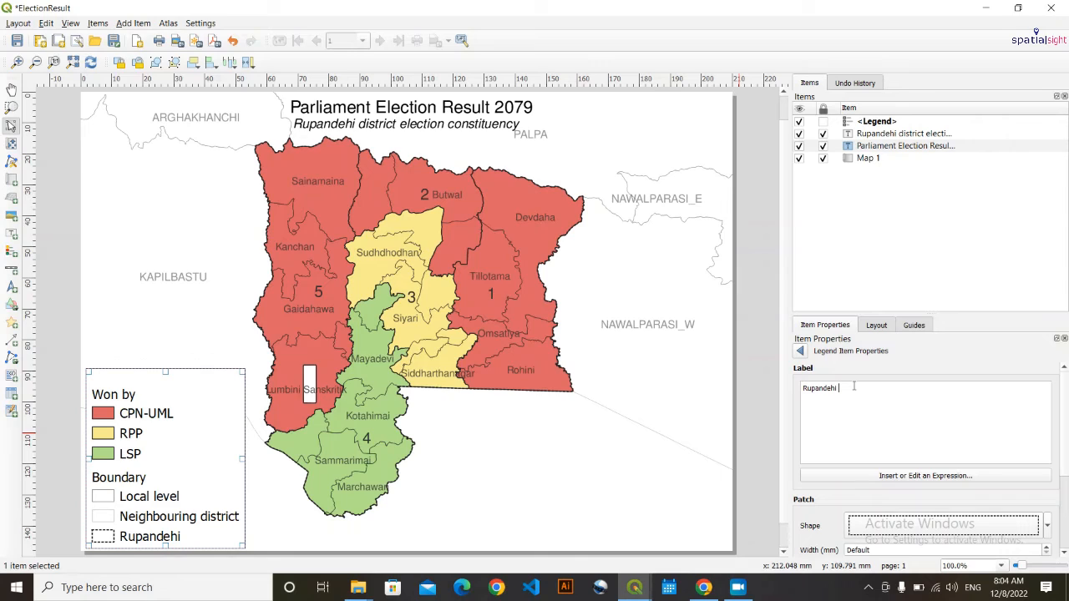
text(district)
click(800, 351)
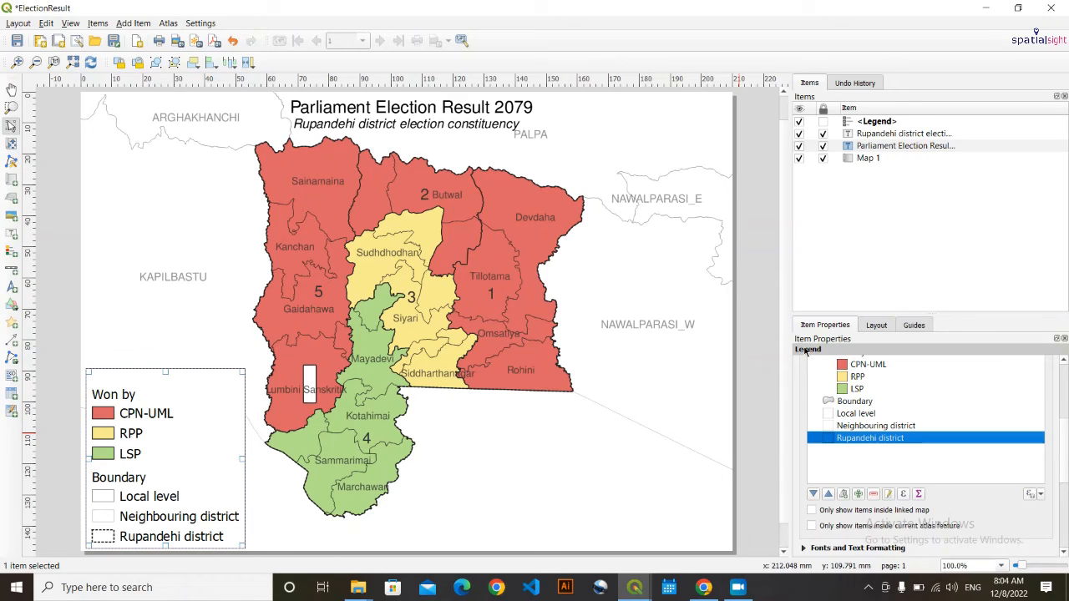
click(254, 505)
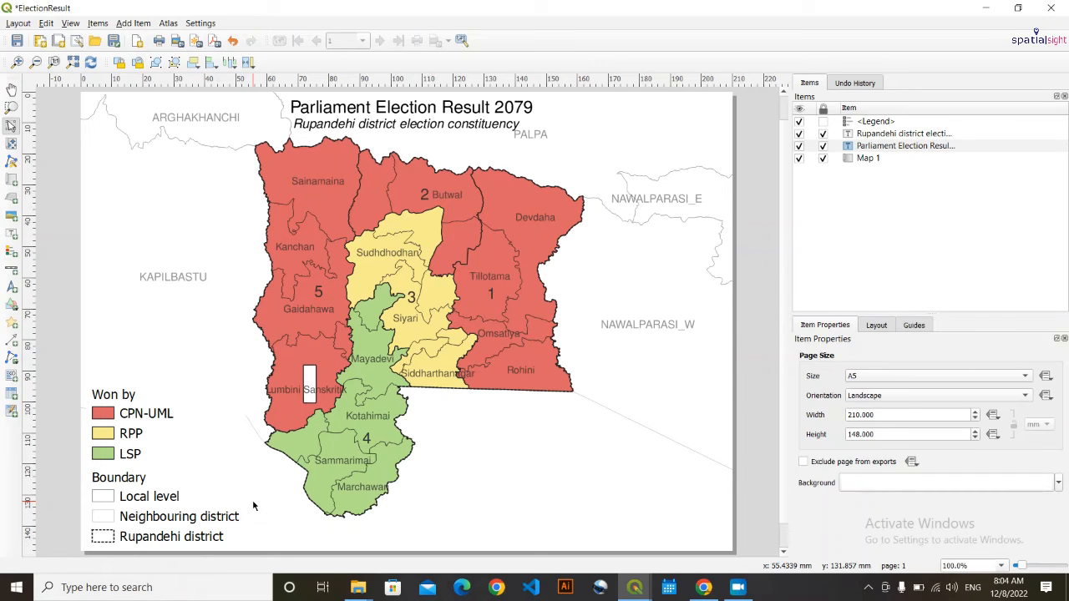
- Move the "Rupandehi district" legend item directly under the "Boundary" heading, above "Local level"
click(194, 505)
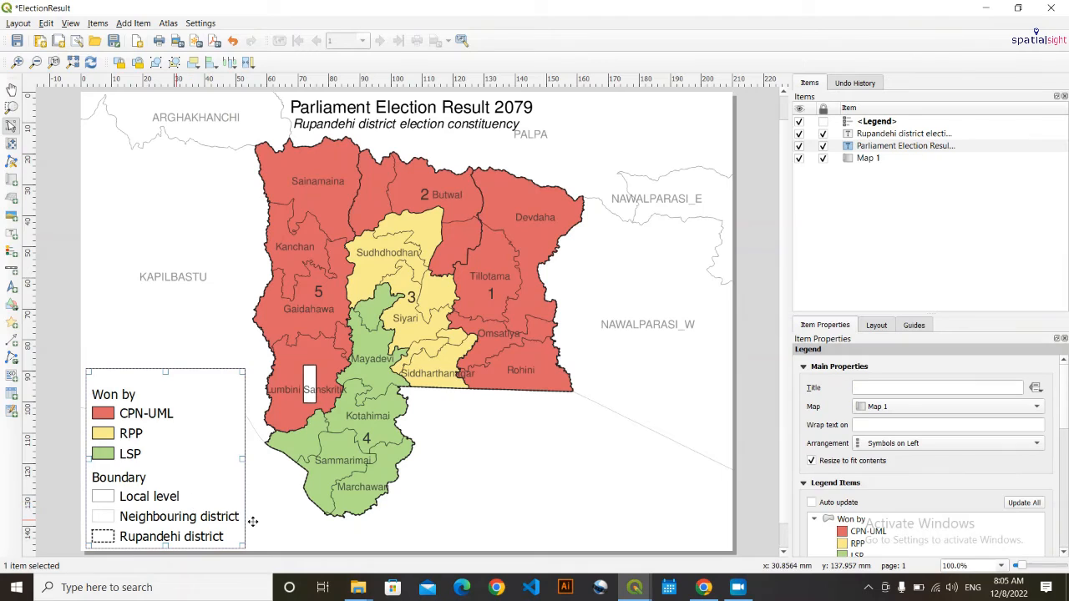
scroll(802, 531, down, 3)
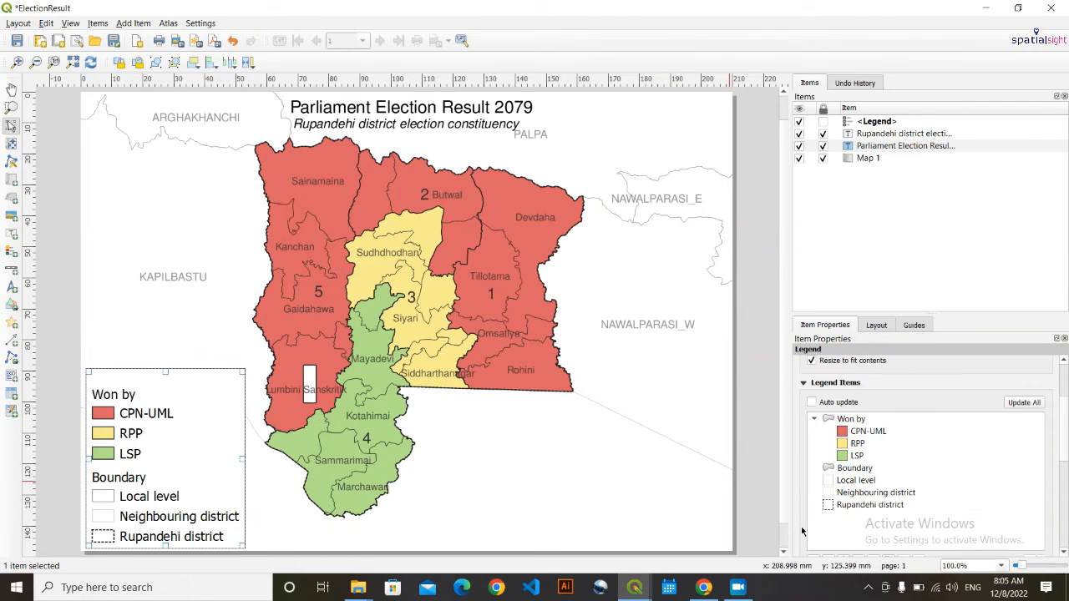
click(865, 506)
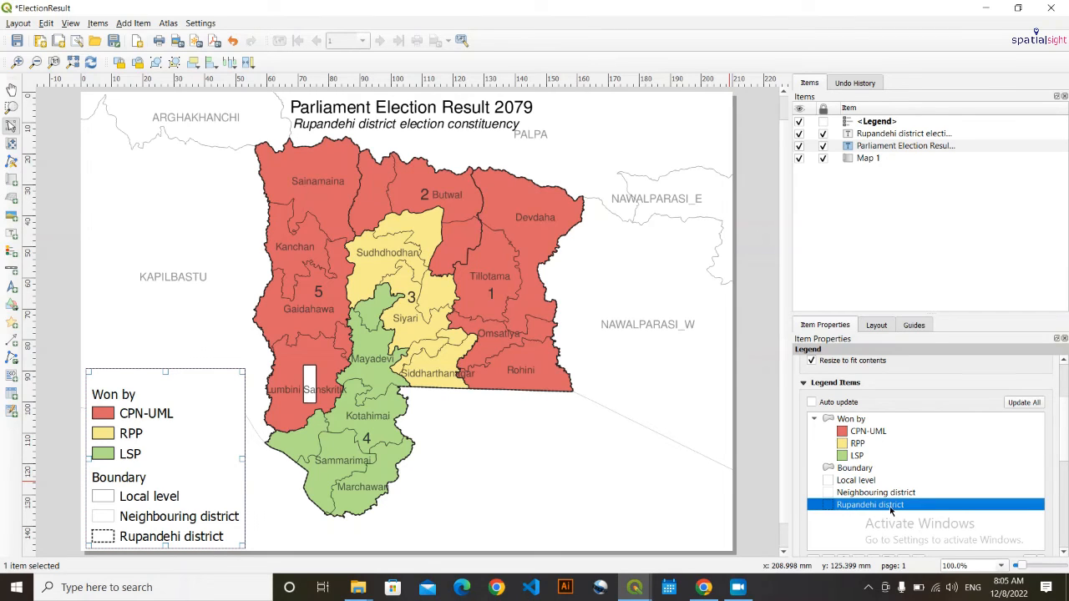
drag(872, 511, 871, 482)
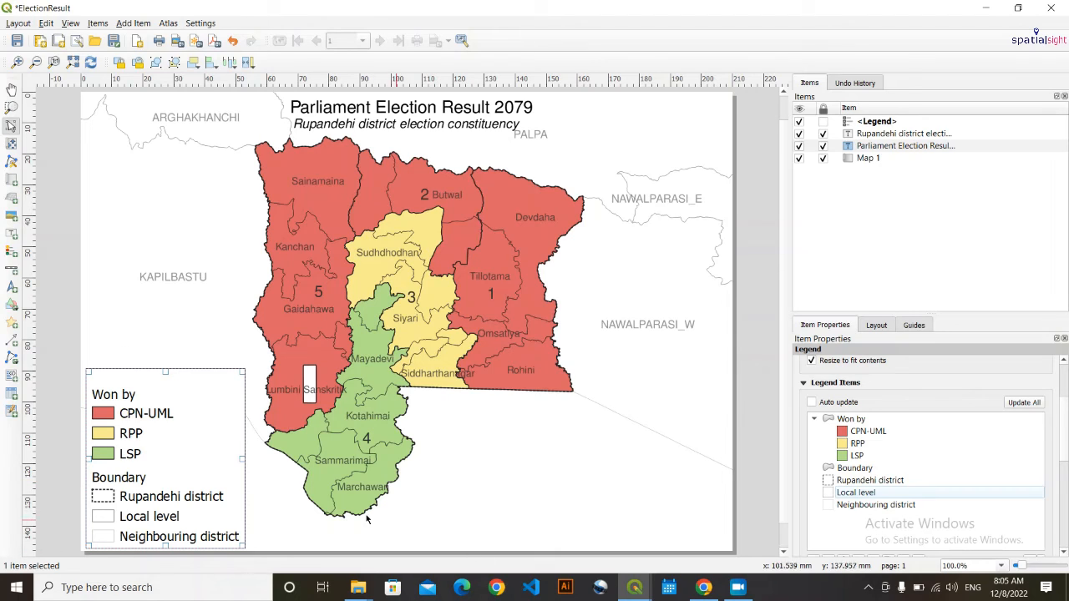
click(285, 511)
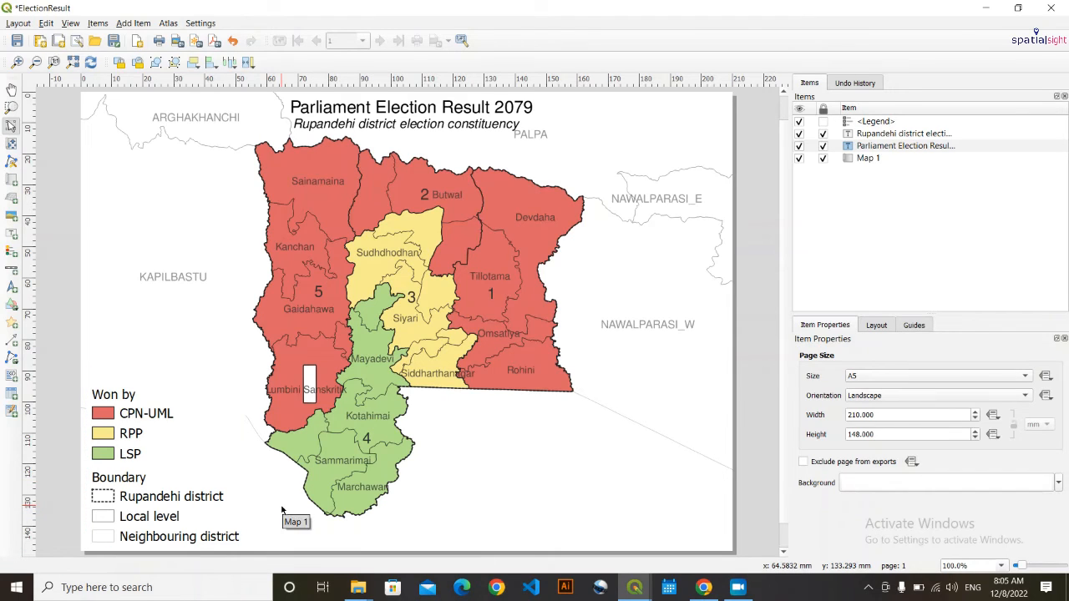
- Set the font size of the legend's subgroup headings to 11 pt
click(189, 500)
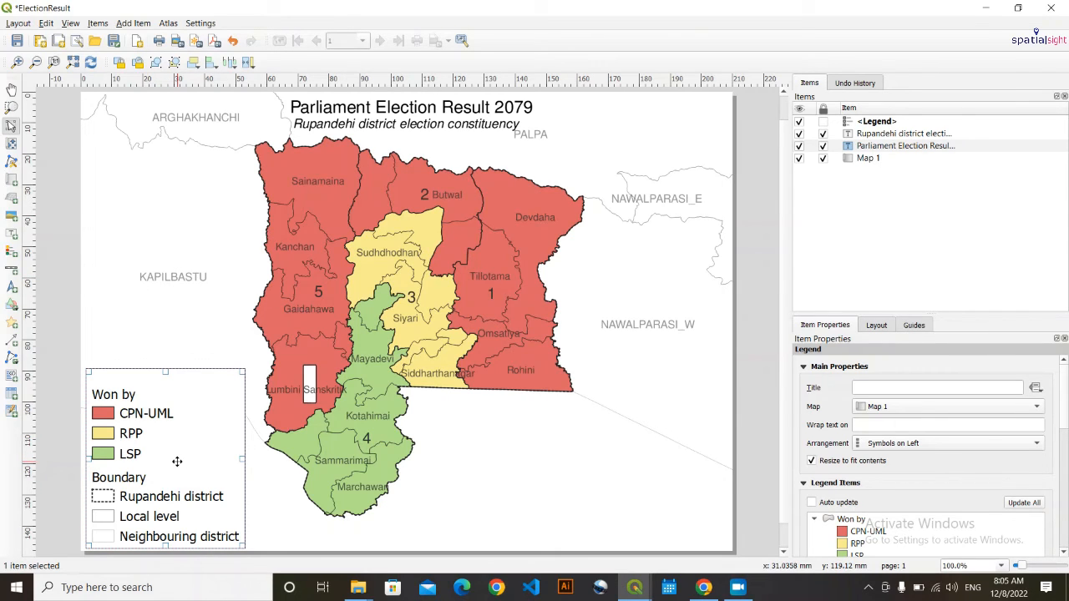
scroll(801, 526, down, 5)
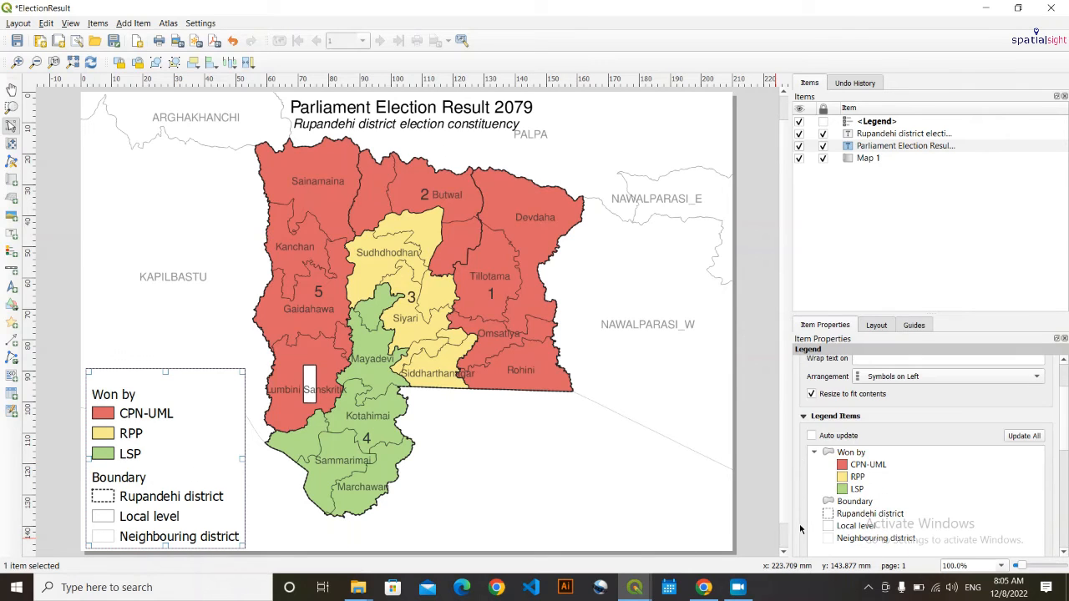
scroll(802, 519, down, 1)
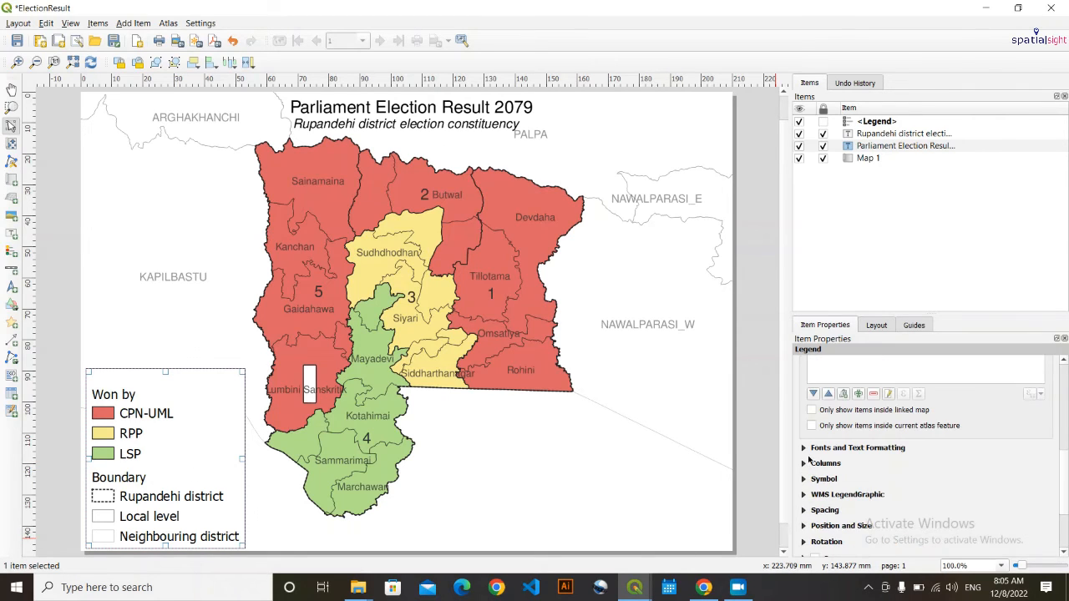
scroll(802, 489, down, 1)
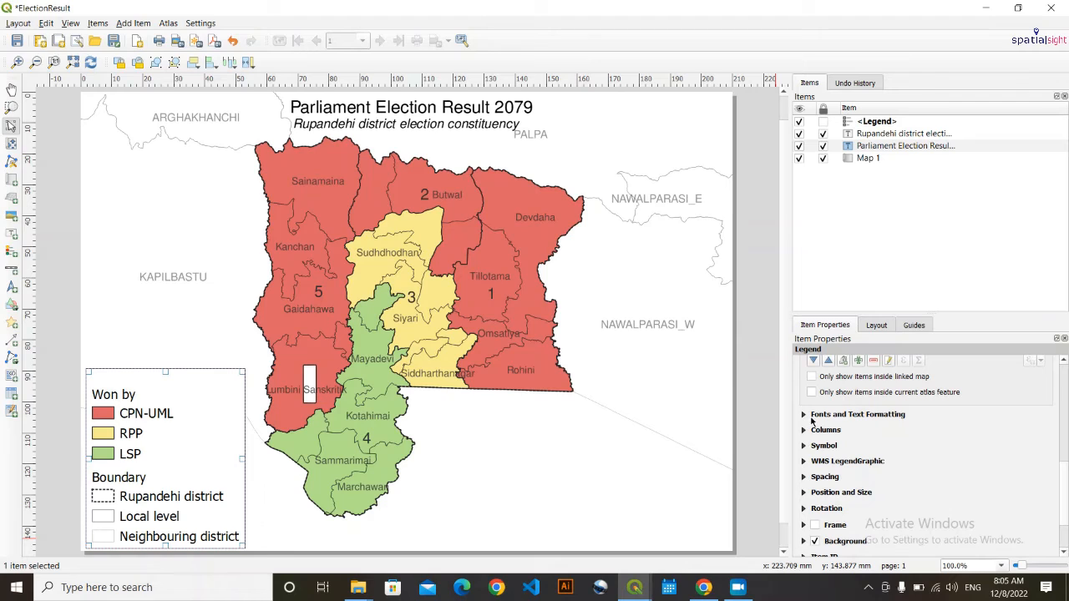
click(805, 415)
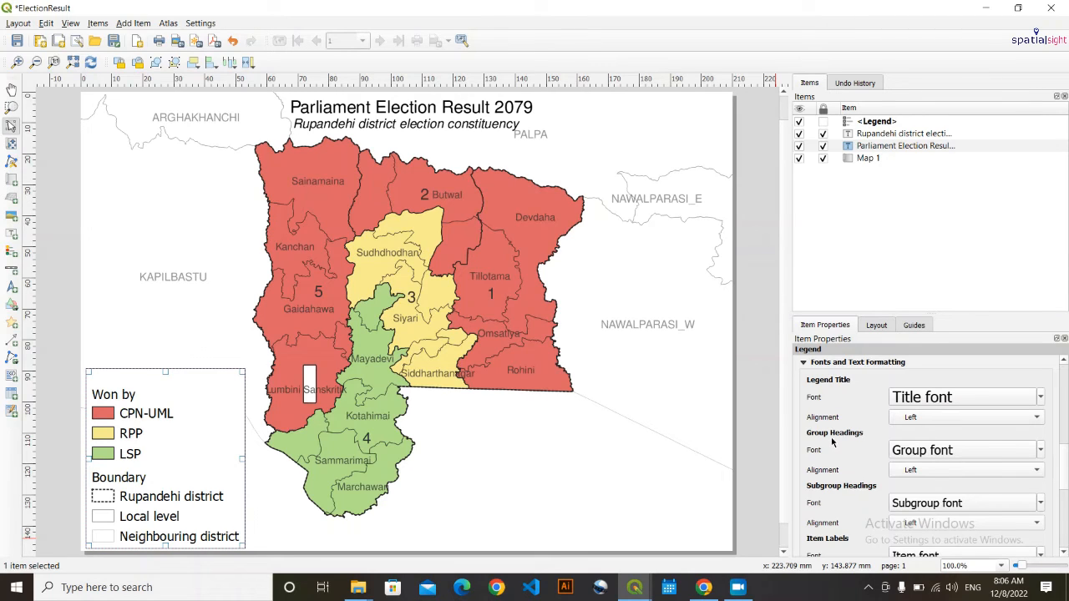
scroll(835, 438, down, 2)
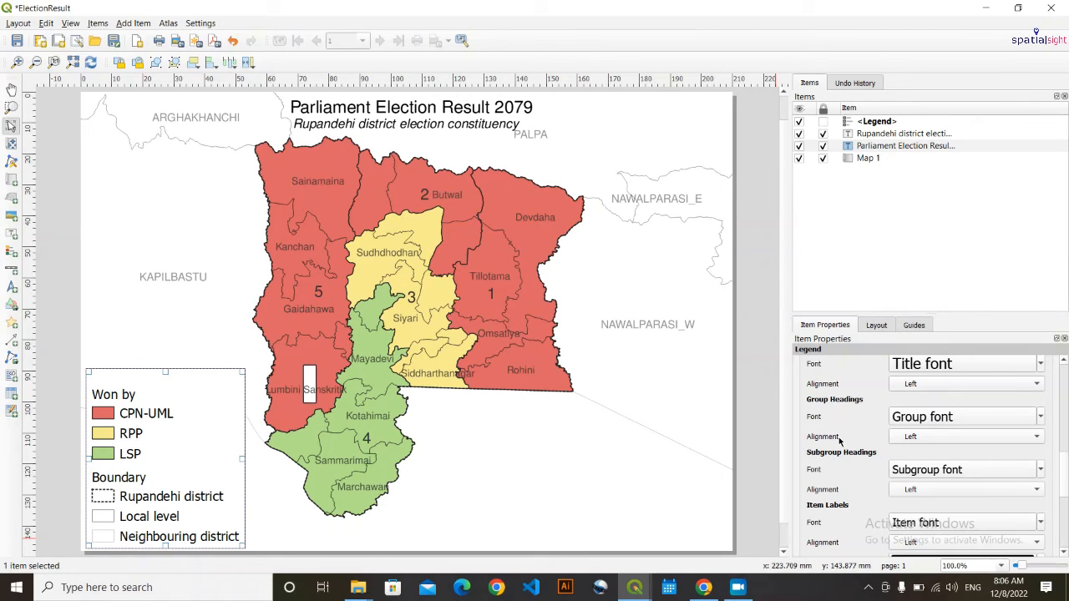
scroll(839, 440, down, 2)
scroll(853, 428, up, 2)
scroll(868, 471, down, 2)
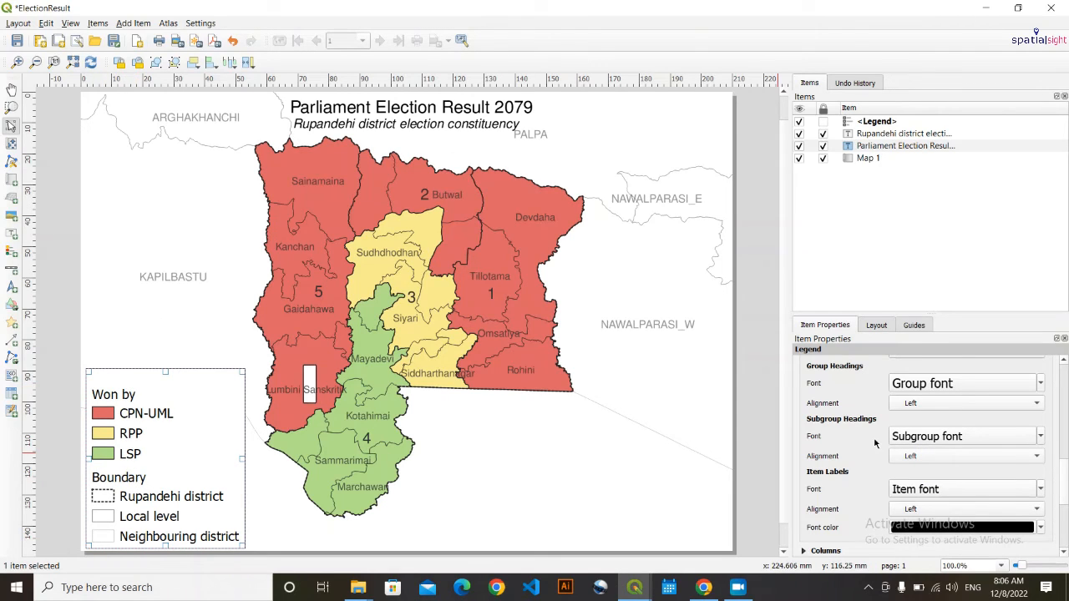
click(1041, 436)
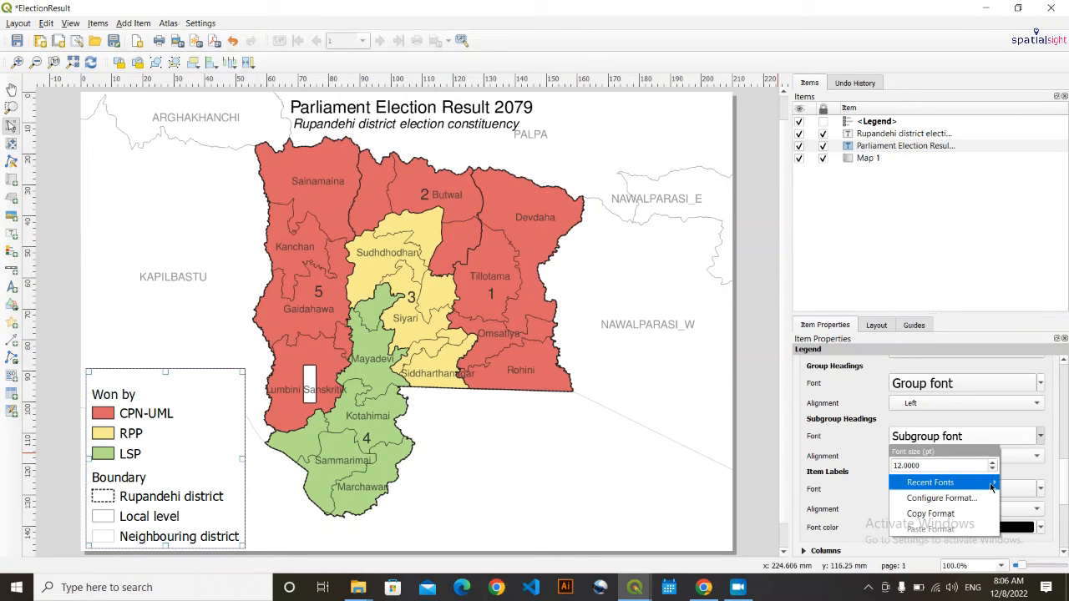
mouse_move(991, 484)
click(811, 461)
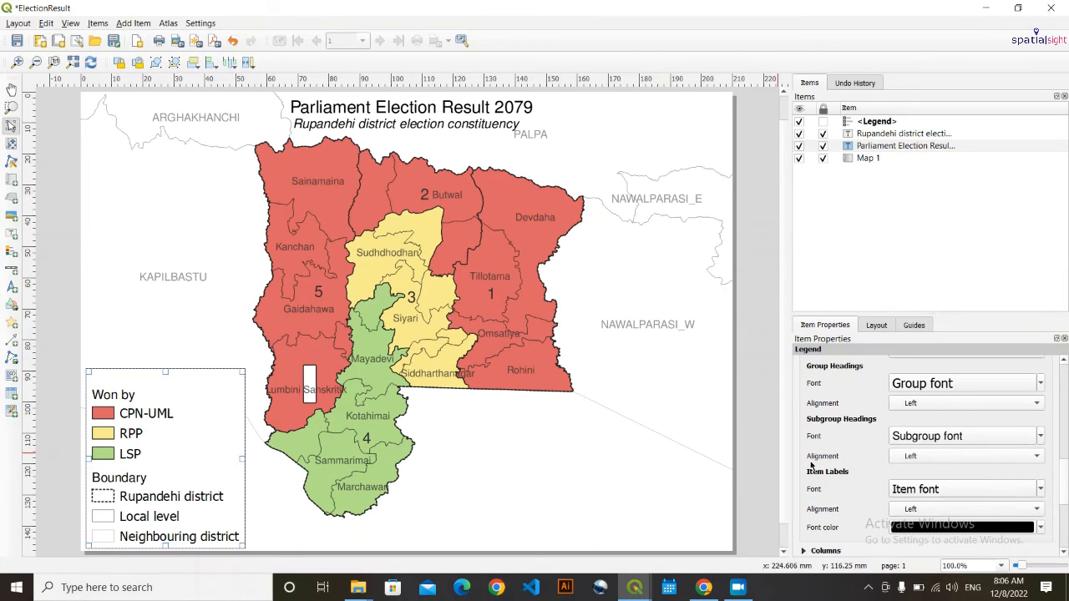
click(1040, 437)
click(1040, 443)
click(1040, 438)
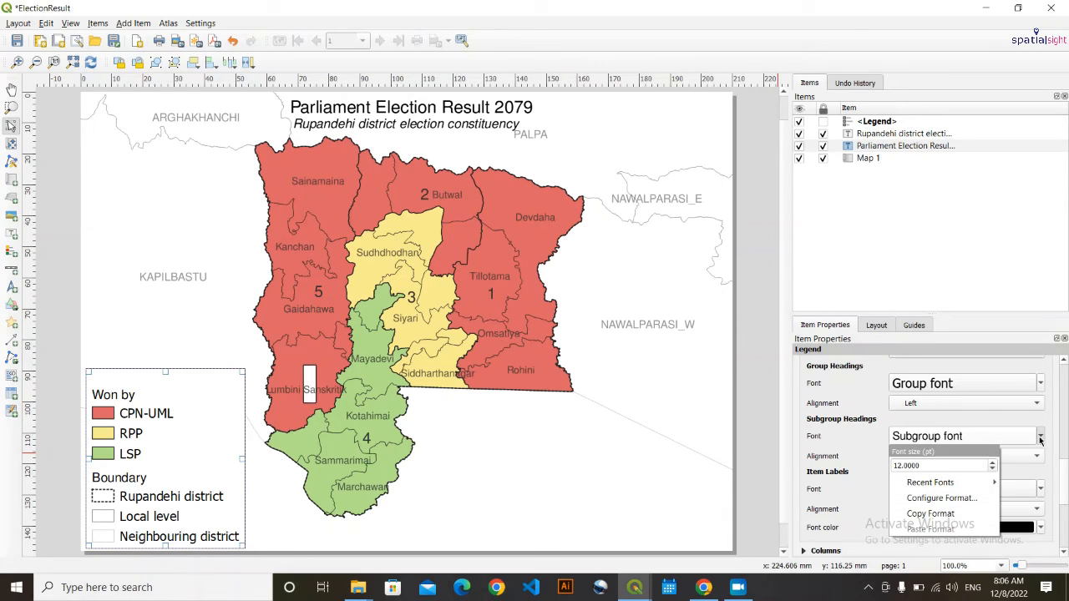
click(992, 468)
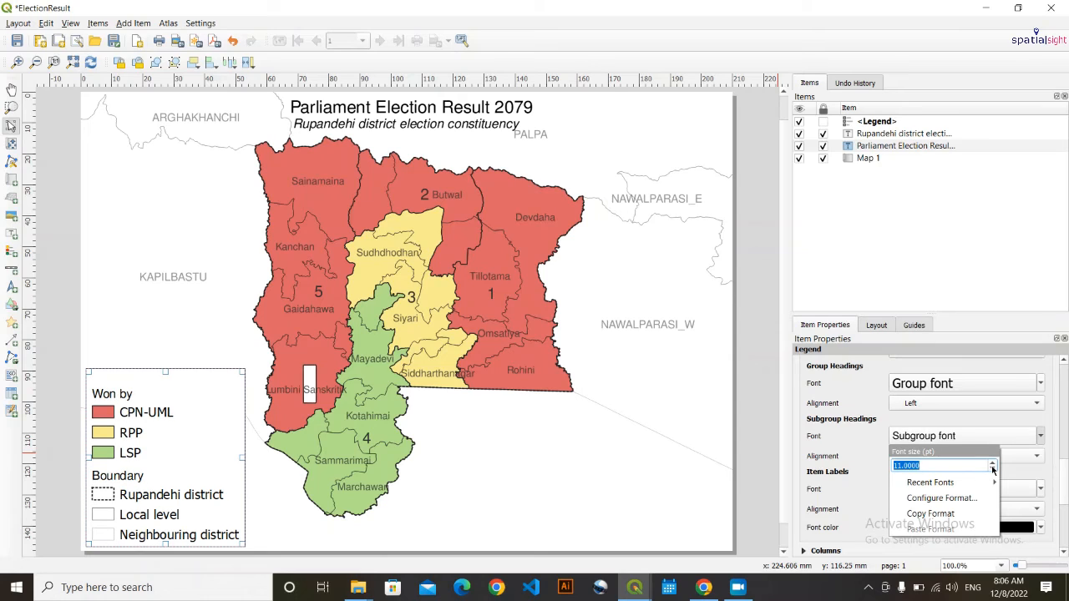
click(849, 449)
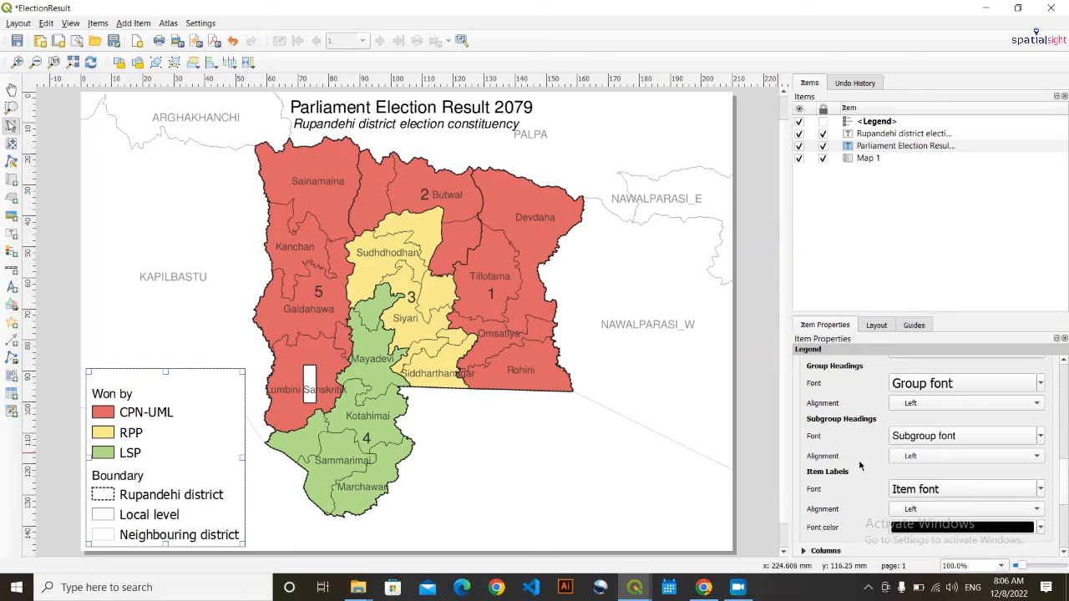
- Set the legend's item labels to the FreeSans font at 10 pt and deselect the legend
scroll(860, 466, down, 1)
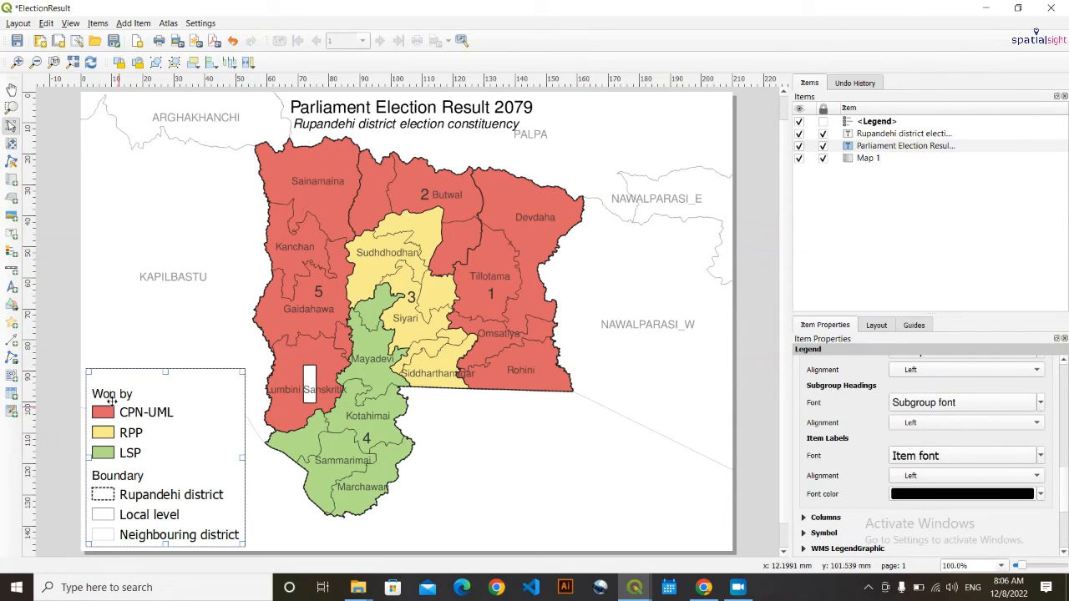
click(1040, 456)
mouse_move(983, 501)
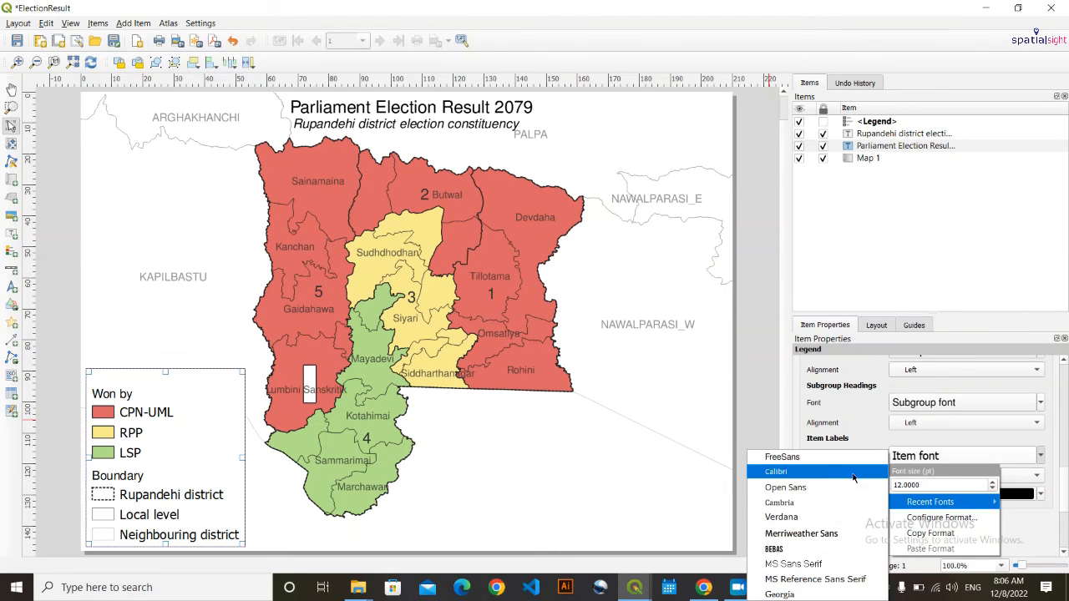
click(781, 457)
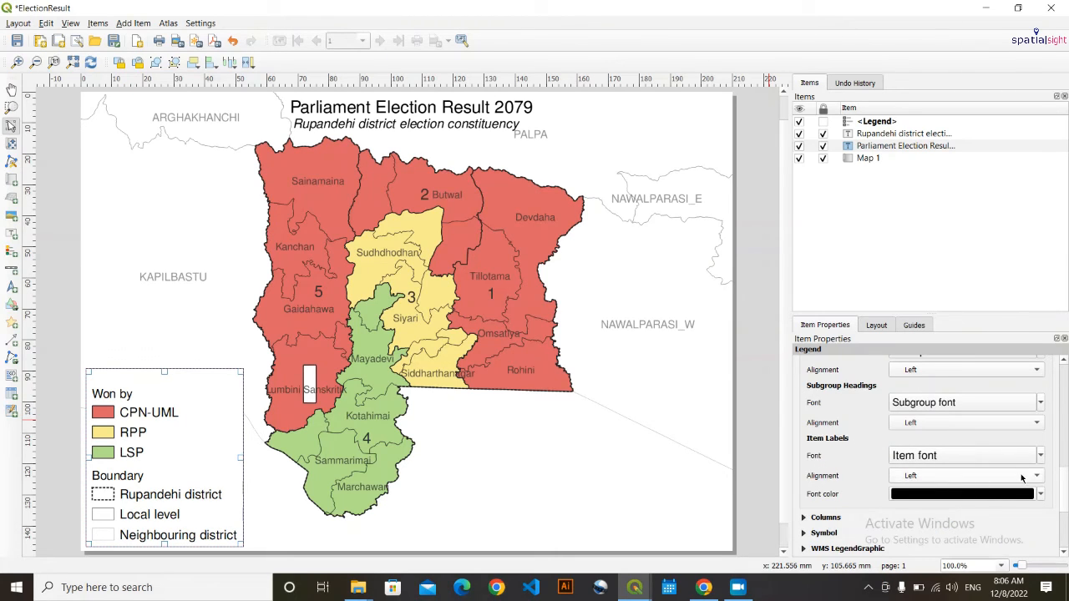
scroll(1006, 457, down, 1)
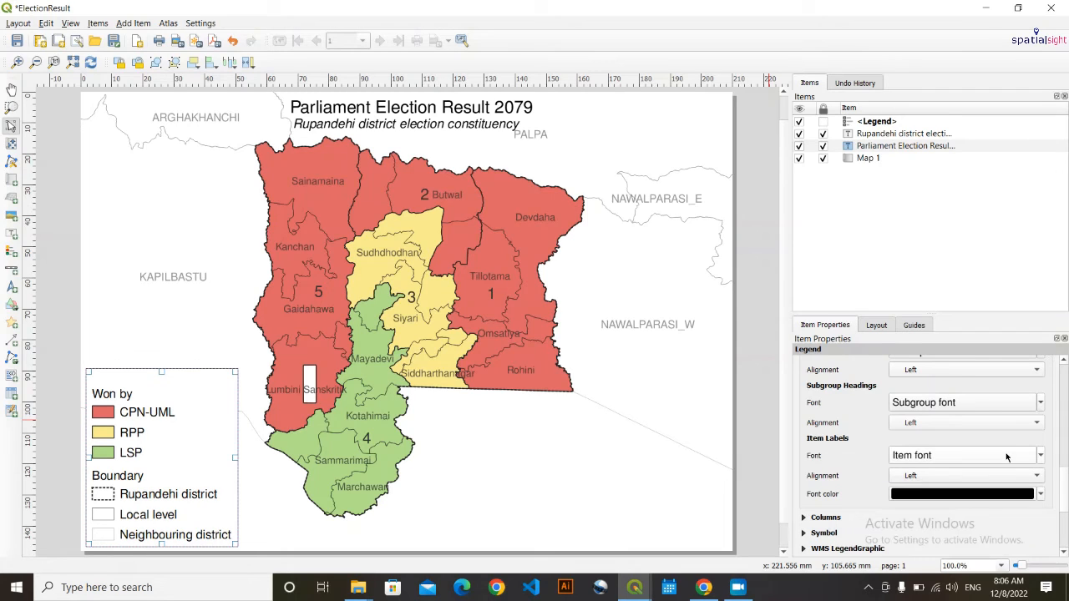
scroll(1007, 457, down, 1)
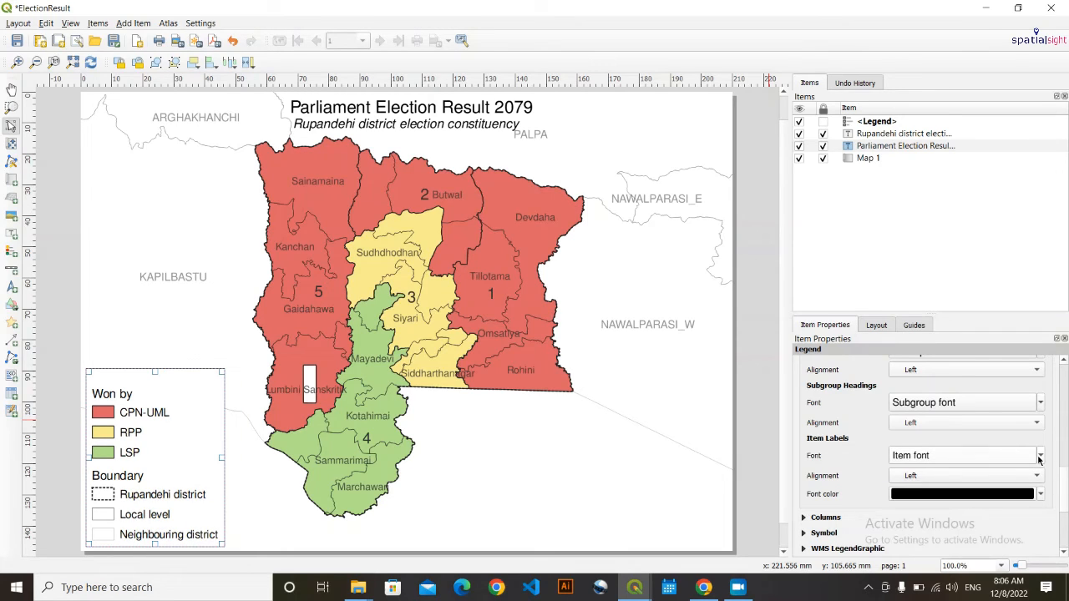
click(1040, 457)
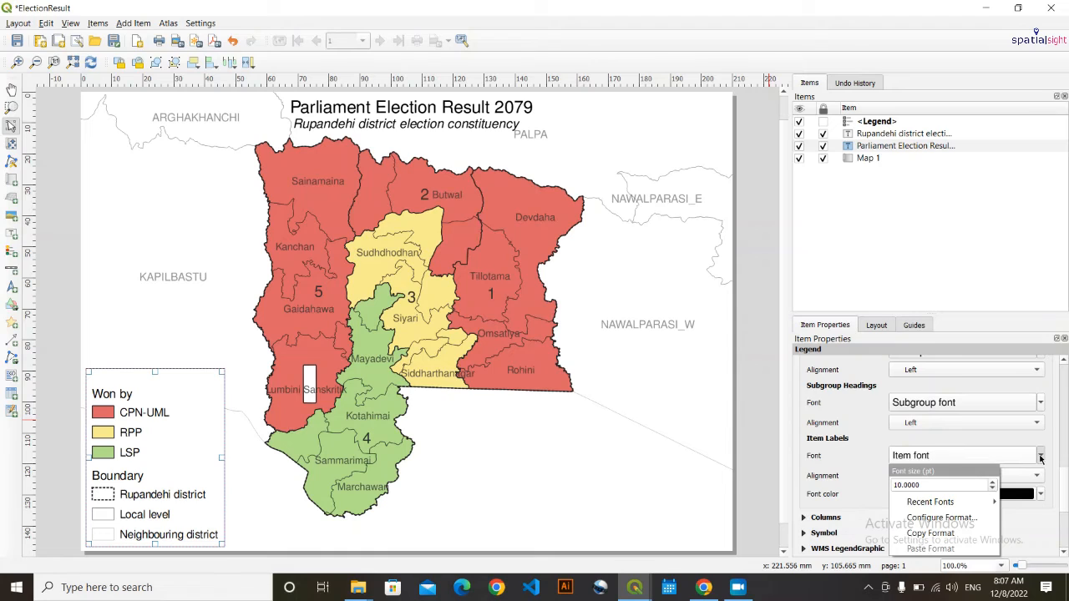
click(1039, 458)
click(1040, 403)
click(1041, 403)
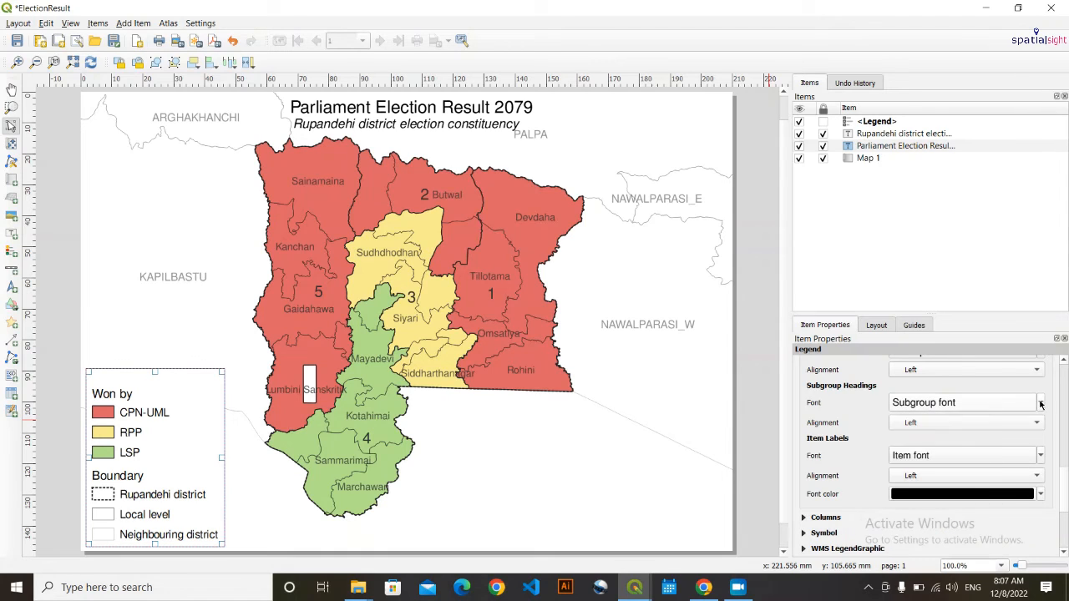
click(252, 495)
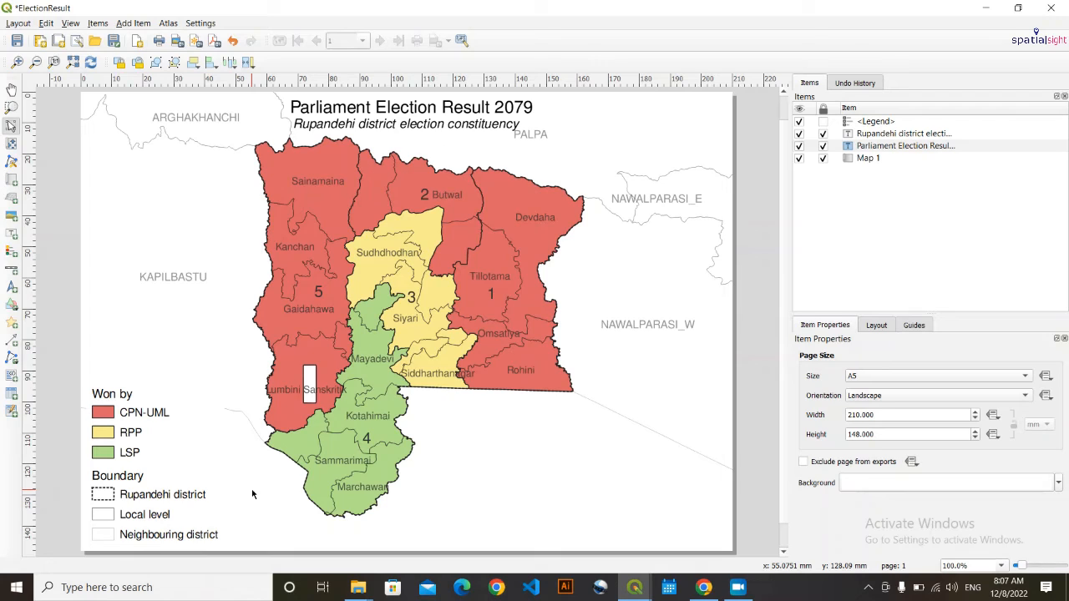
- Adjust the legend's position slightly within the page's lower-left corner and save the layout
drag(168, 492, 174, 494)
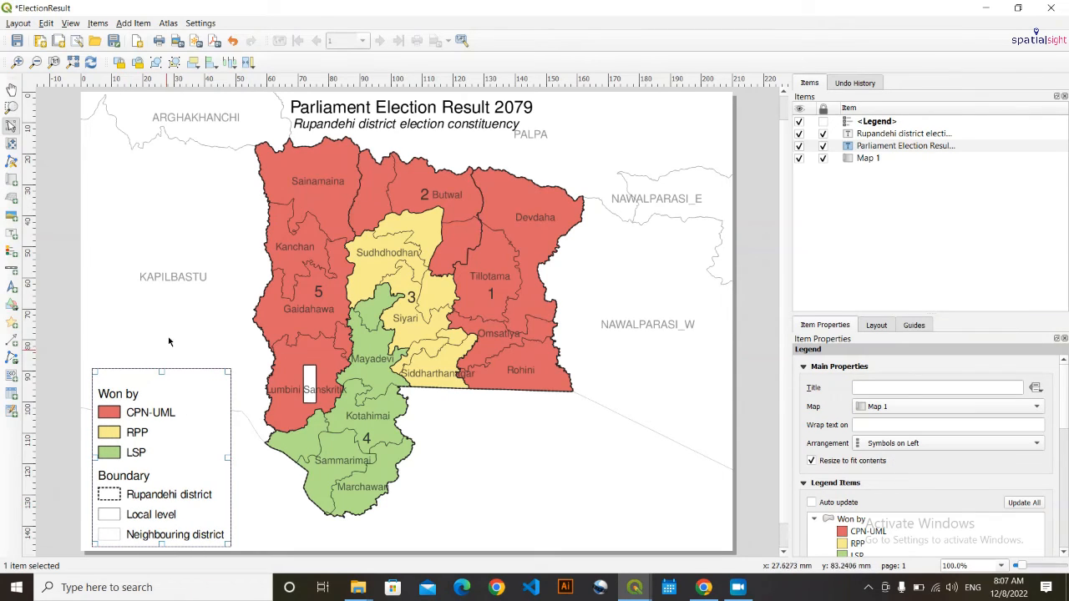
click(169, 314)
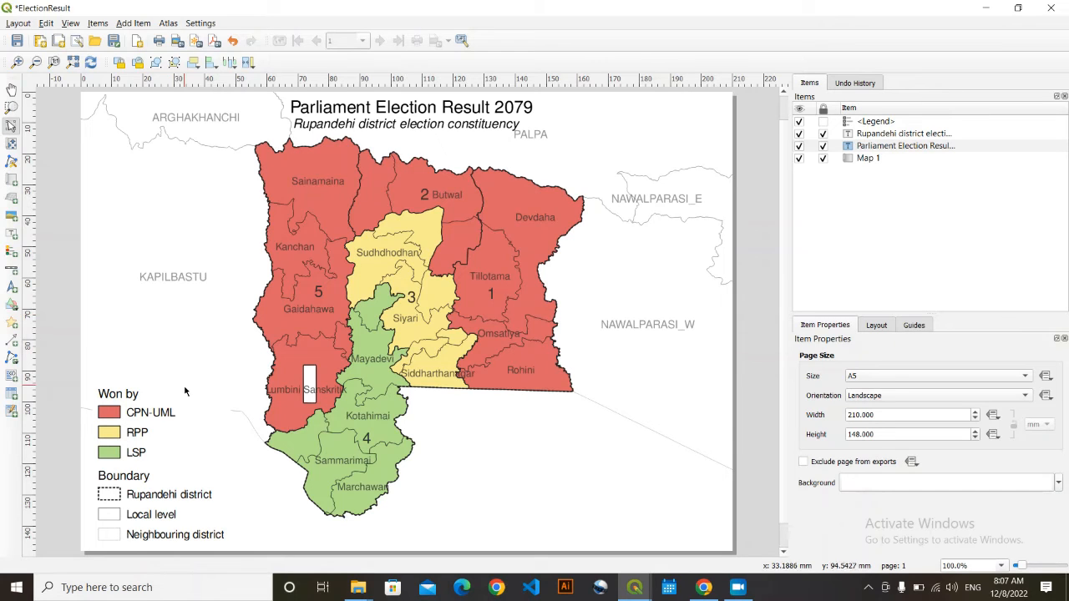
click(137, 431)
mouse_move(136, 431)
mouse_down()
mouse_move(197, 418)
mouse_move(147, 429)
mouse_up()
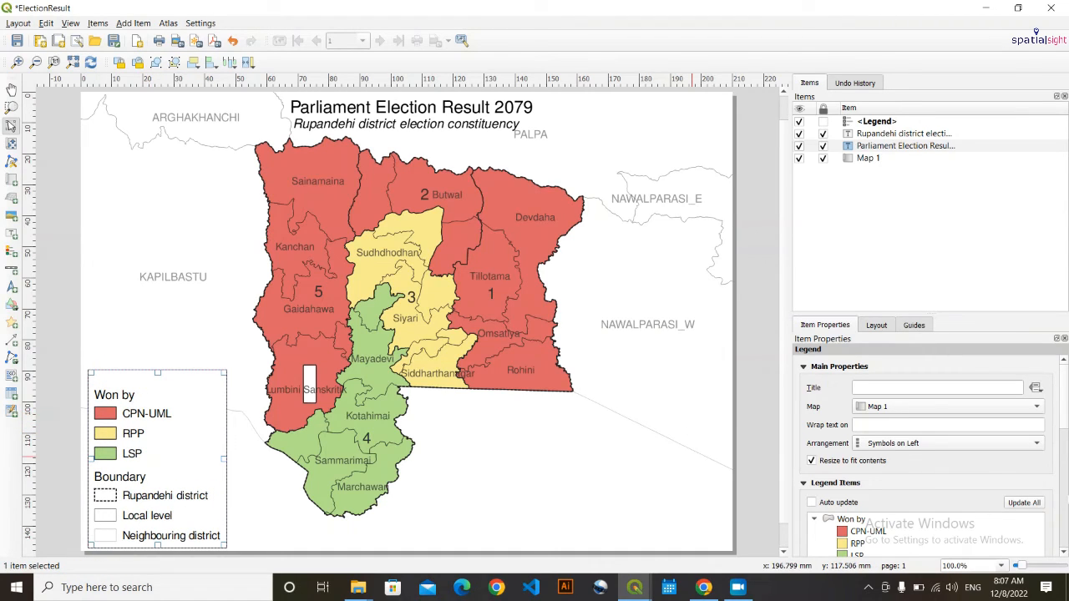
scroll(1049, 487, down, 2)
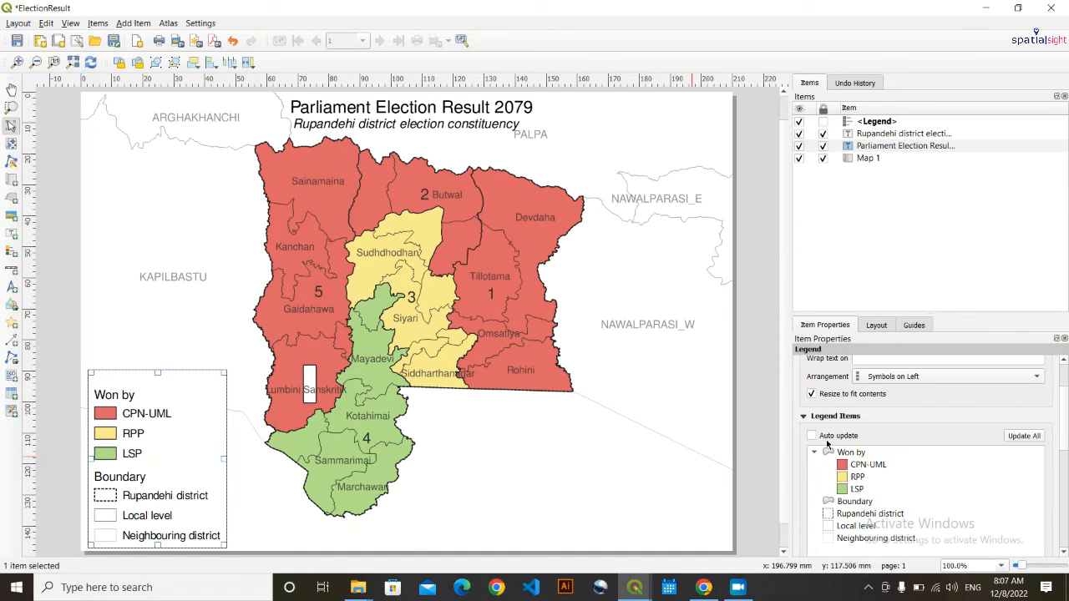
click(253, 501)
key(ctrl+s)
- Add a scale bar for Map 1 in the empty area below the district's southeastern border
click(944, 249)
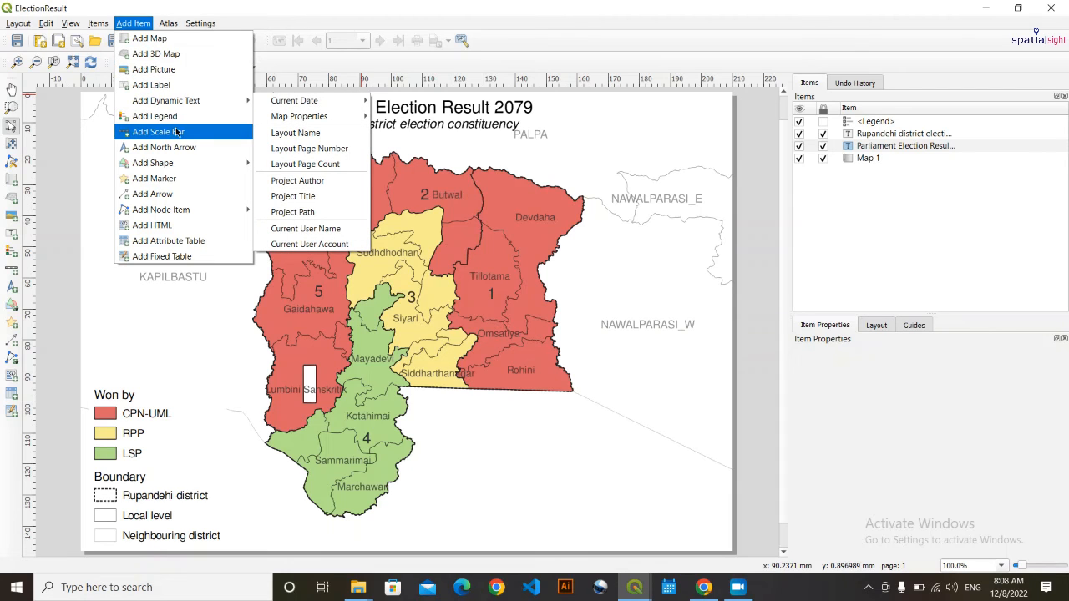
click(175, 134)
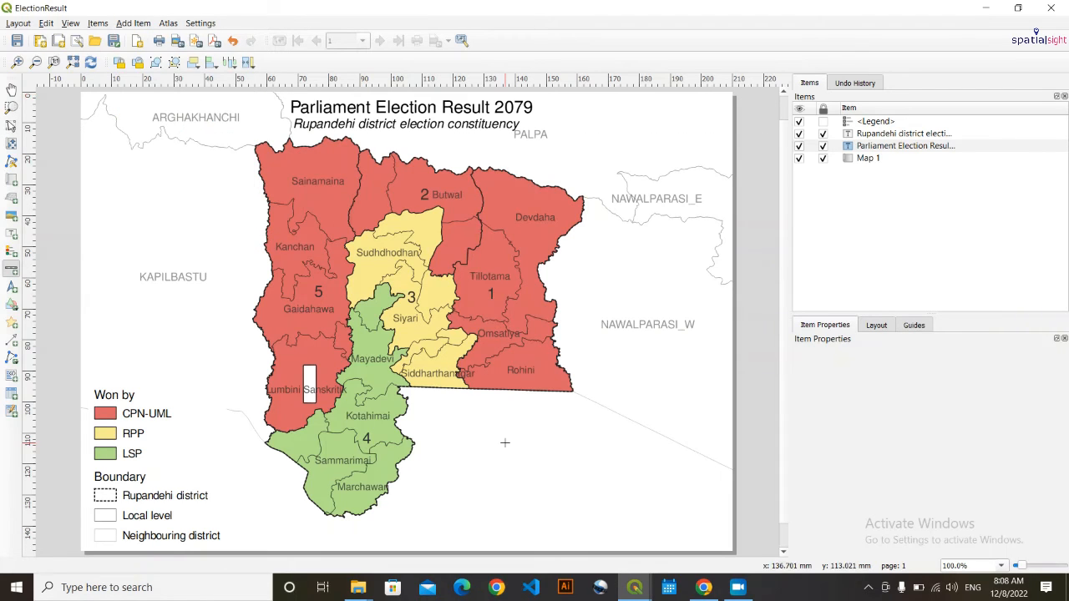
mouse_move(430, 441)
mouse_down()
mouse_move(516, 459)
mouse_move(602, 454)
mouse_up()
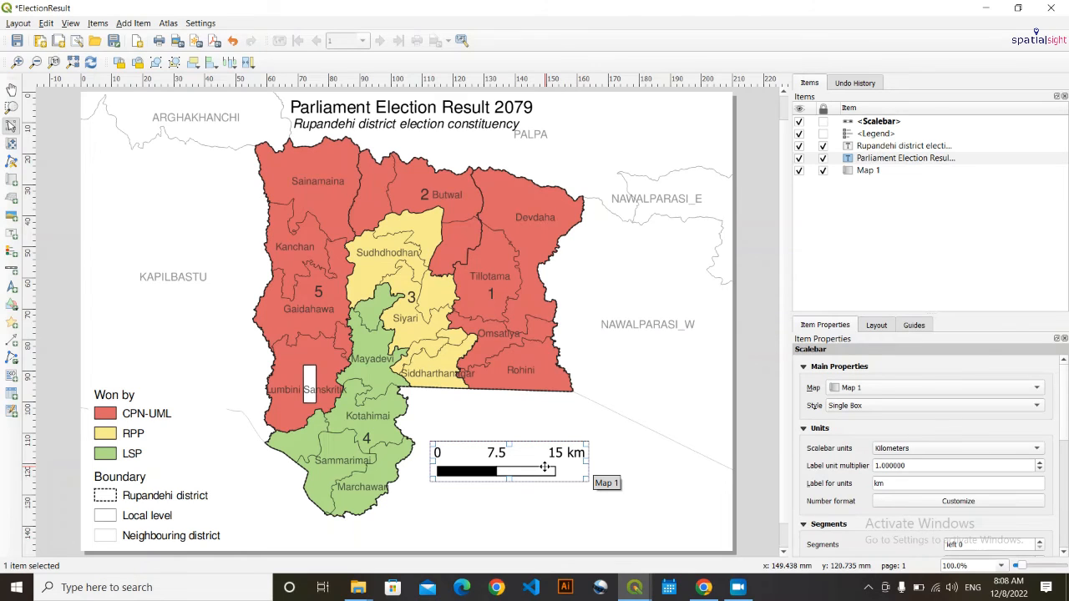
- Try the scale bar with three right segments and return it to two
scroll(805, 486, down, 2)
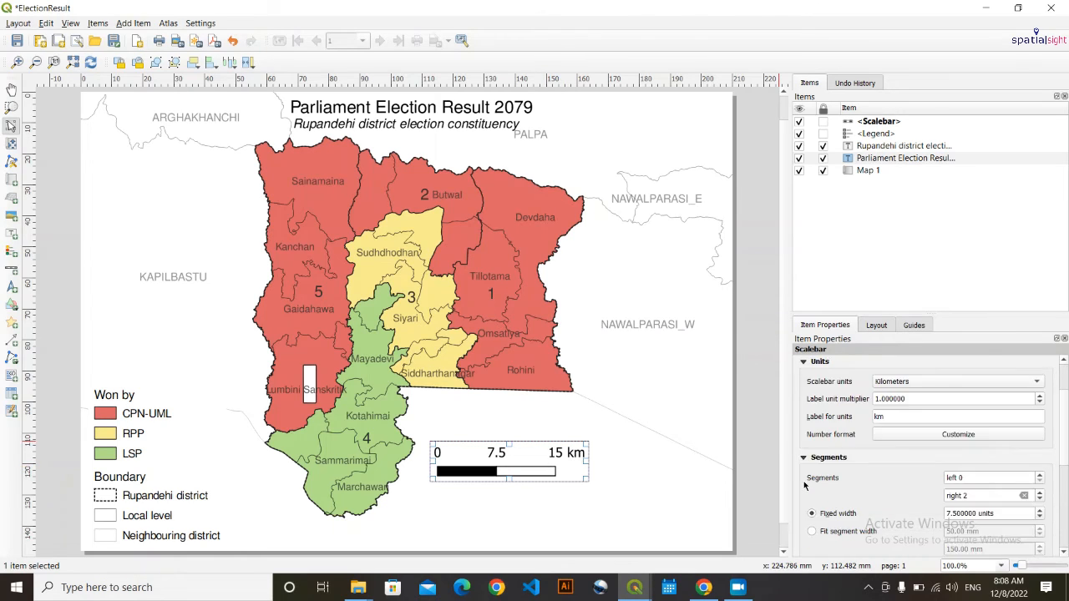
scroll(804, 484, down, 3)
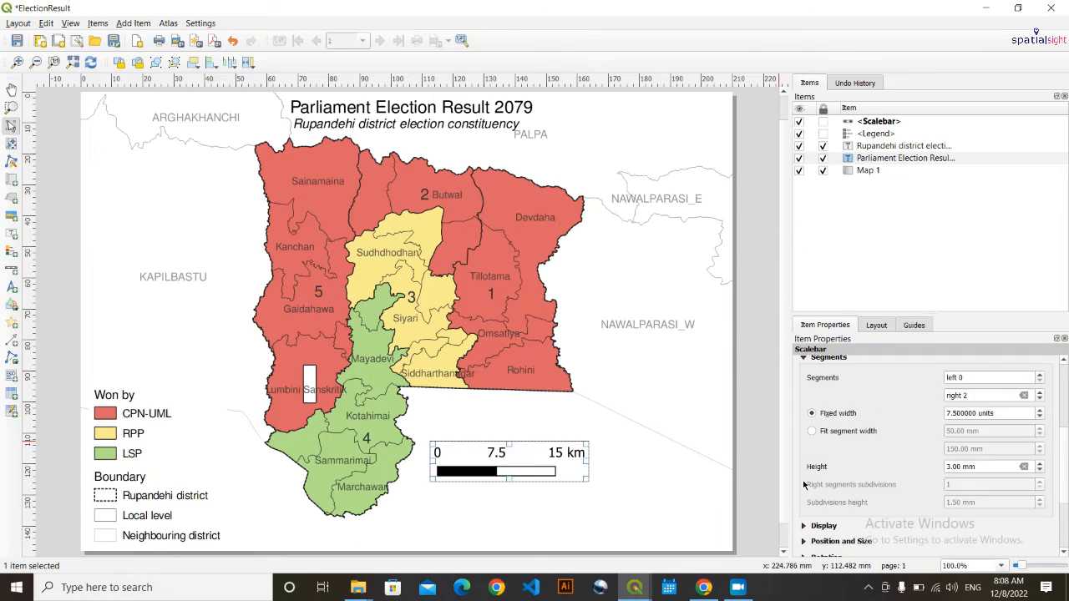
scroll(803, 480, up, 1)
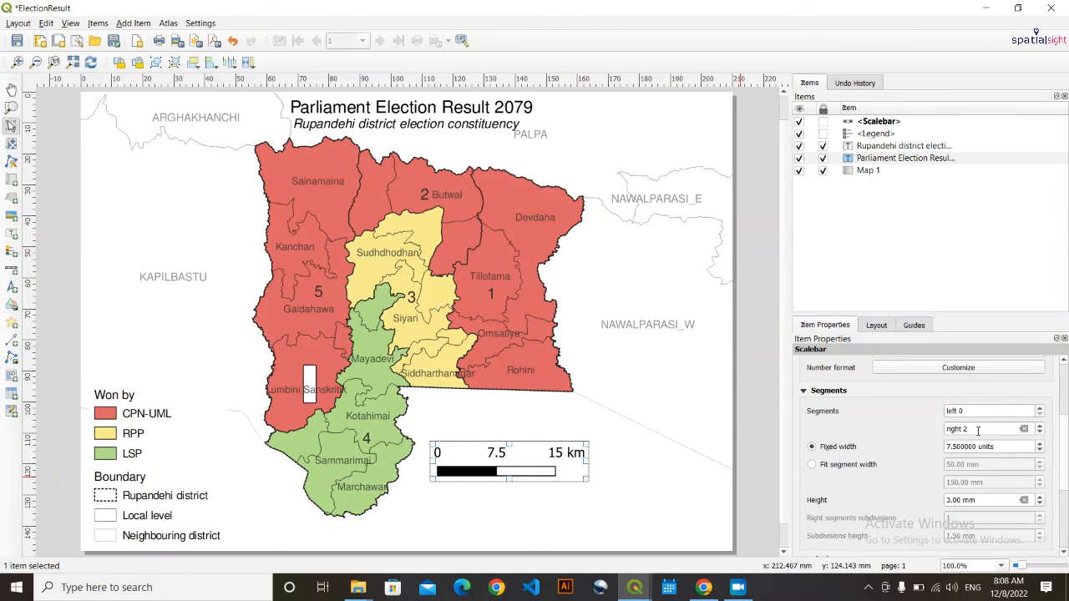
scroll(978, 430, up, 1)
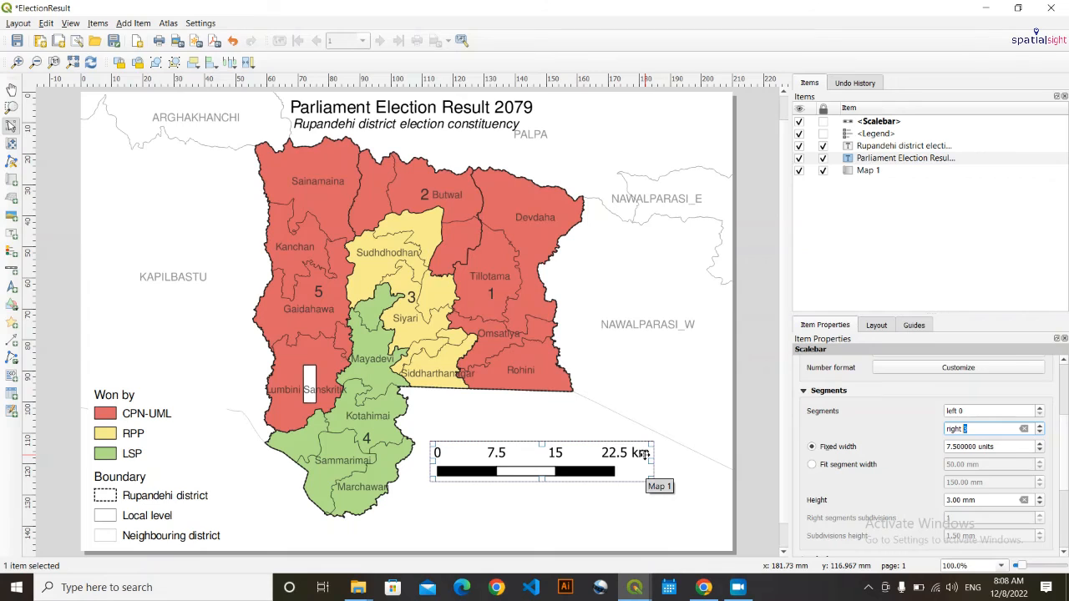
scroll(979, 427, down, 1)
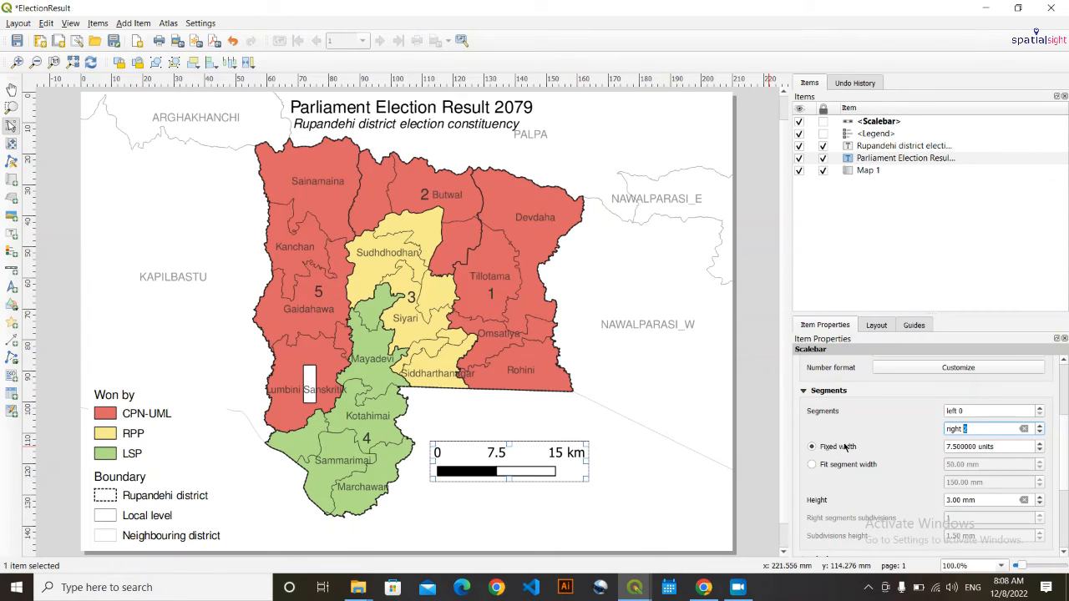
- Set the scale bar's style to Line Ticks Up and deselect it
scroll(837, 455, up, 3)
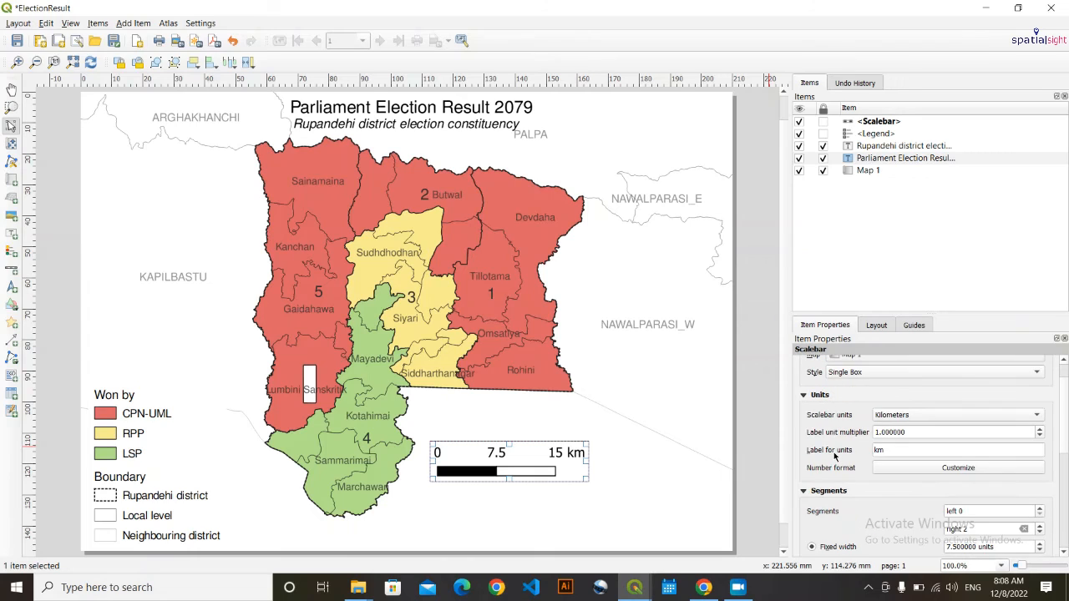
scroll(835, 455, up, 1)
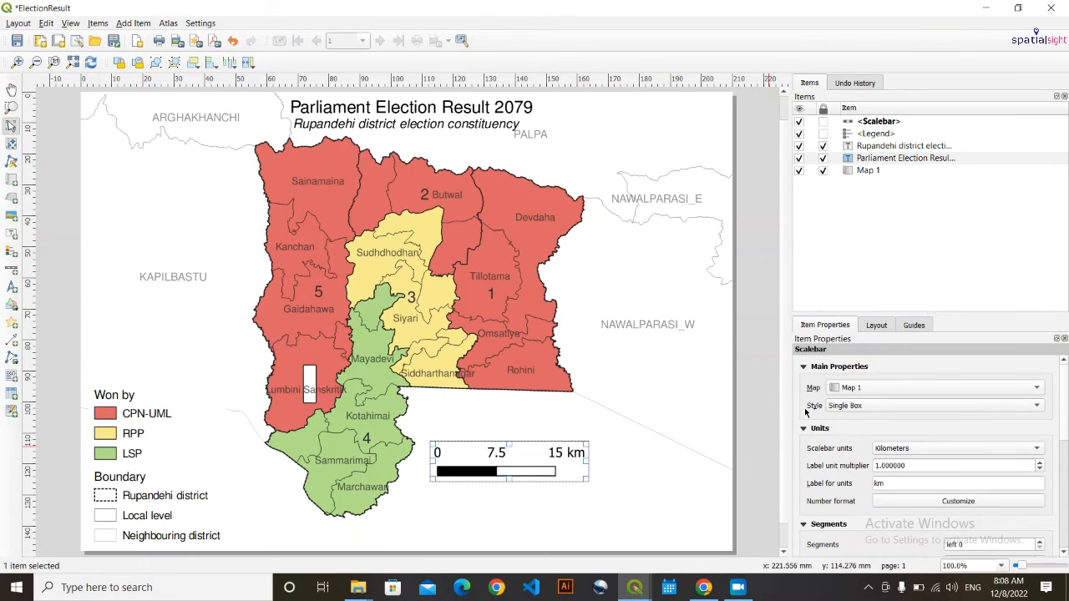
click(863, 405)
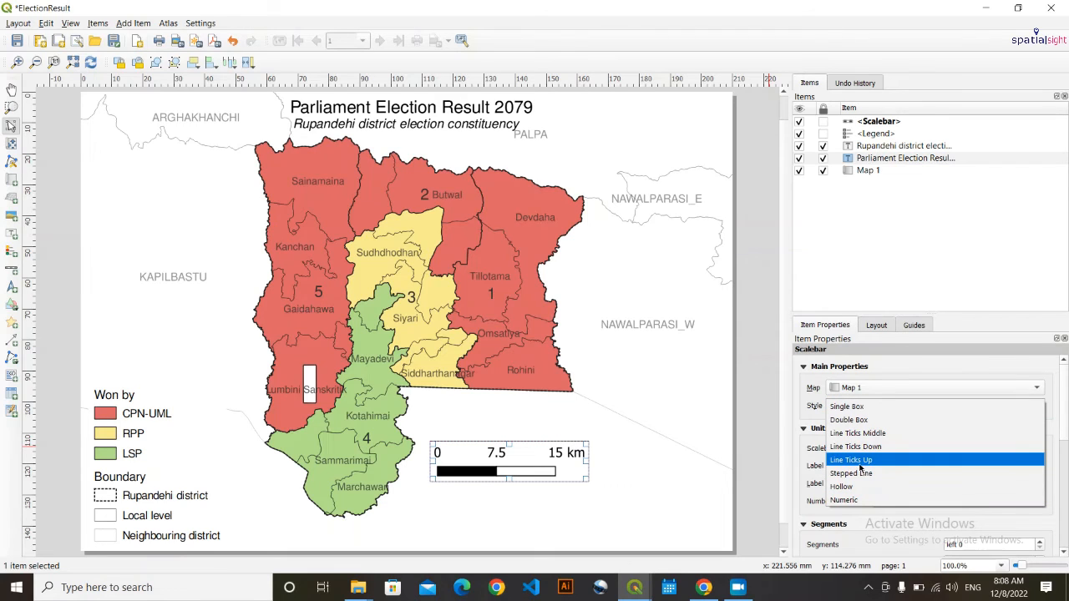
click(870, 461)
click(661, 472)
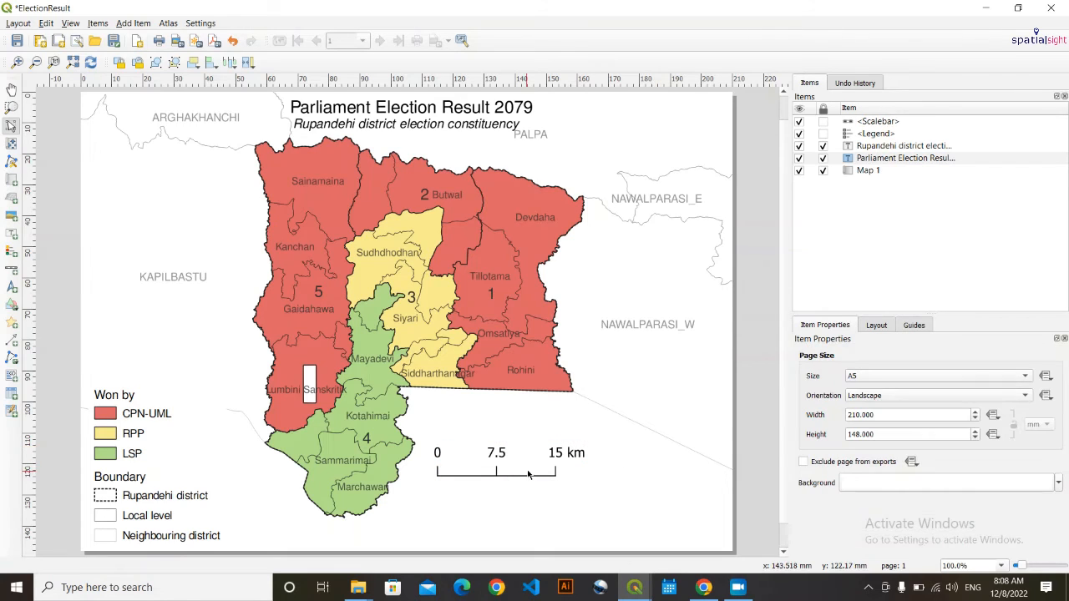
- Set the scale bar's height to 2 mm
click(529, 470)
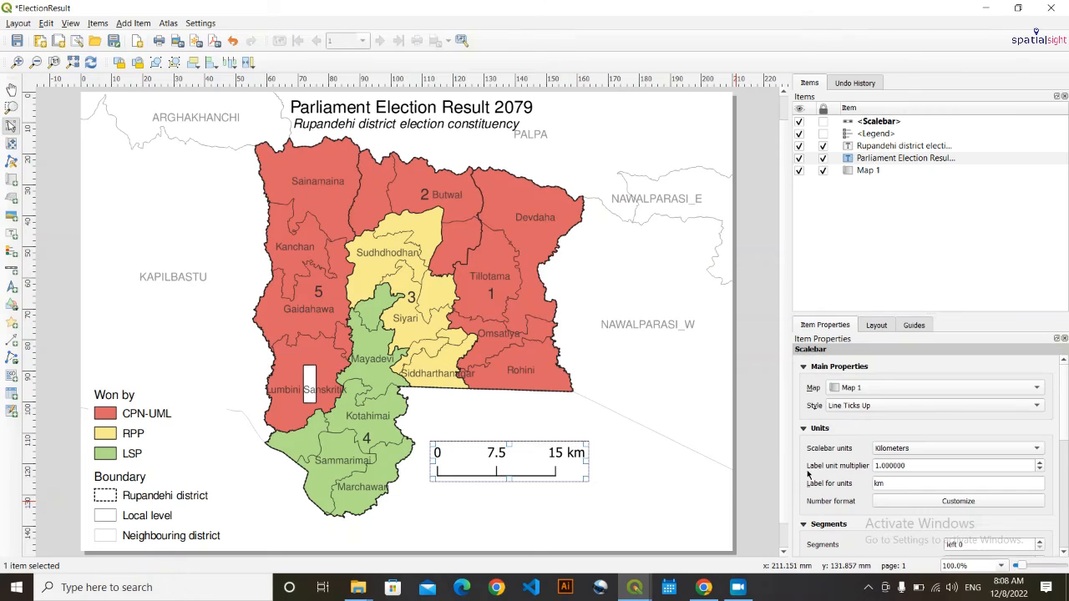
scroll(806, 474, down, 4)
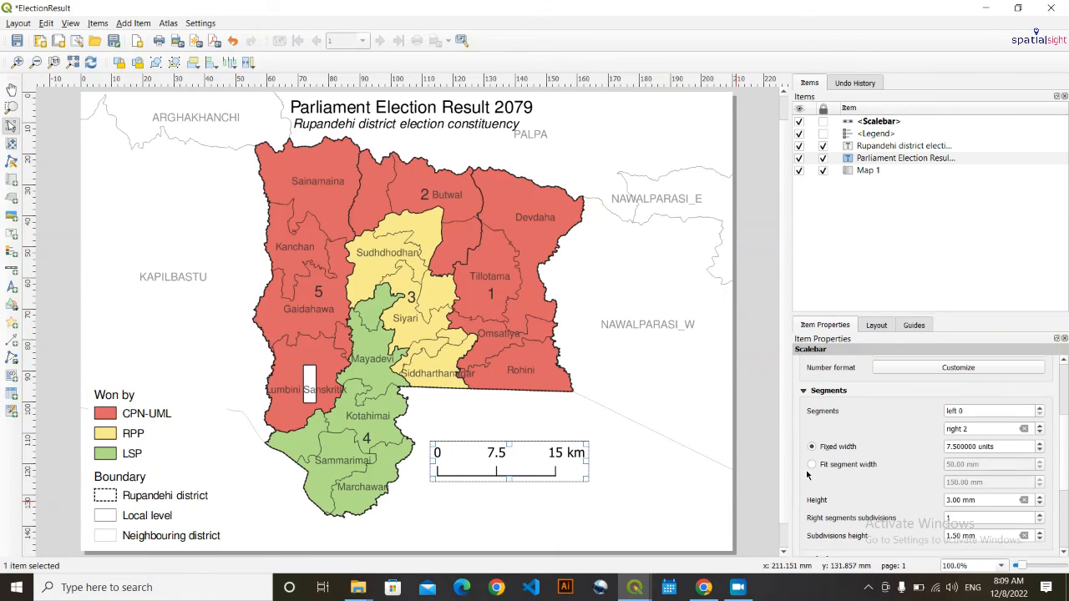
scroll(806, 470, down, 3)
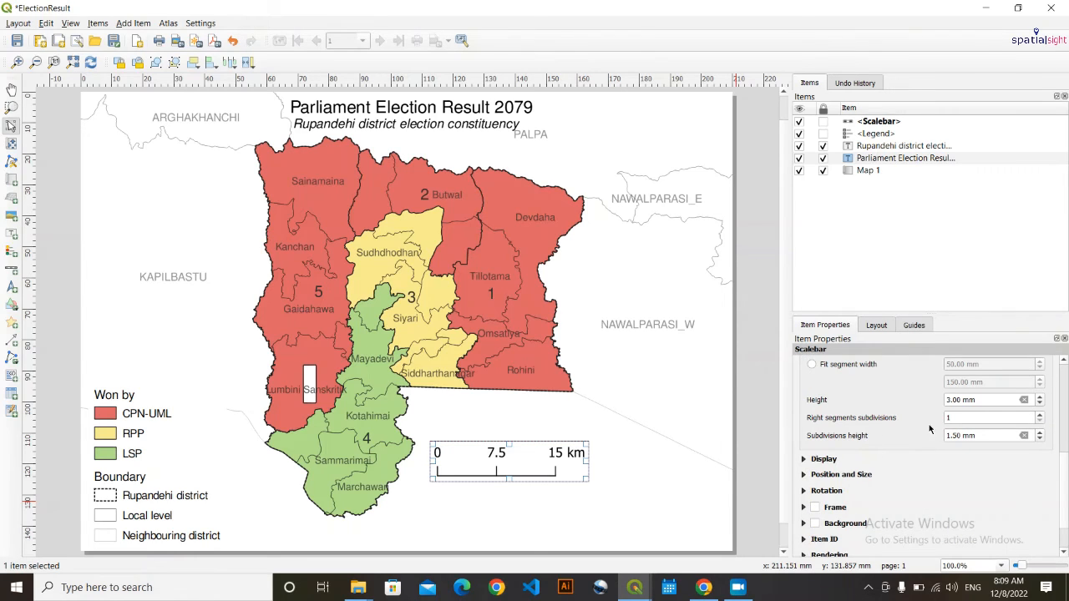
scroll(979, 401, down, 1)
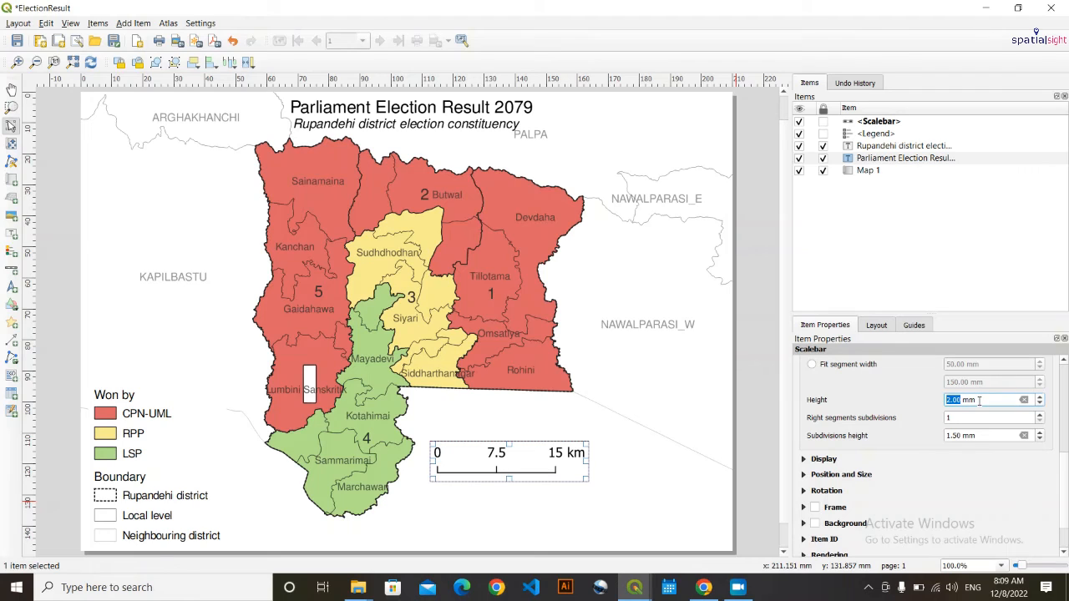
scroll(978, 401, down, 1)
scroll(978, 400, up, 1)
click(881, 414)
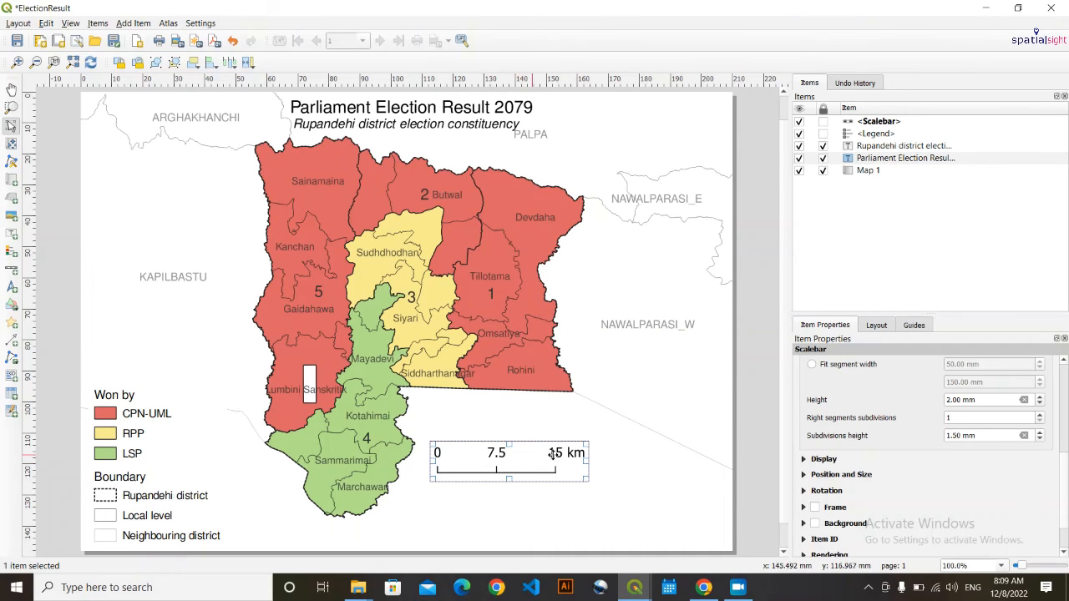
- Set the scale bar's label font to FreeSans at 10 pt
click(803, 458)
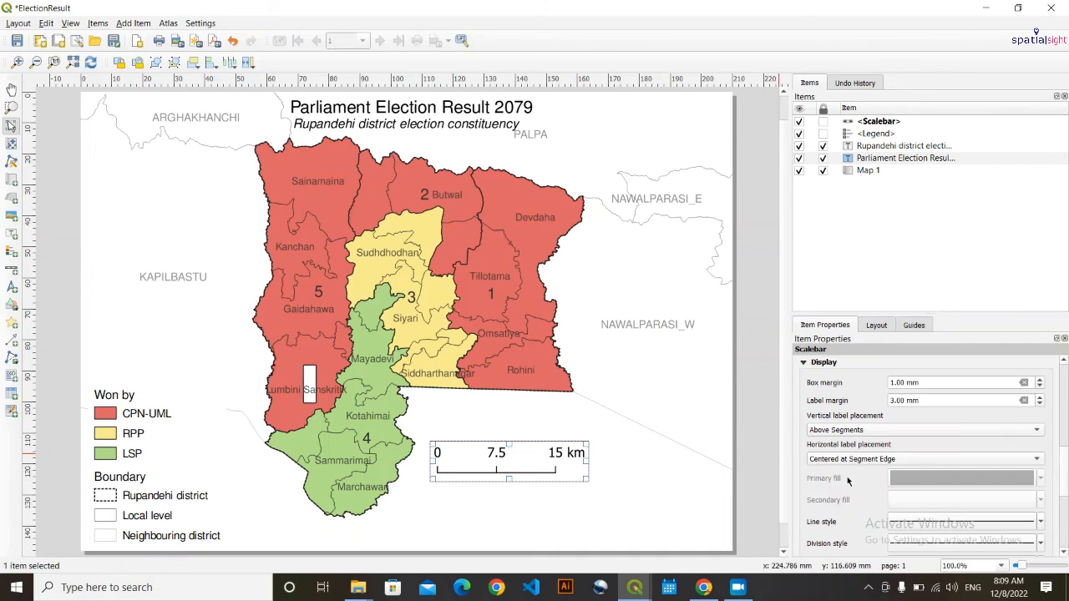
scroll(845, 482, down, 4)
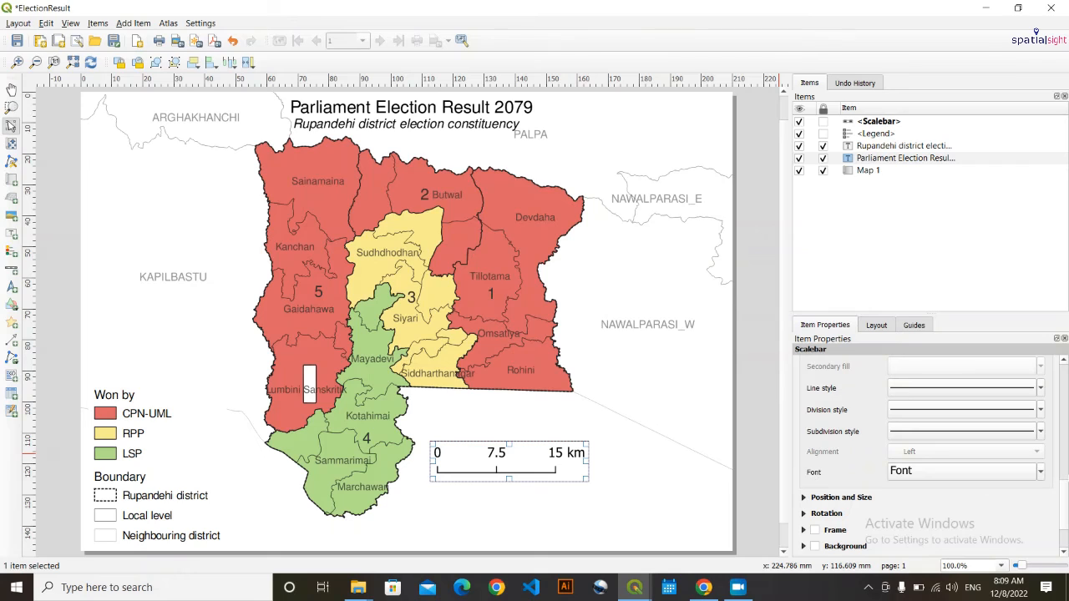
click(1040, 473)
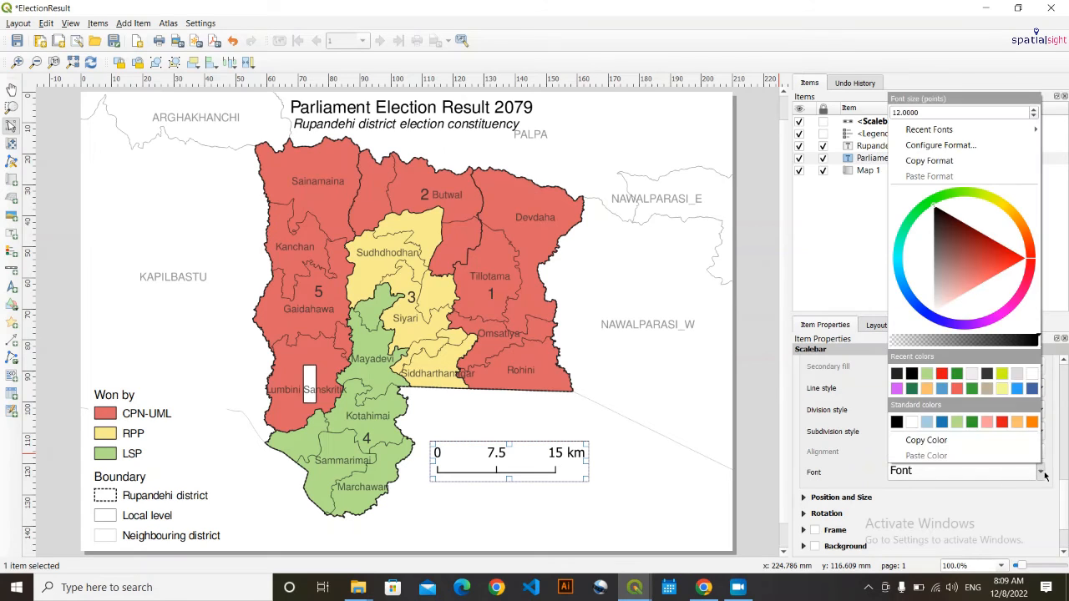
mouse_move(946, 131)
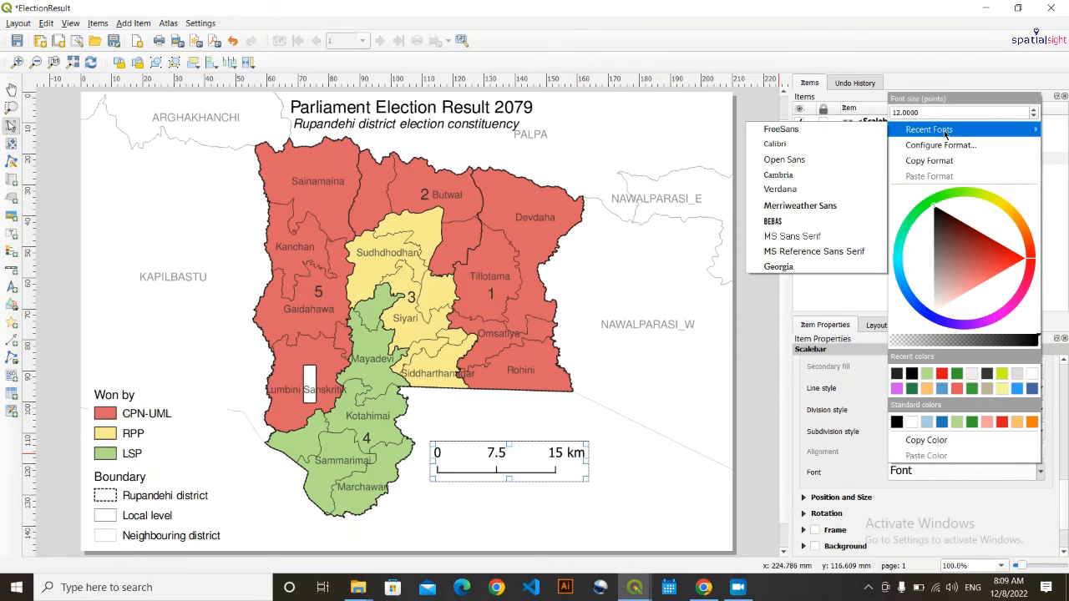
click(850, 133)
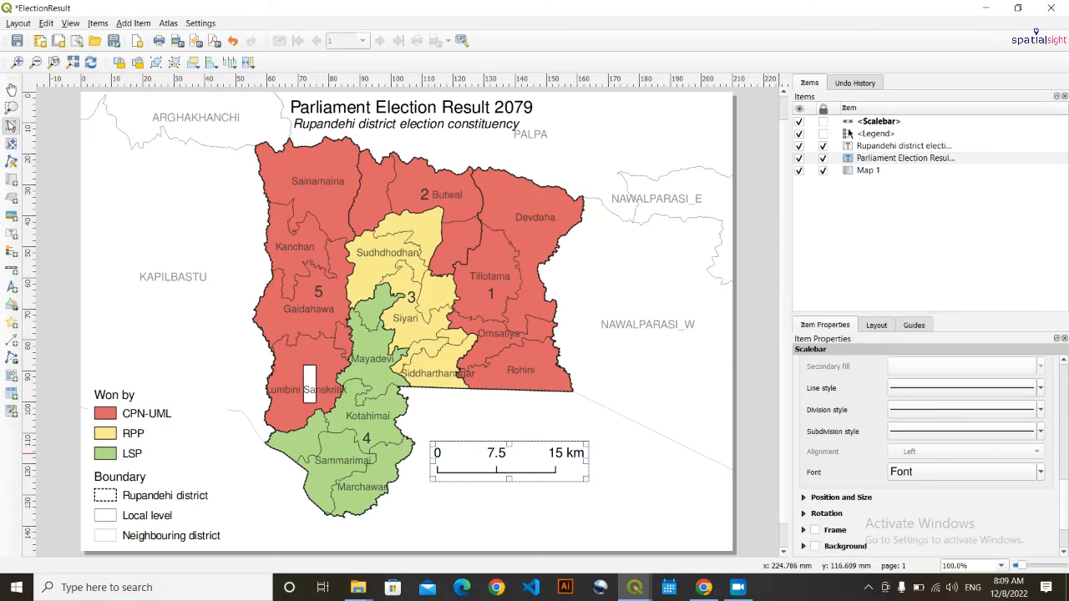
click(1040, 472)
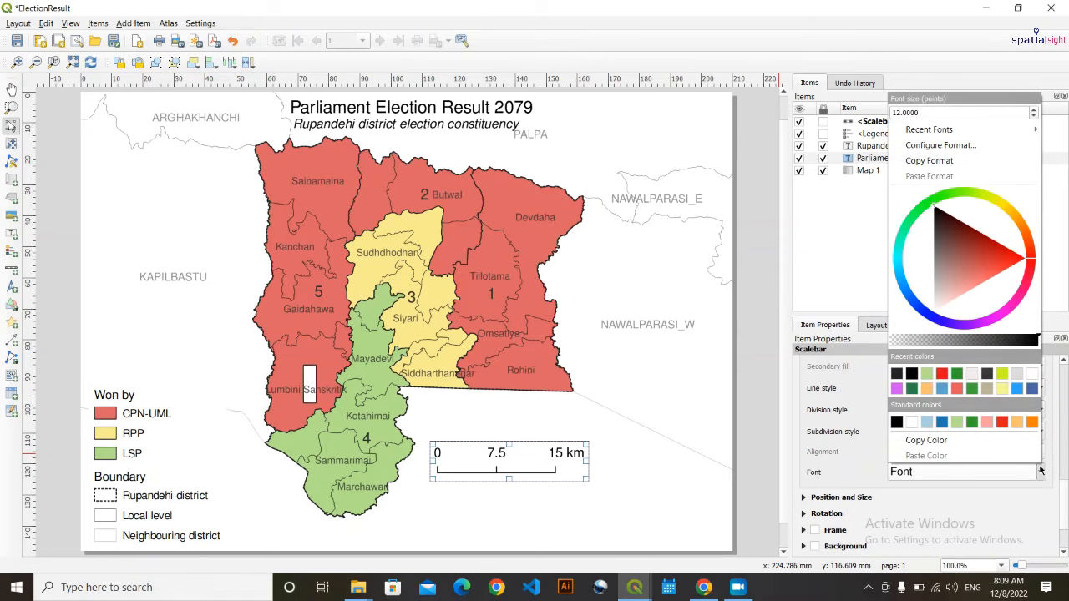
click(1033, 117)
click(1033, 118)
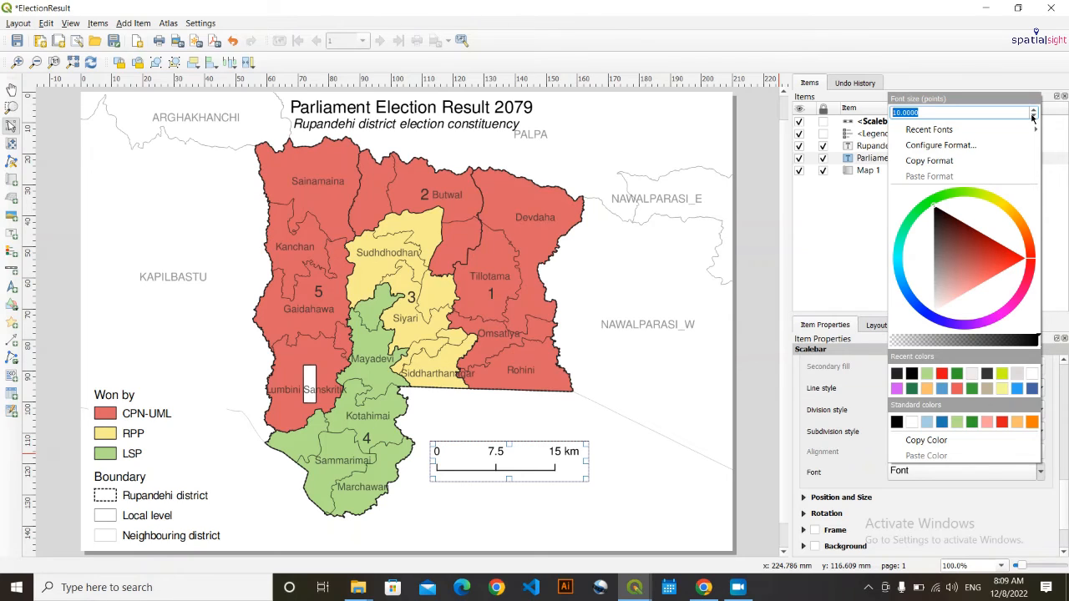
click(1032, 117)
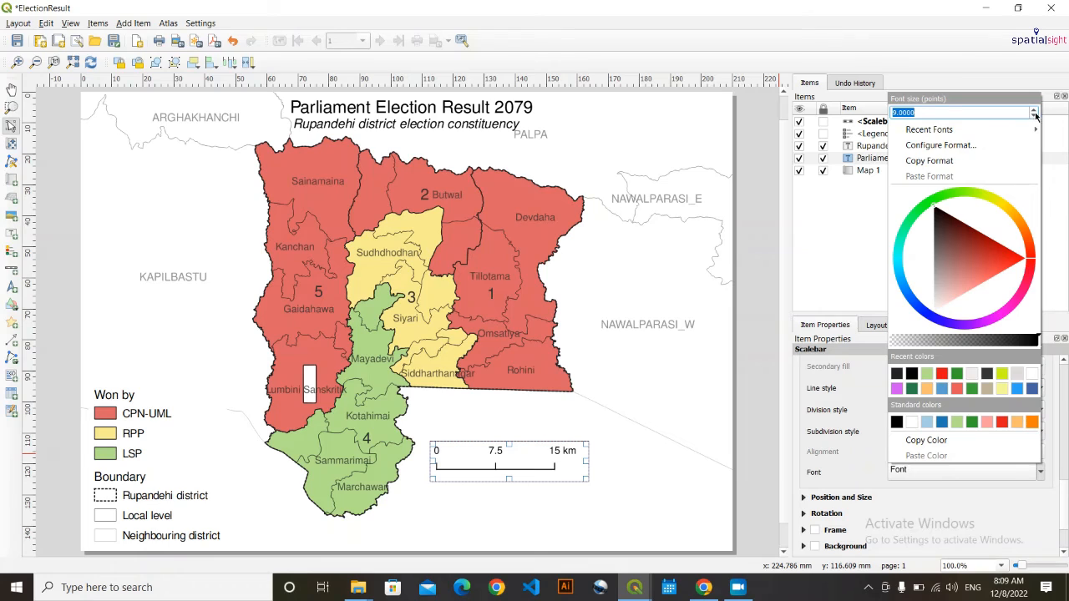
click(1034, 111)
click(676, 420)
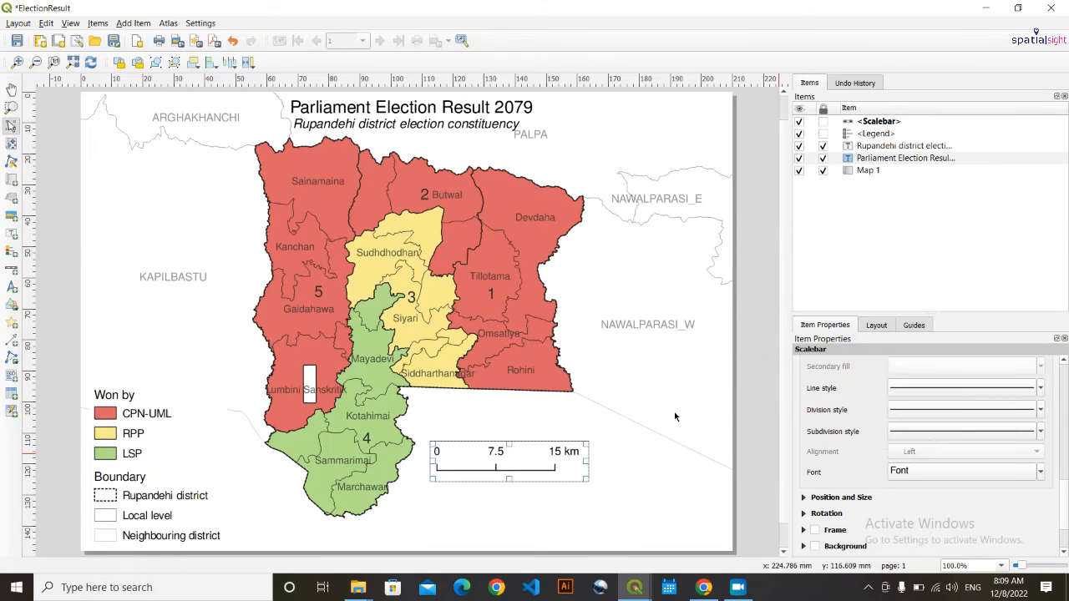
- Nudge the scale bar east and slightly down into the empty area below the district's southeastern border, and deselect it
click(532, 459)
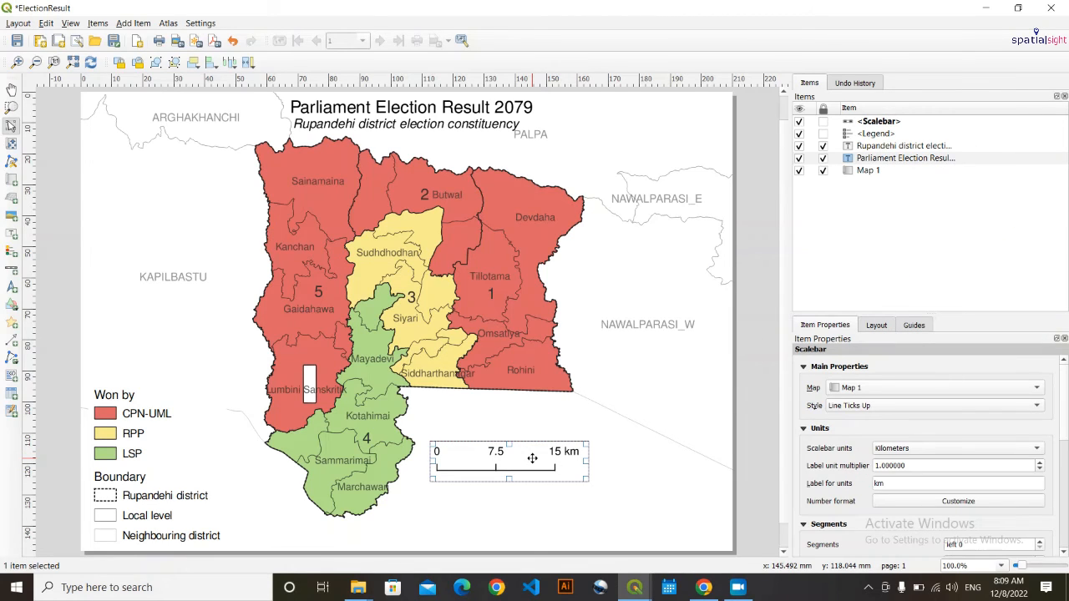
key(Right)
key(Right)
key(Right)
key(Right)
key(Right)
key(Right)
key(Right)
key(Right)
key(Right)
key(Right)
key(Right)
key(Right)
key(Right)
key(Right)
key(Right)
key(Right)
key(Right)
key(Right)
key(Right)
key(Right)
key(Down)
key(Down)
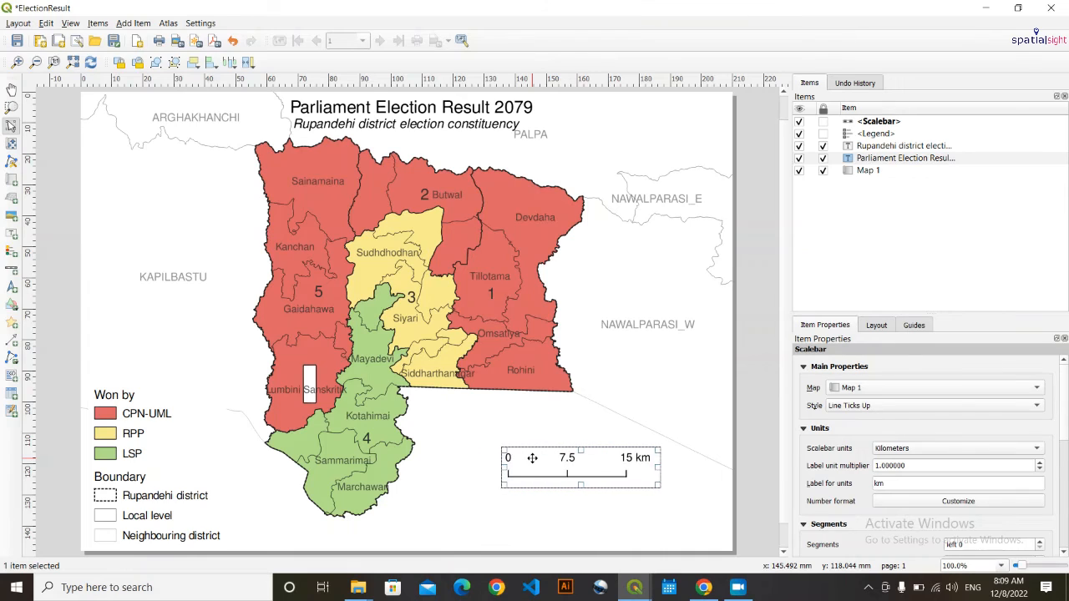
key(Right)
key(Right)
key(Right)
key(Right)
key(Right)
key(Right)
key(Right)
key(Right)
key(Right)
key(Right)
key(Right)
key(Right)
key(Right)
key(Right)
key(Up)
key(Left)
key(Left)
key(Left)
key(Left)
key(Left)
key(Left)
key(Left)
key(Left)
key(Left)
key(Left)
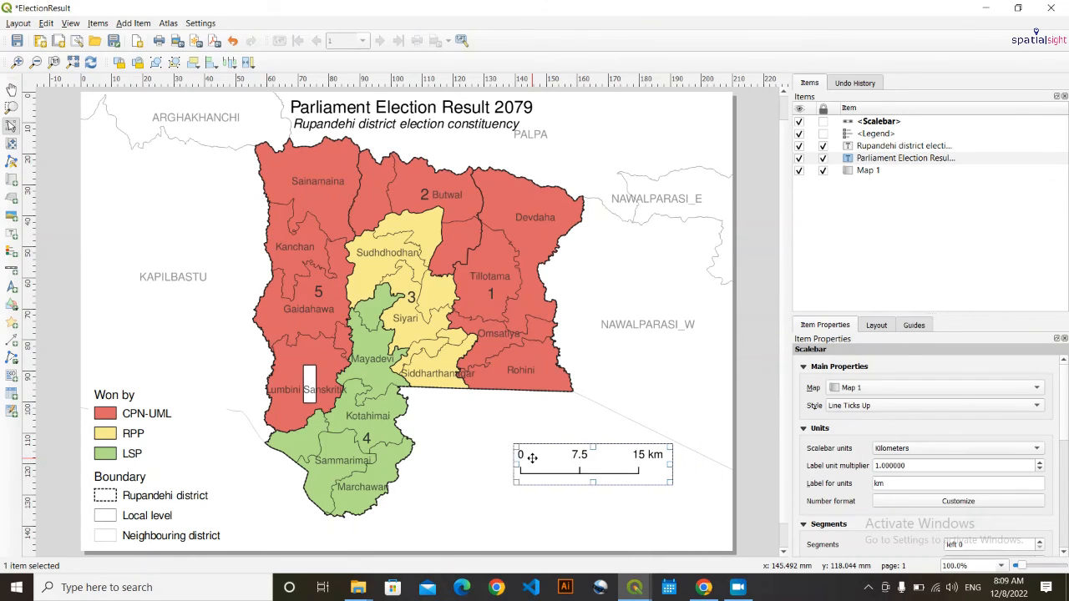
key(Left)
key(Left)
key(Left)
key(Left)
key(Left)
key(Left)
key(Left)
key(Left)
key(Left)
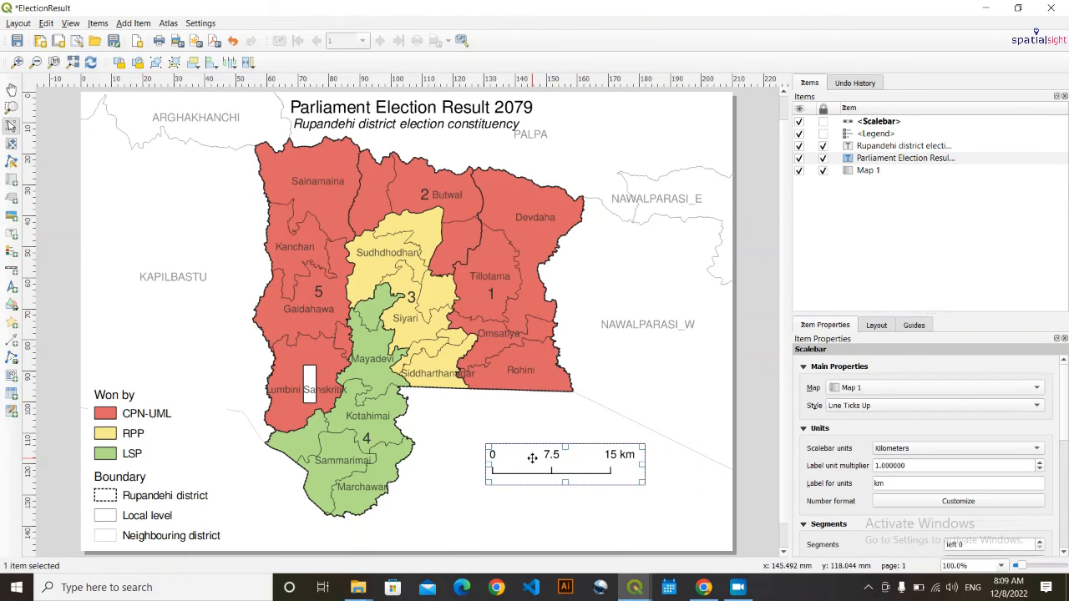
click(546, 424)
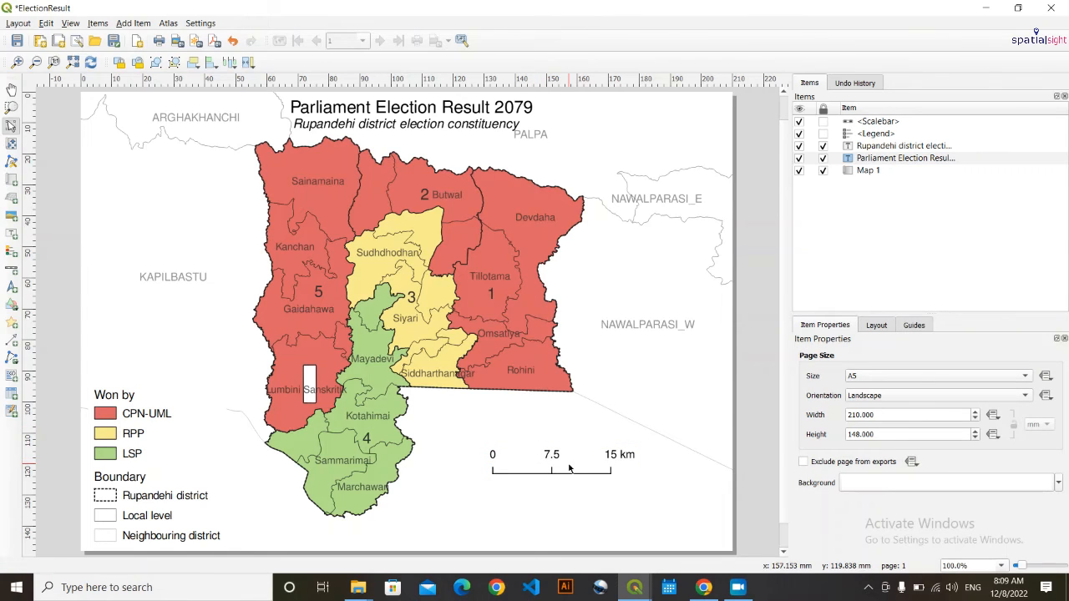
click(569, 469)
click(542, 433)
- Lock the scale bar and legend, and delete the placeholder "Lorem ipsum" label
click(822, 122)
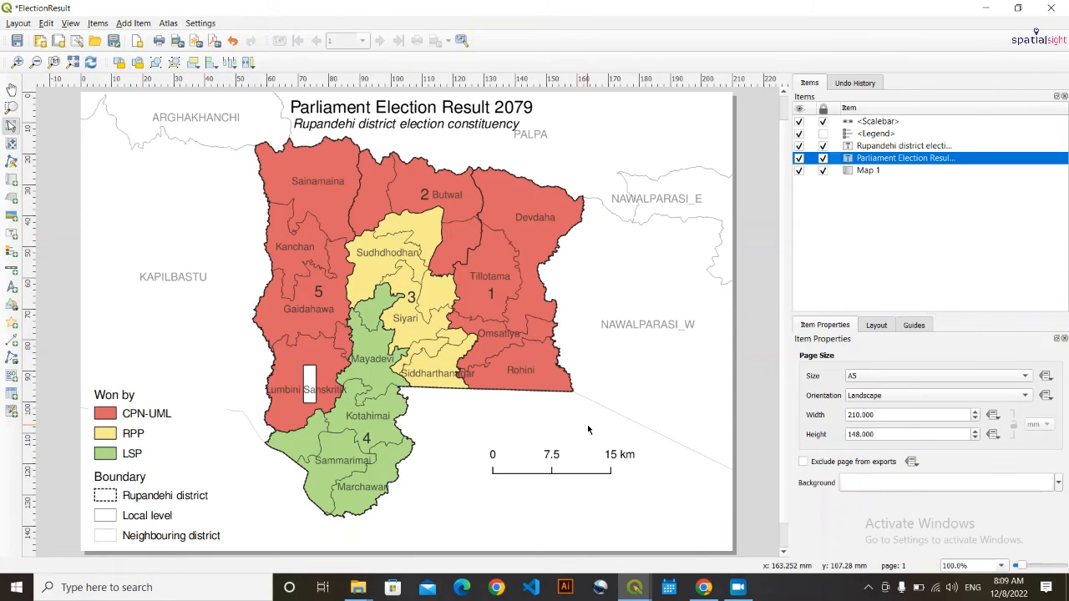
click(823, 134)
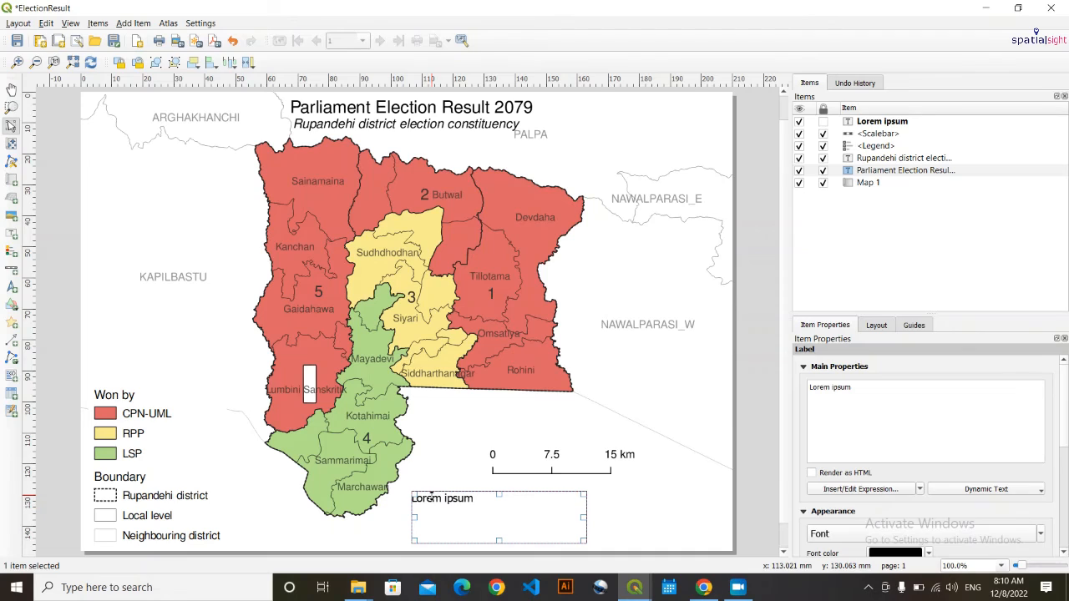
key(Delete)
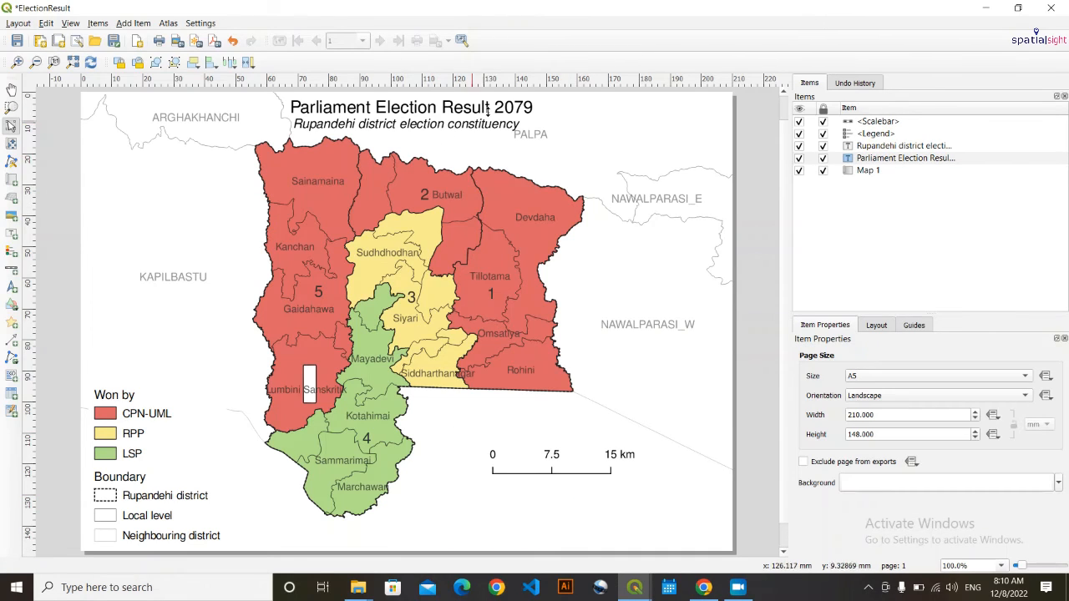
- Unlock the "Rupandehi district election constituency" subtitle, duplicate it, and place the copy below the scale bar
click(822, 145)
click(490, 125)
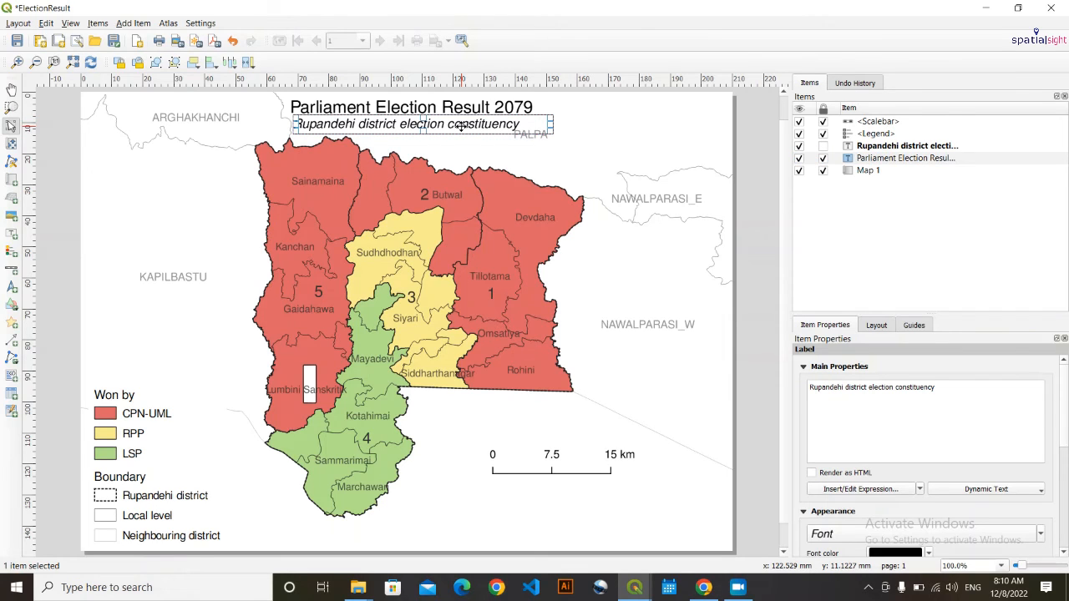
key(ctrl+v)
drag(547, 130, 476, 526)
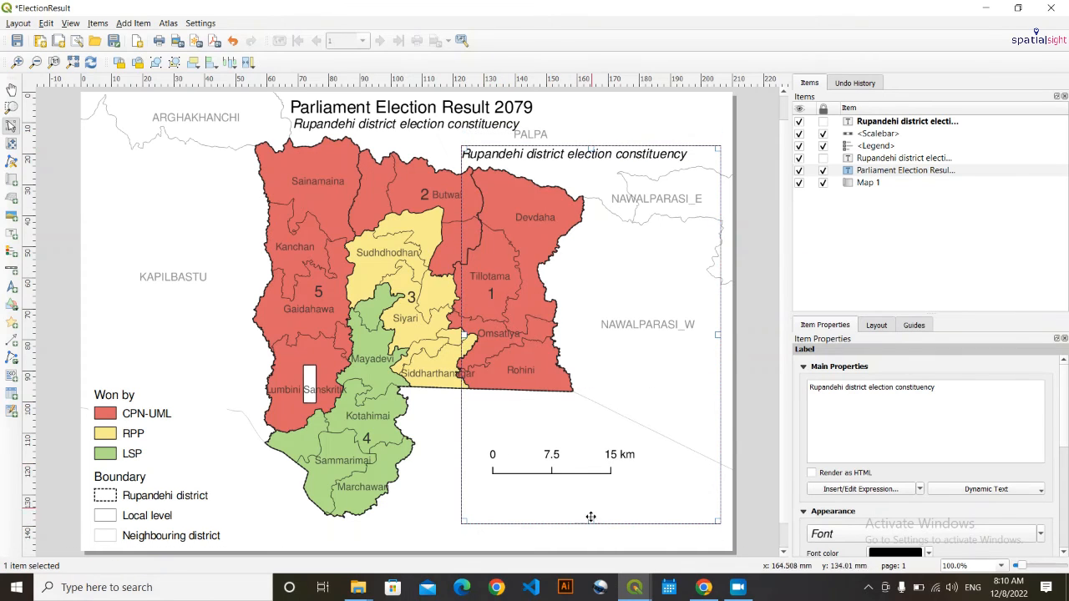
drag(590, 517, 517, 520)
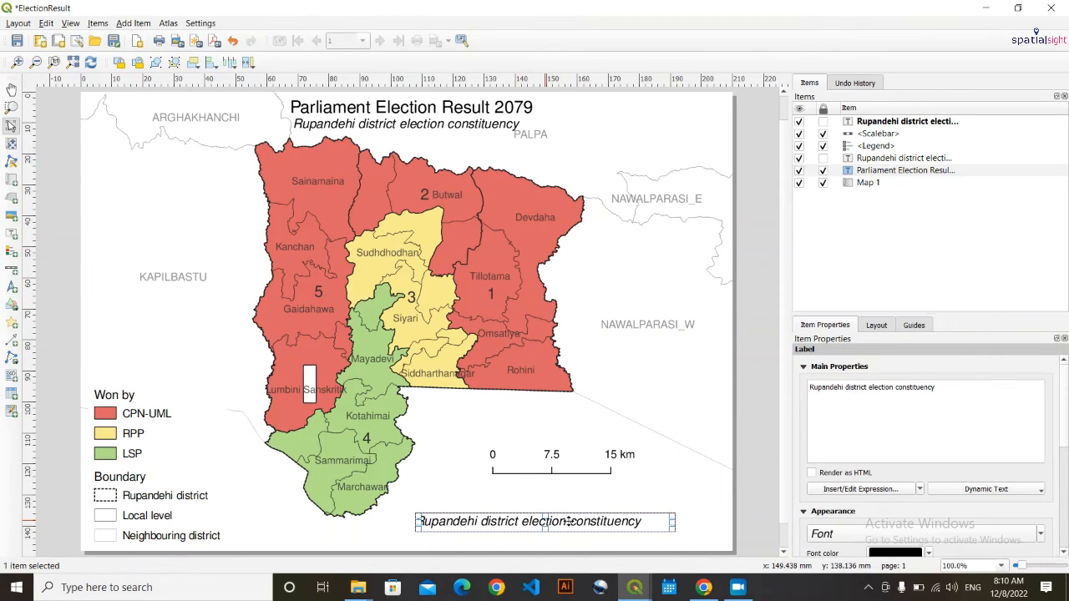
- Enlarge the copied label's box to span from the district's southern tip to the page's right and lower edges
drag(674, 521, 731, 520)
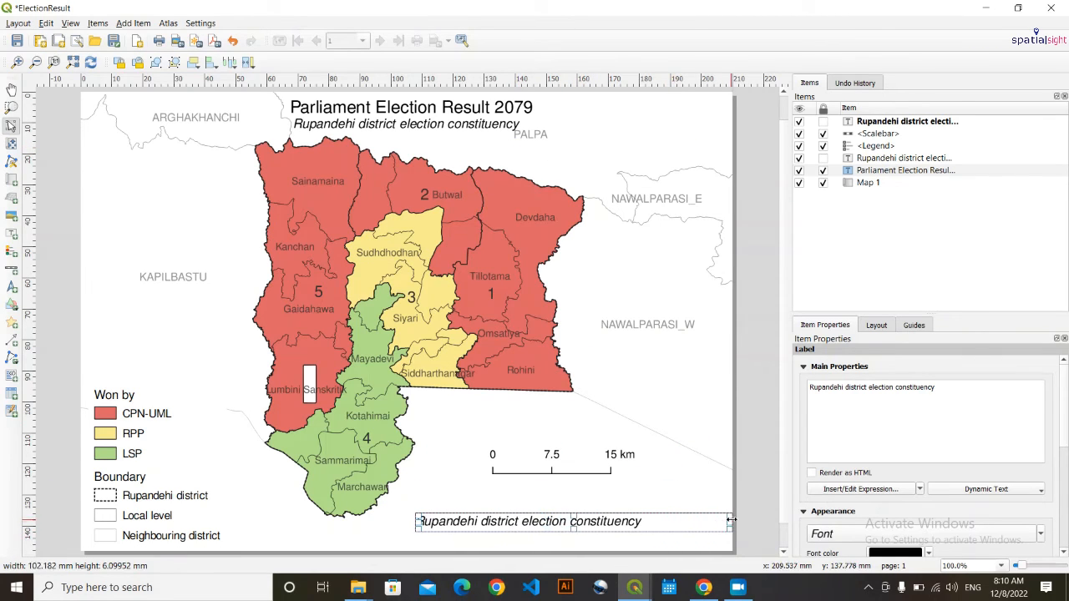
drag(572, 532, 573, 550)
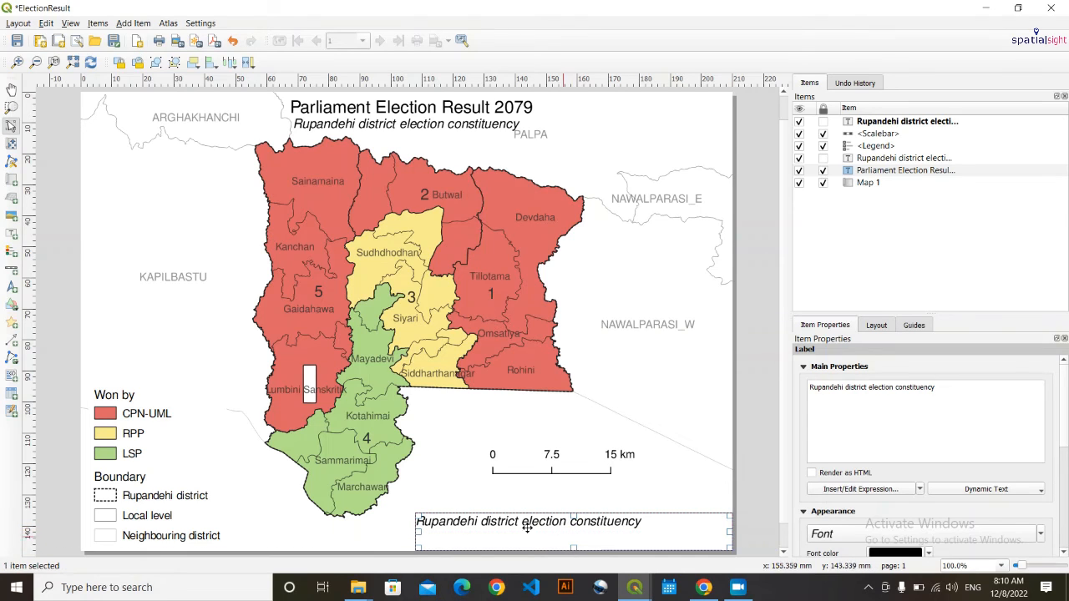
drag(416, 531, 398, 531)
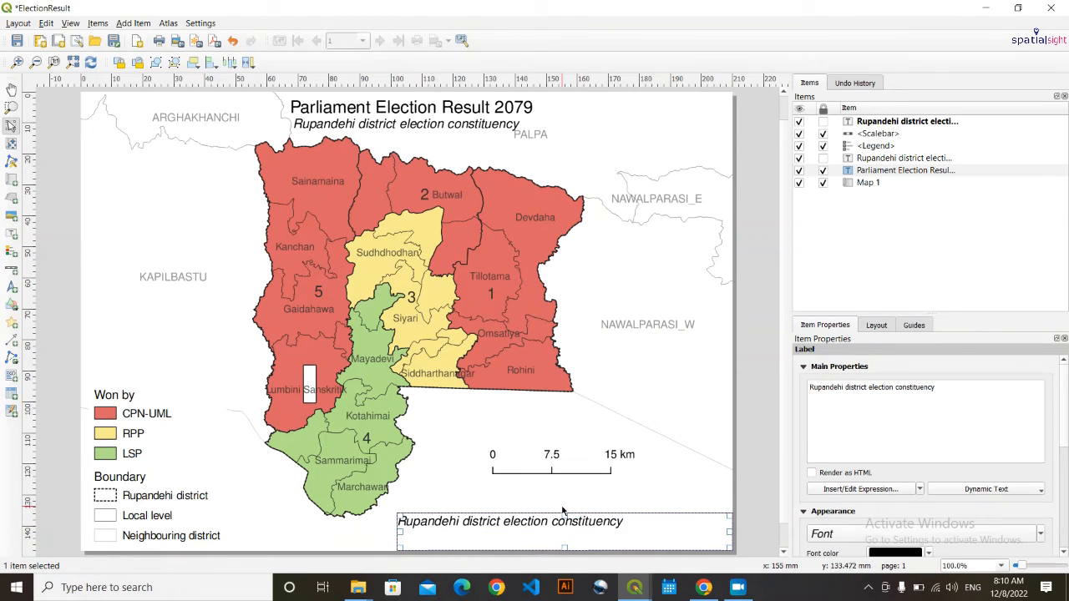
drag(564, 514, 560, 491)
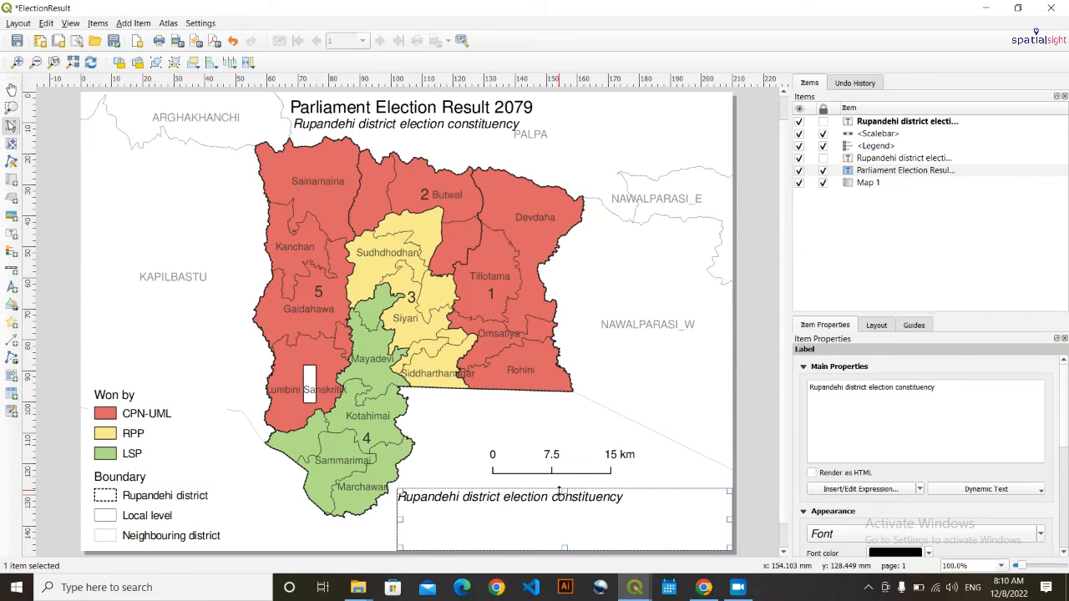
- Replace the copied label's text below the scale bar with "Coordinate system: WGS 84/44N"
triple_click(940, 394)
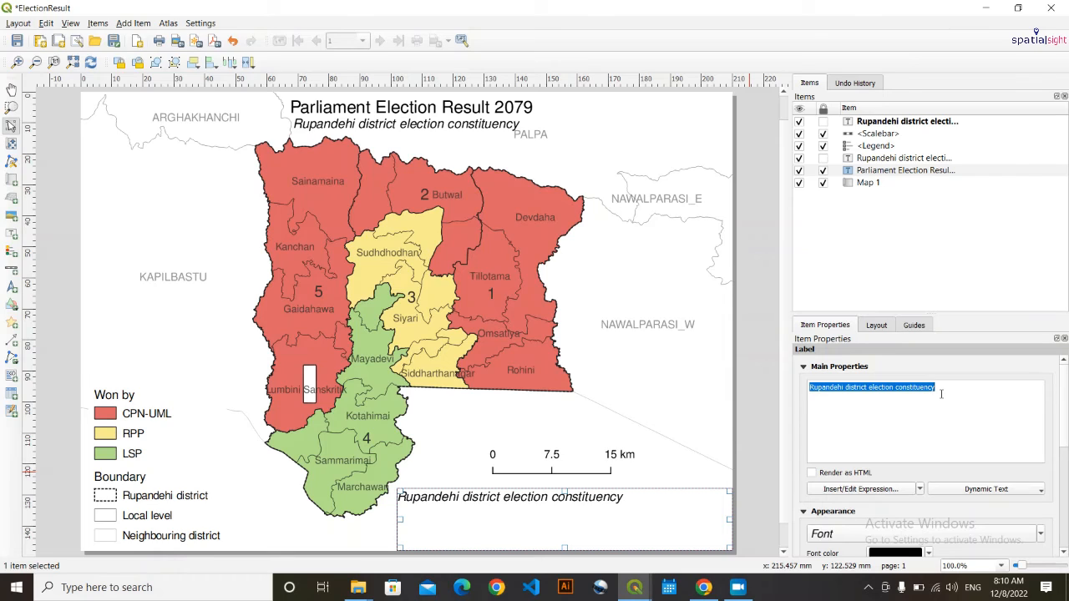
text(Cp)
key(BackSpace)
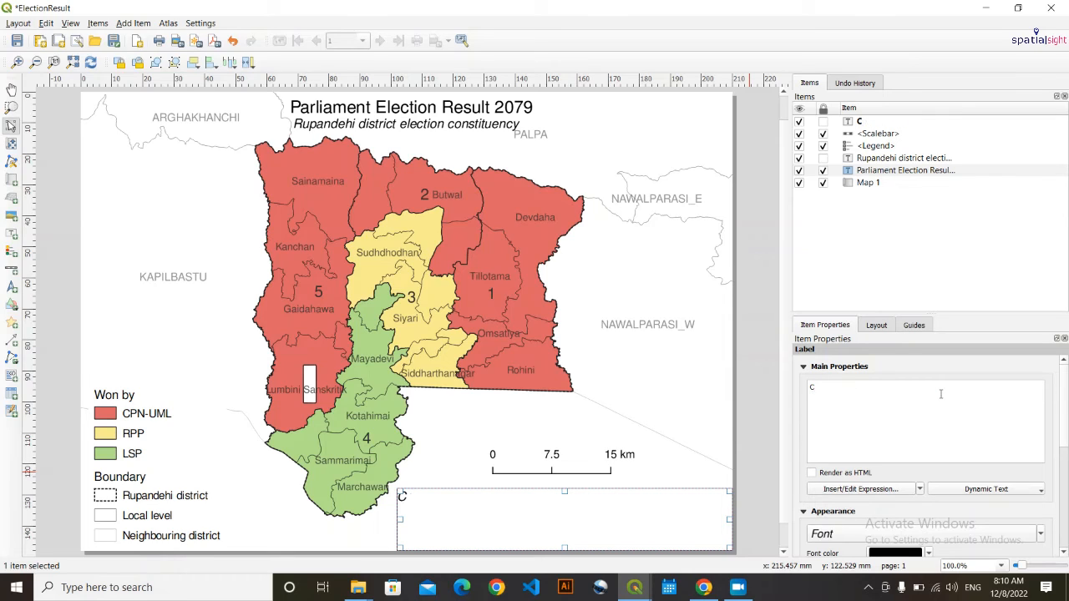
text(oordinat)
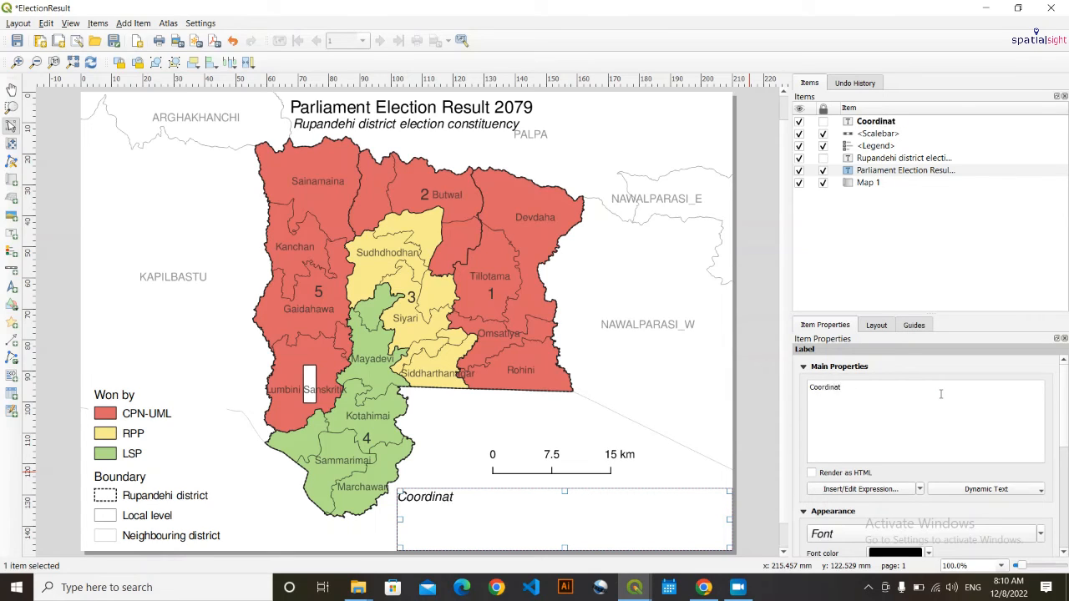
text(e system: WGS 84/44)
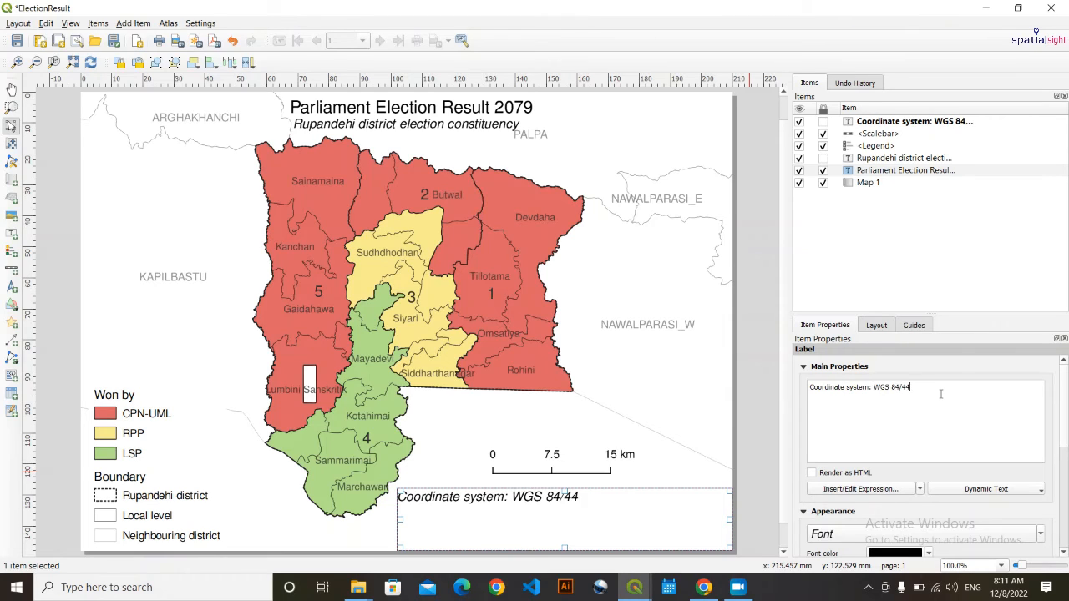
text(nN)
- Add the lines "Data source: DOS Nepal, Election commission" and "Prepared by: Spatial Sight" to the note label
key(Return)
text(Pro)
key(BackSpace)
key(BackSpace)
key(BackSpace)
text(Data sour)
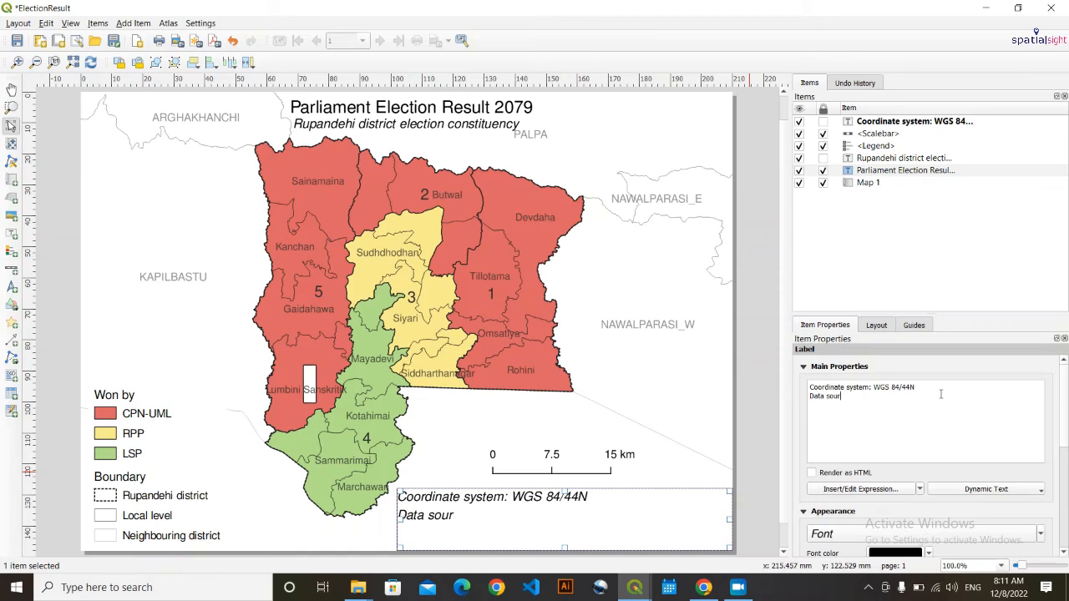
text(ce: DOS Nepal, Election commi)
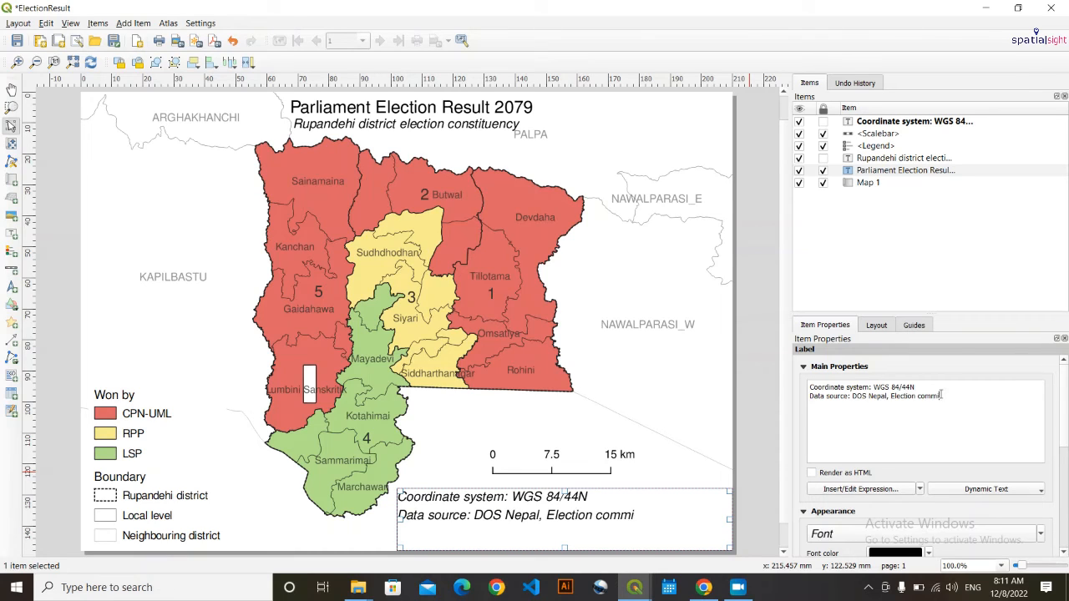
text(ssionPrepared by: Keshav Rai)
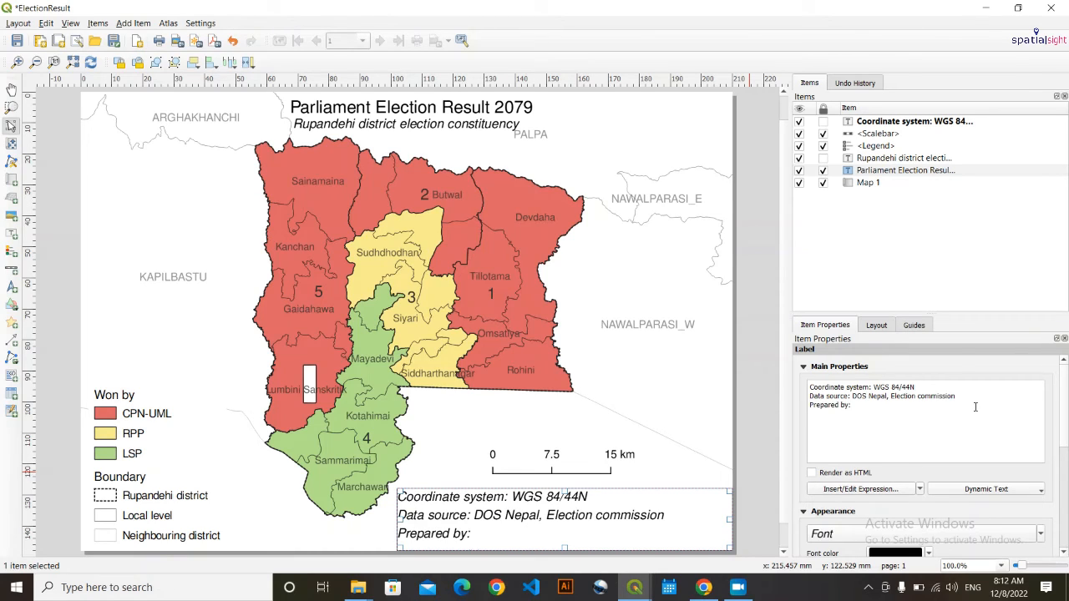
key(ctrl+BackSpace)
key(ctrl+BackSpace)
text(Spatial Sight)
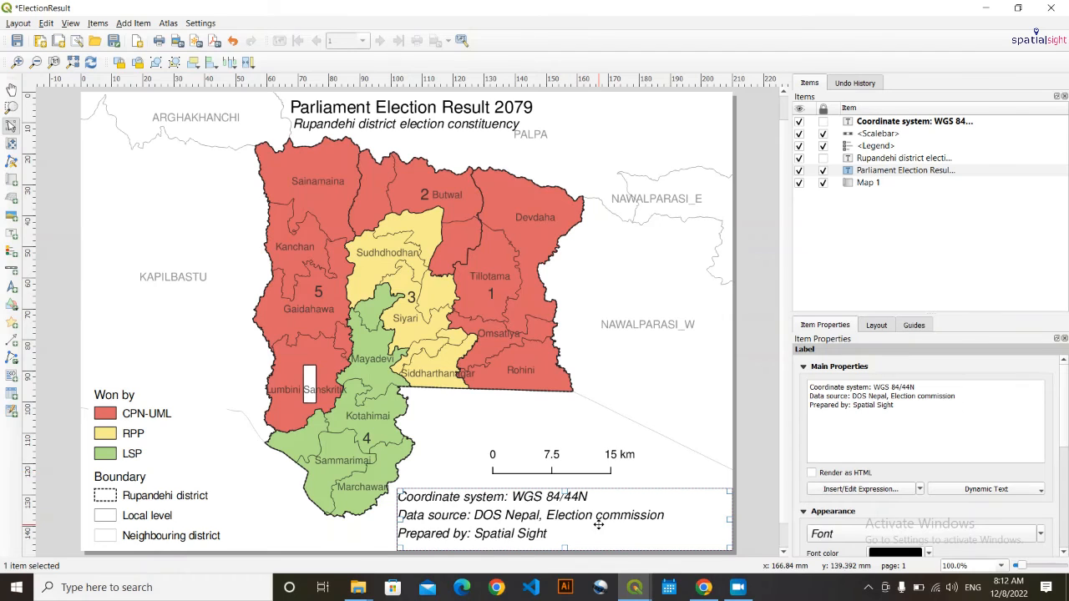
- Reduce the note label's font size and shrink its box around the text to about 71 × 15 mm
click(1040, 534)
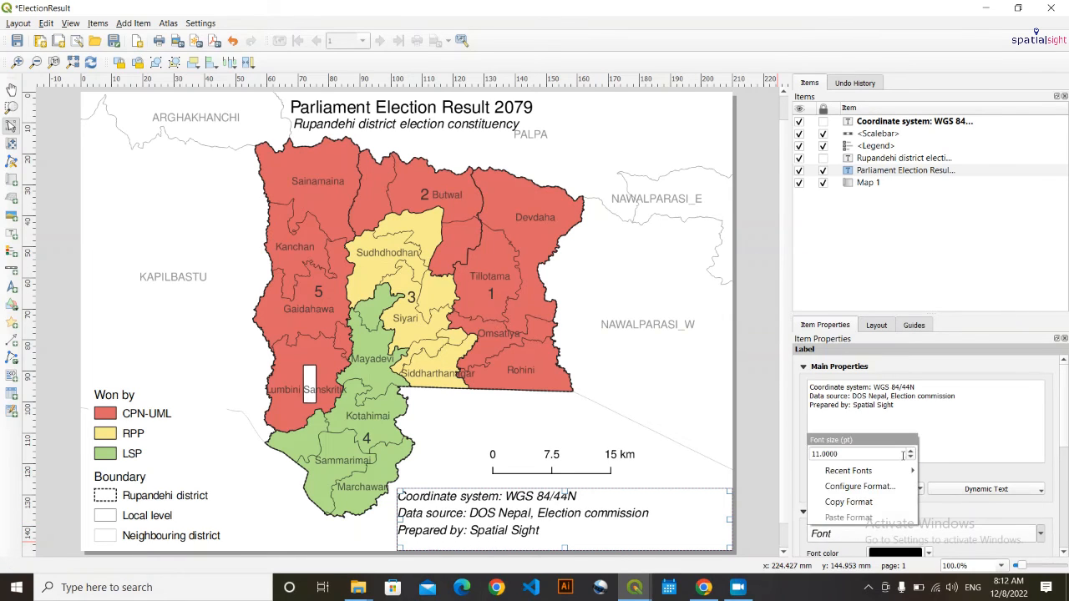
click(910, 458)
click(910, 459)
click(911, 458)
click(539, 451)
click(468, 509)
- Insert the line "Date: Dec 12, 2022" between the data source and prepared-by lines of the note label
click(984, 398)
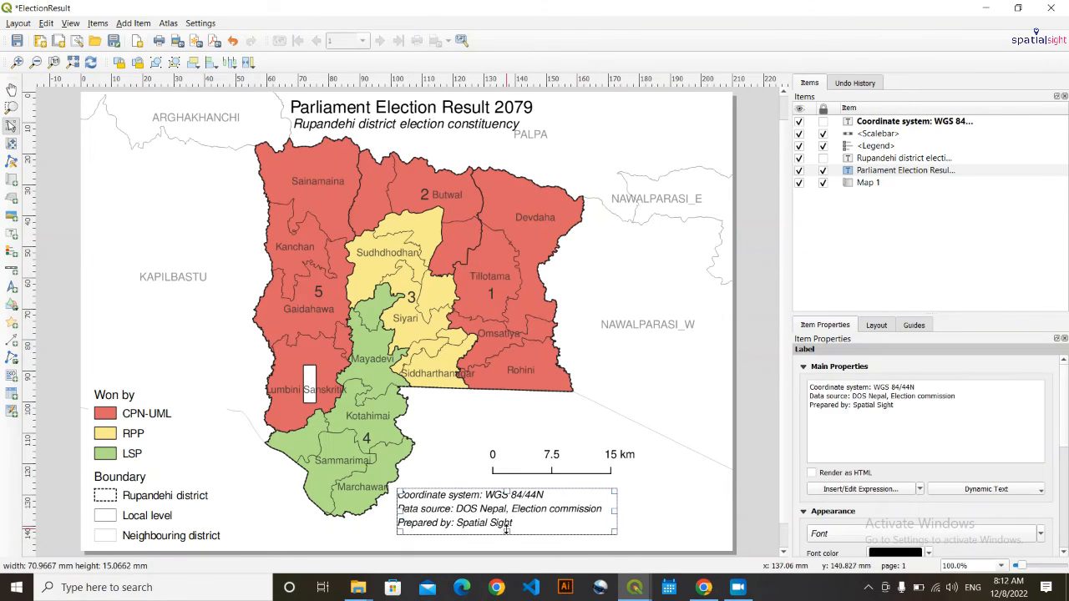
key(Return)
text(Date:)
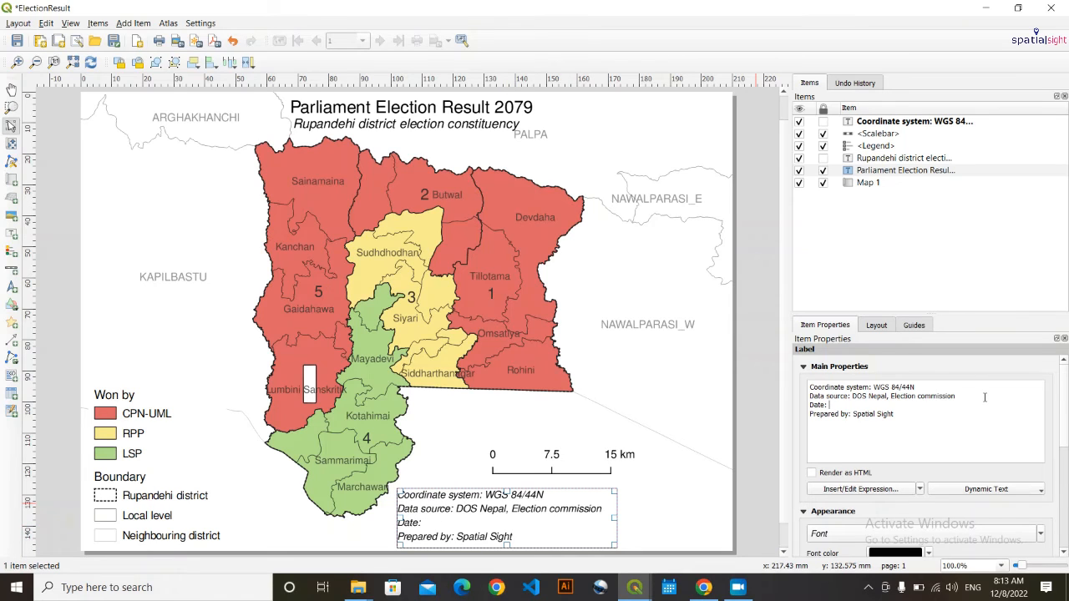
text( Dec 12, 2022)
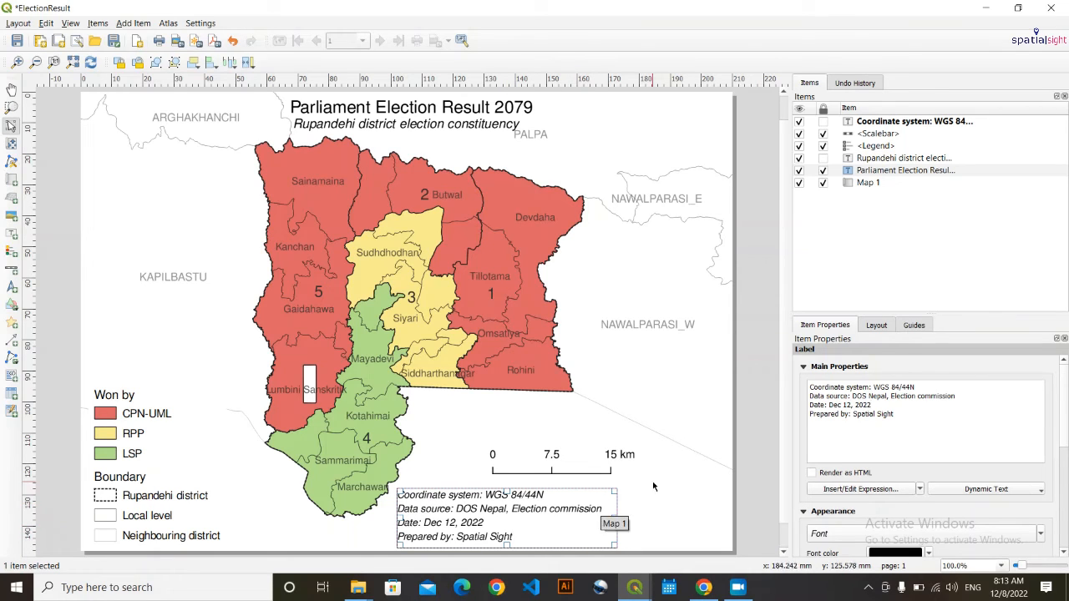
- Change the note label's font style from italic to upright
click(1040, 533)
click(863, 482)
click(554, 223)
click(596, 373)
- Move the note label east so it sits beneath the scale bar, and save the layout
drag(503, 521, 586, 519)
click(693, 426)
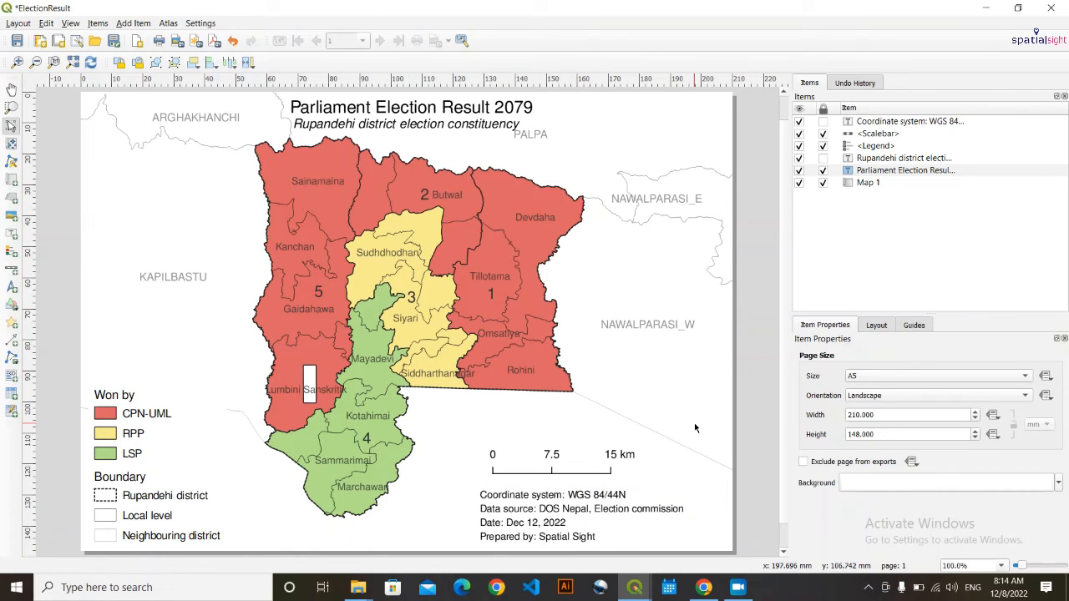
key(ctrl+s)
- Add a north arrow in the empty area northwest of the district, below the ARGHAKHANCHI map label
click(140, 25)
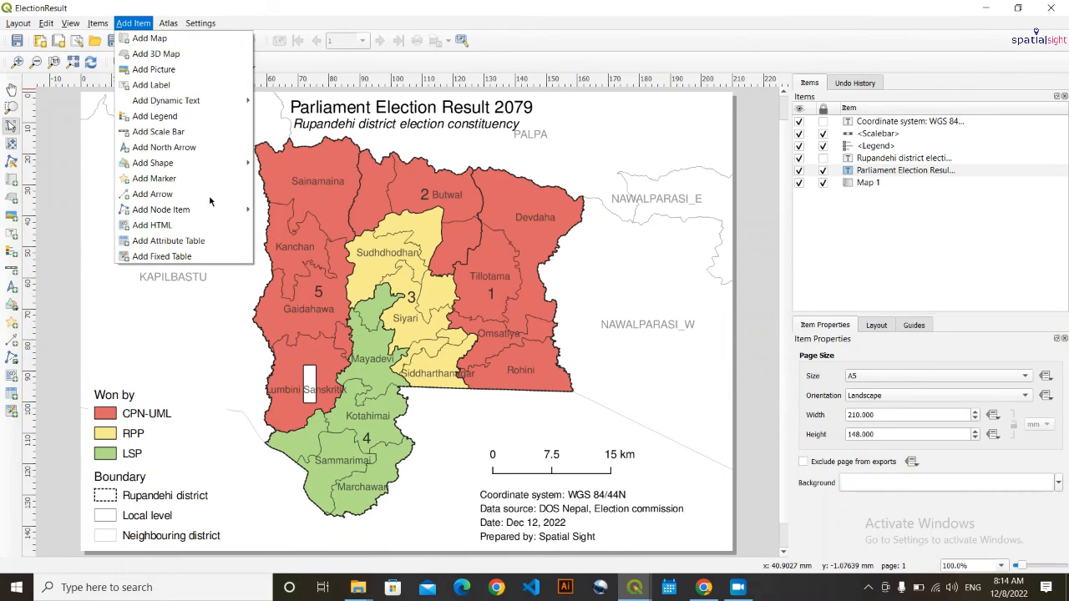
click(187, 147)
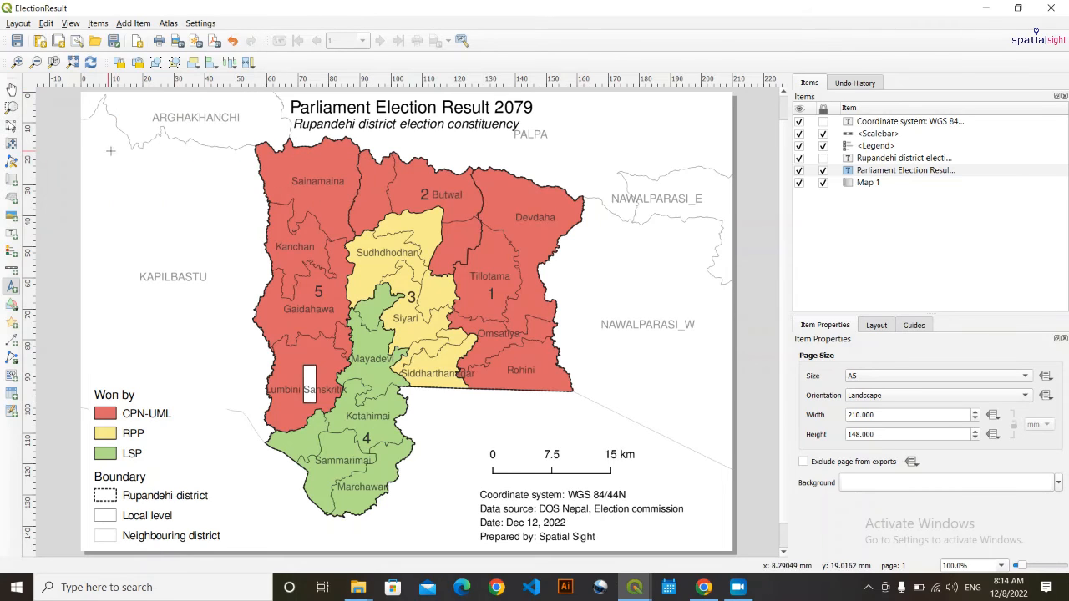
drag(106, 156, 133, 202)
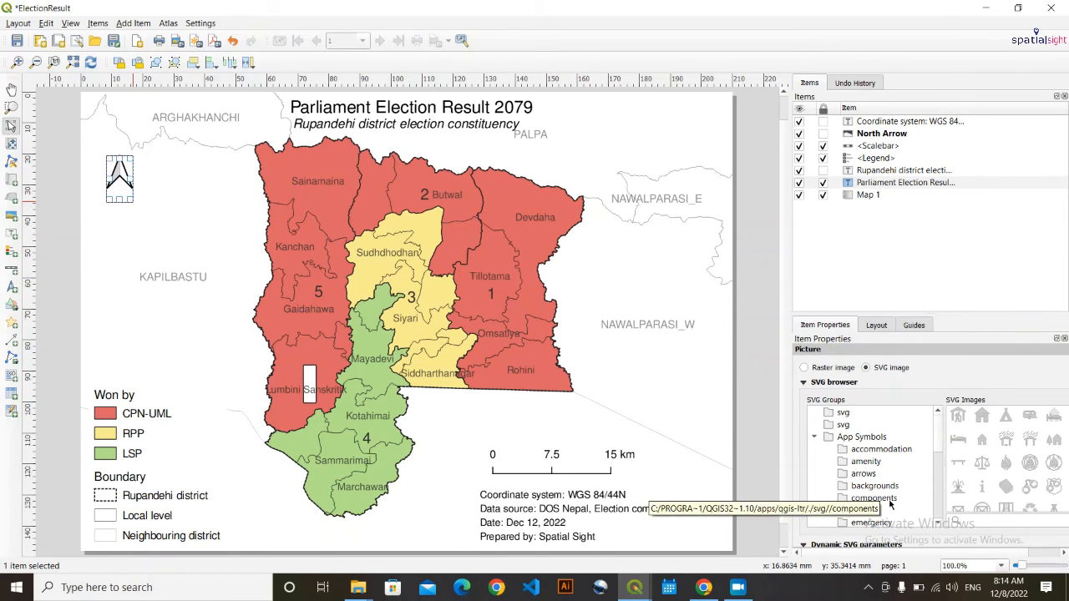
- Set the north arrow's picture to the compass symbol NorthArrow_07.svg from the arrows SVG group
click(868, 475)
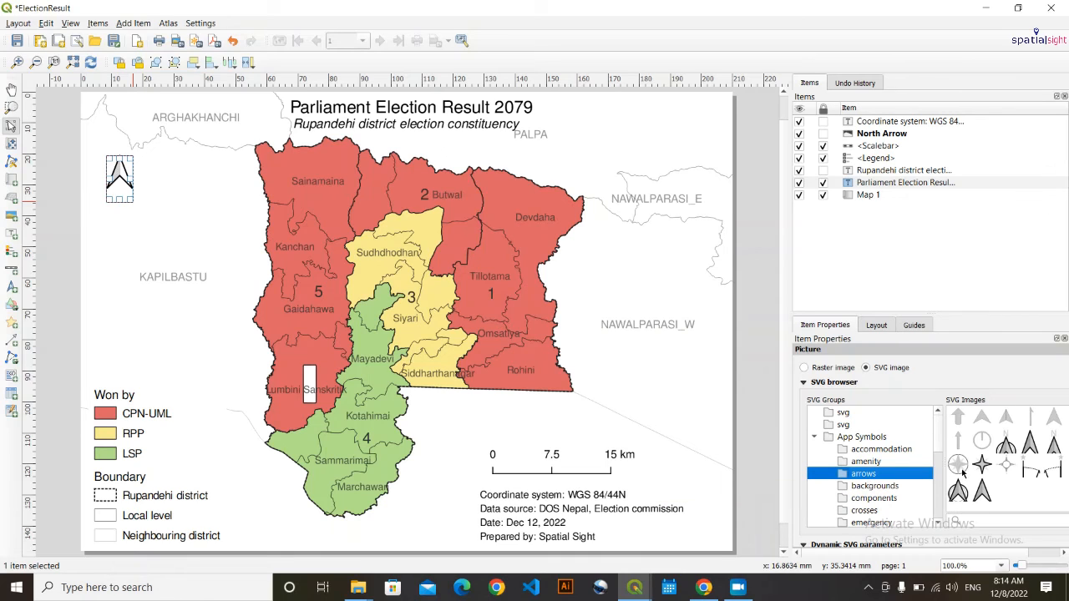
scroll(1000, 498, down, 1)
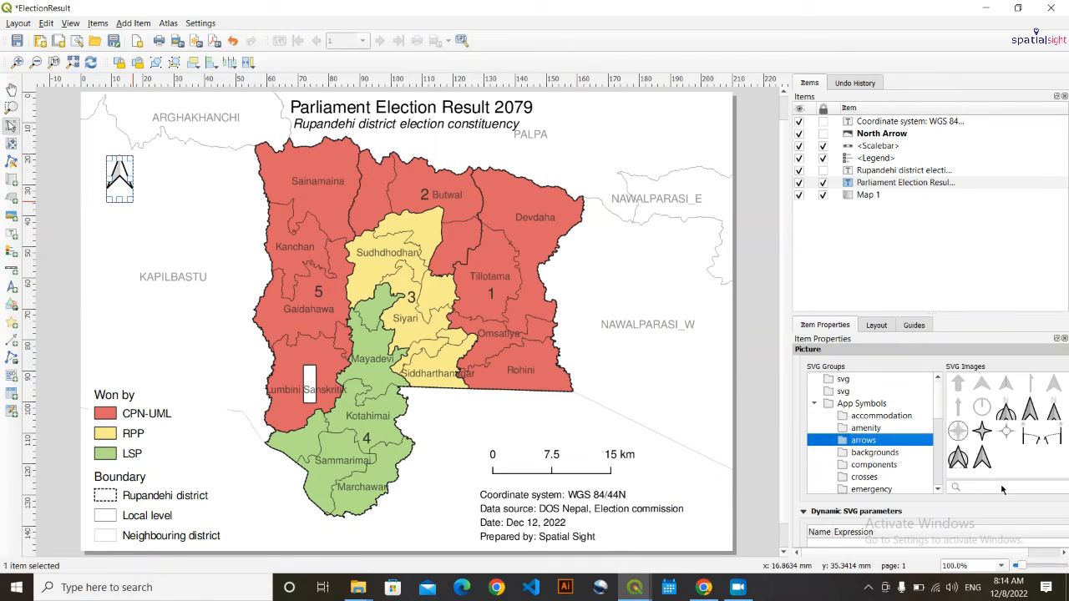
click(1006, 410)
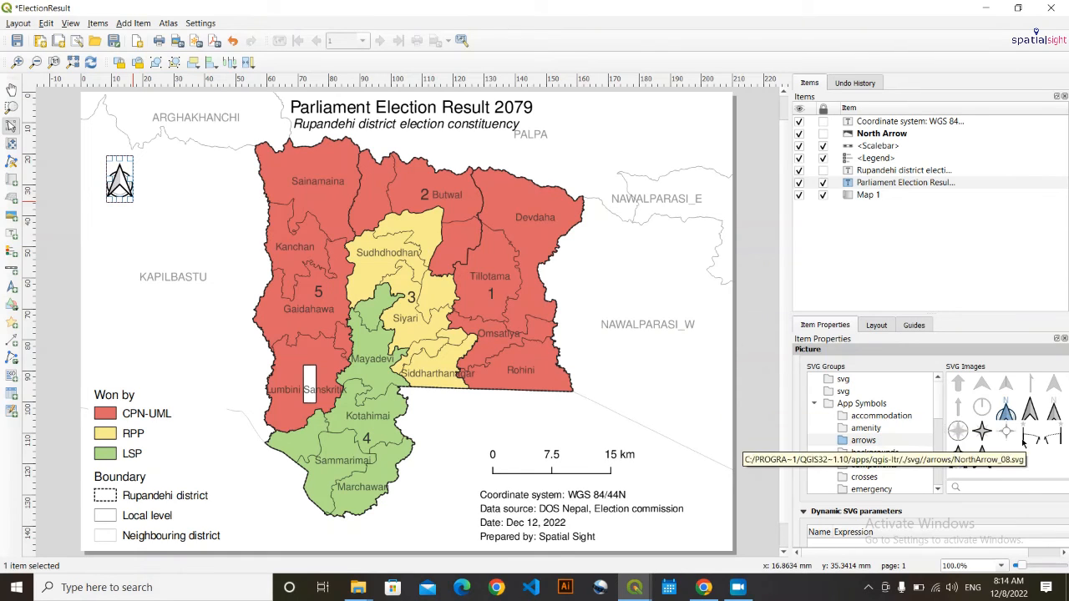
drag(941, 411, 901, 411)
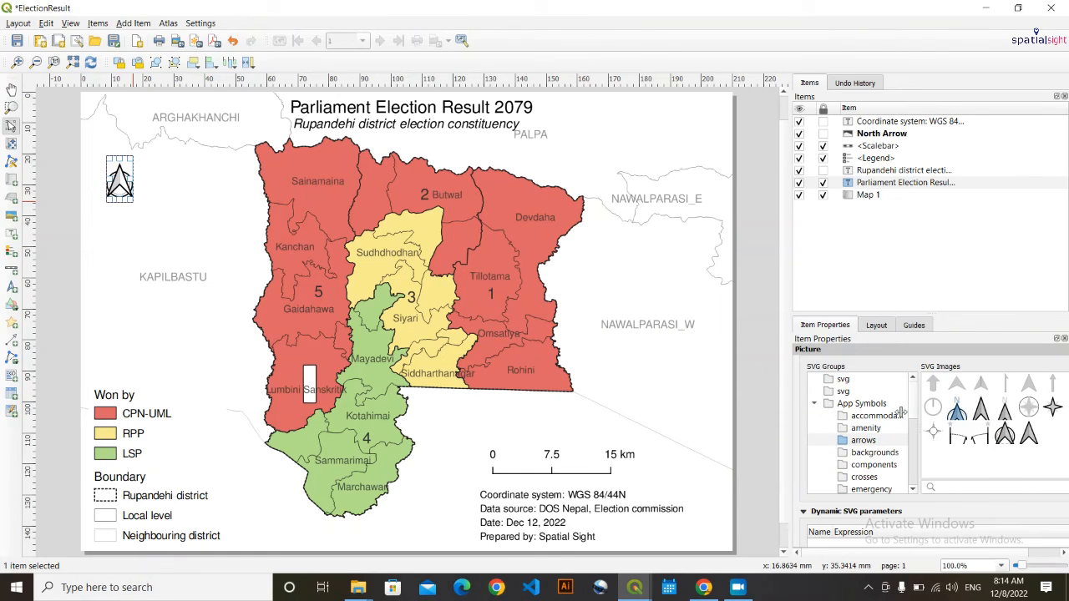
click(933, 432)
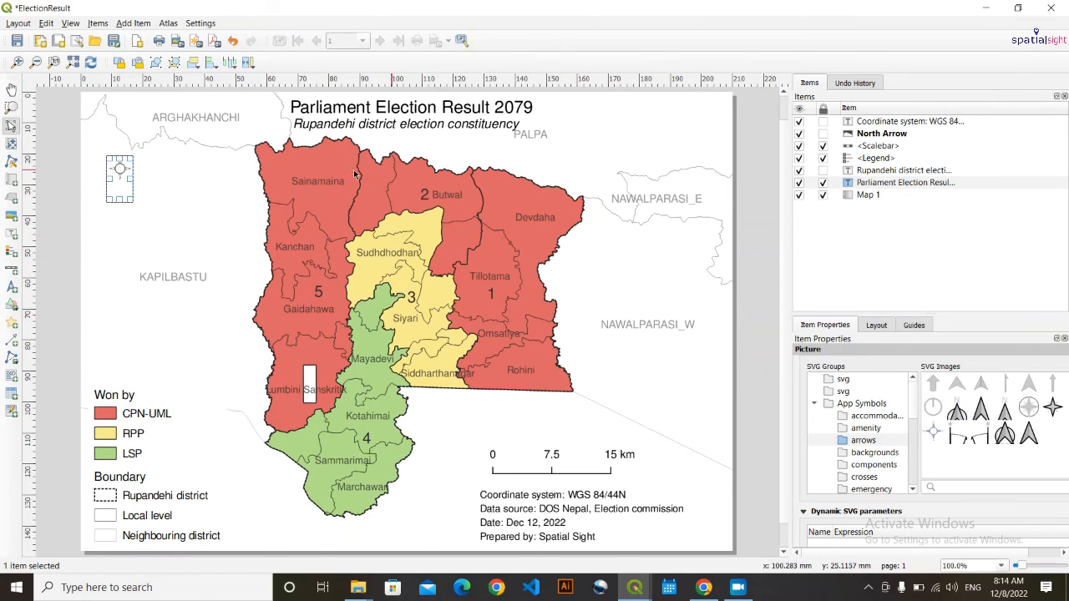
click(169, 185)
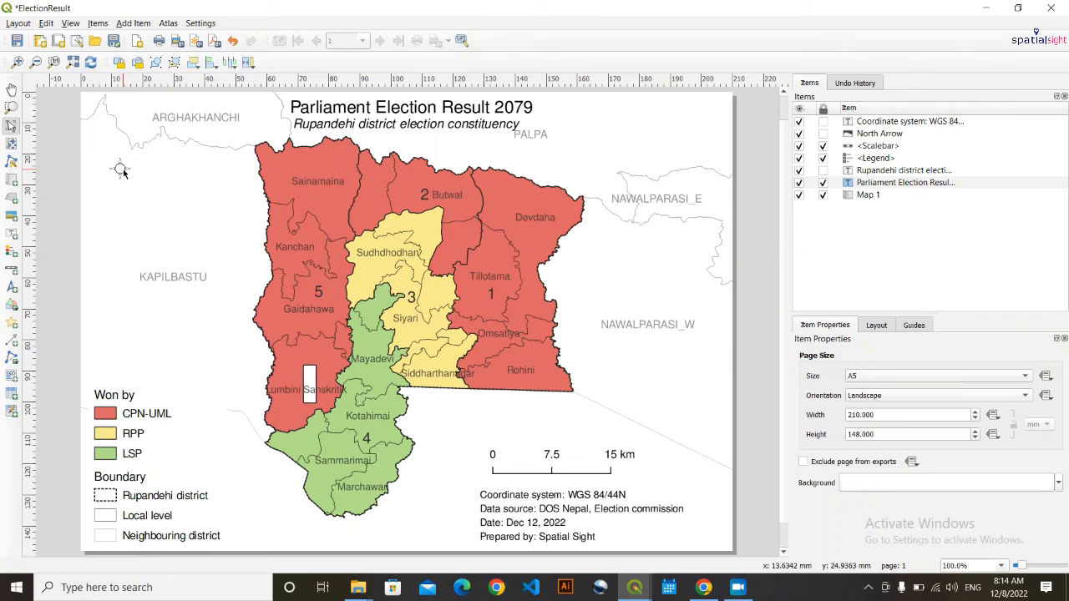
- Set the north arrow's SVG fill color to a very dark reddish brown
click(121, 170)
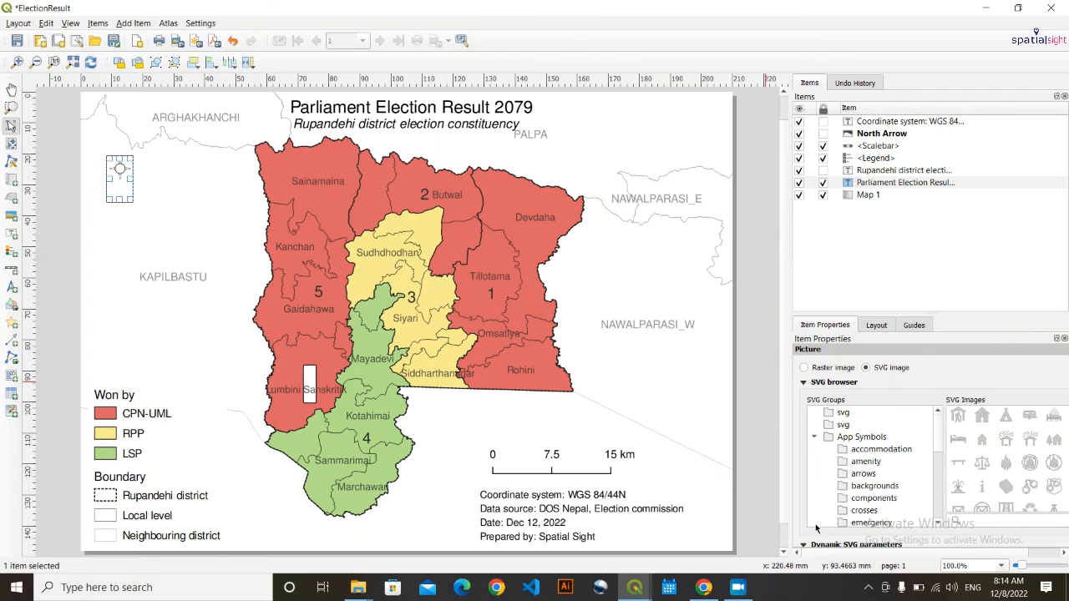
scroll(808, 513, down, 5)
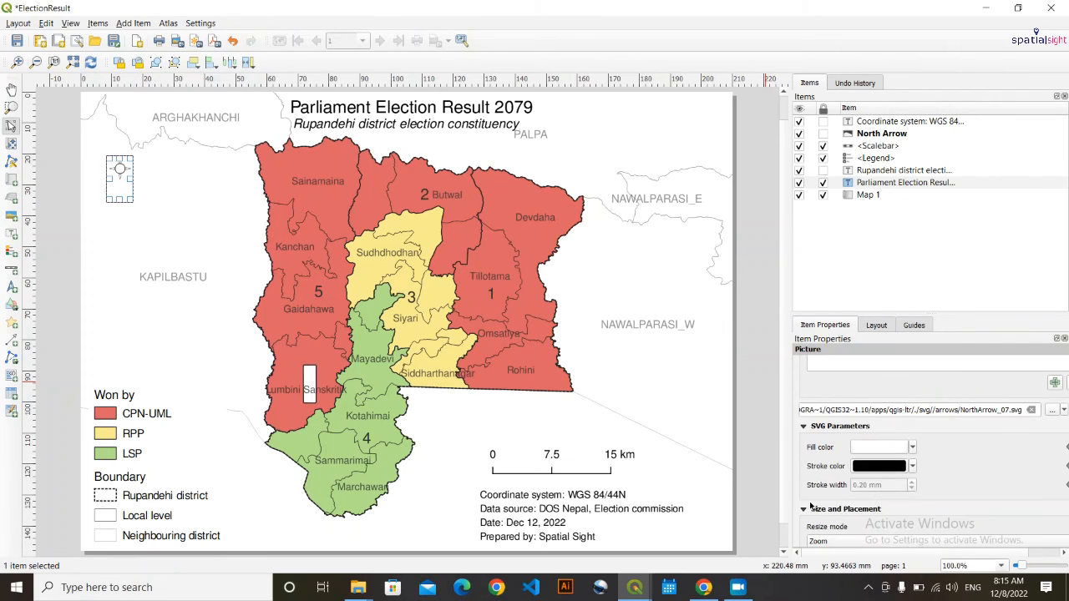
click(913, 414)
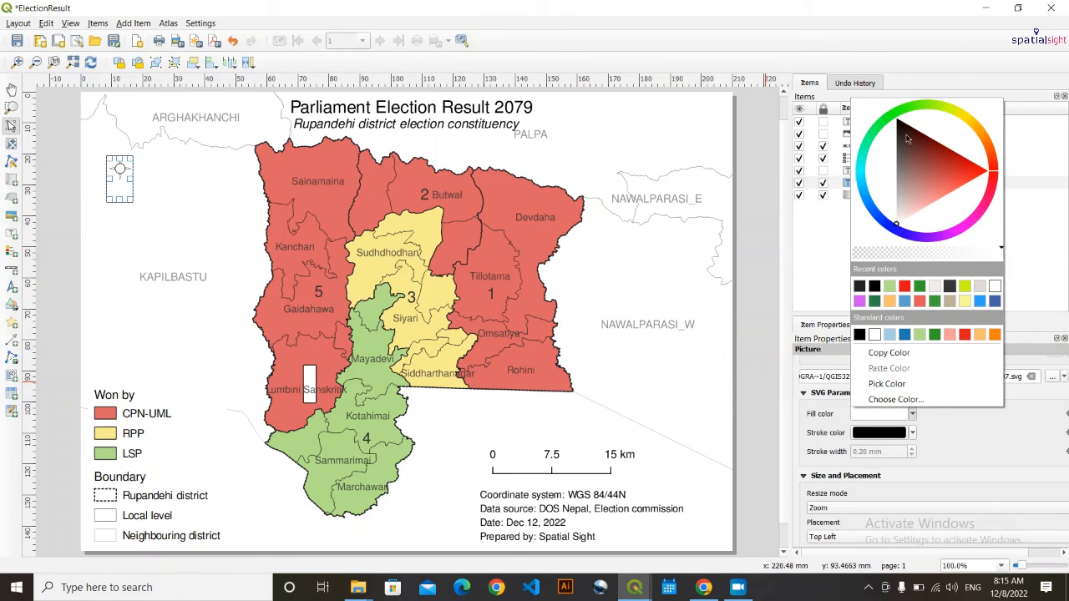
drag(906, 129, 901, 140)
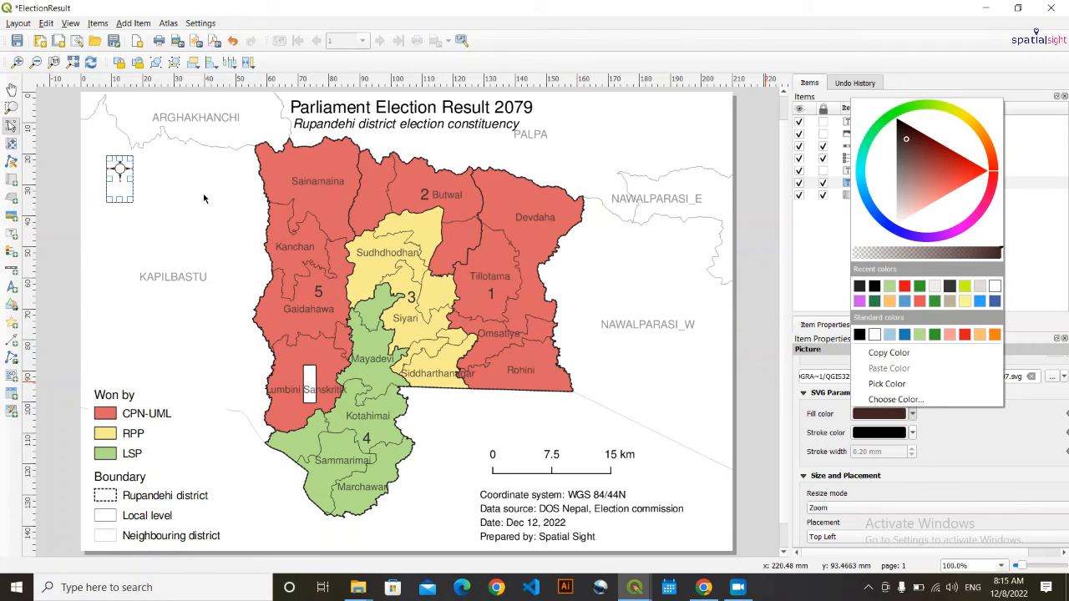
click(944, 436)
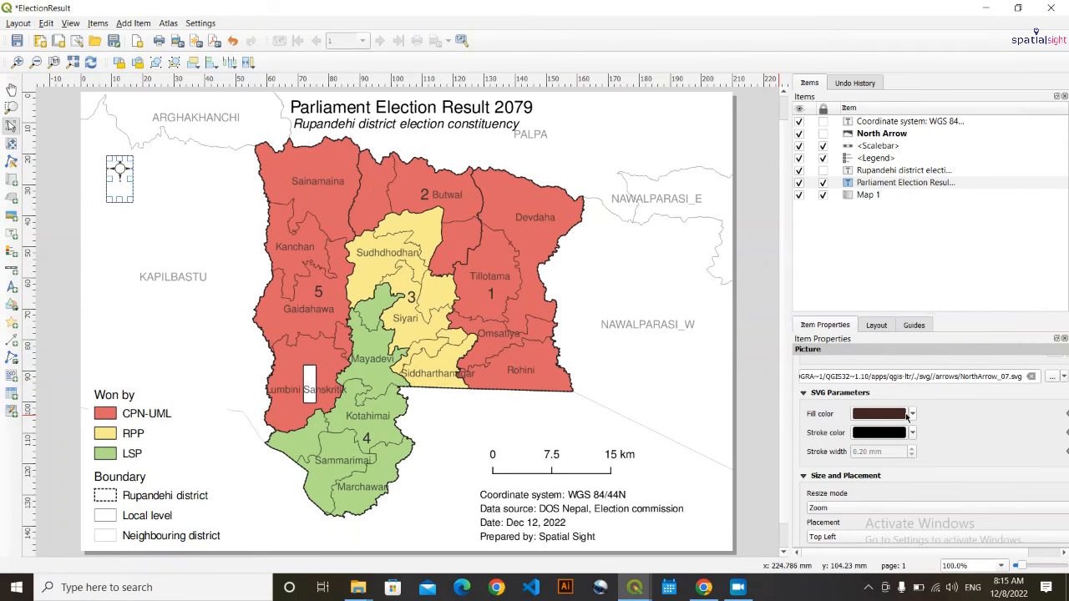
click(184, 226)
- Widen the north arrow's box slightly eastward so the compass symbol is drawn larger
click(119, 167)
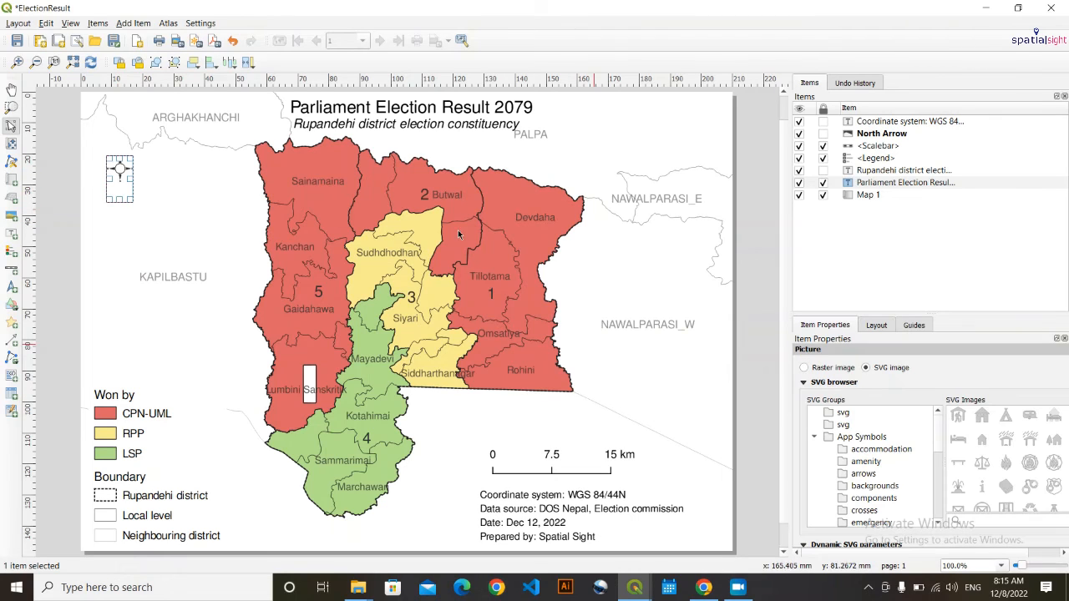
drag(133, 179, 142, 177)
click(197, 185)
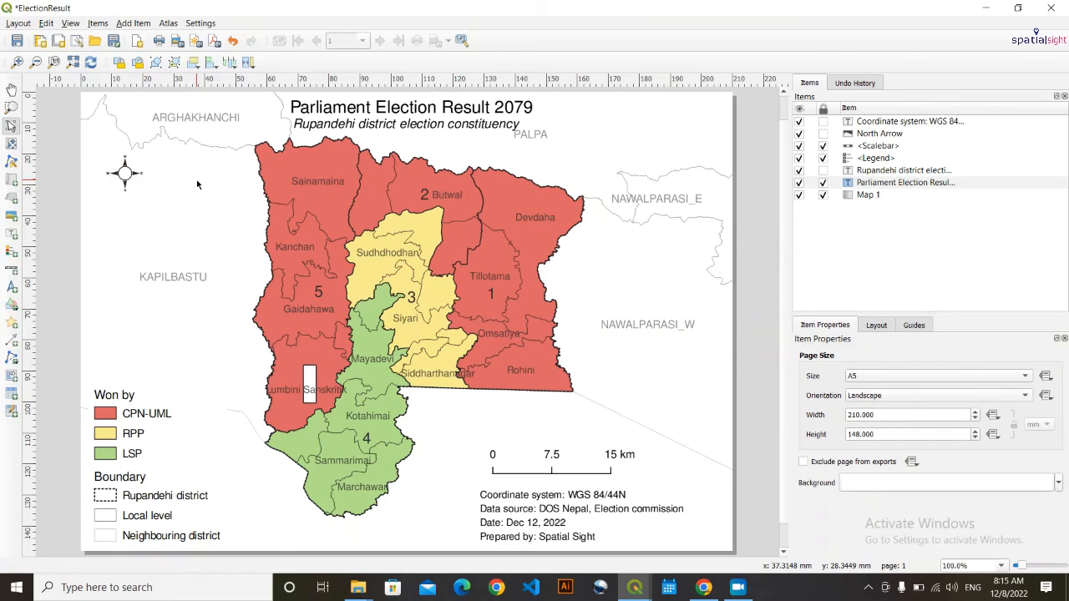
- Nudge the north arrow northwest toward the map's upper-left corner, deselect it, and save the layout
click(124, 172)
click(134, 186)
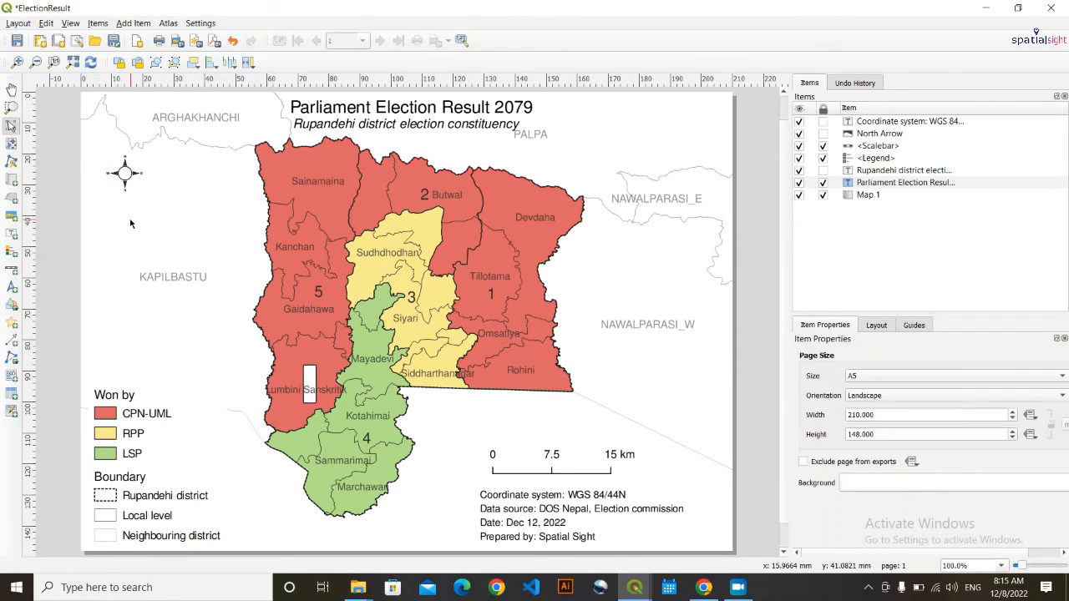
click(132, 181)
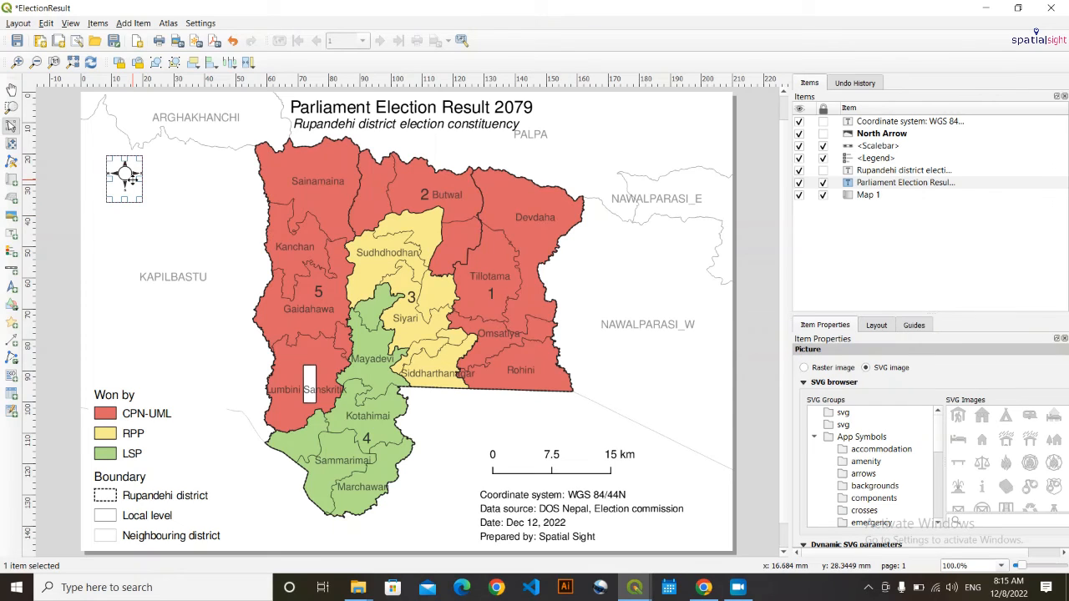
key(Up)
key(Up)
key(Left)
key(Left)
key(Left)
key(Up)
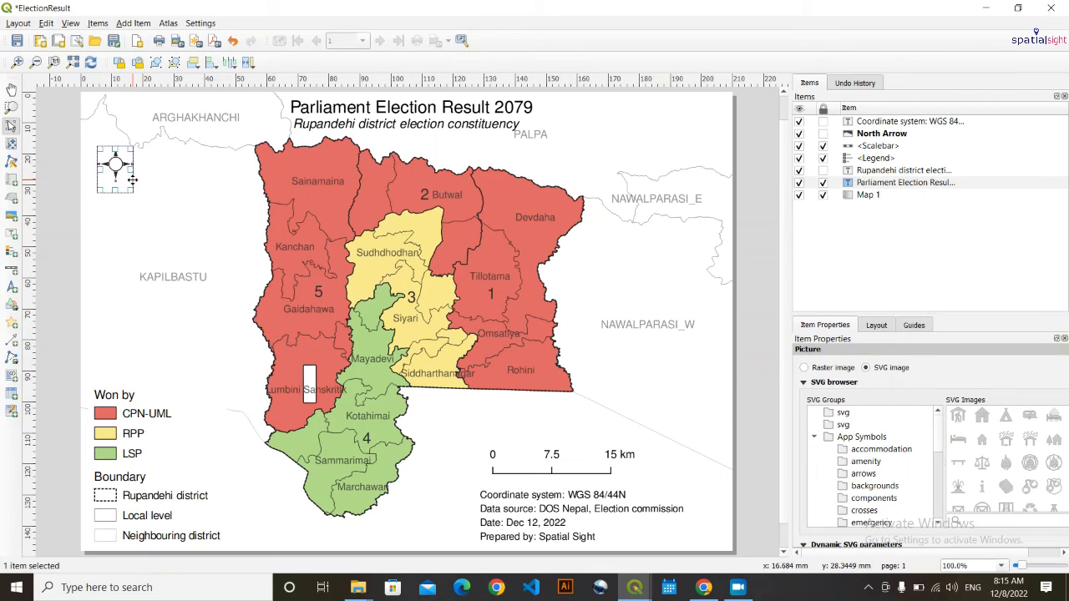
key(Up)
key(Left)
key(Up)
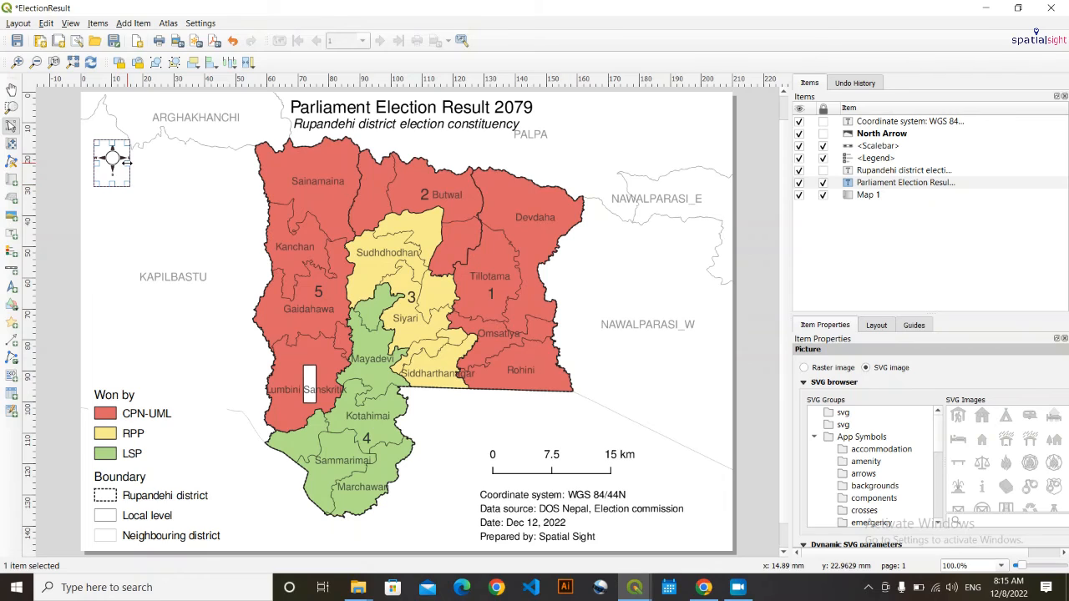
key(Up)
click(129, 209)
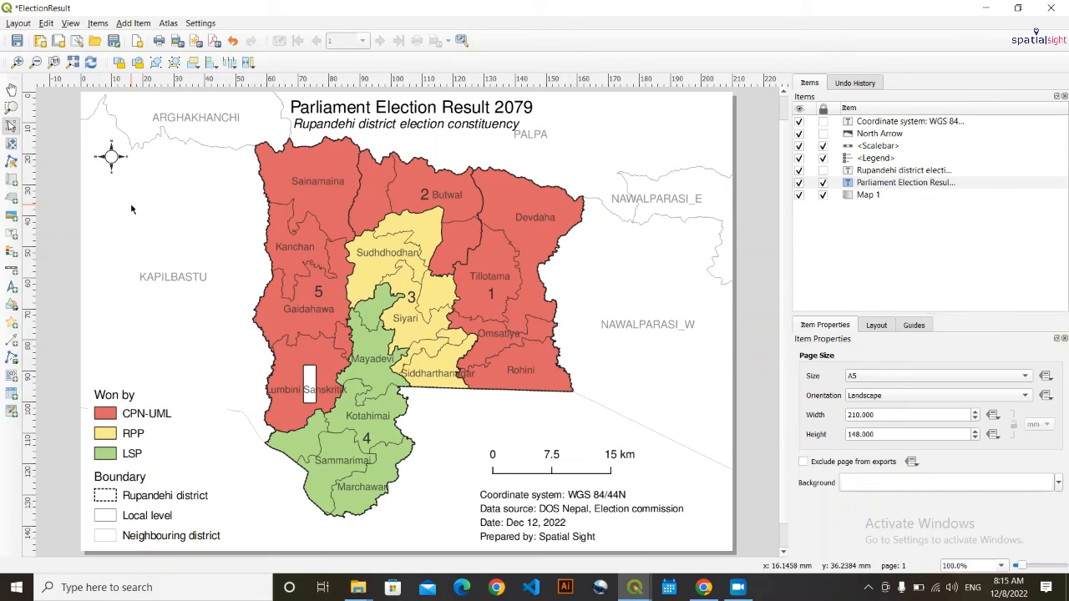
key(ctrl+s)
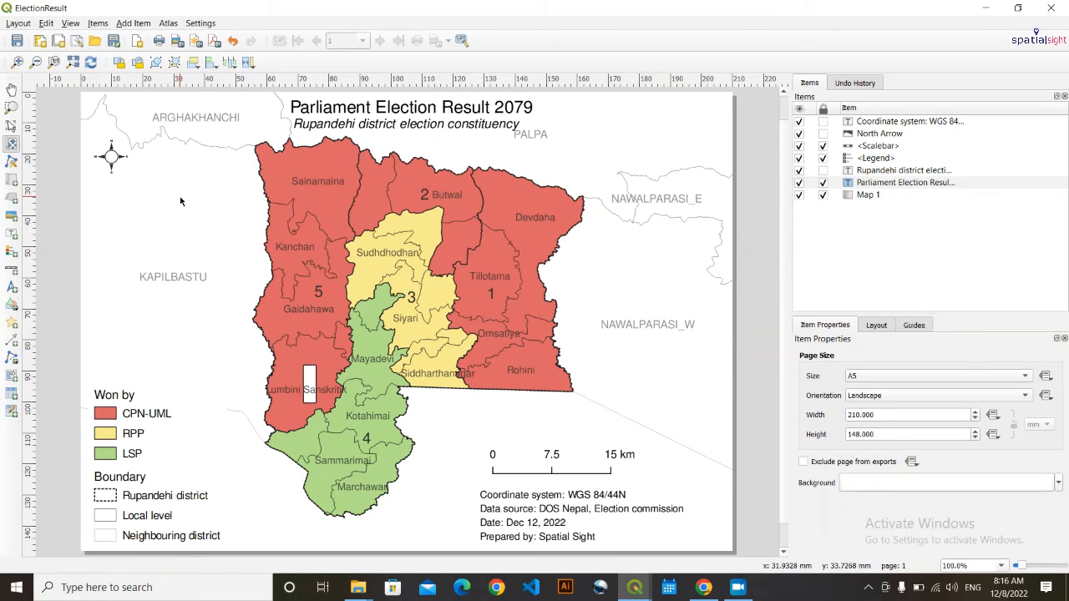
- Shift the content of Map 1 slightly southwest within its frame and deselect everything
click(823, 194)
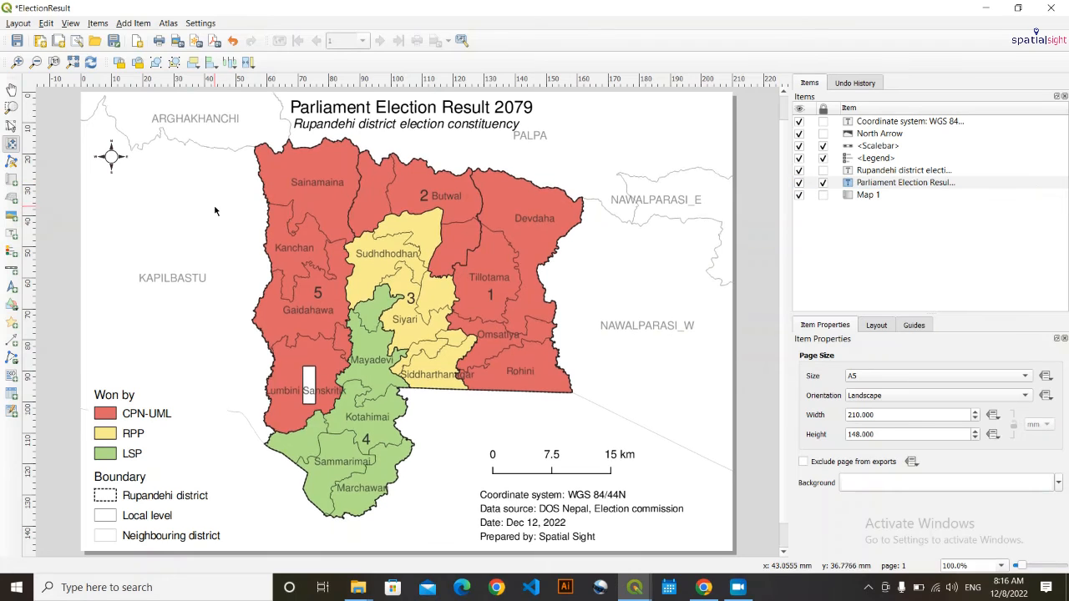
drag(215, 210, 209, 221)
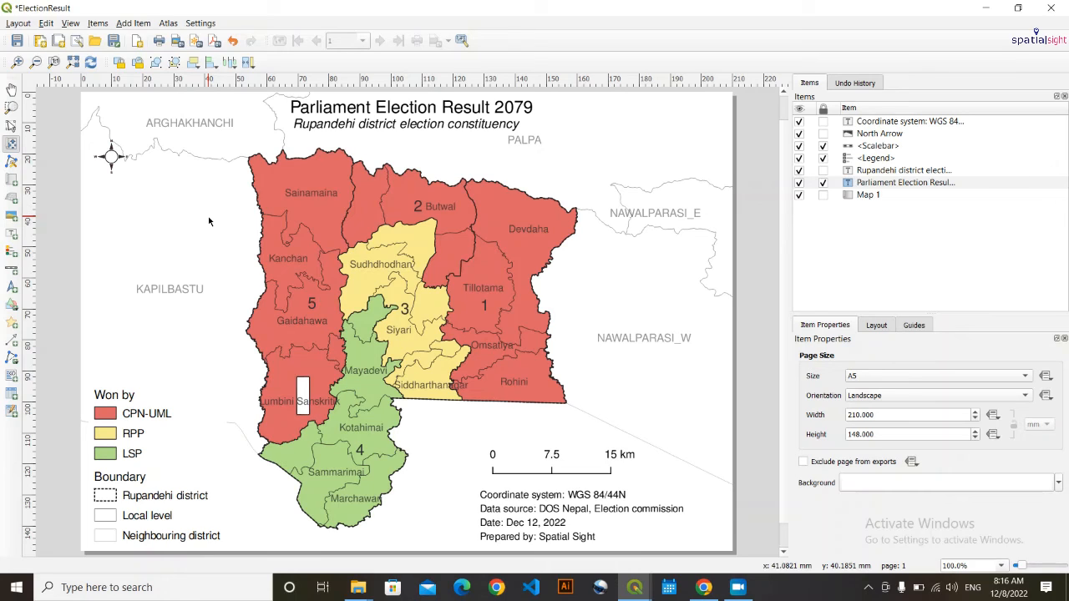
click(10, 126)
click(12, 144)
drag(177, 237, 179, 241)
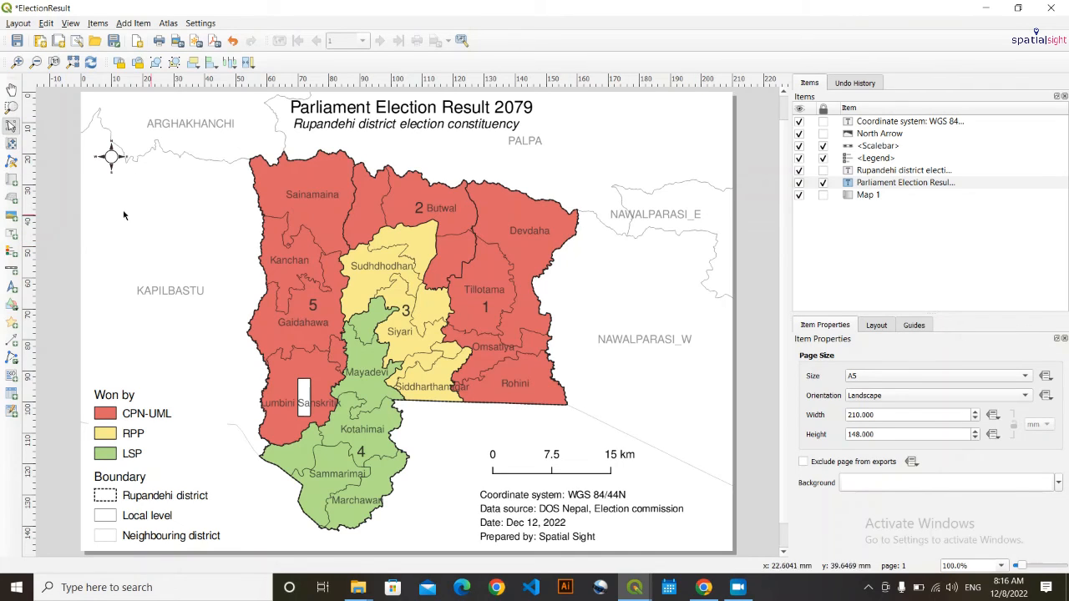
click(66, 171)
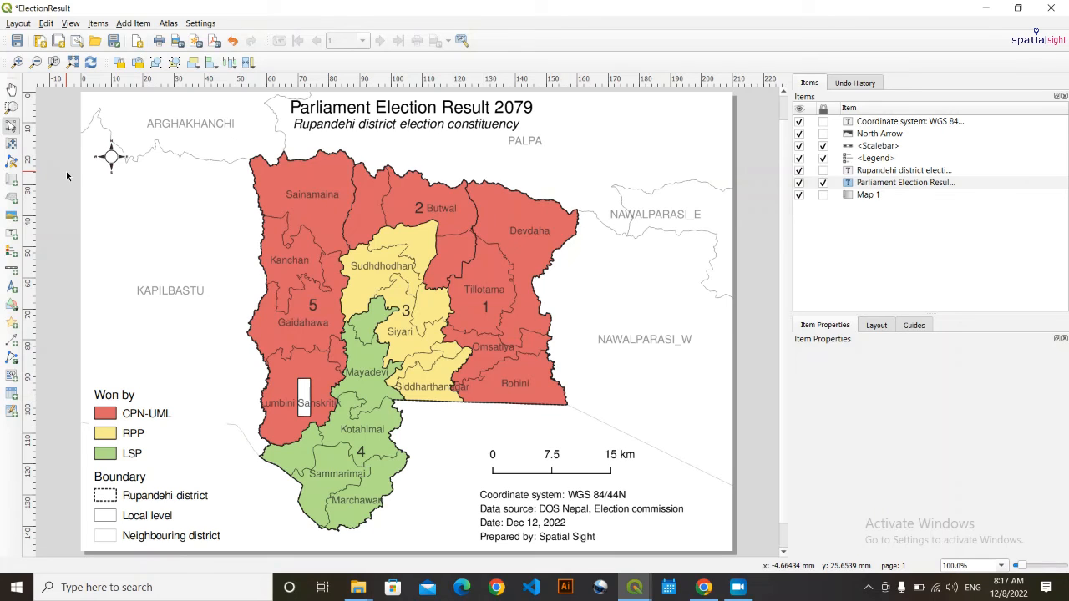
click(636, 296)
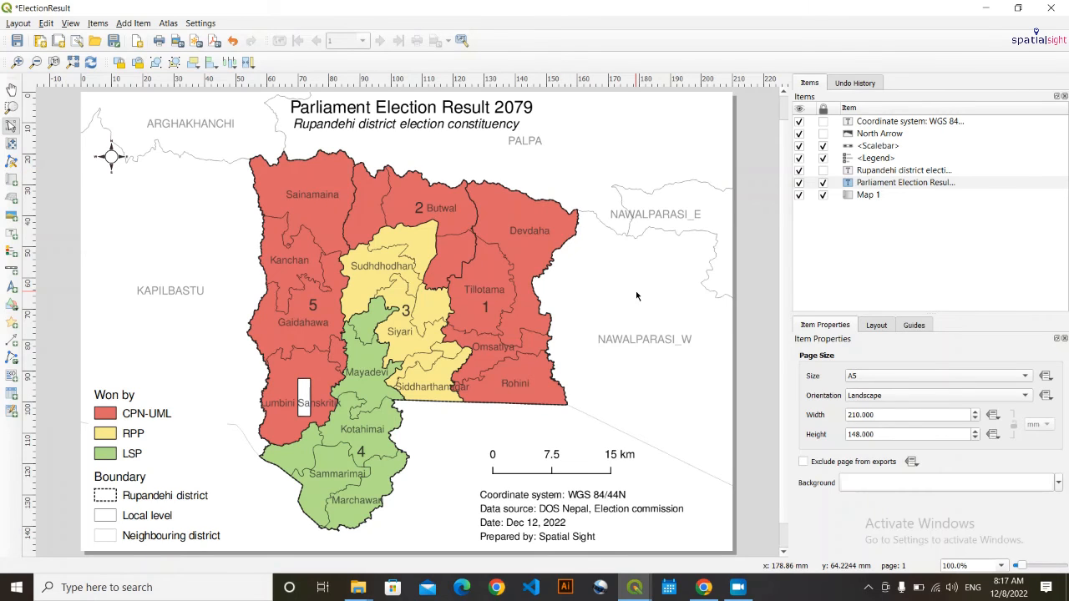
- Set the font style of the coordinate system and data source note label to italic
click(591, 508)
click(1043, 534)
click(870, 487)
click(546, 222)
click(597, 385)
click(676, 439)
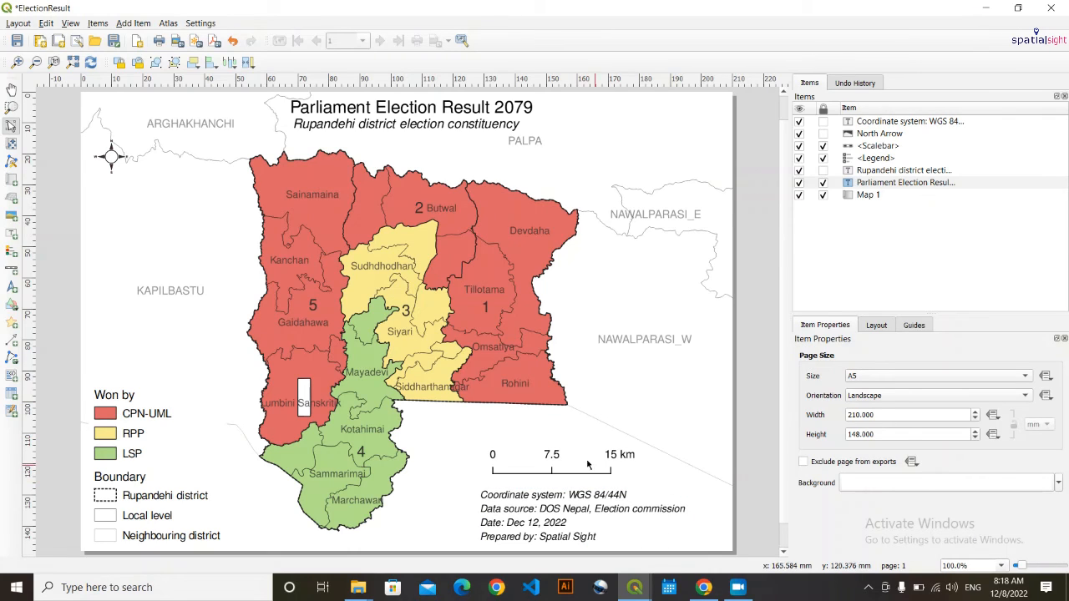
- Move the scale bar slightly northeast and the note label west so it sits beneath the scale bar
drag(575, 468, 603, 462)
click(596, 482)
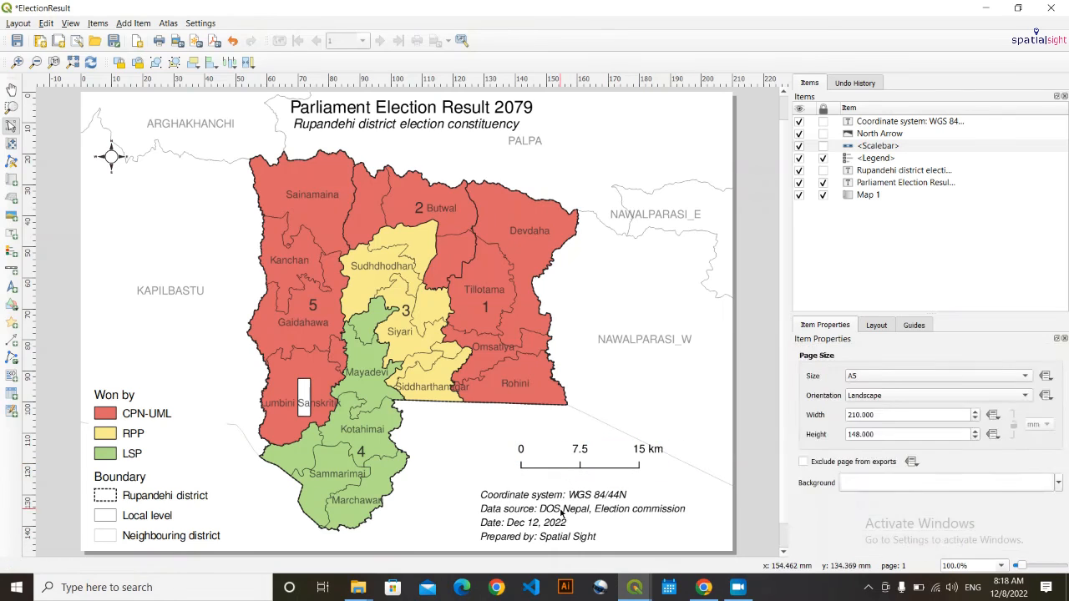
drag(583, 511, 541, 510)
click(644, 406)
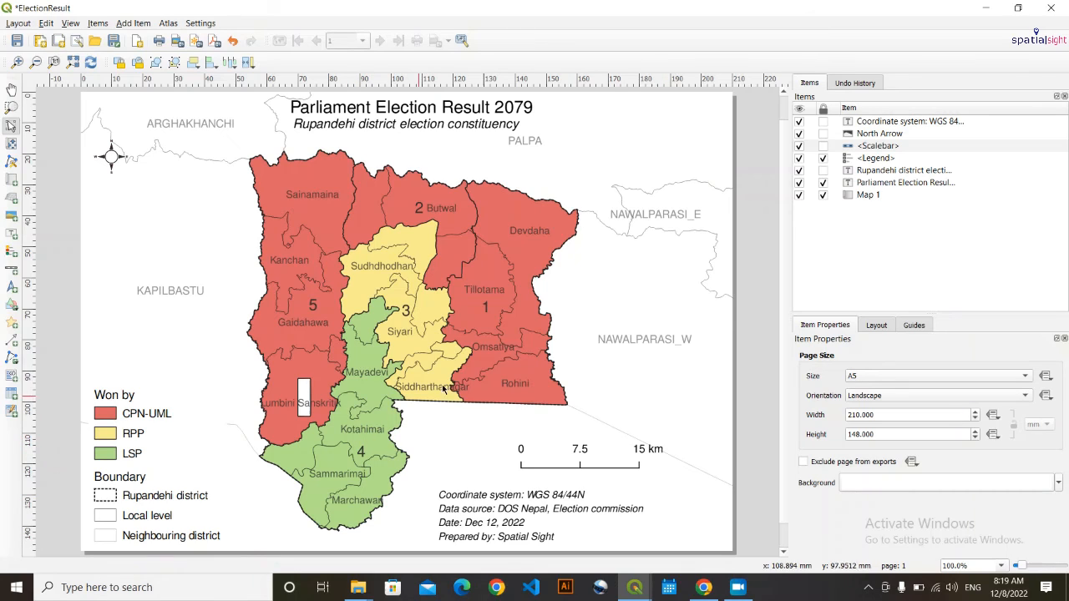
- Lock the Map 1 item together with its layers and layer styles, and lock the scale bar's position
click(865, 196)
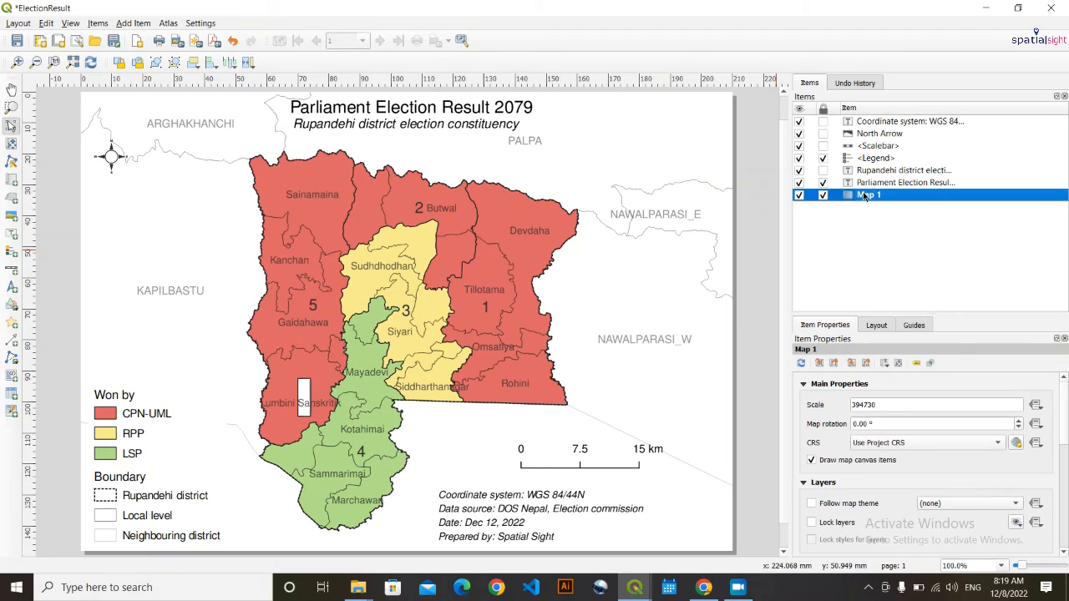
scroll(814, 497, down, 1)
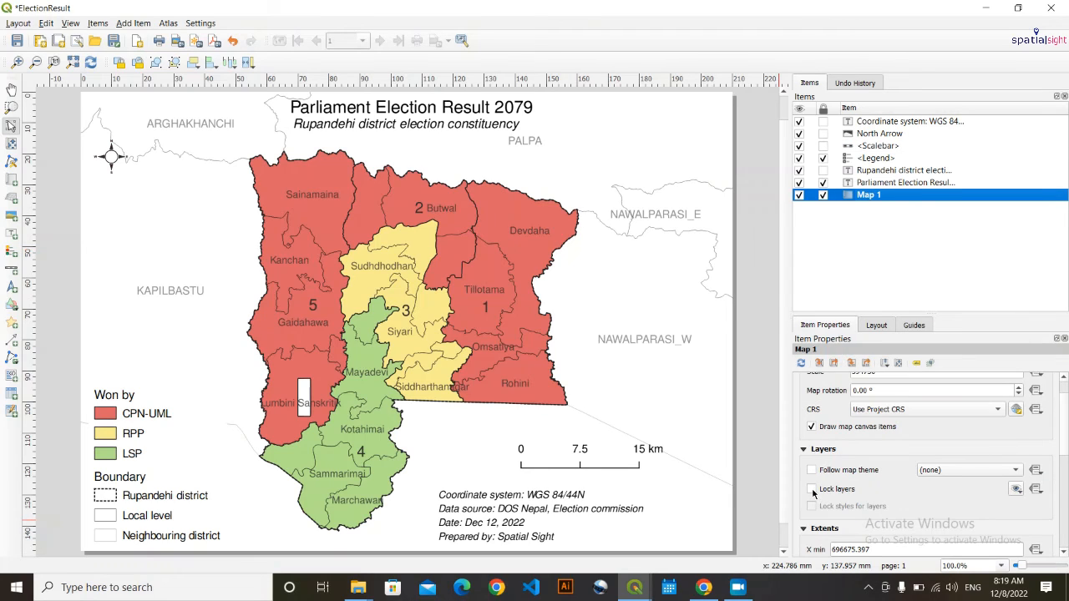
click(811, 490)
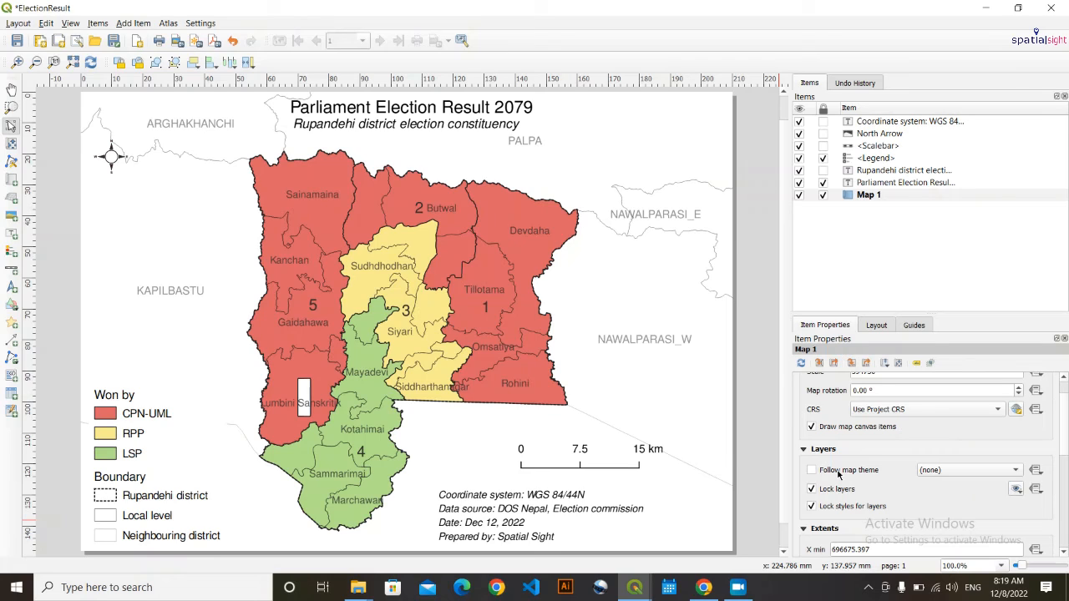
scroll(823, 494, down, 2)
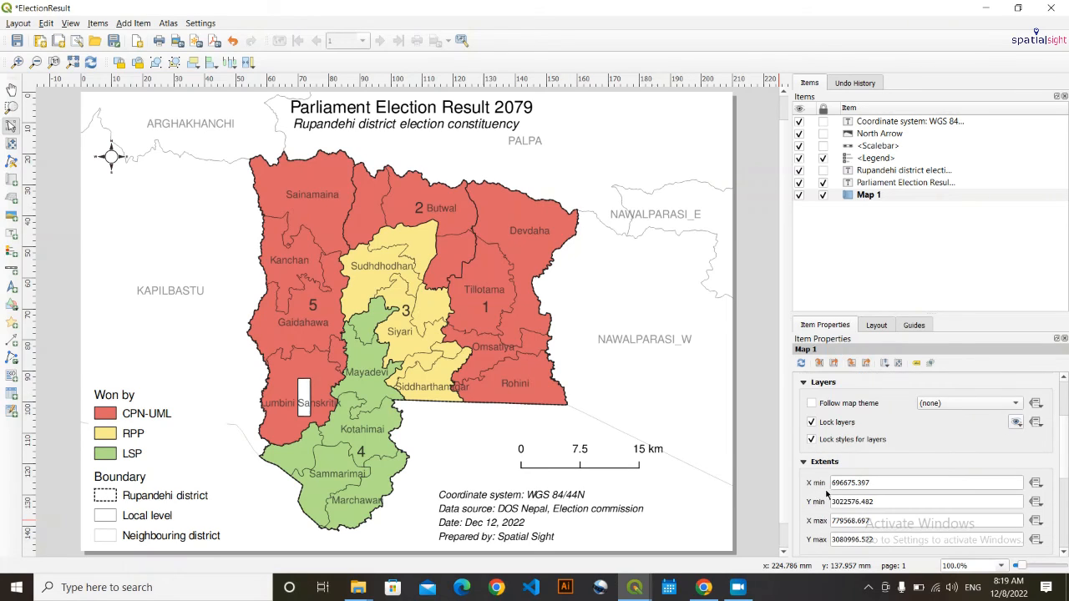
scroll(831, 455, up, 3)
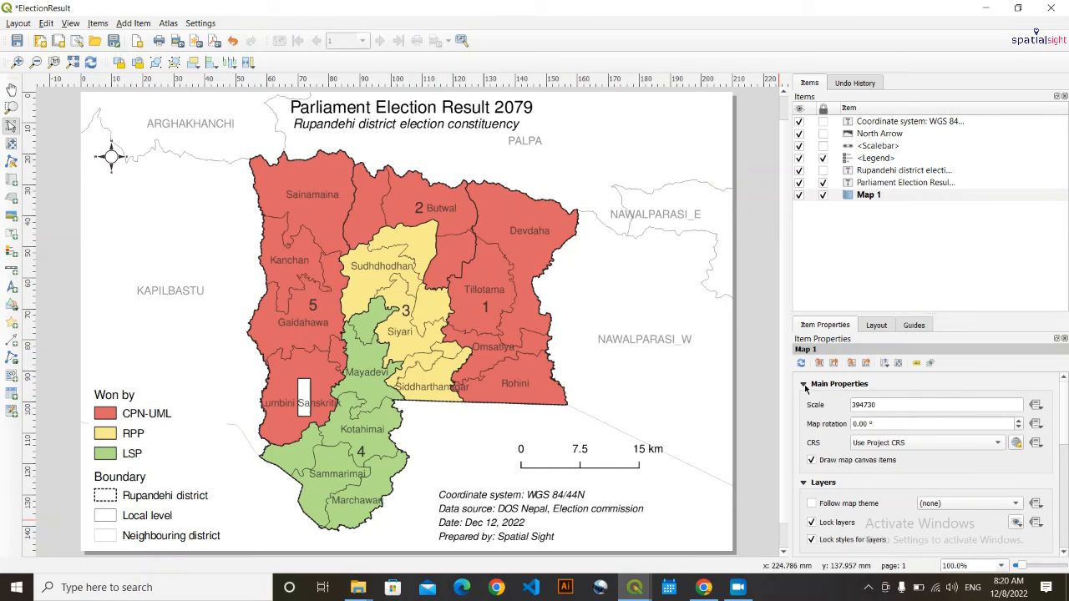
click(855, 199)
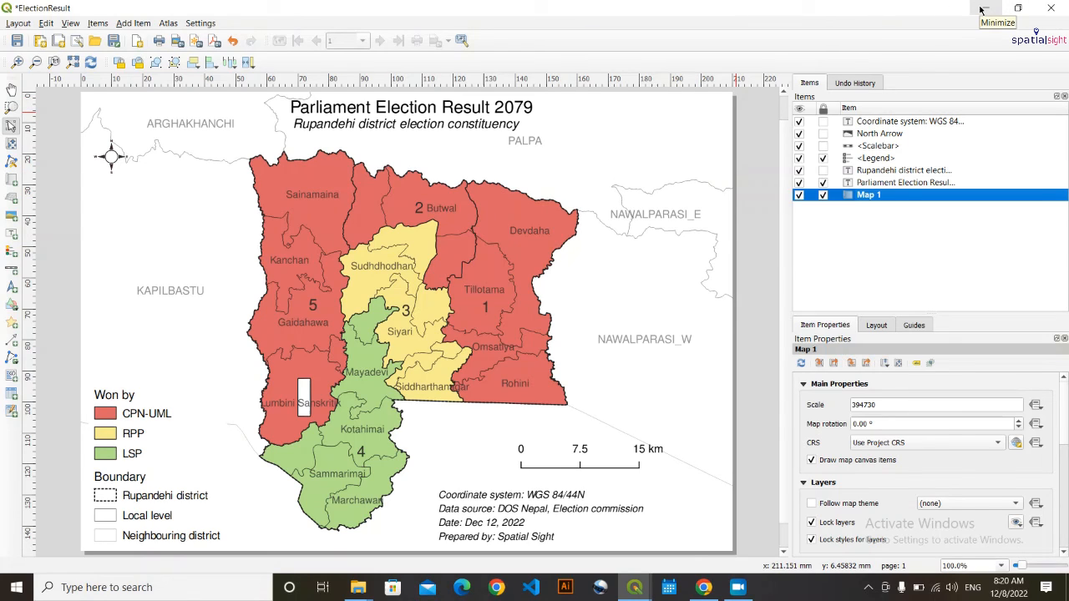
click(583, 460)
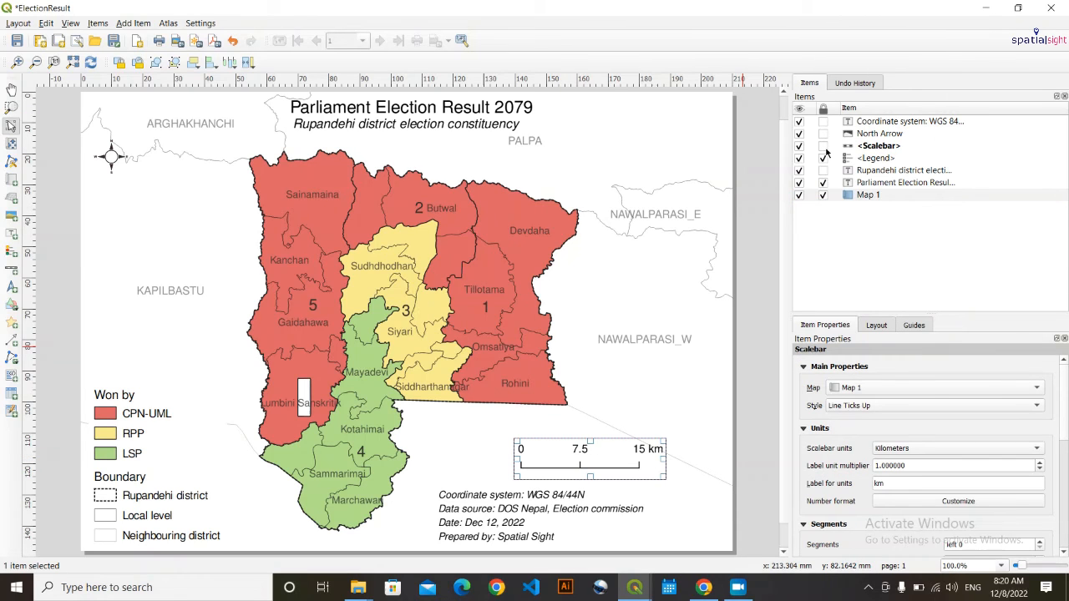
- Return to the main ElectionMap project and hide the District_44N, MergedRupandehi and RupandehiPalika layers
click(986, 7)
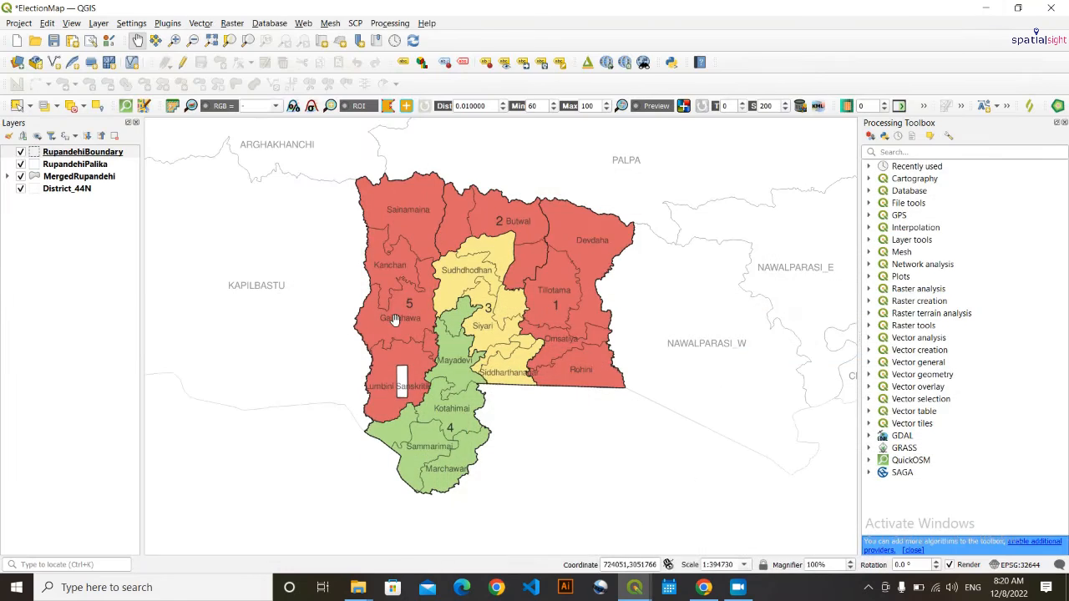
click(22, 189)
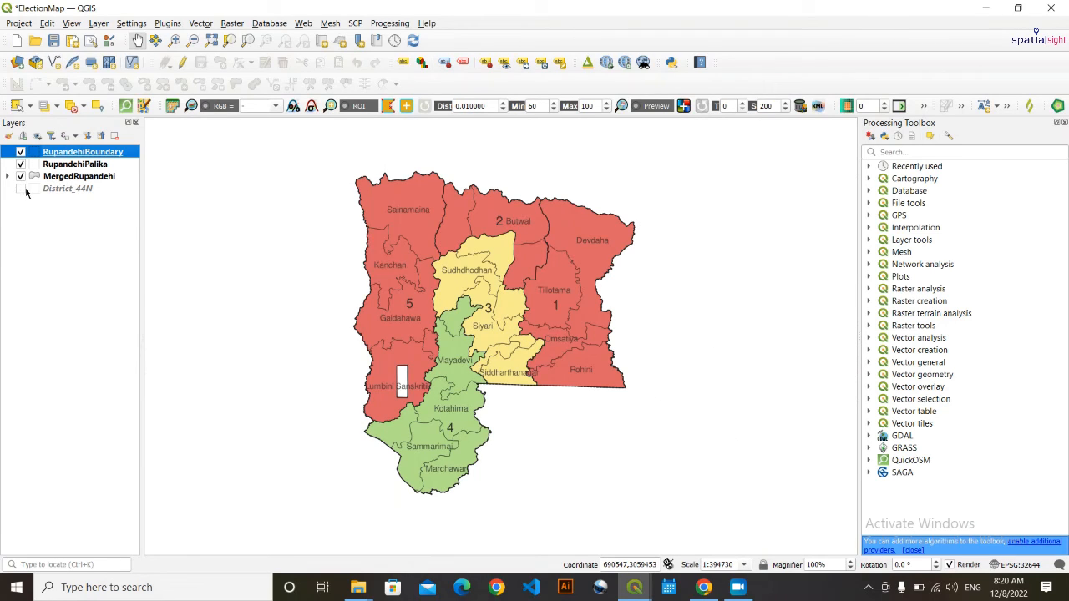
click(21, 176)
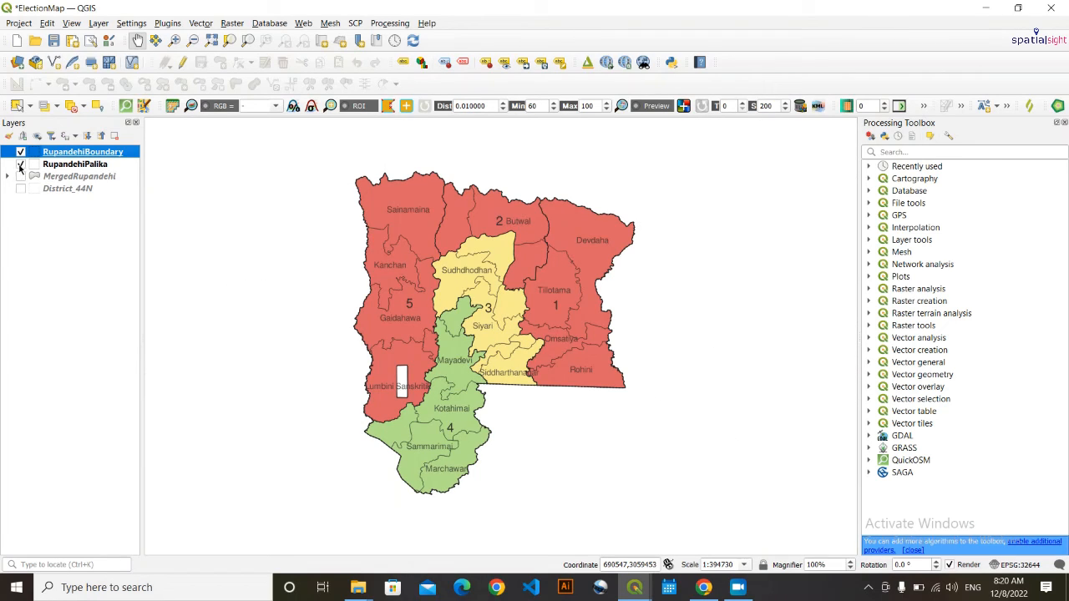
click(57, 277)
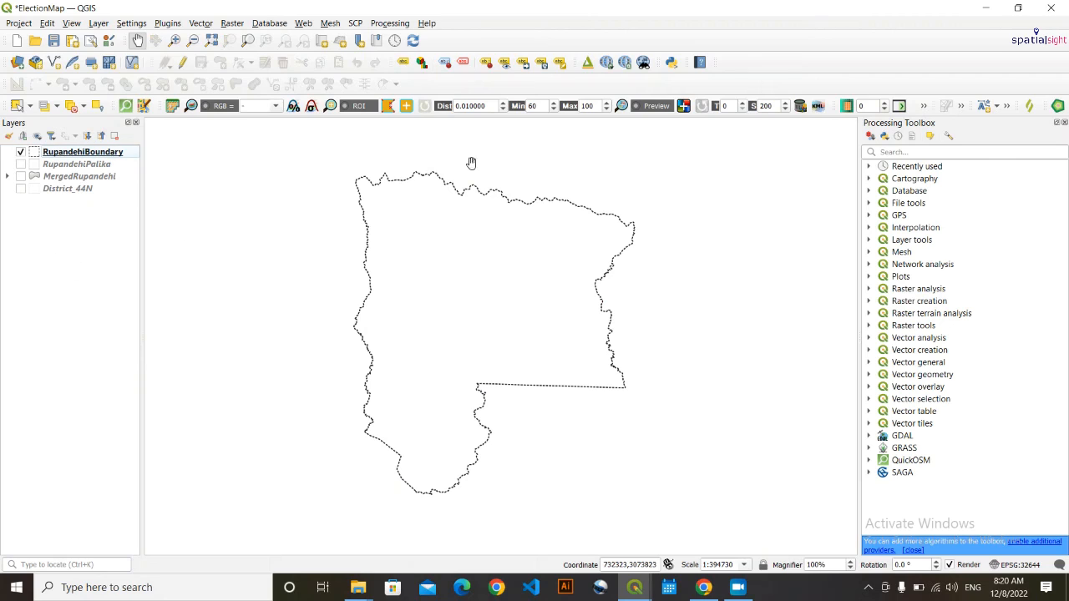
- Add the OSM Standard basemap from QuickMapServices beneath the Rupandehi boundary
click(306, 24)
mouse_move(368, 74)
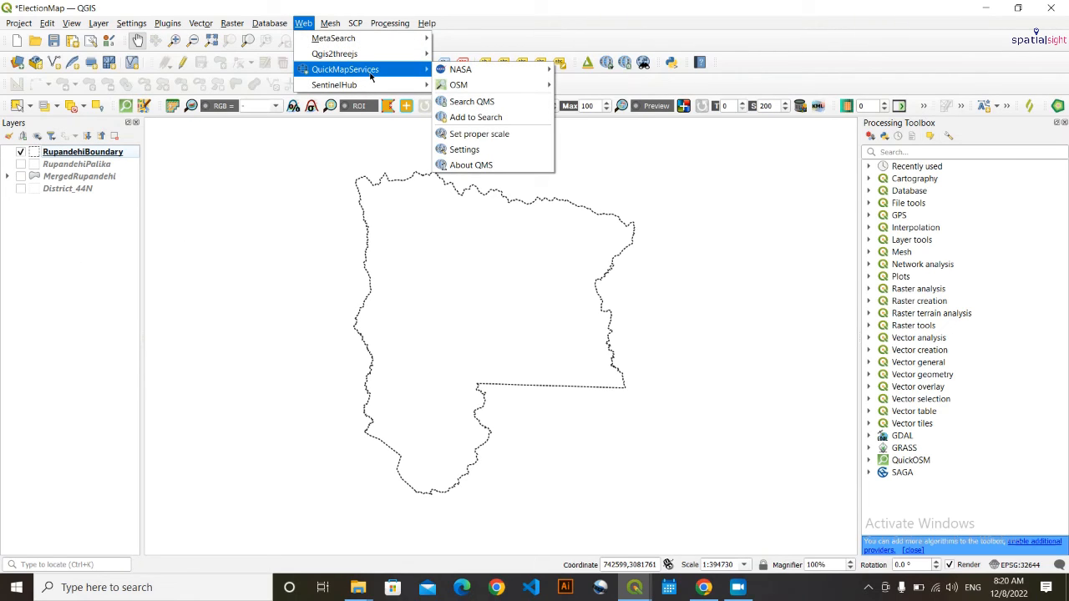
mouse_move(467, 84)
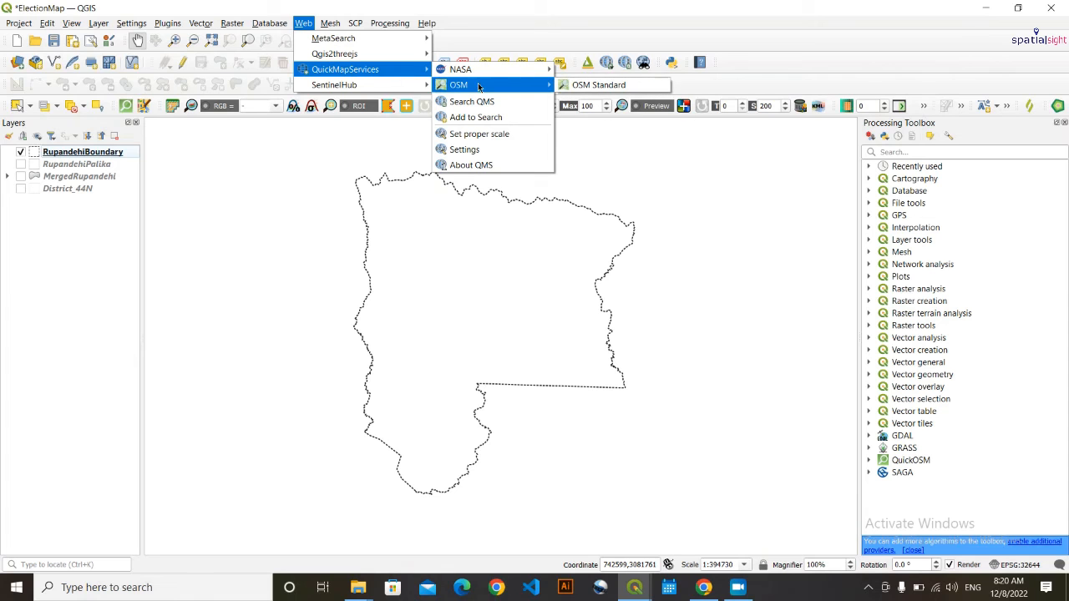
click(594, 84)
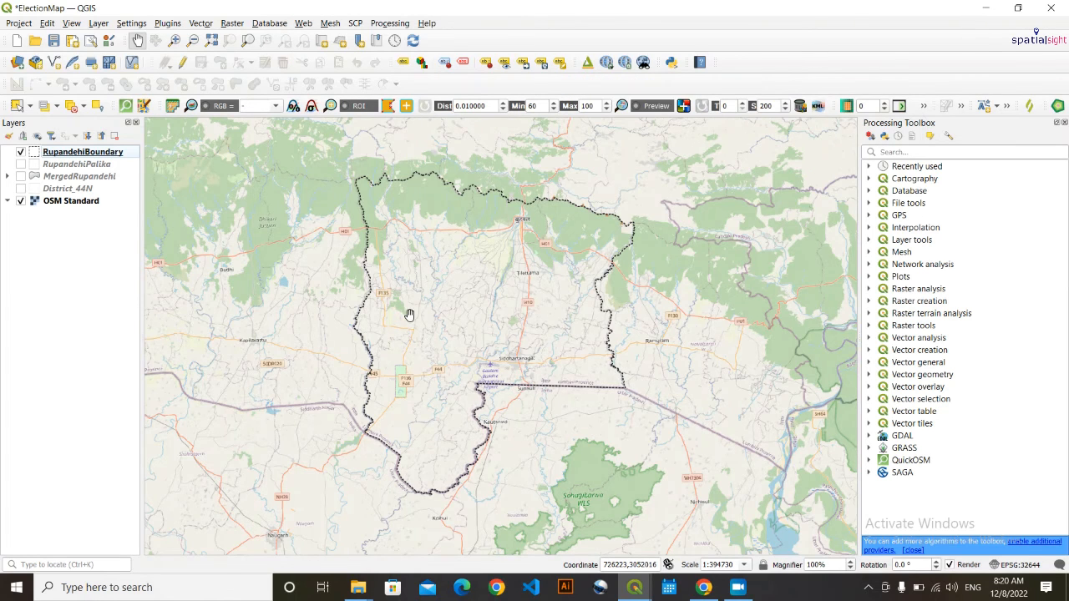
- Place a second map in the northeast corner of the ElectionResult layout, showing Rupandehi and its wider surroundings on the OSM basemap
click(192, 41)
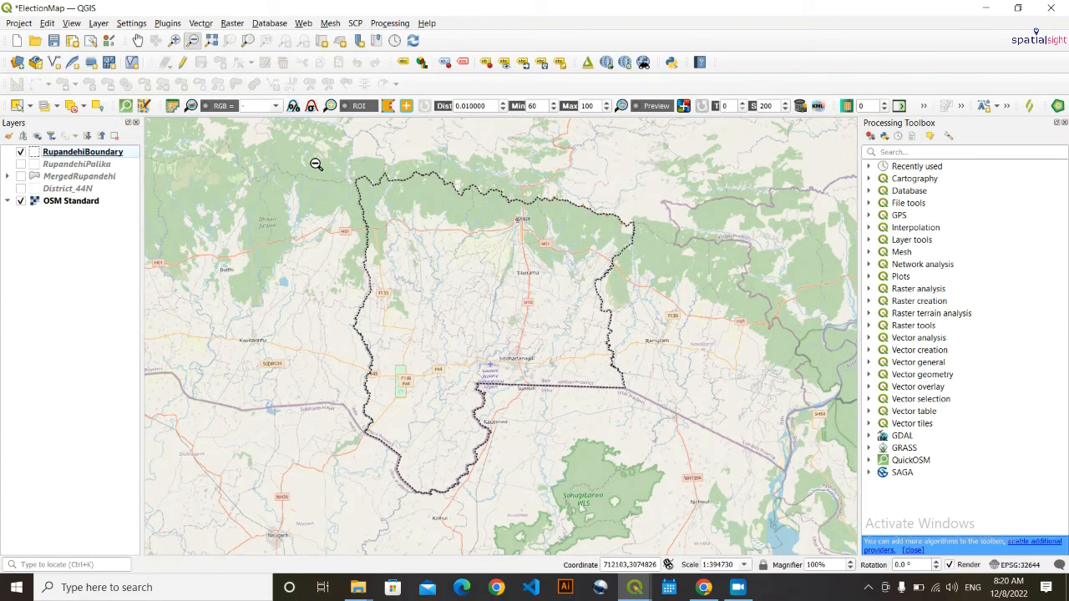
drag(316, 161, 648, 376)
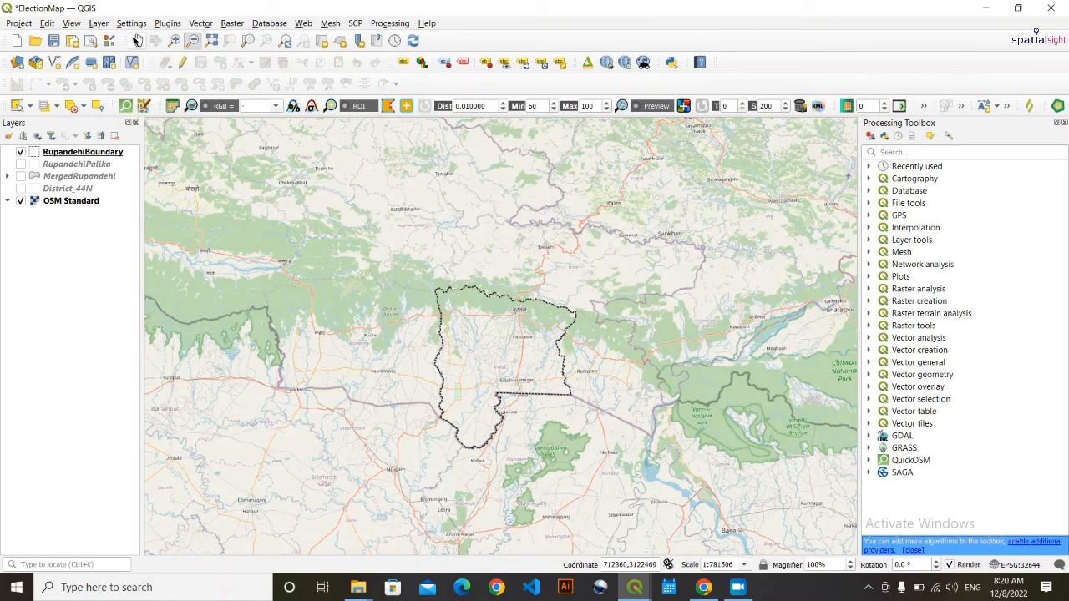
click(137, 40)
drag(407, 302, 416, 314)
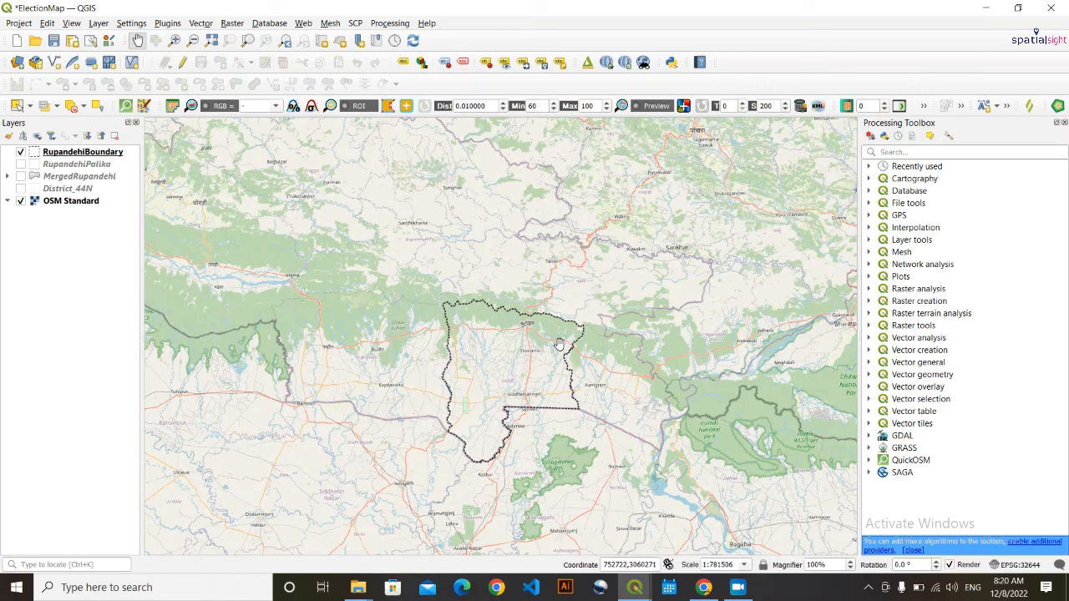
drag(564, 346, 573, 368)
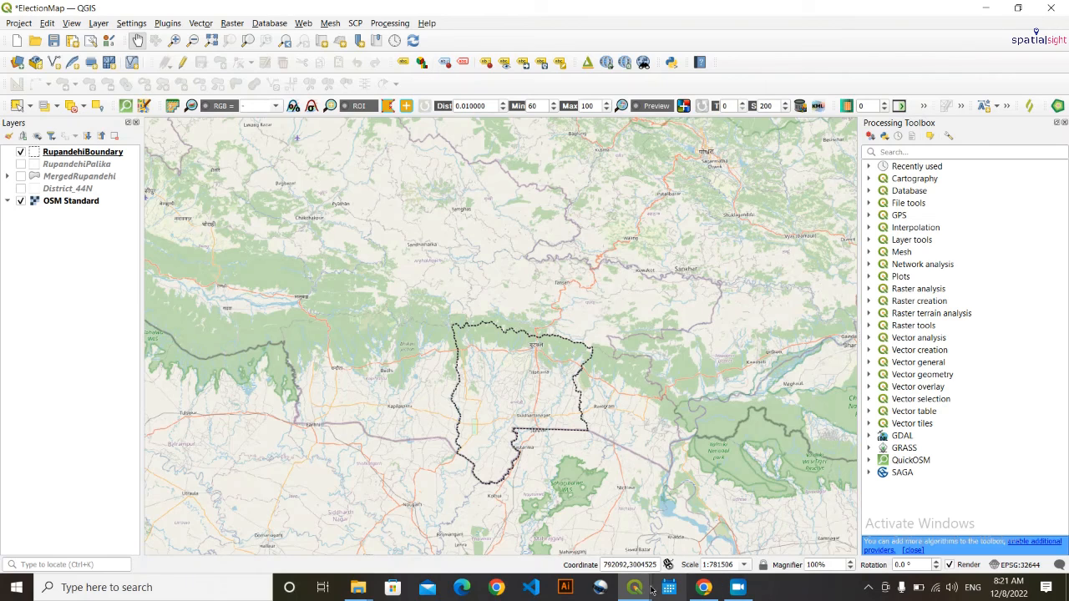
mouse_move(650, 589)
click(668, 517)
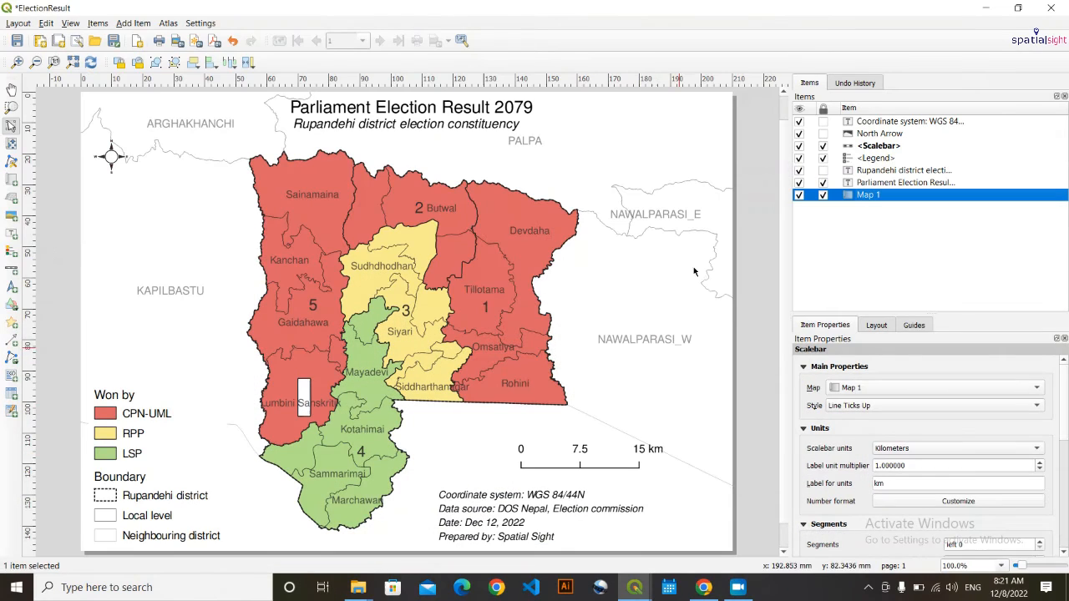
click(126, 24)
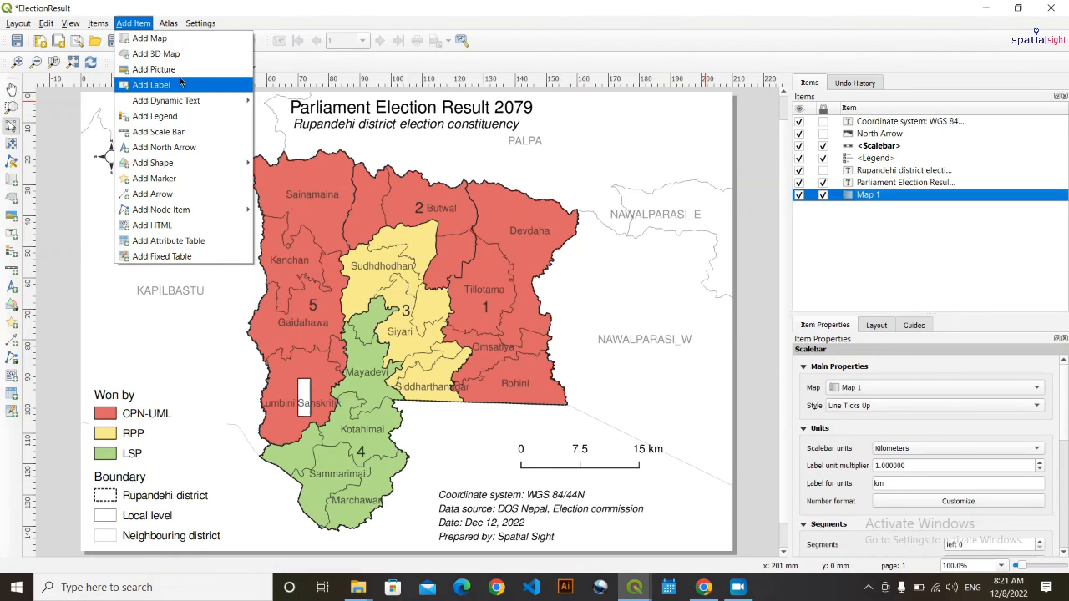
click(158, 38)
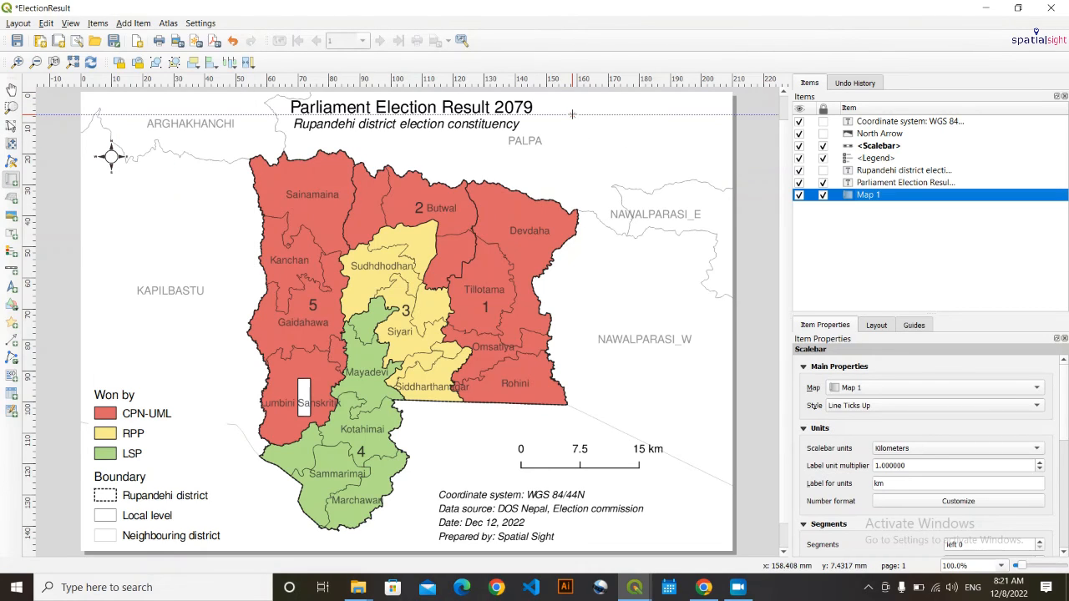
drag(567, 106, 733, 252)
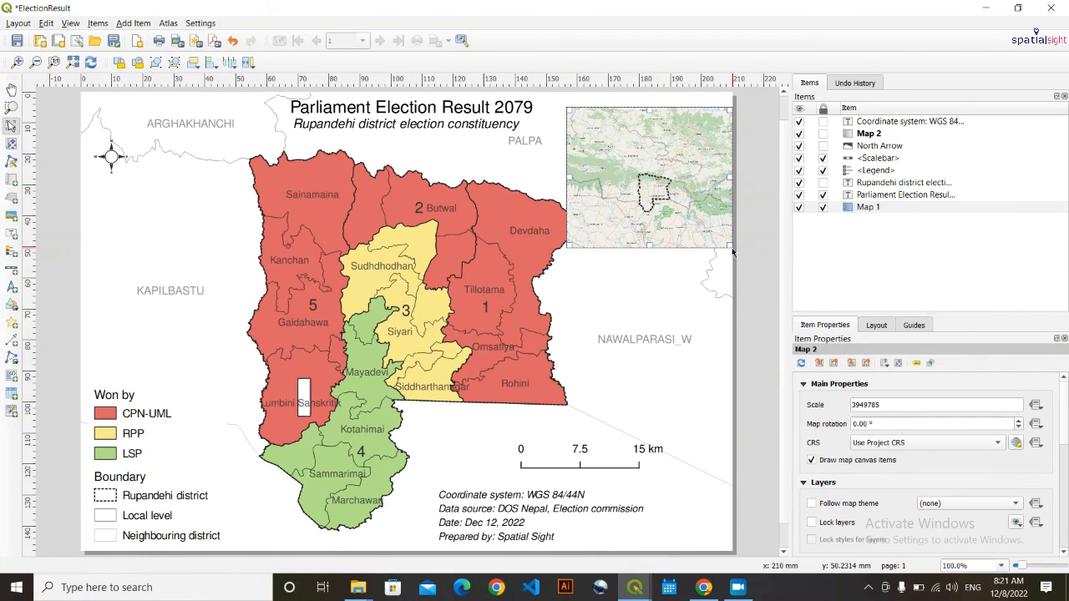
click(673, 290)
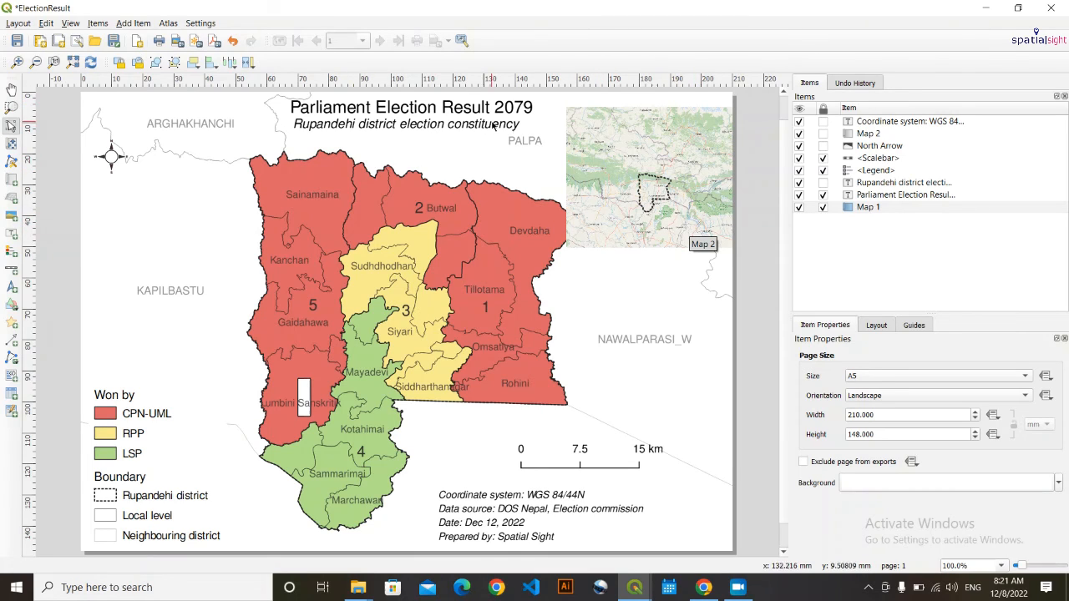
- Draw a circular ellipse shape over the inset map, centred near the Rupandehi boundary
click(134, 23)
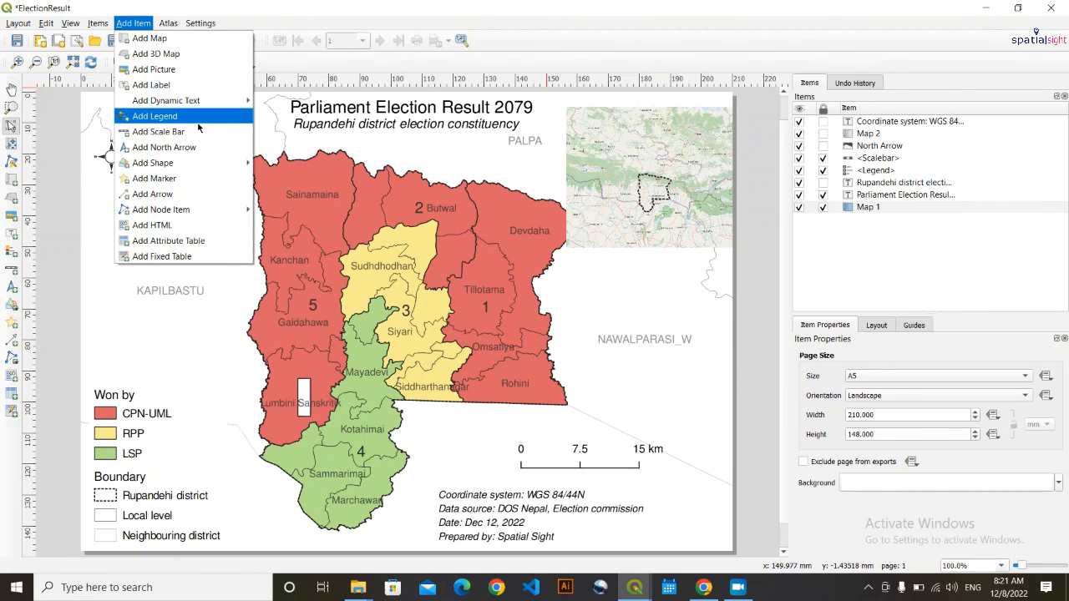
mouse_move(188, 164)
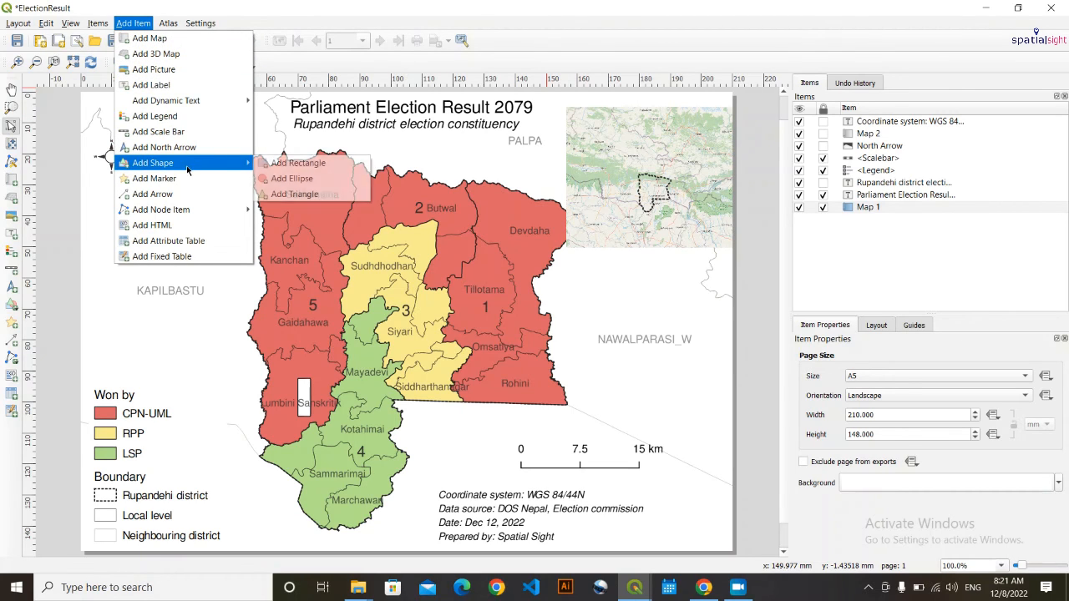
click(293, 179)
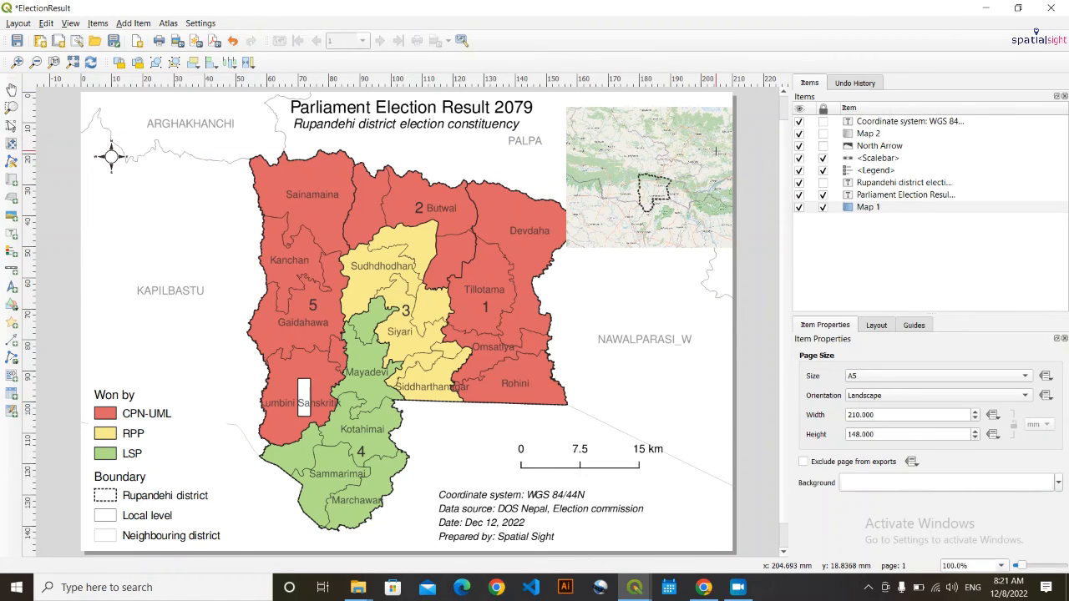
drag(711, 145, 589, 205)
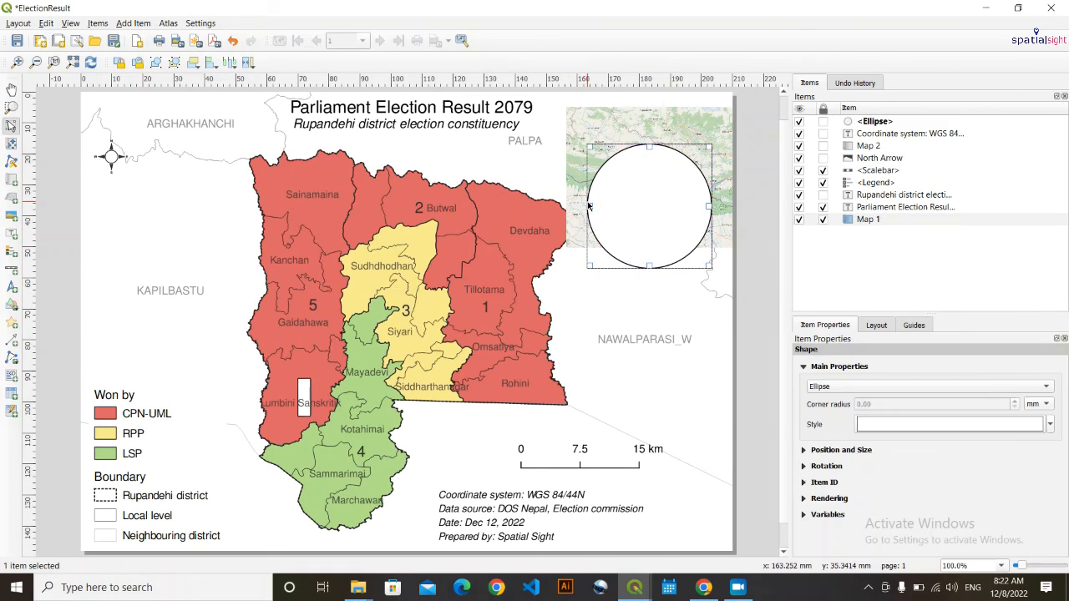
- Nudge the ellipse north until it lies entirely within the OSM inset map
key(Up)
key(Up)
key(Up)
key(Up)
key(Up)
key(Up)
key(Up)
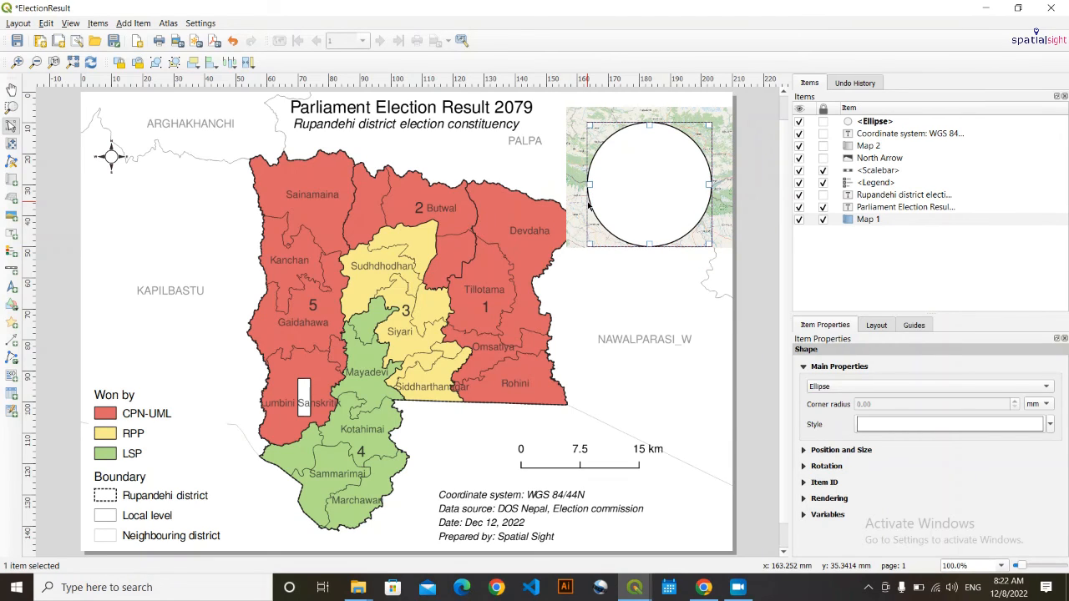
key(Up)
key(Up)
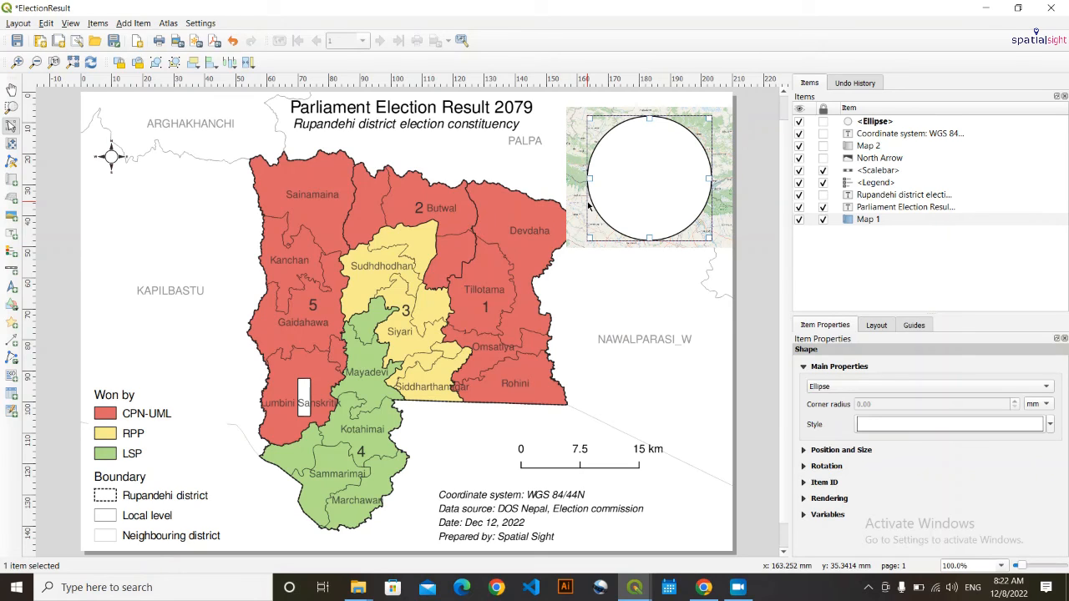
key(Up)
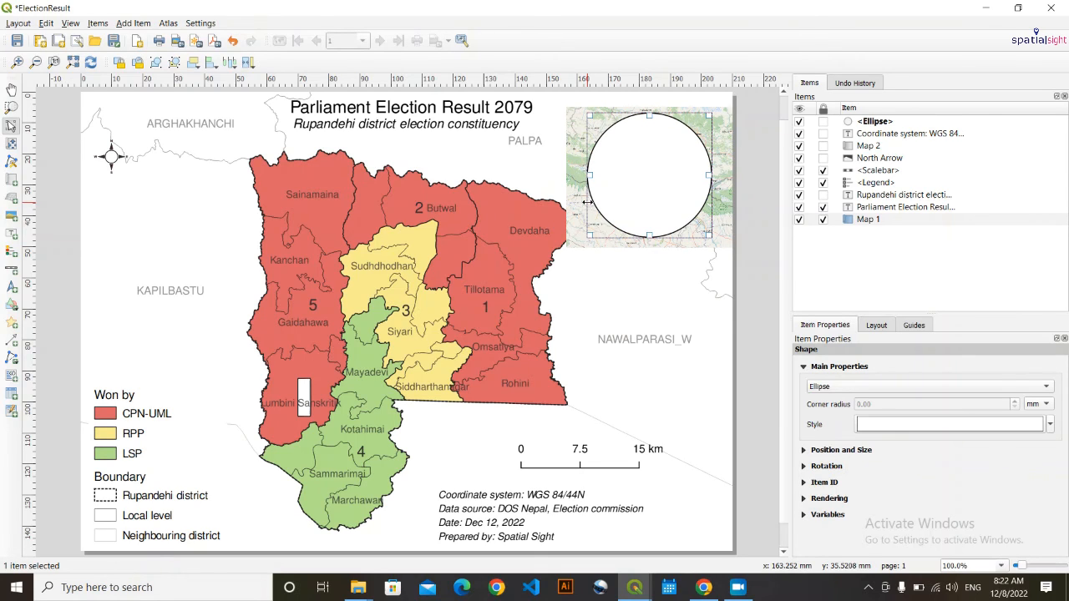
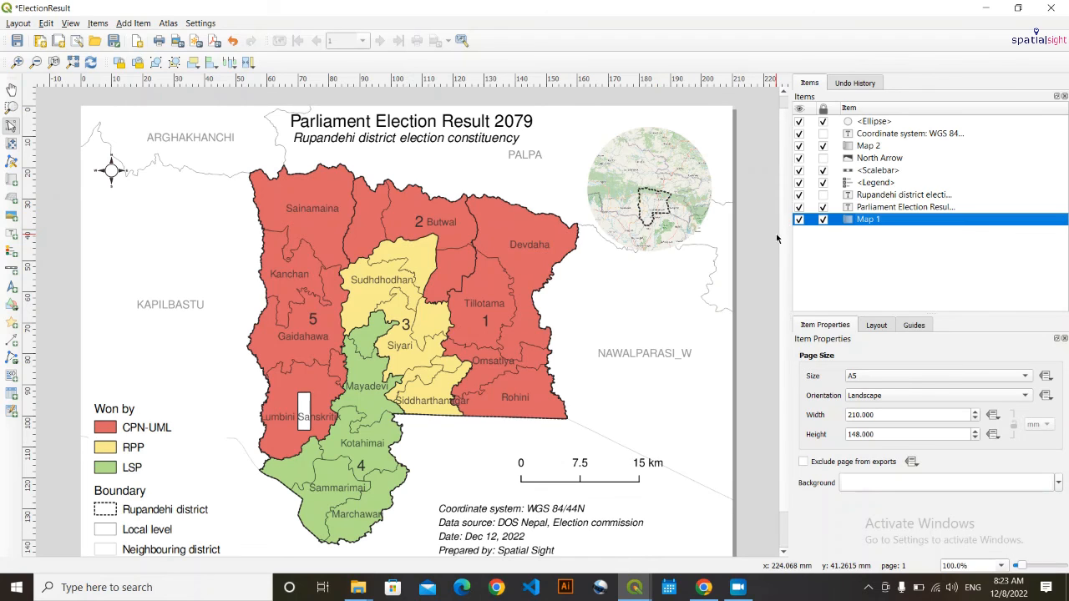
- Check the District_44N layer's label font, size and opacity in the main ElectionMap project, and return to the ElectionResult layout
drag(784, 227, 773, 263)
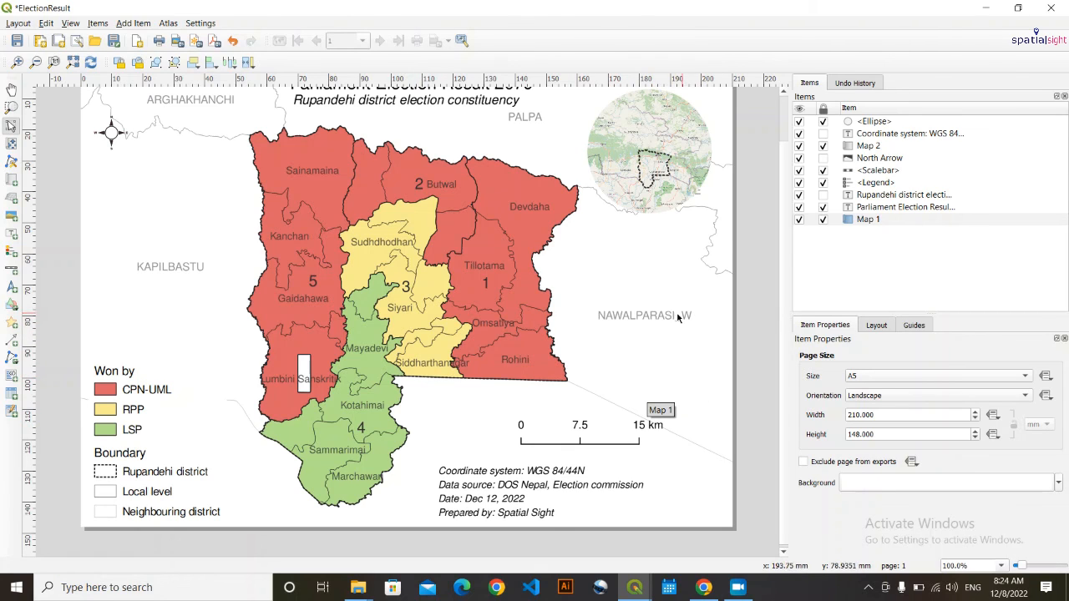
click(986, 7)
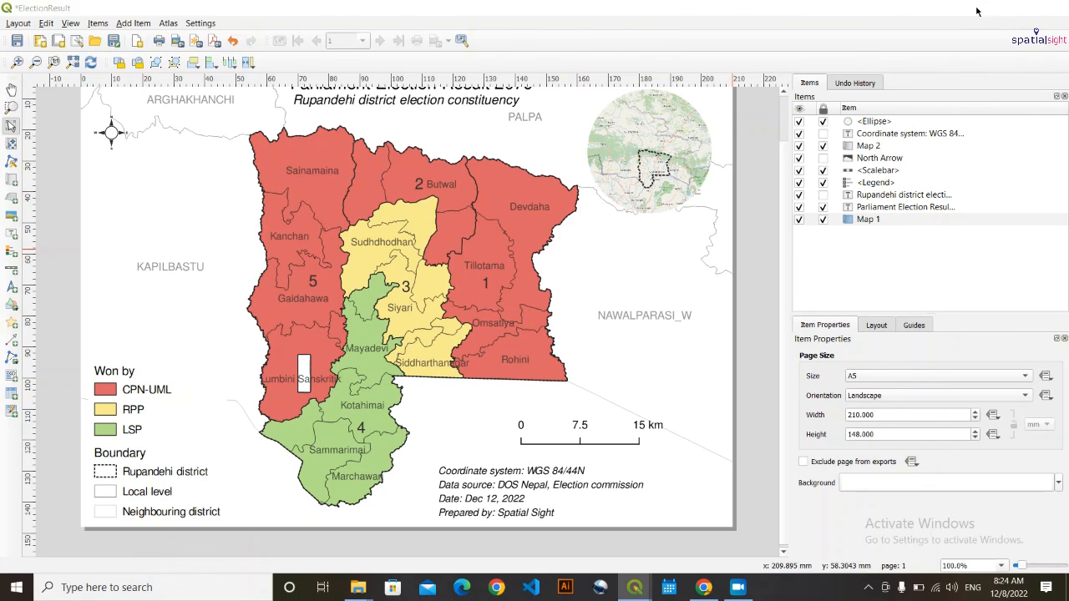
click(86, 190)
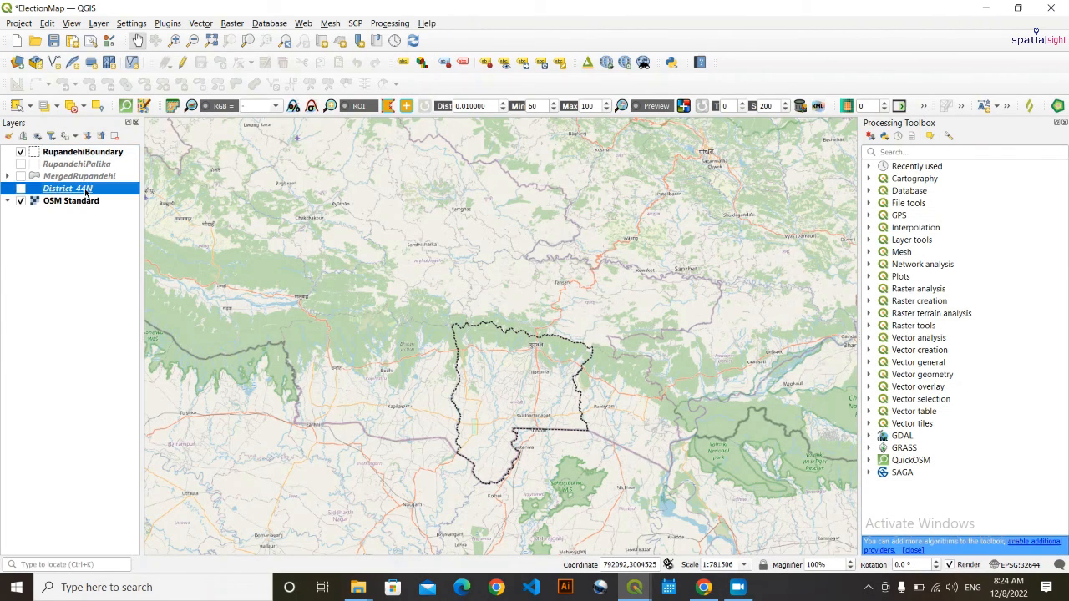
double_click(86, 190)
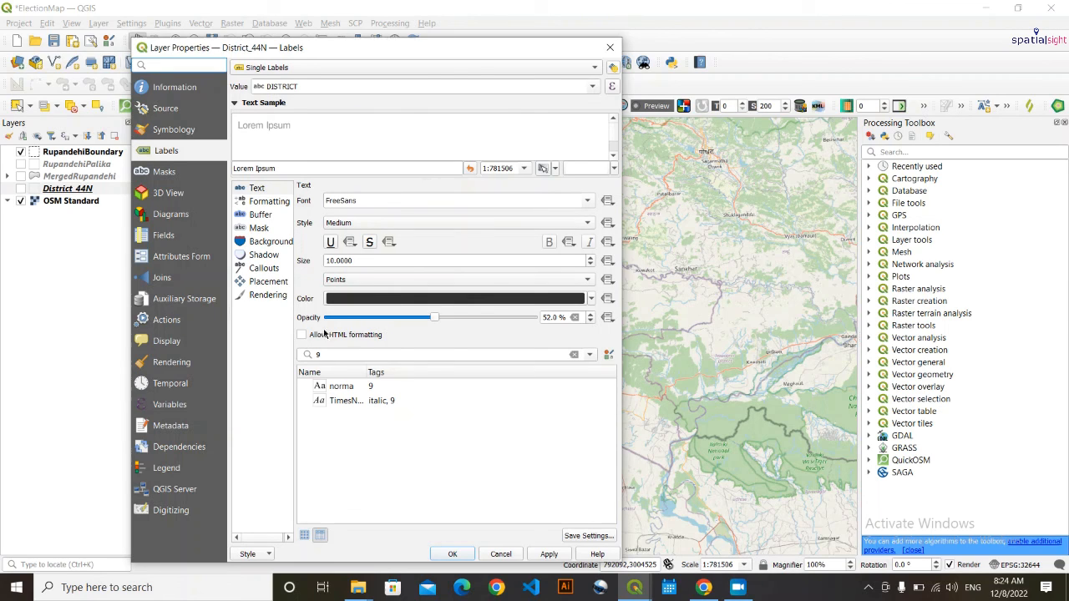
click(609, 48)
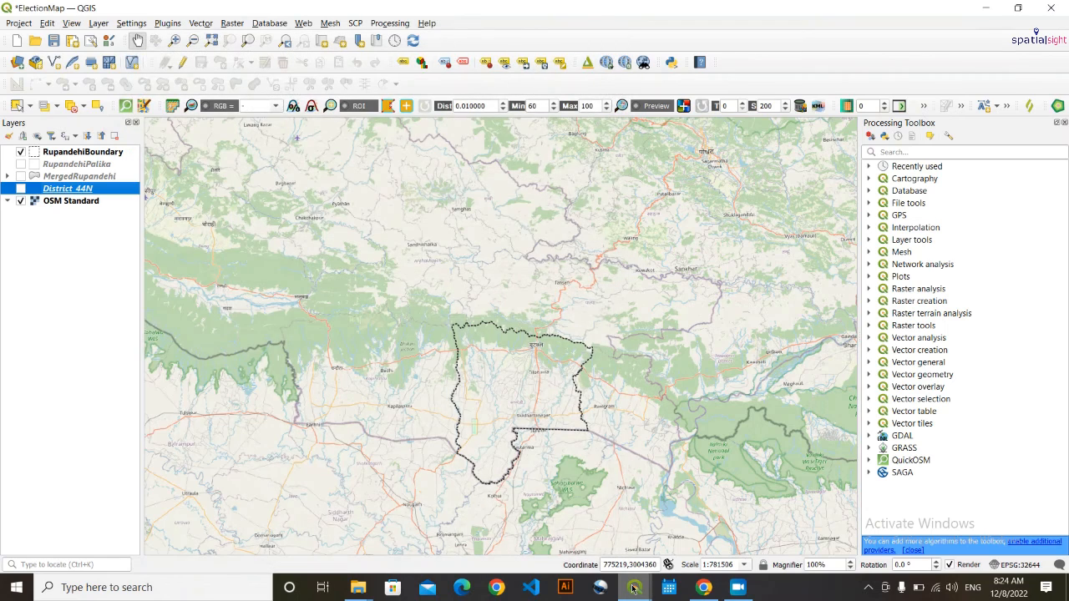
mouse_move(633, 590)
click(710, 522)
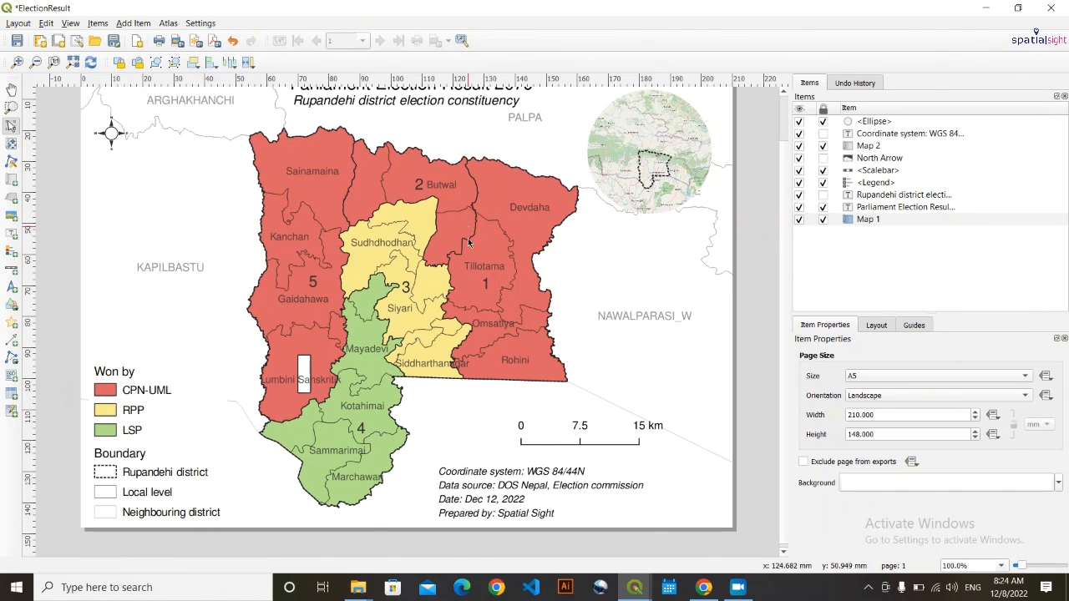
- Add a text label reading INDIA just below Rupandehi's southern border, above the scale bar
click(135, 22)
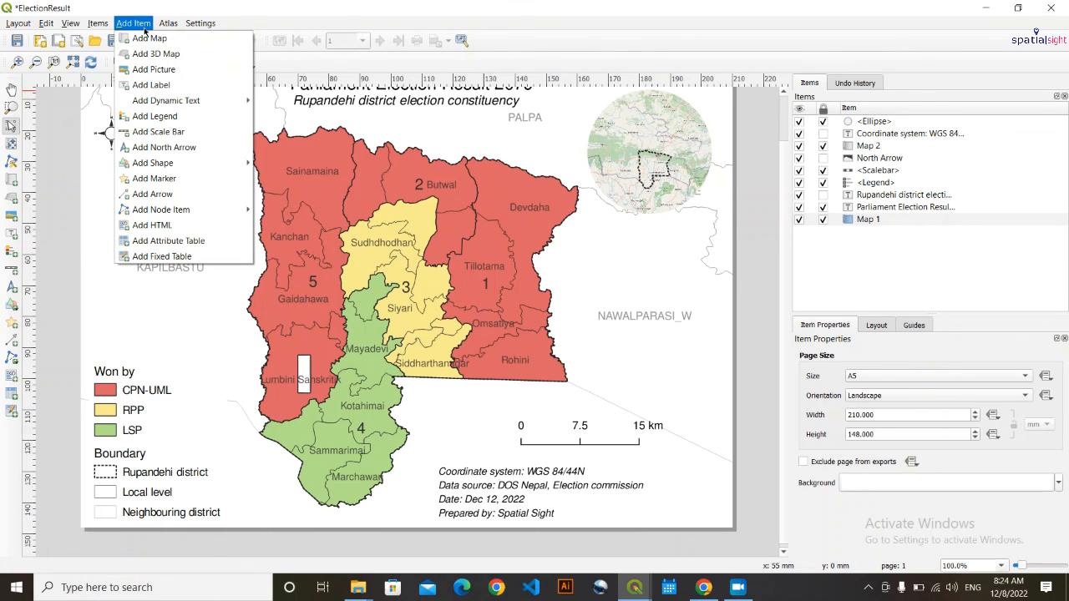
click(189, 90)
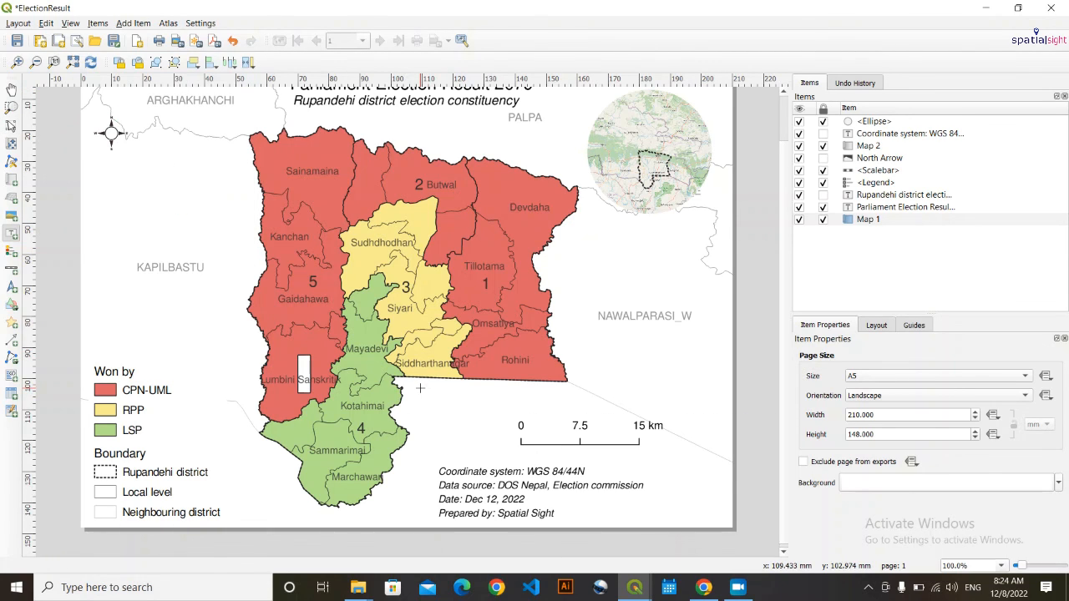
drag(420, 389, 536, 413)
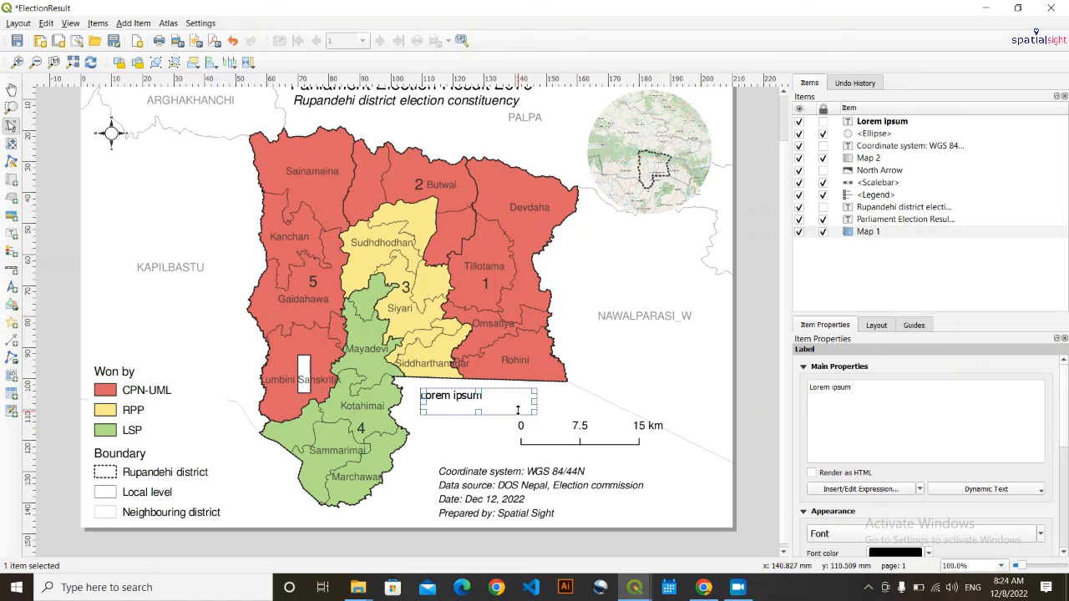
double_click(878, 384)
triple_click(878, 385)
text(INDIA)
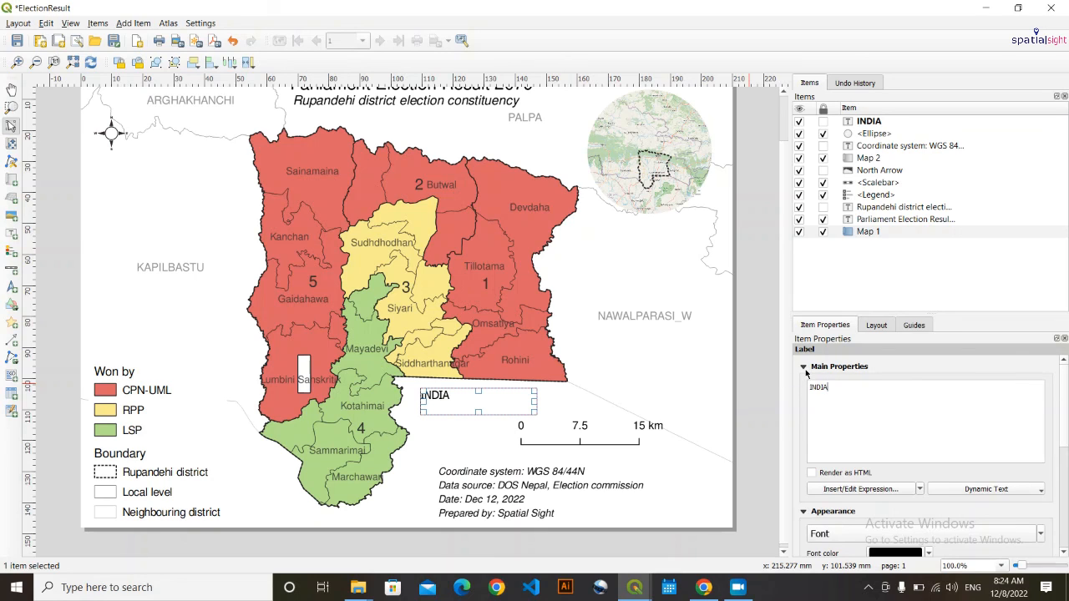
- Apply a recently used font to the INDIA label
scroll(810, 523, down, 2)
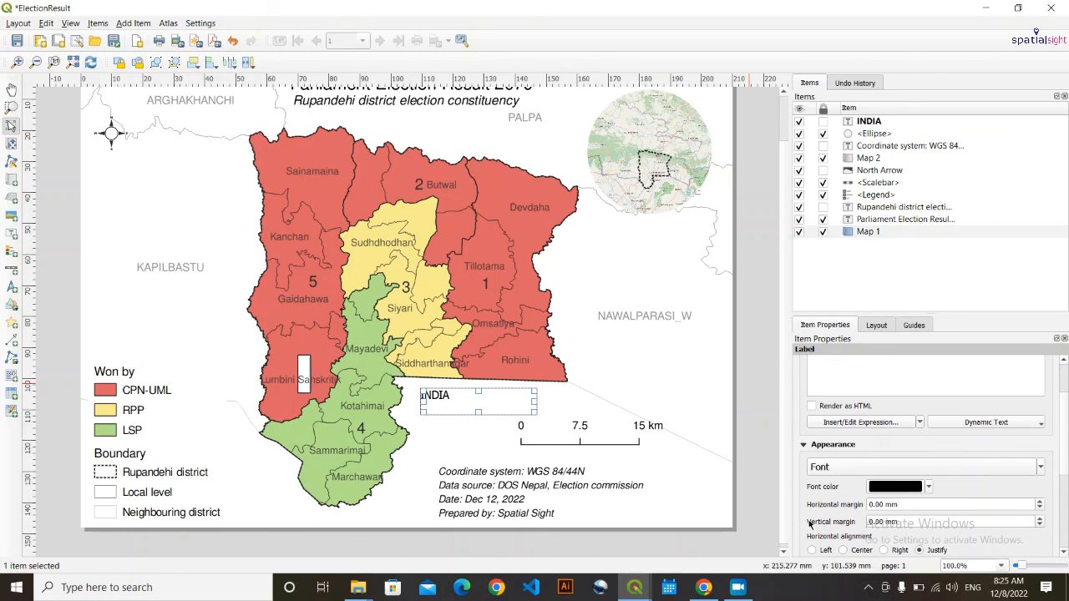
click(1040, 468)
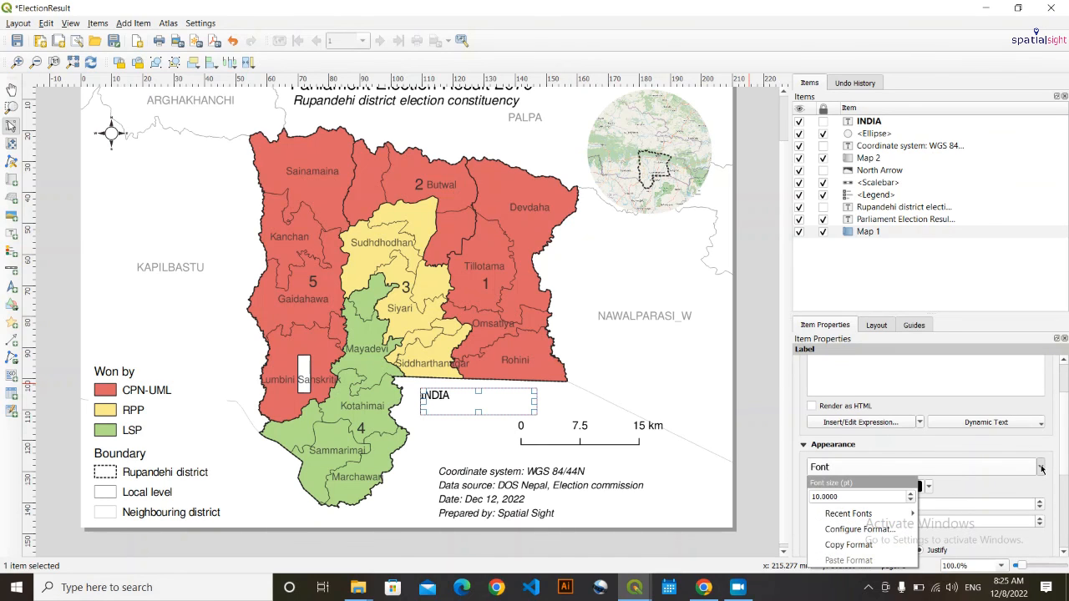
click(1040, 468)
click(1040, 467)
mouse_move(900, 514)
click(989, 471)
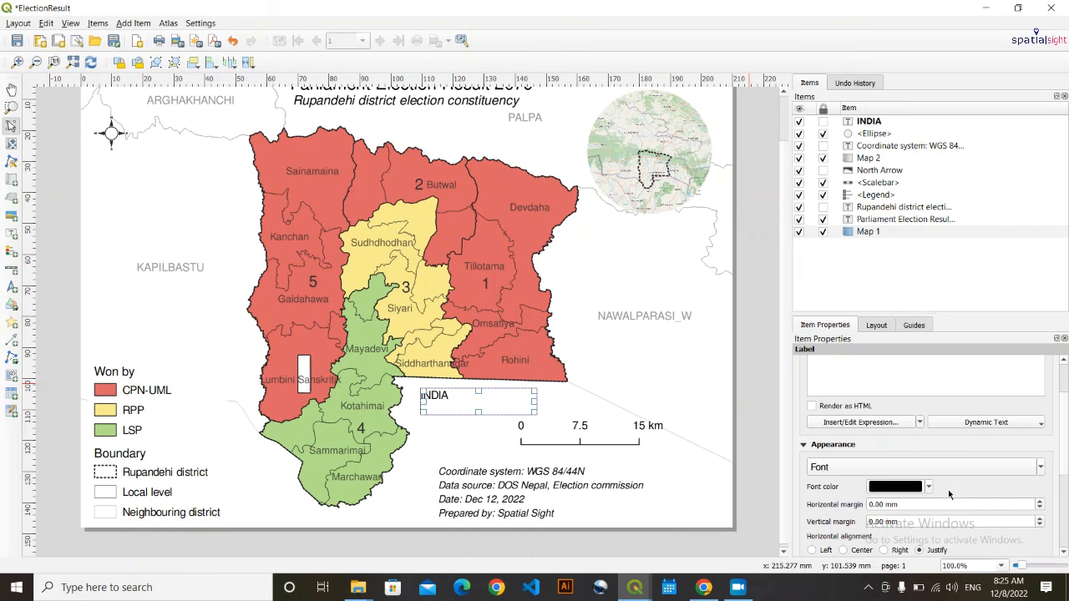
- Set the font colour opacity of the INDIA label to 52%
click(896, 487)
scroll(819, 548, down, 2)
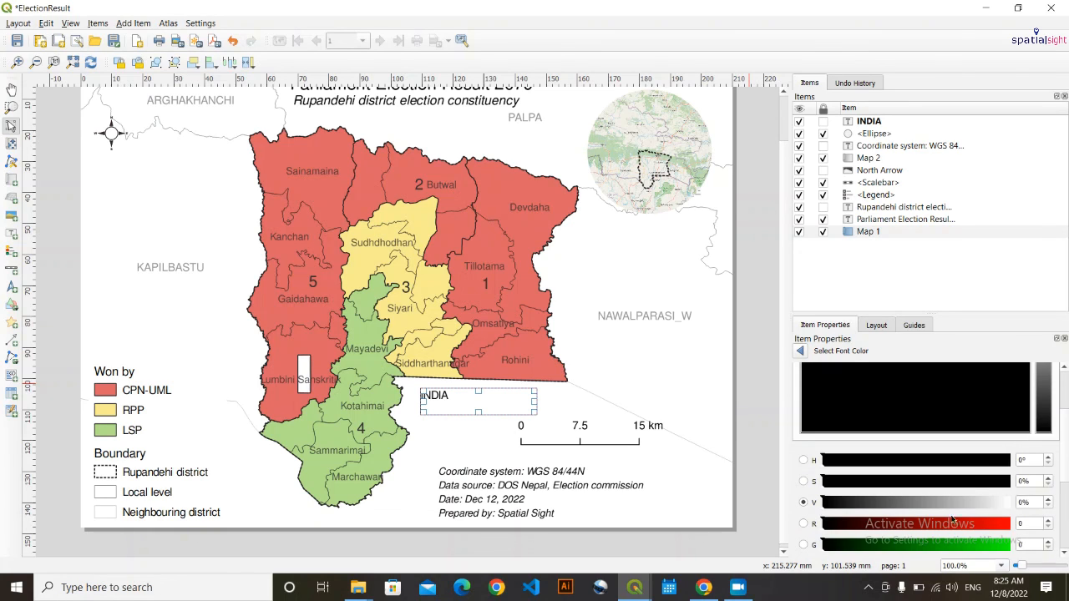
scroll(797, 526, down, 2)
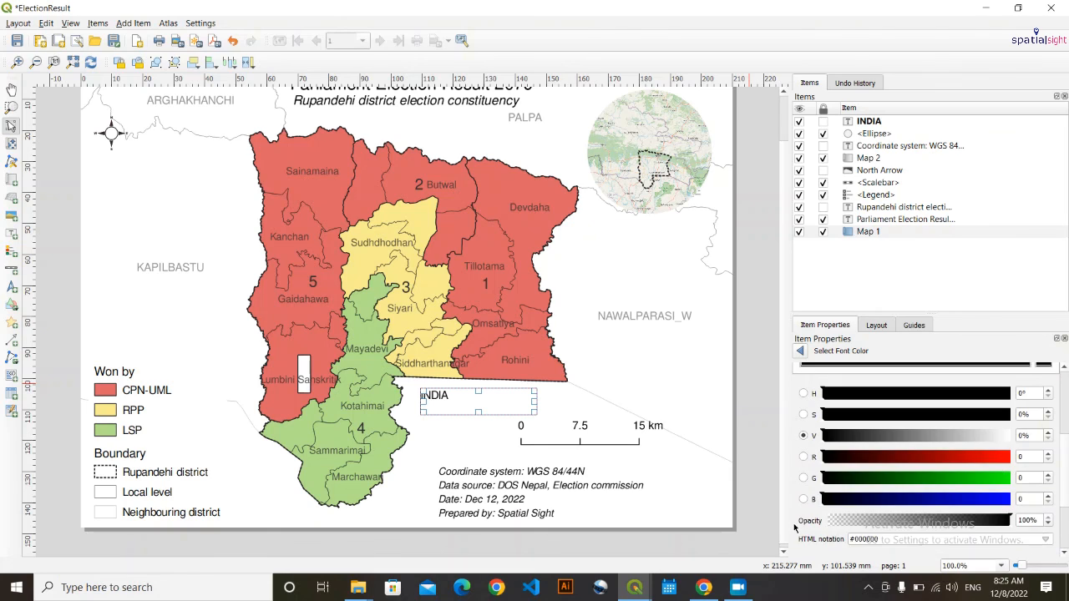
scroll(798, 526, down, 2)
double_click(1040, 486)
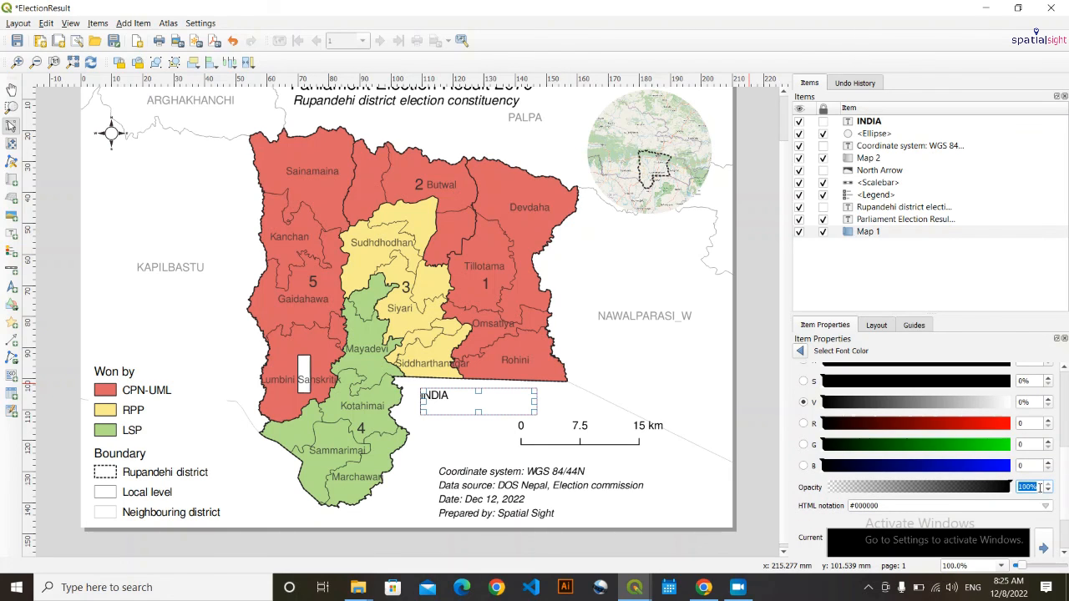
text(52)
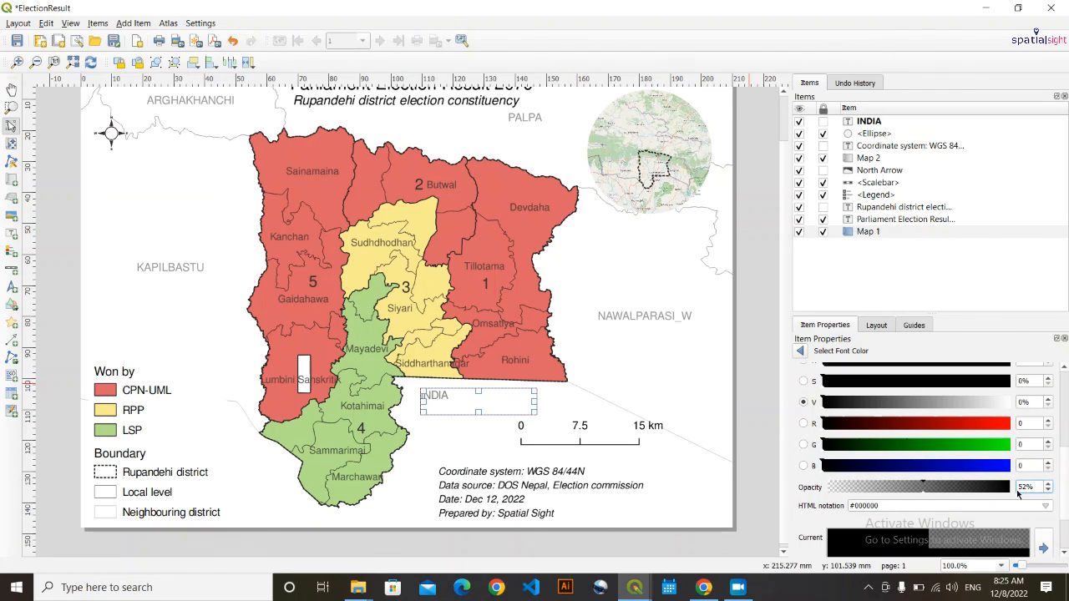
click(629, 409)
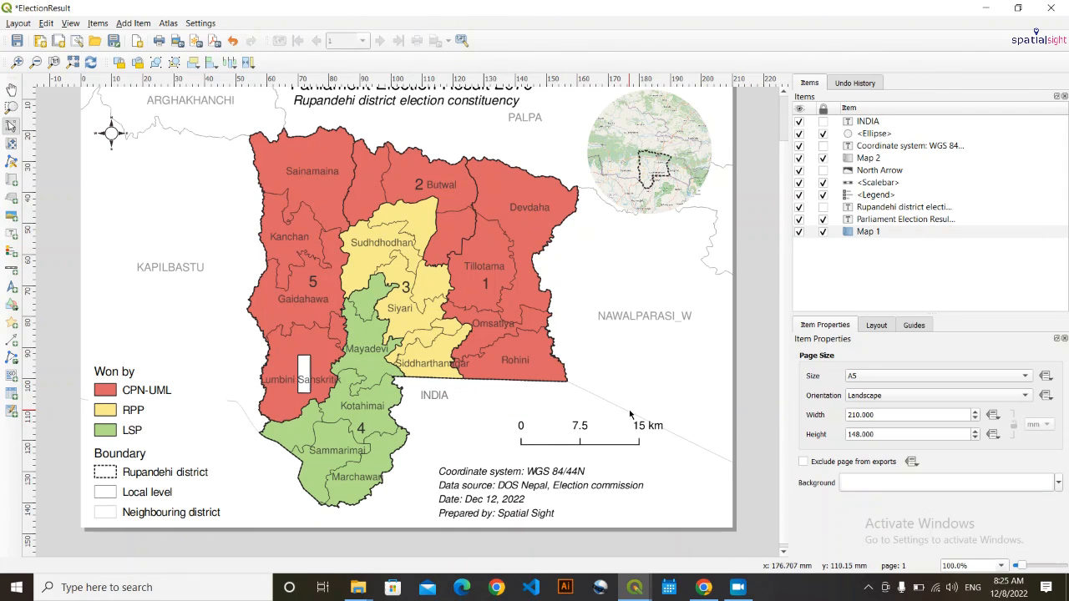
- Narrow the INDIA label's frame to fit its text and shift it slightly east beneath Rupandehi's southern border
click(435, 403)
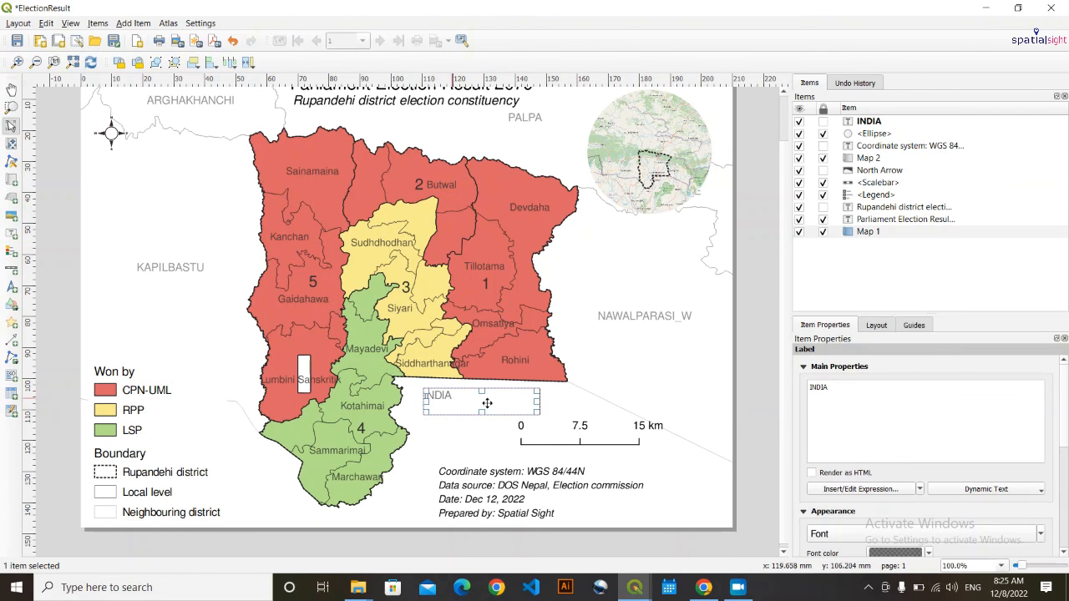
drag(537, 406, 480, 406)
click(490, 460)
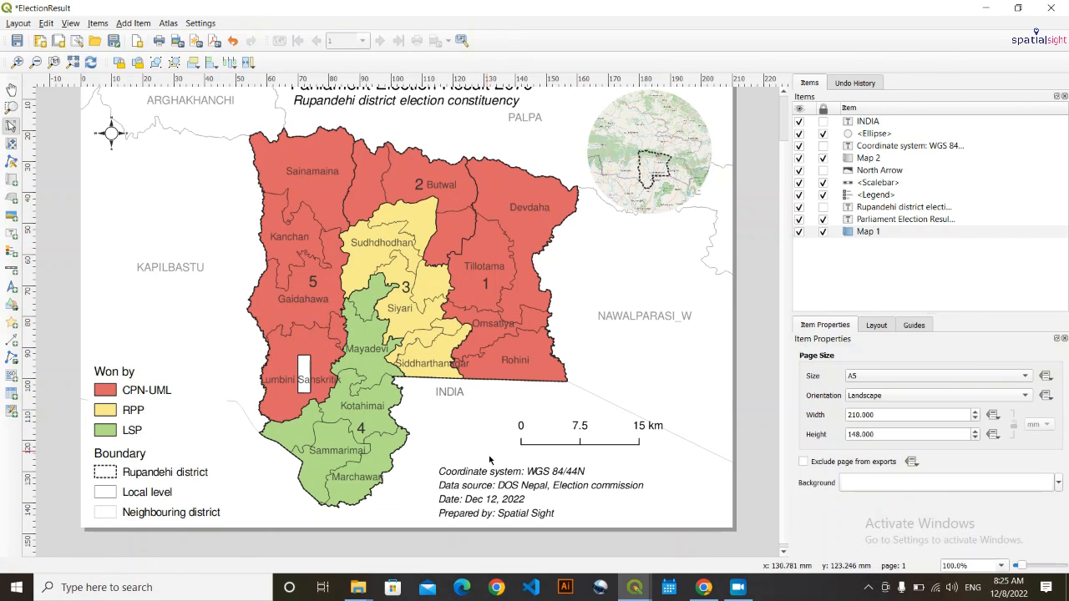
click(457, 404)
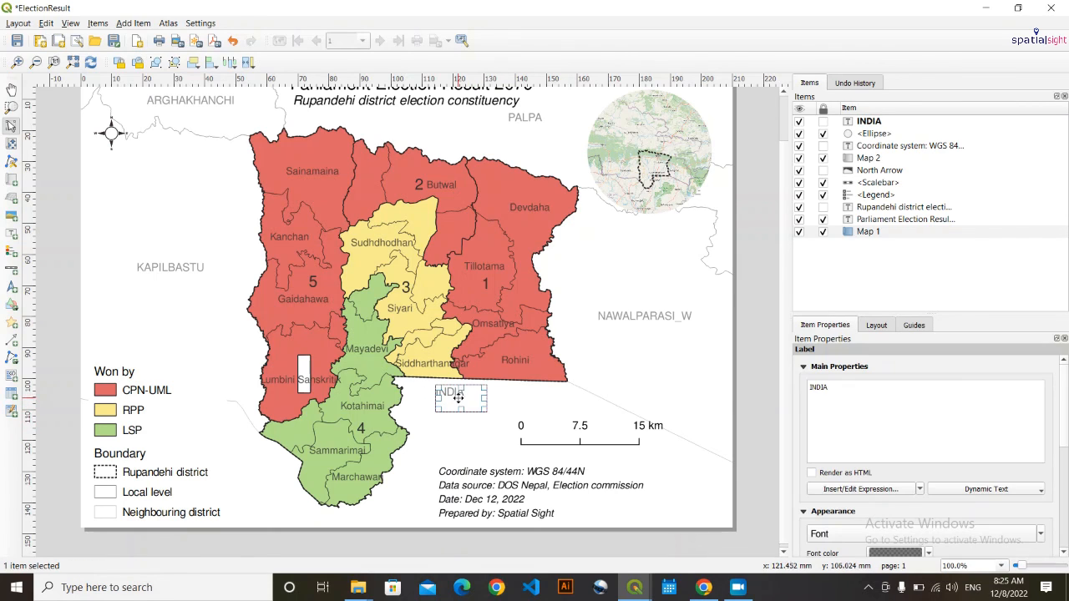
click(473, 440)
click(456, 402)
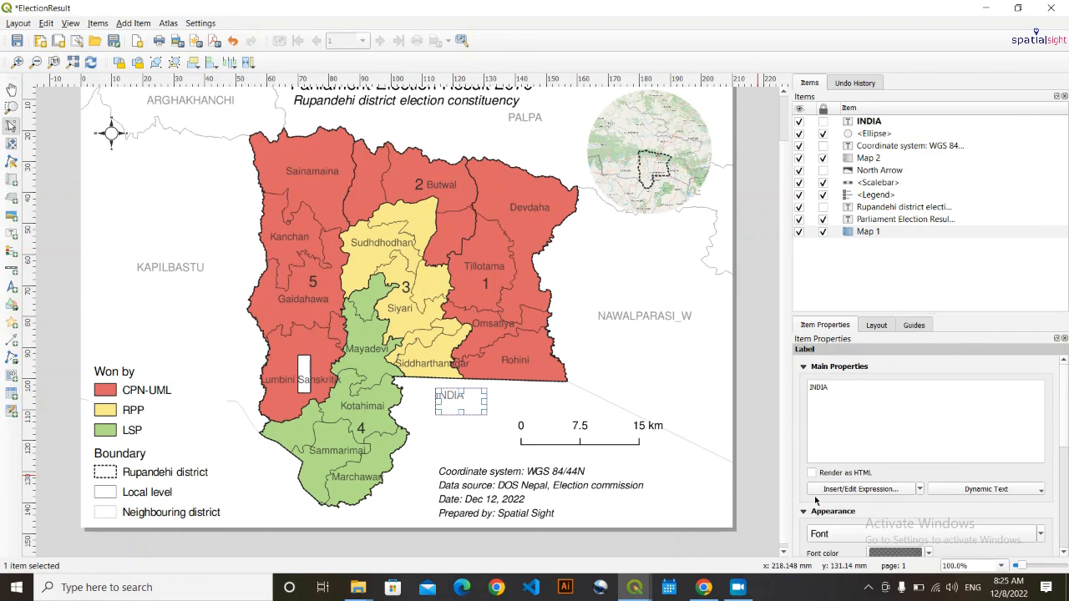
scroll(839, 494, down, 5)
scroll(839, 494, up, 4)
click(483, 430)
click(477, 408)
click(506, 418)
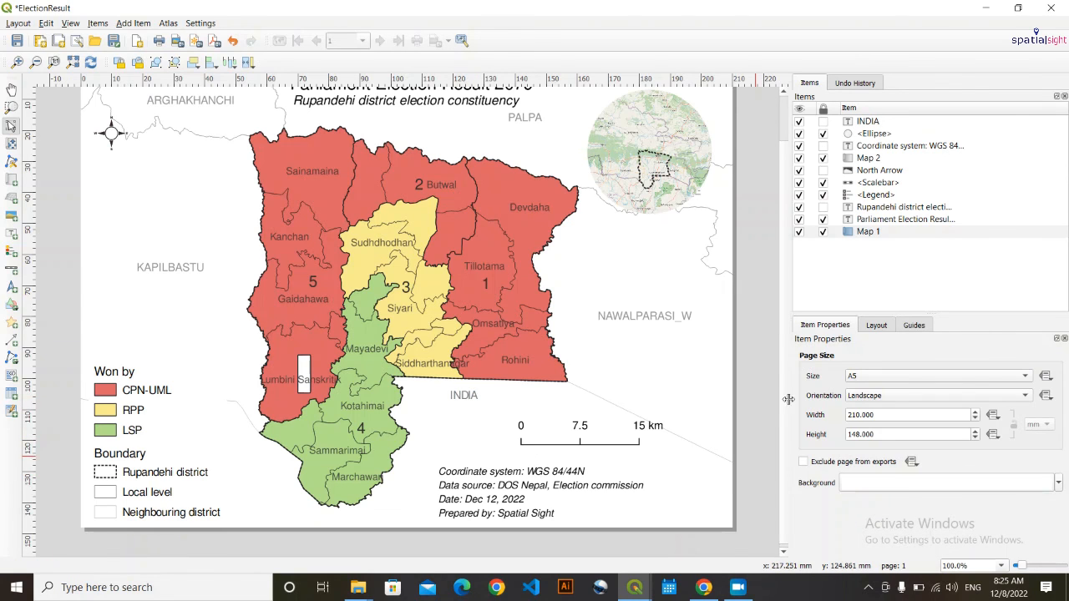
- Nudge the north arrow slightly southeast and unlock the legend
drag(785, 404, 787, 381)
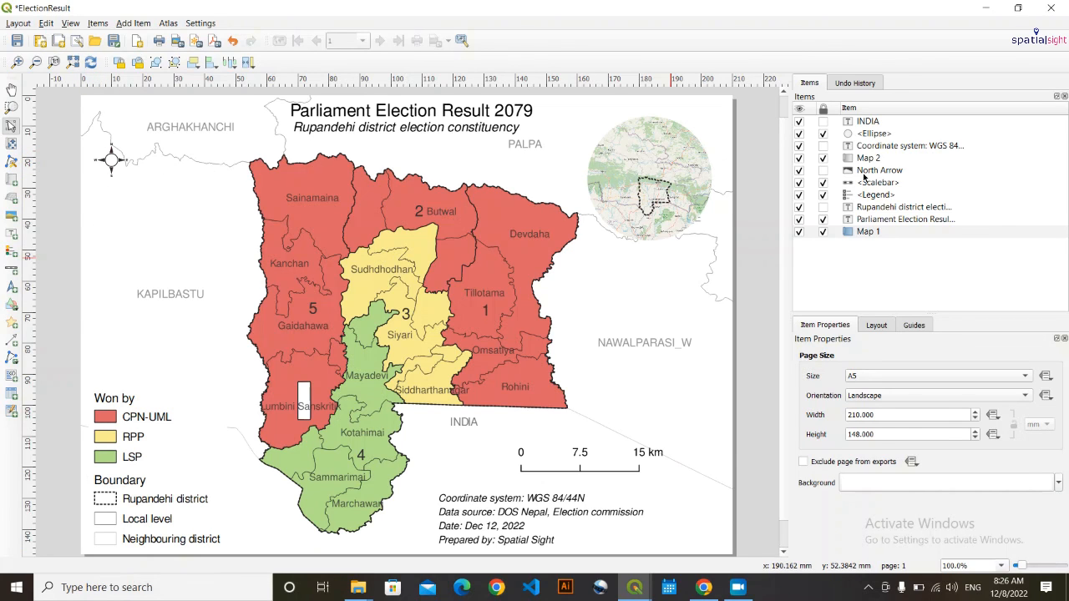
drag(112, 161, 114, 162)
click(113, 214)
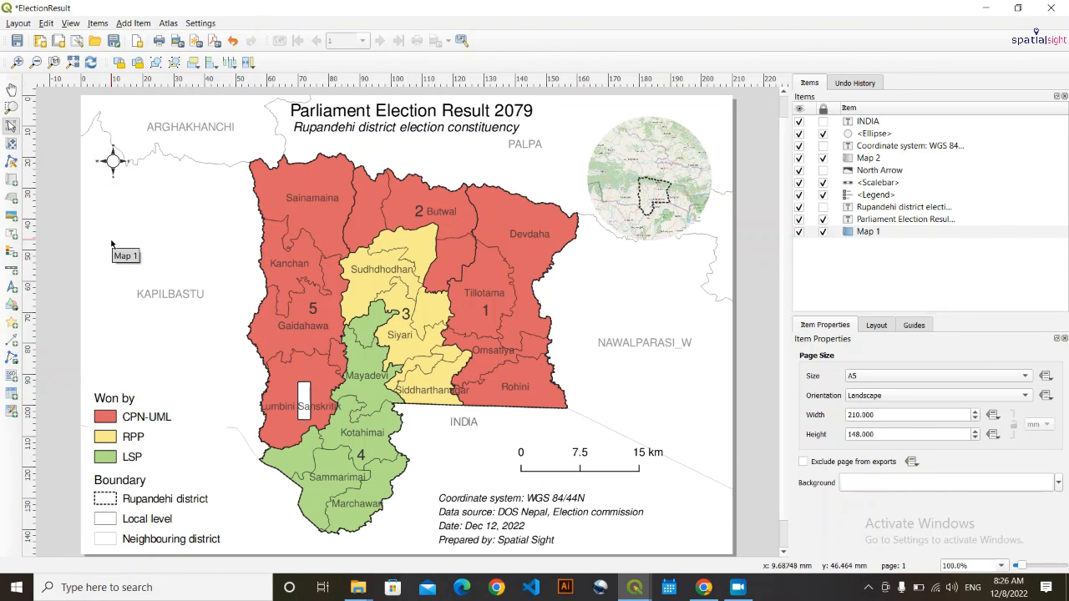
click(139, 423)
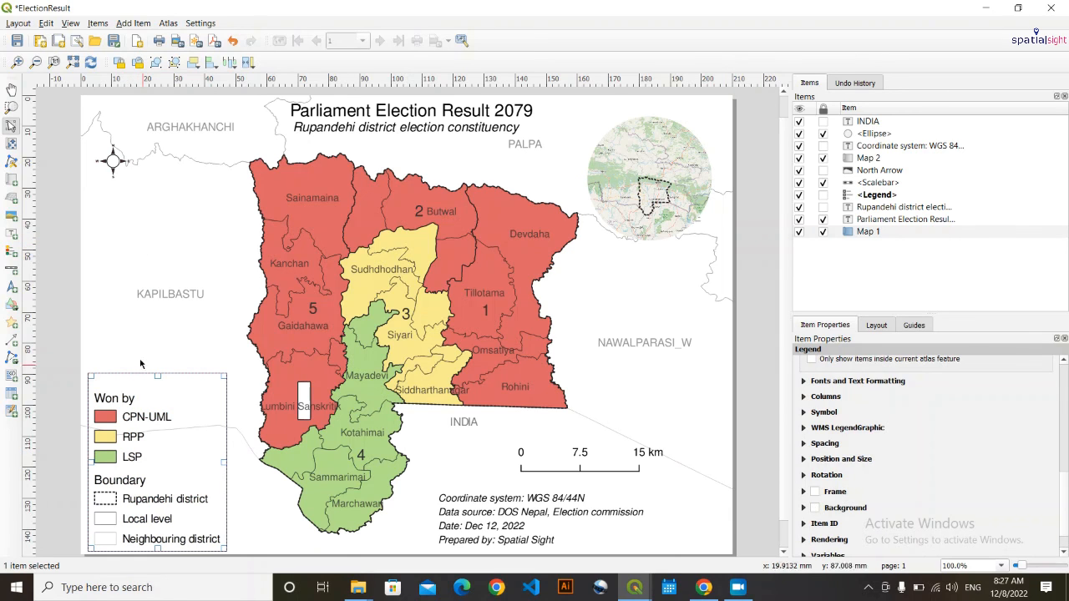
click(171, 370)
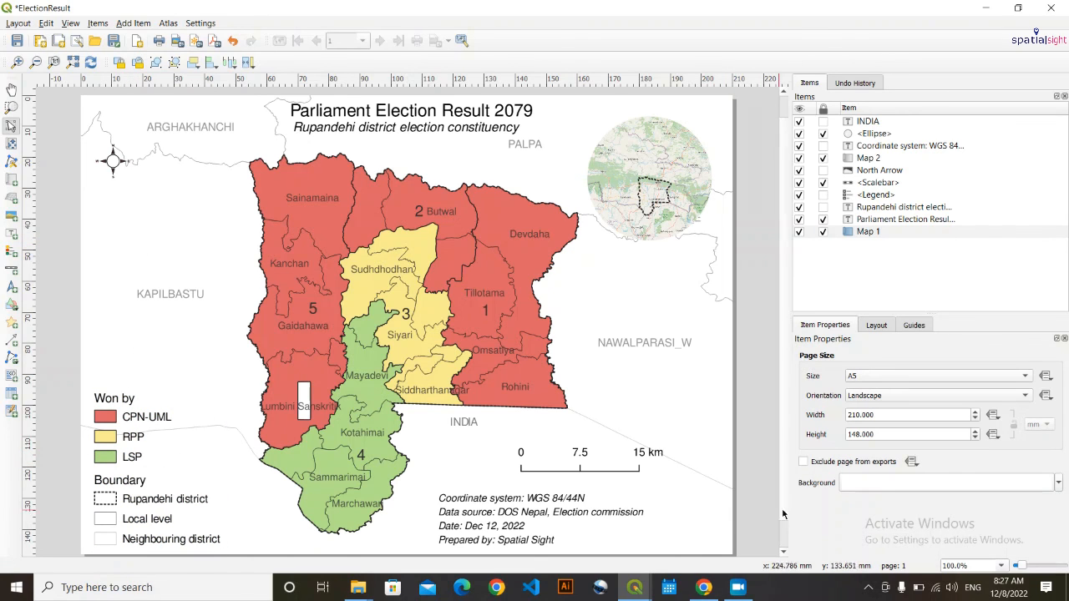
- Change the data source line in the credits label to "Boundary data: DOS Nepal, Election commission and Osm contribution"
click(570, 512)
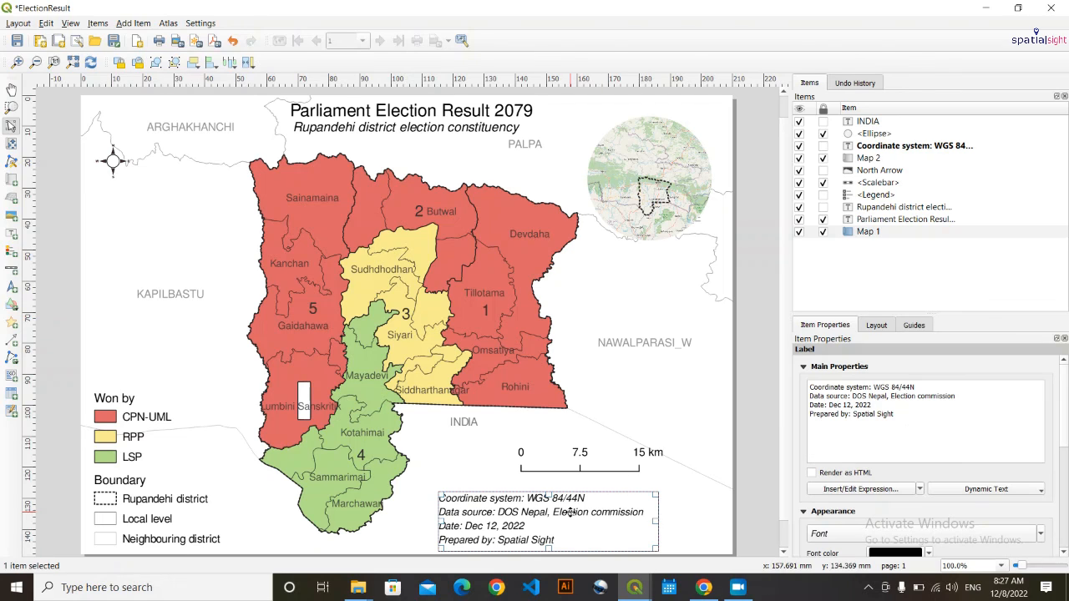
text(Boundary data: DOS)
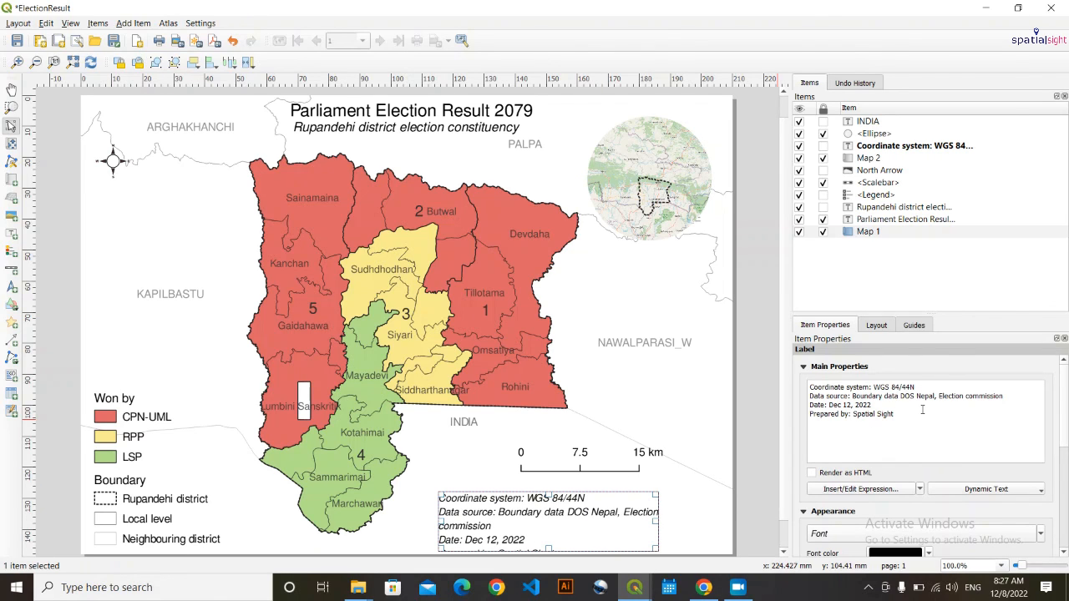
text( Nepal, Election commission and Osm contribution)
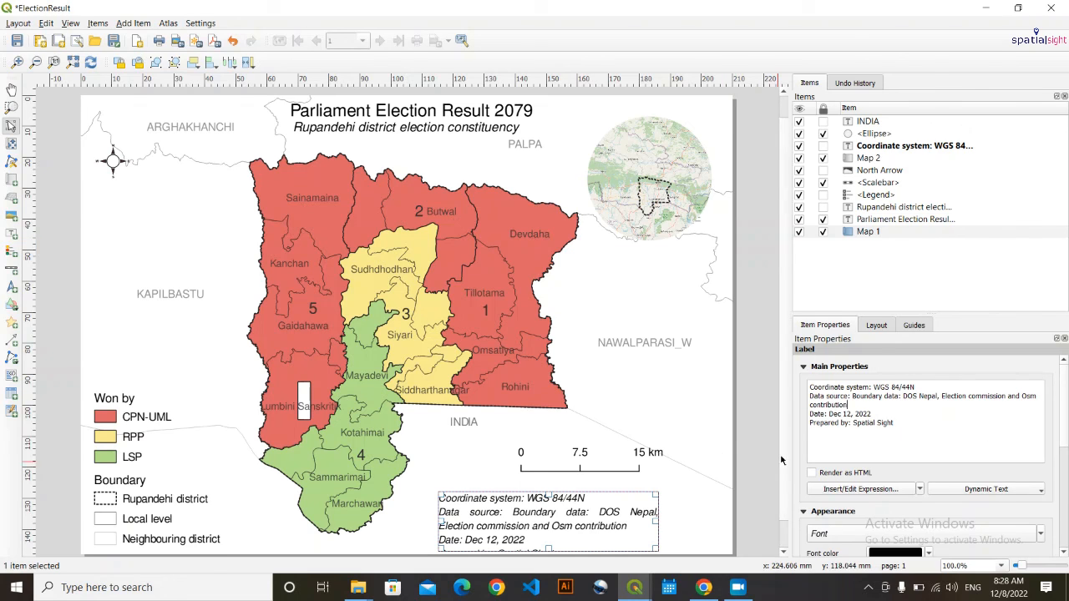
drag(783, 460, 782, 487)
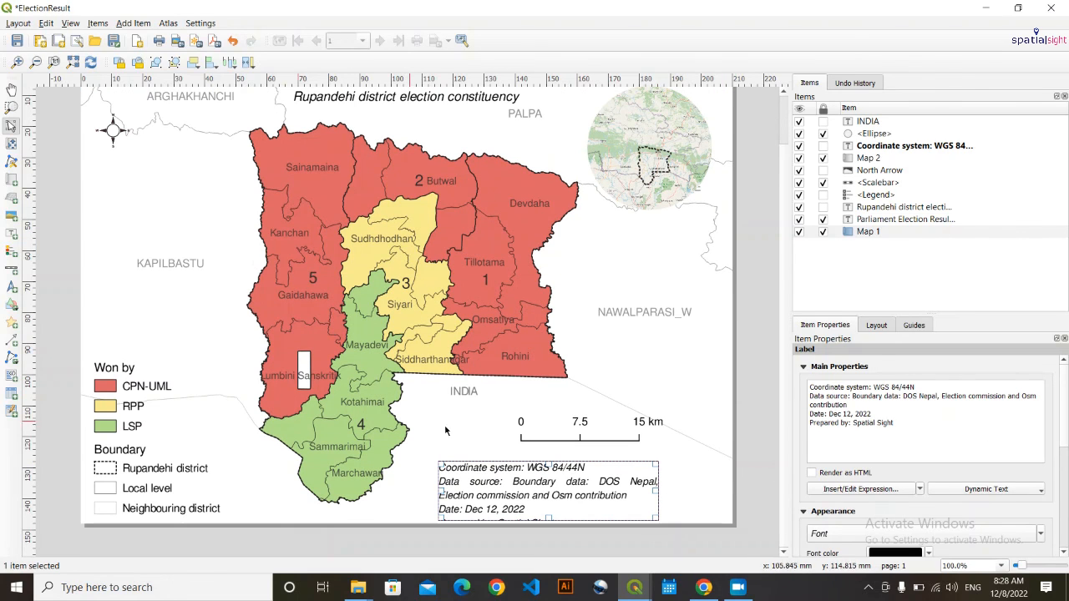
- Widen the credits label, shift it slightly northwest and extend its frame downward so all its lines fit
drag(658, 490, 723, 493)
drag(542, 486, 532, 473)
drag(570, 506, 567, 514)
click(706, 442)
- Raise the scale bar slightly and shift the credits label a little further up beneath it
drag(610, 438, 612, 425)
click(543, 481)
drag(543, 481, 544, 477)
click(665, 440)
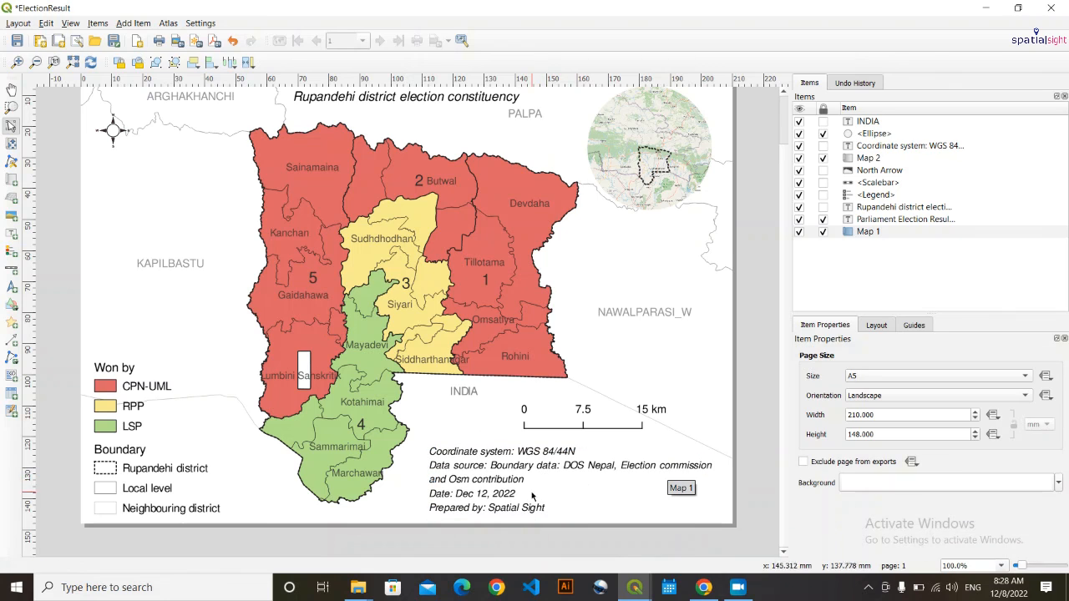
- Nudge the credits label slightly down and the scale bar slightly left
drag(783, 302, 782, 290)
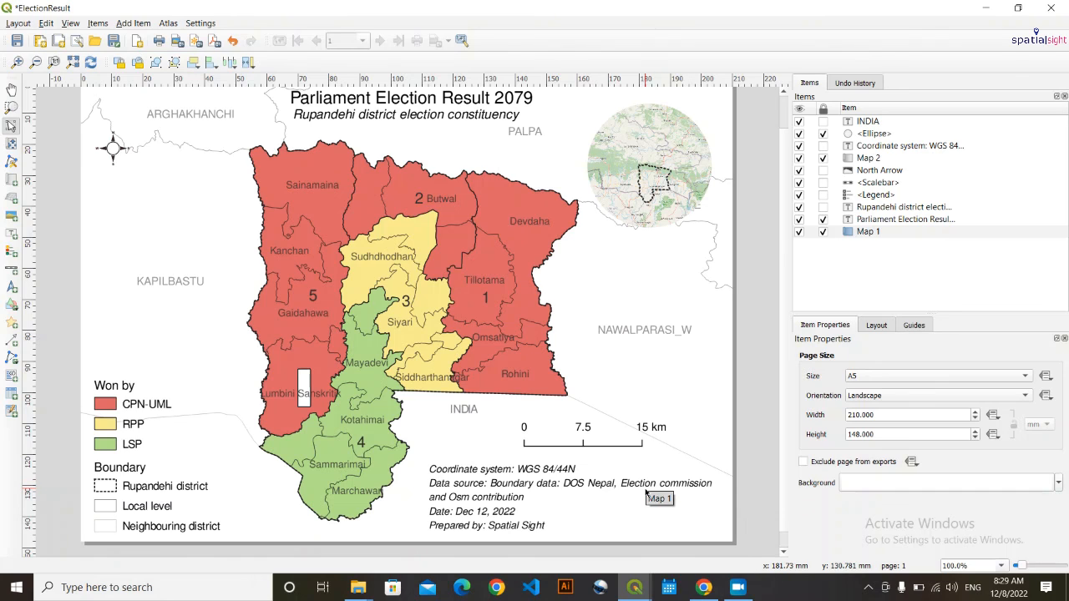
drag(496, 498, 496, 502)
click(485, 460)
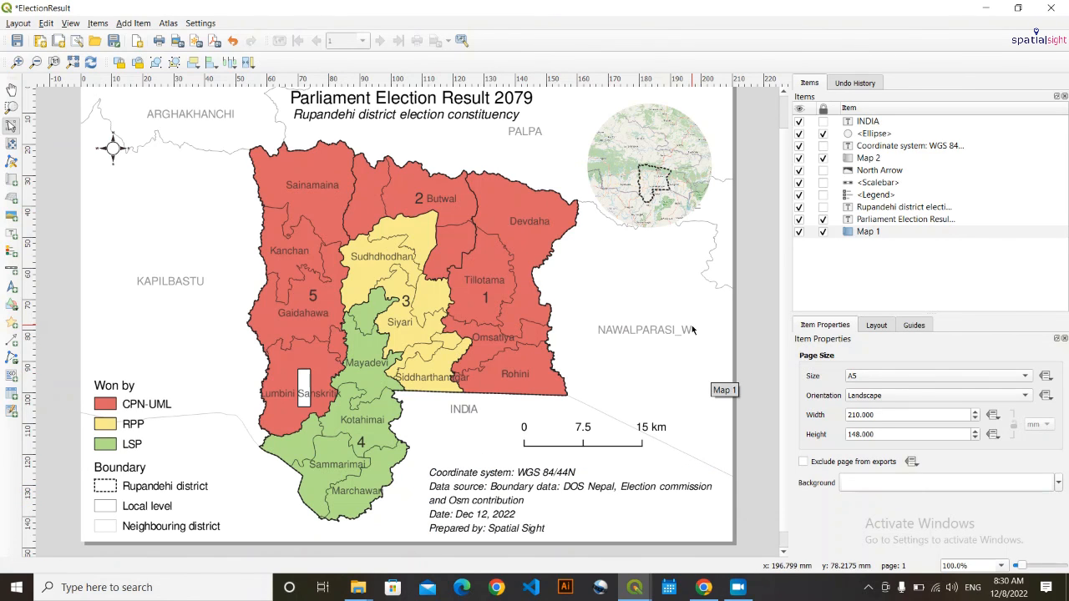
drag(566, 440, 562, 440)
click(660, 389)
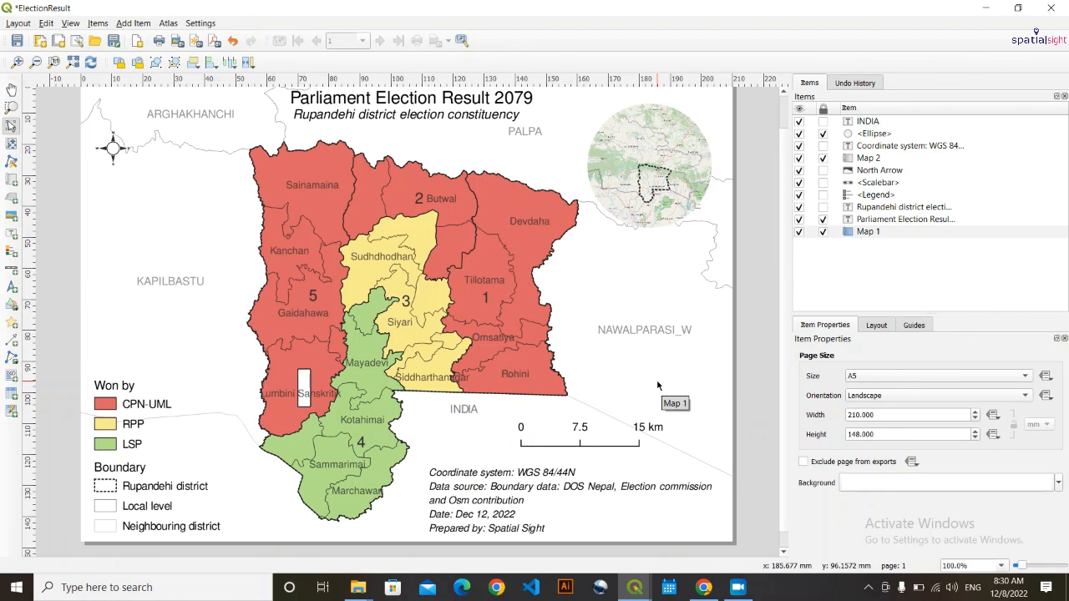
- Reduce the font size of the credits label so more of the data source line fits in one row
click(651, 491)
click(1041, 534)
click(912, 456)
click(668, 448)
click(575, 490)
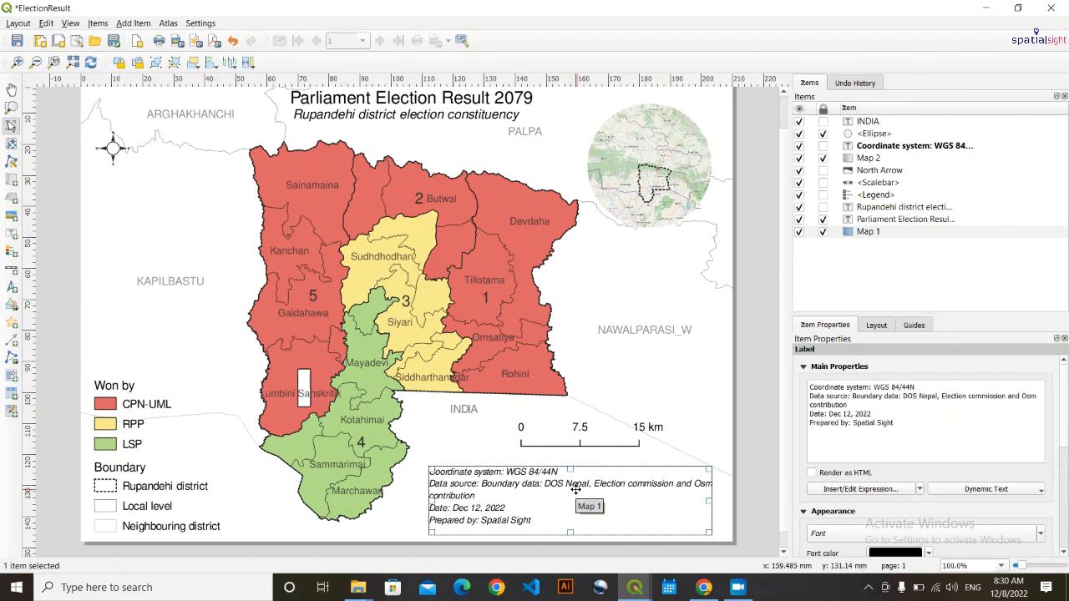
- Move the credits label down in small increments toward the lower edge of the page
click(680, 443)
click(659, 491)
click(702, 458)
click(651, 497)
key(Down)
key(Down)
click(710, 437)
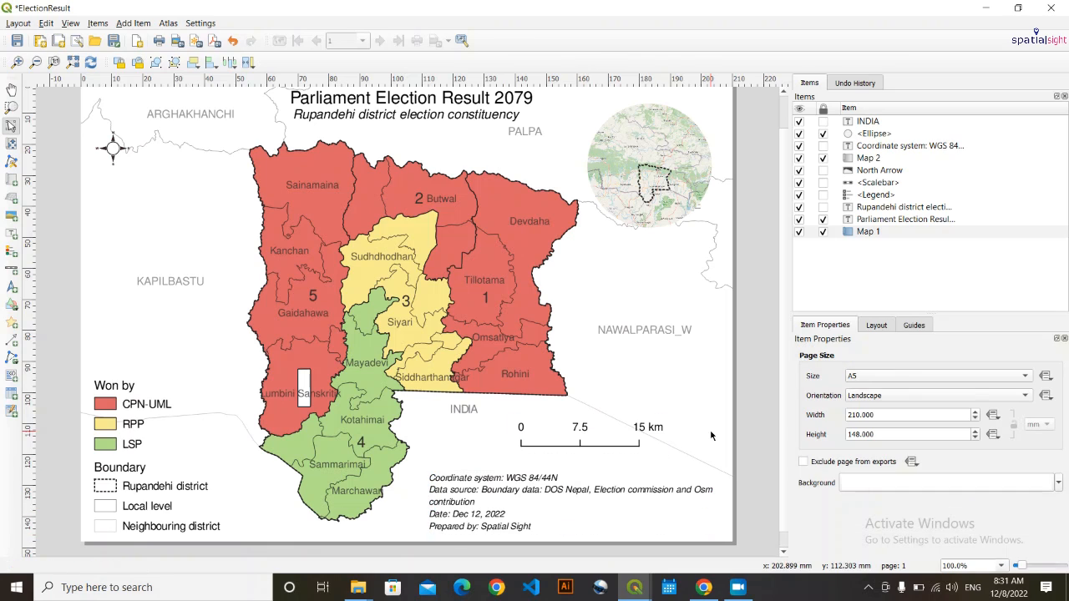
click(504, 506)
key(Down)
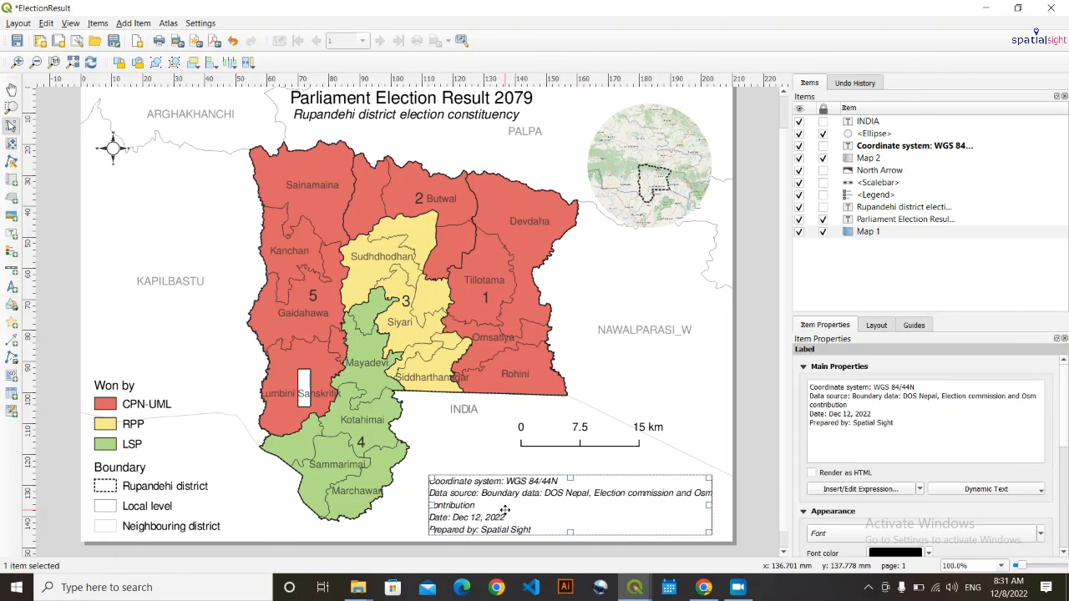
click(511, 459)
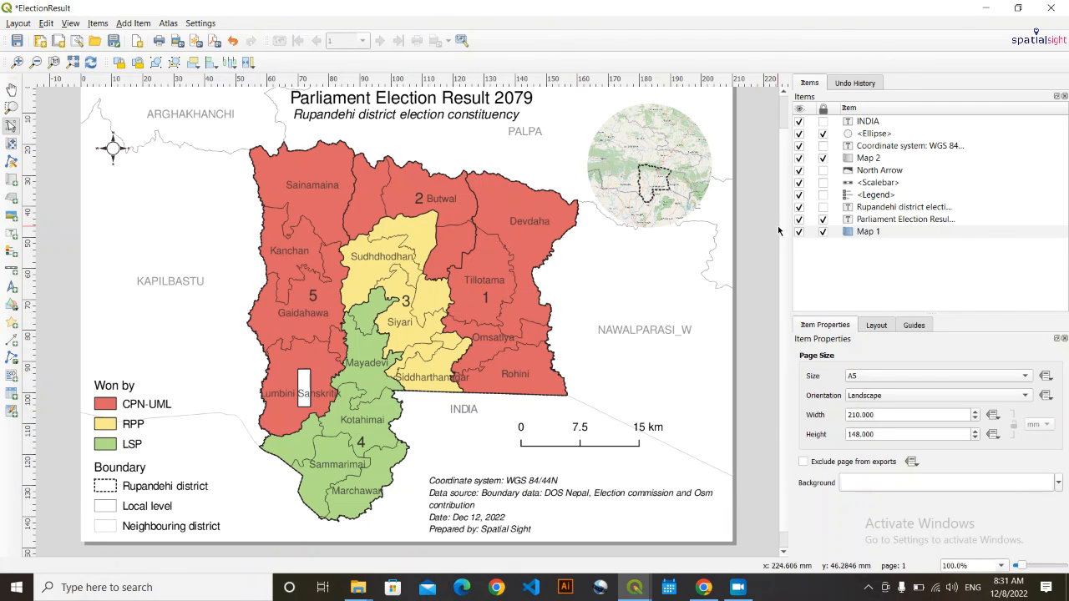
- Nudge the legend and the north arrow slightly right, away from the page's edge
scroll(786, 217, up, 1)
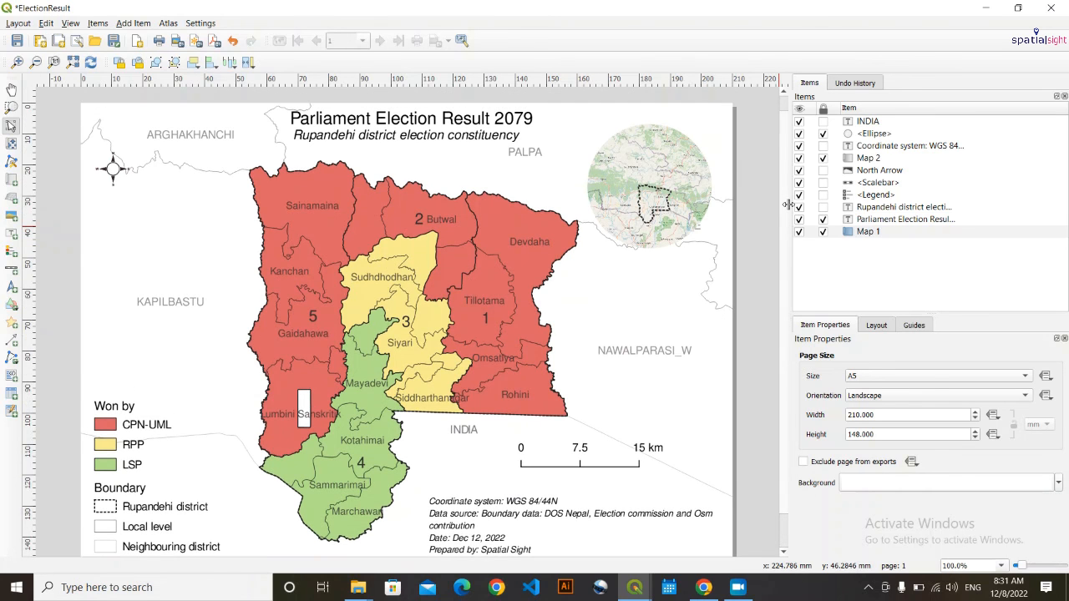
scroll(786, 205, down, 1)
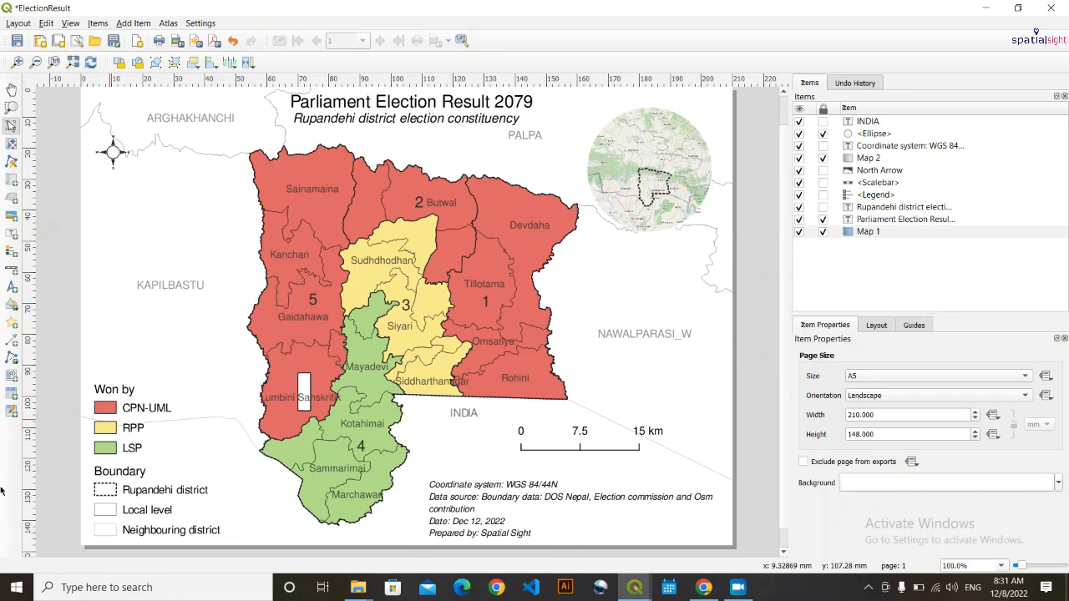
click(136, 451)
key(Right)
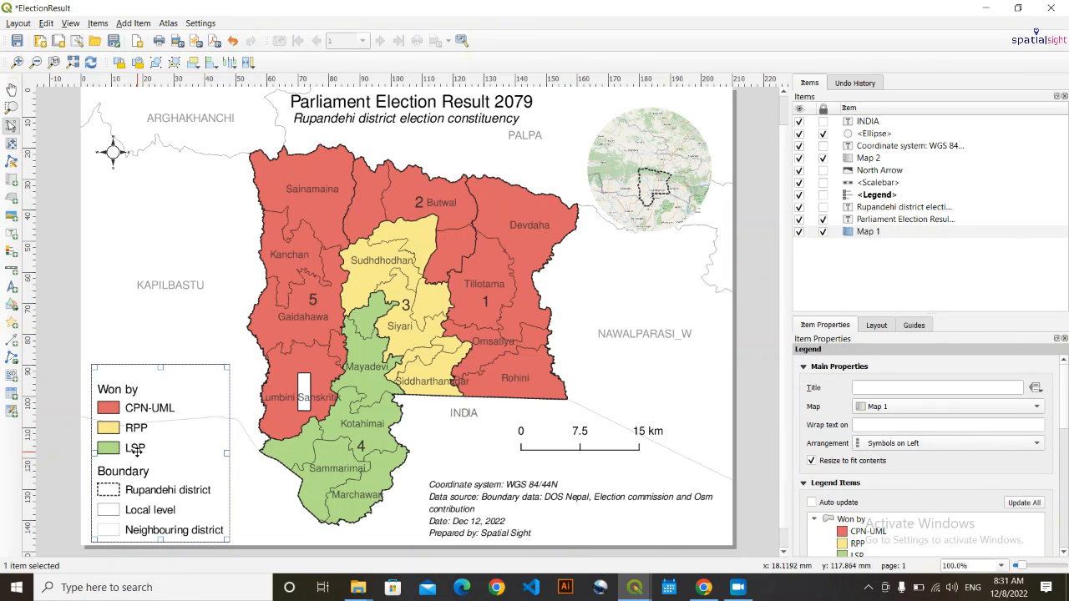
click(101, 358)
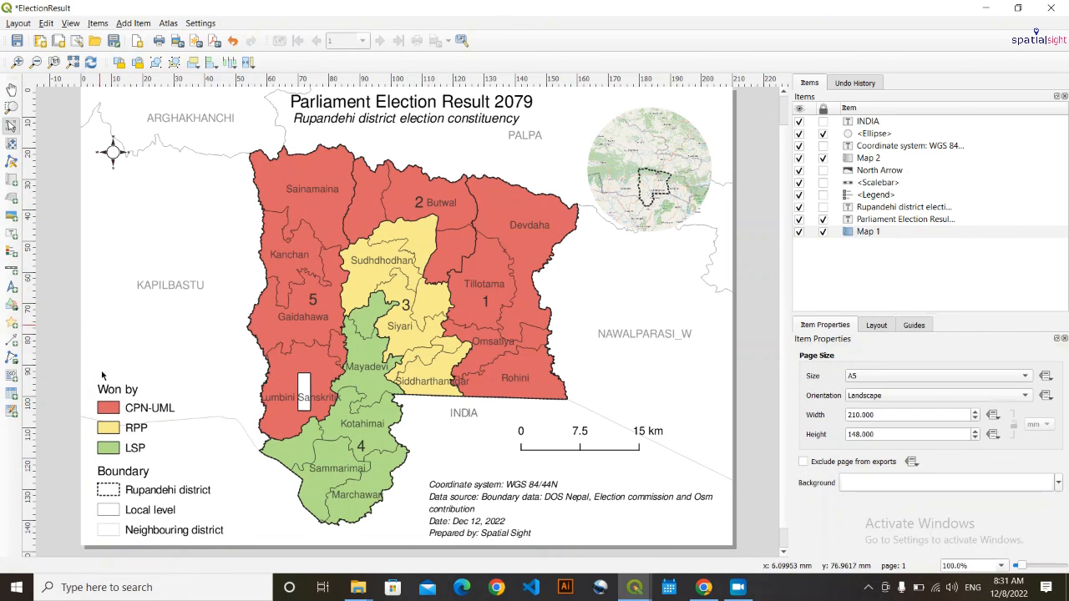
click(113, 159)
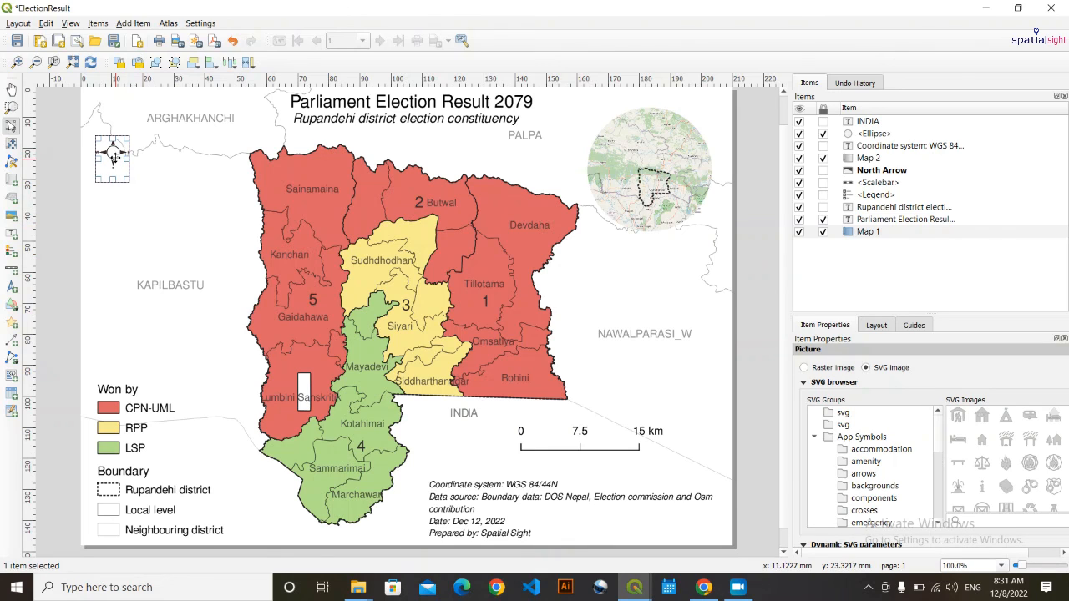
drag(117, 159, 129, 159)
click(137, 191)
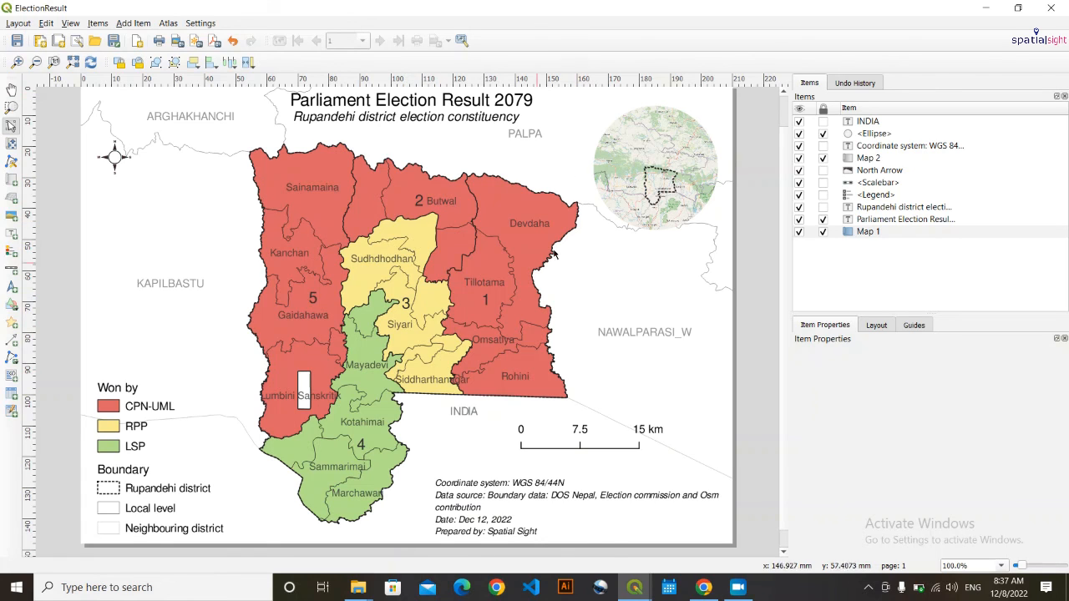
- Start exporting the layout as an image and suppress the WMS layers message for future exports
click(22, 25)
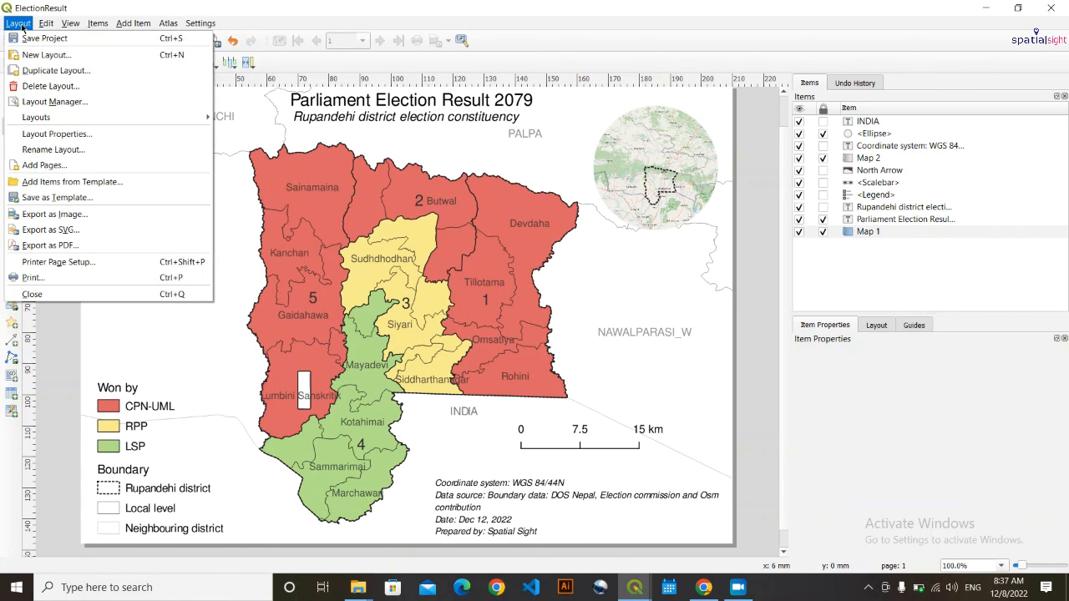
click(48, 215)
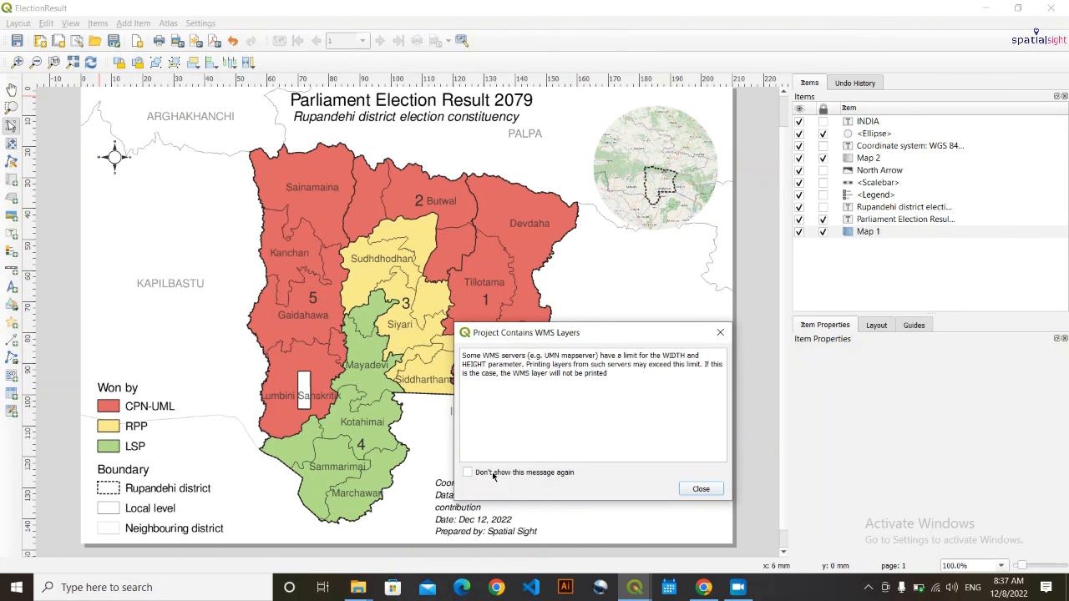
click(467, 472)
click(700, 490)
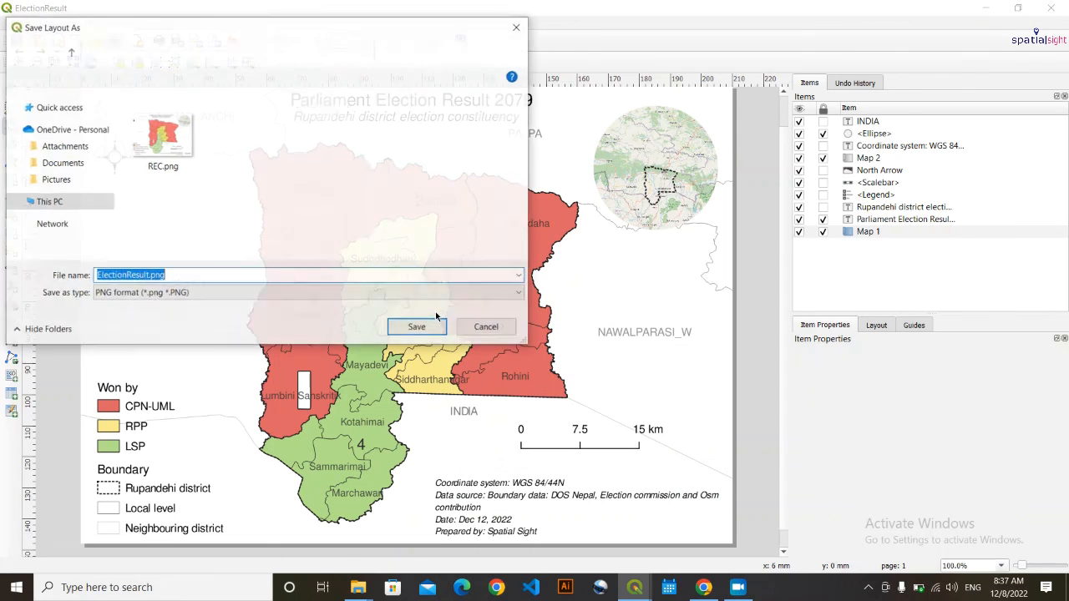
- Delete the old REC.png from the output folder and keep REC.png as the export file name
click(173, 139)
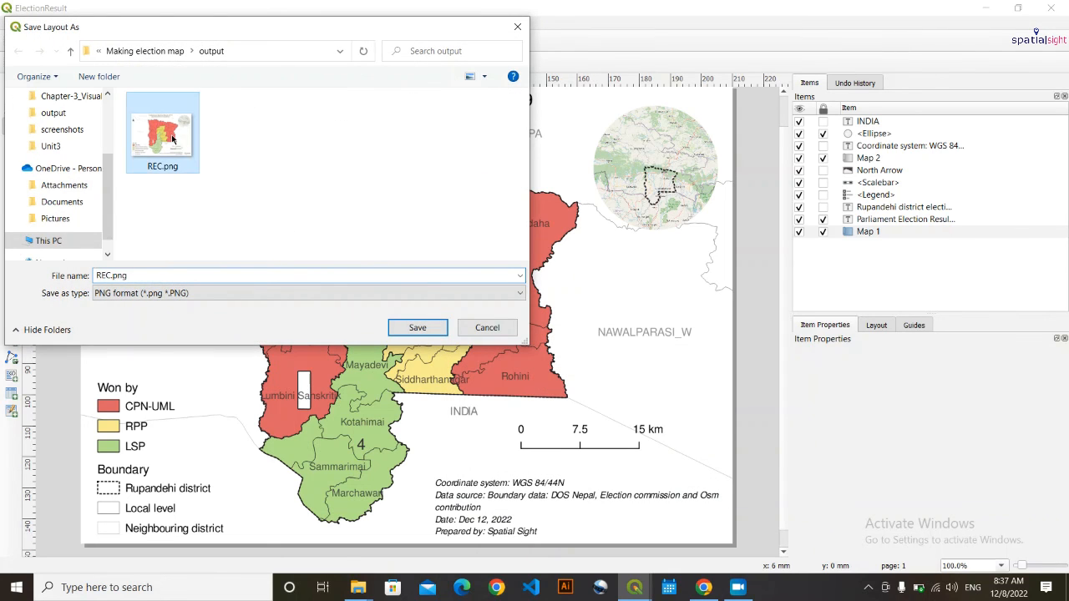
key(Delete)
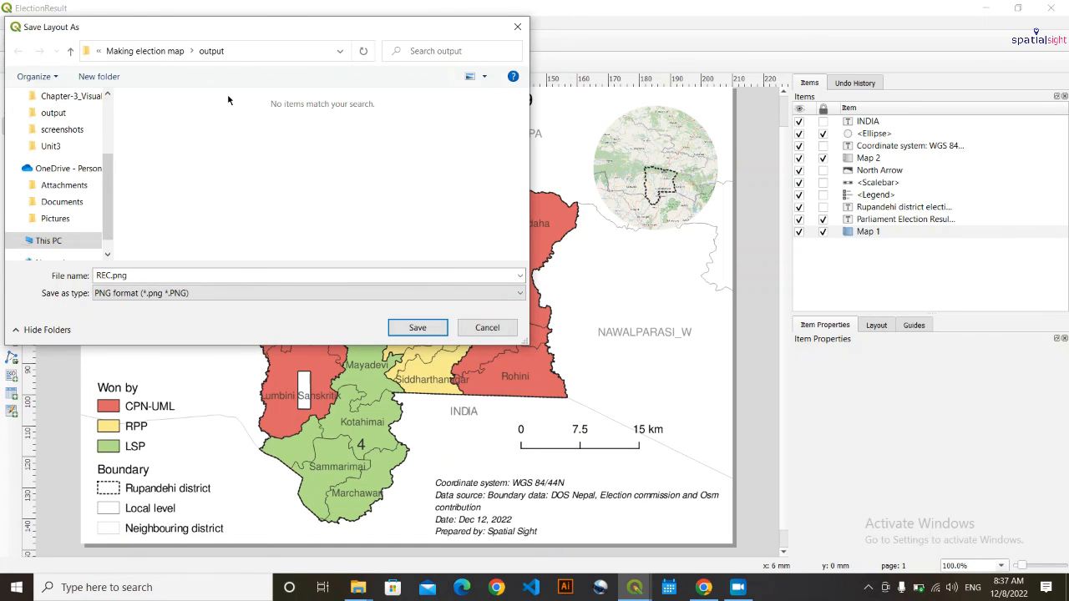
click(175, 273)
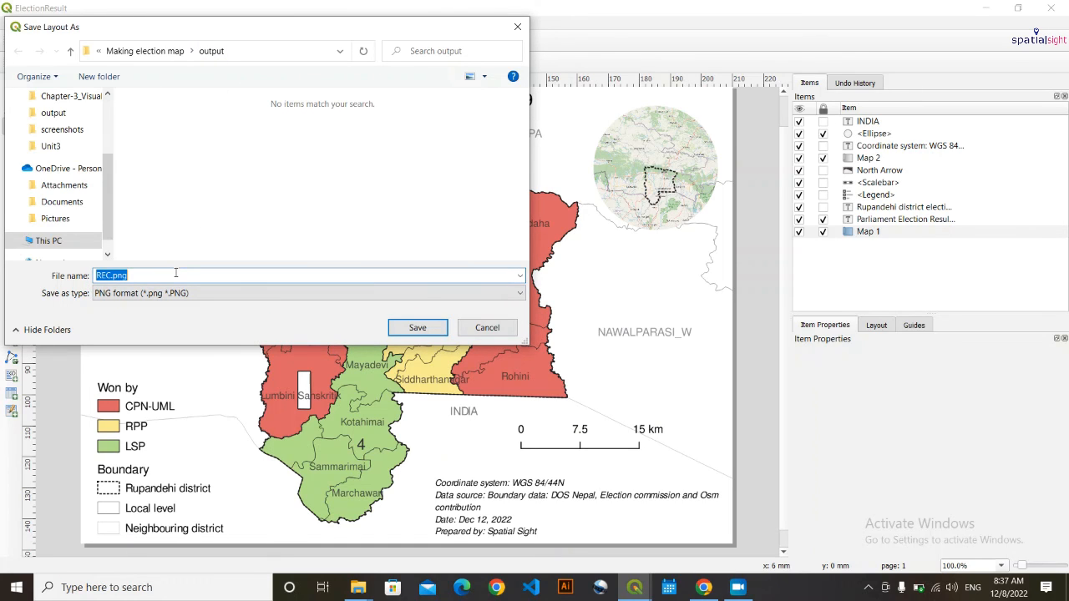
click(176, 273)
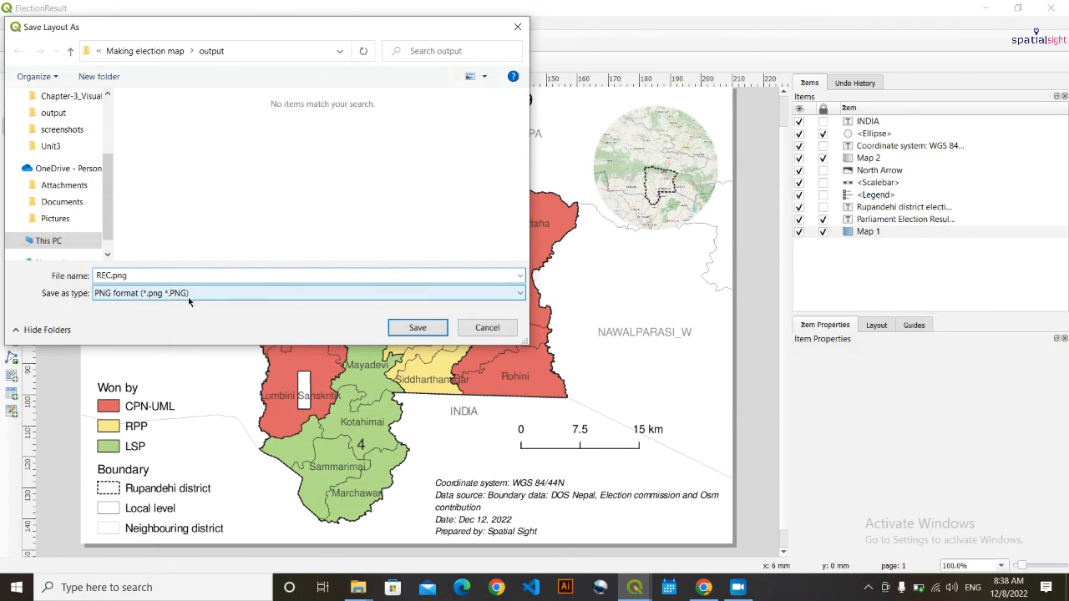
- Export the layout as REC.png in PNG format at 300 dpi, 2480 by 1748 px, allowing replacement of the existing file
click(167, 293)
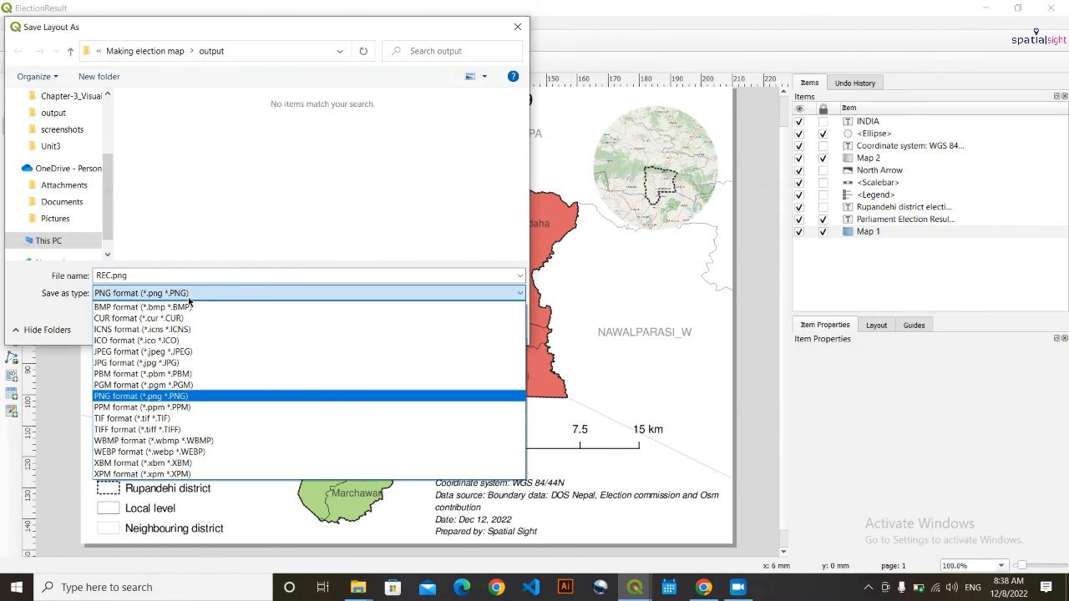
click(66, 302)
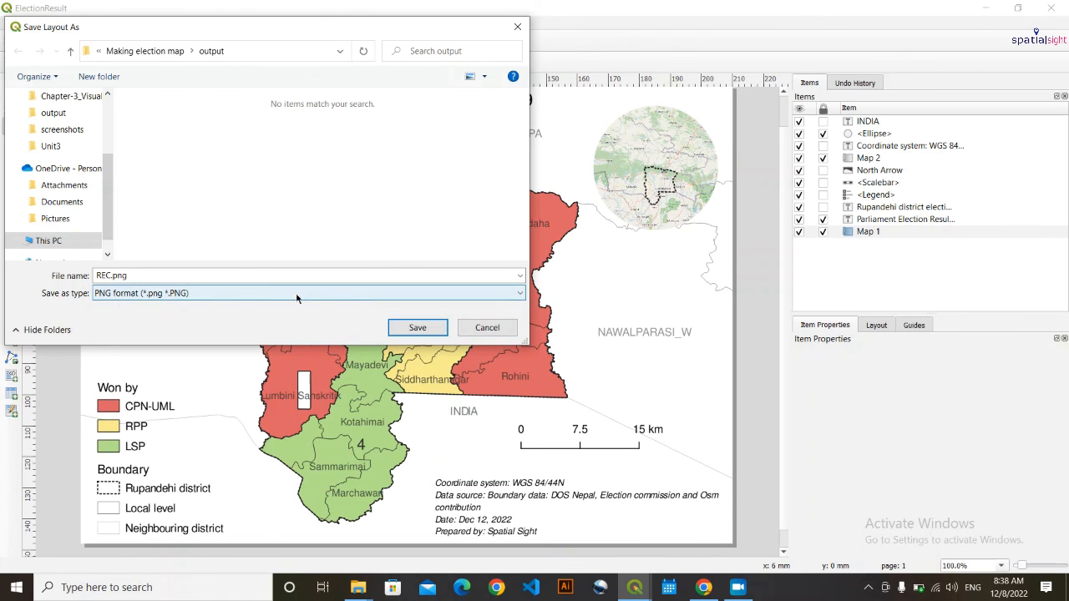
click(417, 327)
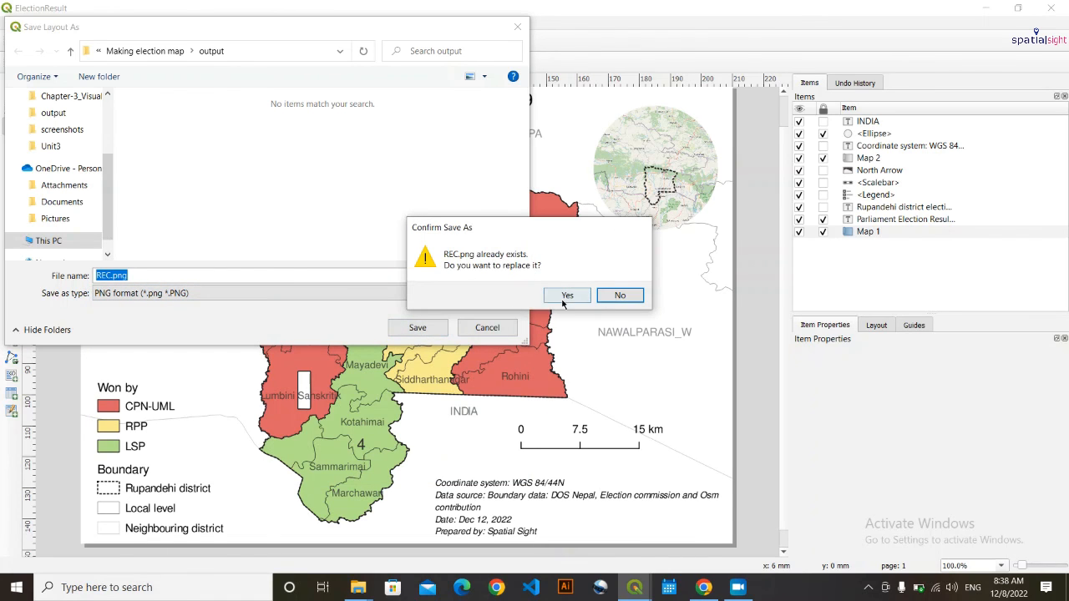
click(566, 297)
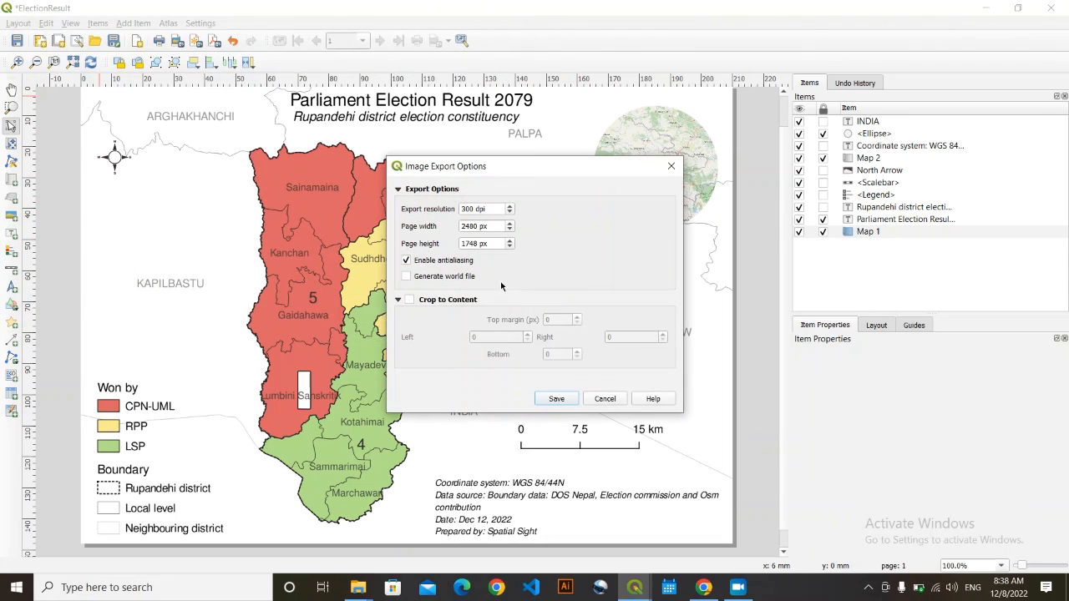
click(555, 396)
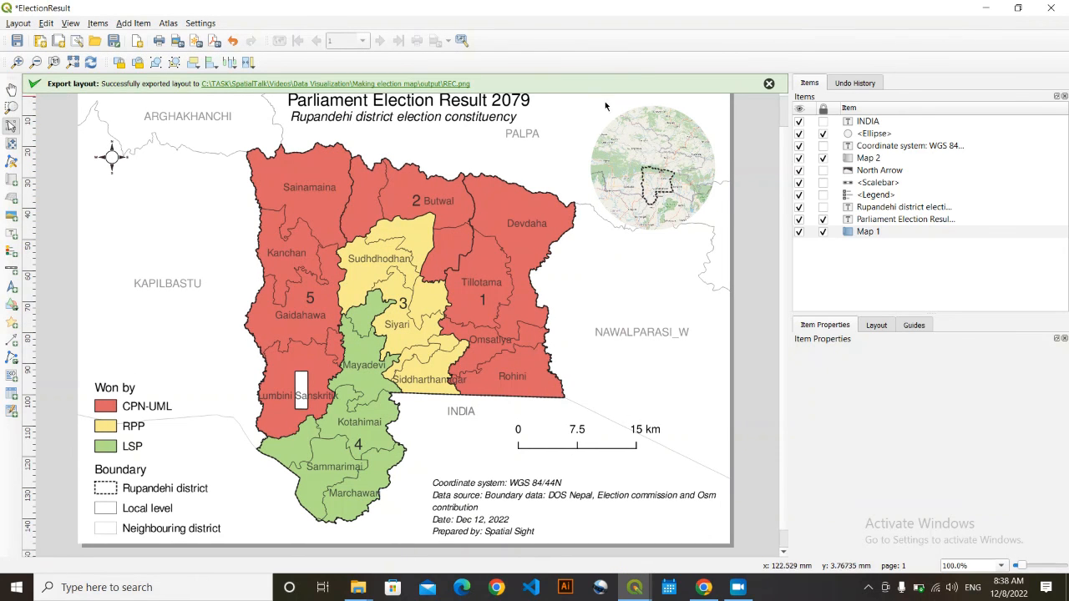
- Switch to File Explorer, view REC.png from the Making election map output folder, and return to the layout
click(357, 587)
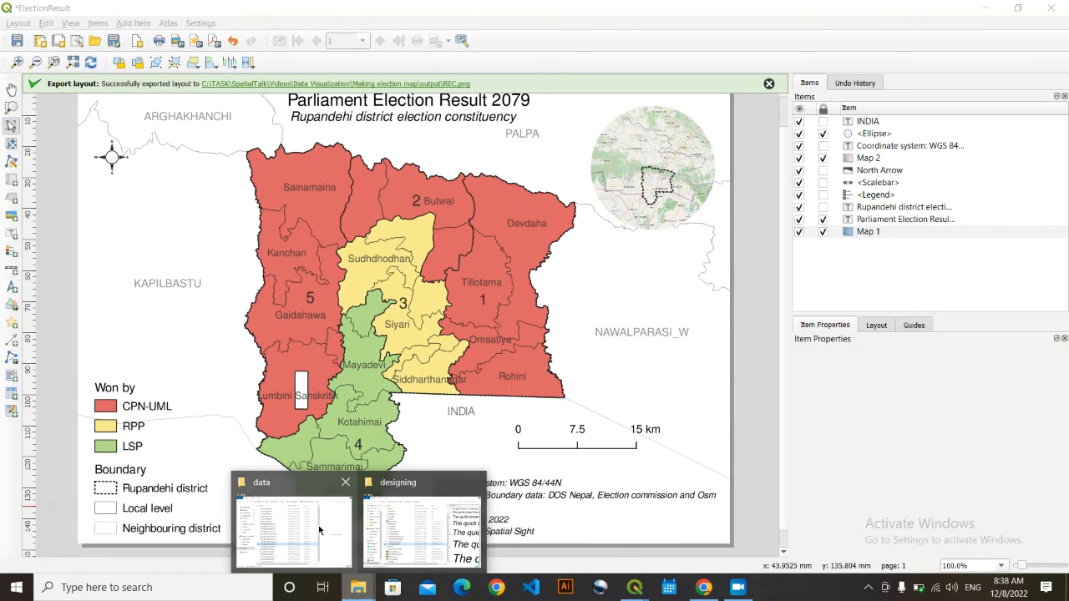
click(321, 530)
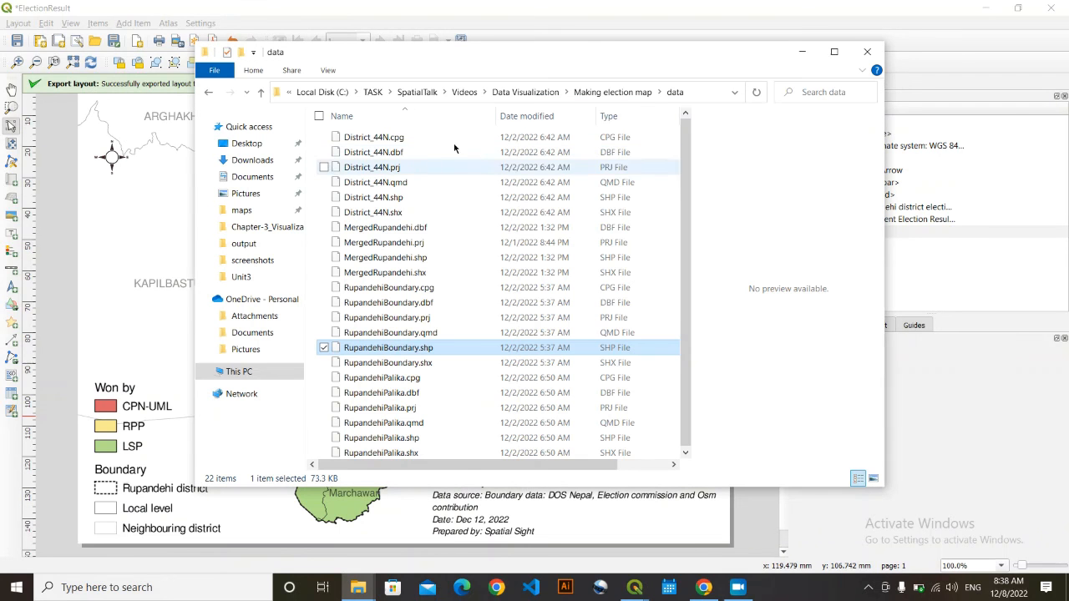
click(612, 92)
click(367, 171)
double_click(367, 170)
double_click(367, 142)
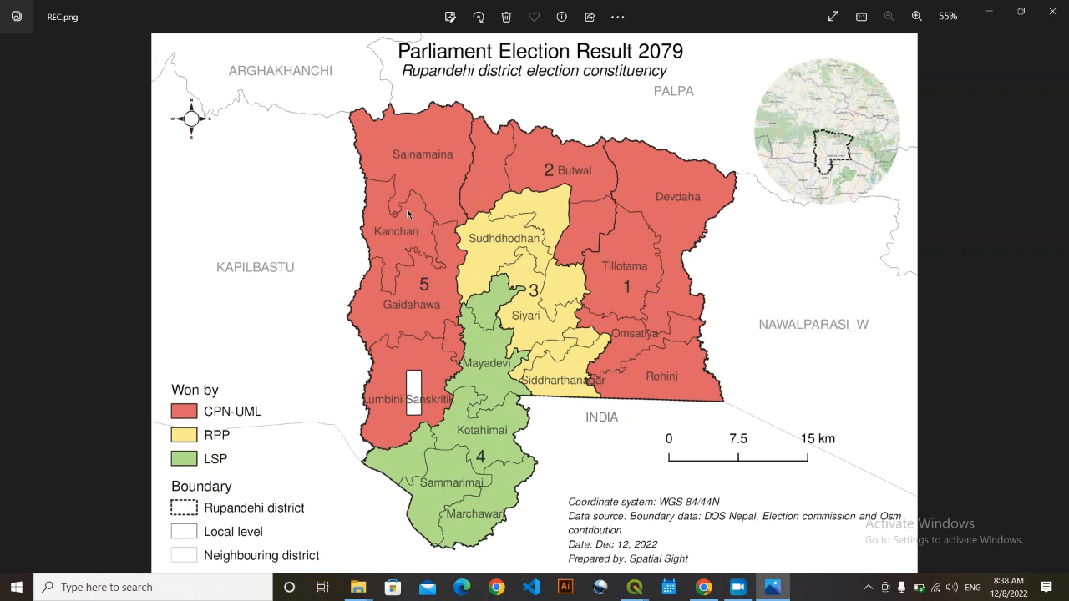
click(1052, 12)
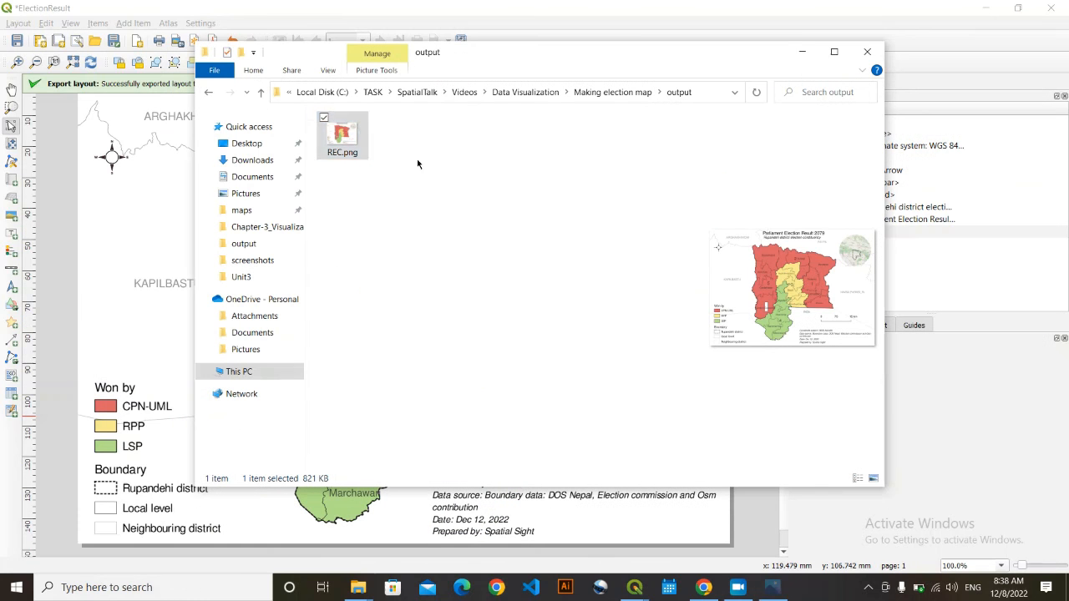
click(804, 51)
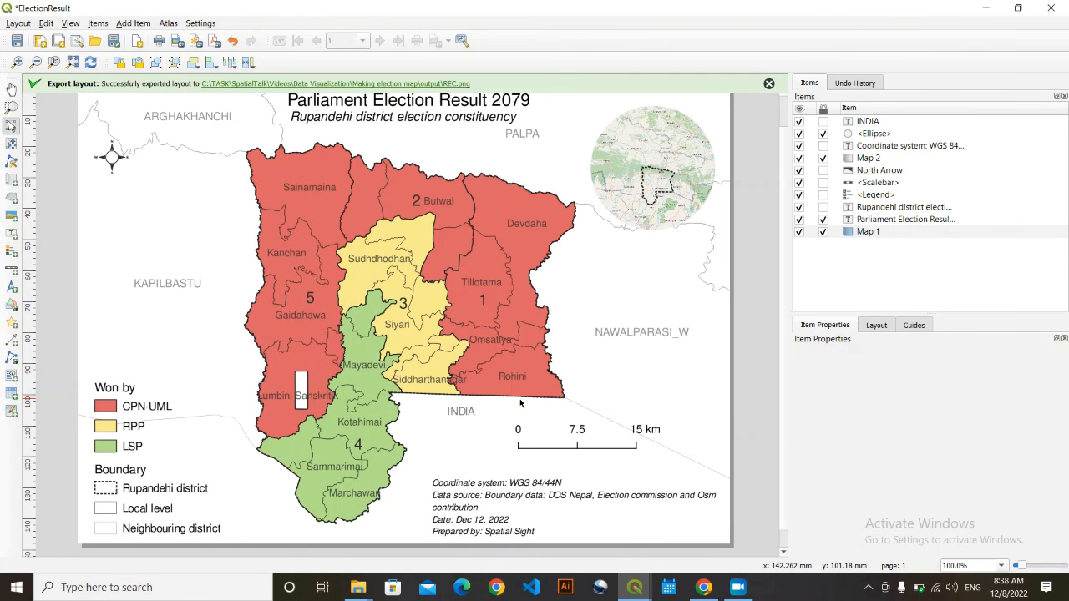